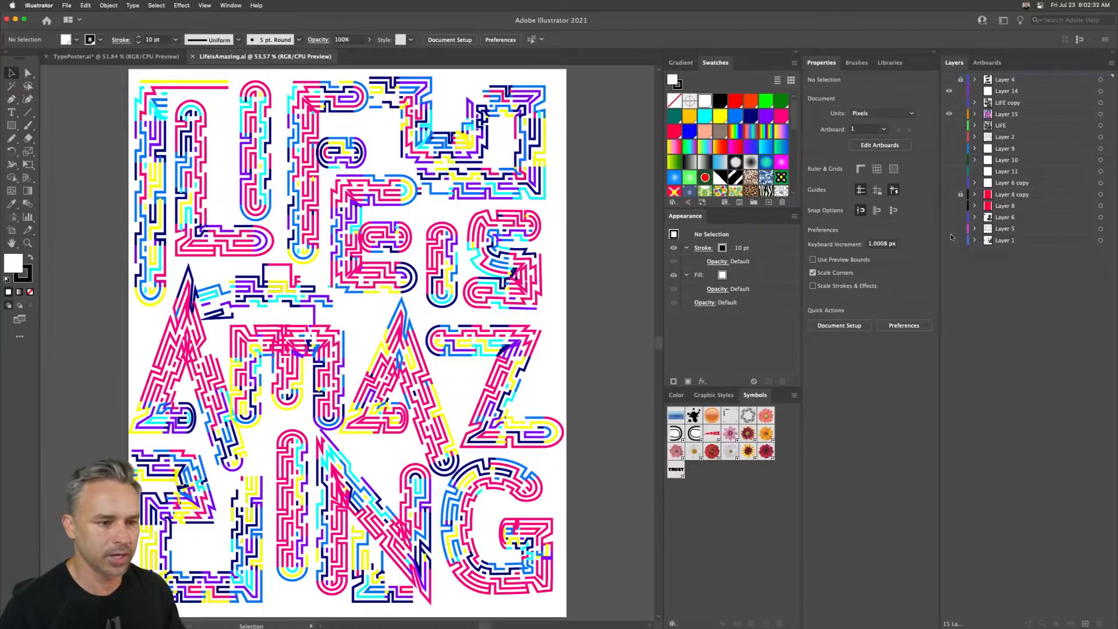
- Hide the visible layers and toggle Layers 5 and 6 on and off to compare the two lettering versions
{"action": "left_click_drag", "start_coordinate": [950, 91], "coordinate": [958, 226]}
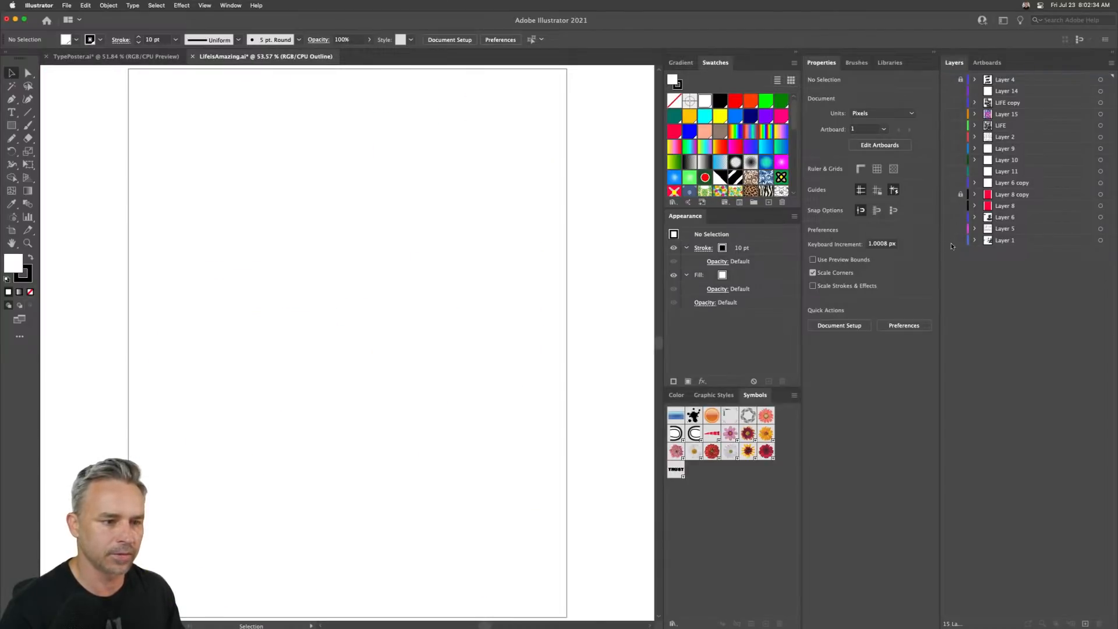
{"action": "left_click", "coordinate": [950, 229]}
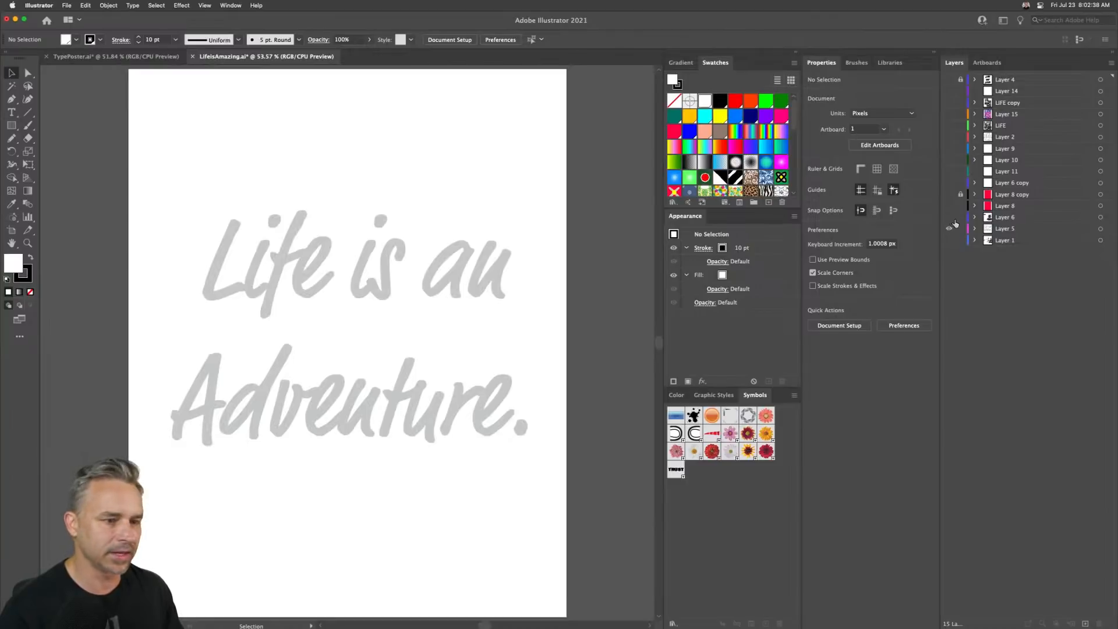
{"action": "left_click", "coordinate": [950, 217]}
{"action": "left_click", "coordinate": [949, 228]}
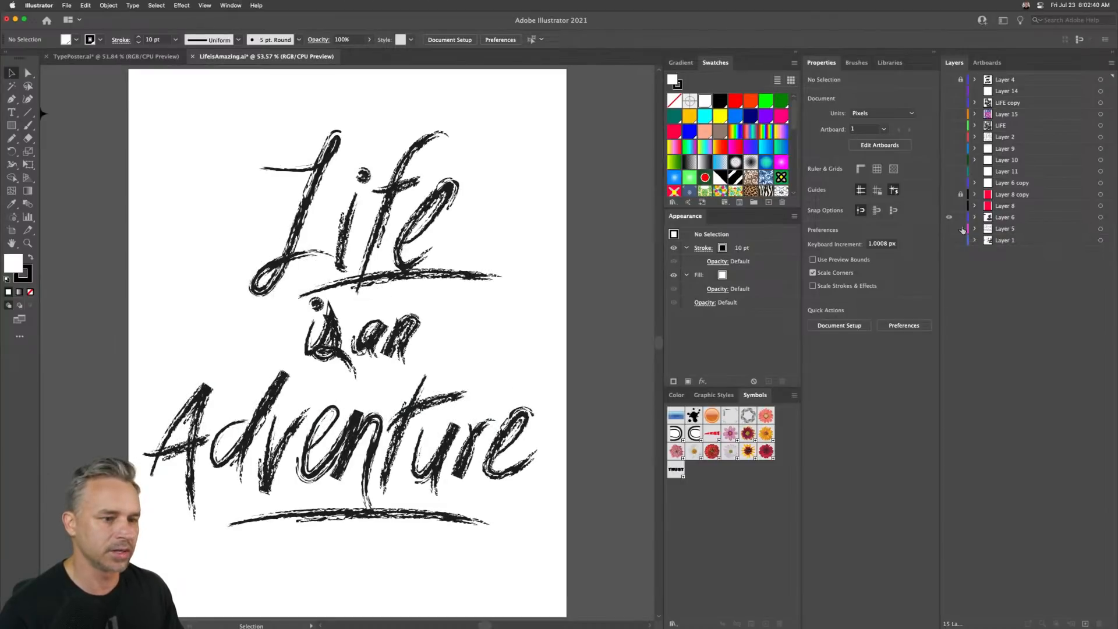
- Select the brushed lettering on Layer 6 and switch visibility between Layers 5 and 6 again
{"action": "left_click", "coordinate": [963, 218]}
{"action": "mouse_move", "coordinate": [208, 125]}
{"action": "left_mouse_down"}
{"action": "mouse_move", "coordinate": [502, 575]}
{"action": "mouse_move", "coordinate": [506, 565]}
{"action": "left_mouse_up"}
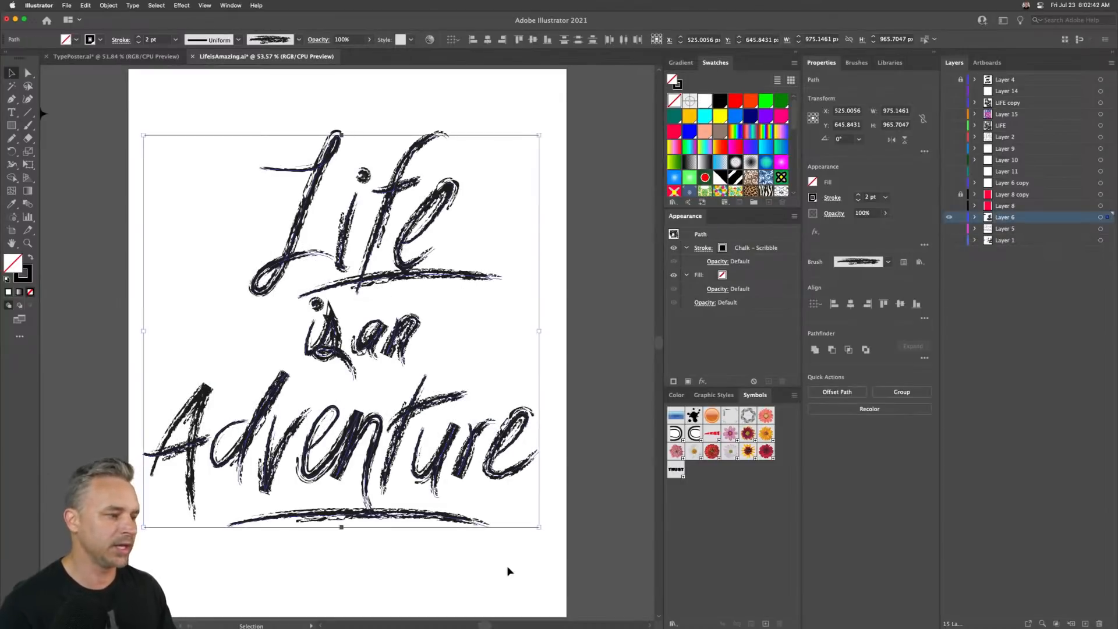
{"action": "left_click", "coordinate": [949, 218]}
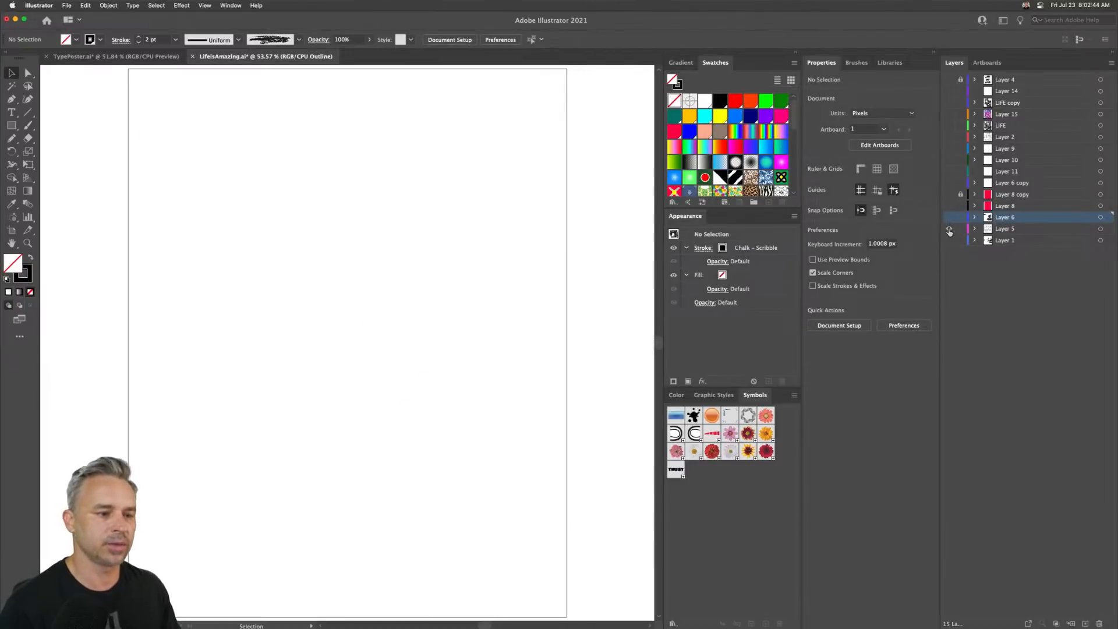
{"action": "left_click", "coordinate": [950, 229]}
{"action": "left_click", "coordinate": [949, 218]}
{"action": "left_click", "coordinate": [949, 229]}
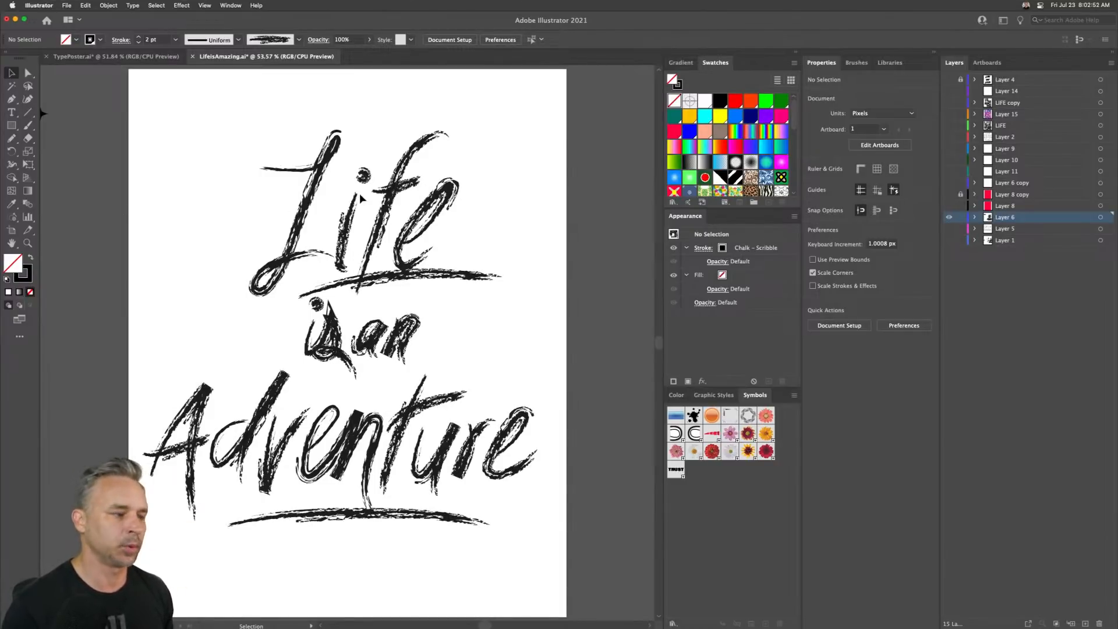
- Open the Artistic_ChalkCharcoalPencil brush library
{"action": "left_click", "coordinate": [229, 5]}
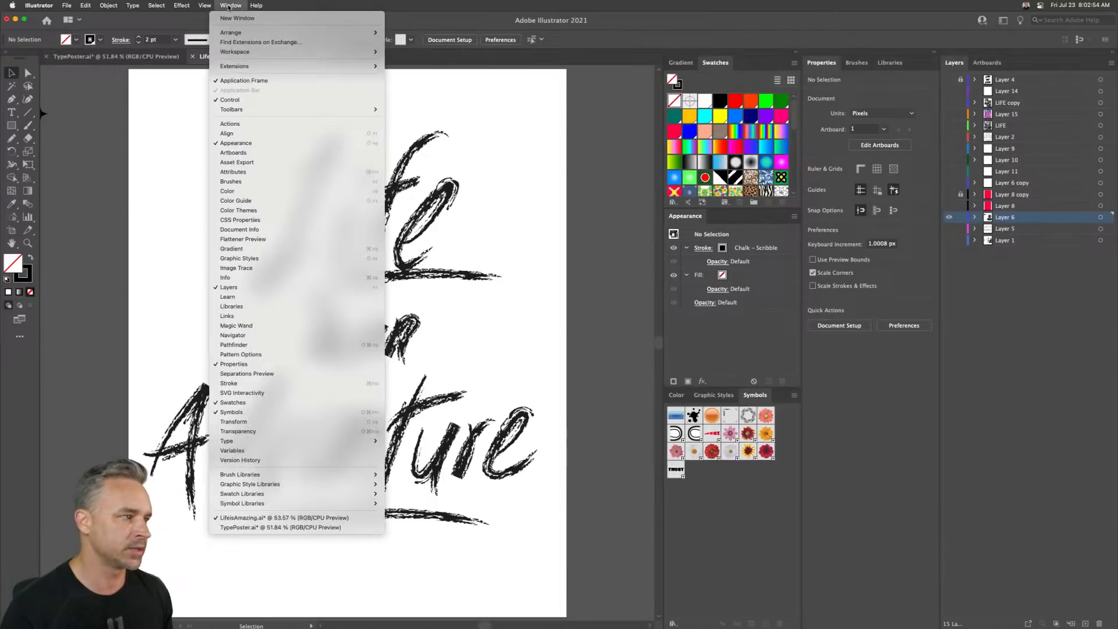
{"action": "mouse_move", "coordinate": [279, 478]}
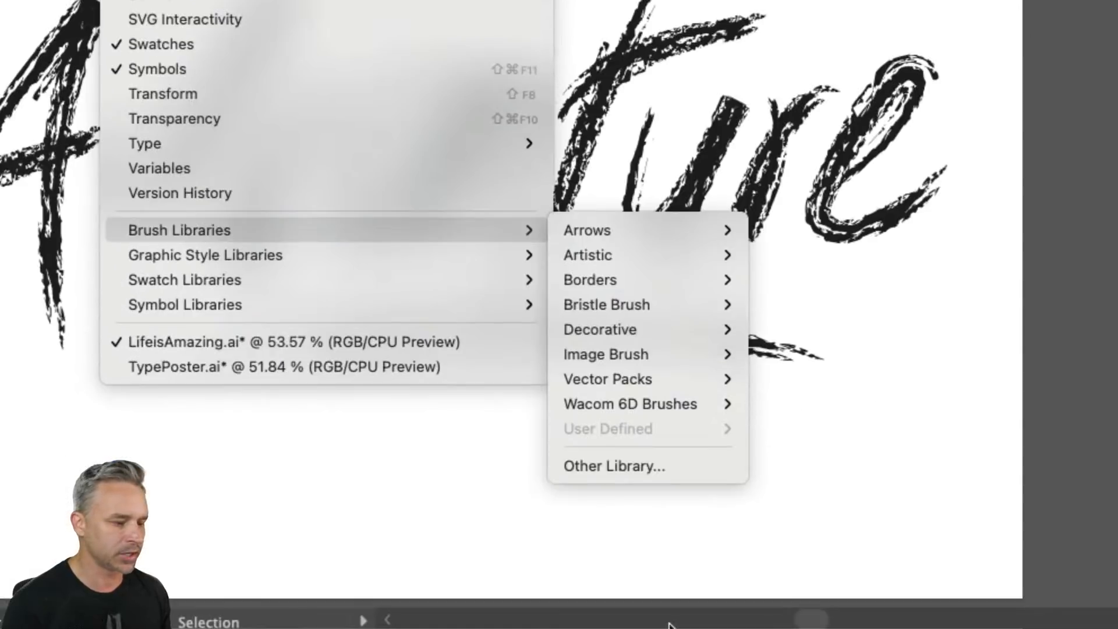
{"action": "mouse_move", "coordinate": [609, 253]}
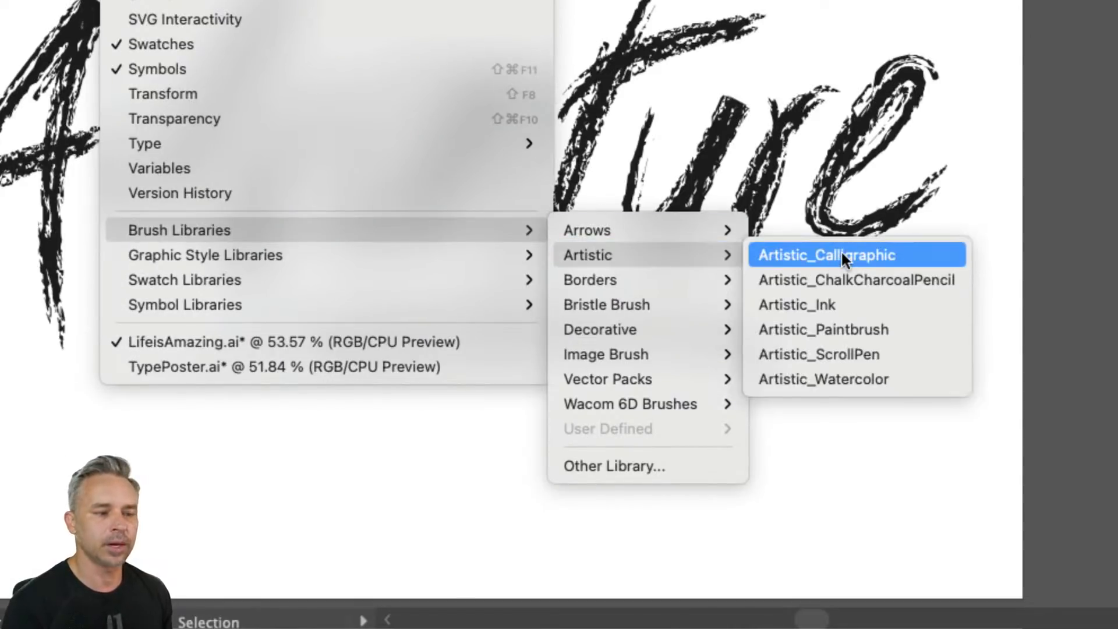
{"action": "left_click", "coordinate": [883, 281]}
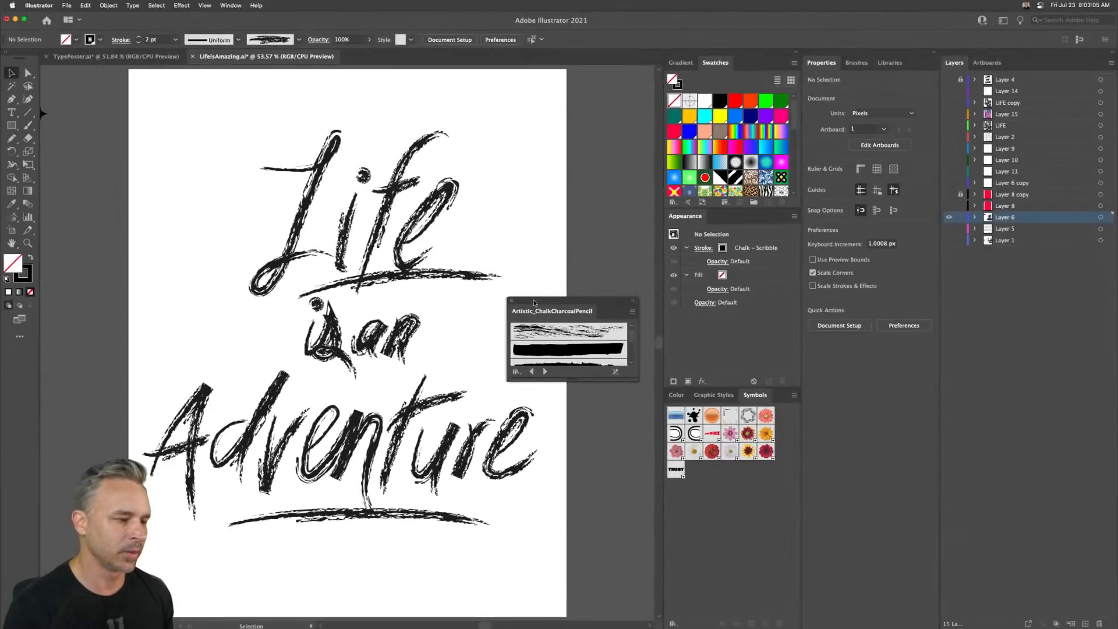
- Reposition the brush library panel and marquee-select all of the Layer 6 lettering
{"action": "left_click_drag", "start_coordinate": [535, 303], "coordinate": [518, 283]}
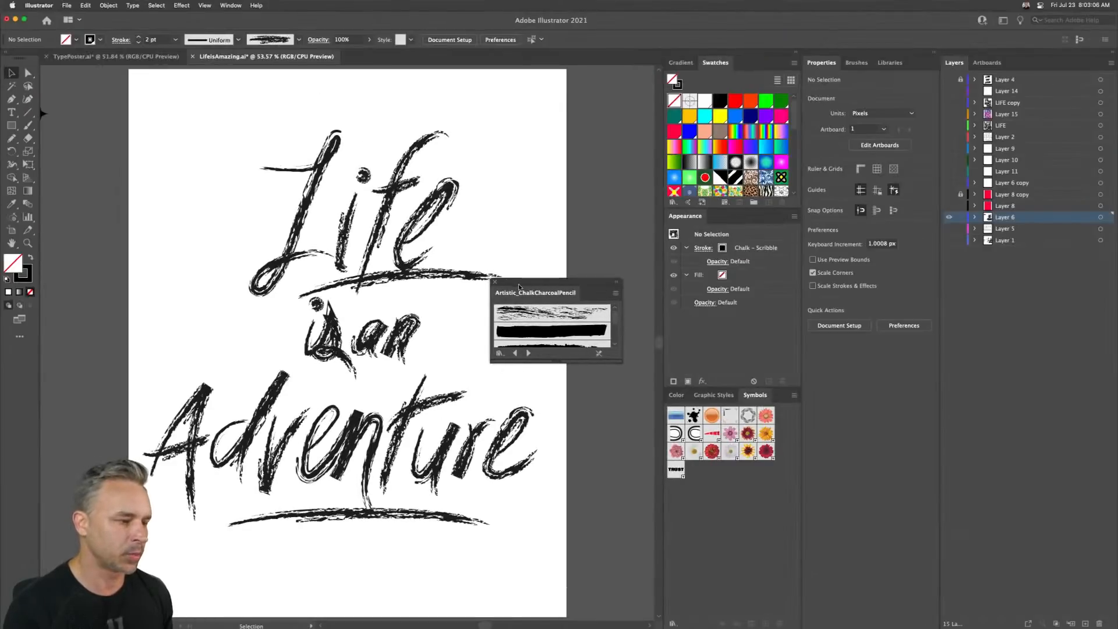
{"action": "left_click", "coordinate": [426, 276]}
{"action": "left_click_drag", "start_coordinate": [195, 136], "coordinate": [519, 603]}
{"action": "mouse_move", "coordinate": [130, 119]}
{"action": "left_mouse_down"}
{"action": "mouse_move", "coordinate": [187, 220]}
{"action": "mouse_move", "coordinate": [606, 278]}
{"action": "mouse_move", "coordinate": [608, 620]}
{"action": "left_mouse_up"}
- Expand the brush library and try several chalk and charcoal brushes on the lettering, ending with Chalk - Scribble 3
{"action": "left_click_drag", "start_coordinate": [567, 291], "coordinate": [581, 170]}
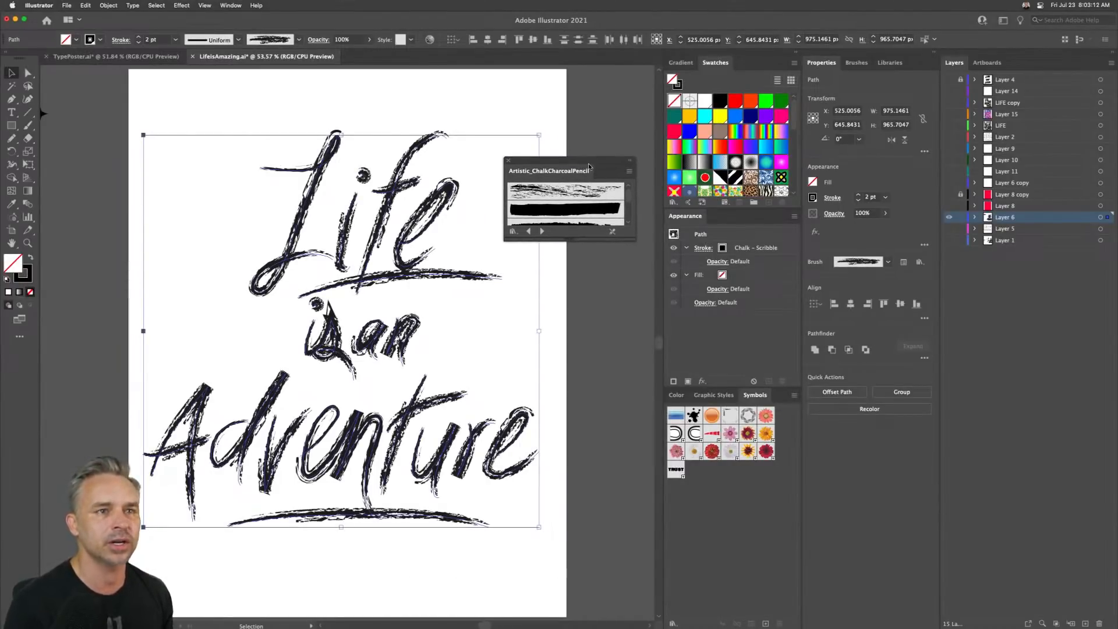
{"action": "left_click_drag", "start_coordinate": [579, 239], "coordinate": [579, 460]}
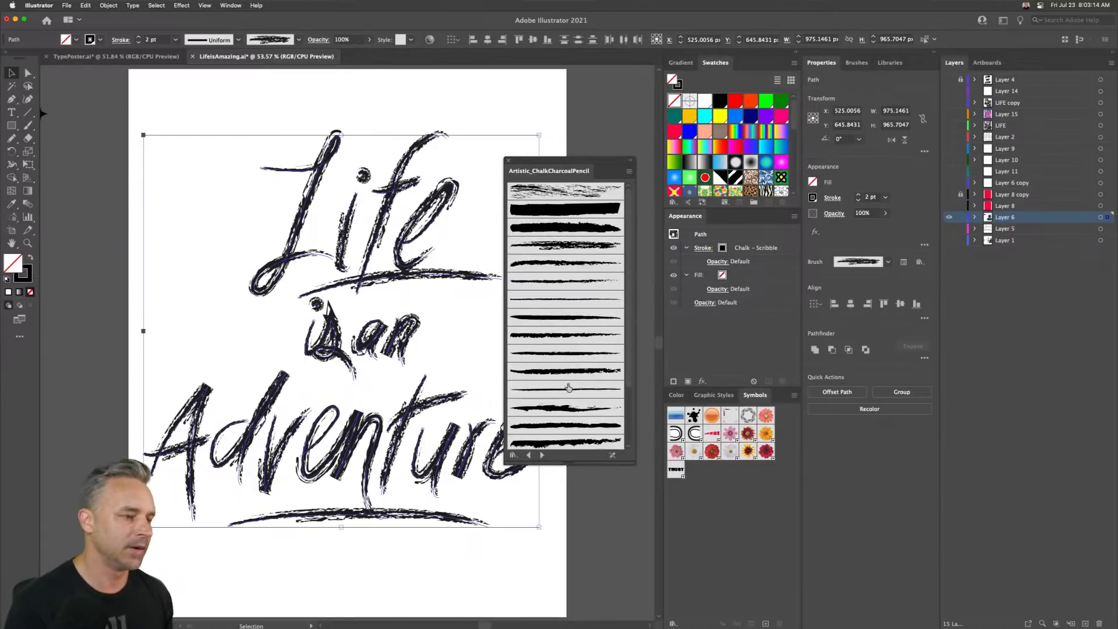
{"action": "left_click", "coordinate": [541, 233]}
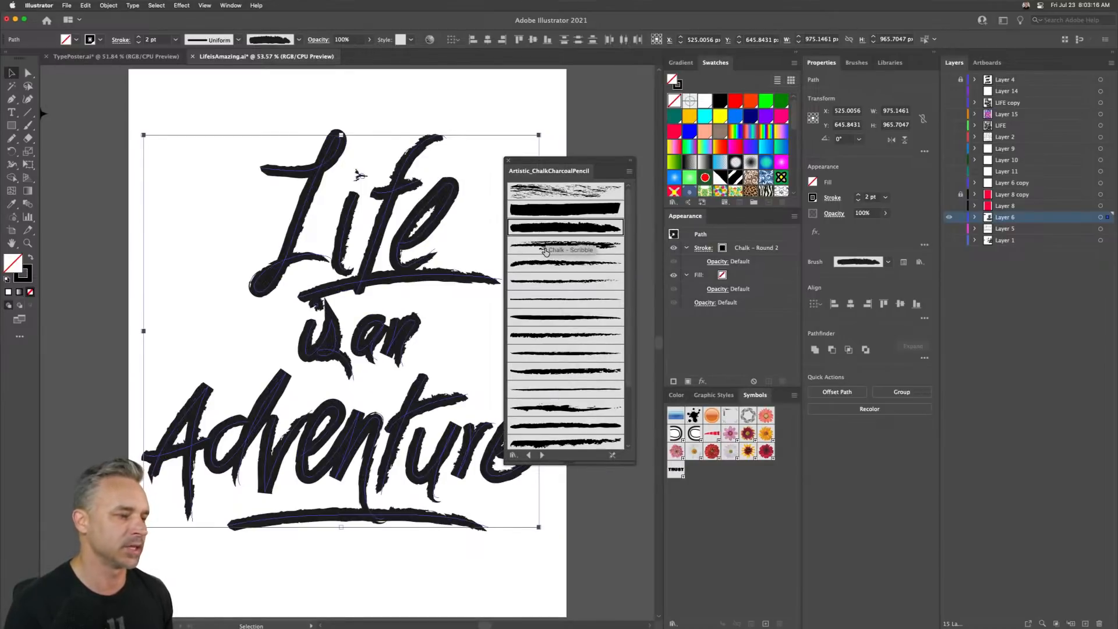
{"action": "left_click", "coordinate": [543, 246]}
{"action": "left_click", "coordinate": [544, 264]}
{"action": "left_click", "coordinate": [544, 281]}
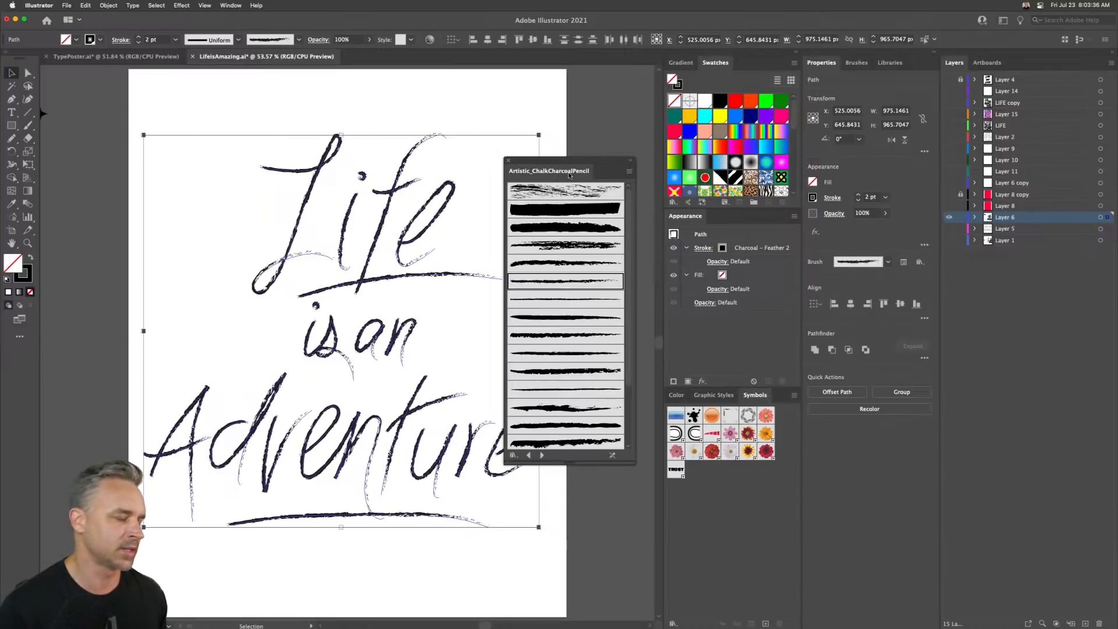
{"action": "left_click", "coordinate": [564, 252]}
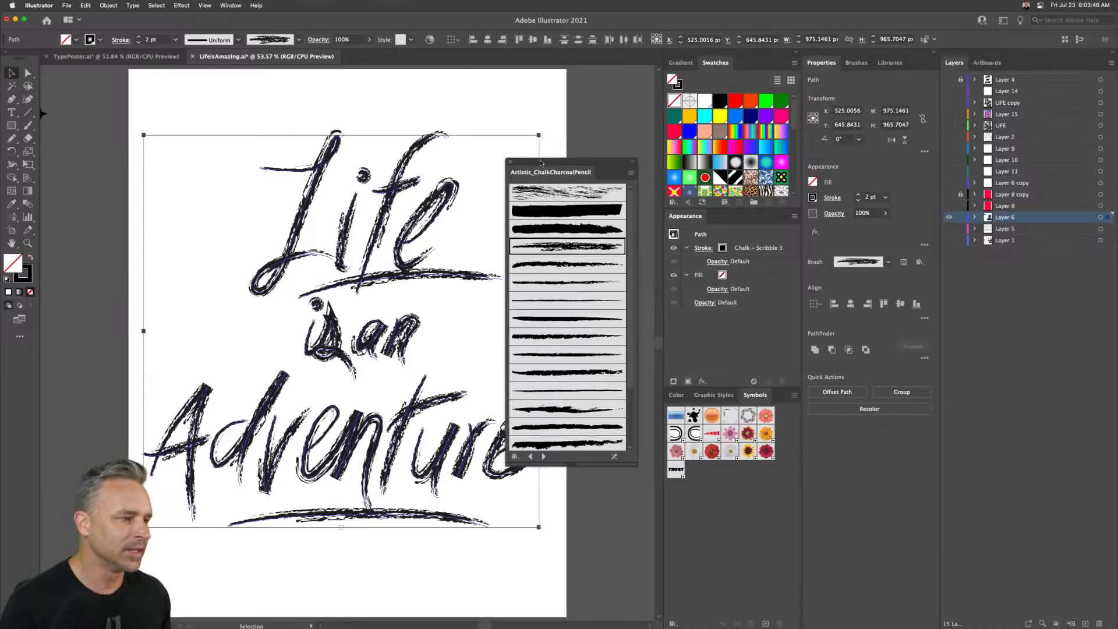
- Move the brush panel aside, hide Layer 6, and briefly preview the LIFE and LIFE copy layer designs
{"action": "left_click_drag", "start_coordinate": [540, 160], "coordinate": [597, 159]}
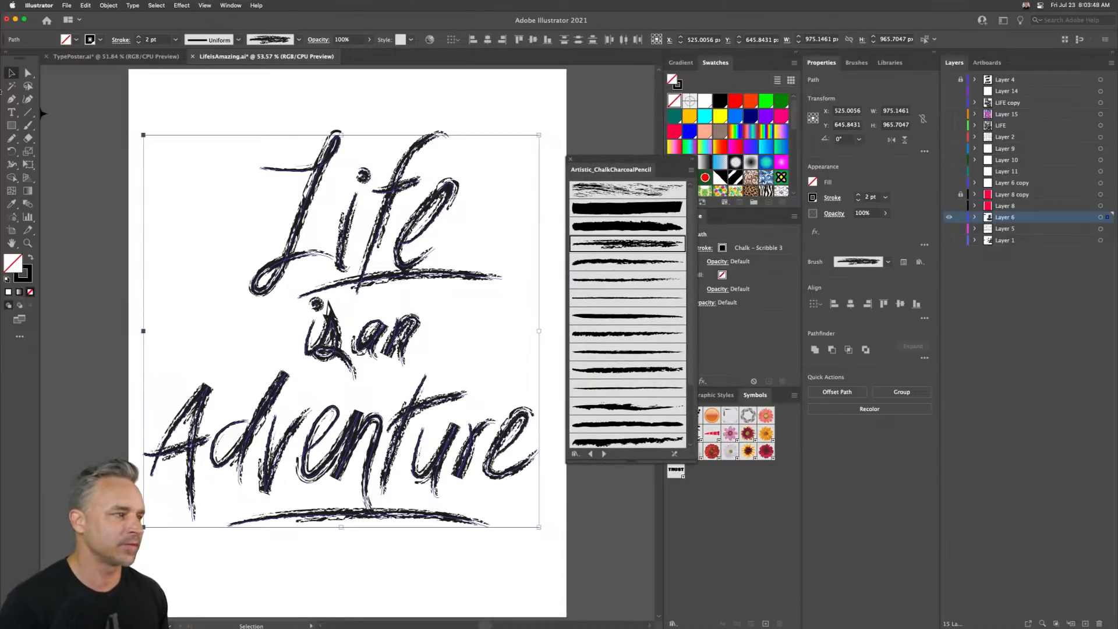
{"action": "left_click", "coordinate": [950, 217]}
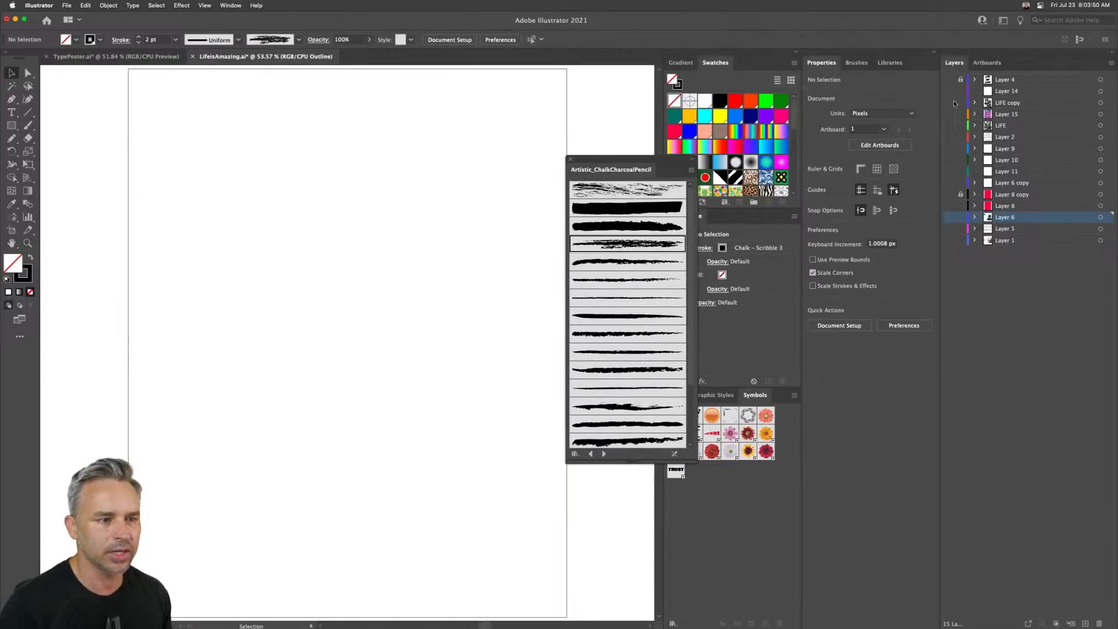
{"action": "left_click", "coordinate": [952, 127]}
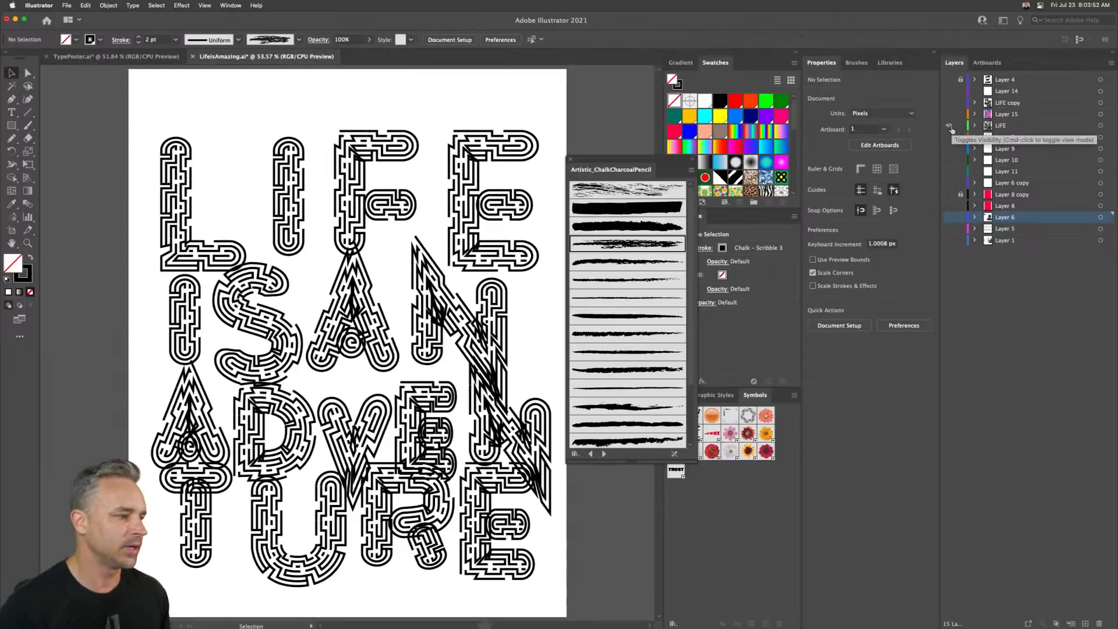
{"action": "left_click", "coordinate": [952, 127]}
{"action": "left_click", "coordinate": [950, 103]}
{"action": "left_click", "coordinate": [950, 103]}
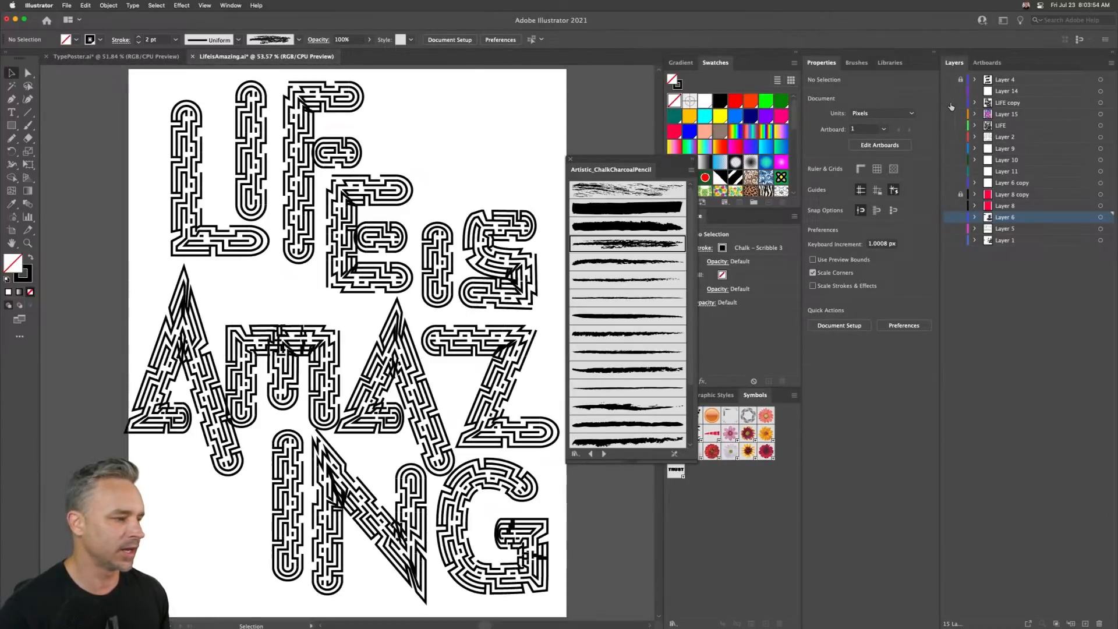
- Show Layers 6 copy, 8 copy, 11 and 10 to display the red heart poster design
{"action": "left_click", "coordinate": [953, 142]}
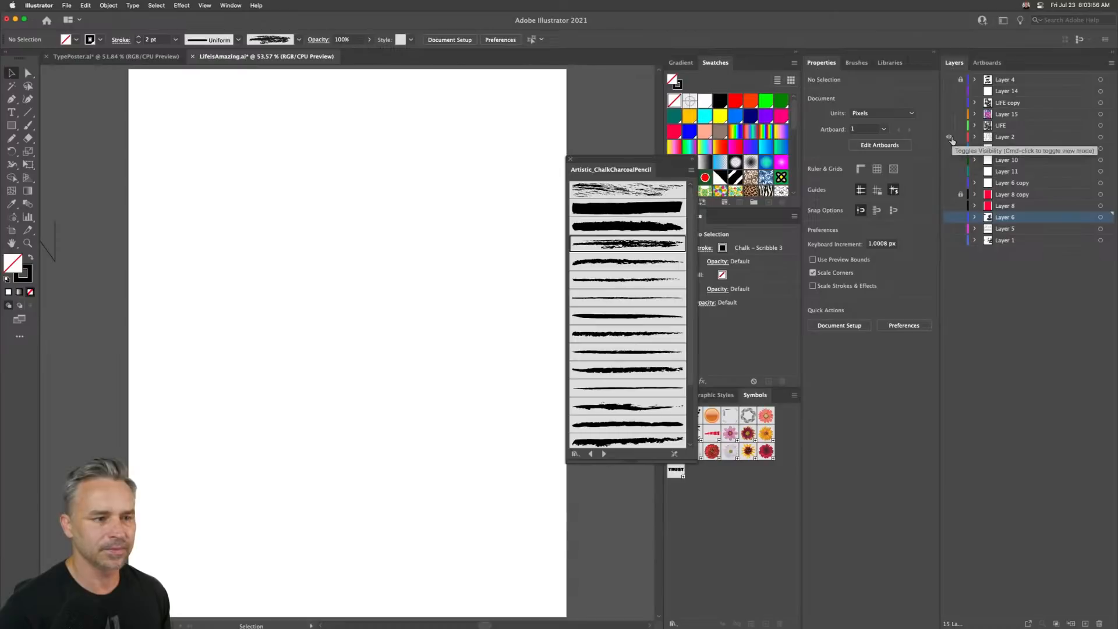
{"action": "left_click", "coordinate": [953, 141]}
{"action": "mouse_move", "coordinate": [953, 181]}
{"action": "left_mouse_down"}
{"action": "mouse_move", "coordinate": [950, 206]}
{"action": "mouse_move", "coordinate": [951, 196]}
{"action": "left_mouse_up"}
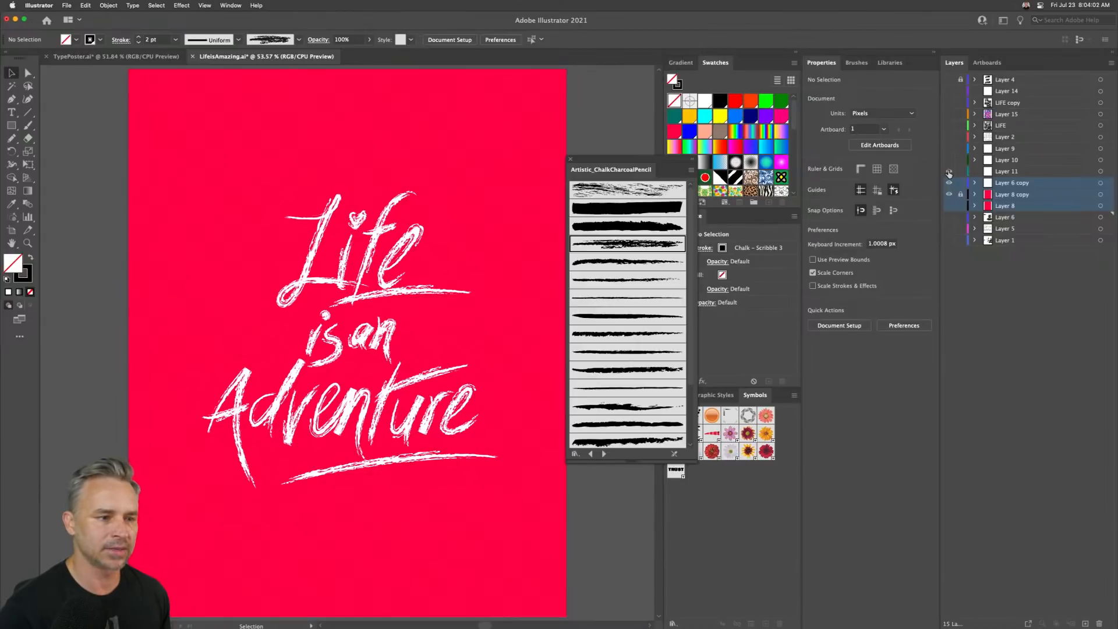
{"action": "left_click_drag", "start_coordinate": [948, 171], "coordinate": [948, 159]}
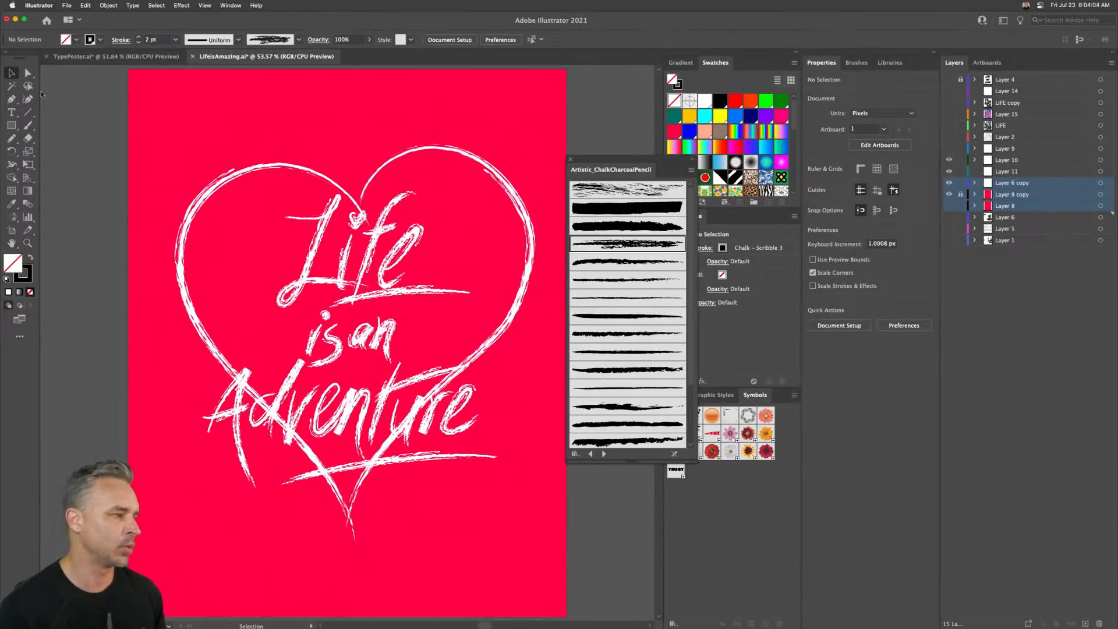
- Switch to the TypePoster.ai document and close the brush library panel
{"action": "left_click", "coordinate": [63, 58]}
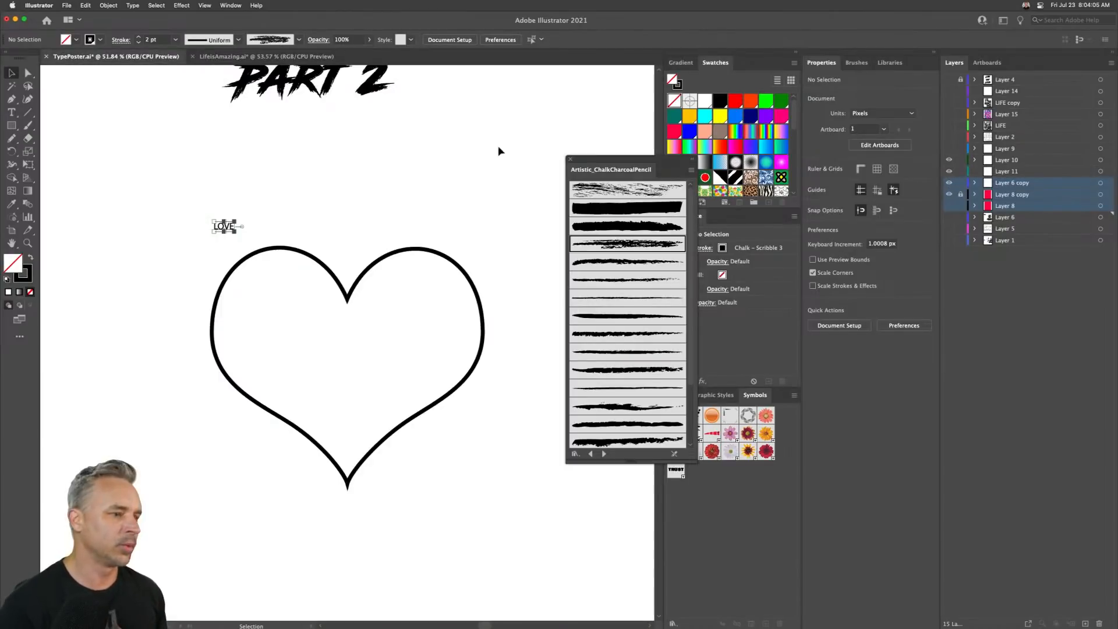
{"action": "left_click", "coordinate": [570, 160]}
- Hide the Heart layer, then show and select Layer 1 containing the list of quotes
{"action": "left_click", "coordinate": [948, 125]}
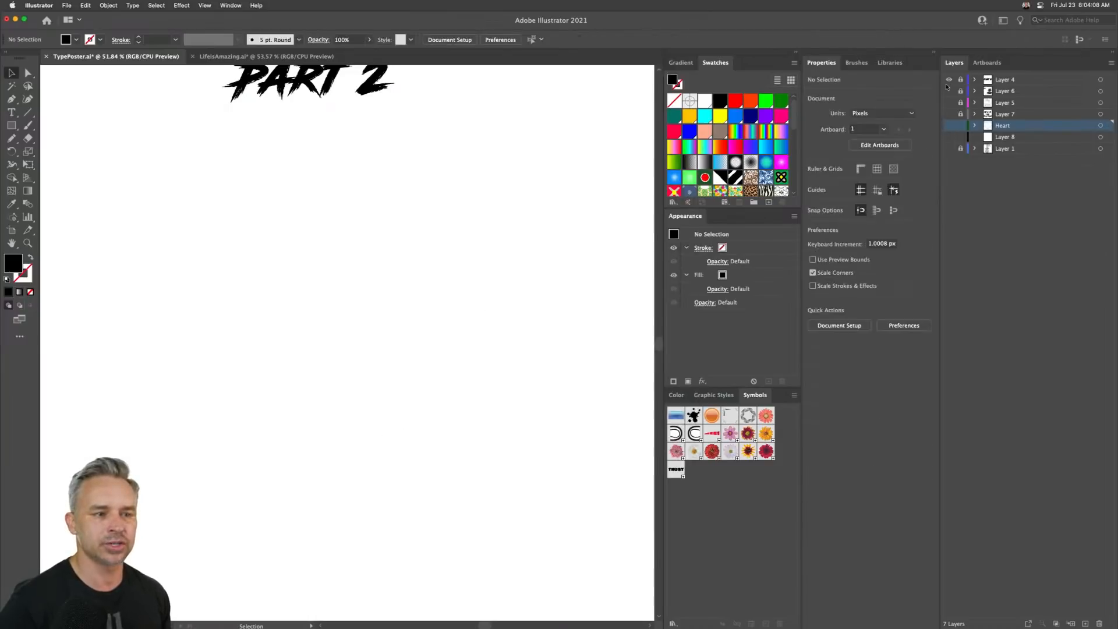
{"action": "left_click", "coordinate": [948, 79]}
{"action": "left_click", "coordinate": [949, 148]}
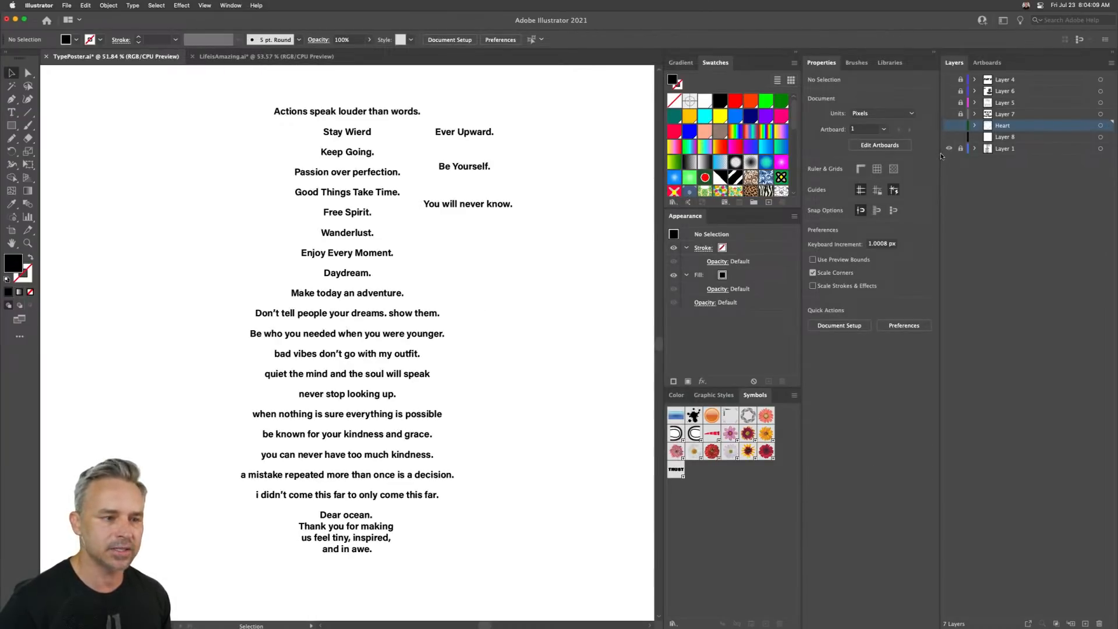
{"action": "left_click", "coordinate": [1043, 149]}
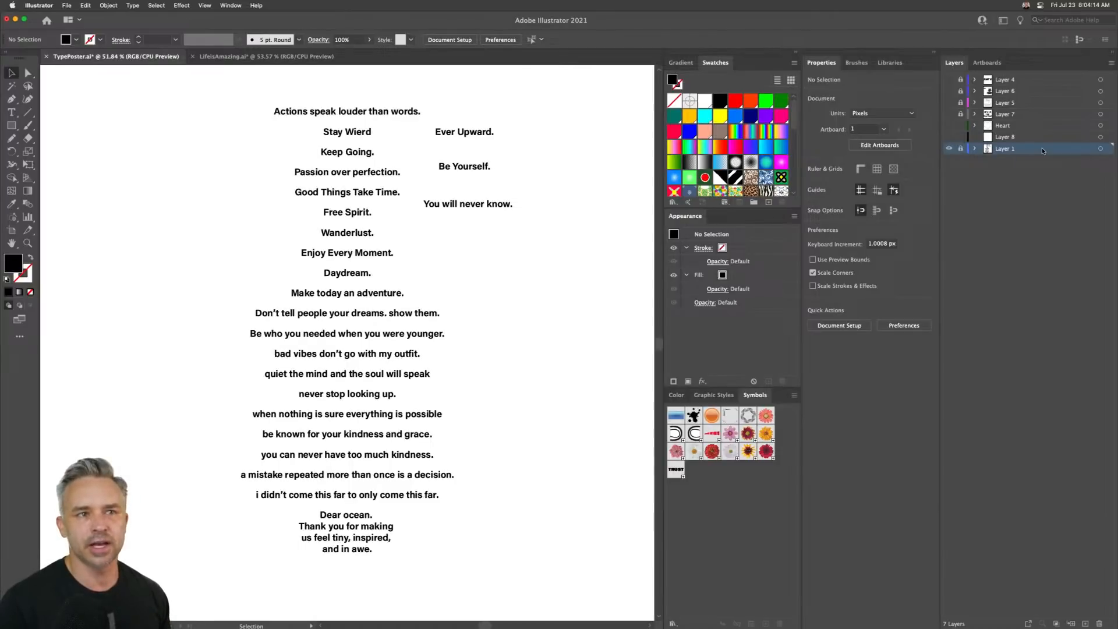
- Switch to Google Chrome and open the Behance typography poster design search tab
{"action": "mouse_move", "coordinate": [545, 622]}
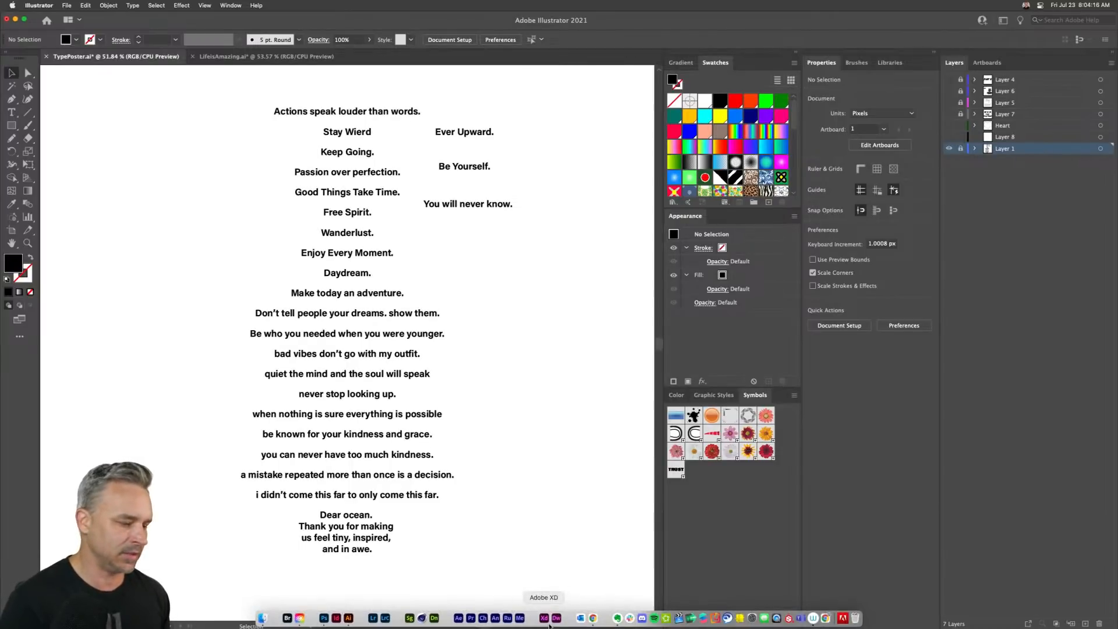
{"action": "left_click", "coordinate": [593, 619]}
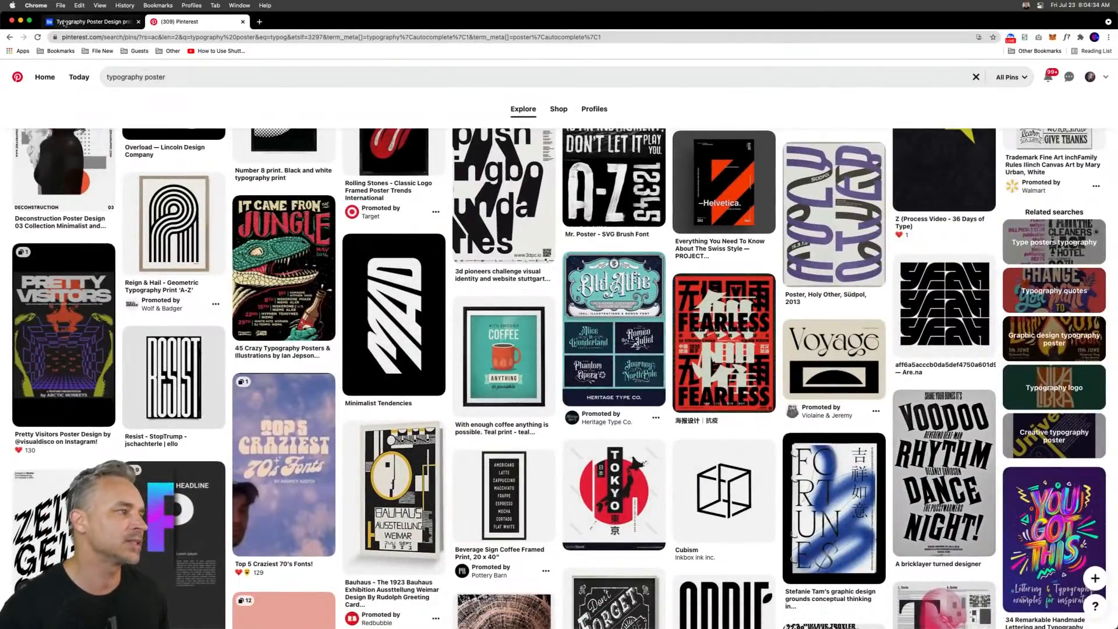
{"action": "left_click", "coordinate": [66, 22]}
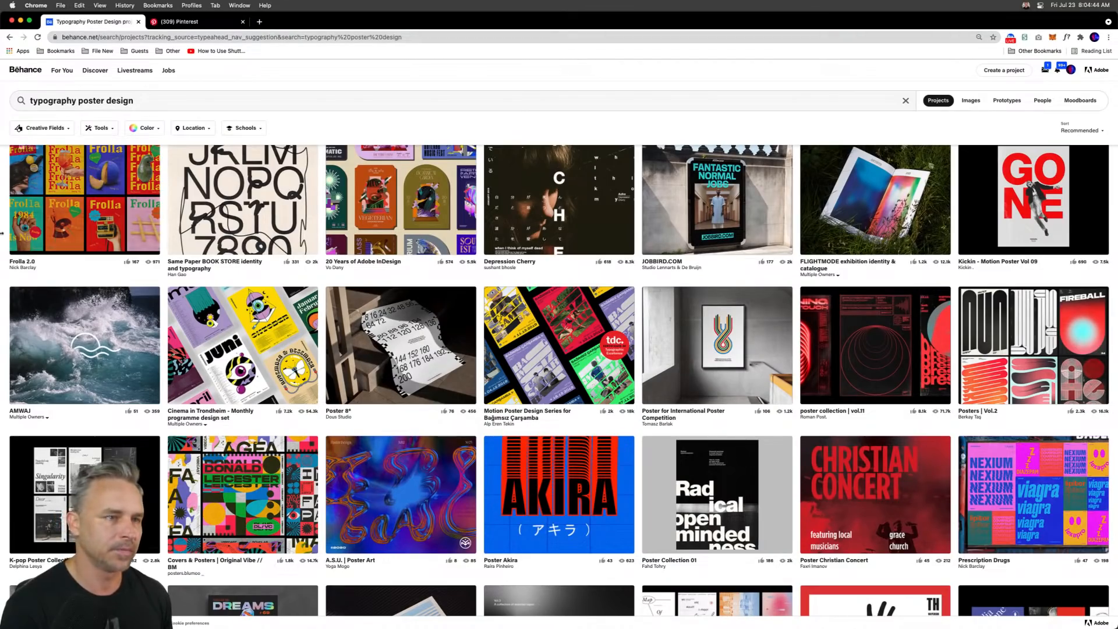
- Browse the Behance and Pinterest typography poster results for design inspiration
{"action": "scroll", "coordinate": [2, 108], "scroll_direction": "down", "scroll_amount": 10}
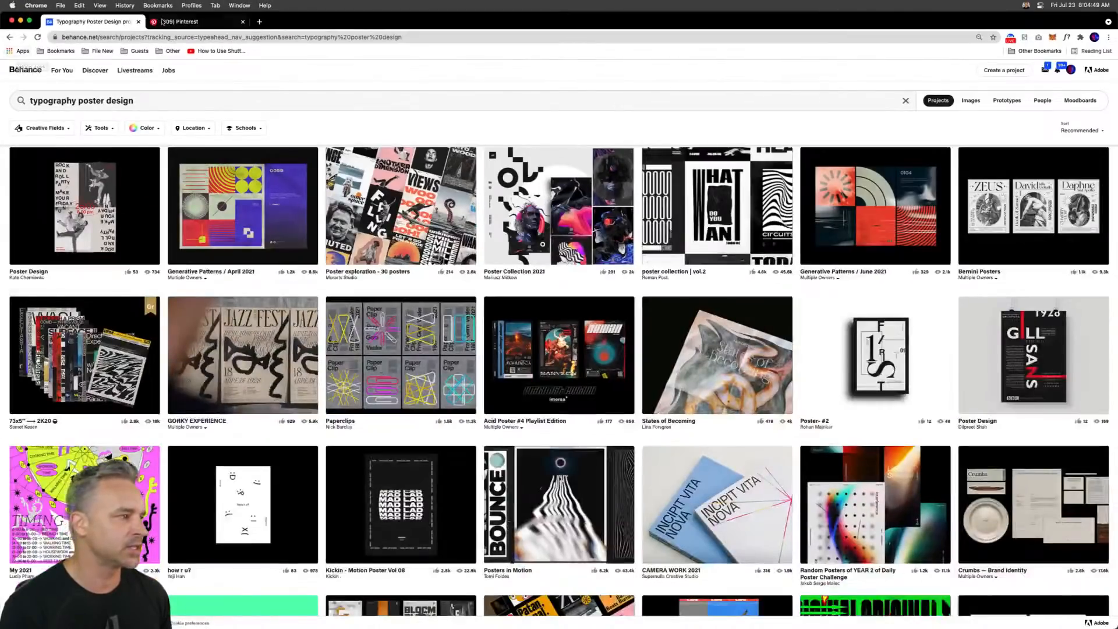
{"action": "left_click", "coordinate": [162, 21]}
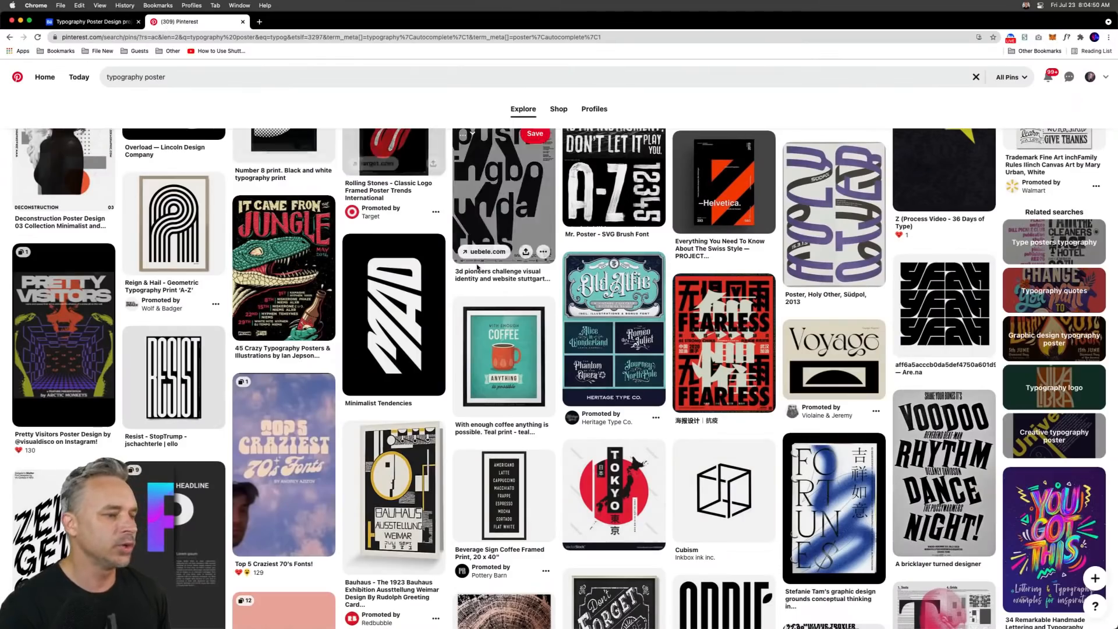
{"action": "left_click", "coordinate": [66, 22]}
{"action": "scroll", "coordinate": [14, 324], "scroll_direction": "down", "scroll_amount": 15}
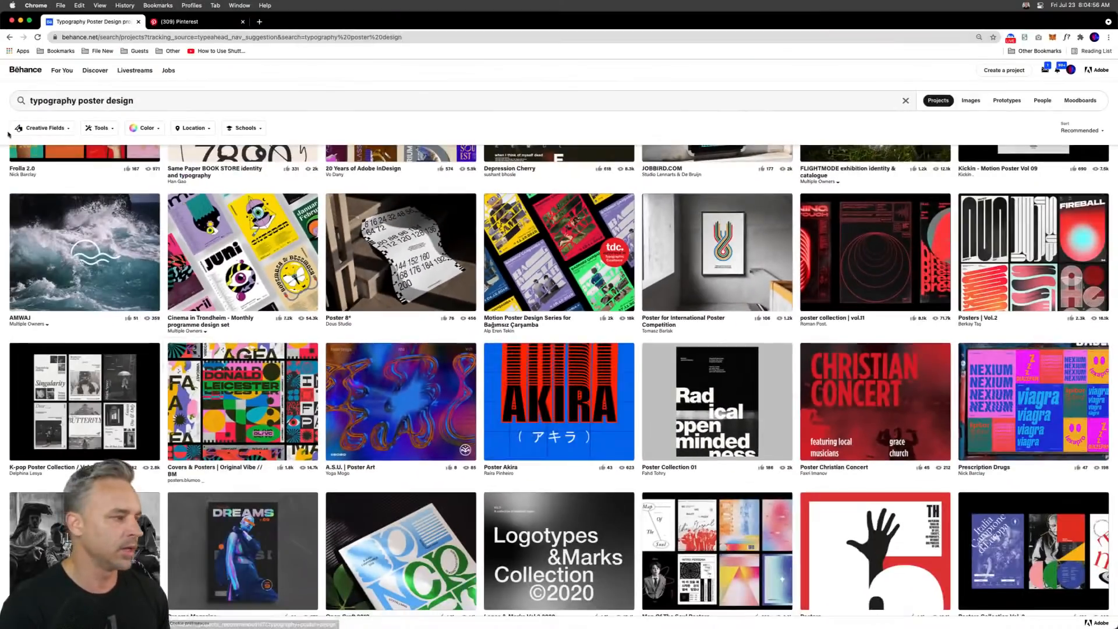
{"action": "scroll", "coordinate": [509, 456], "scroll_direction": "up", "scroll_amount": 10}
{"action": "scroll", "coordinate": [66, 281], "scroll_direction": "up", "scroll_amount": 10}
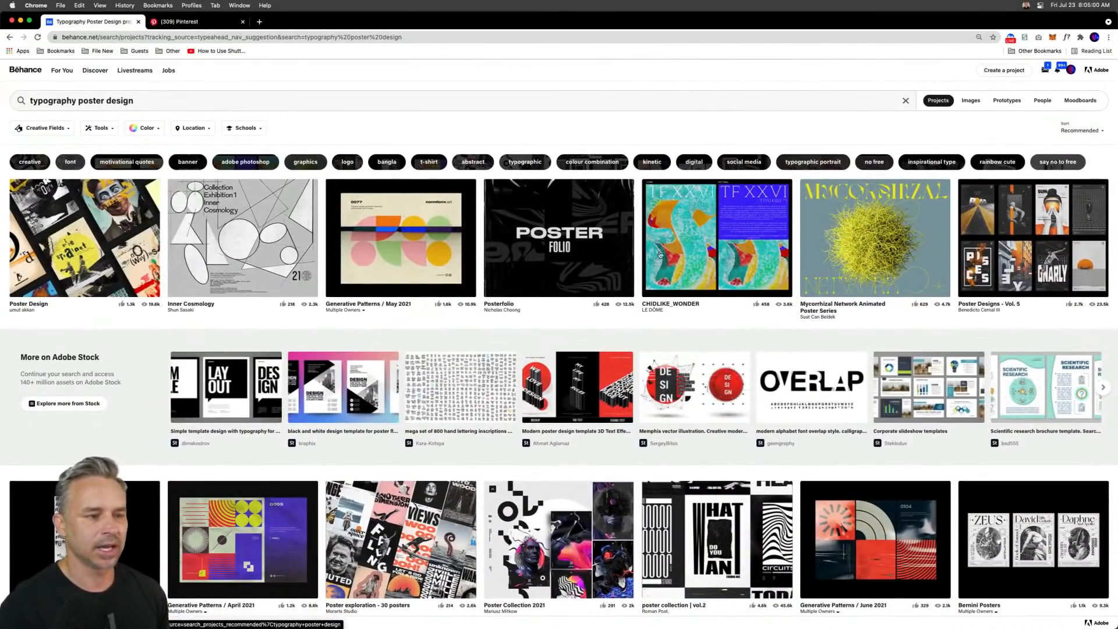
{"action": "scroll", "coordinate": [660, 254], "scroll_direction": "down", "scroll_amount": 8}
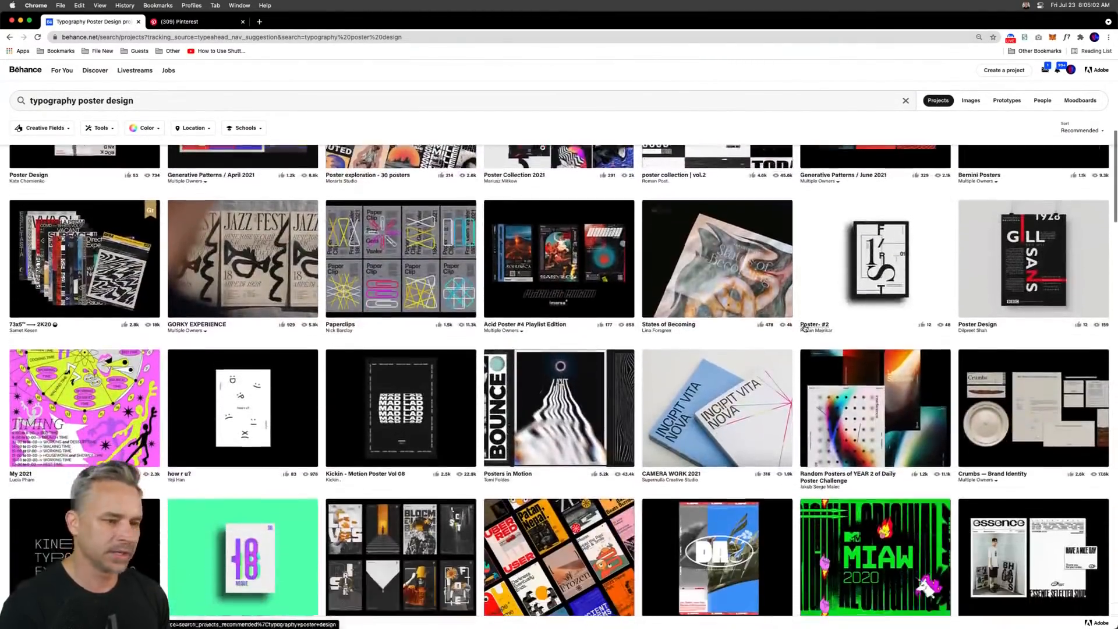
- Scroll further through the Behance results and the Pinterest typography poster pins for inspiration
{"action": "scroll", "coordinate": [805, 328], "scroll_direction": "down", "scroll_amount": 15}
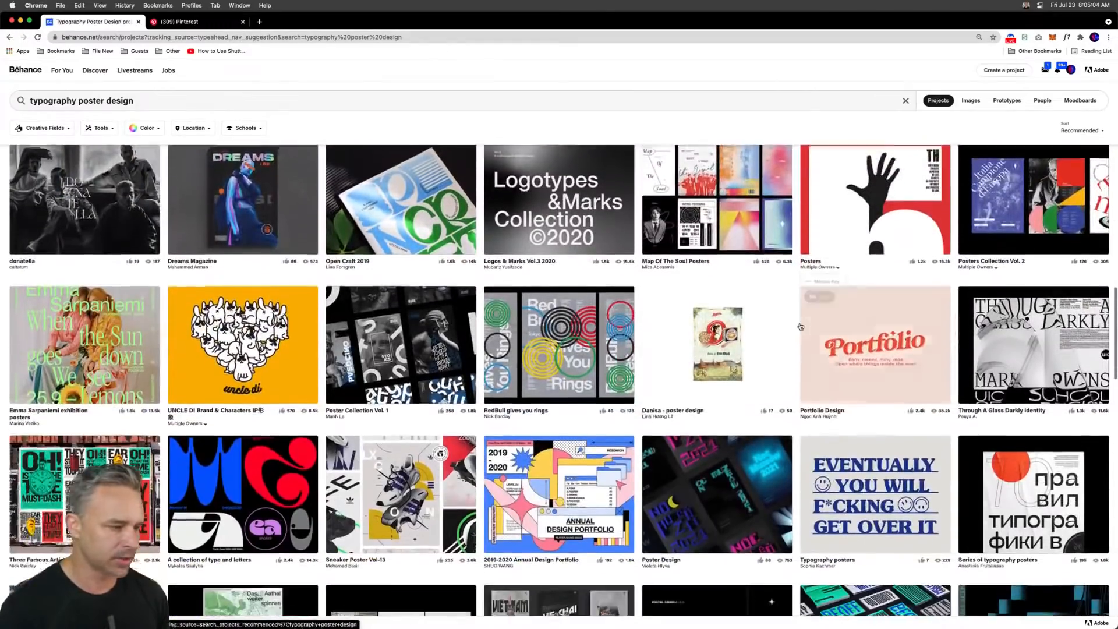
{"action": "scroll", "coordinate": [800, 327], "scroll_direction": "down", "scroll_amount": 5}
{"action": "left_click", "coordinate": [178, 21]}
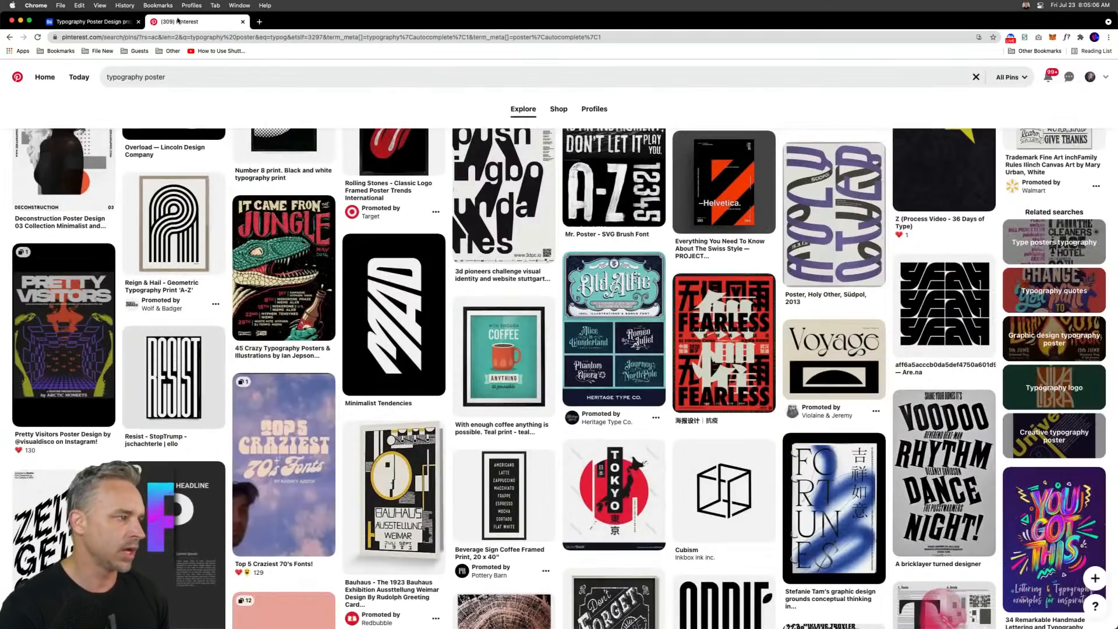
{"action": "scroll", "coordinate": [678, 323], "scroll_direction": "down", "scroll_amount": 10}
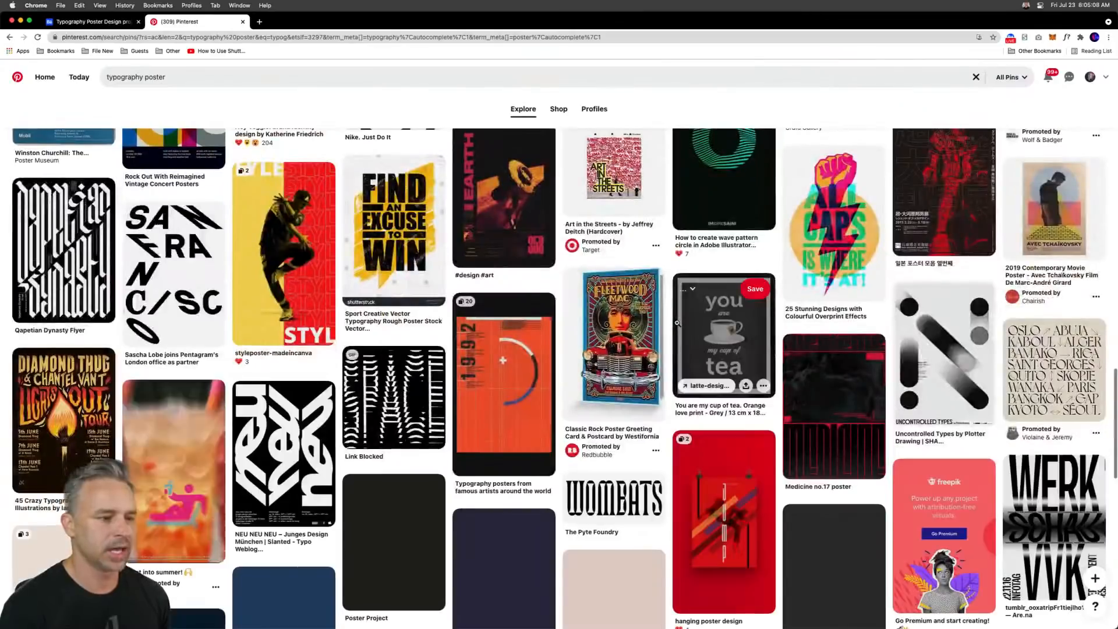
{"action": "scroll", "coordinate": [678, 323], "scroll_direction": "down", "scroll_amount": 8}
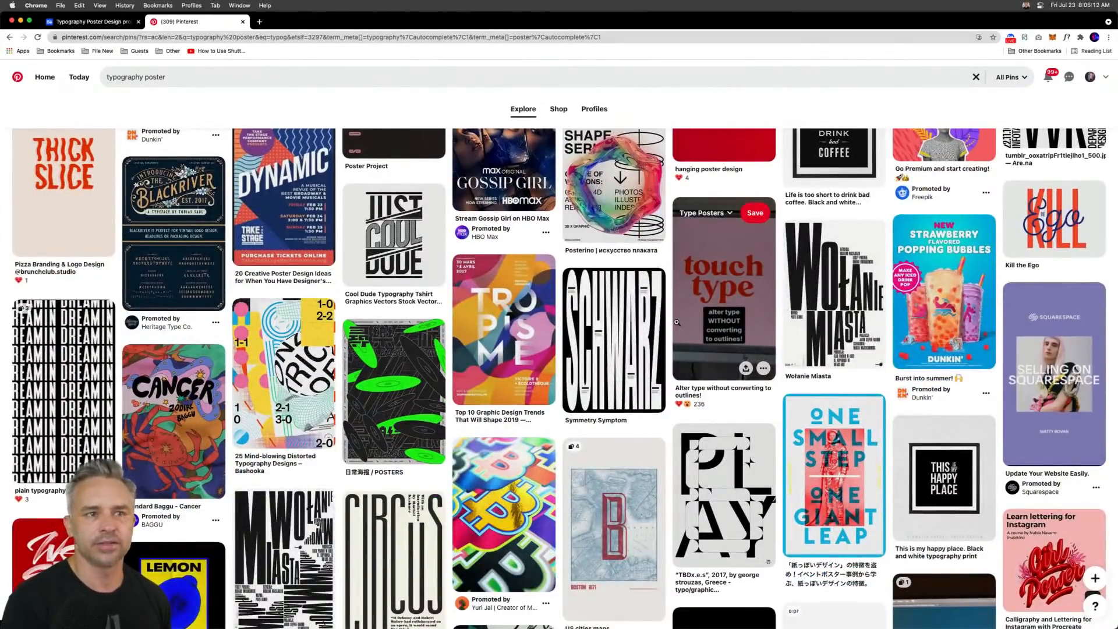
{"action": "scroll", "coordinate": [678, 320], "scroll_direction": "down", "scroll_amount": 1}
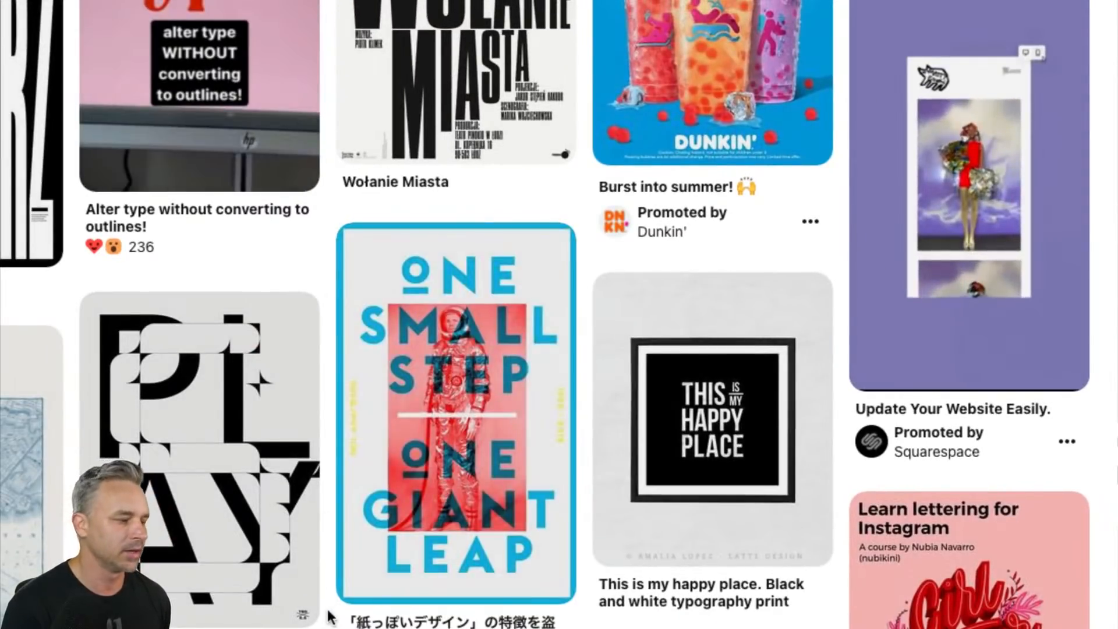
{"action": "scroll", "coordinate": [329, 617], "scroll_direction": "down", "scroll_amount": 1}
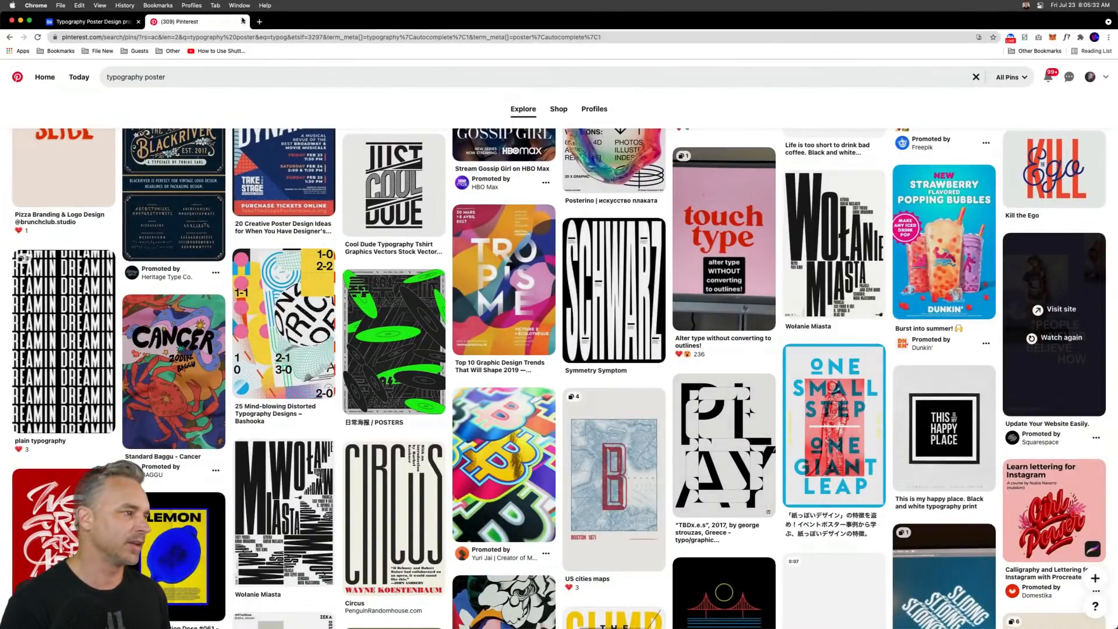
- Open a new tab, search for designspiration and open the Designspiration site, closing its pop-up
{"action": "left_click", "coordinate": [259, 22]}
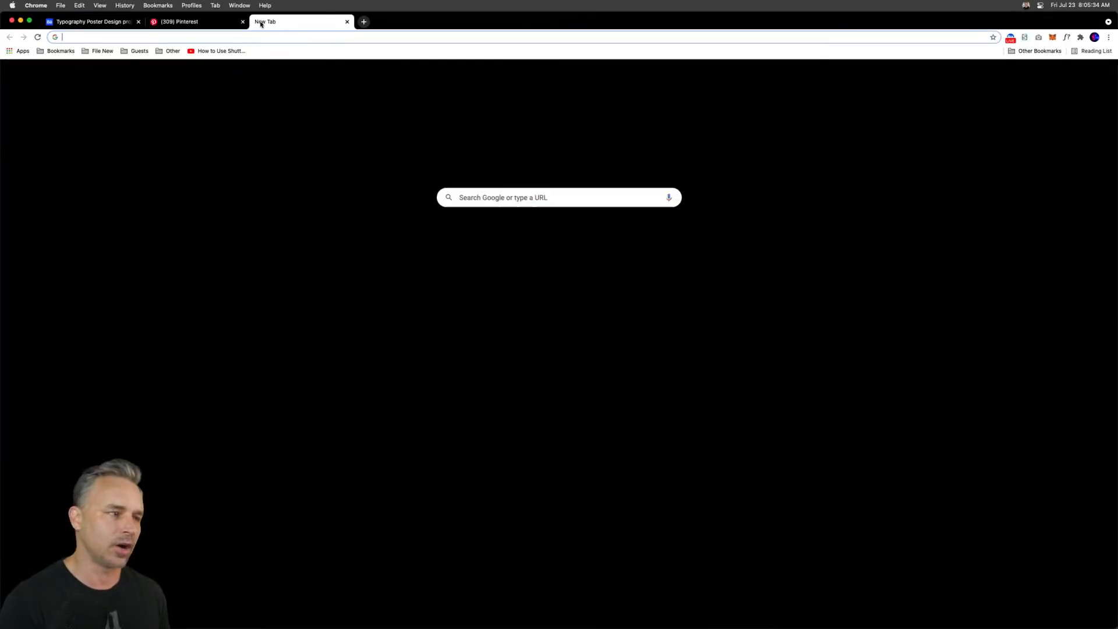
{"action": "type", "text": "designsp"}
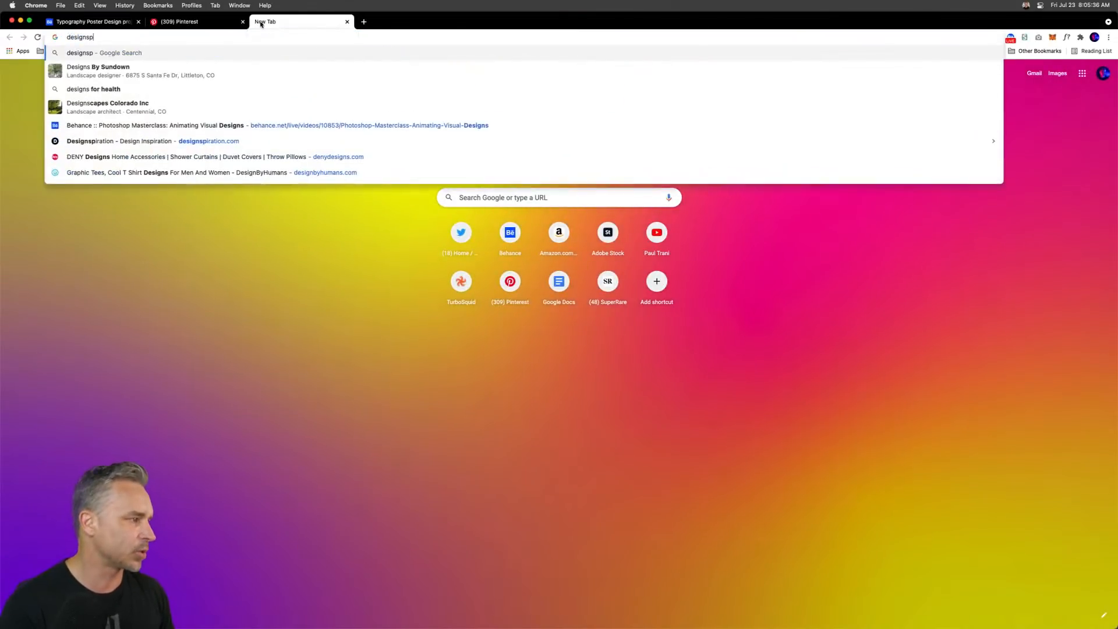
{"action": "type", "text": "iration"}
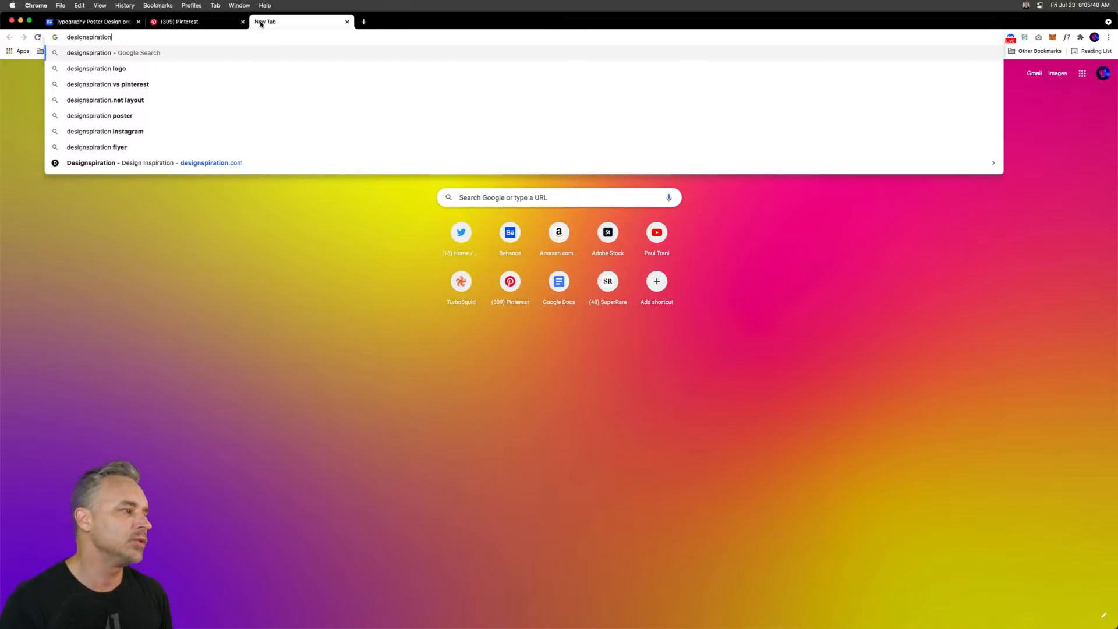
{"action": "key", "text": "Return"}
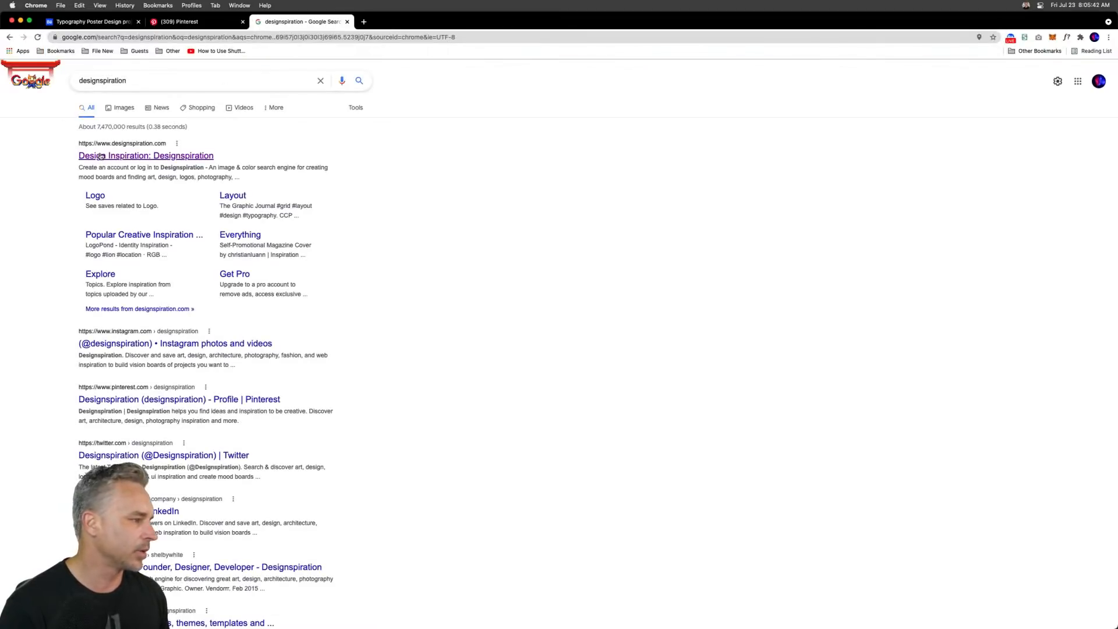
{"action": "left_click", "coordinate": [101, 156]}
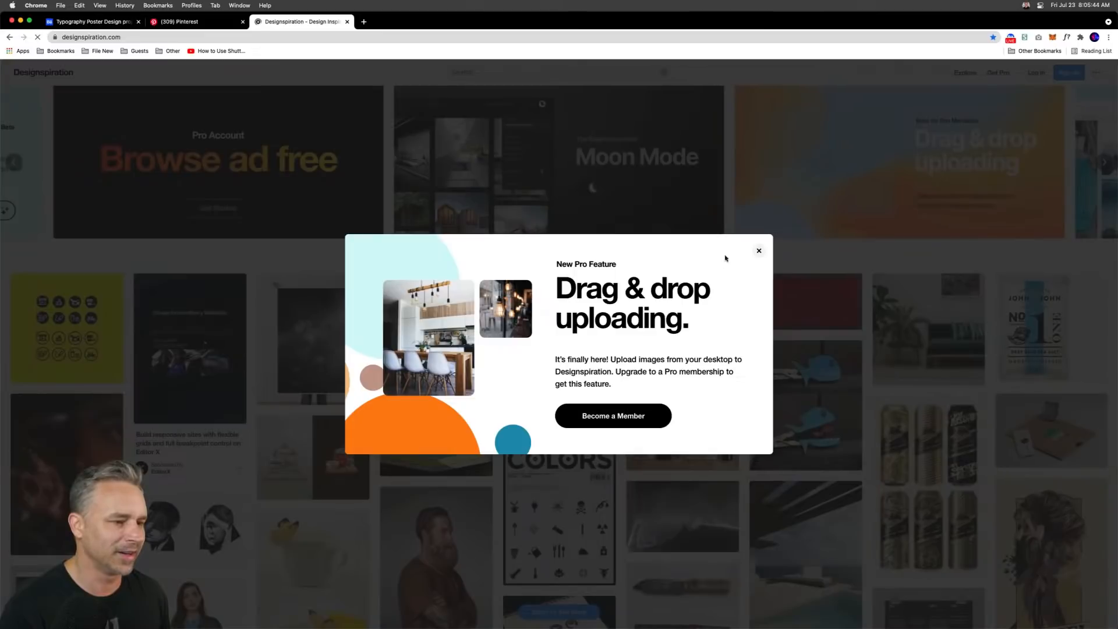
{"action": "left_click", "coordinate": [759, 251]}
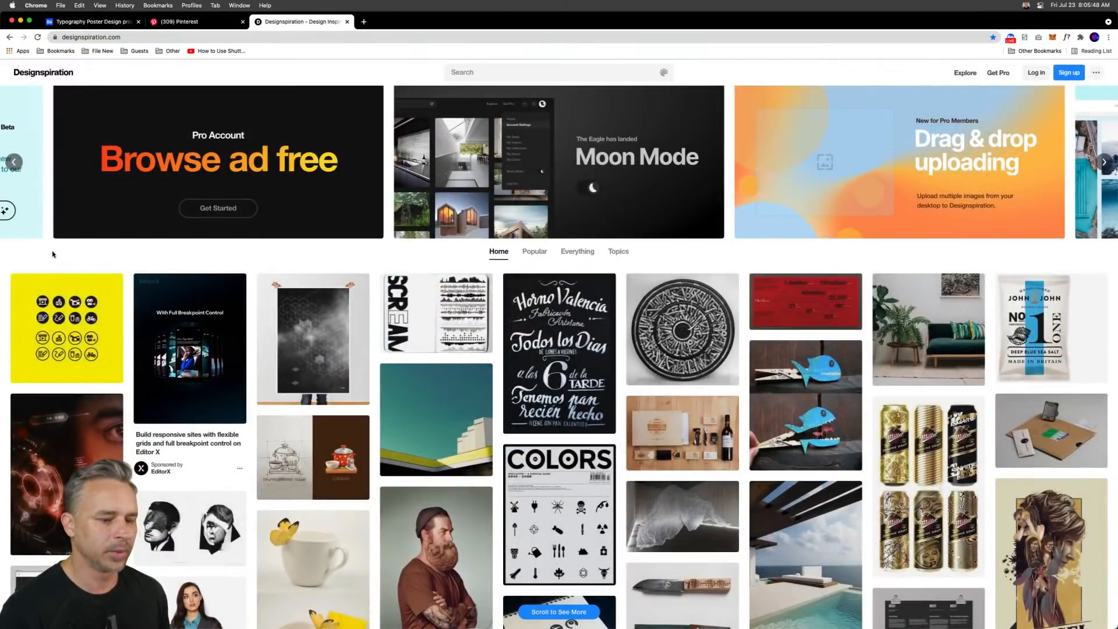
- Scroll through the Designspiration home feed for design ideas
{"action": "scroll", "coordinate": [52, 254], "scroll_direction": "down", "scroll_amount": 1}
{"action": "scroll", "coordinate": [52, 254], "scroll_direction": "down", "scroll_amount": 8}
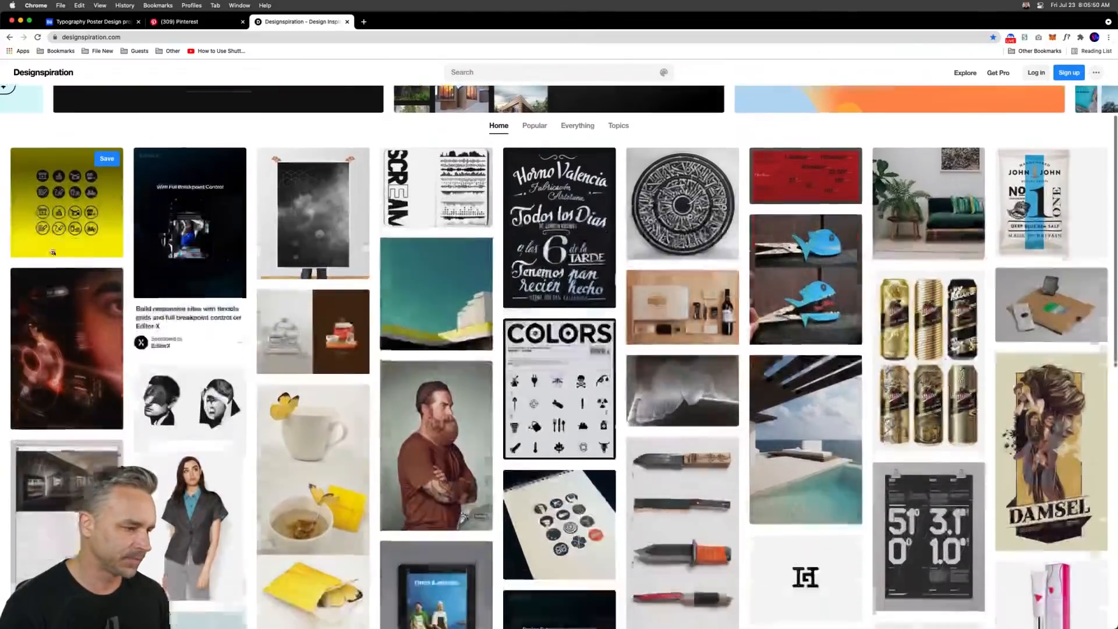
{"action": "scroll", "coordinate": [53, 253], "scroll_direction": "down", "scroll_amount": 10}
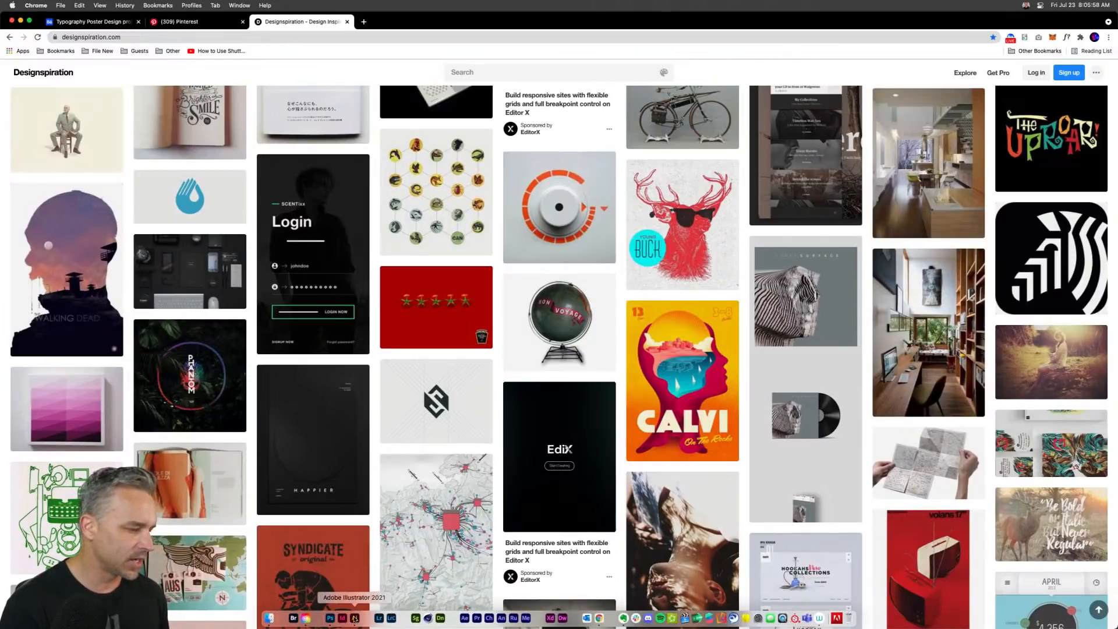
- Switch to Illustrator, copy the "Keep Going." quote onto a new layer and hide Layer 1
{"action": "left_click", "coordinate": [354, 618]}
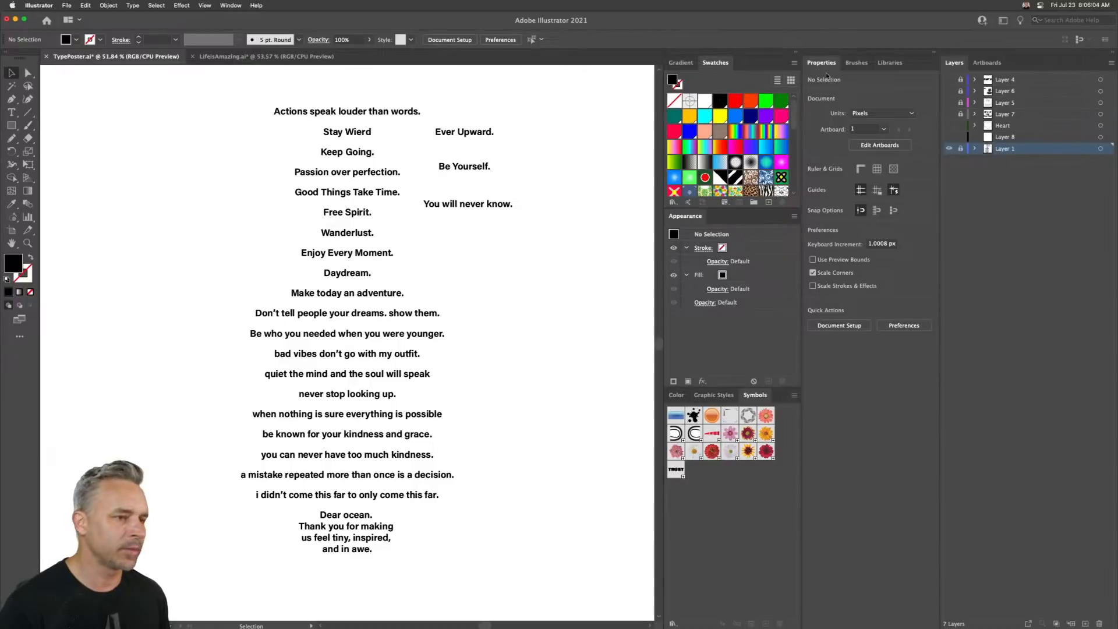
{"action": "key", "text": "super+1"}
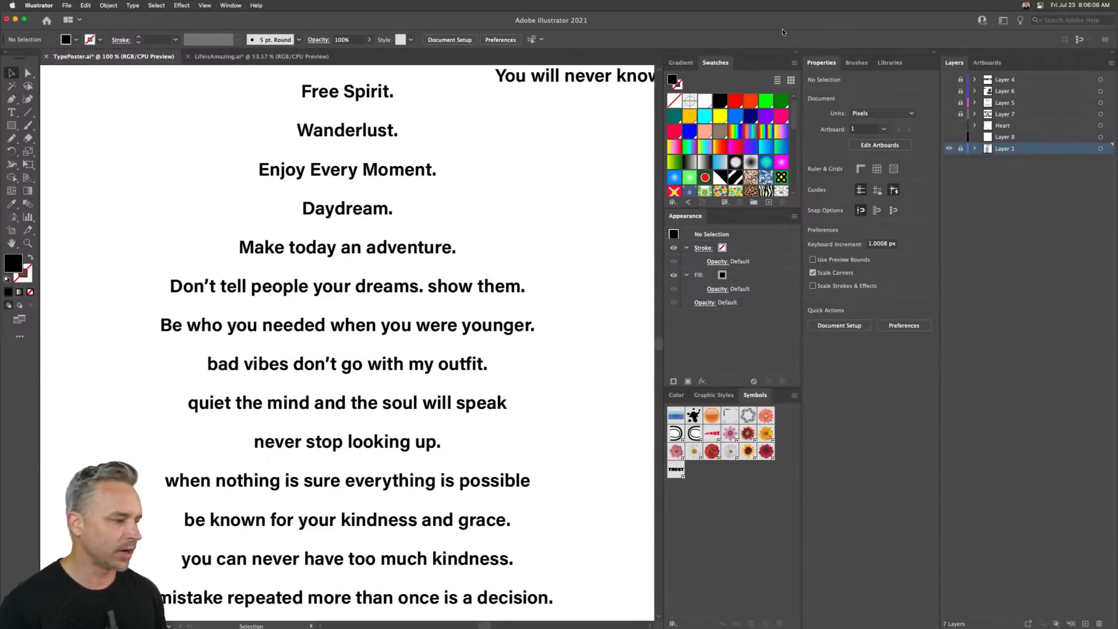
{"action": "left_click_drag", "start_coordinate": [557, 132], "coordinate": [324, 438]}
{"action": "scroll", "coordinate": [324, 437], "scroll_direction": "left", "scroll_amount": 5}
{"action": "scroll", "coordinate": [324, 438], "scroll_direction": "down", "scroll_amount": 2}
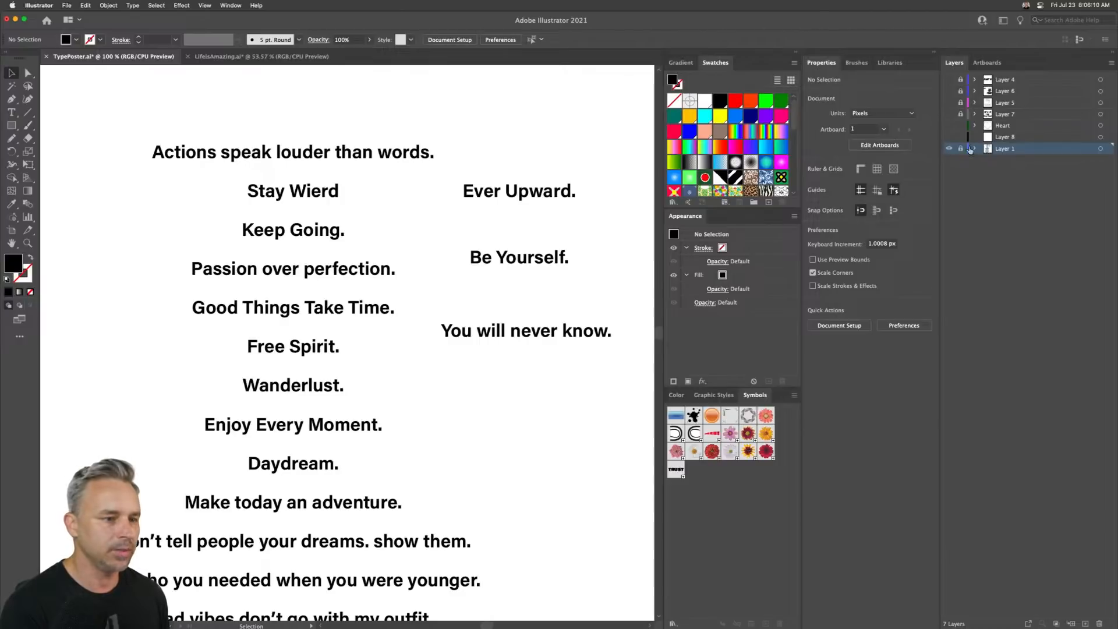
{"action": "left_click", "coordinate": [277, 237]}
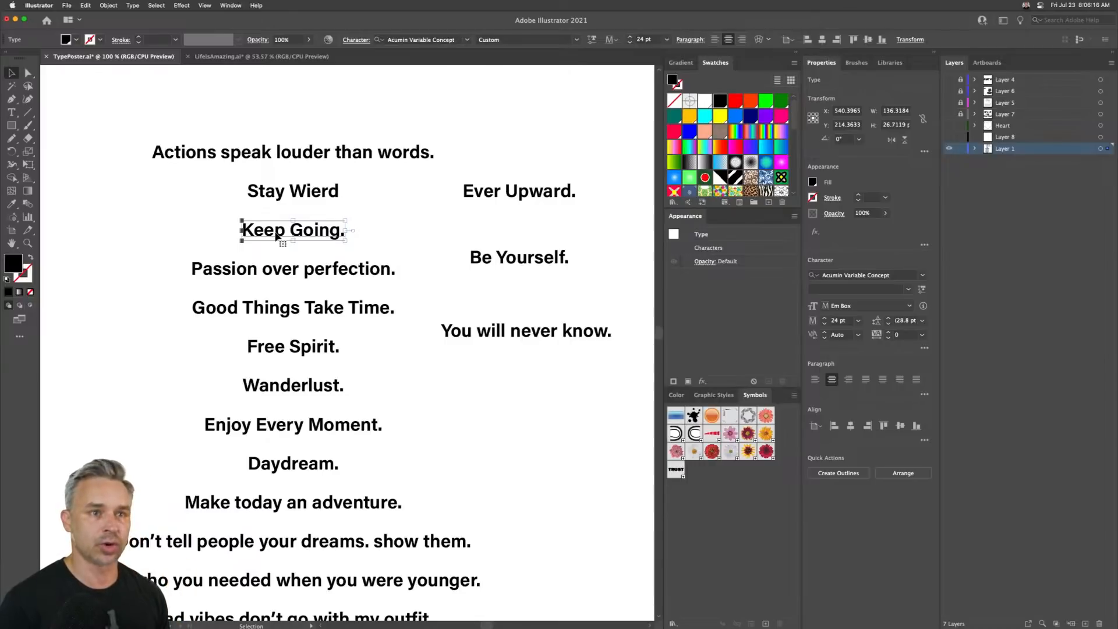
{"action": "key", "text": "a"}
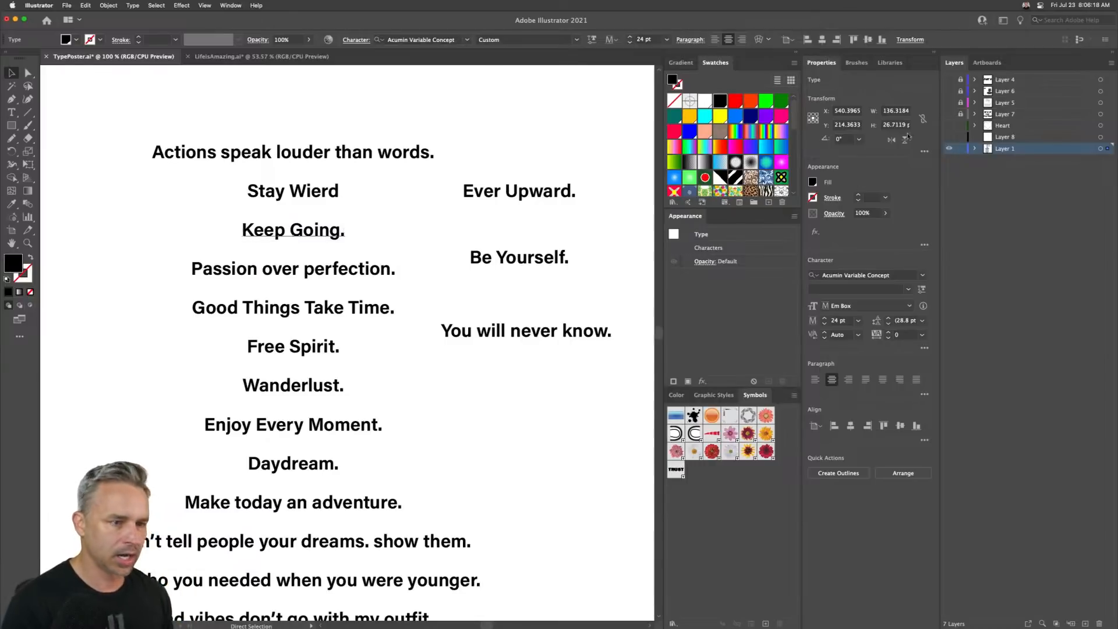
{"action": "left_click", "coordinate": [1085, 624]}
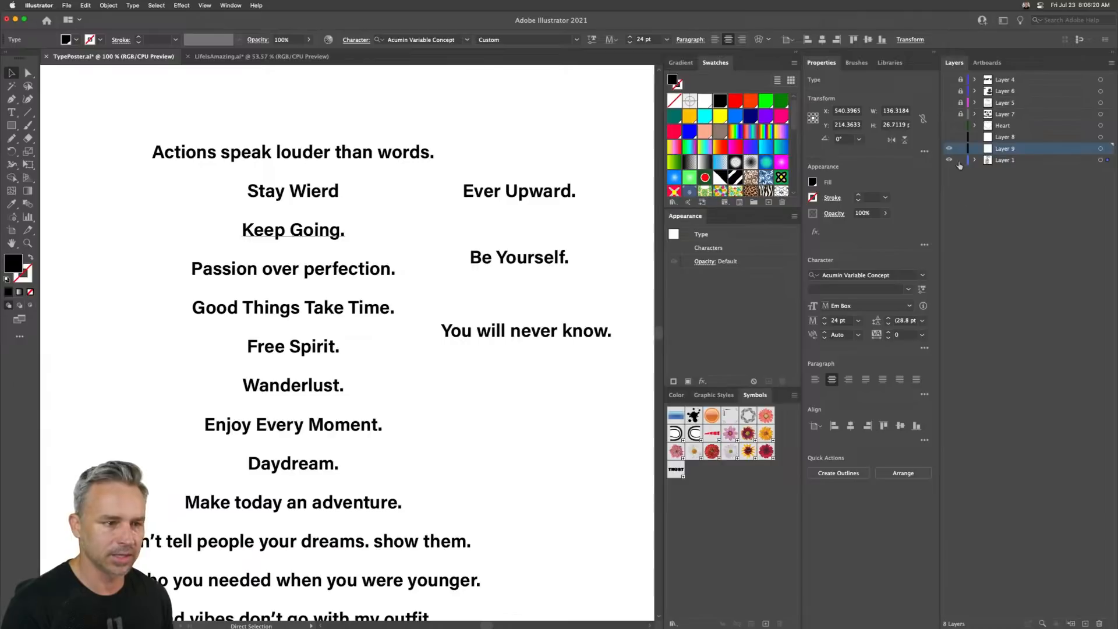
{"action": "left_click", "coordinate": [949, 160]}
{"action": "key", "text": "v"}
{"action": "type", "text": "Keep Going."}
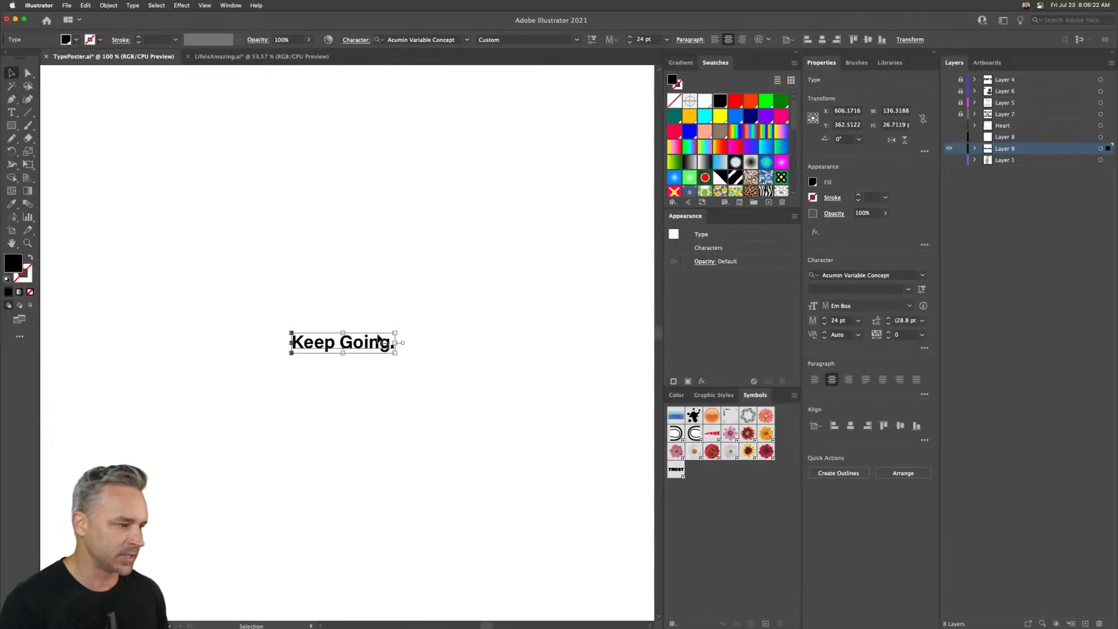
- Scale the "Keep Going." text up to about 141 pt across the artboard
{"action": "key", "text": "ctrl+shift+b"}
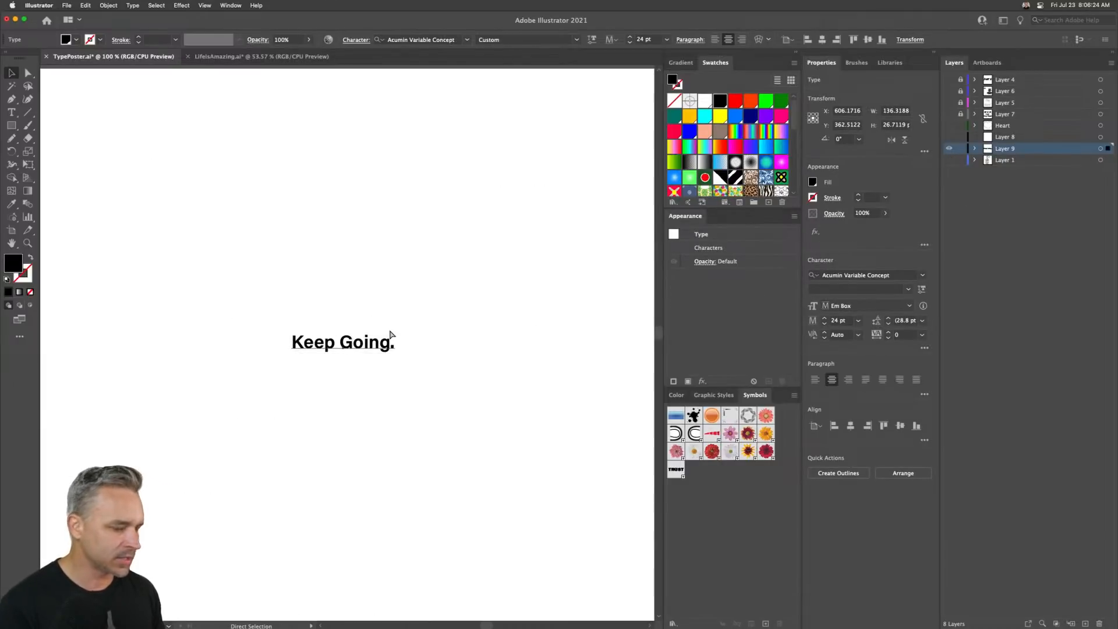
{"action": "key", "text": "ctrl+0"}
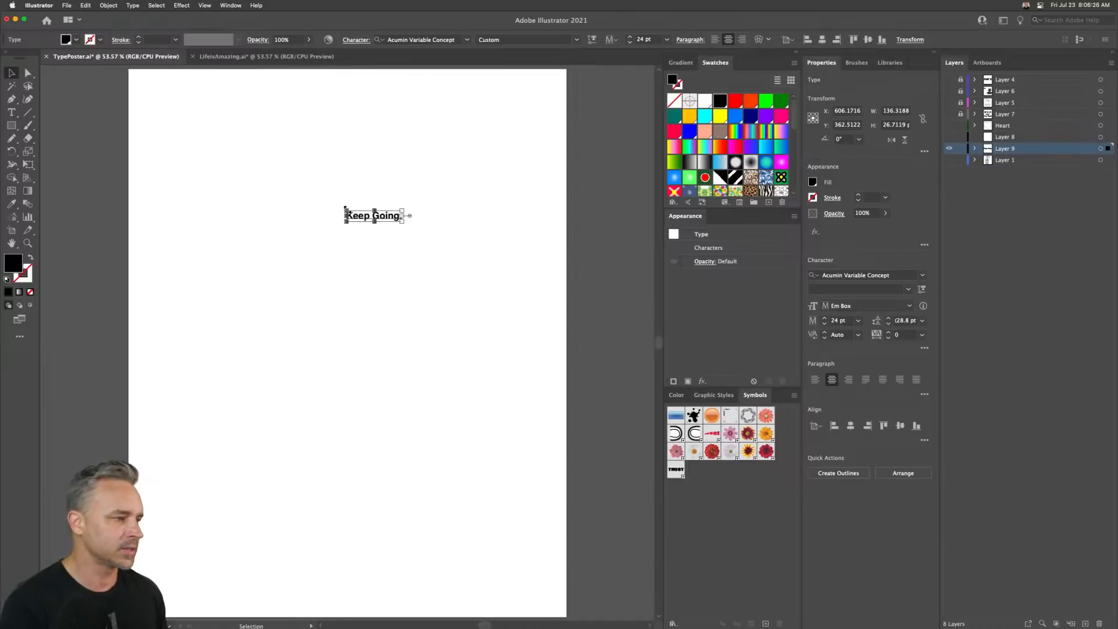
{"action": "left_click_drag", "start_coordinate": [346, 210], "coordinate": [76, 29]}
{"action": "left_click_drag", "start_coordinate": [161, 223], "coordinate": [254, 380]}
{"action": "left_click_drag", "start_coordinate": [255, 378], "coordinate": [330, 270]}
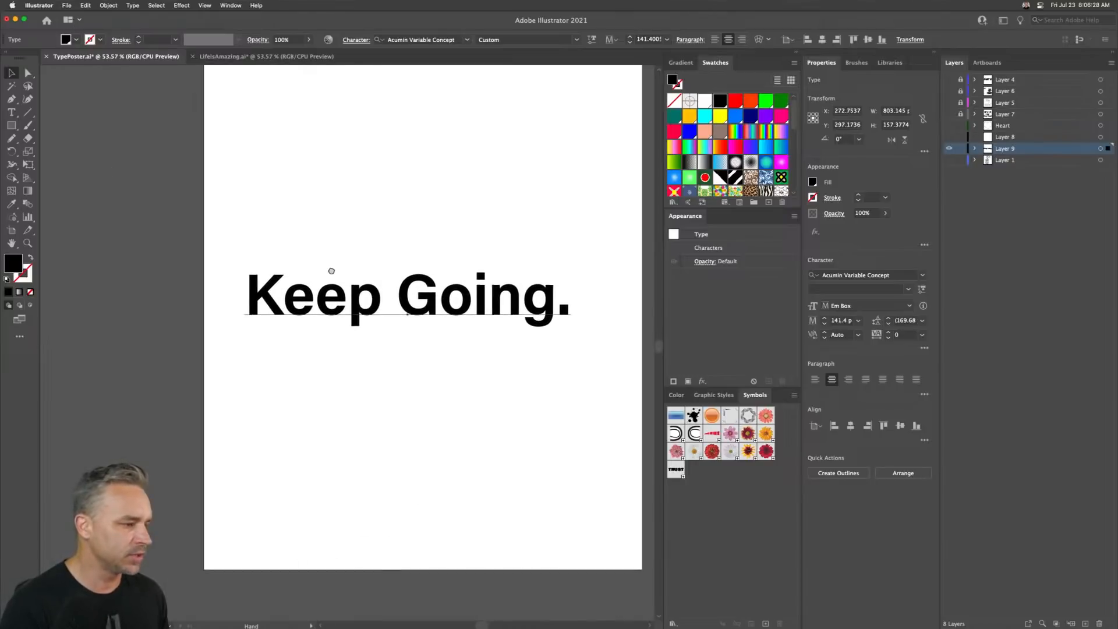
- Duplicate the text above the original and delete "Going." from the copy, leaving "Keep"
{"action": "left_click_drag", "start_coordinate": [348, 309], "coordinate": [657, 218], "text": "alt"}
{"action": "double_click", "coordinate": [365, 223]}
{"action": "key", "text": "super+a"}
{"action": "double_click", "coordinate": [406, 217]}
{"action": "left_click", "coordinate": [403, 215]}
{"action": "key", "text": "BackSpace"}
{"action": "left_click", "coordinate": [11, 74]}
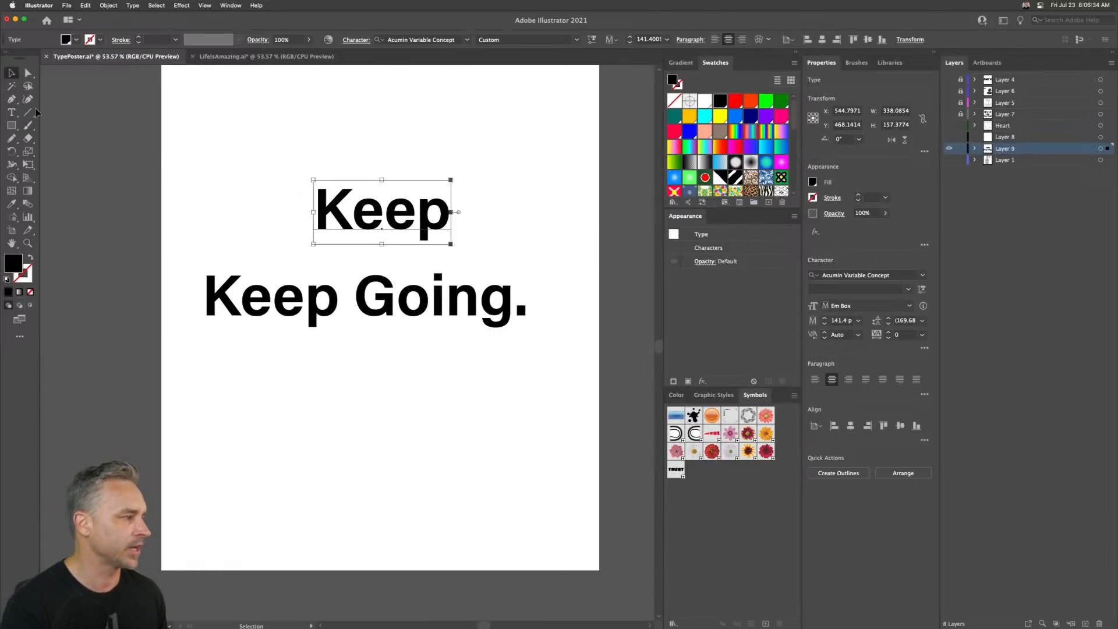
- Delete "Keep" from the lower text so it reads only "Going."
{"action": "left_click", "coordinate": [277, 308]}
{"action": "double_click", "coordinate": [340, 297]}
{"action": "left_click_drag", "start_coordinate": [356, 296], "coordinate": [166, 291]}
{"action": "key", "text": "BackSpace"}
{"action": "left_click", "coordinate": [11, 73]}
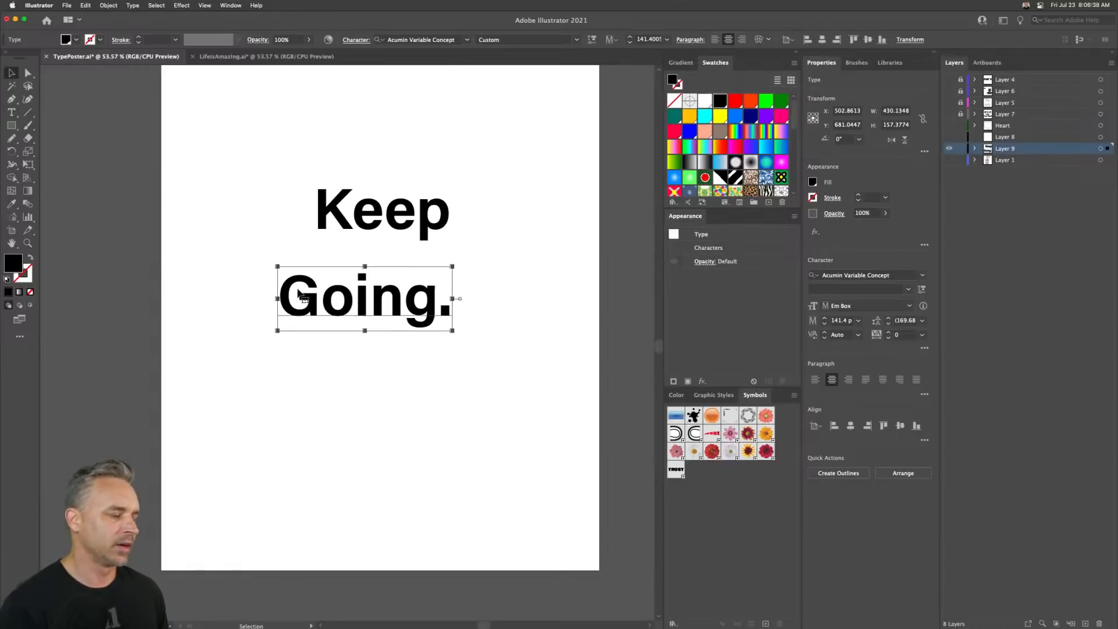
- Place "Keep" above an indented "Going." and scale both words together to about 211 pt
{"action": "left_click_drag", "start_coordinate": [289, 278], "coordinate": [354, 303]}
{"action": "left_click_drag", "start_coordinate": [338, 199], "coordinate": [317, 268]}
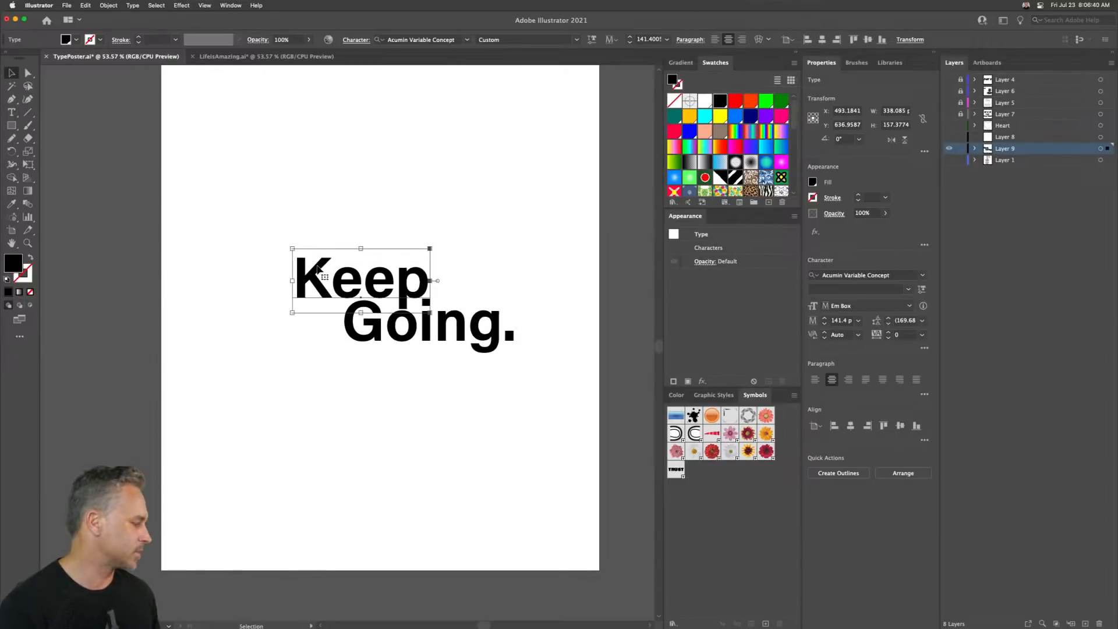
{"action": "left_click_drag", "start_coordinate": [197, 199], "coordinate": [474, 407]}
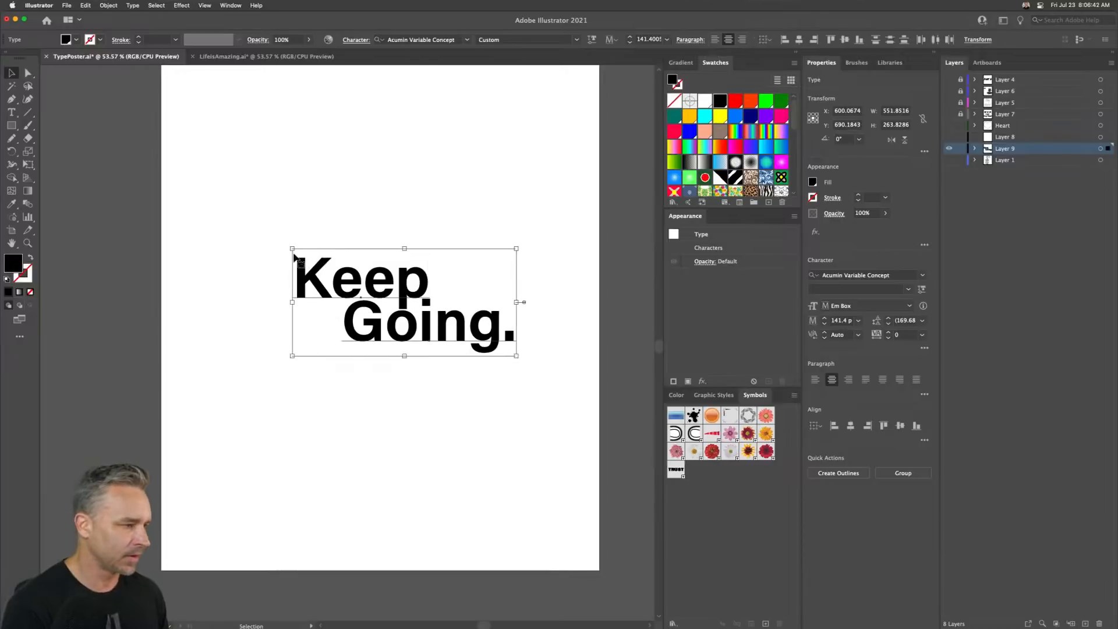
{"action": "left_click_drag", "start_coordinate": [292, 246], "coordinate": [181, 196]}
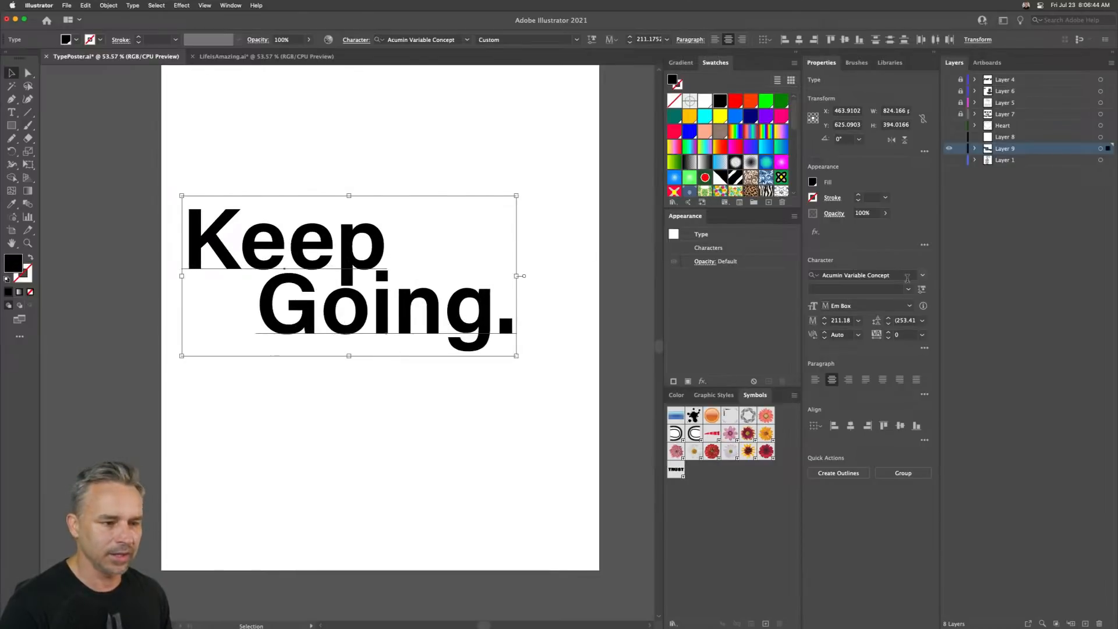
- Set the variable font's slant to 12 to italicize both words
{"action": "left_click", "coordinate": [920, 289]}
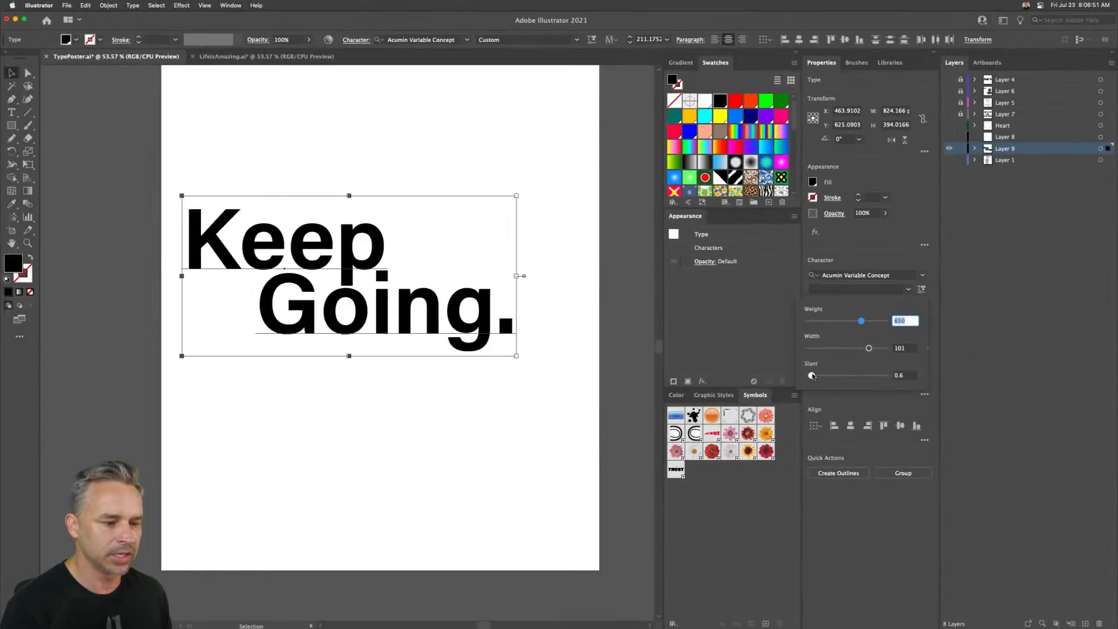
{"action": "left_click_drag", "start_coordinate": [812, 376], "coordinate": [899, 374]}
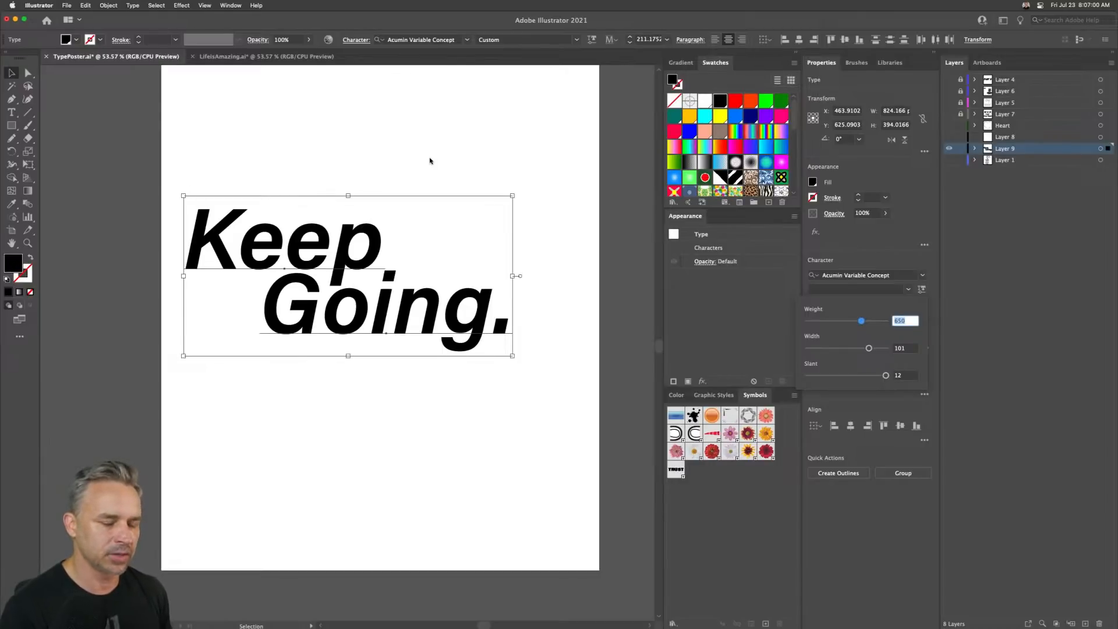
{"action": "left_click", "coordinate": [861, 239]}
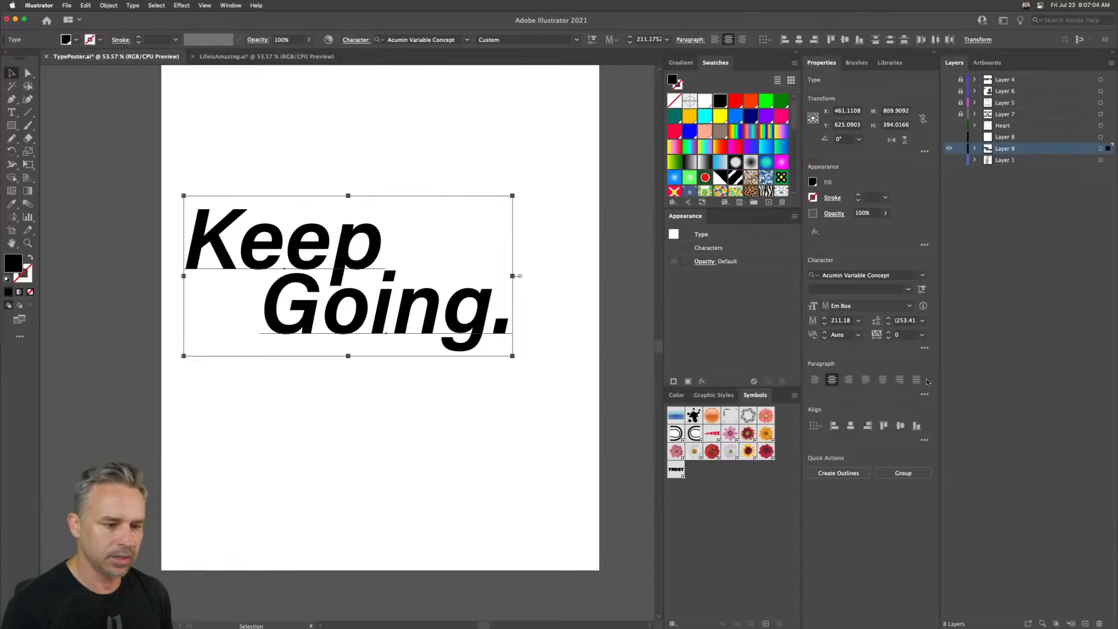
- Apply All Caps to both words of the text
{"action": "left_click", "coordinate": [925, 347]}
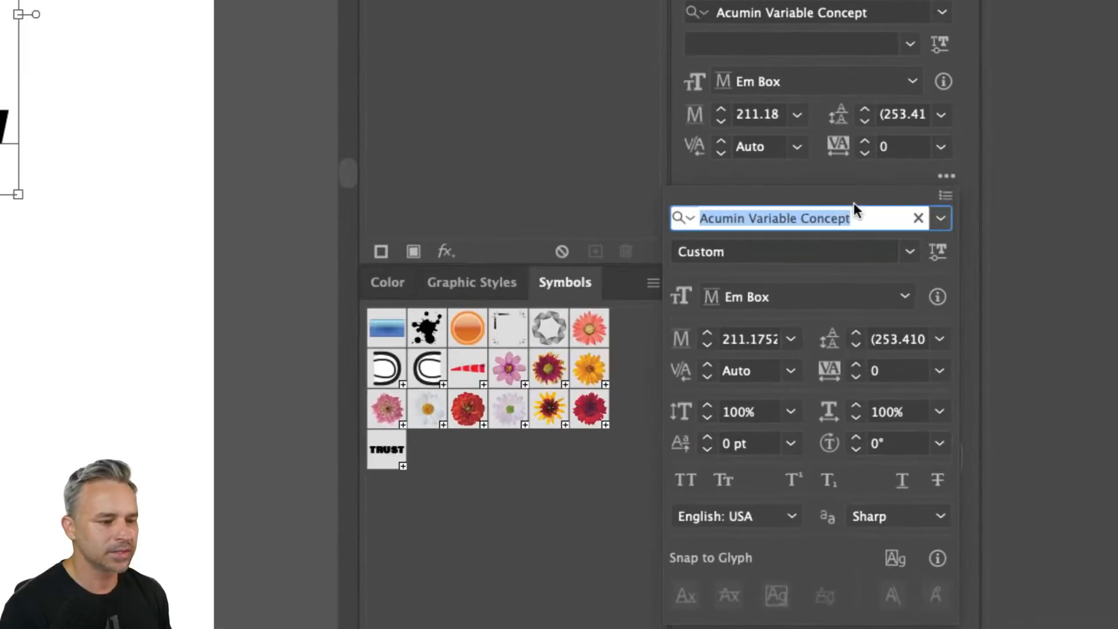
{"action": "left_click", "coordinate": [854, 186]}
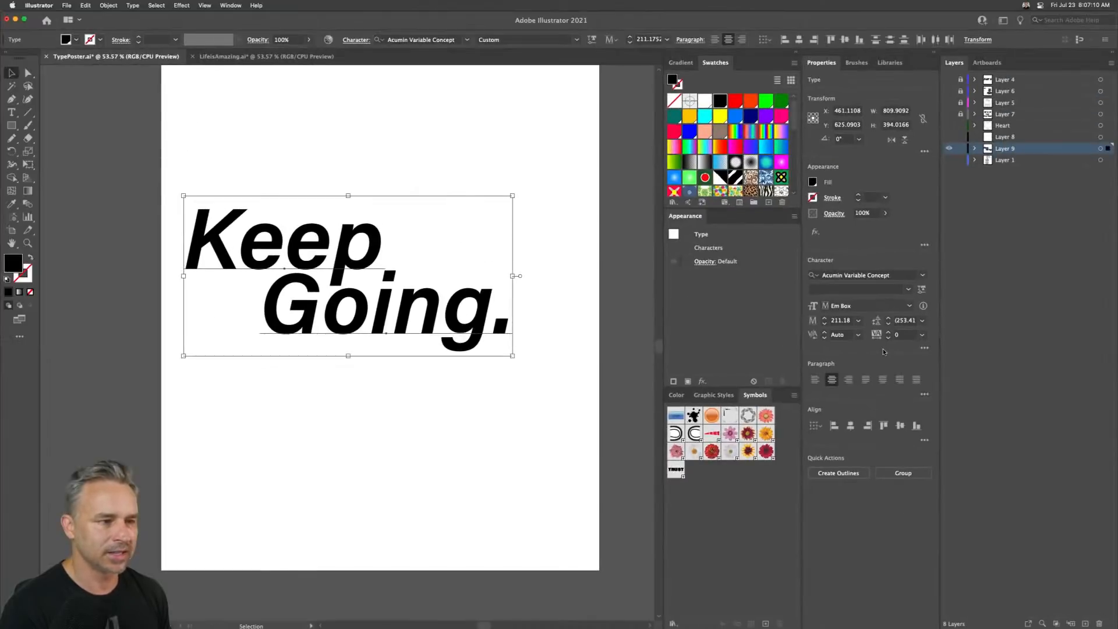
{"action": "left_click", "coordinate": [925, 348]}
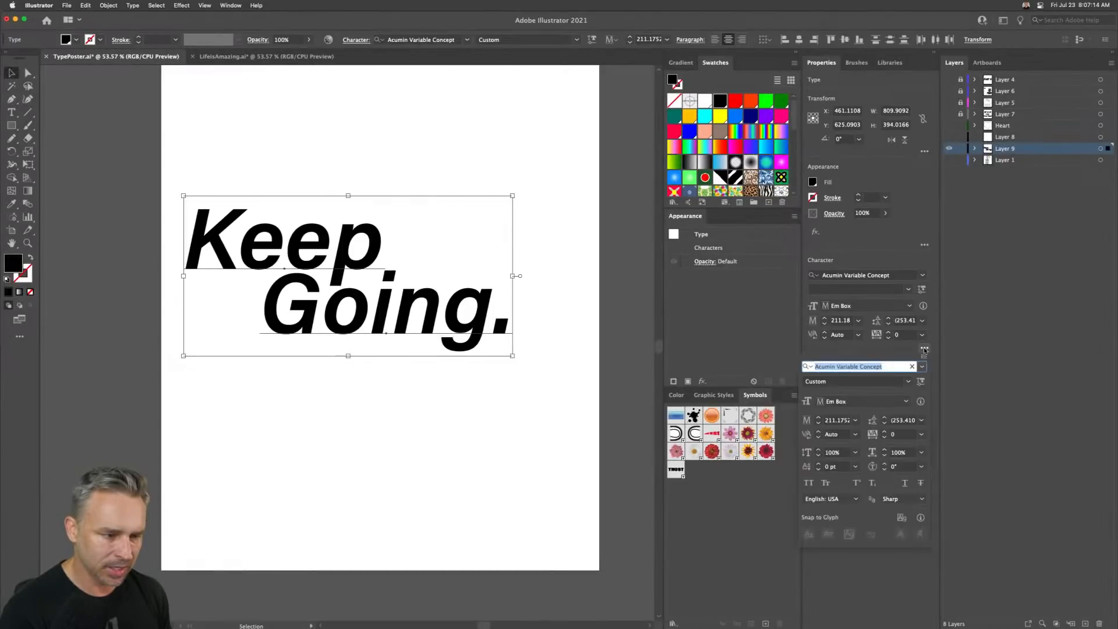
{"action": "left_click", "coordinate": [808, 483]}
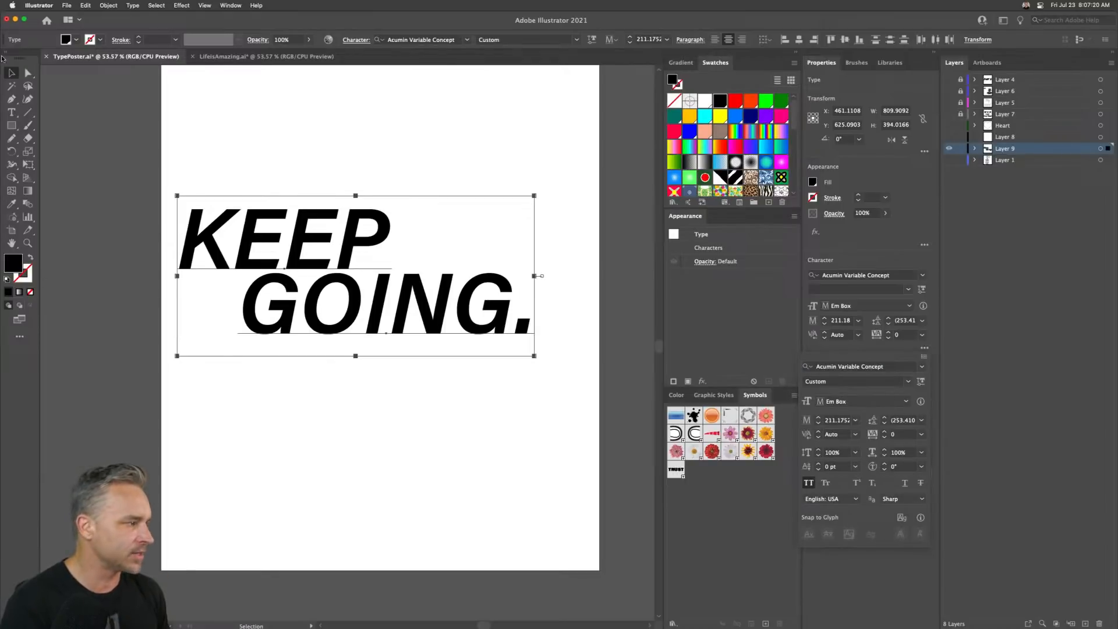
- Shear the text block slightly with the Shear tool and nudge it to the right
{"action": "left_click", "coordinate": [11, 73]}
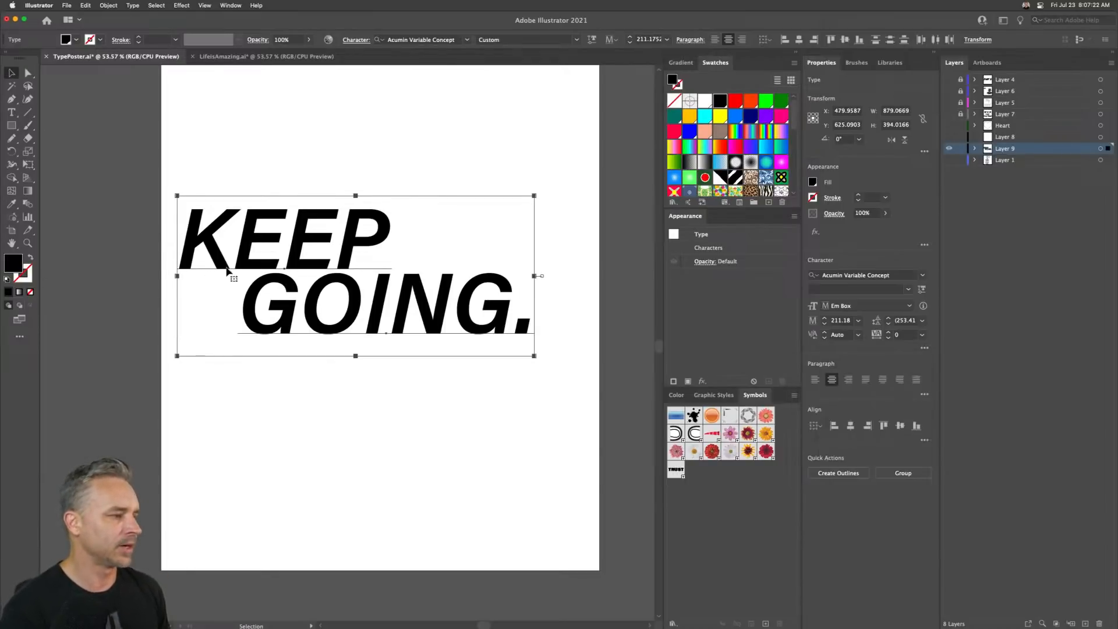
{"action": "left_click", "coordinate": [26, 153]}
{"action": "left_click", "coordinate": [25, 153]}
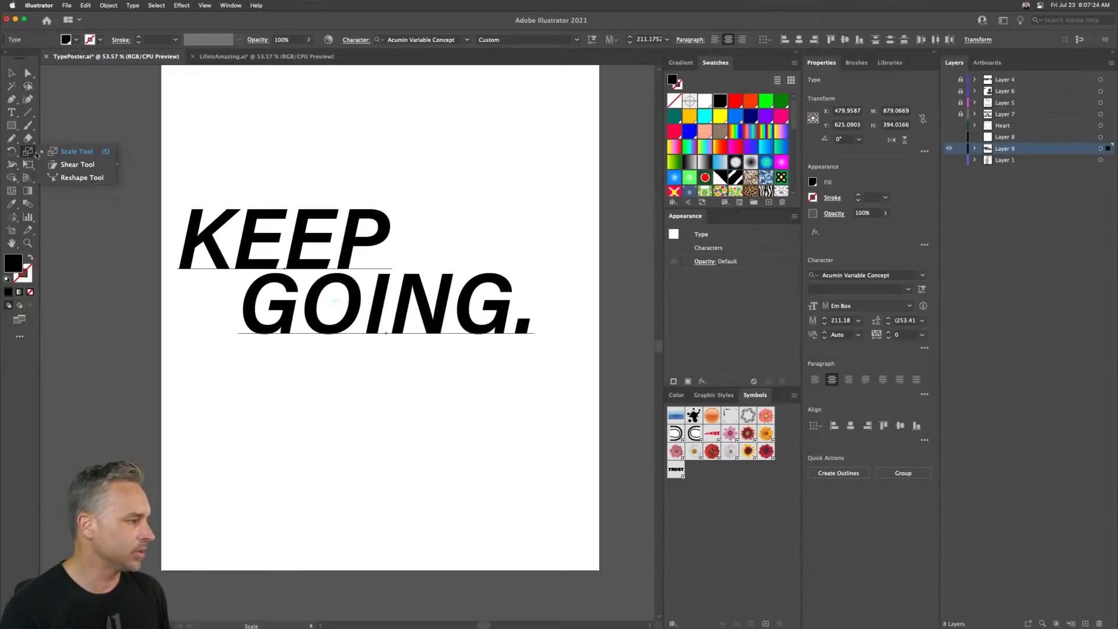
{"action": "left_click", "coordinate": [75, 165]}
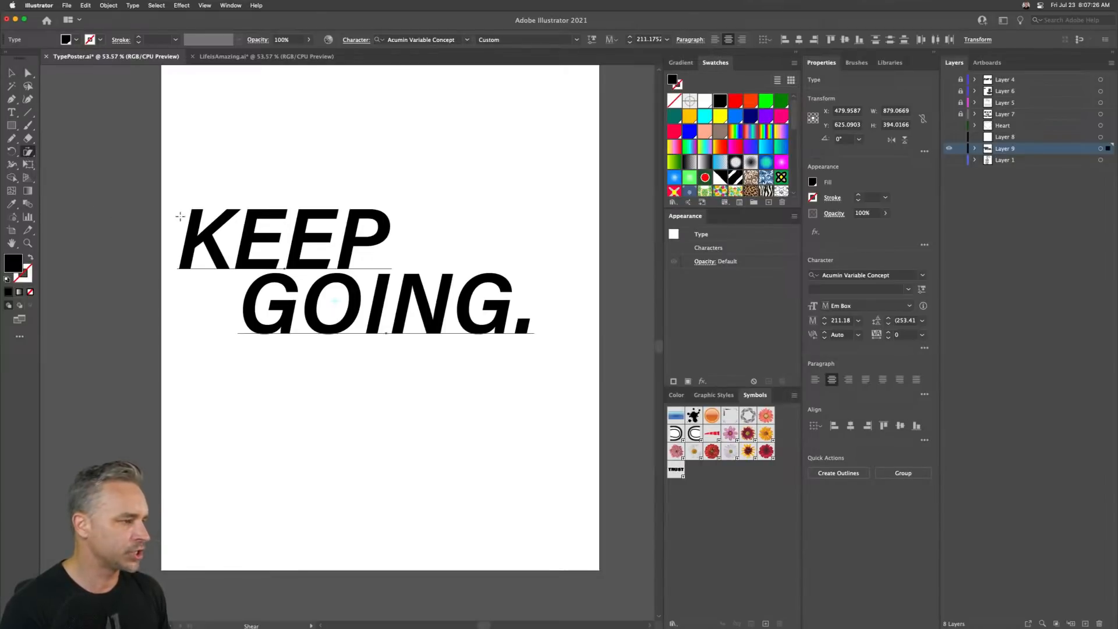
{"action": "left_click_drag", "start_coordinate": [180, 217], "coordinate": [182, 231]}
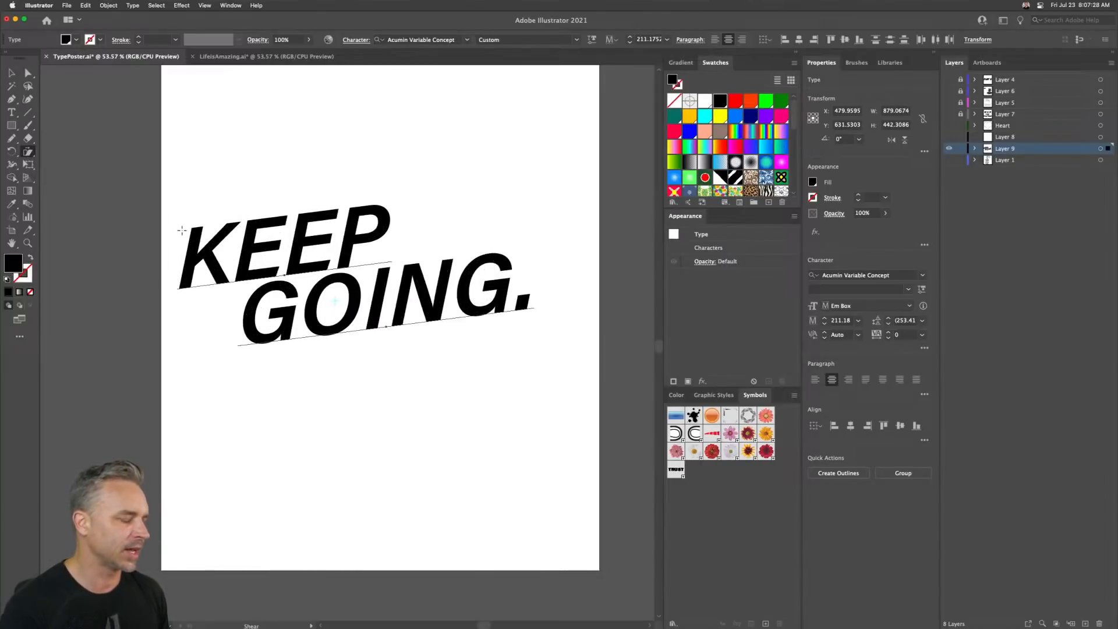
{"action": "key", "text": "shift+Right"}
{"action": "key", "text": "shift+Right"}
{"action": "key", "text": "shift+Right"}
{"action": "key", "text": "shift+Right"}
{"action": "key", "text": "shift+Right"}
{"action": "key", "text": "shift+Right"}
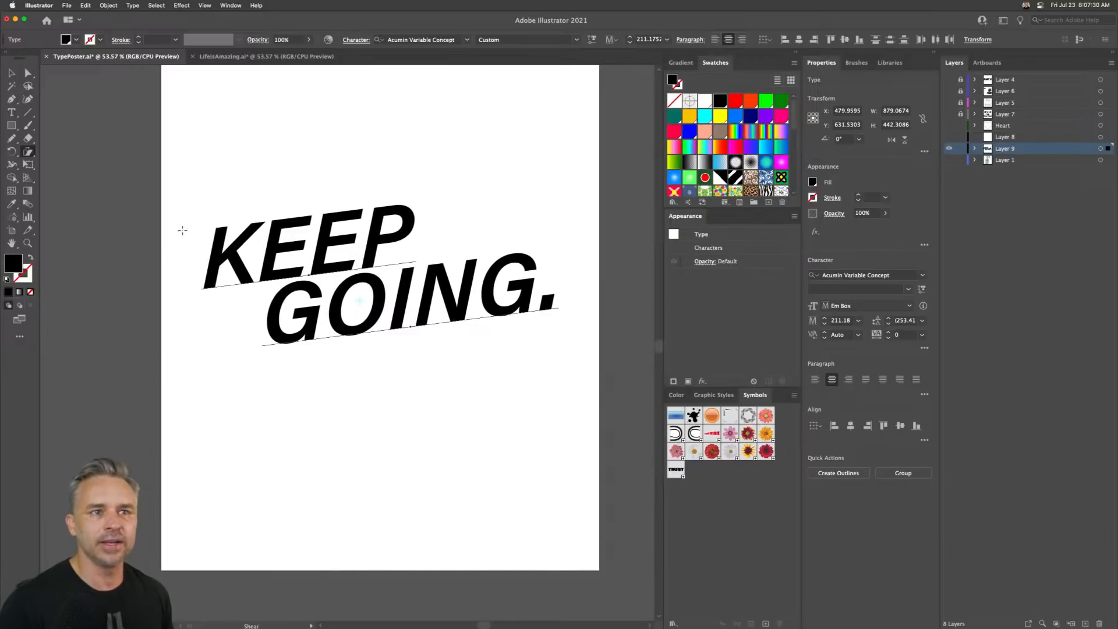
{"action": "key", "text": "shift+Right"}
{"action": "key", "text": "shift+Right"}
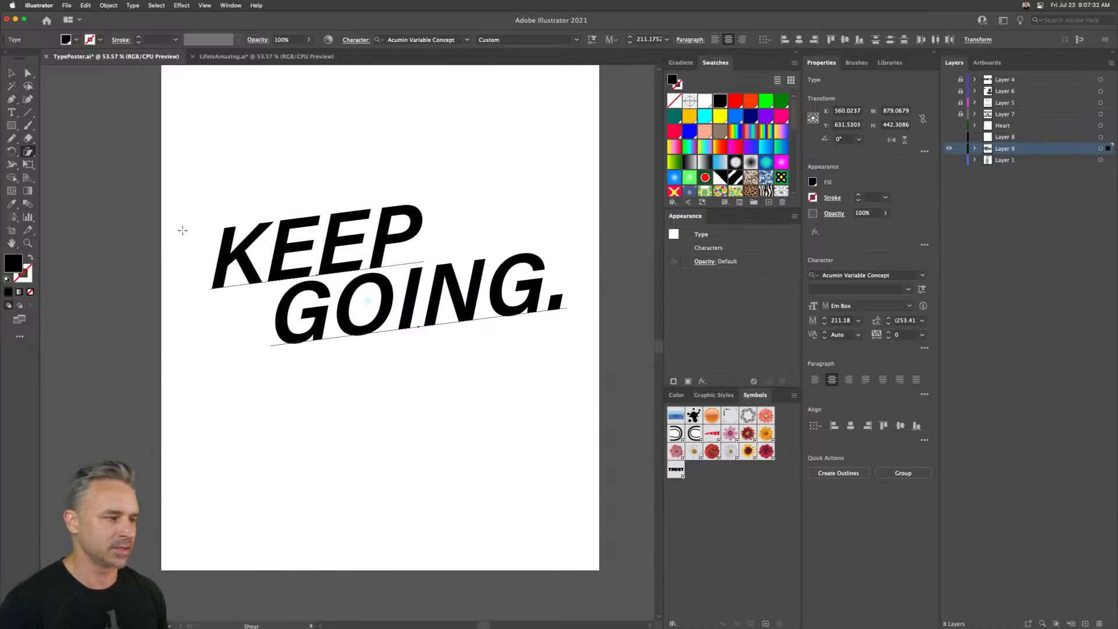
- Nudge the text block back to the left with direct selection
{"action": "left_click", "coordinate": [11, 73]}
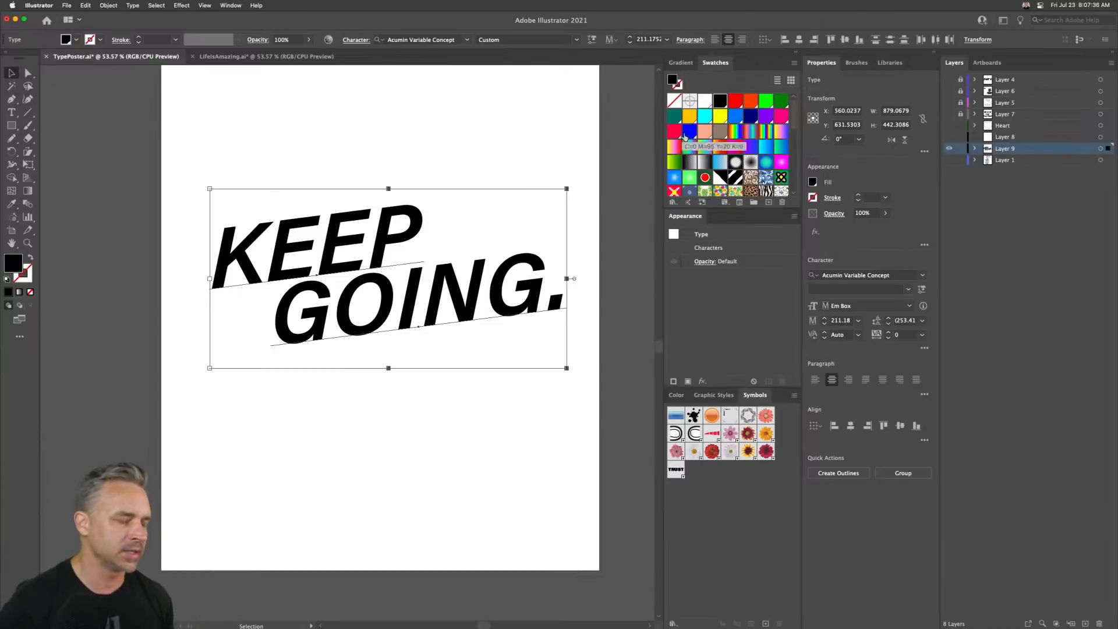
{"action": "key", "text": "a"}
{"action": "key", "text": "shift+Left"}
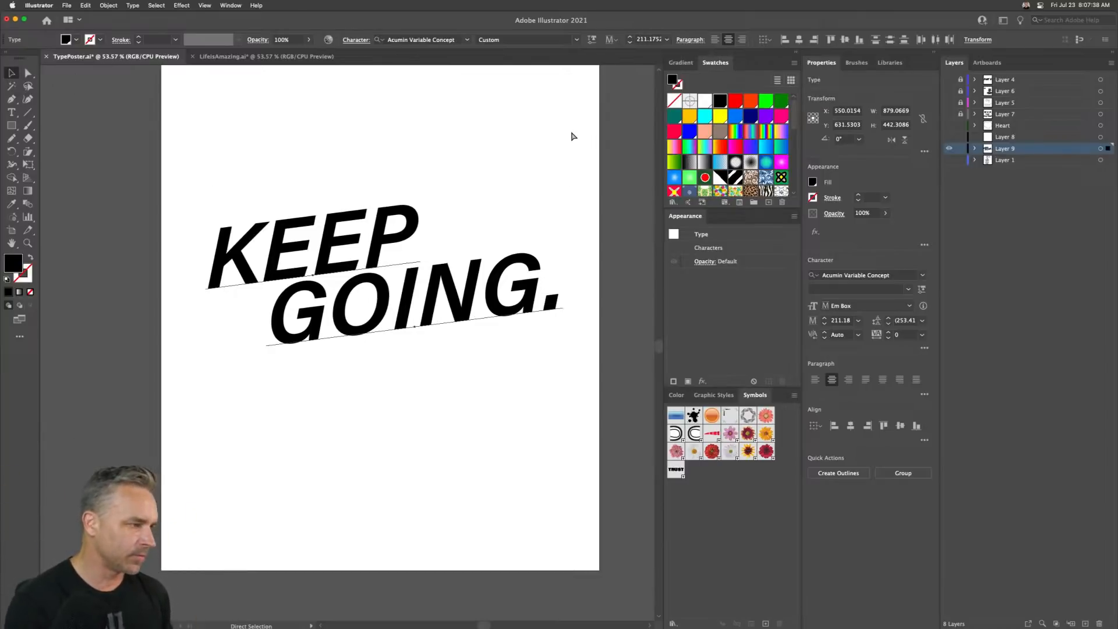
{"action": "key", "text": "shift+Left"}
{"action": "key", "text": "shift+Left"}
{"action": "key", "text": "shift+Left"}
{"action": "key", "text": "shift+Left"}
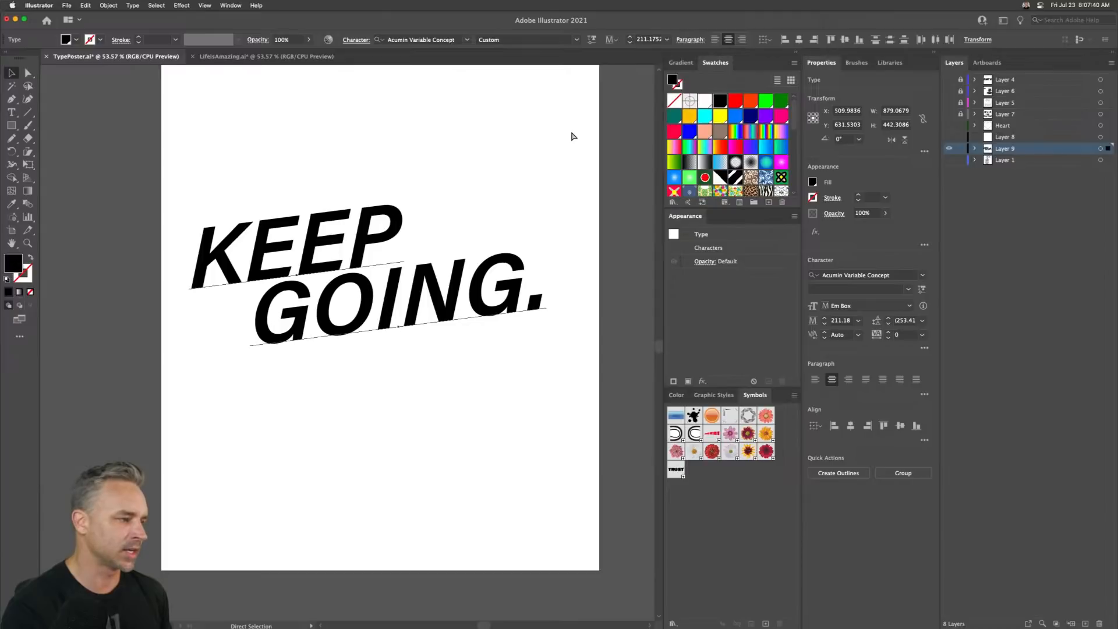
- Undo the shear, nudges and all-caps formatting
{"action": "key", "text": "super+z"}
{"action": "key", "text": "super+z"}
{"action": "key", "text": "super+z"}
{"action": "key", "text": "super+z"}
{"action": "key", "text": "super+z"}
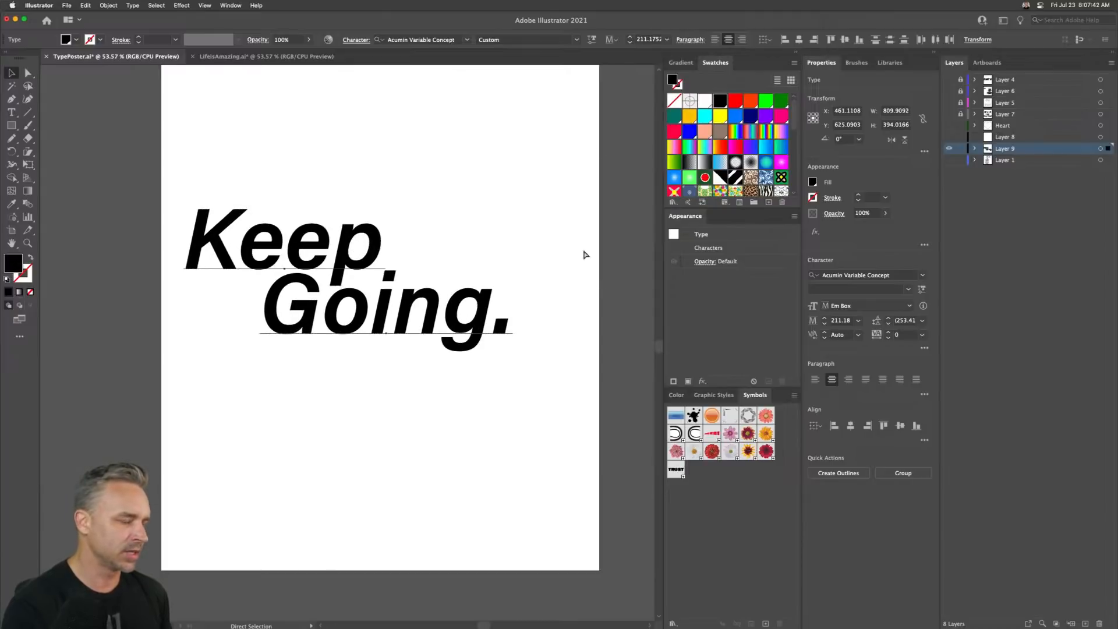
- Reset the variable font's slant to 0 to make both words upright again
{"action": "left_click", "coordinate": [922, 289]}
{"action": "left_click_drag", "start_coordinate": [837, 375], "coordinate": [807, 376]}
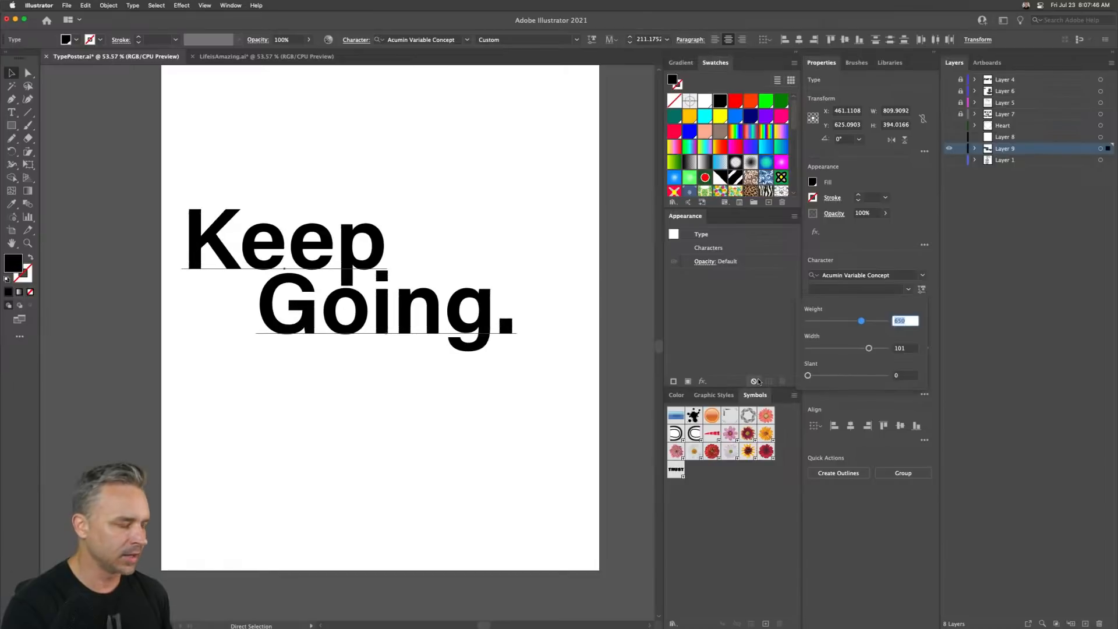
{"action": "left_click", "coordinate": [926, 264]}
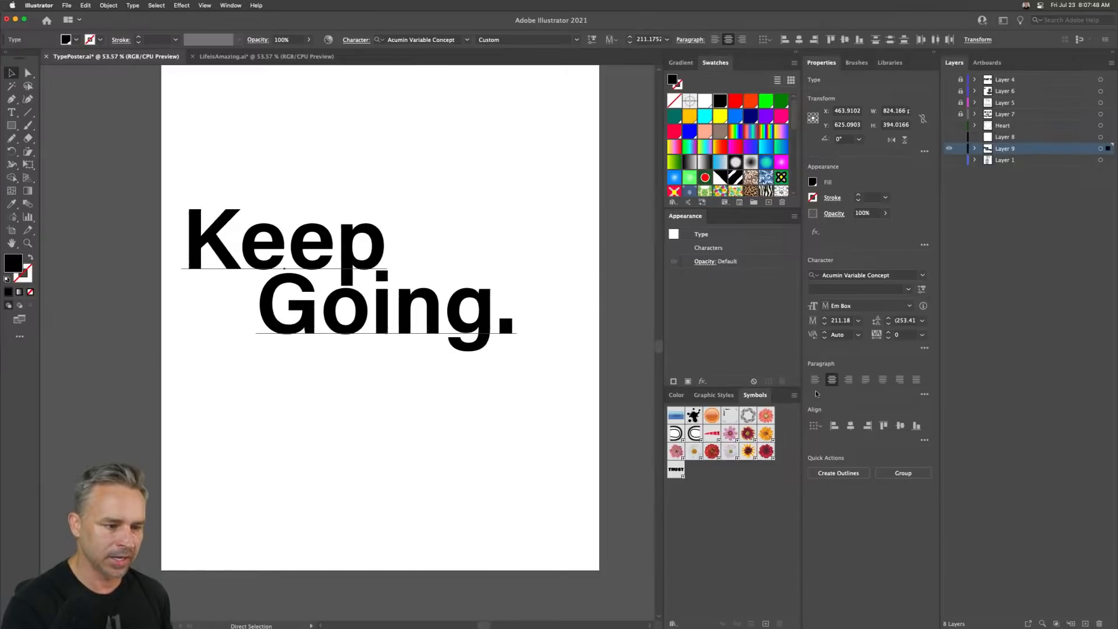
- Set both words to All Caps and move the text block slightly down and right
{"action": "left_click", "coordinate": [925, 348]}
{"action": "left_click", "coordinate": [809, 483]}
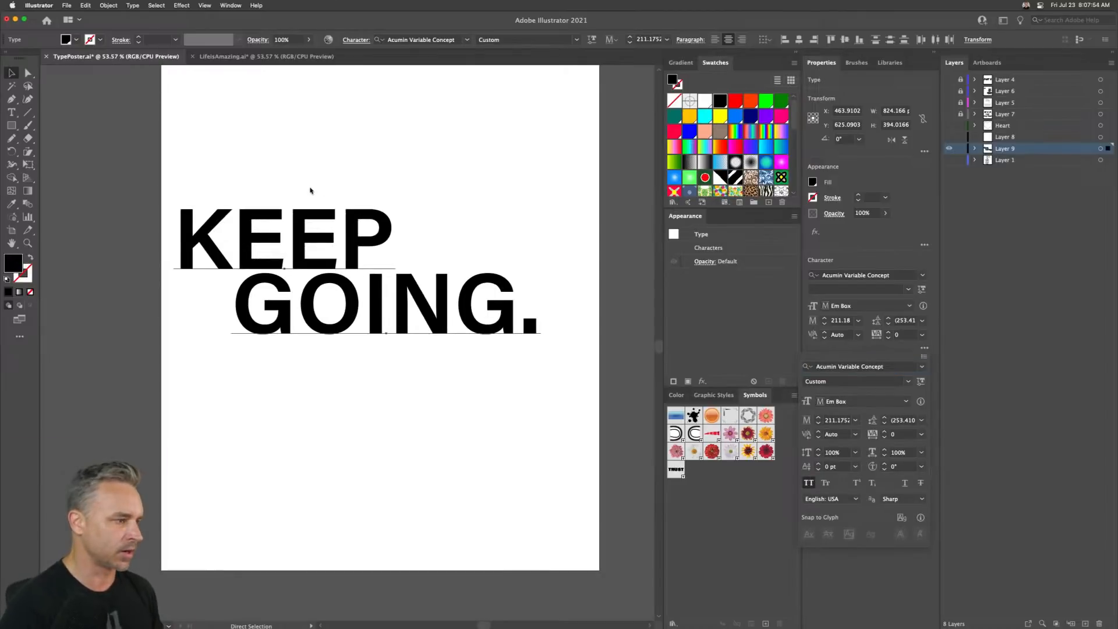
{"action": "left_click", "coordinate": [330, 267]}
{"action": "key", "text": "v"}
{"action": "left_click_drag", "start_coordinate": [110, 152], "coordinate": [536, 407]}
{"action": "left_click_drag", "start_coordinate": [398, 310], "coordinate": [409, 318]}
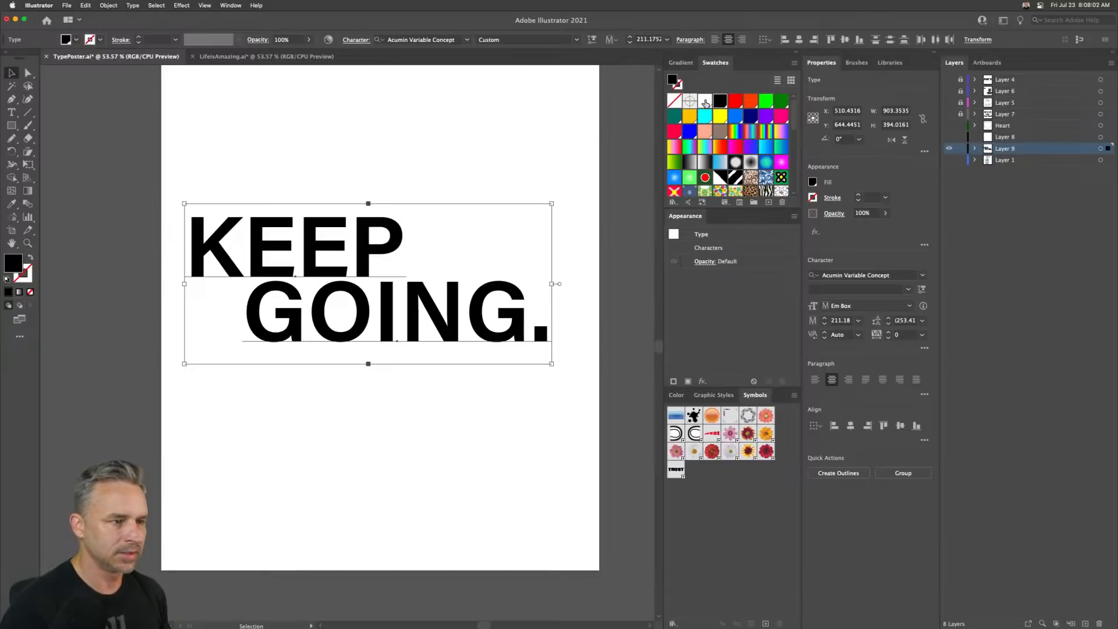
- Fill the text with a red-orange swatch
{"action": "left_click", "coordinate": [674, 117]}
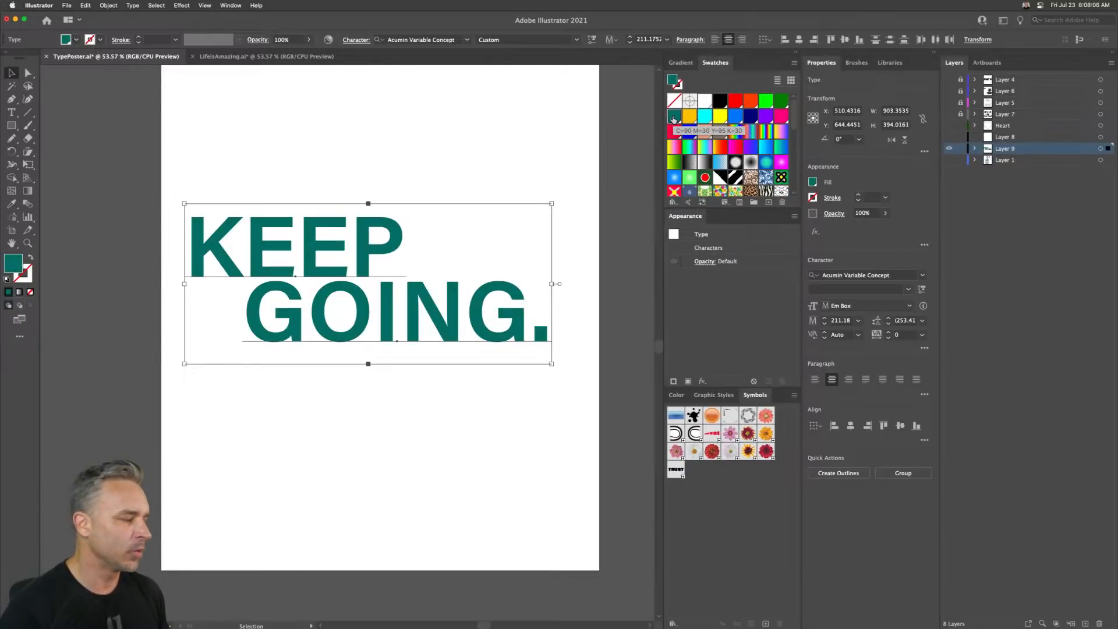
{"action": "left_click", "coordinate": [751, 101]}
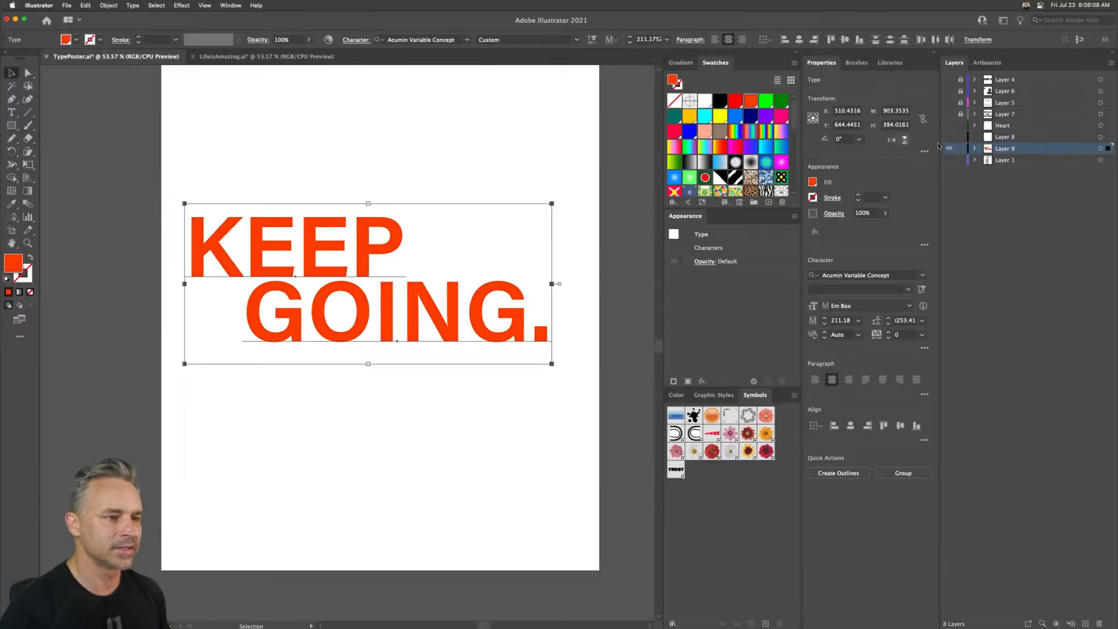
- Temporarily hide the poster text layer and show the quotes layer to review other quotes, then restore them
{"action": "left_click", "coordinate": [949, 148]}
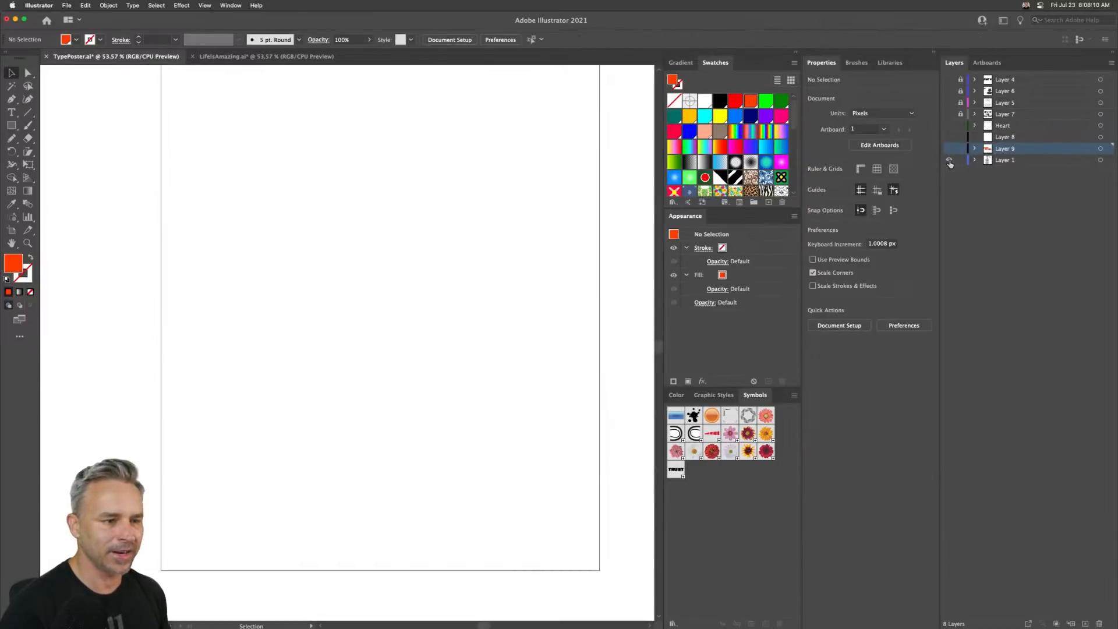
{"action": "left_click", "coordinate": [949, 159]}
{"action": "left_click_drag", "start_coordinate": [405, 109], "coordinate": [422, 217]}
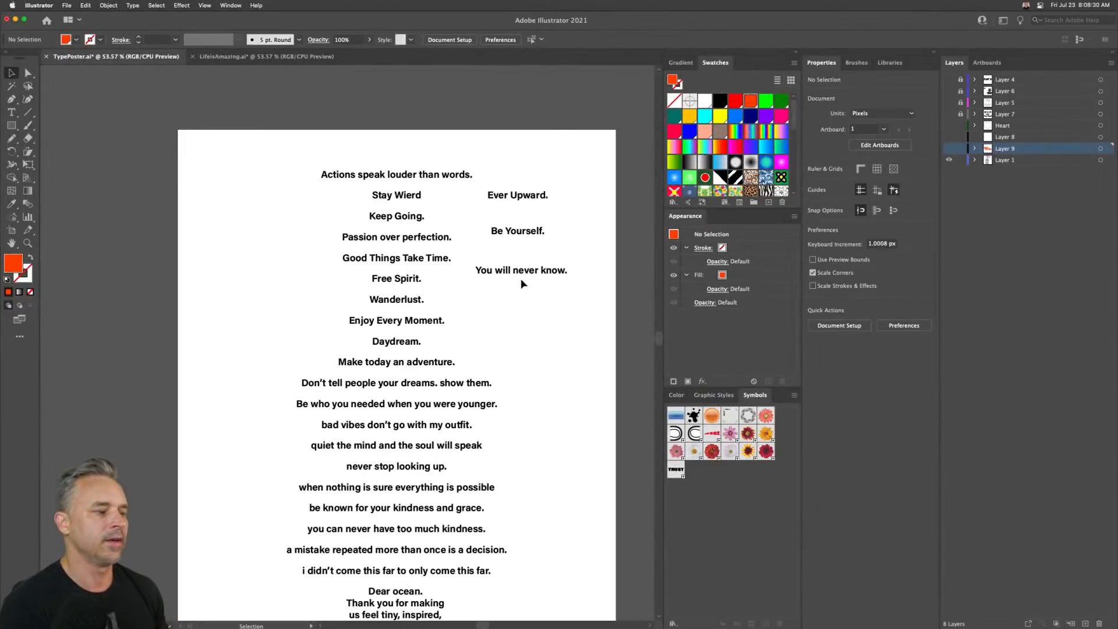
{"action": "left_click", "coordinate": [949, 148]}
{"action": "left_click", "coordinate": [950, 159]}
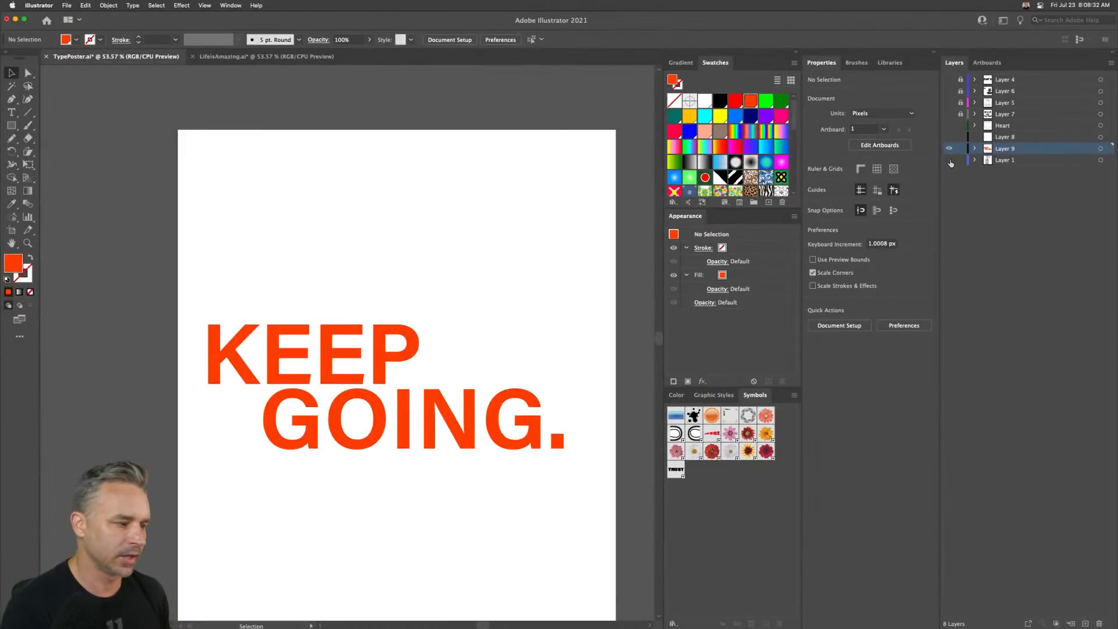
- Add a new layer above the text layer
{"action": "left_click", "coordinate": [1085, 624]}
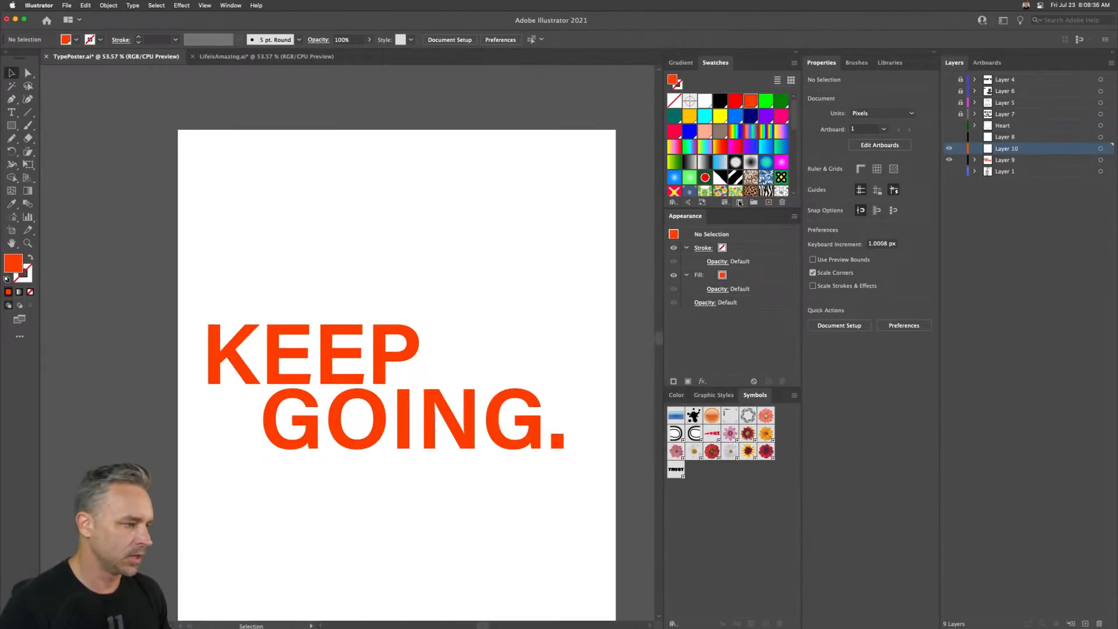
{"action": "key", "text": "super+1"}
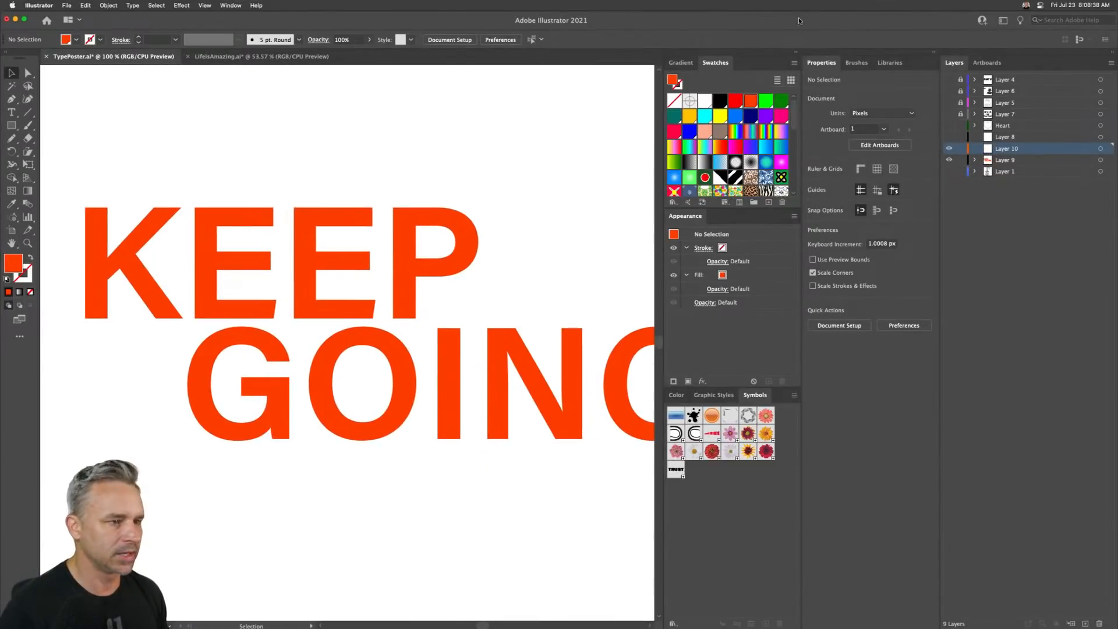
{"action": "left_click", "coordinate": [798, 53]}
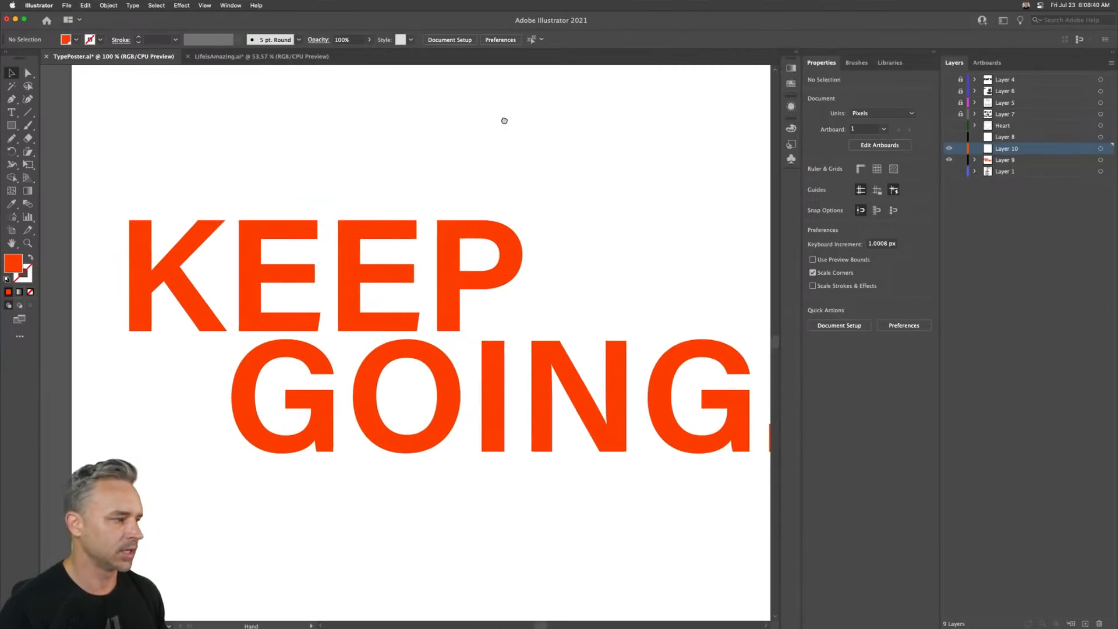
- Select the Line Segment tool and set its fill to none and its stroke to black
{"action": "left_click", "coordinate": [28, 113]}
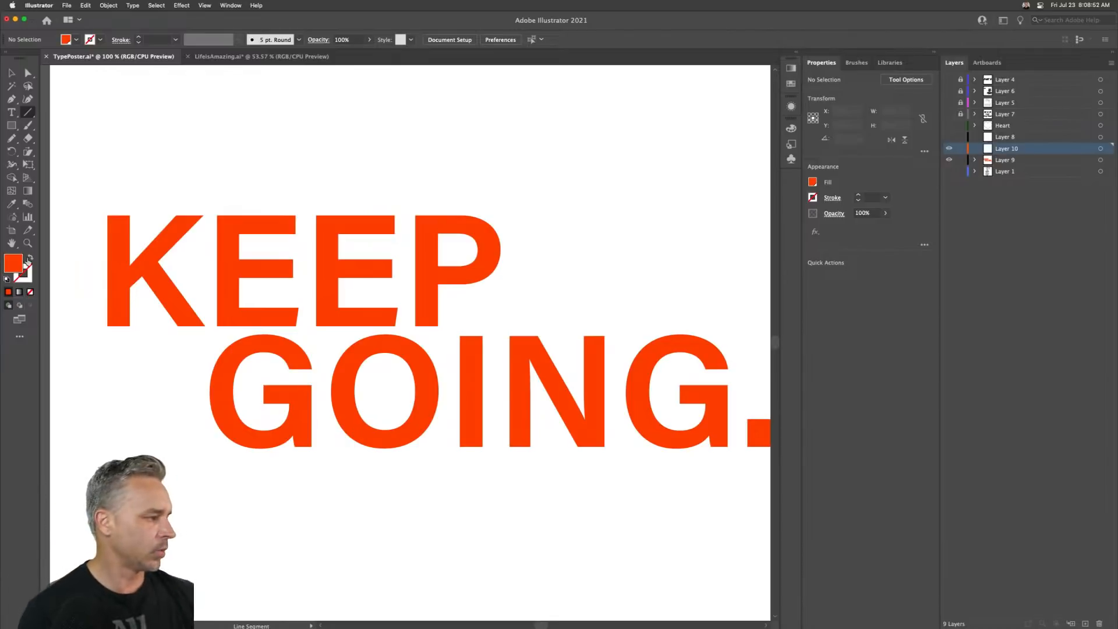
{"action": "left_click", "coordinate": [30, 258]}
{"action": "left_click", "coordinate": [23, 275]}
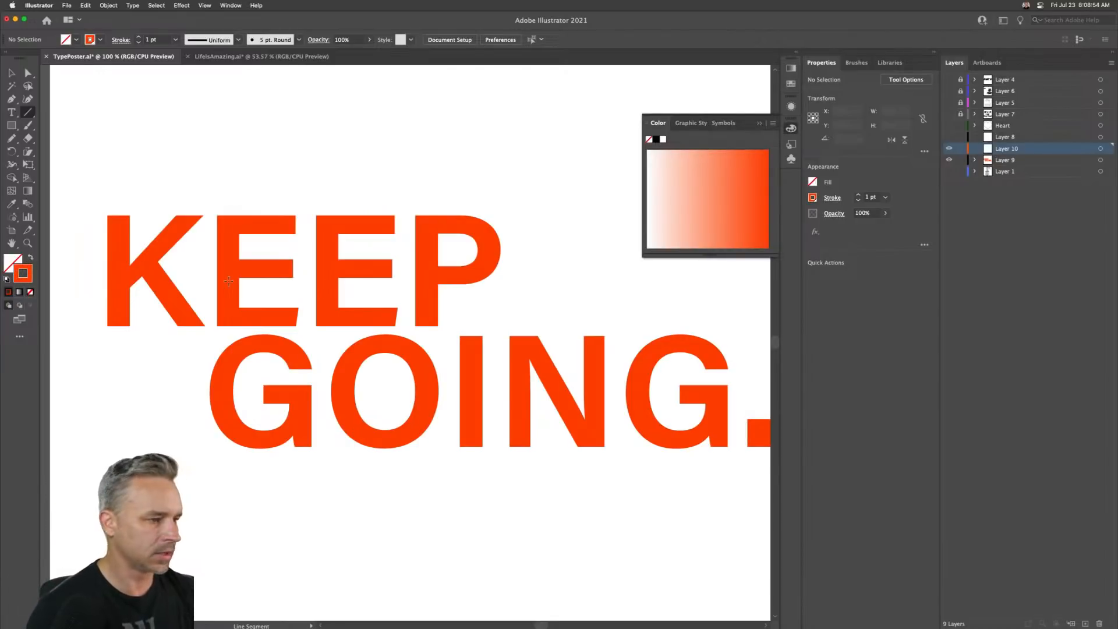
{"action": "left_click", "coordinate": [656, 139]}
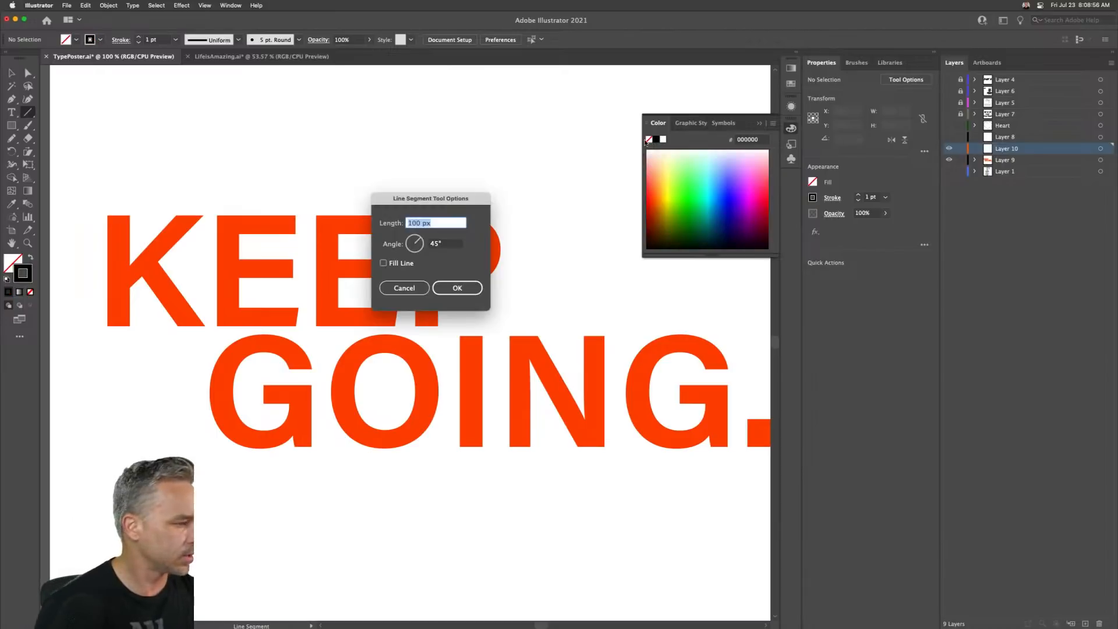
{"action": "left_click", "coordinate": [458, 287]}
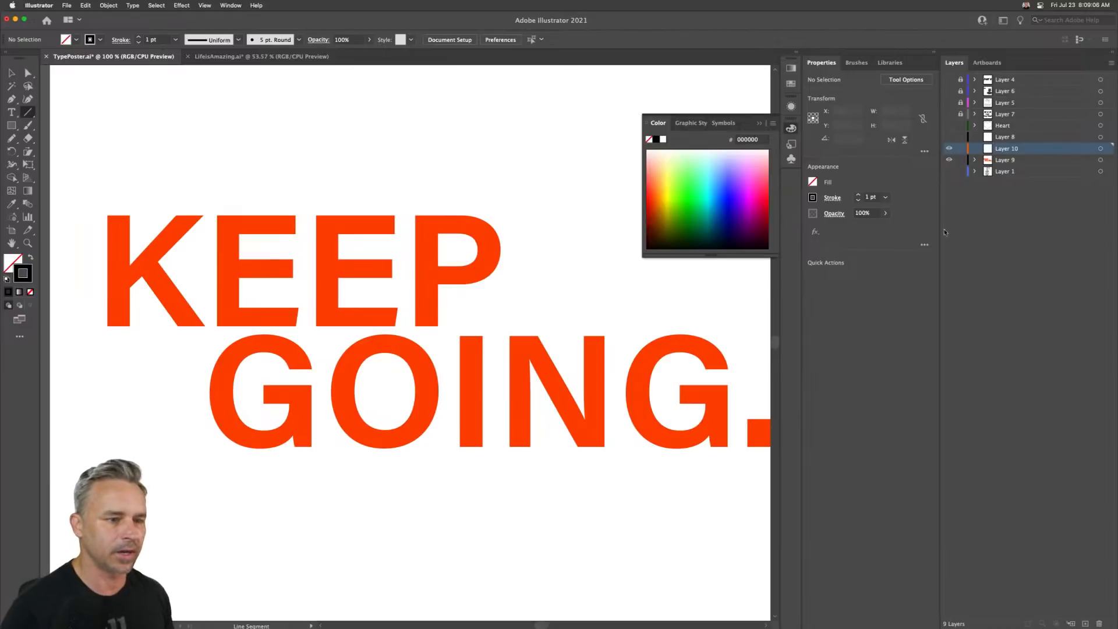
- Switch to Notes, insert blank lines at the top and write the quote "Fail harder. Fail faster."
{"action": "scroll", "coordinate": [19, 2], "scroll_direction": "down", "scroll_amount": 3}
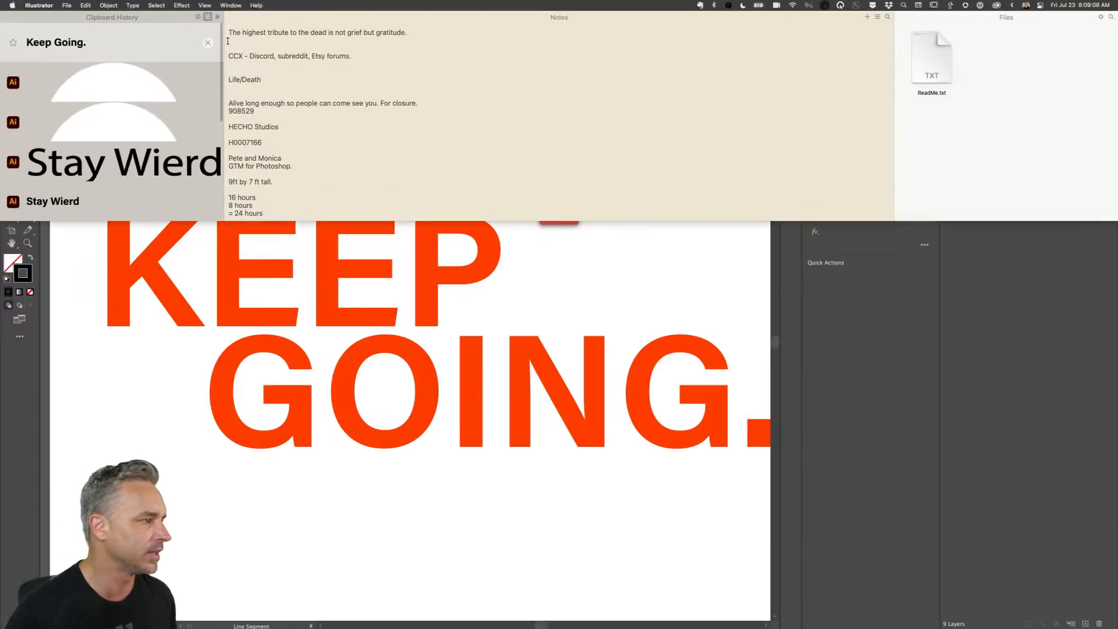
{"action": "left_click", "coordinate": [228, 33]}
{"action": "key", "text": "Return"}
{"action": "key", "text": "Return"}
{"action": "key", "text": "Return"}
{"action": "key", "text": "Return"}
{"action": "key", "text": "Return"}
{"action": "key", "text": "Return"}
{"action": "key", "text": "Return"}
{"action": "key", "text": "Return"}
{"action": "key", "text": "Return"}
{"action": "key", "text": "Return"}
{"action": "key", "text": "Return"}
{"action": "key", "text": "Return"}
{"action": "key", "text": "Return"}
{"action": "key", "text": "Return"}
{"action": "key", "text": "Return"}
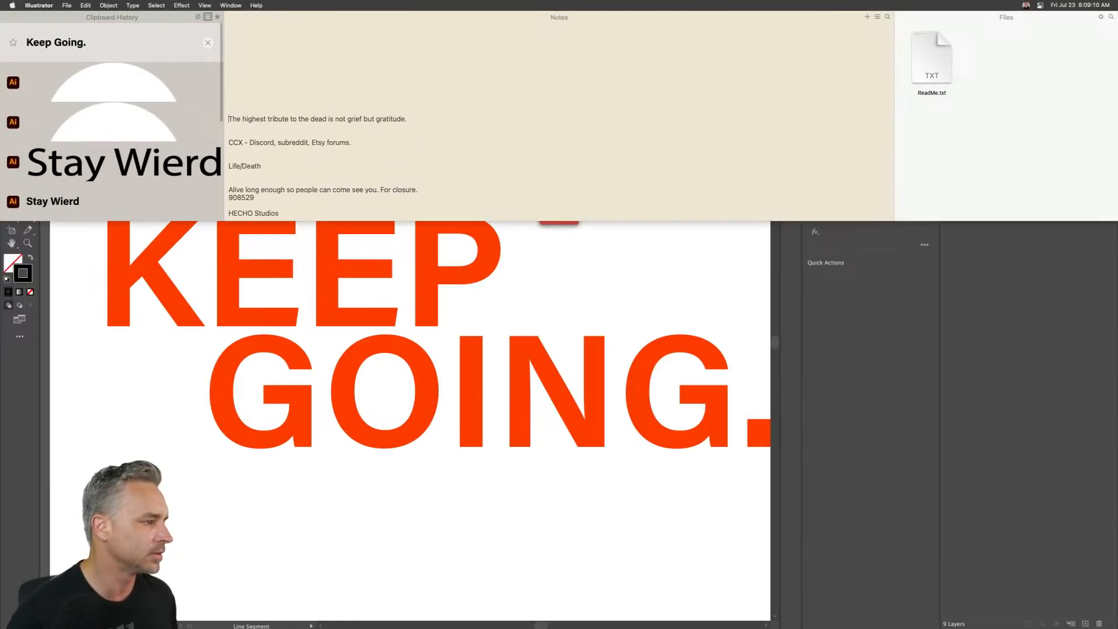
{"action": "key", "text": "Return"}
{"action": "key", "text": "Return"}
{"action": "key", "text": "Return"}
{"action": "key", "text": "Return"}
{"action": "key", "text": "Return"}
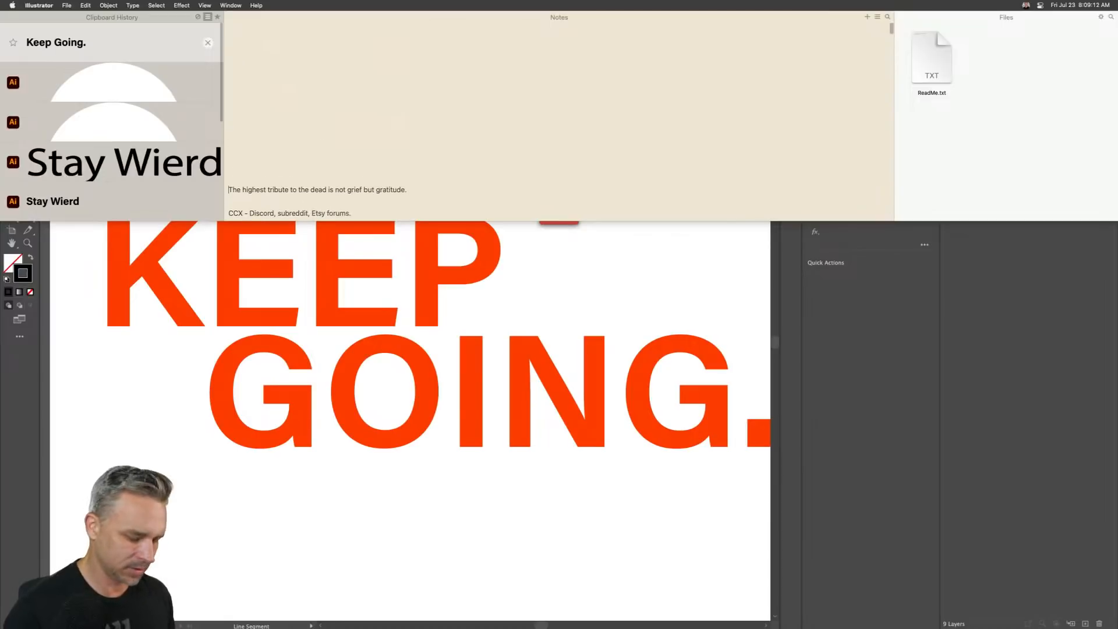
{"action": "scroll", "coordinate": [234, 44], "scroll_direction": "down", "scroll_amount": 3}
{"action": "scroll", "coordinate": [232, 43], "scroll_direction": "up", "scroll_amount": 4}
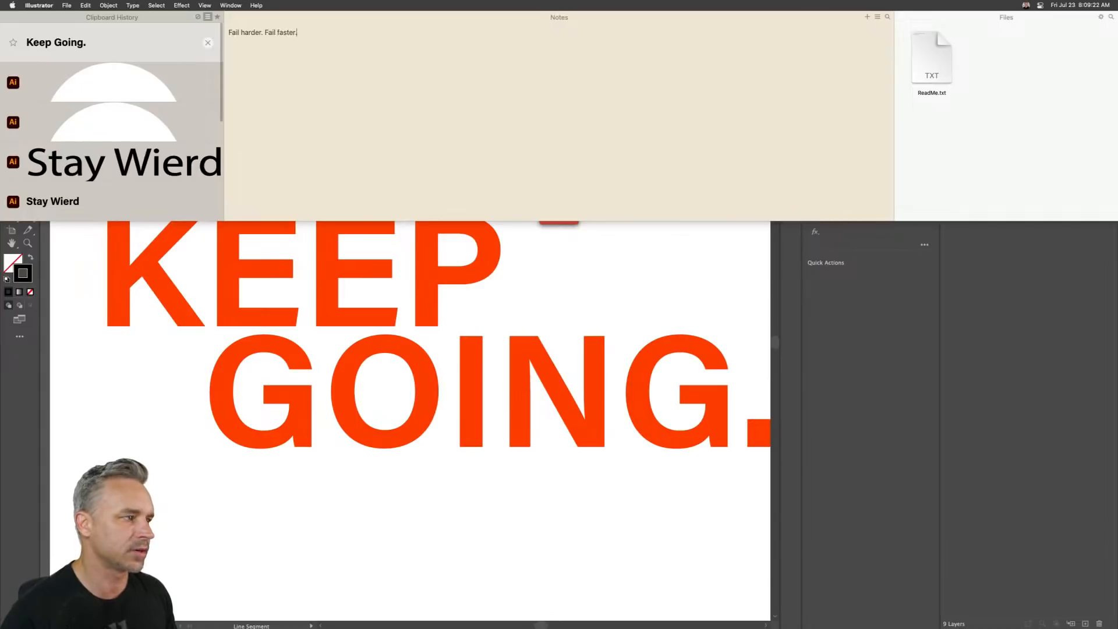
{"action": "scroll", "coordinate": [270, 3], "scroll_direction": "up", "scroll_amount": 3}
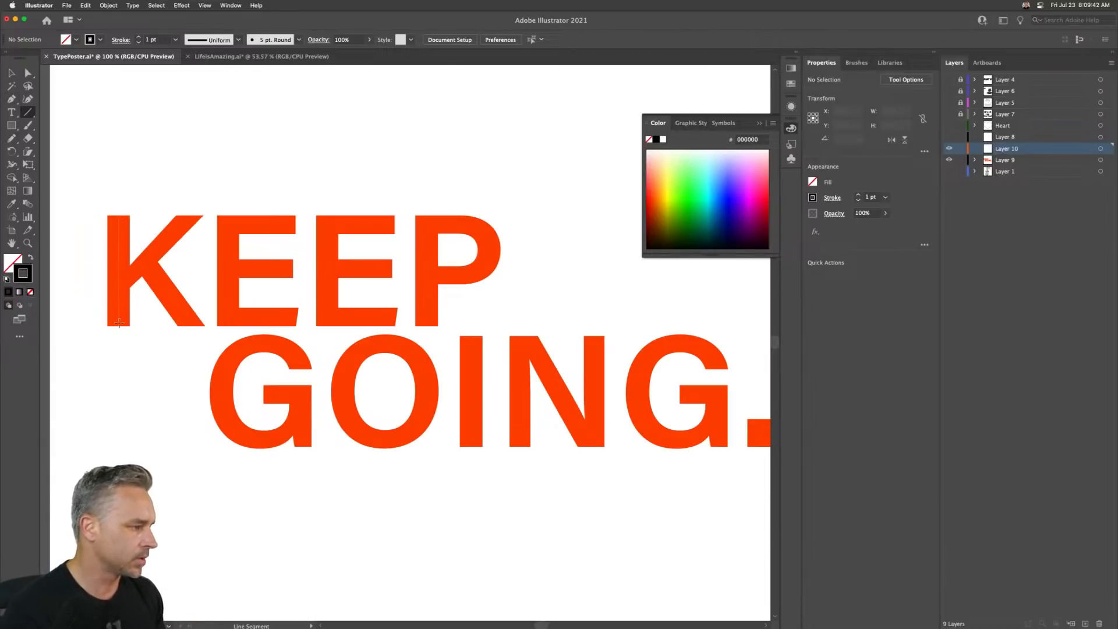
- Draw a vertical line along the stem of the K
{"action": "left_click_drag", "start_coordinate": [119, 325], "coordinate": [118, 325]}
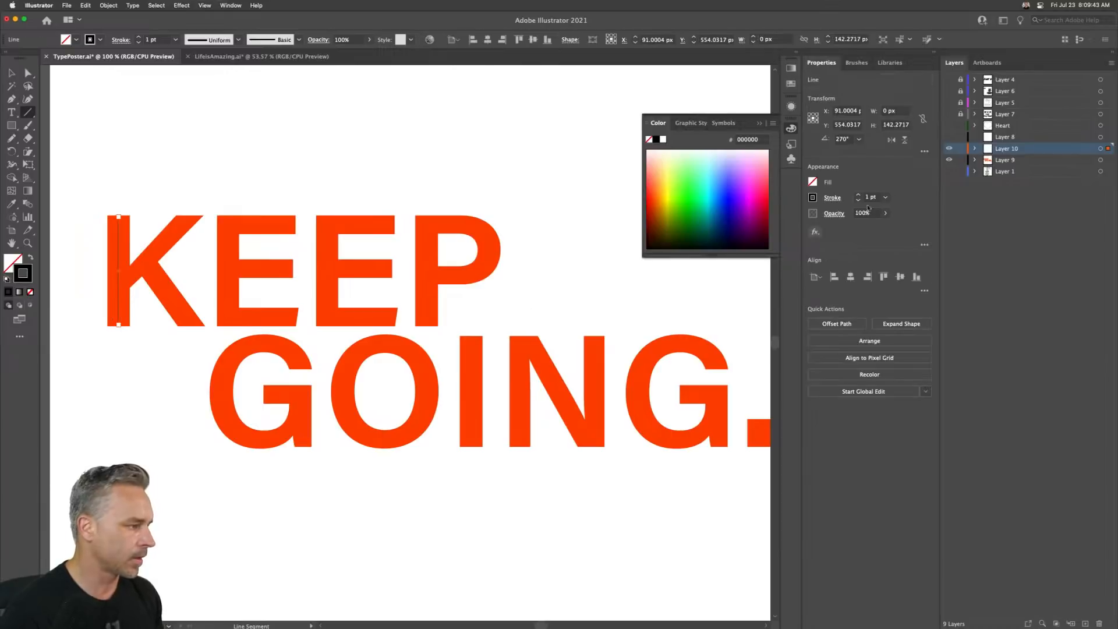
- Change the new line layer's colour in its Layer Options
{"action": "double_click", "coordinate": [1047, 153]}
{"action": "left_click", "coordinate": [371, 199]}
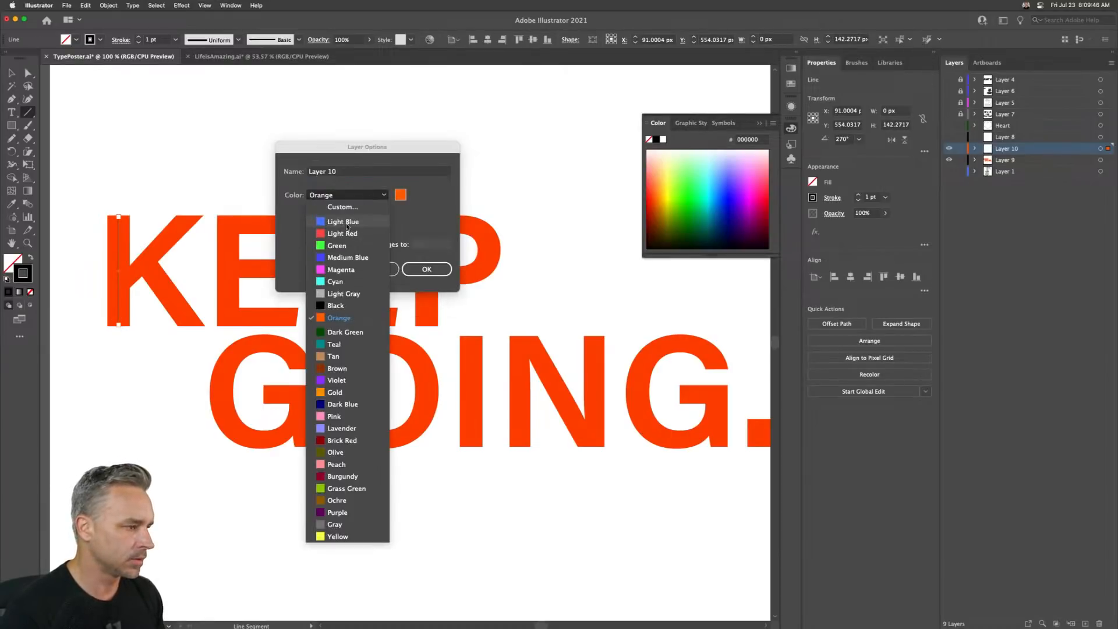
{"action": "left_click", "coordinate": [355, 267]}
{"action": "left_click", "coordinate": [421, 269]}
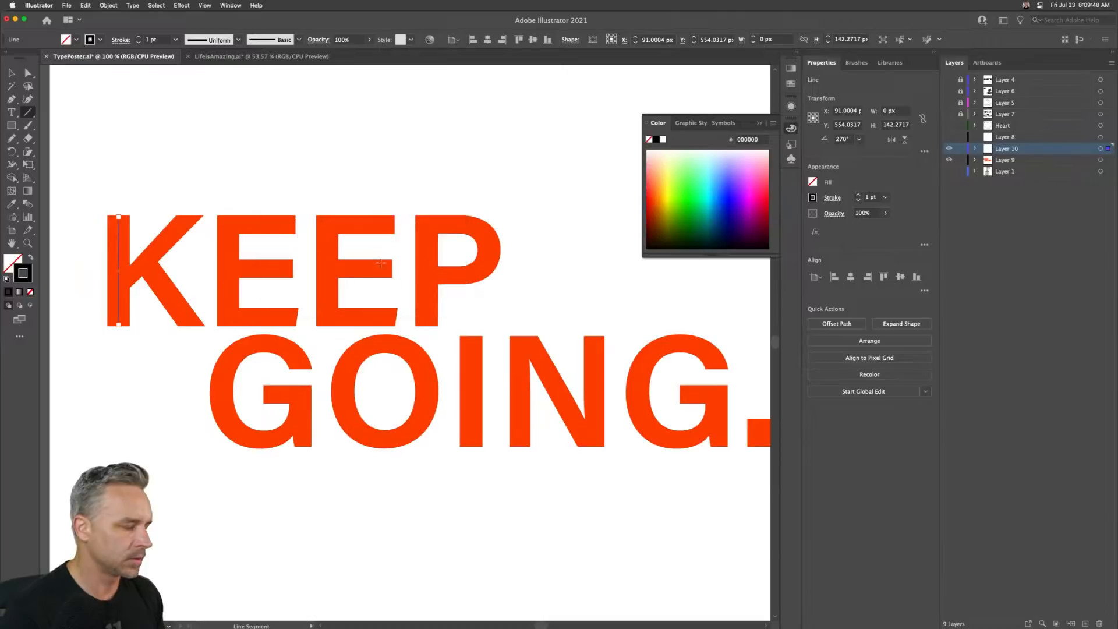
- Lock the line layer, select the poster text and recolour it light cyan A6FFEF with no stroke
{"action": "left_click", "coordinate": [12, 75]}
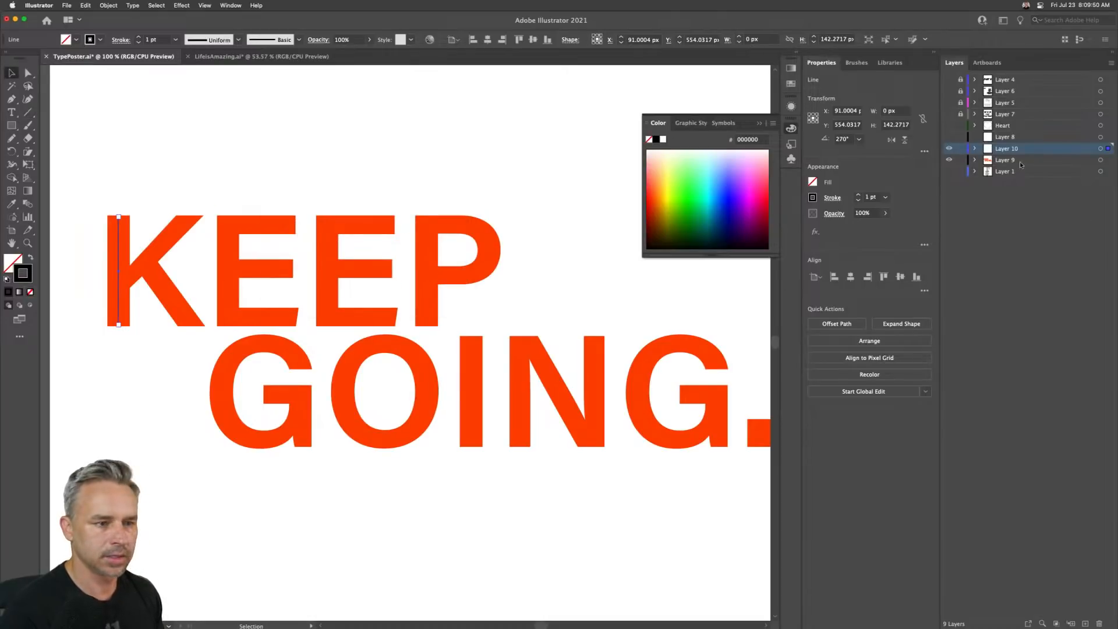
{"action": "left_click", "coordinate": [988, 160]}
{"action": "left_click", "coordinate": [959, 149]}
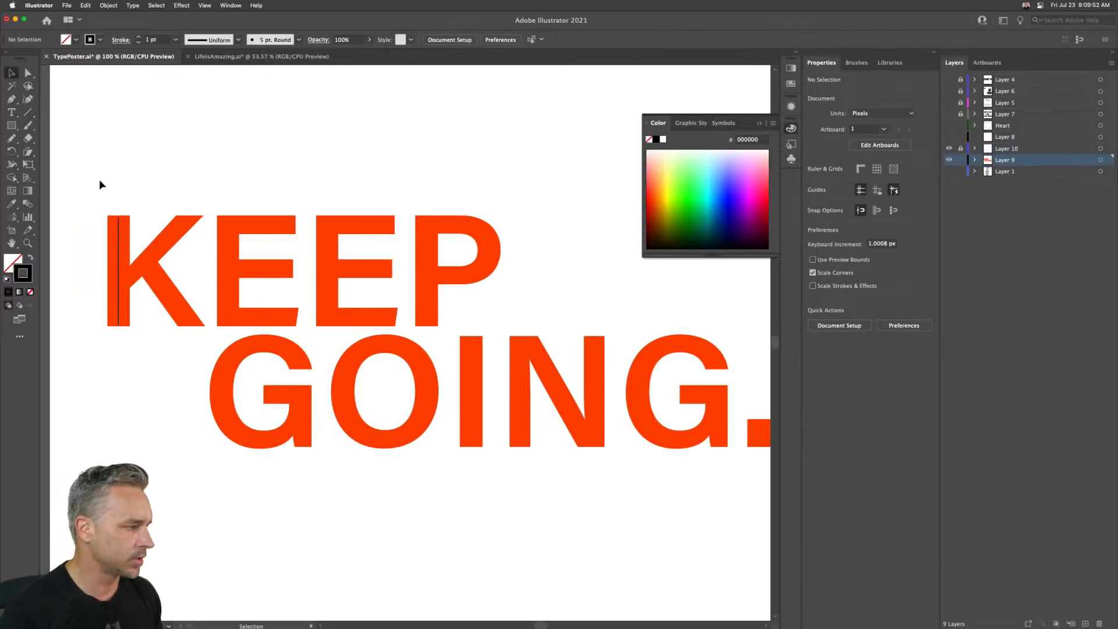
{"action": "left_click_drag", "start_coordinate": [100, 180], "coordinate": [722, 475]}
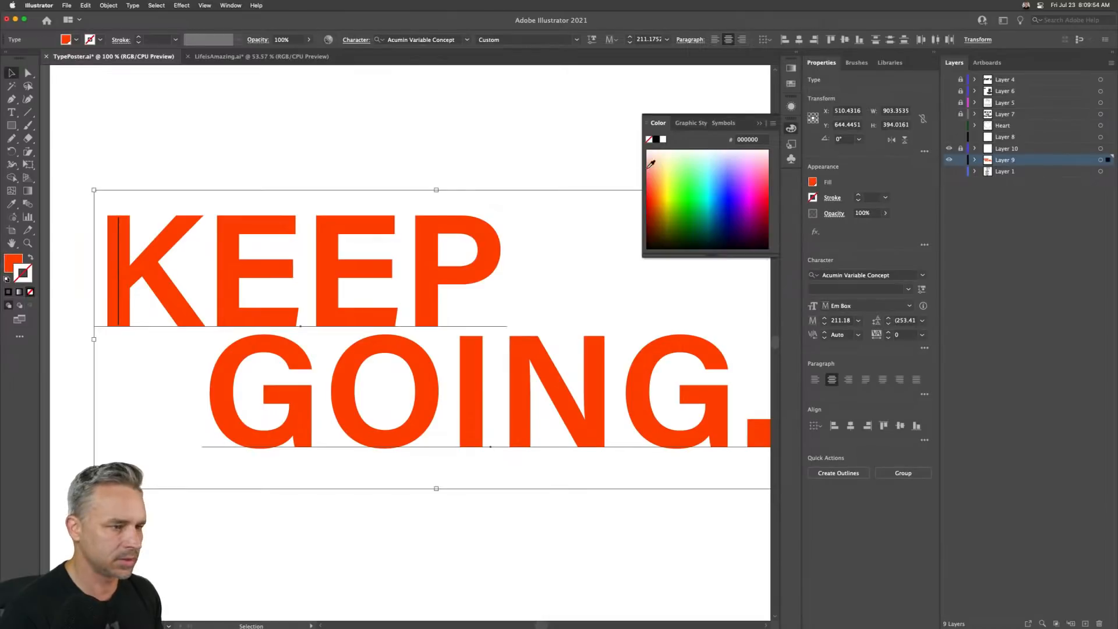
{"action": "left_click", "coordinate": [708, 161]}
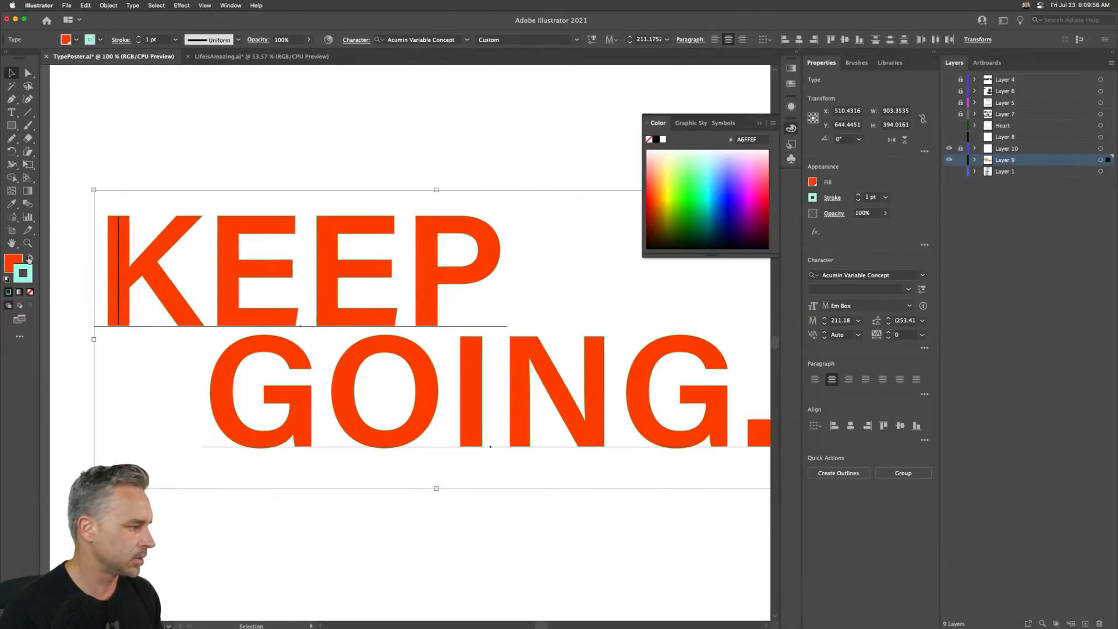
{"action": "left_click", "coordinate": [32, 260]}
{"action": "left_click", "coordinate": [30, 292]}
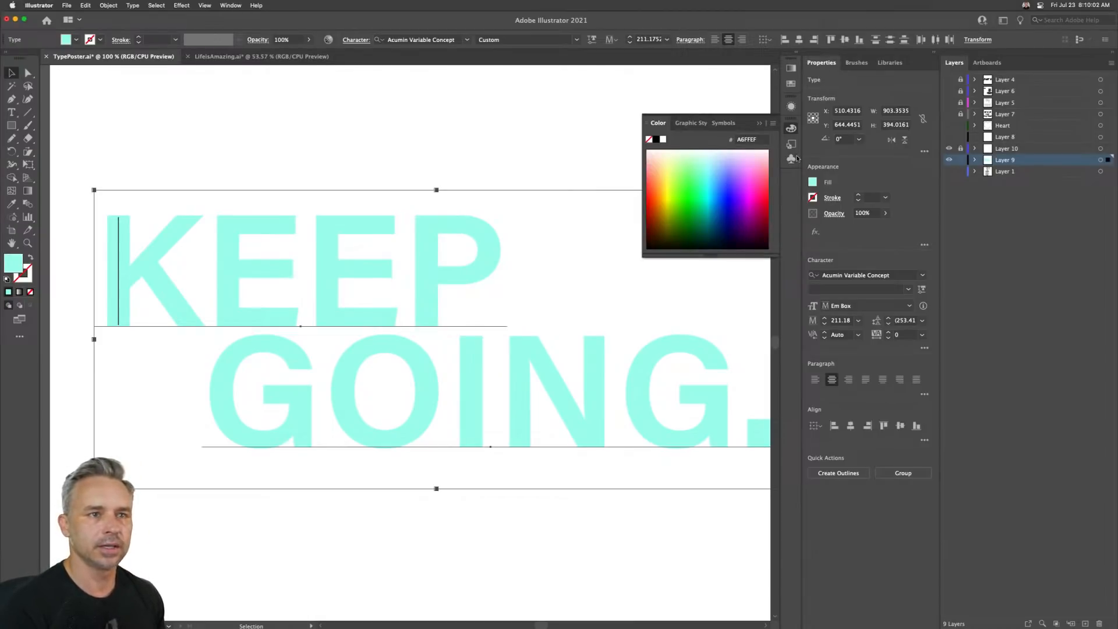
- Lock the text layer and make the line layer active
{"action": "left_click", "coordinate": [1002, 151]}
{"action": "left_click", "coordinate": [961, 160]}
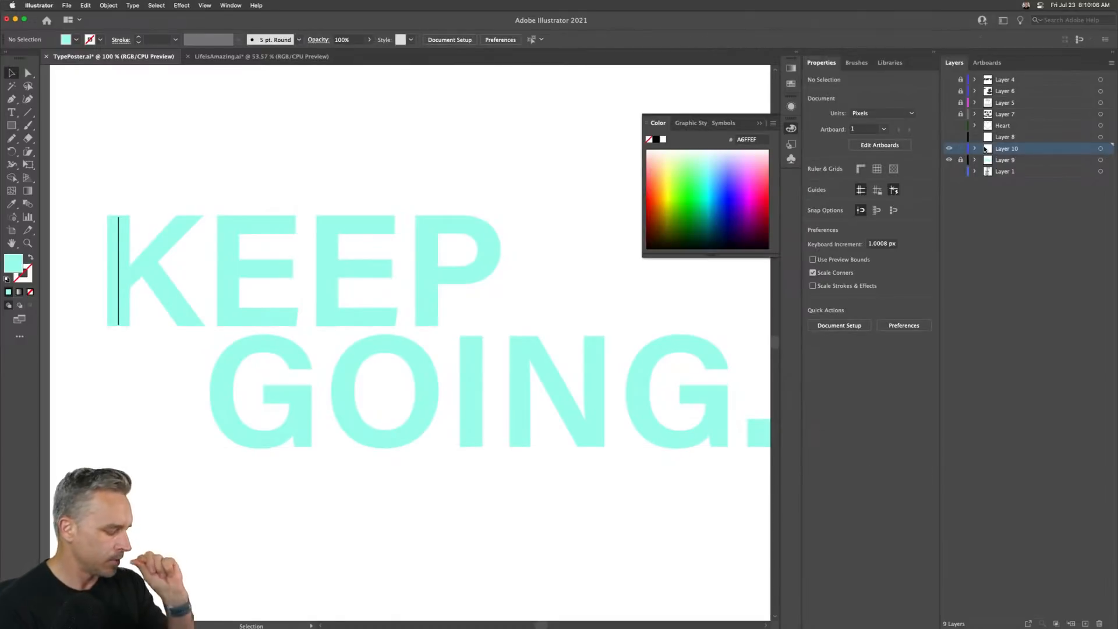
- Draw a diagonal line along the K's upper arm meeting the stem, nudging it down two steps
{"action": "left_click", "coordinate": [27, 243]}
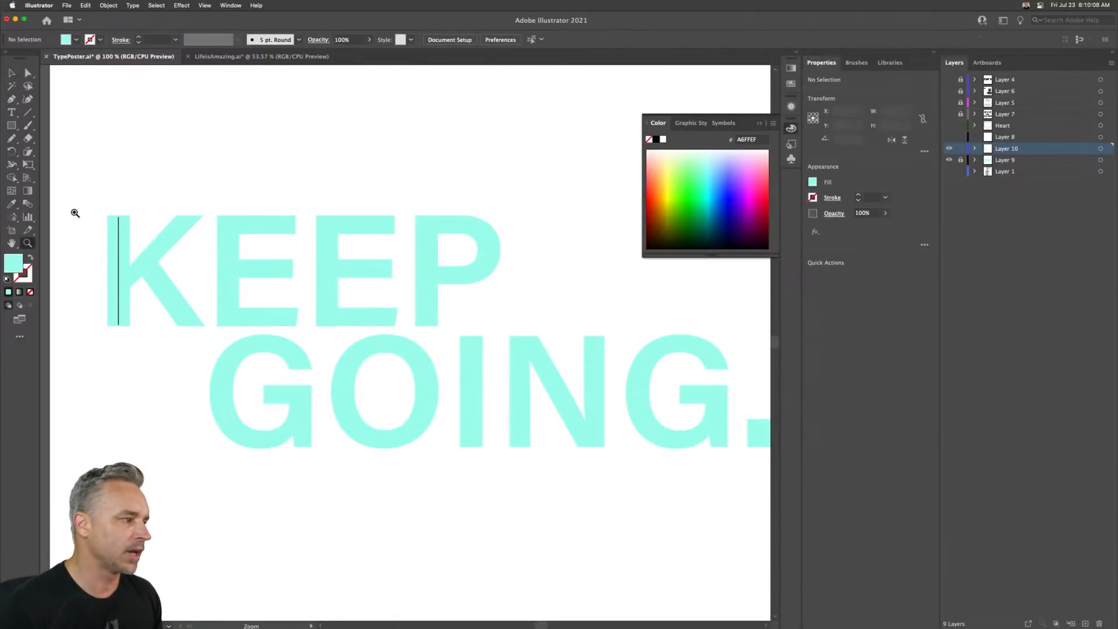
{"action": "left_click_drag", "start_coordinate": [87, 196], "coordinate": [329, 447]}
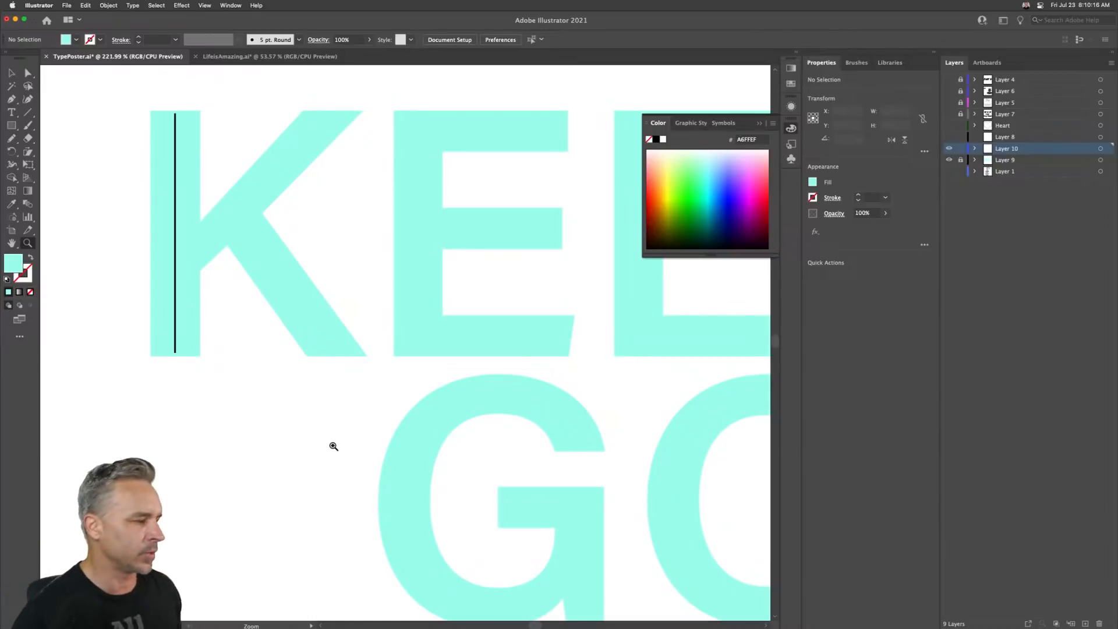
{"action": "left_click", "coordinate": [27, 112]}
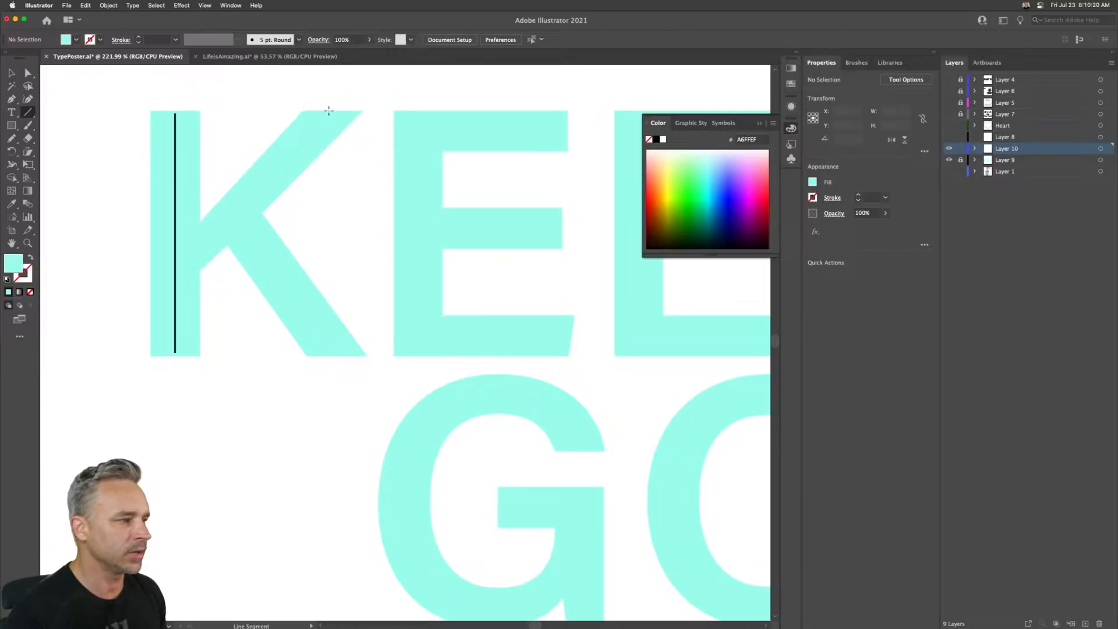
{"action": "left_click_drag", "start_coordinate": [329, 110], "coordinate": [175, 262]}
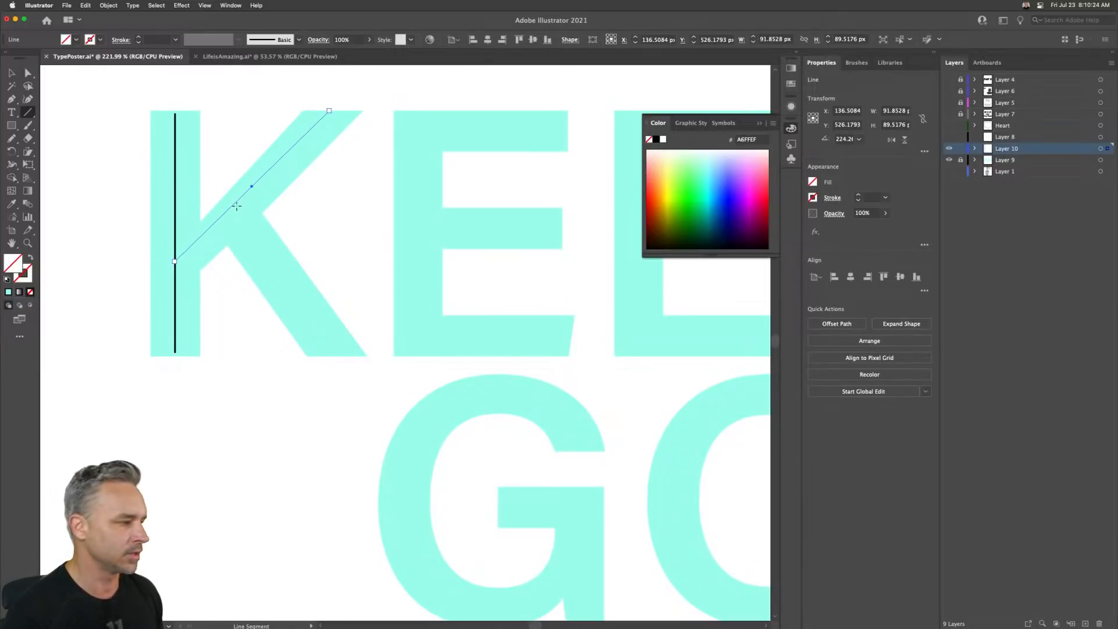
{"action": "key", "text": "Down"}
{"action": "key", "text": "Down"}
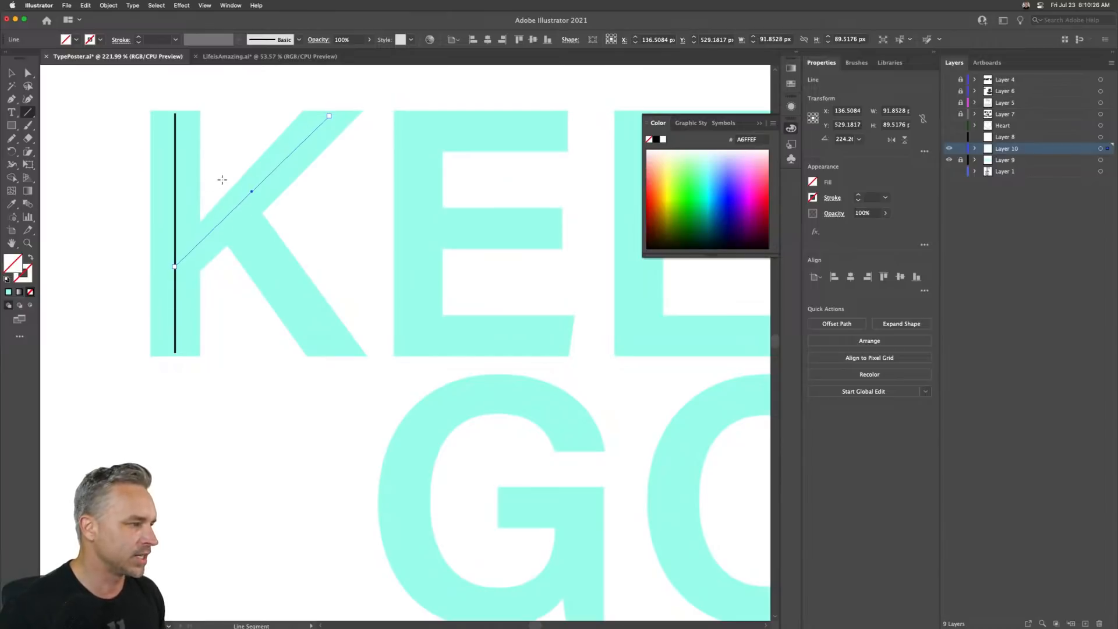
- Copy the vertical line's black stroke onto the diagonal line with the Eyedropper
{"action": "key", "text": "i"}
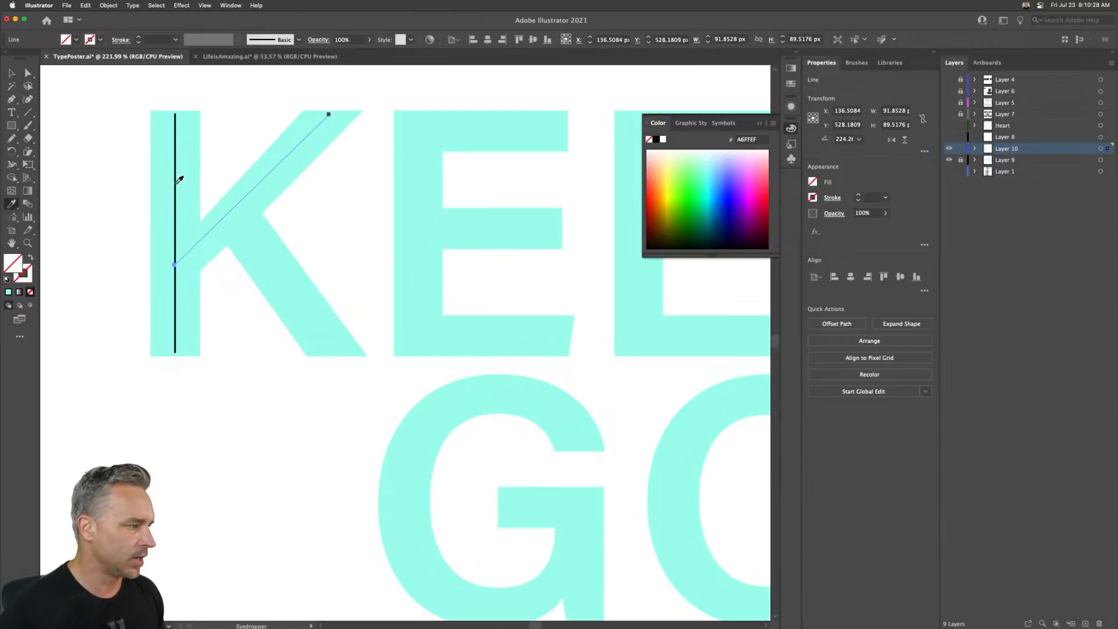
{"action": "left_click", "coordinate": [175, 182]}
{"action": "left_click", "coordinate": [10, 74]}
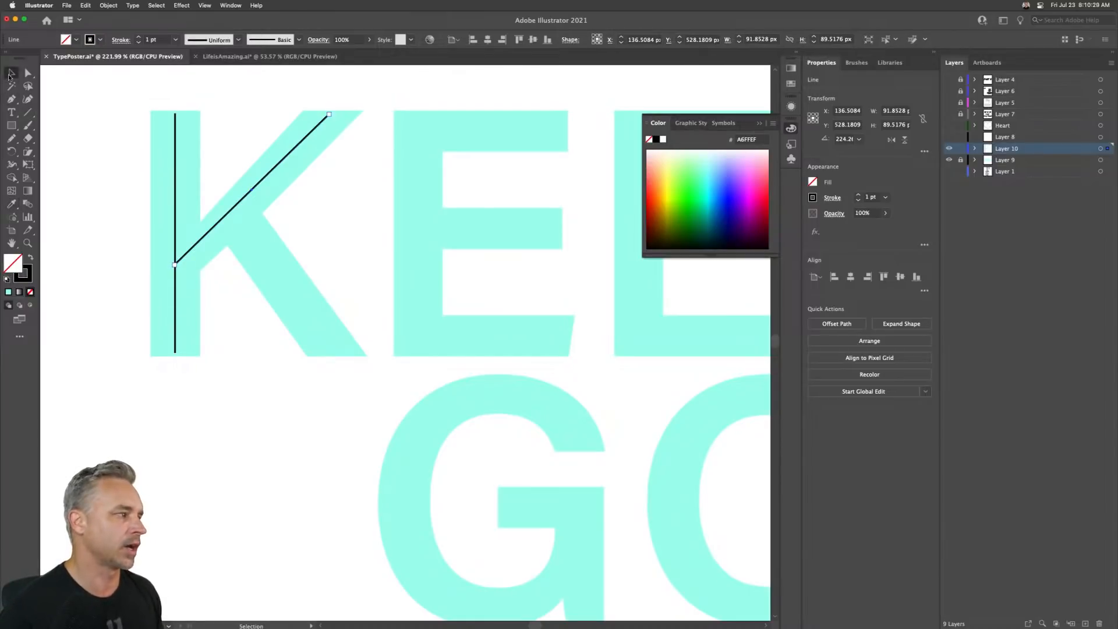
- Draw the K's lower leg line from the upper arm down to the baseline
{"action": "left_click", "coordinate": [27, 113]}
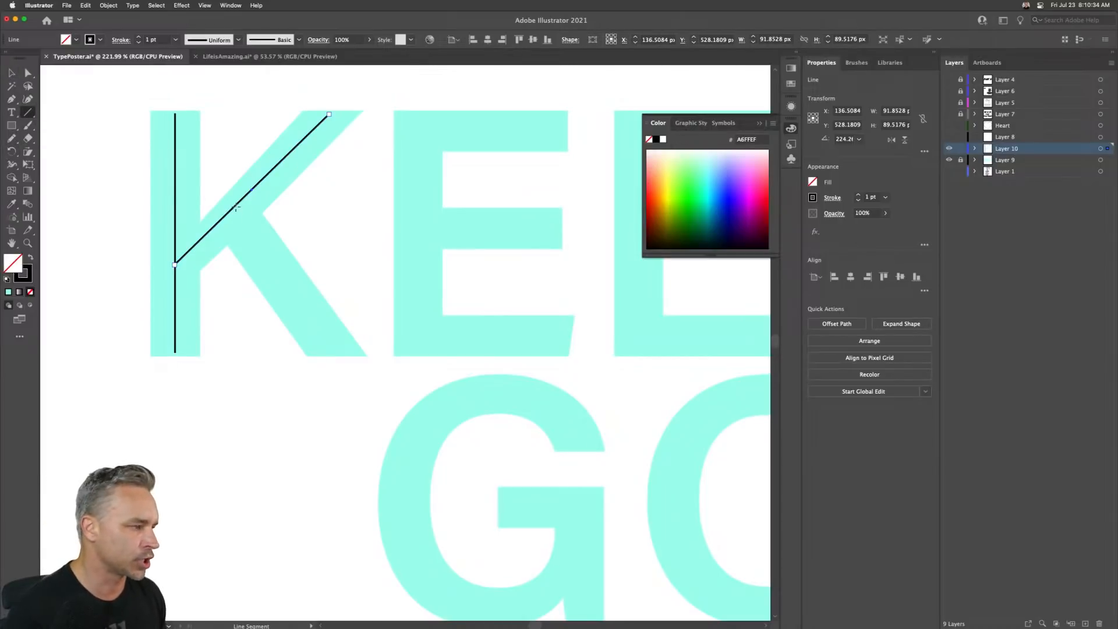
{"action": "mouse_move", "coordinate": [234, 208]}
{"action": "left_mouse_down"}
{"action": "mouse_move", "coordinate": [300, 317]}
{"action": "mouse_move", "coordinate": [337, 355]}
{"action": "left_mouse_up"}
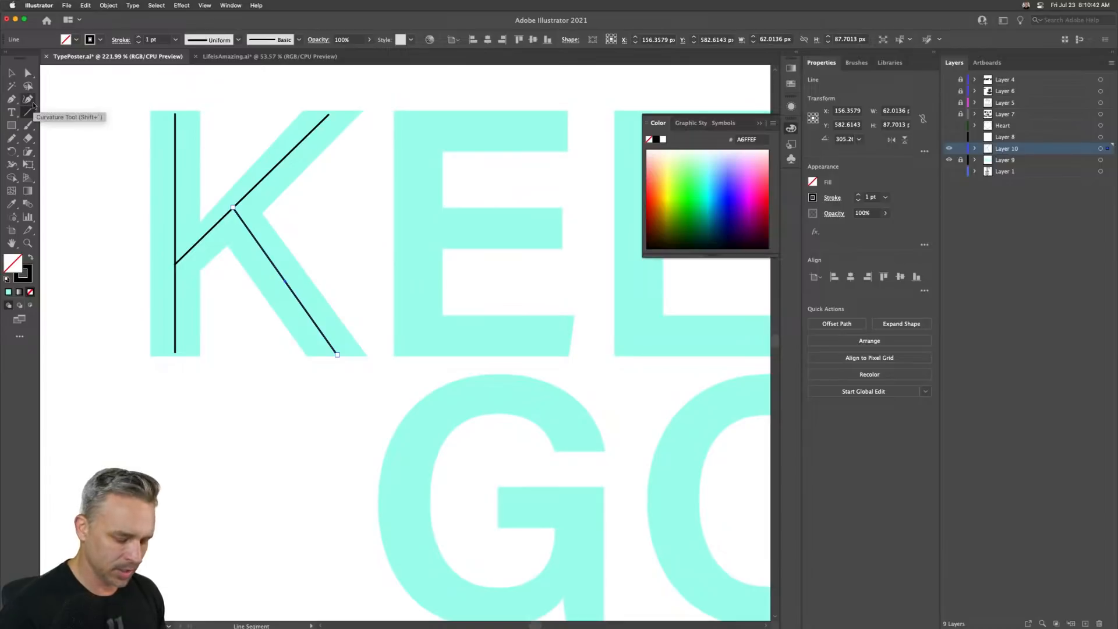
- Trace the E's top bar, stem and bottom bar as one open path with the Pen tool
{"action": "key", "text": "p"}
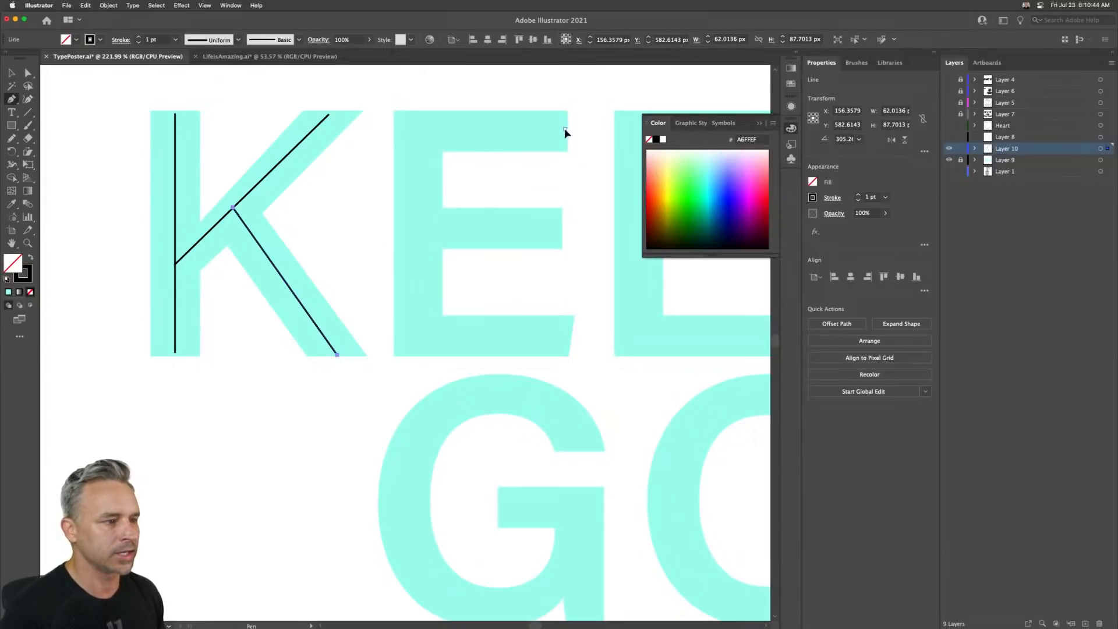
{"action": "left_click", "coordinate": [565, 129]}
{"action": "left_click", "coordinate": [417, 129], "text": "shift"}
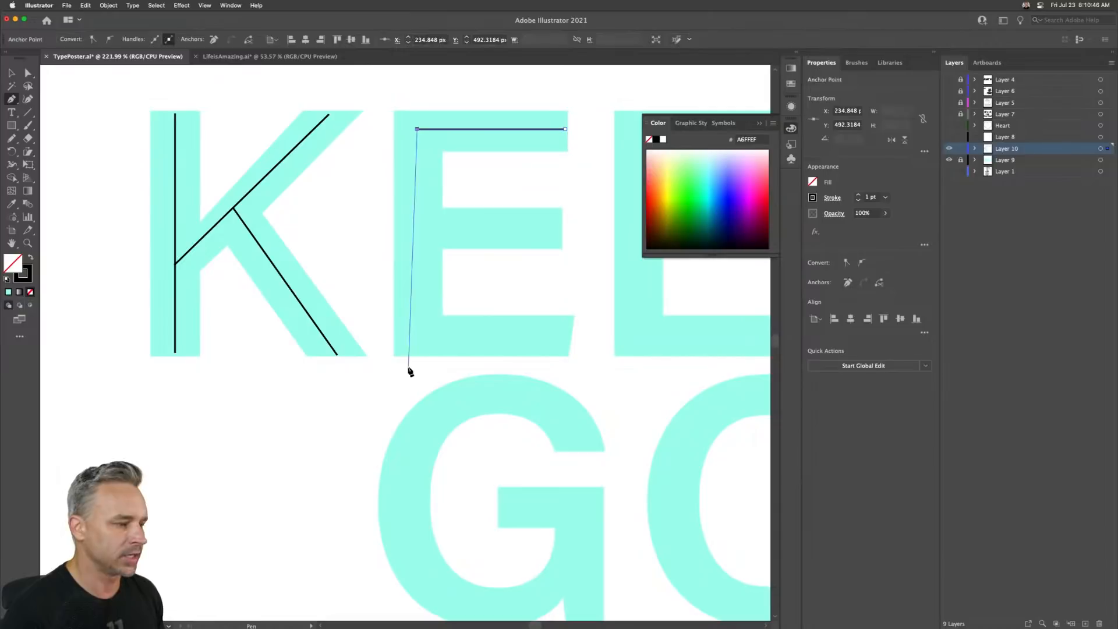
{"action": "left_click", "coordinate": [418, 334], "text": "shift"}
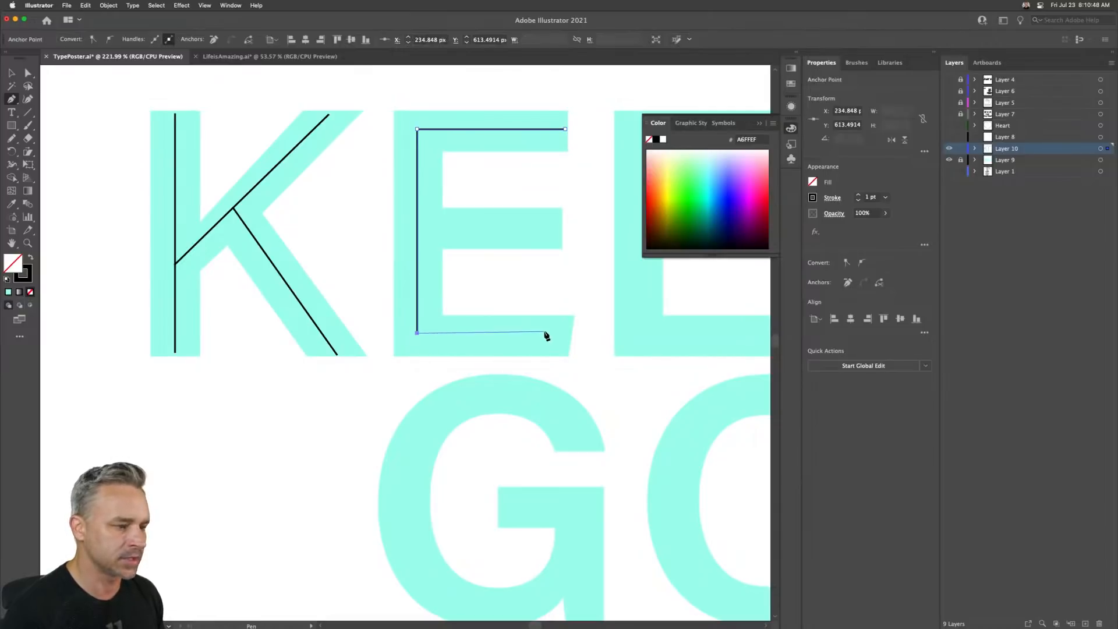
{"action": "left_click", "coordinate": [565, 334], "text": "shift"}
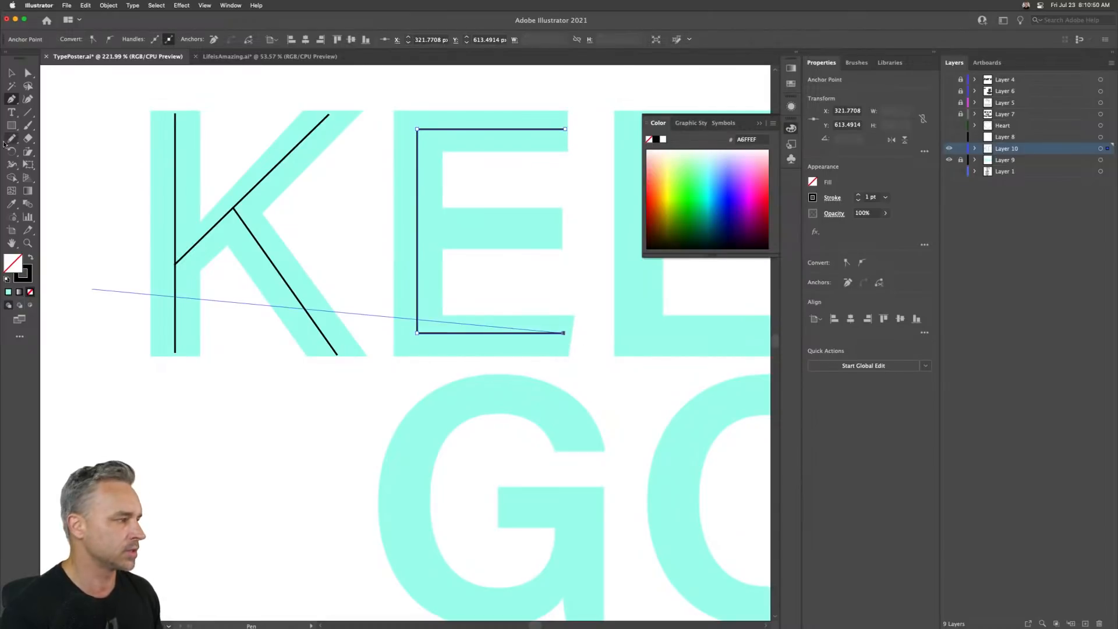
{"action": "left_click", "coordinate": [11, 72]}
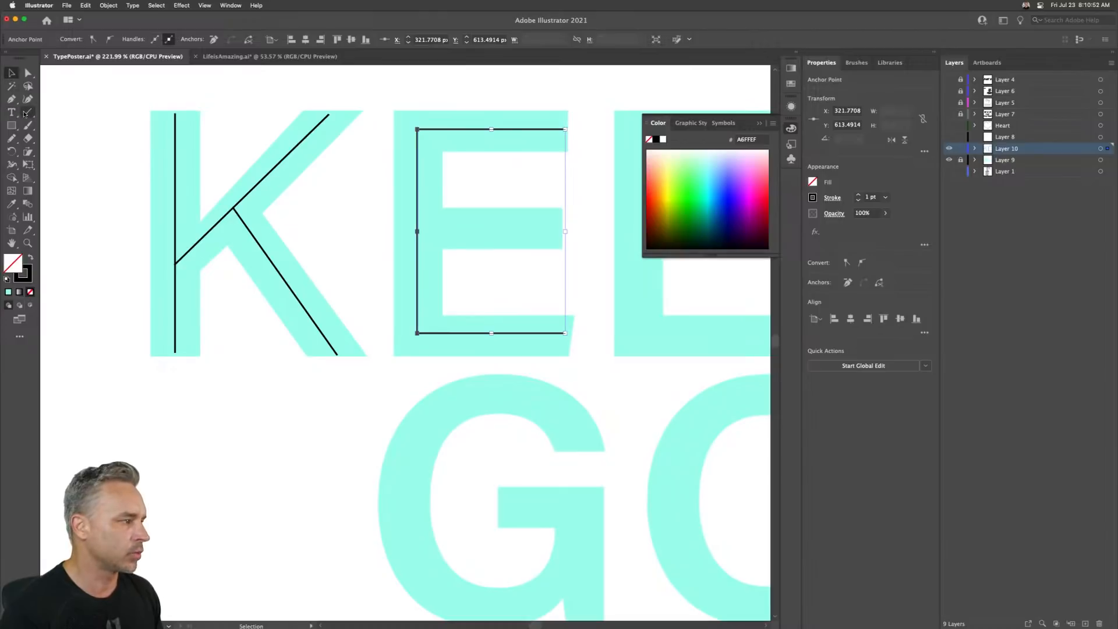
- Draw the E's middle bar line from its right end to the stem
{"action": "left_click", "coordinate": [28, 112]}
{"action": "left_click_drag", "start_coordinate": [555, 228], "coordinate": [164, 256]}
{"action": "left_click", "coordinate": [12, 72]}
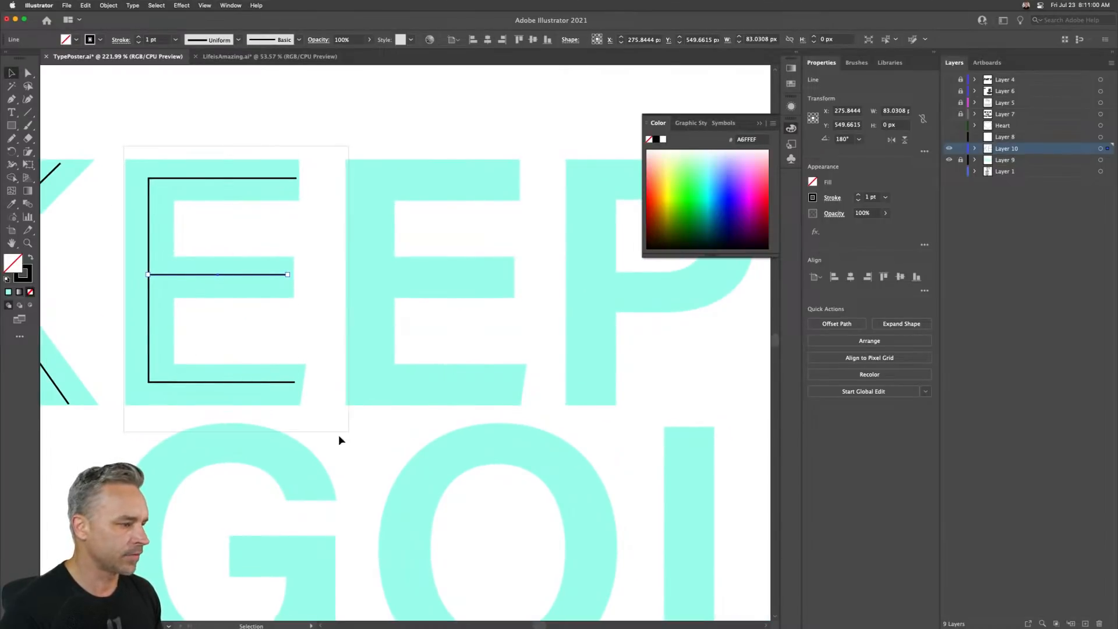
- Duplicate the E's lines onto the second E of KEEP
{"action": "left_click_drag", "start_coordinate": [340, 440], "coordinate": [394, 289]}
{"action": "left_click", "coordinate": [452, 143]}
{"action": "left_click_drag", "start_coordinate": [523, 146], "coordinate": [352, 165]}
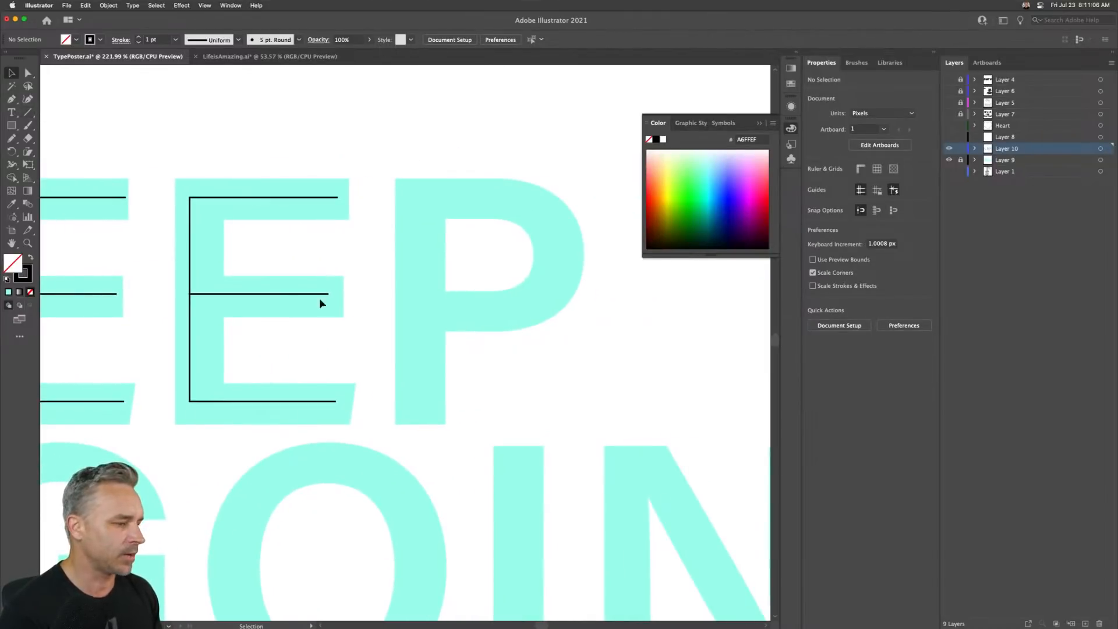
- Trace the P's stem and curved bowl with the Pen tool
{"action": "key", "text": "p"}
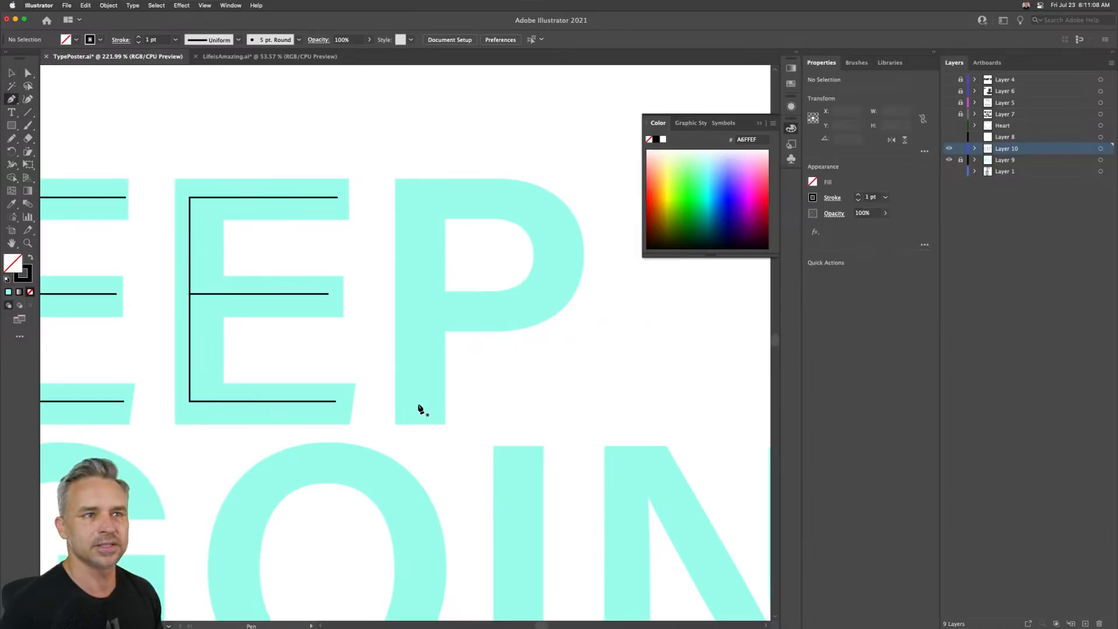
{"action": "left_click", "coordinate": [418, 404]}
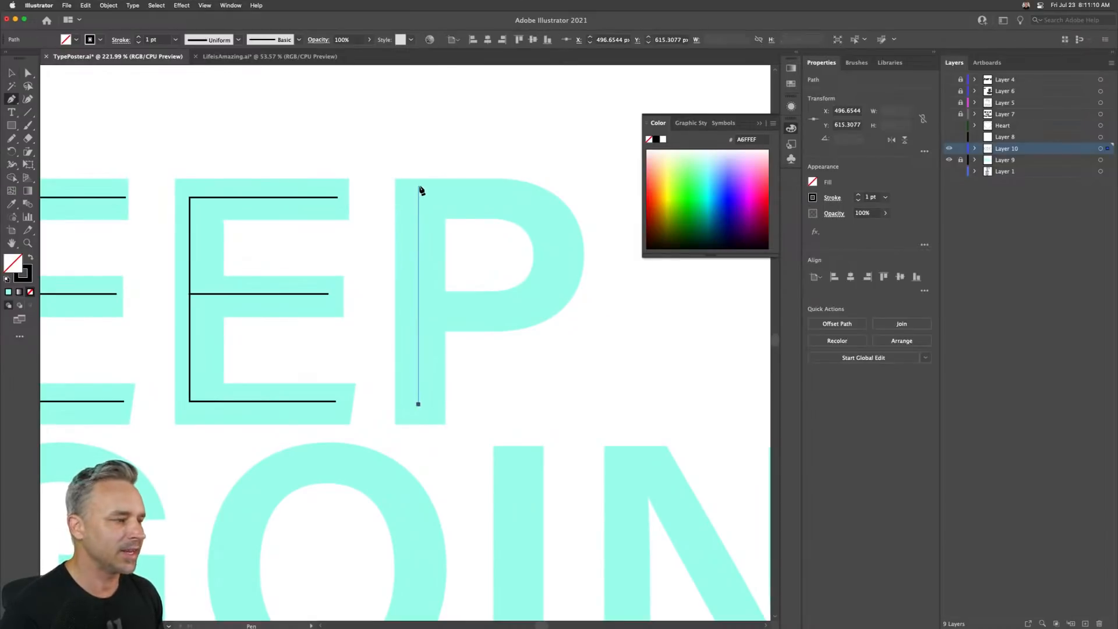
{"action": "left_click", "coordinate": [418, 200]}
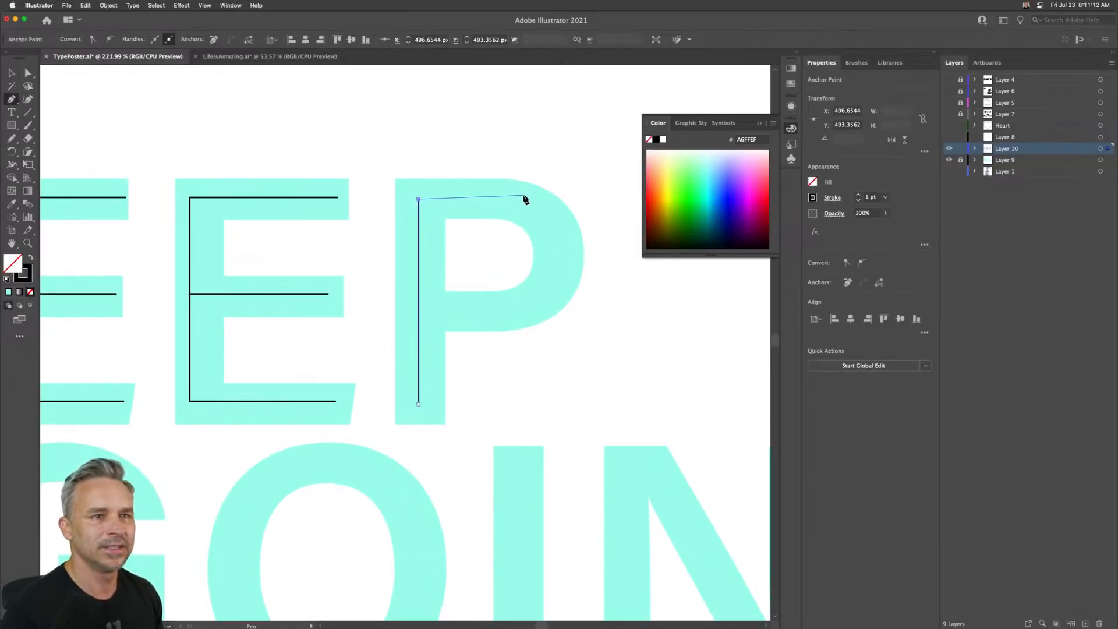
{"action": "left_click", "coordinate": [516, 199]}
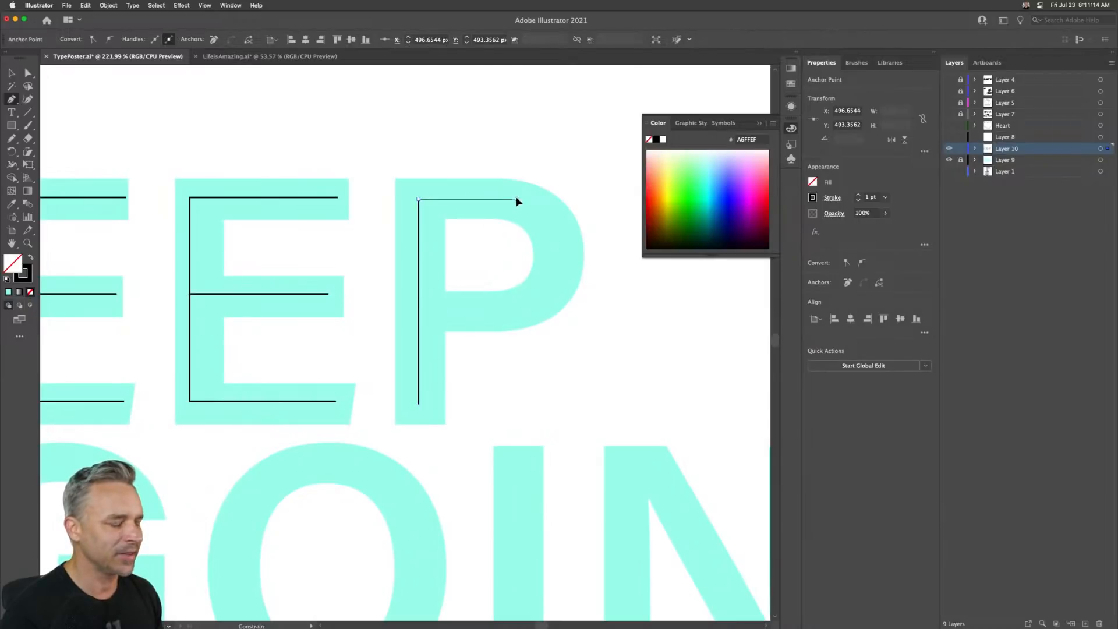
{"action": "left_click_drag", "start_coordinate": [558, 248], "coordinate": [499, 312]}
{"action": "left_click", "coordinate": [478, 311]}
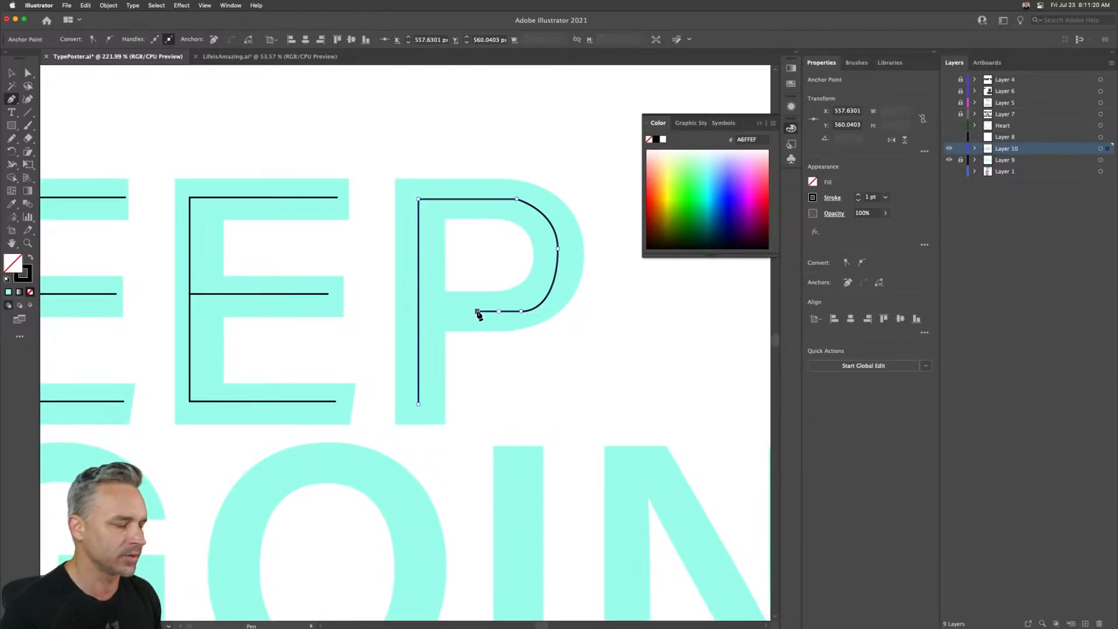
{"action": "left_click", "coordinate": [10, 73]}
- Trace the G's curved outline, bottom and spur up to its crossbar as one open path with the Pen tool
{"action": "key", "text": "space"}
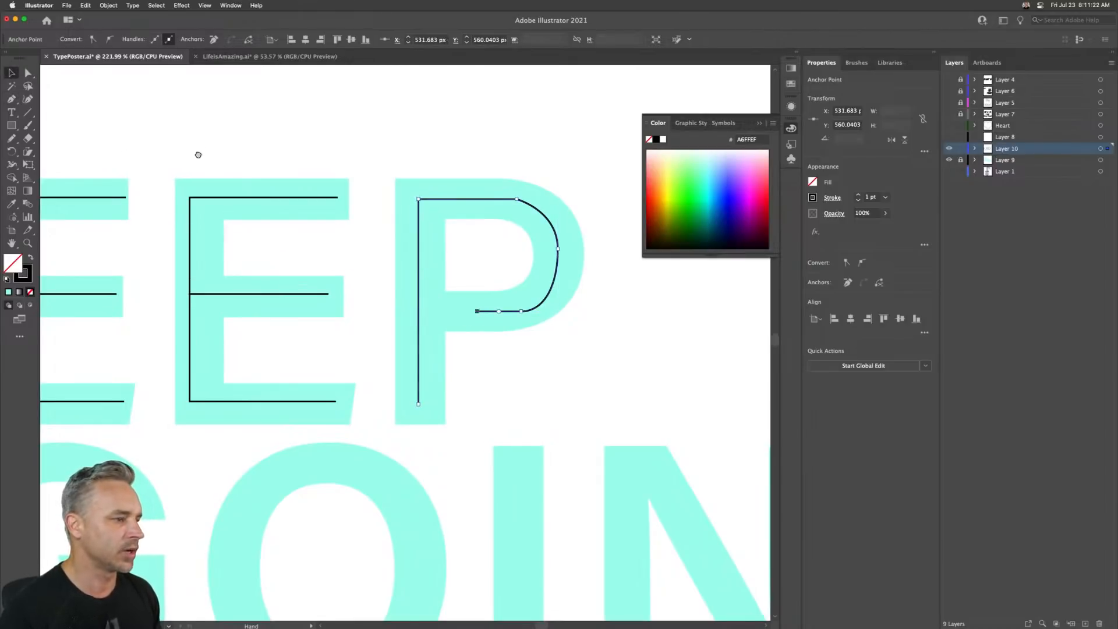
{"action": "left_click_drag", "start_coordinate": [198, 154], "coordinate": [342, 61]}
{"action": "left_click_drag", "start_coordinate": [167, 314], "coordinate": [304, 260]}
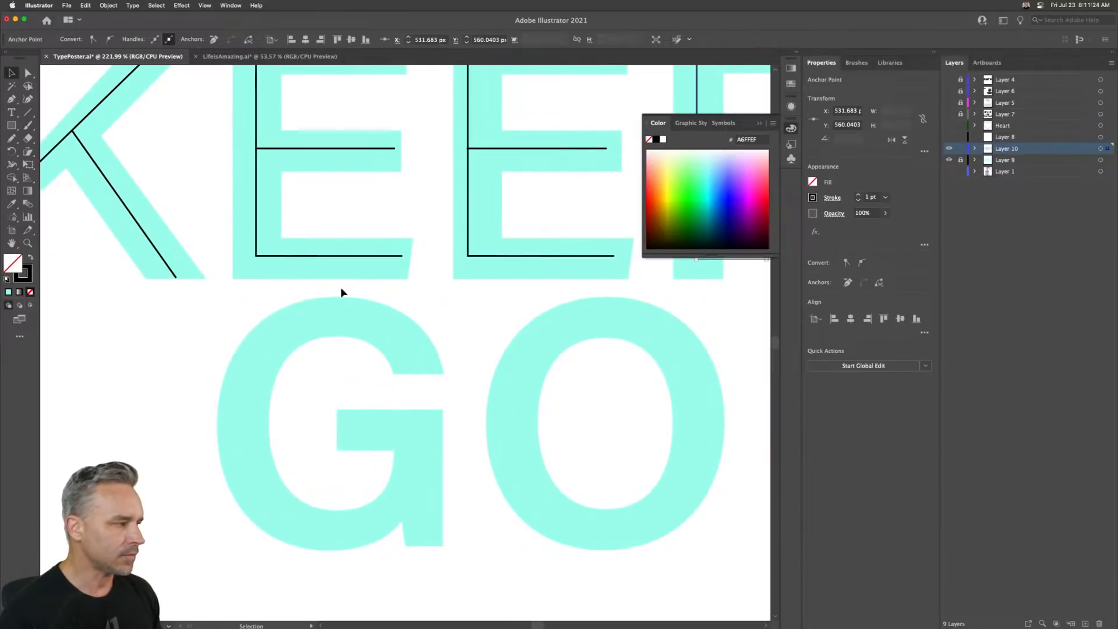
{"action": "key", "text": "p"}
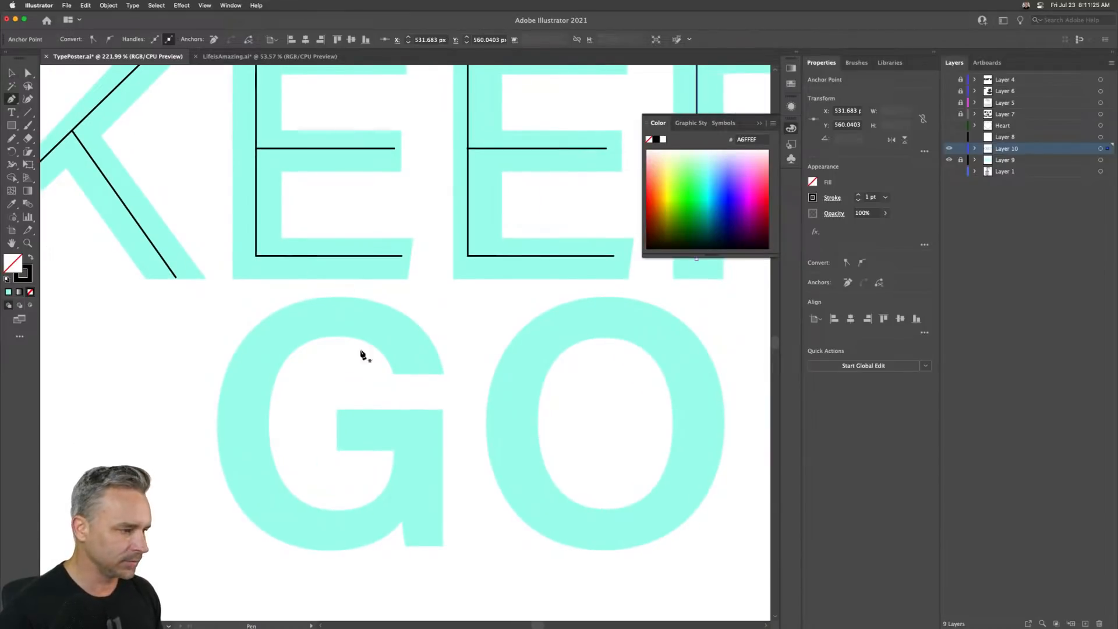
{"action": "left_click", "coordinate": [419, 372]}
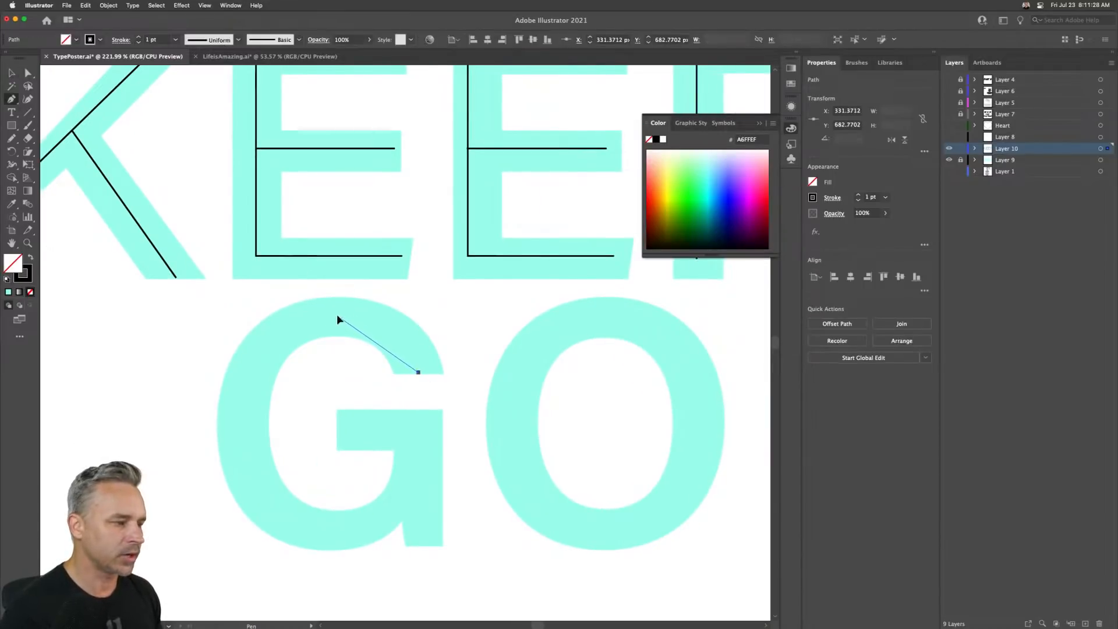
{"action": "left_click_drag", "start_coordinate": [338, 316], "coordinate": [258, 316]}
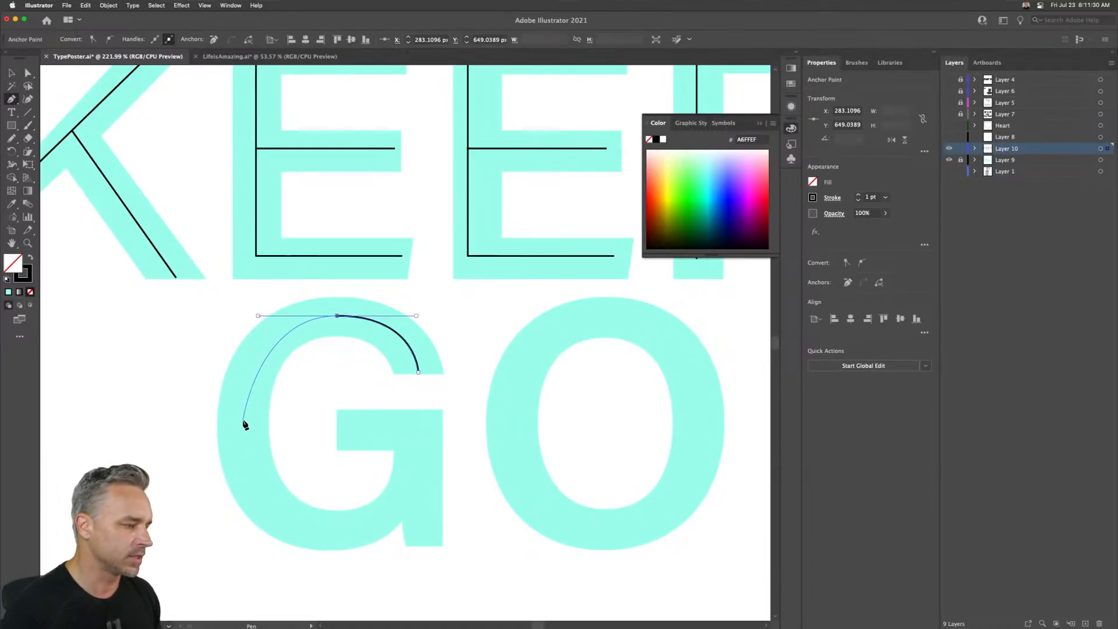
{"action": "left_click_drag", "start_coordinate": [246, 420], "coordinate": [246, 460]}
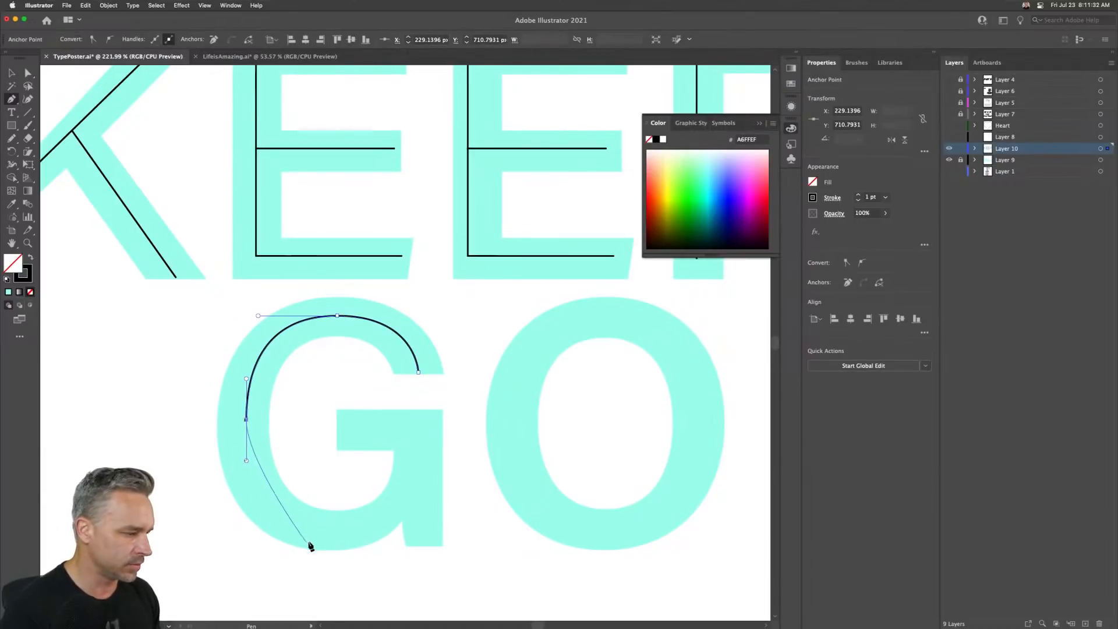
{"action": "left_click_drag", "start_coordinate": [322, 529], "coordinate": [376, 528]}
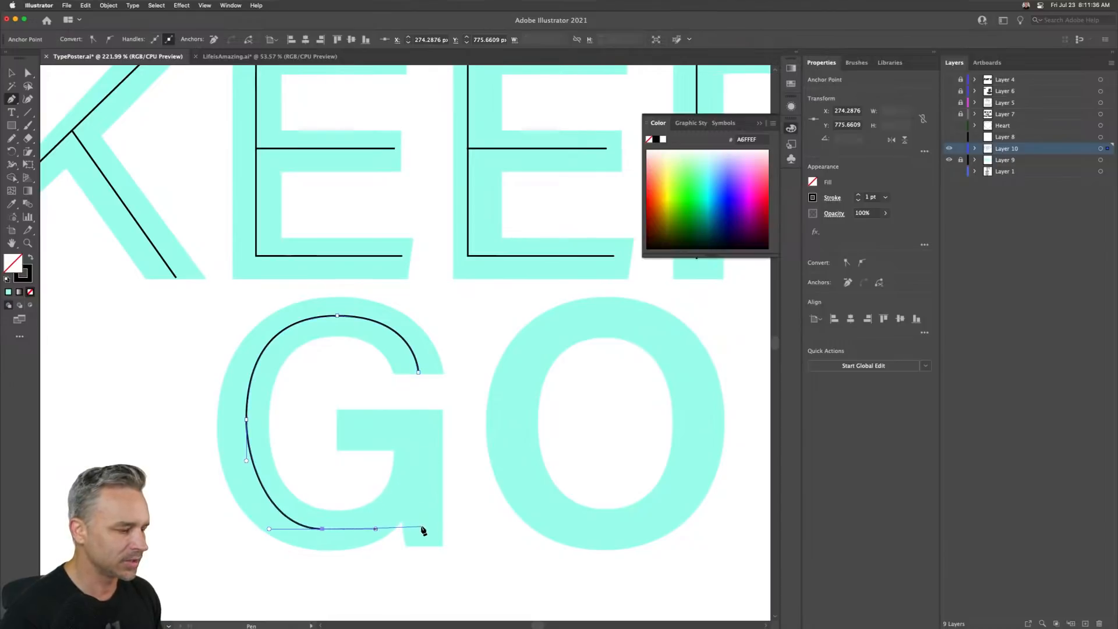
{"action": "left_click", "coordinate": [420, 530]}
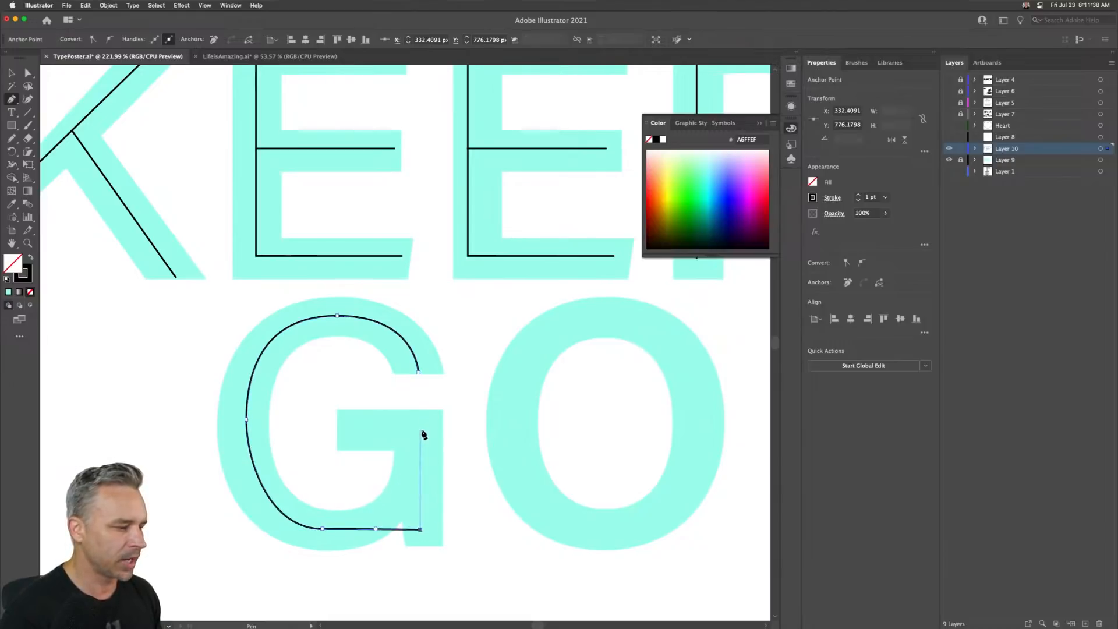
{"action": "left_click", "coordinate": [420, 431]}
{"action": "left_click", "coordinate": [361, 431]}
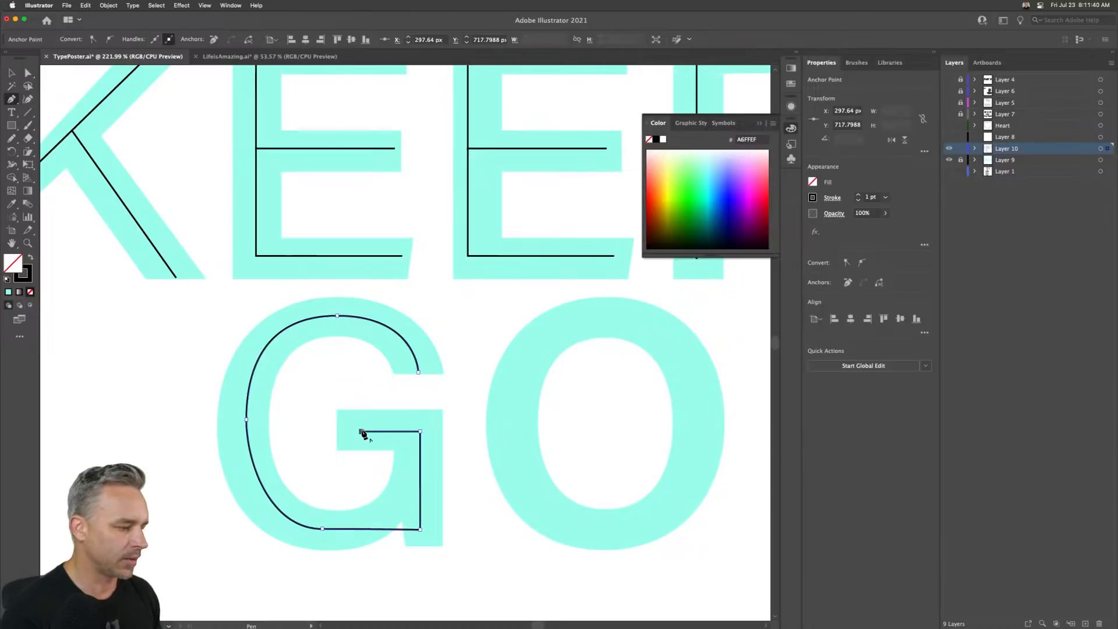
- Draw an ellipse about 108 × 126 px tracing the O's centre line
{"action": "key", "text": "space"}
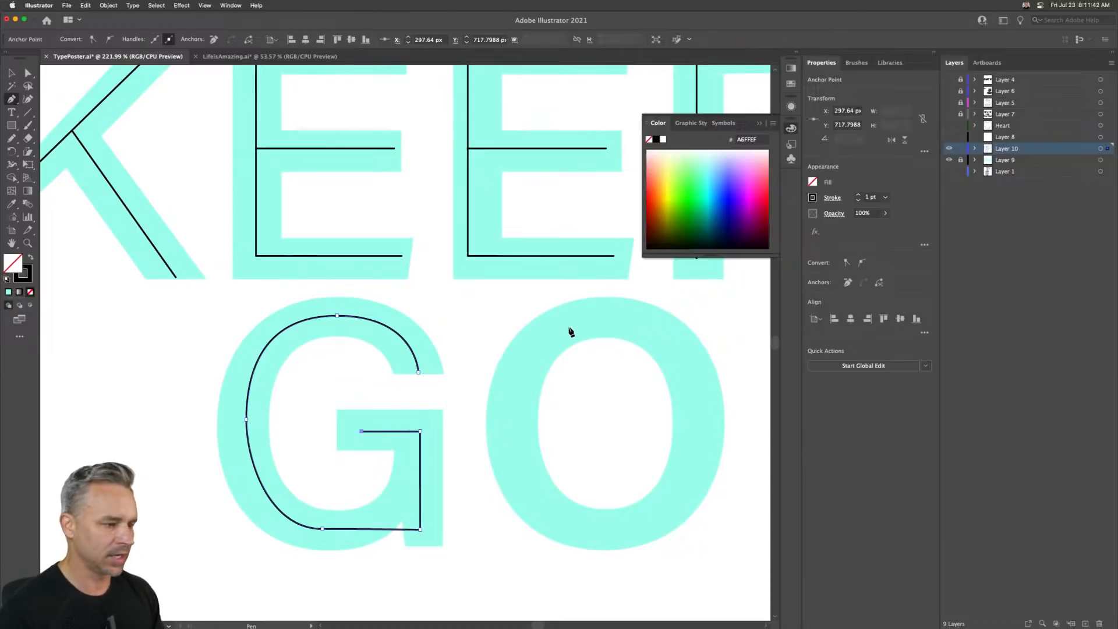
{"action": "left_click_drag", "start_coordinate": [571, 327], "coordinate": [517, 322]}
{"action": "scroll", "coordinate": [349, 336], "scroll_direction": "right", "scroll_amount": 5}
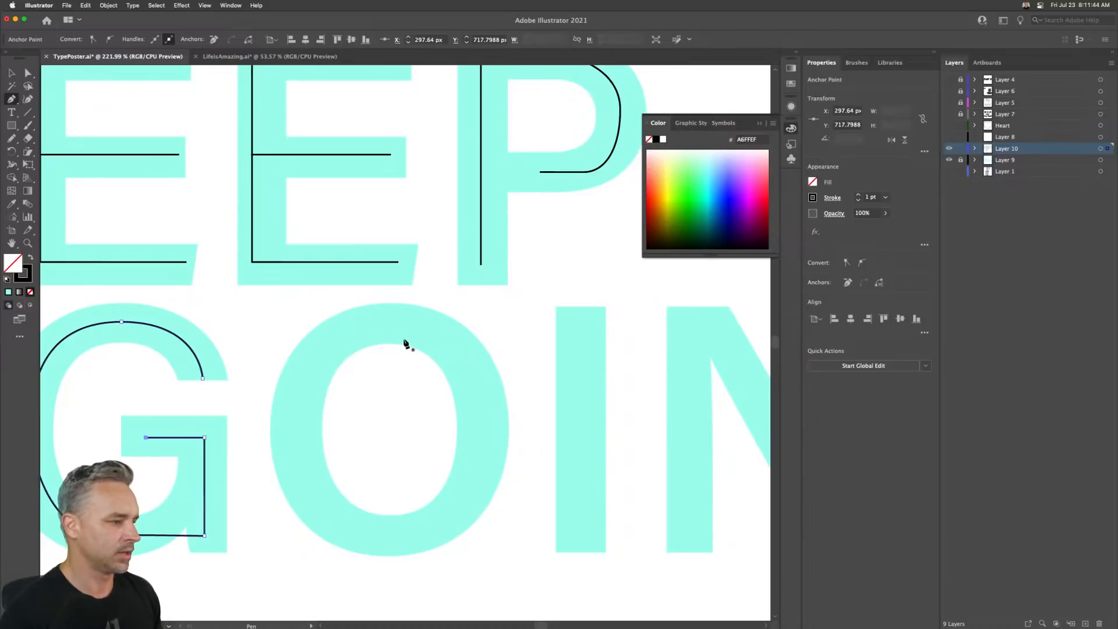
{"action": "left_click_drag", "start_coordinate": [12, 126], "coordinate": [61, 151]}
{"action": "left_click_drag", "start_coordinate": [301, 322], "coordinate": [483, 534]}
{"action": "left_click", "coordinate": [28, 73]}
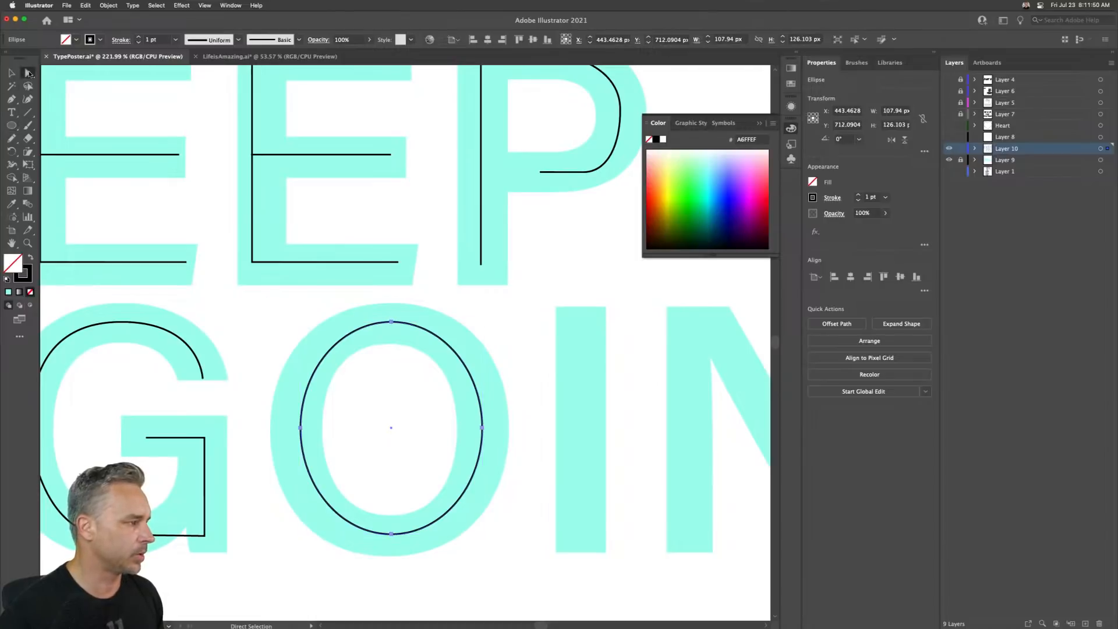
- Cut the O's ellipse at two points near its top with Scissors and delete the segment between them
{"action": "mouse_move", "coordinate": [28, 126]}
{"action": "left_mouse_down"}
{"action": "mouse_move", "coordinate": [26, 140]}
{"action": "mouse_move", "coordinate": [64, 152]}
{"action": "left_mouse_up"}
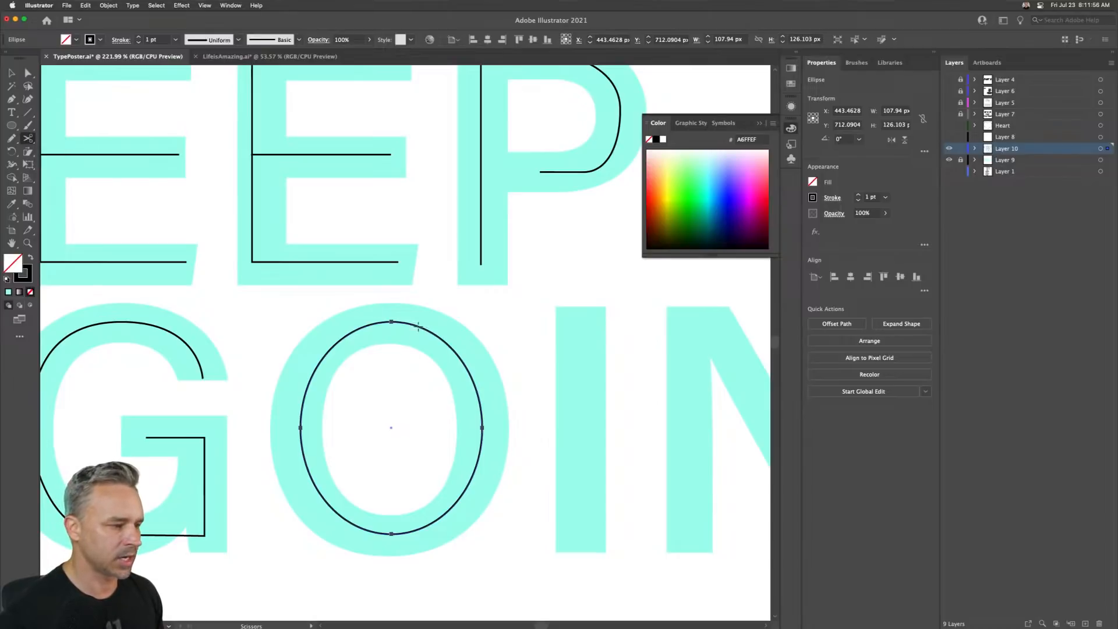
{"action": "left_click", "coordinate": [440, 336]}
{"action": "key", "text": "Return"}
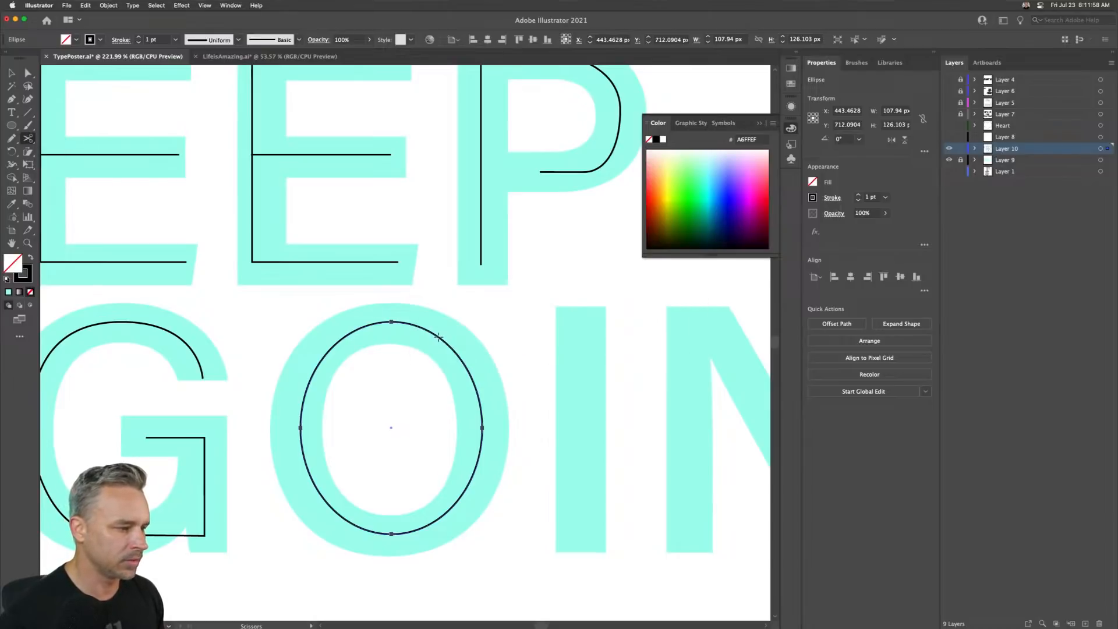
{"action": "left_click", "coordinate": [438, 337]}
{"action": "left_click", "coordinate": [391, 322]}
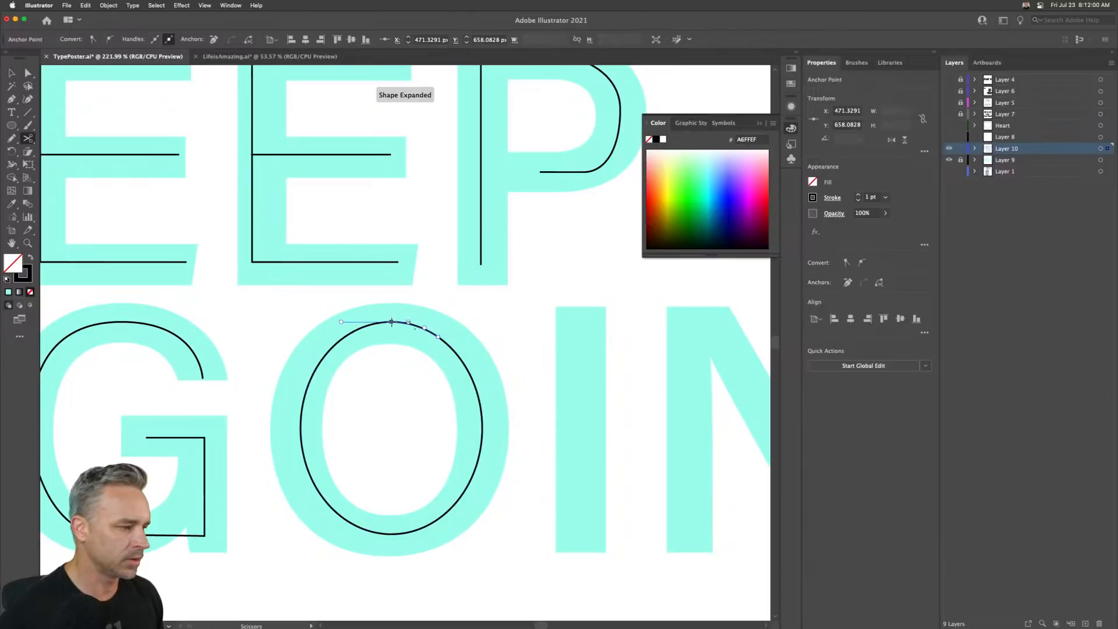
{"action": "key", "text": "a"}
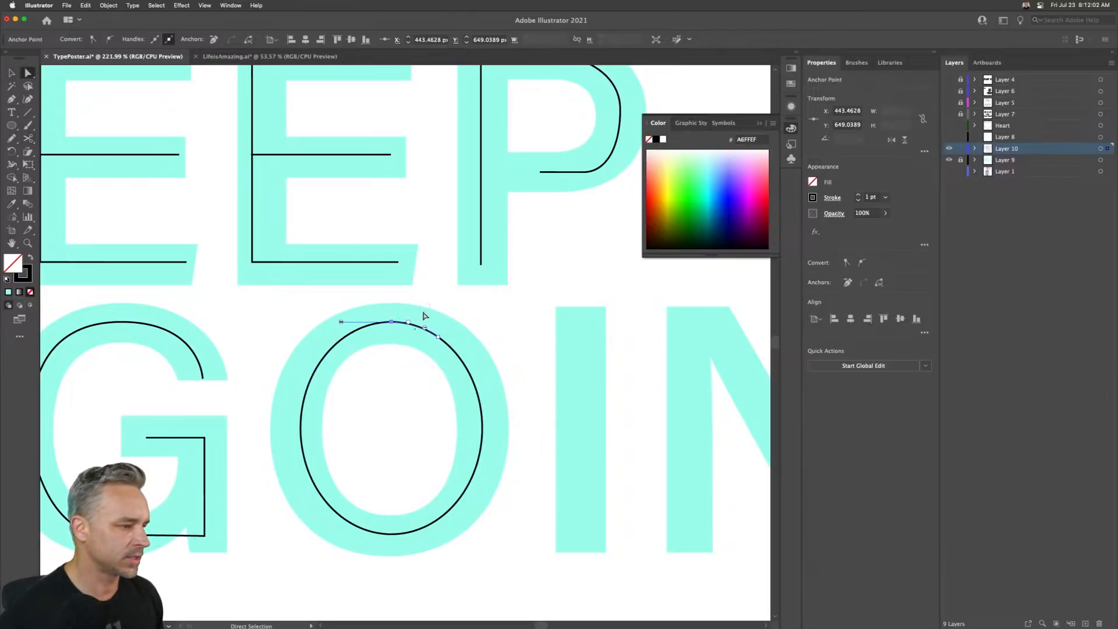
{"action": "key", "text": "Delete"}
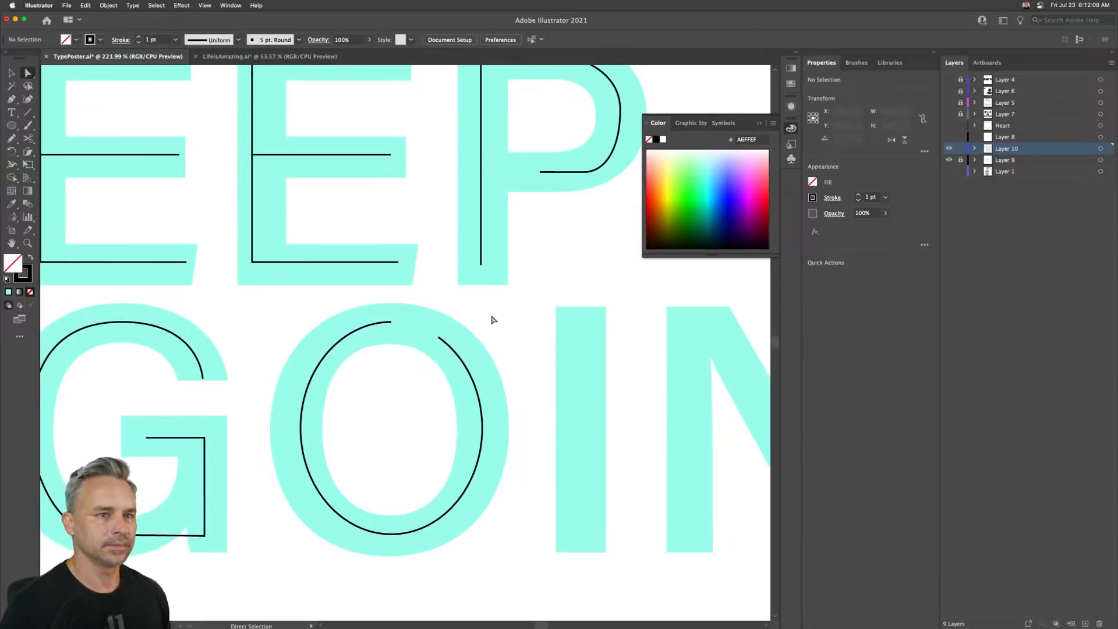
- Draw a straight vertical line about 140 px long down the middle of the I
{"action": "left_click_drag", "start_coordinate": [448, 338], "coordinate": [226, 327]}
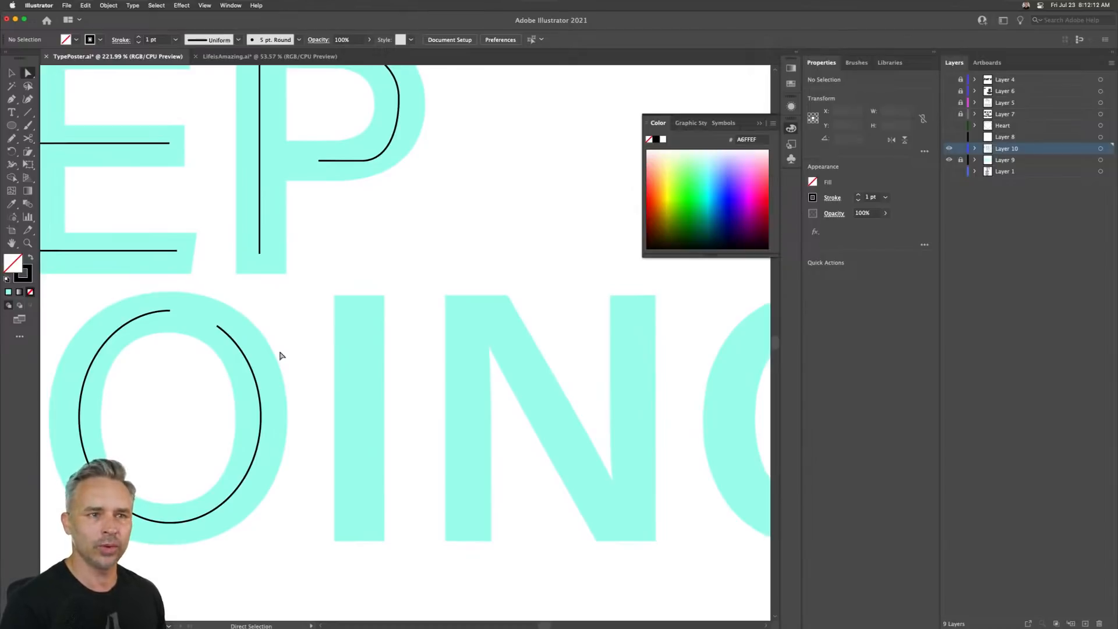
{"action": "left_click", "coordinate": [28, 112]}
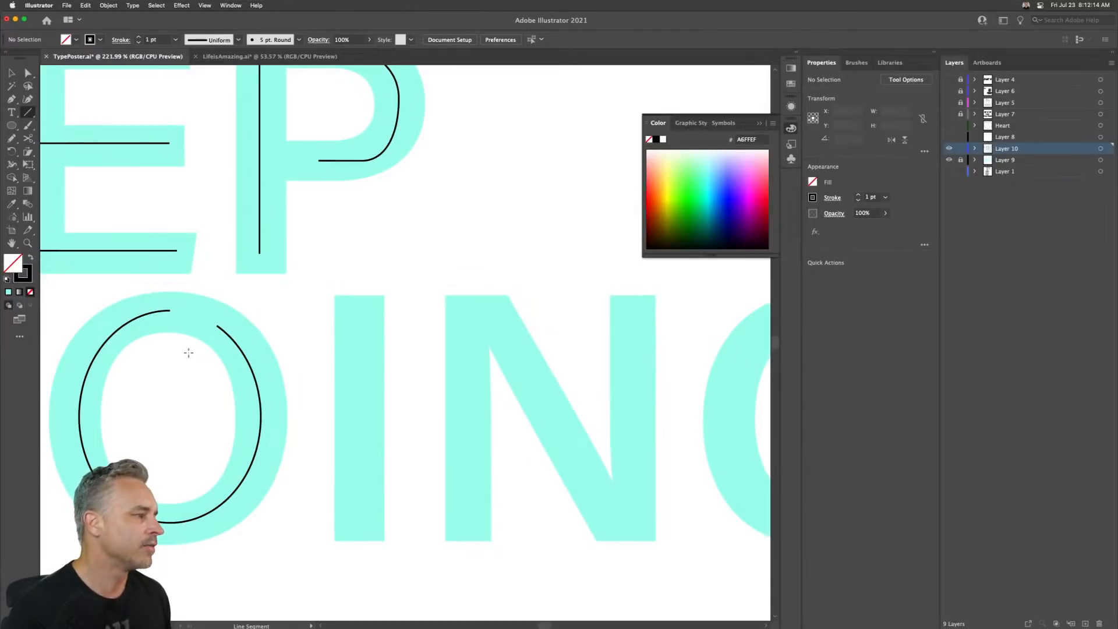
{"action": "mouse_move", "coordinate": [360, 297]}
{"action": "left_mouse_down"}
{"action": "mouse_move", "coordinate": [339, 552]}
{"action": "mouse_move", "coordinate": [345, 530]}
{"action": "left_mouse_up"}
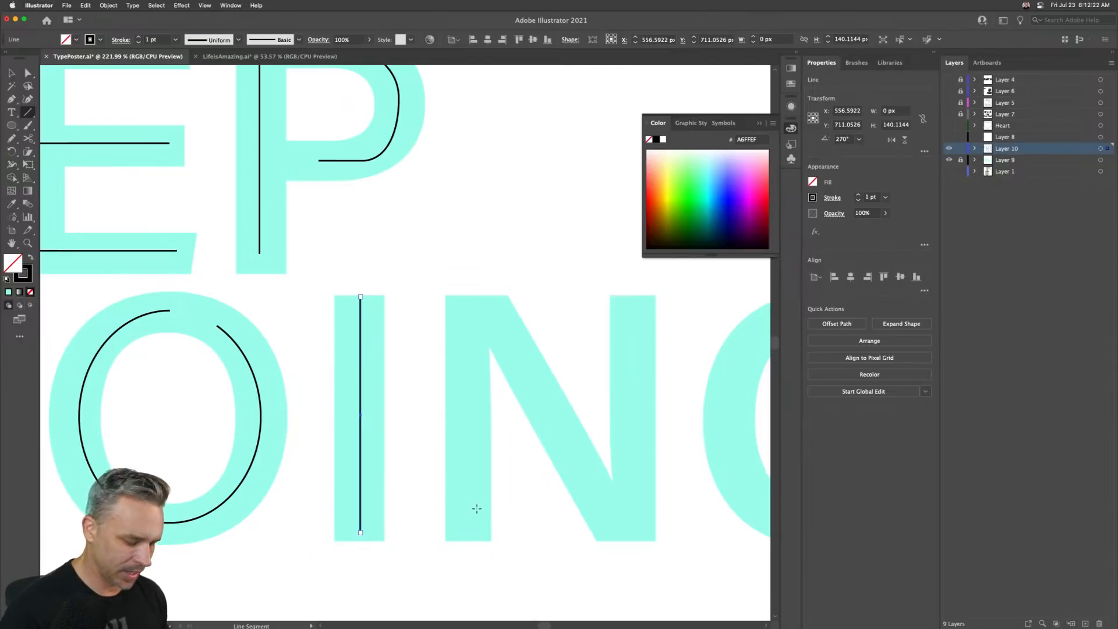
- Trace the N's left stem, diagonal and right stem as one open path with the Pen tool
{"action": "key", "text": "p"}
{"action": "left_click", "coordinate": [468, 538]}
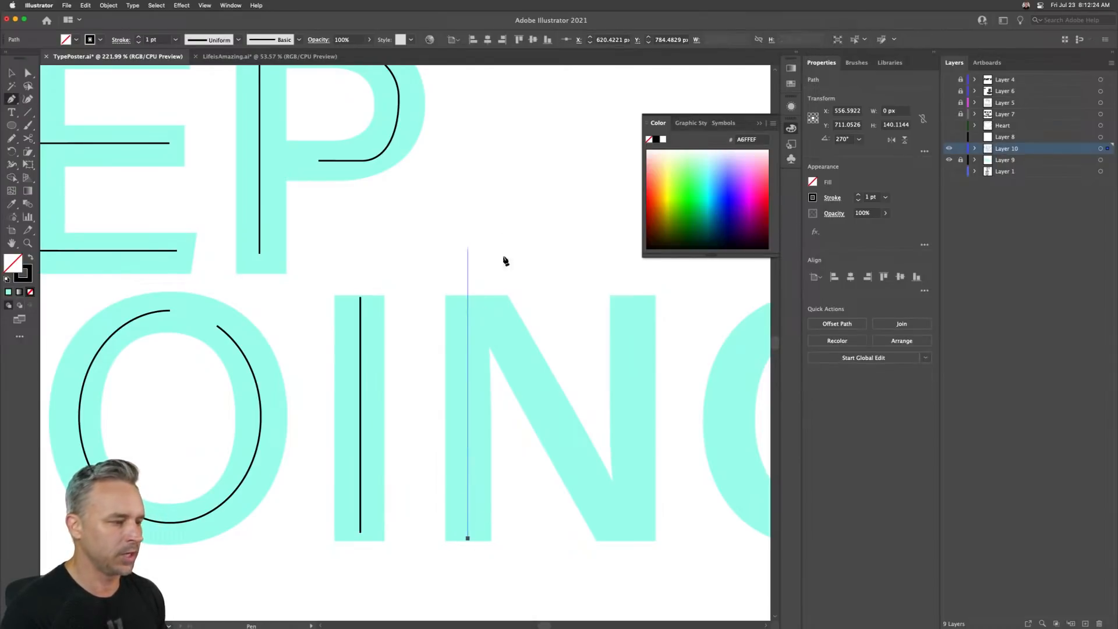
{"action": "left_click", "coordinate": [467, 307]}
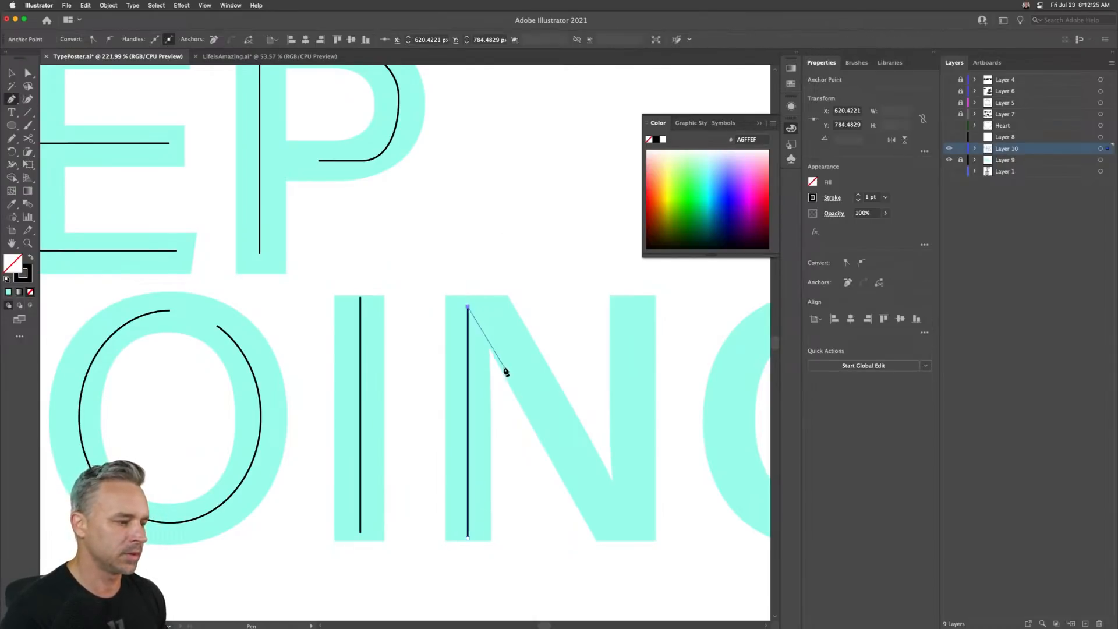
{"action": "left_click", "coordinate": [623, 530]}
{"action": "left_click", "coordinate": [624, 304]}
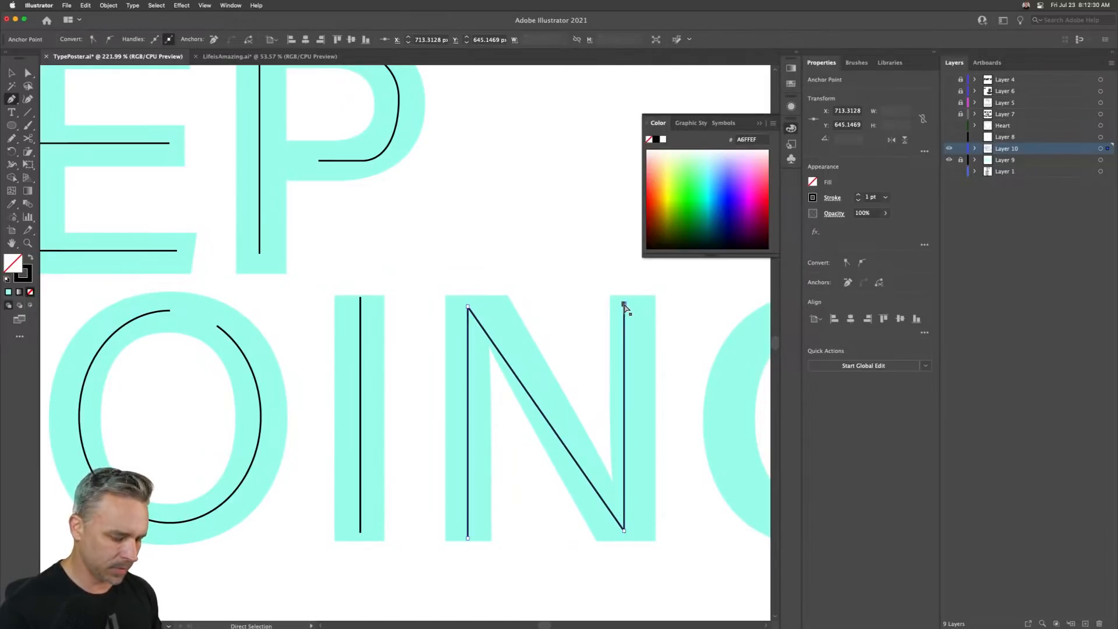
{"action": "key", "text": "super+0"}
{"action": "left_click", "coordinate": [11, 72]}
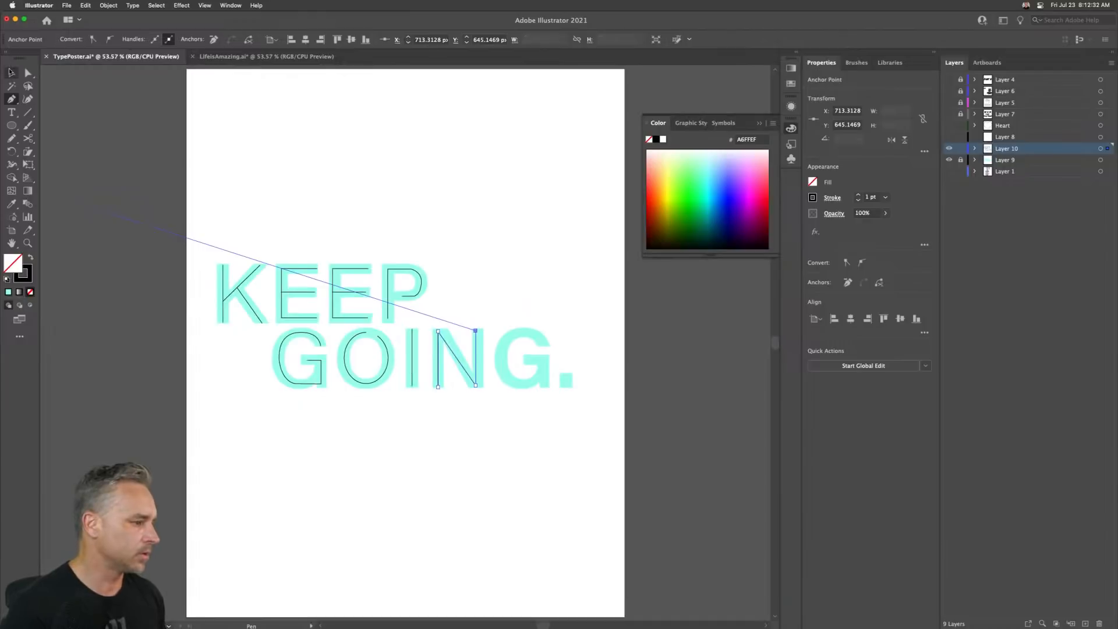
{"action": "left_click_drag", "start_coordinate": [331, 411], "coordinate": [510, 355]}
{"action": "left_click", "coordinate": [450, 214]}
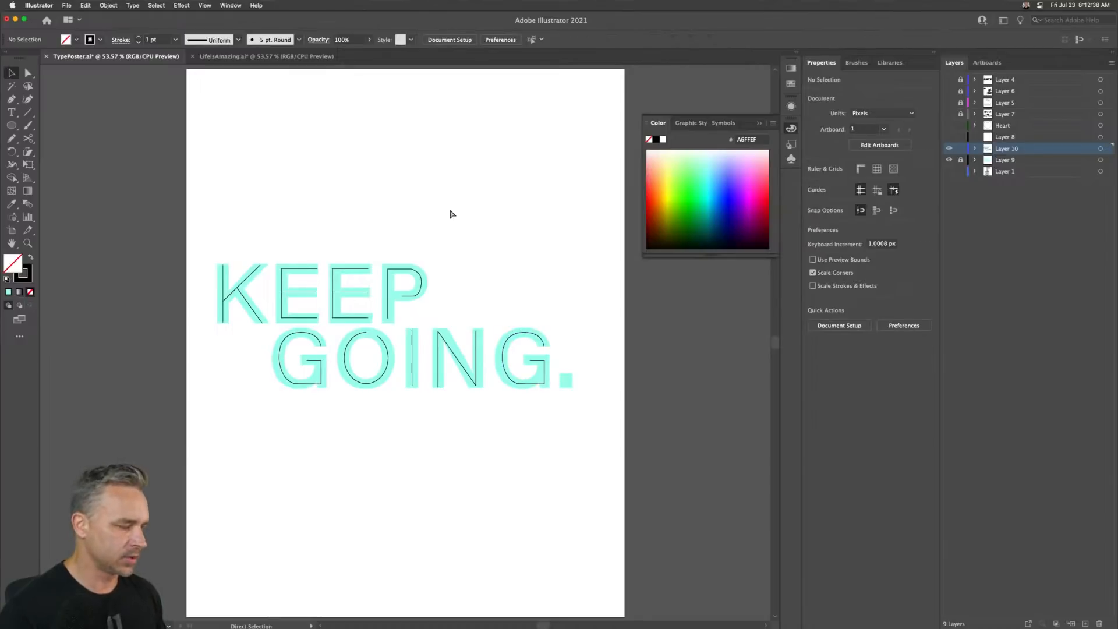
- Switch to black fill with no stroke and draw a horizontal rectangle and a tall rectangle about 16 × 58 px beside the P
{"action": "scroll", "coordinate": [450, 214], "scroll_direction": "up", "scroll_amount": 8}
{"action": "left_click_drag", "start_coordinate": [452, 220], "coordinate": [395, 361]}
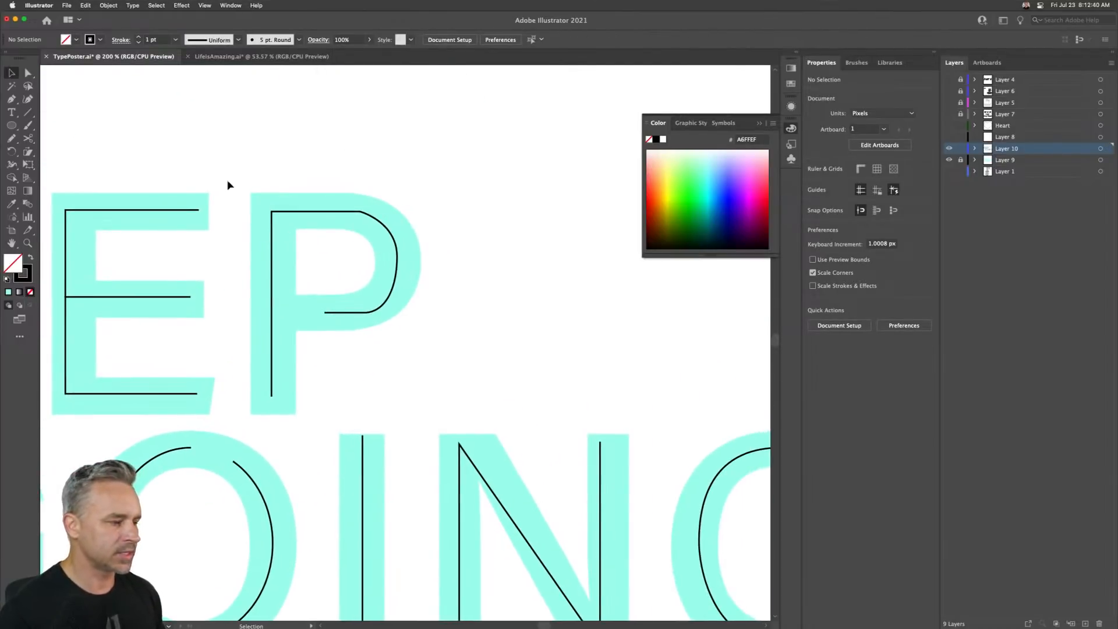
{"action": "left_click", "coordinate": [11, 125]}
{"action": "left_click", "coordinate": [61, 127]}
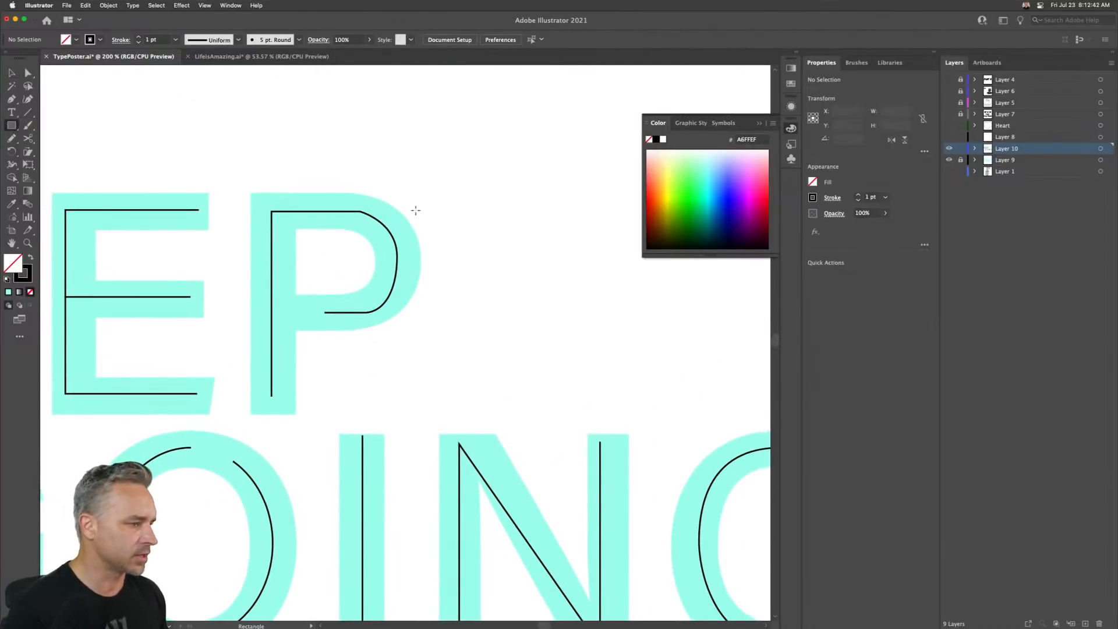
{"action": "left_click", "coordinate": [29, 257]}
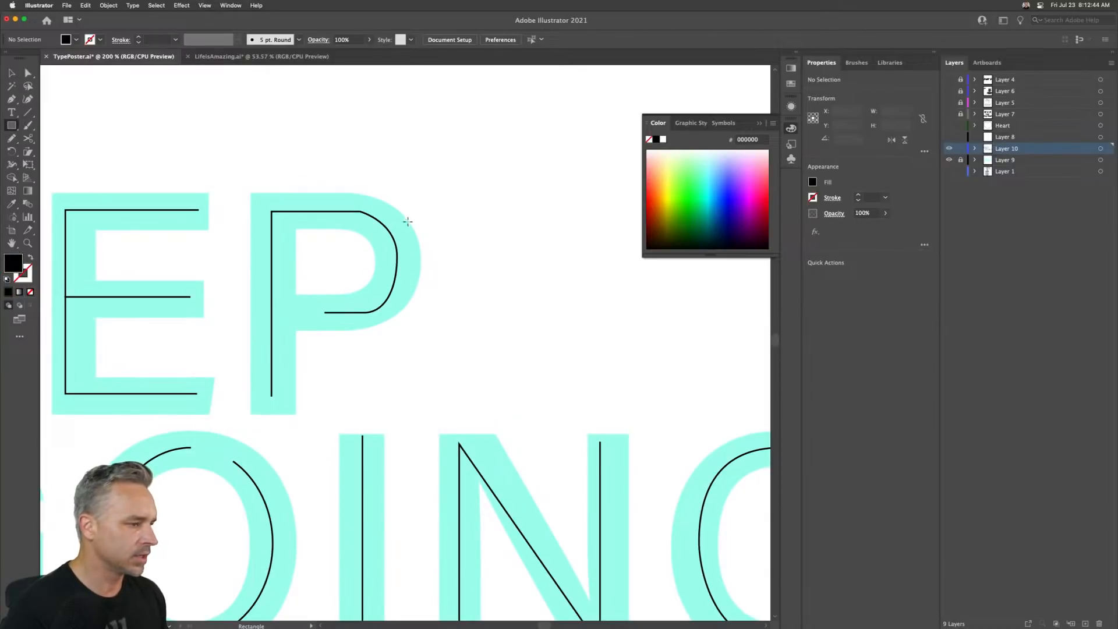
{"action": "mouse_move", "coordinate": [451, 194]}
{"action": "left_mouse_down"}
{"action": "mouse_move", "coordinate": [547, 233]}
{"action": "mouse_move", "coordinate": [525, 230]}
{"action": "left_mouse_up"}
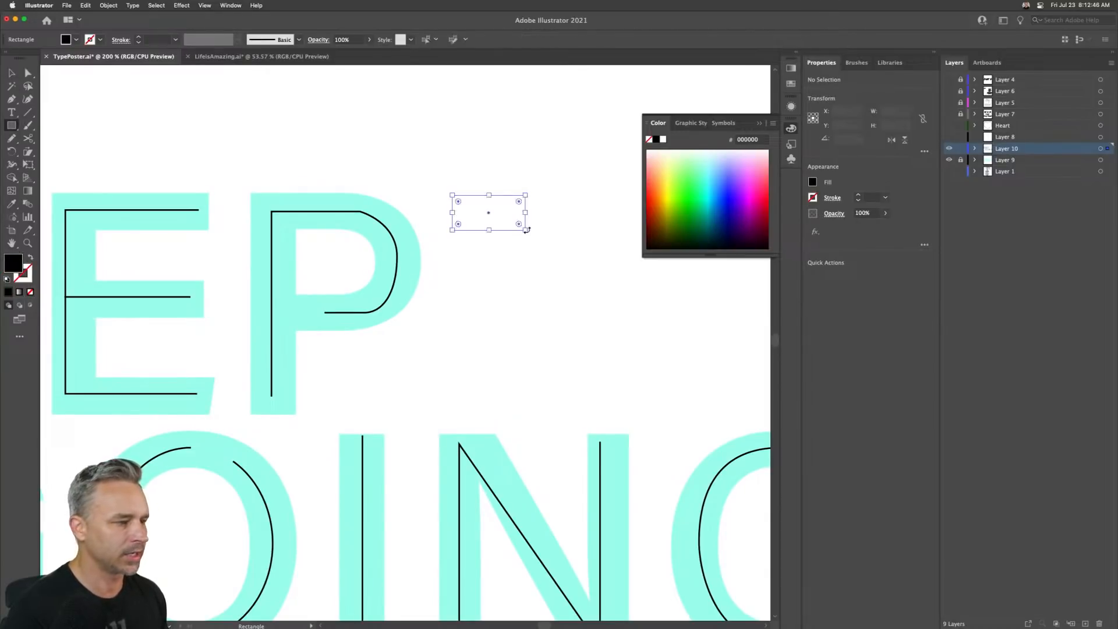
{"action": "left_click_drag", "start_coordinate": [529, 168], "coordinate": [553, 256]}
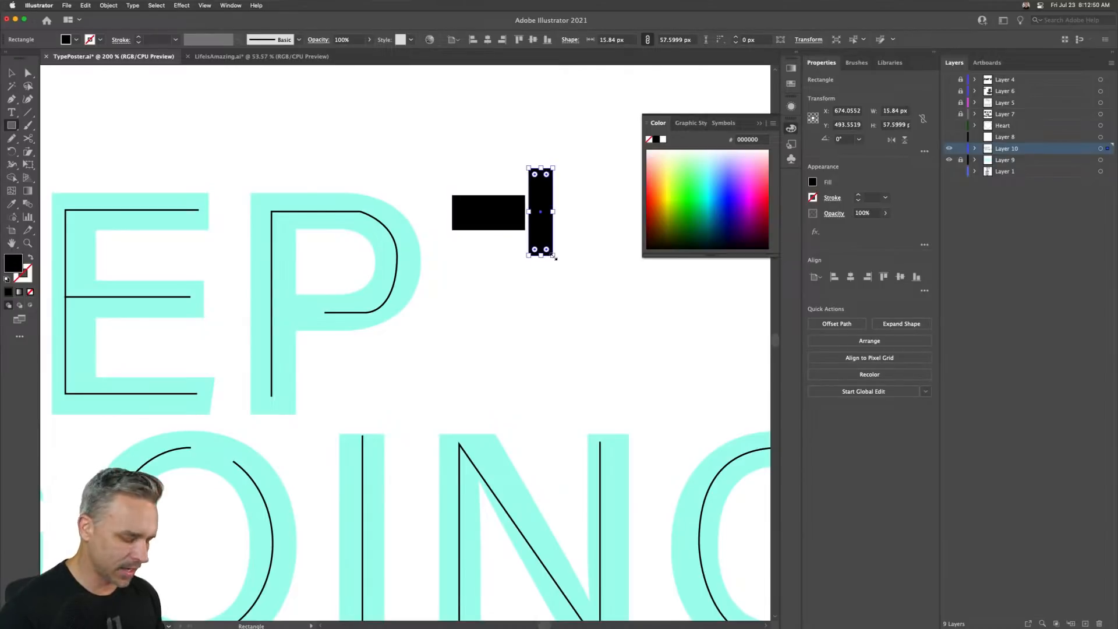
- Create a downward triangle with the Star tool, radii 25 px and 50 px and 3 points, next to the rectangles
{"action": "key", "text": "super+equal"}
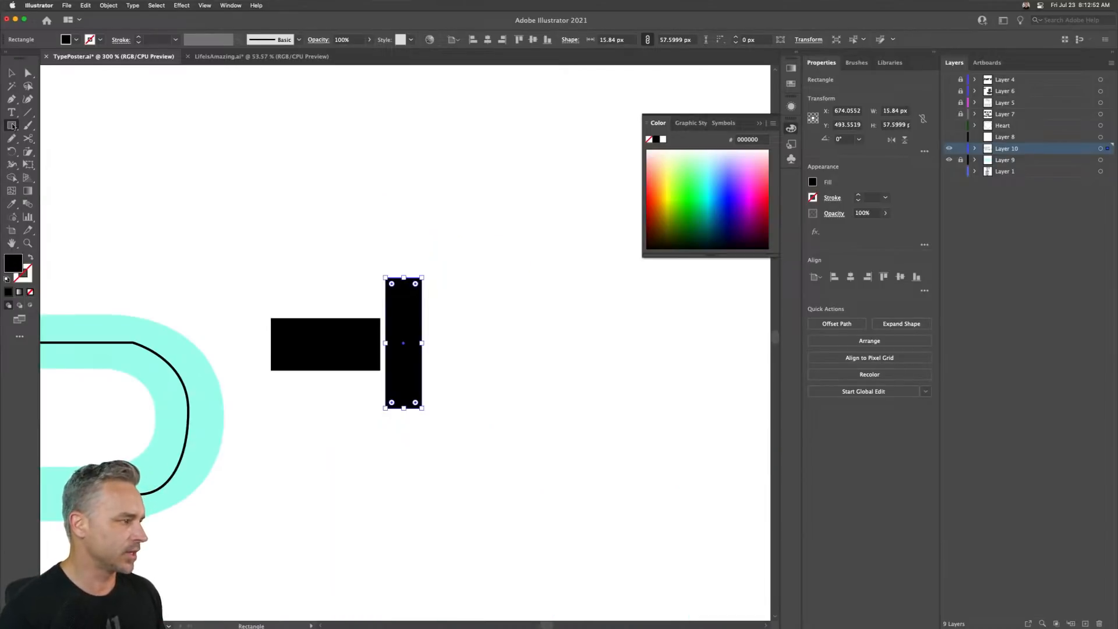
{"action": "left_click_drag", "start_coordinate": [12, 125], "coordinate": [52, 176]}
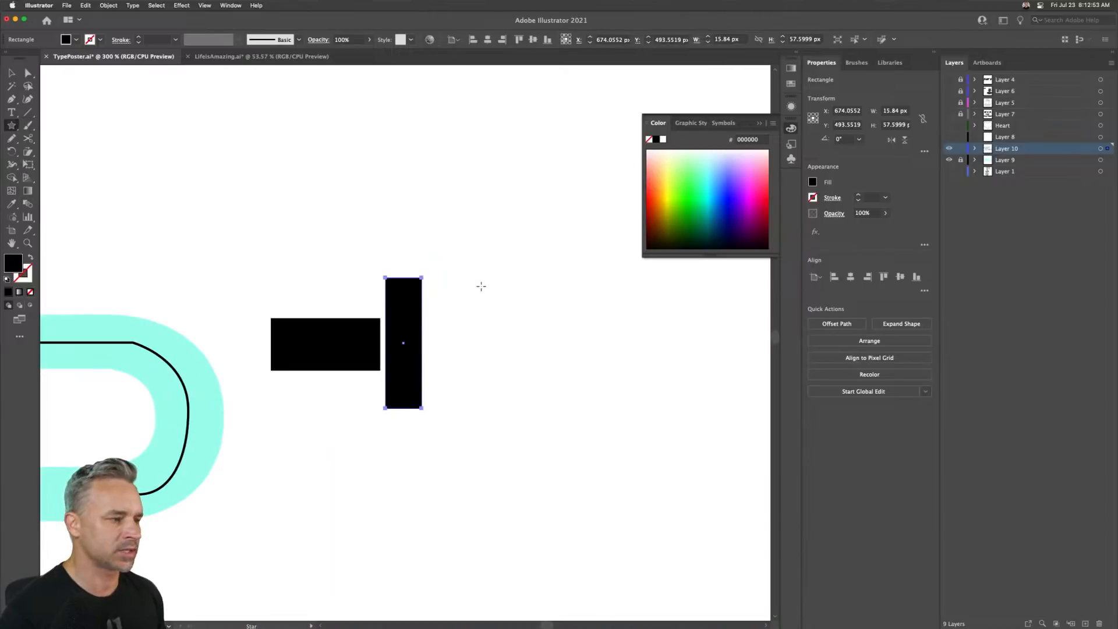
{"action": "left_click", "coordinate": [509, 313]}
{"action": "left_click_drag", "start_coordinate": [350, 167], "coordinate": [528, 280]}
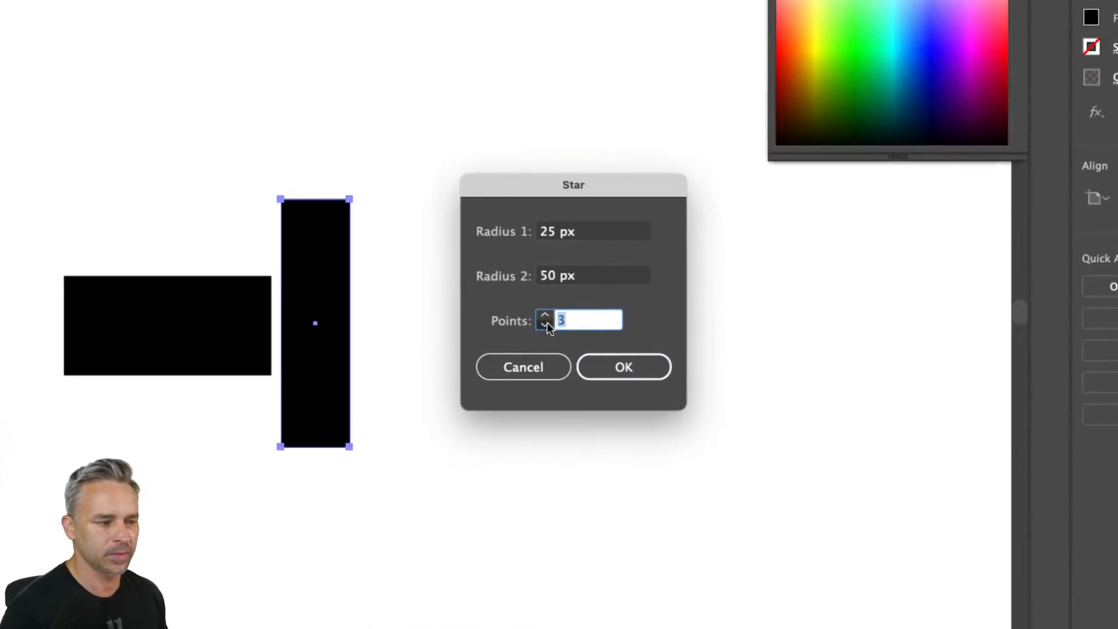
{"action": "left_click", "coordinate": [635, 370]}
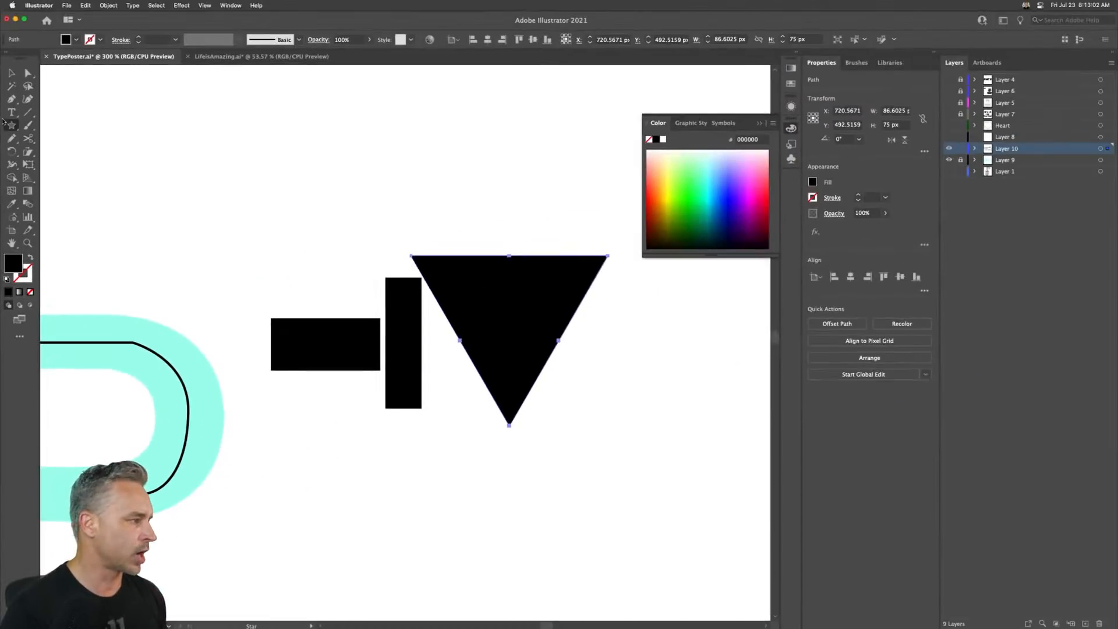
{"action": "key", "text": "v"}
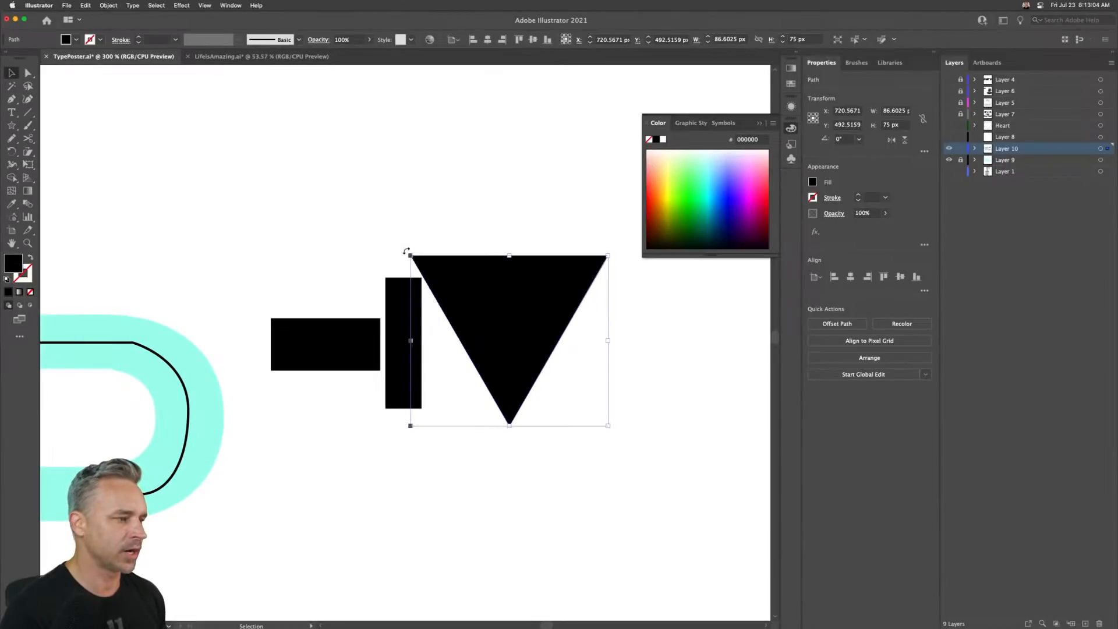
- Rotate the triangle to point right and delete the tall rectangle beside it
{"action": "left_click_drag", "start_coordinate": [410, 251], "coordinate": [384, 370]}
{"action": "left_click", "coordinate": [388, 373]}
{"action": "key", "text": "Delete"}
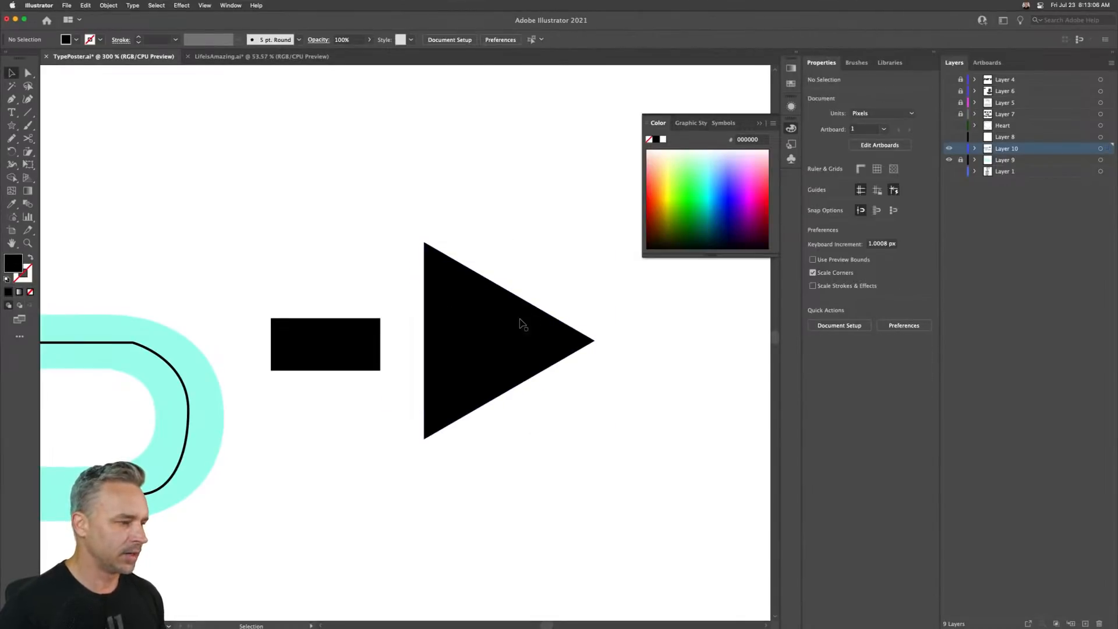
- Scale the right-pointing triangle down to about 75 × 87 px
{"action": "left_click", "coordinate": [519, 320]}
{"action": "left_click_drag", "start_coordinate": [596, 240], "coordinate": [507, 345]}
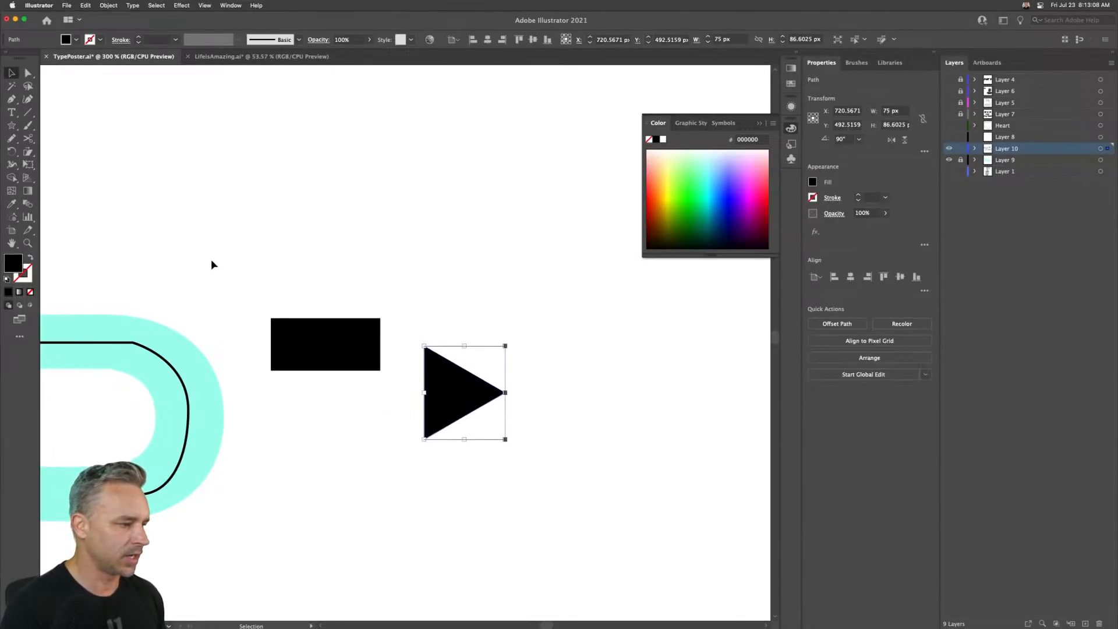
- Move the horizontal rectangle up against the triangle and align the two shapes vertically on their centres
{"action": "left_click_drag", "start_coordinate": [241, 258], "coordinate": [519, 437]}
{"action": "left_click", "coordinate": [364, 290]}
{"action": "left_click_drag", "start_coordinate": [354, 339], "coordinate": [395, 388]}
{"action": "left_click_drag", "start_coordinate": [459, 456], "coordinate": [458, 456]}
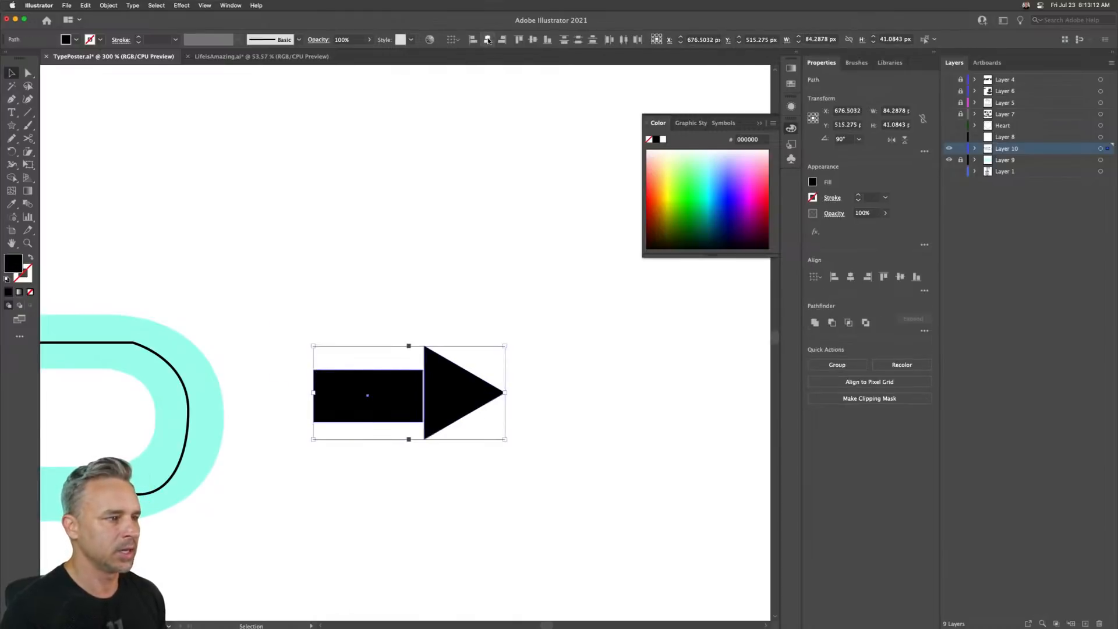
{"action": "left_click", "coordinate": [533, 40]}
- Nudge the rectangle right so it overlaps the triangle's base, forming an arrow
{"action": "left_click", "coordinate": [354, 306]}
{"action": "left_click", "coordinate": [334, 402]}
{"action": "key", "text": "Right"}
{"action": "key", "text": "Right"}
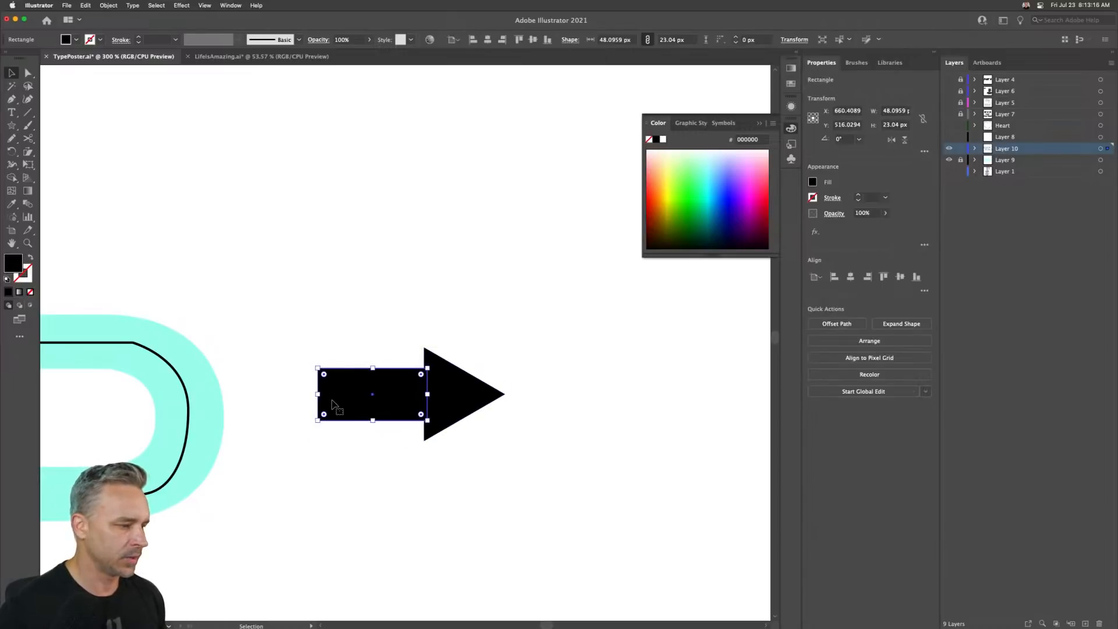
{"action": "left_click", "coordinate": [336, 278]}
{"action": "left_click", "coordinate": [336, 281]}
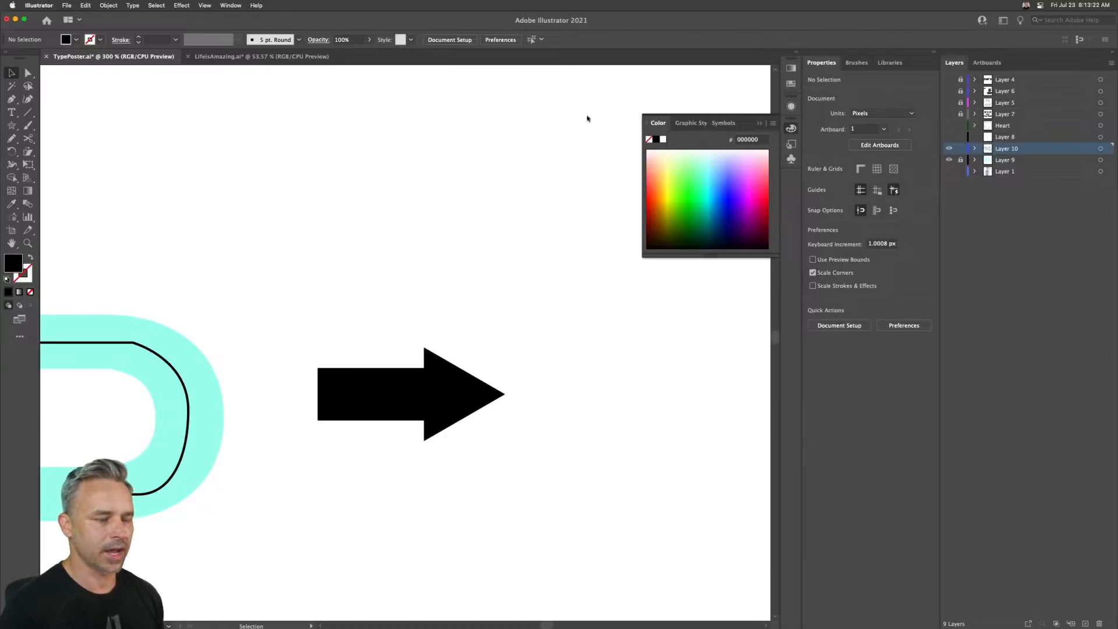
- Create a new Pattern Brush from the arrow's rectangle
{"action": "left_click", "coordinate": [759, 122]}
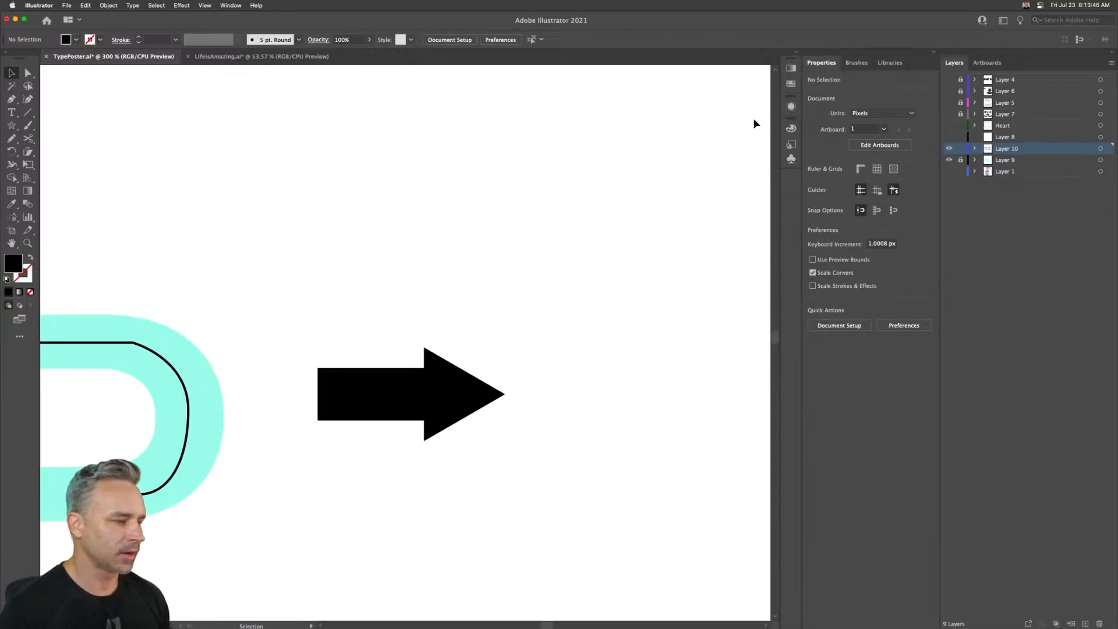
{"action": "left_click", "coordinate": [879, 64]}
{"action": "left_click", "coordinate": [826, 66]}
{"action": "left_click", "coordinate": [859, 63]}
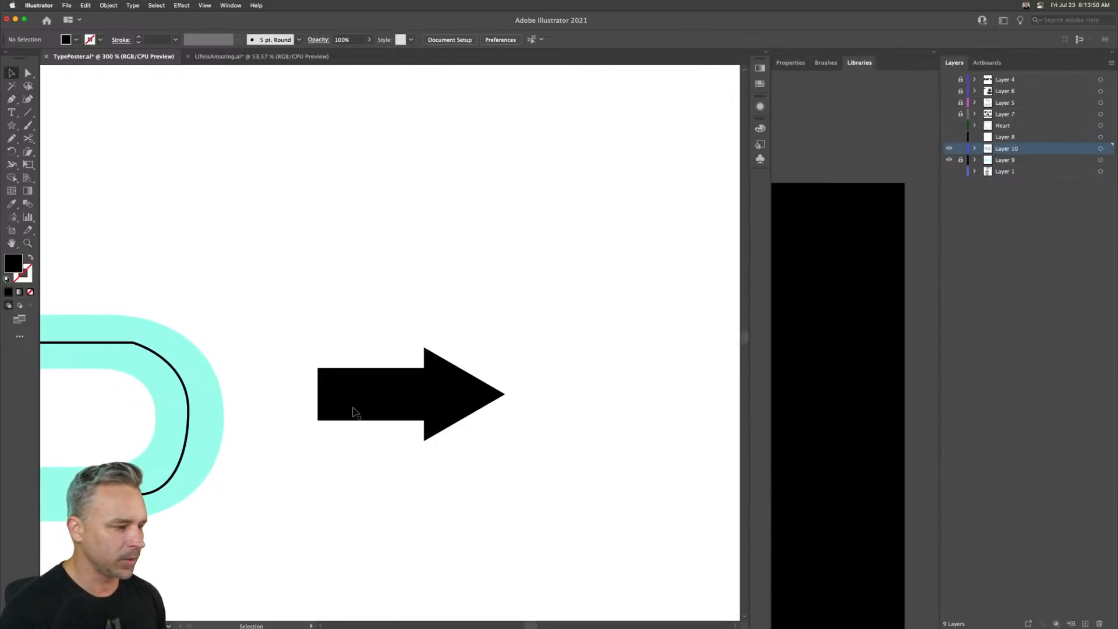
{"action": "left_click", "coordinate": [353, 409]}
{"action": "left_click", "coordinate": [822, 63]}
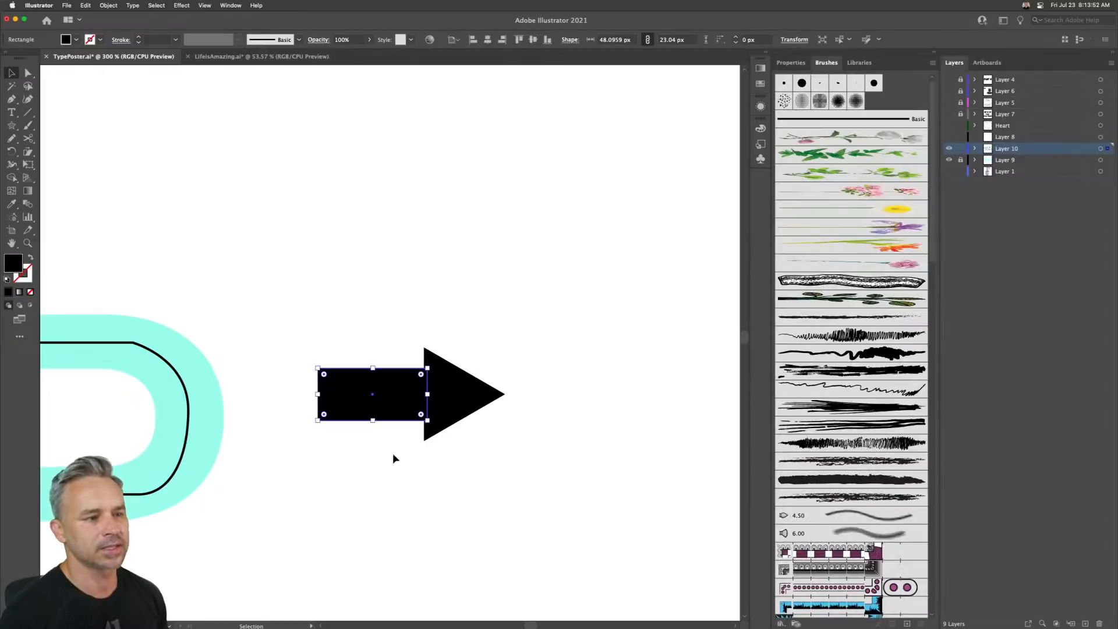
{"action": "left_click_drag", "start_coordinate": [362, 386], "coordinate": [796, 563]}
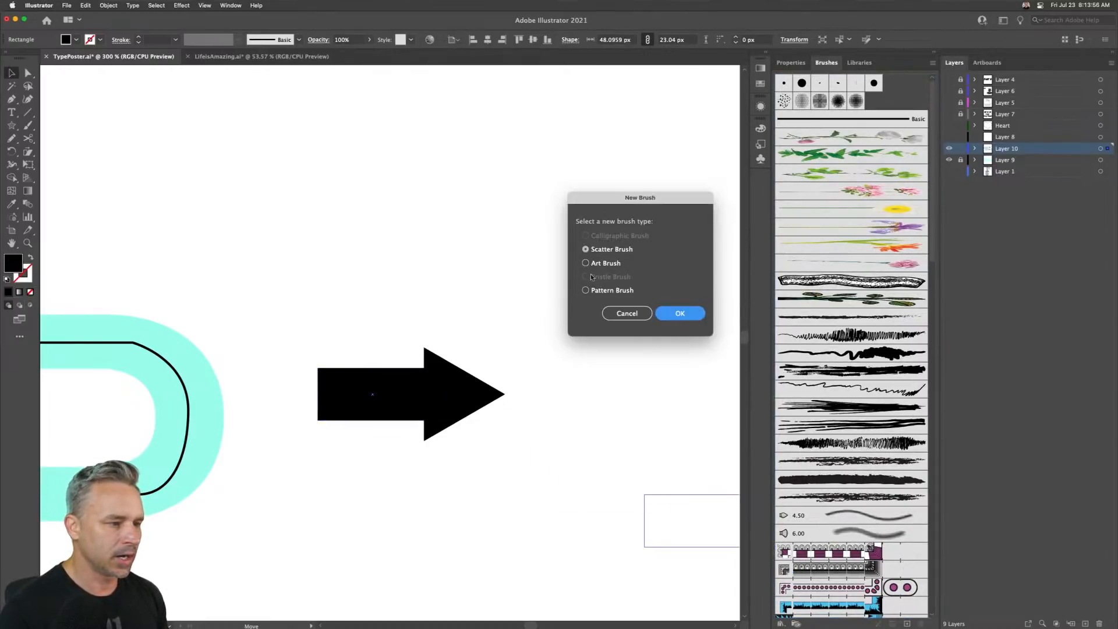
{"action": "left_click", "coordinate": [597, 291]}
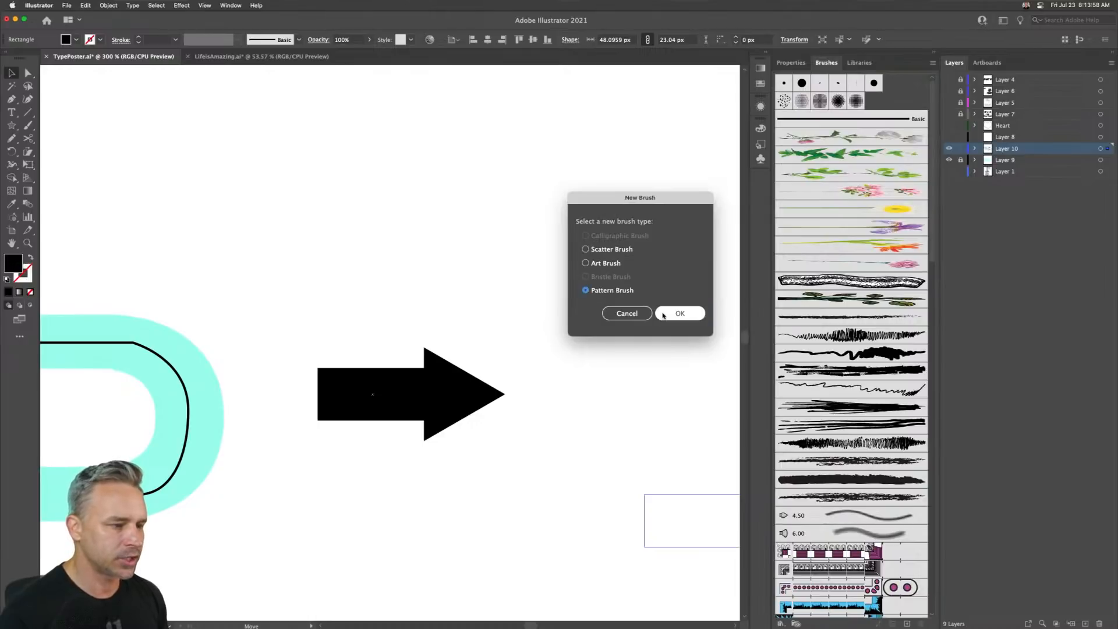
{"action": "left_click", "coordinate": [677, 313]}
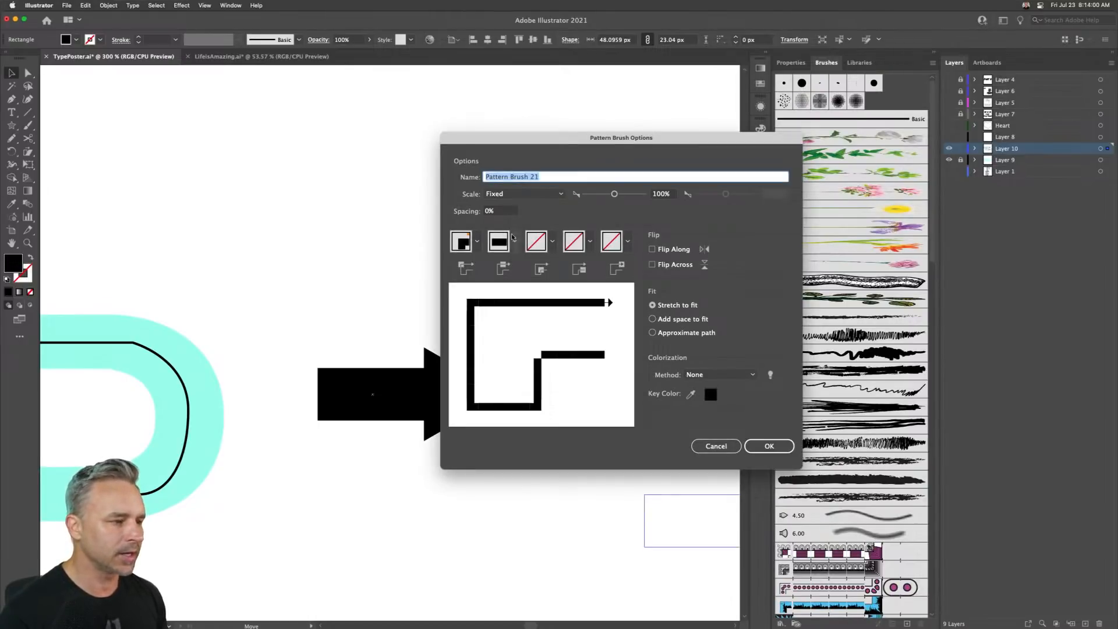
- Set the pattern brush's outer corner tile to Auto-Centered and confirm the brush options
{"action": "left_click", "coordinate": [552, 242]}
{"action": "left_click", "coordinate": [553, 244]}
{"action": "left_click", "coordinate": [553, 244]}
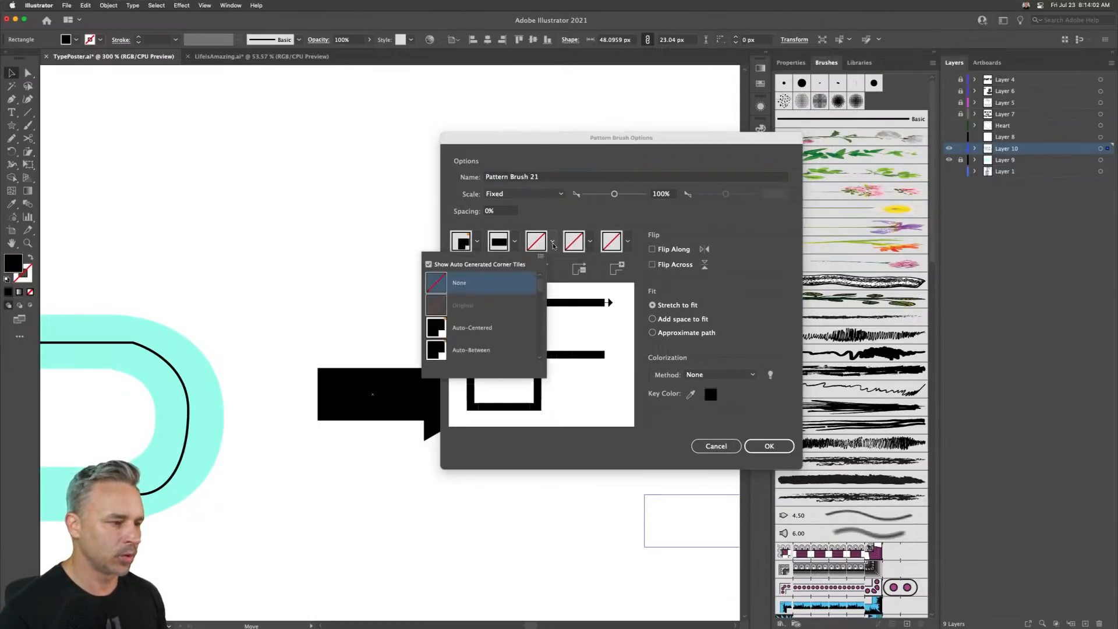
{"action": "left_click", "coordinate": [478, 336]}
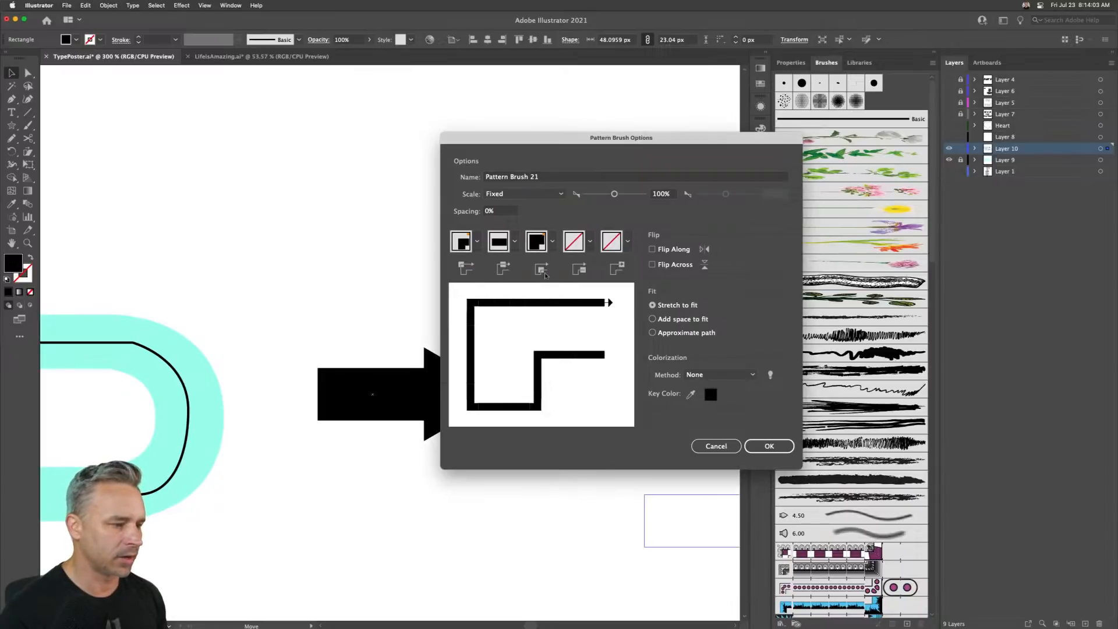
{"action": "left_click", "coordinate": [590, 242]}
{"action": "scroll", "coordinate": [520, 320], "scroll_direction": "down", "scroll_amount": 5}
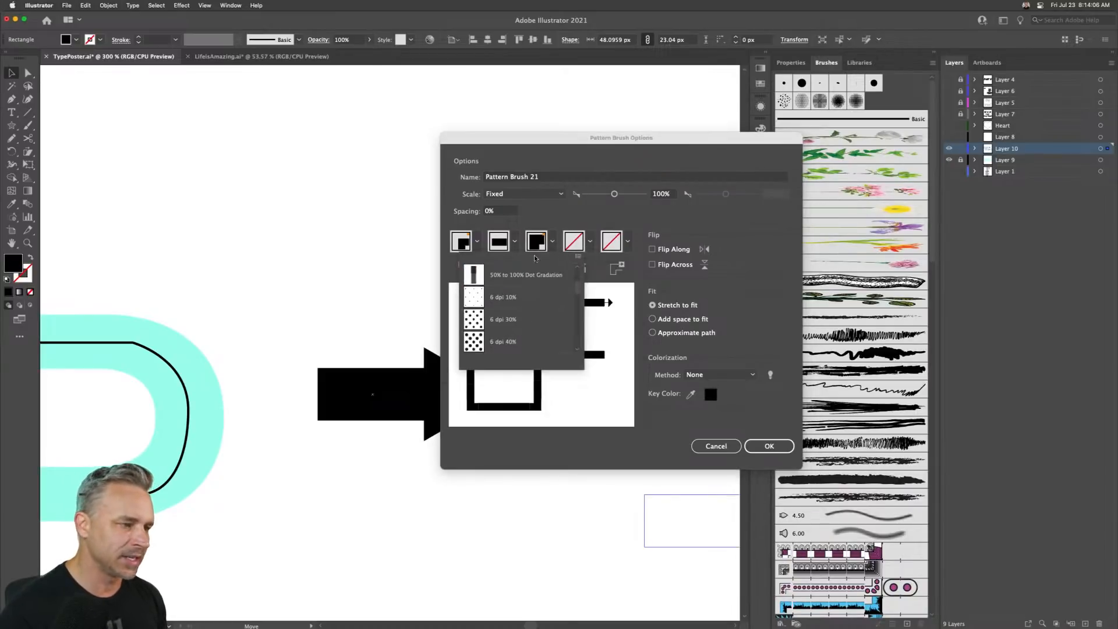
{"action": "left_click", "coordinate": [537, 224]}
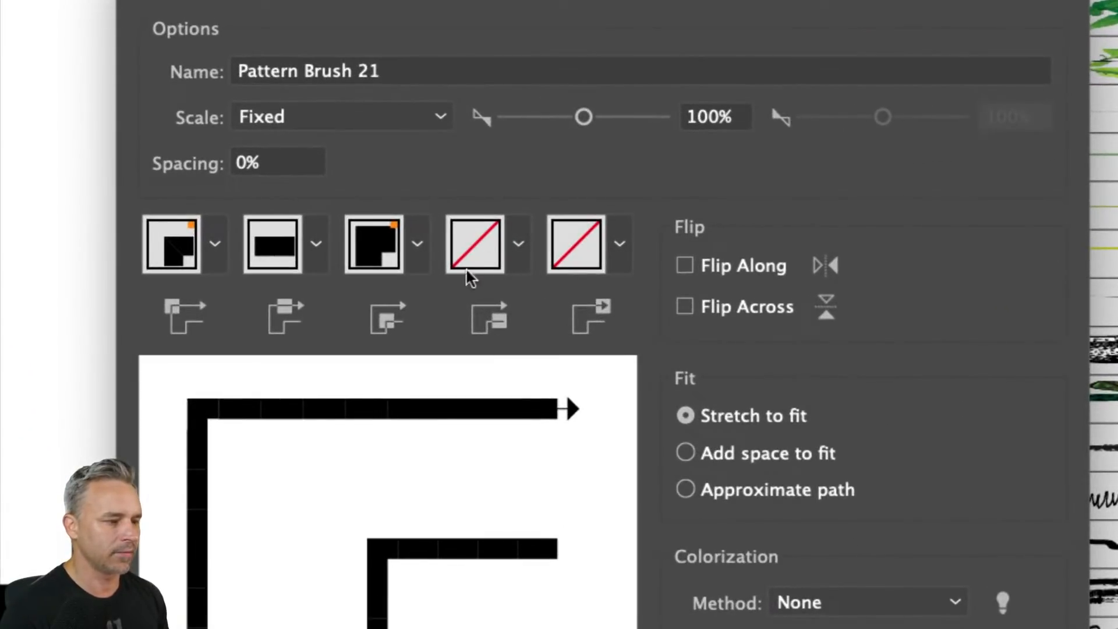
{"action": "left_click", "coordinate": [617, 244]}
{"action": "left_click", "coordinate": [616, 248]}
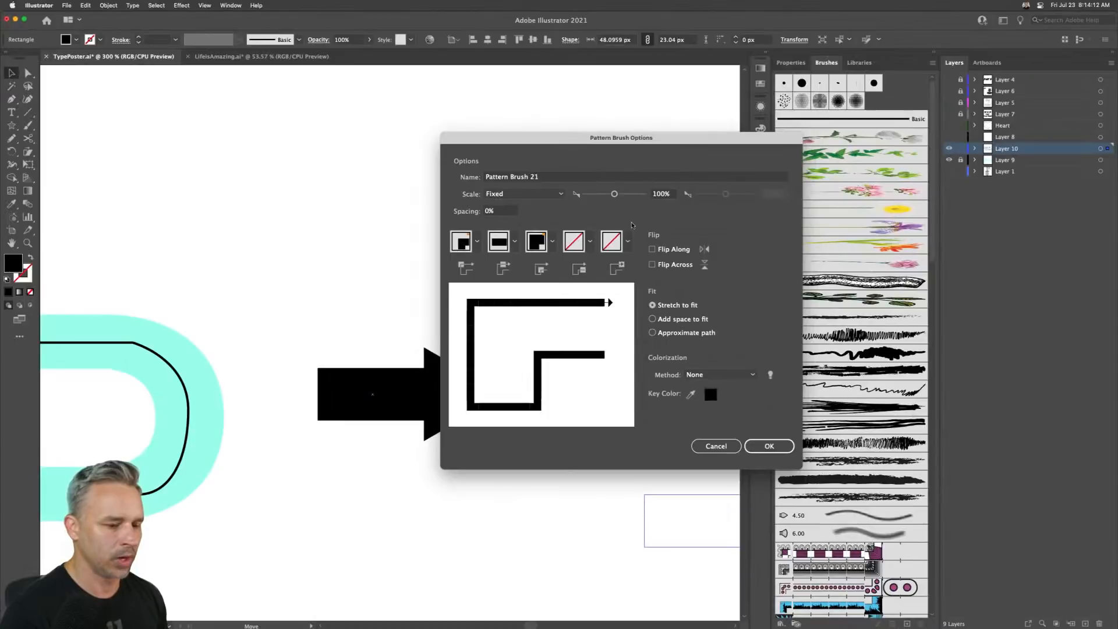
{"action": "left_click", "coordinate": [746, 444]}
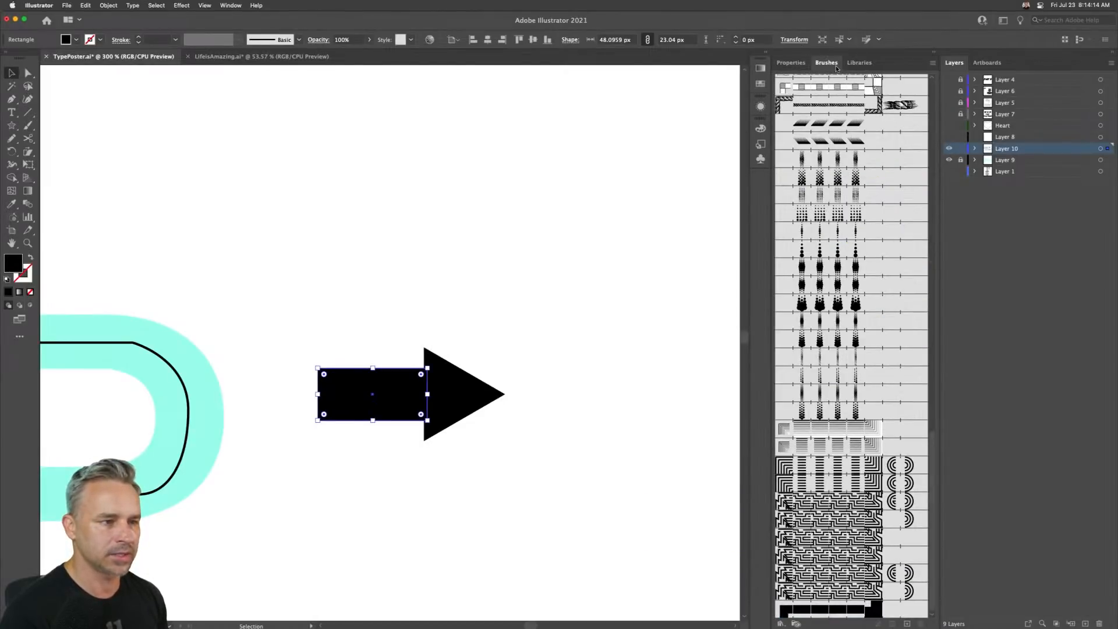
- Add the triangle to the swatches as a new pattern swatch
{"action": "left_click", "coordinate": [859, 63]}
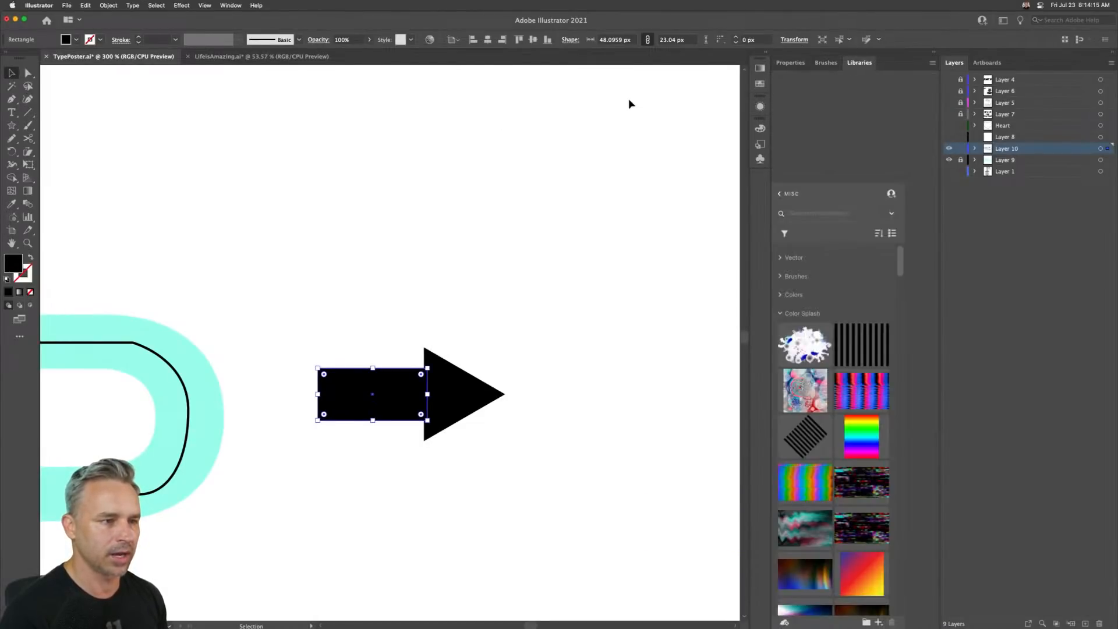
{"action": "left_click", "coordinate": [763, 55]}
{"action": "left_click", "coordinate": [826, 63]}
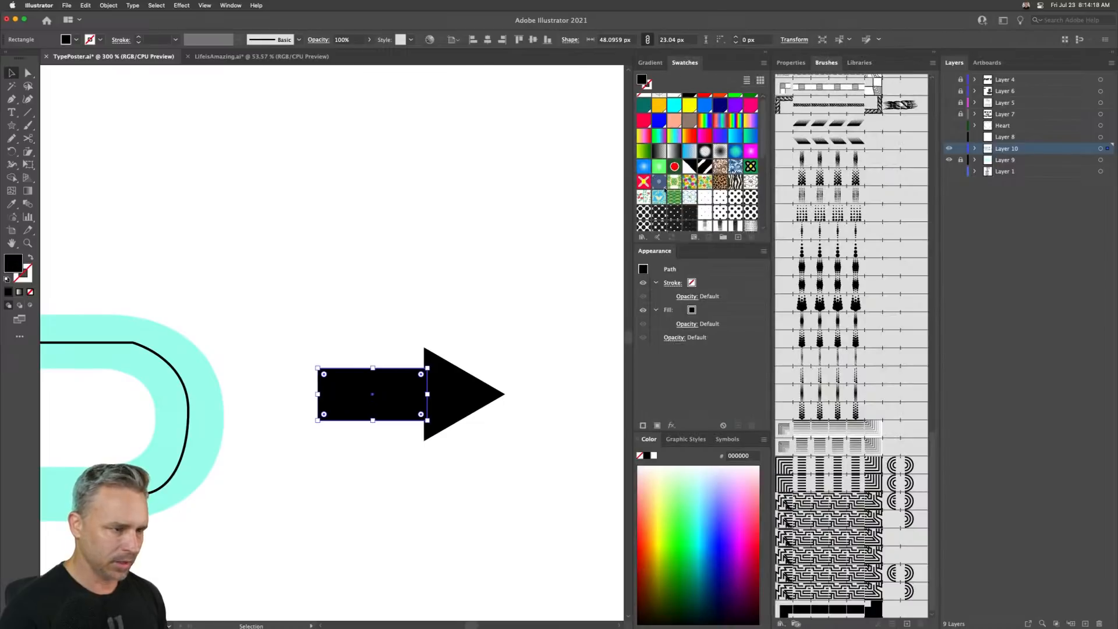
{"action": "scroll", "coordinate": [665, 189], "scroll_direction": "down", "scroll_amount": 5}
{"action": "left_click", "coordinate": [431, 222]}
{"action": "left_click", "coordinate": [451, 398]}
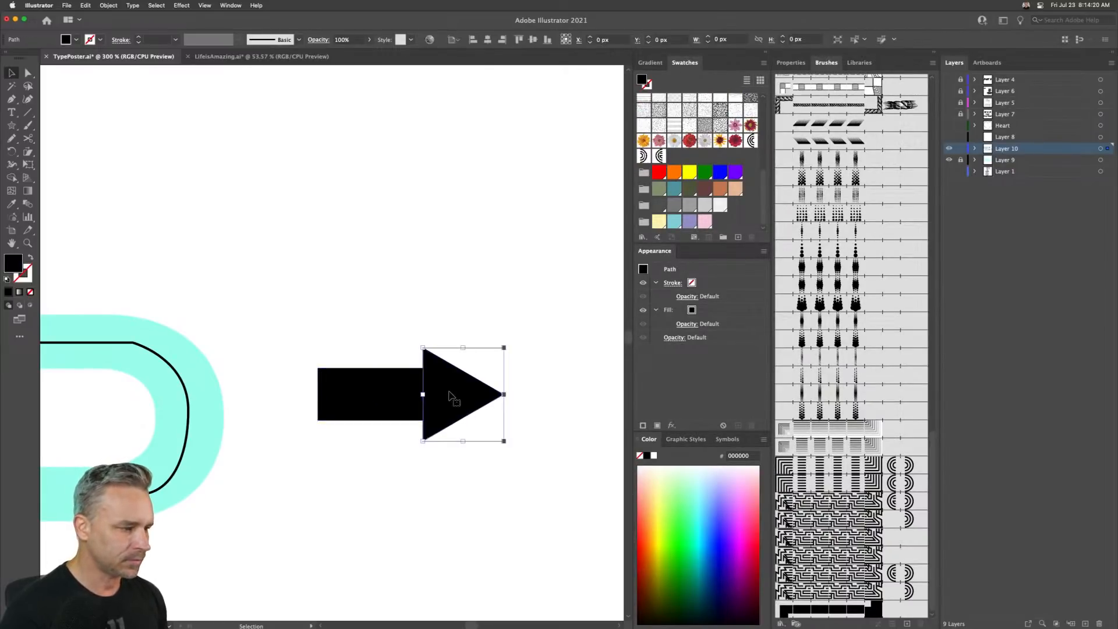
{"action": "left_click_drag", "start_coordinate": [505, 395], "coordinate": [686, 155]}
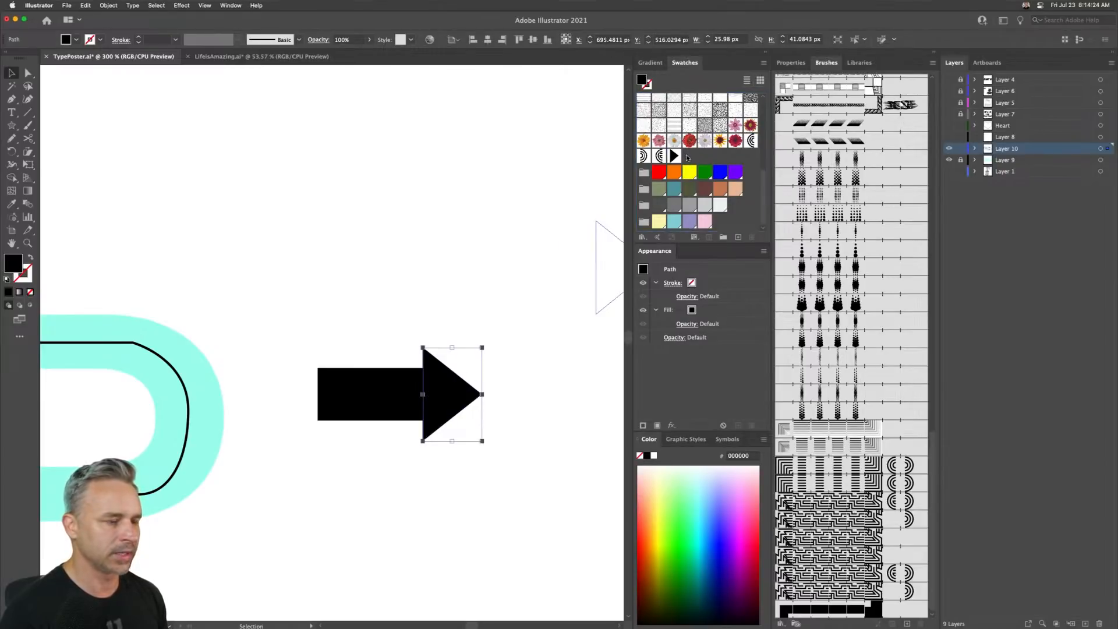
- Rename the triangle pattern swatch Arrow1 and finish pattern editing
{"action": "left_click", "coordinate": [675, 156]}
{"action": "double_click", "coordinate": [675, 156]}
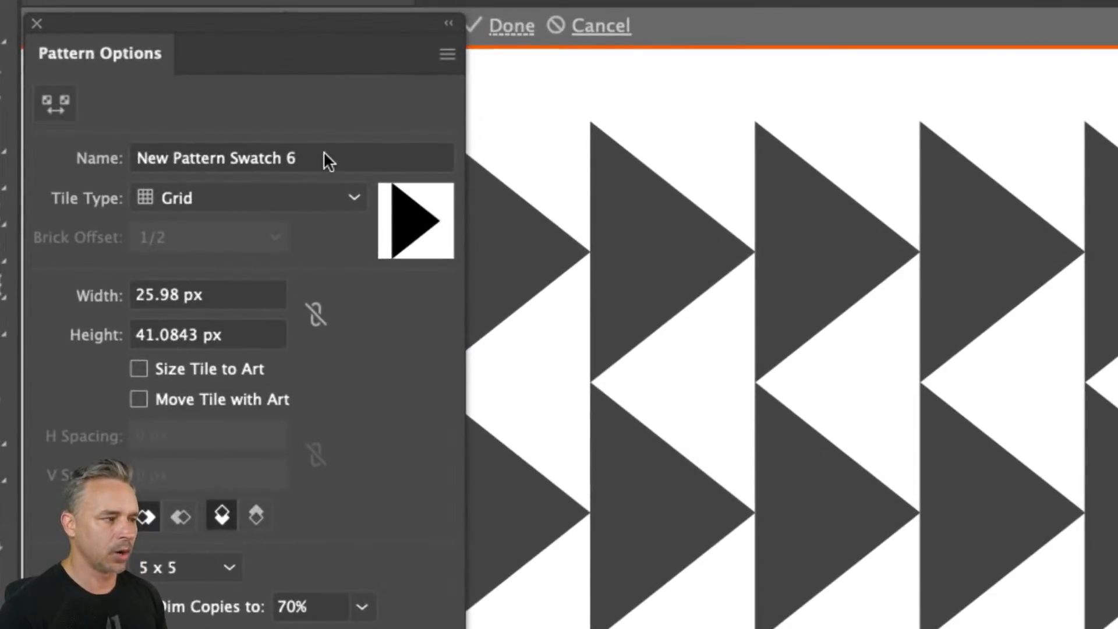
{"action": "left_click", "coordinate": [323, 155]}
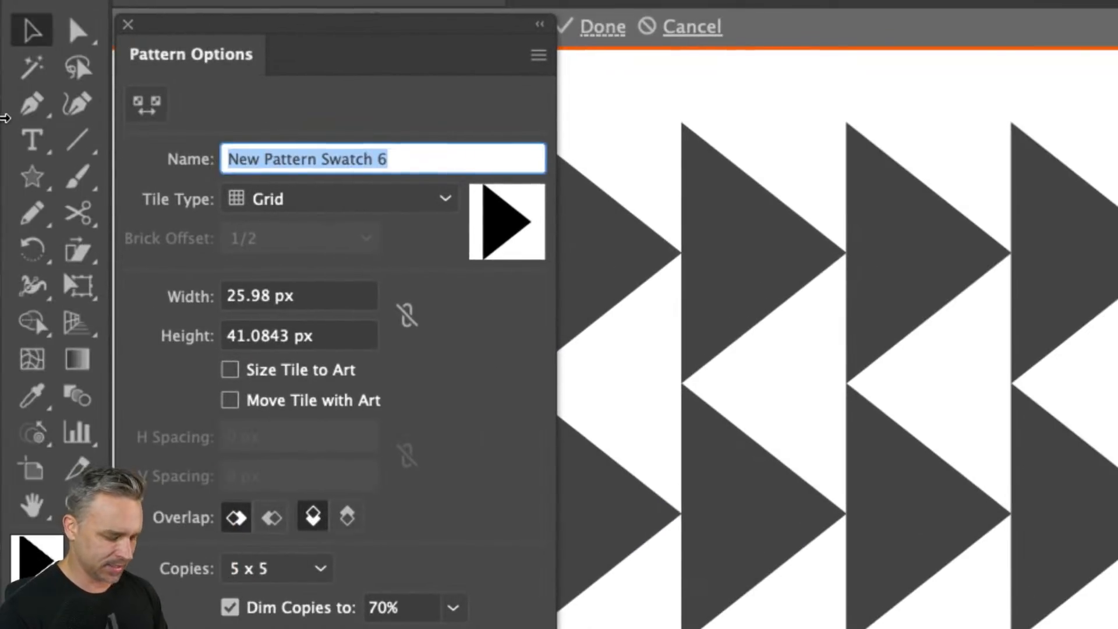
{"action": "type", "text": "Arrow1"}
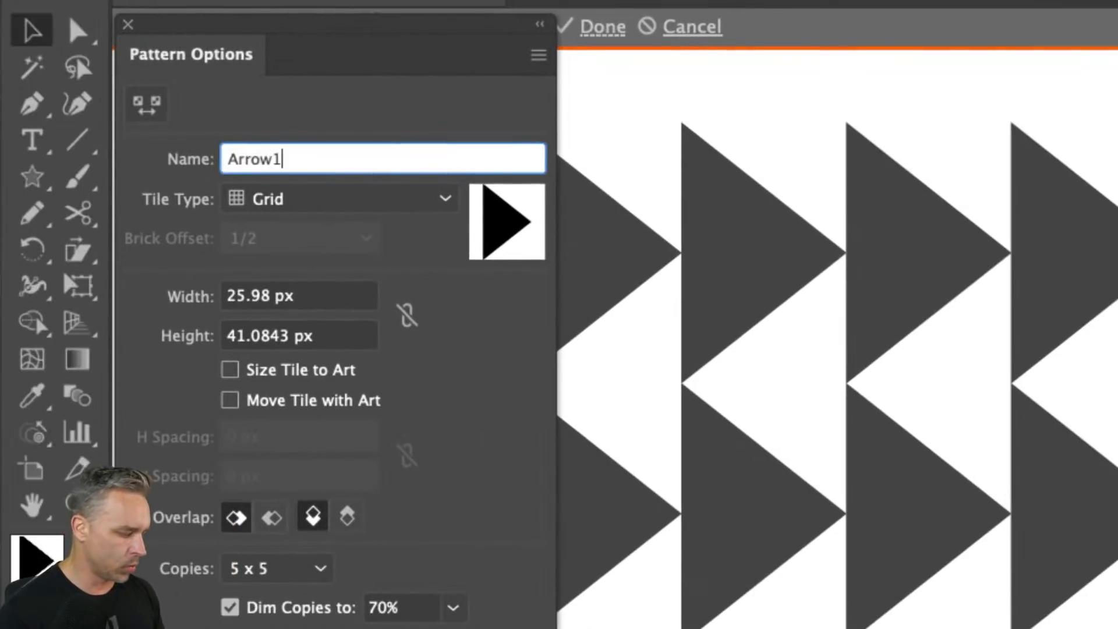
{"action": "key", "text": "Return"}
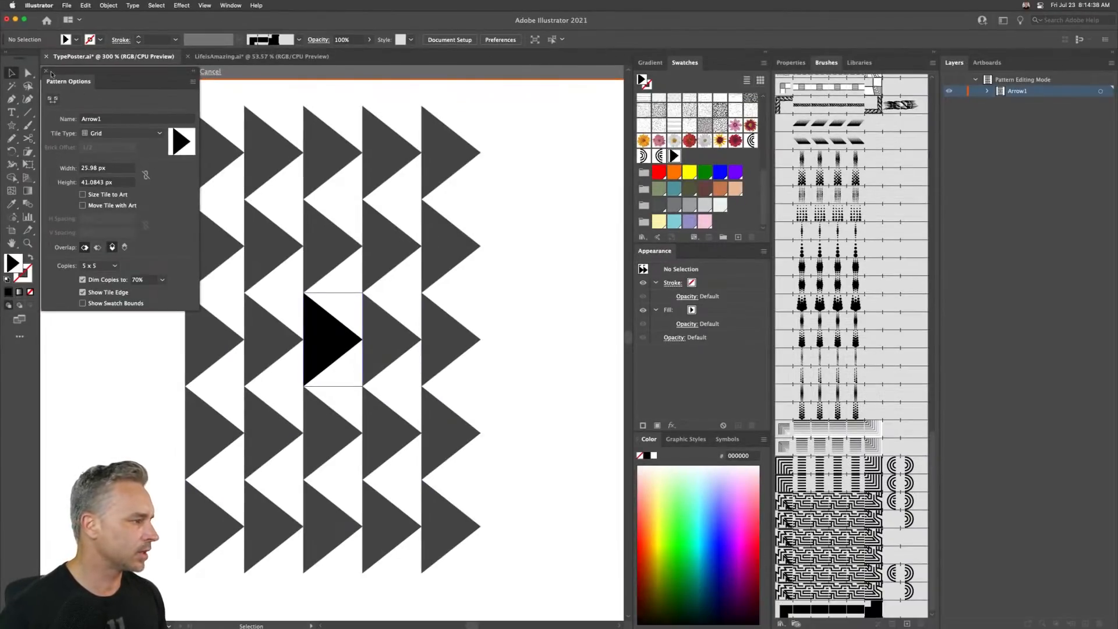
{"action": "left_click", "coordinate": [46, 73]}
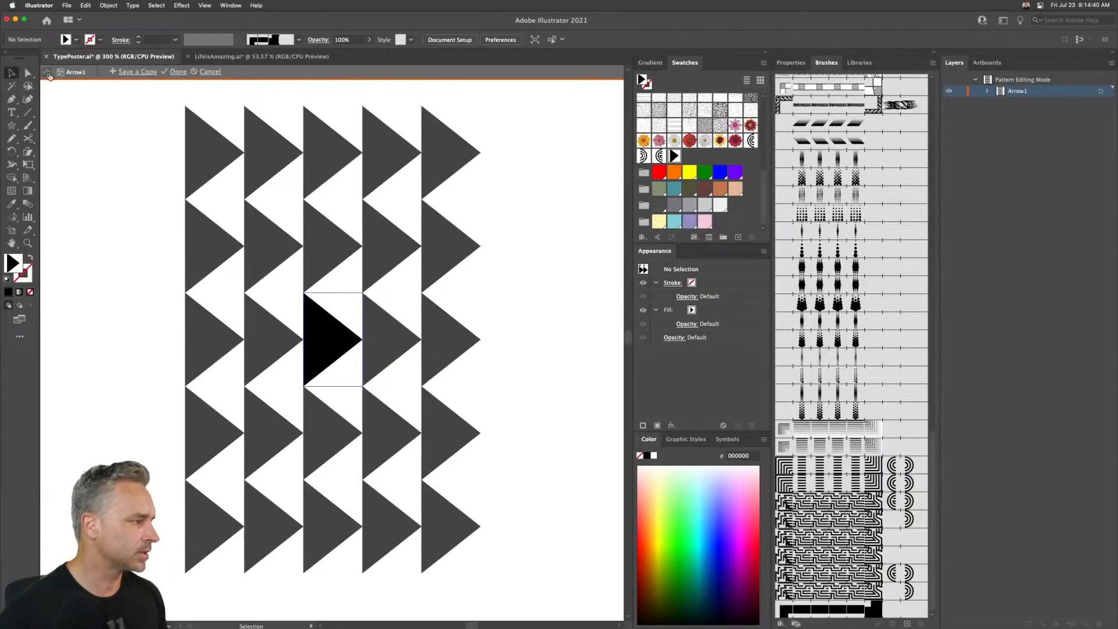
{"action": "left_click", "coordinate": [174, 72]}
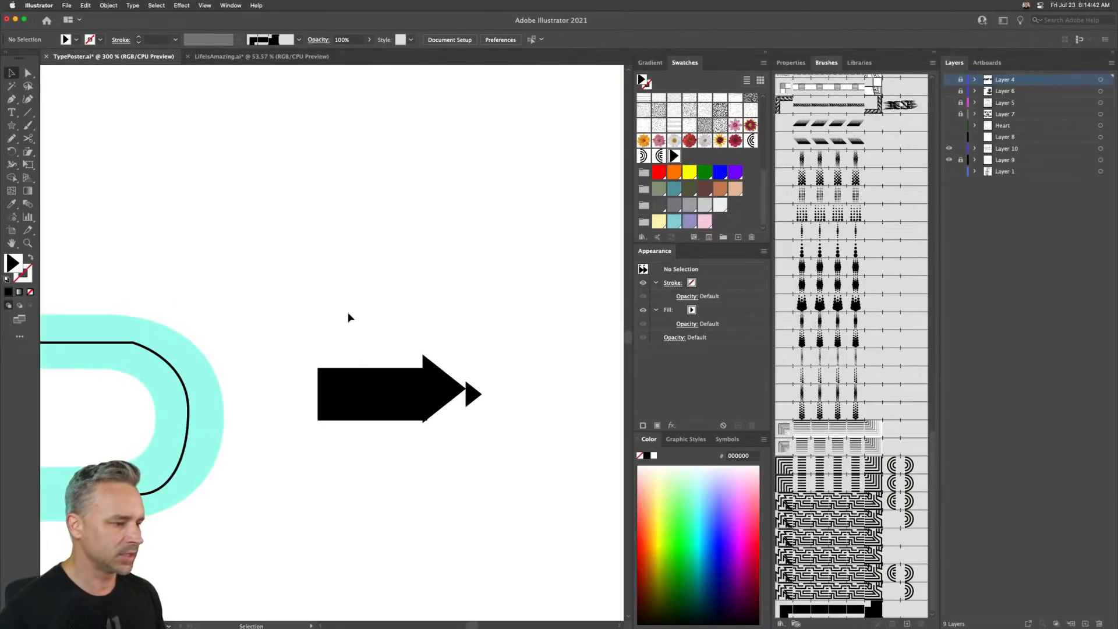
{"action": "left_click", "coordinate": [474, 398]}
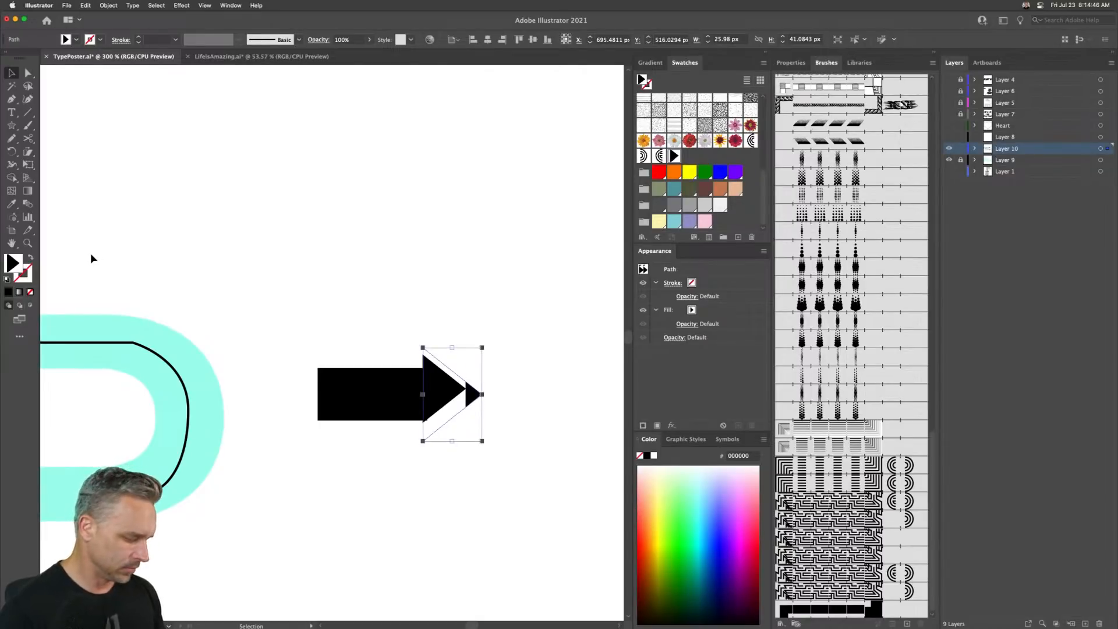
{"action": "key", "text": "shift+super+F8"}
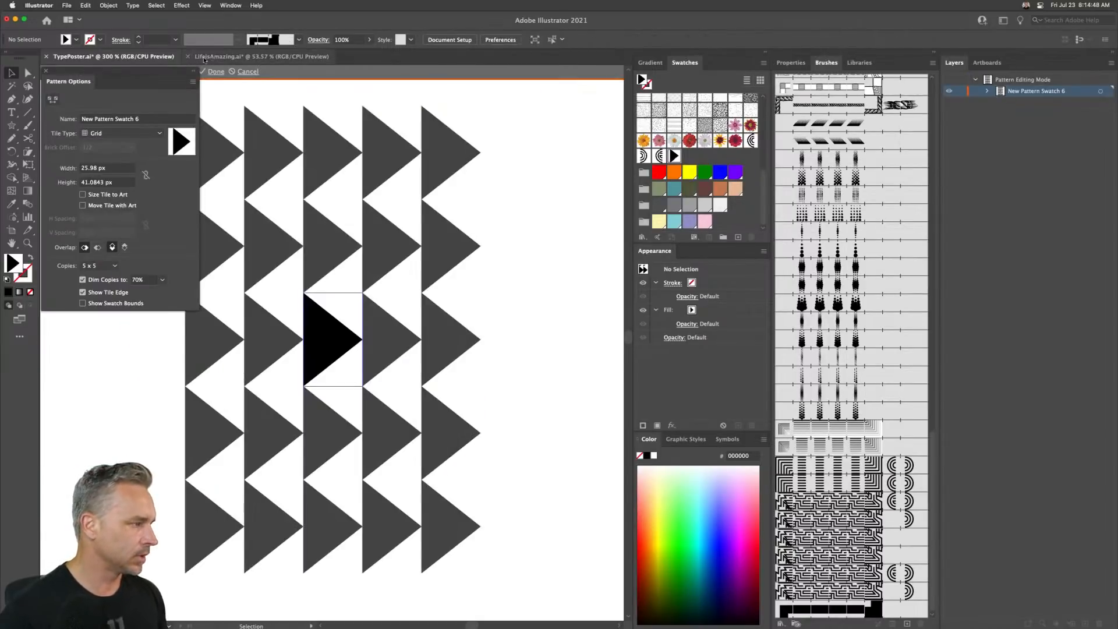
{"action": "left_click", "coordinate": [212, 72]}
- Set the triangle's fill back to solid black
{"action": "left_click", "coordinate": [453, 391]}
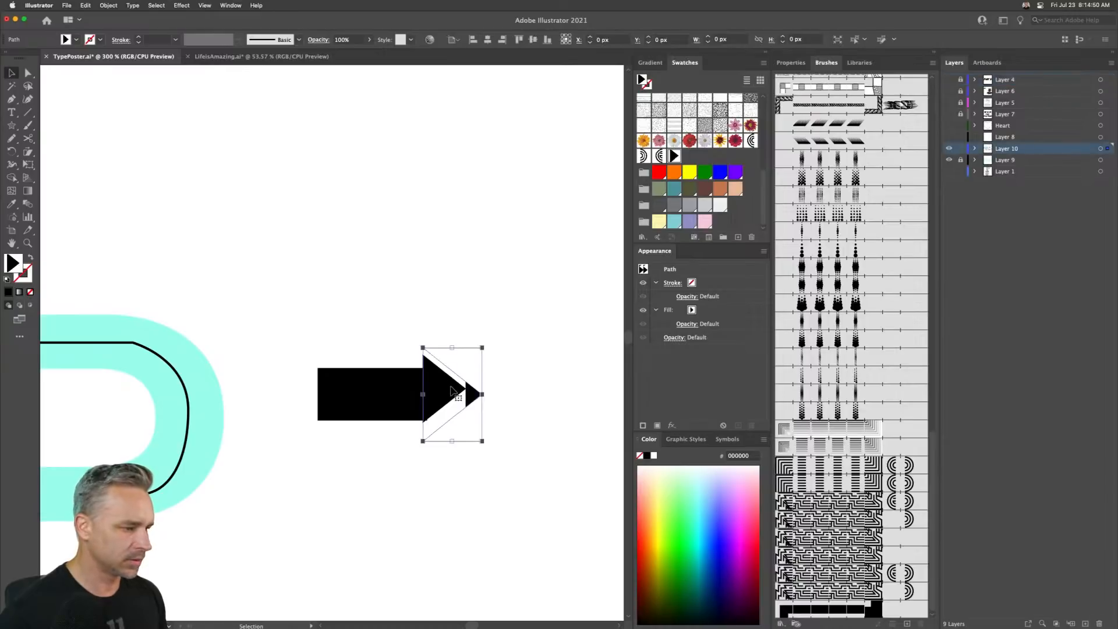
{"action": "scroll", "coordinate": [707, 150], "scroll_direction": "up", "scroll_amount": 5}
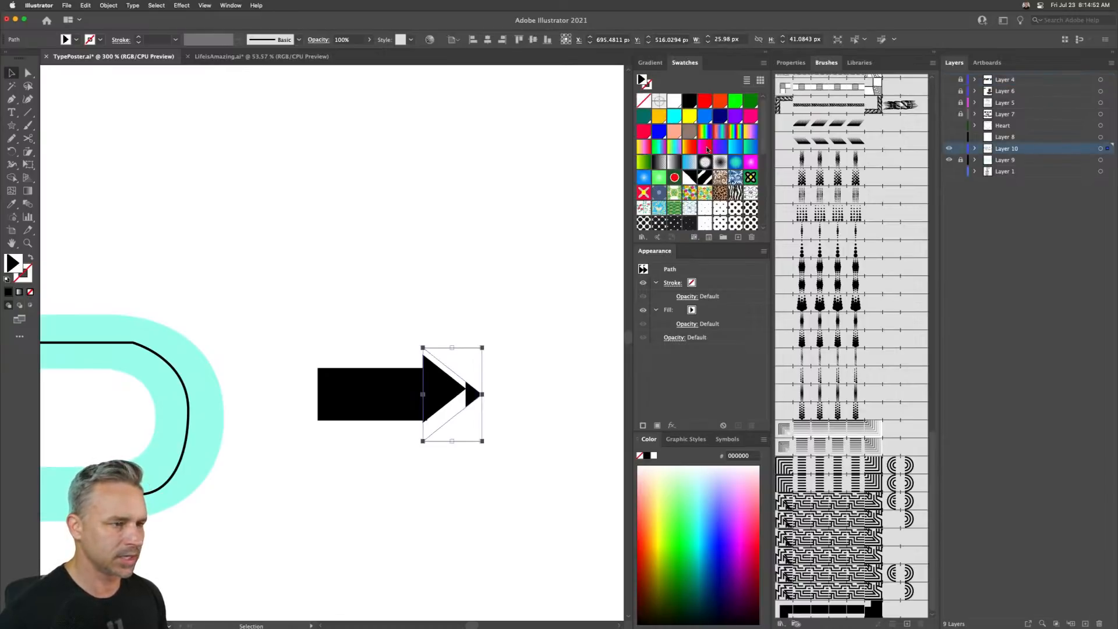
{"action": "left_click", "coordinate": [689, 101]}
{"action": "left_click", "coordinate": [428, 285]}
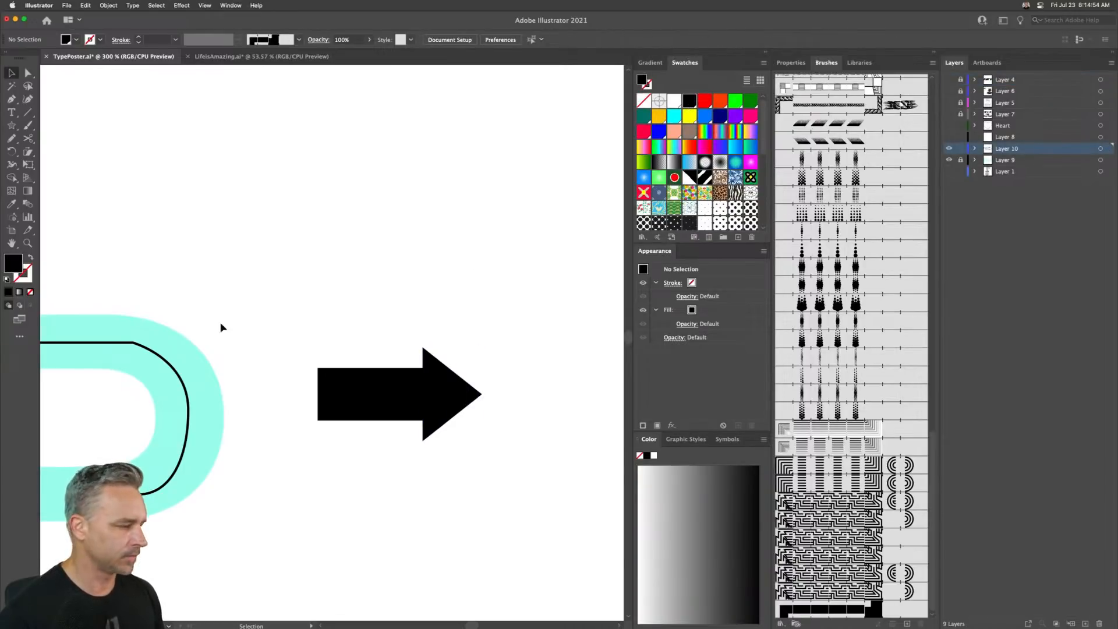
- Select the traced K lines and apply the pattern brush to them
{"action": "left_click_drag", "start_coordinate": [158, 284], "coordinate": [542, 232]}
{"action": "left_click_drag", "start_coordinate": [192, 239], "coordinate": [619, 228]}
{"action": "left_click_drag", "start_coordinate": [87, 252], "coordinate": [391, 213]}
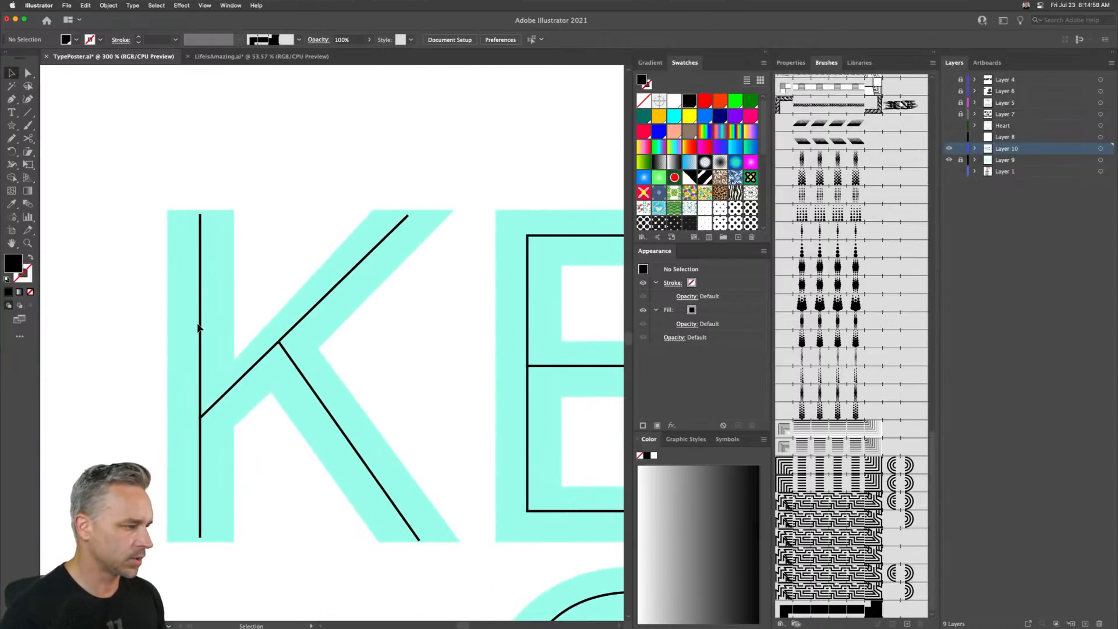
{"action": "left_click", "coordinate": [950, 149]}
{"action": "left_click", "coordinate": [949, 148]}
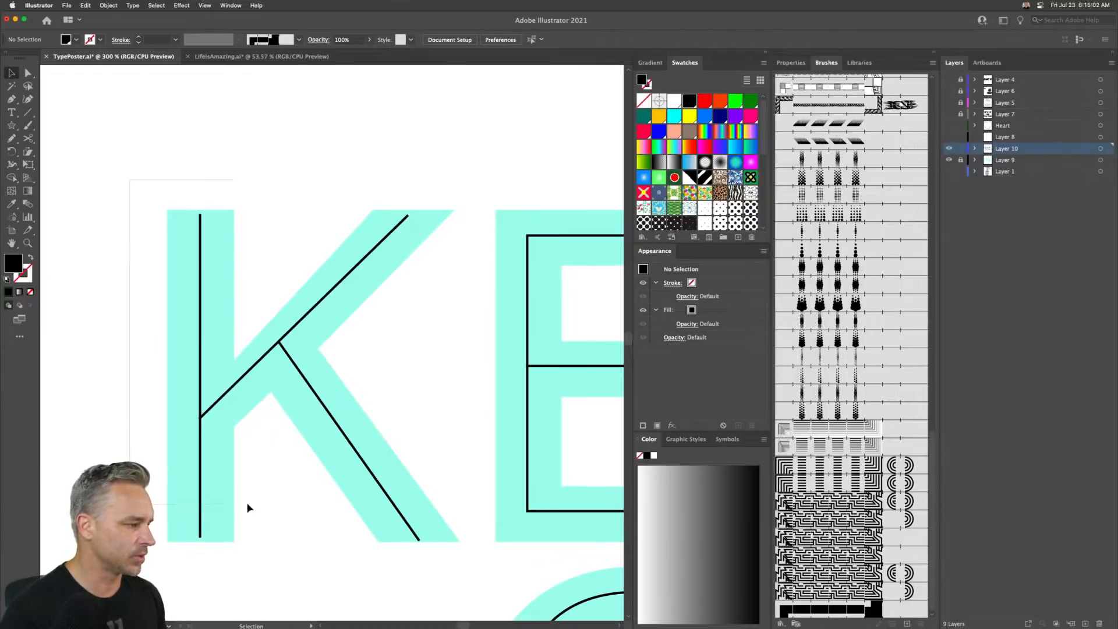
{"action": "left_click_drag", "start_coordinate": [247, 508], "coordinate": [329, 498]}
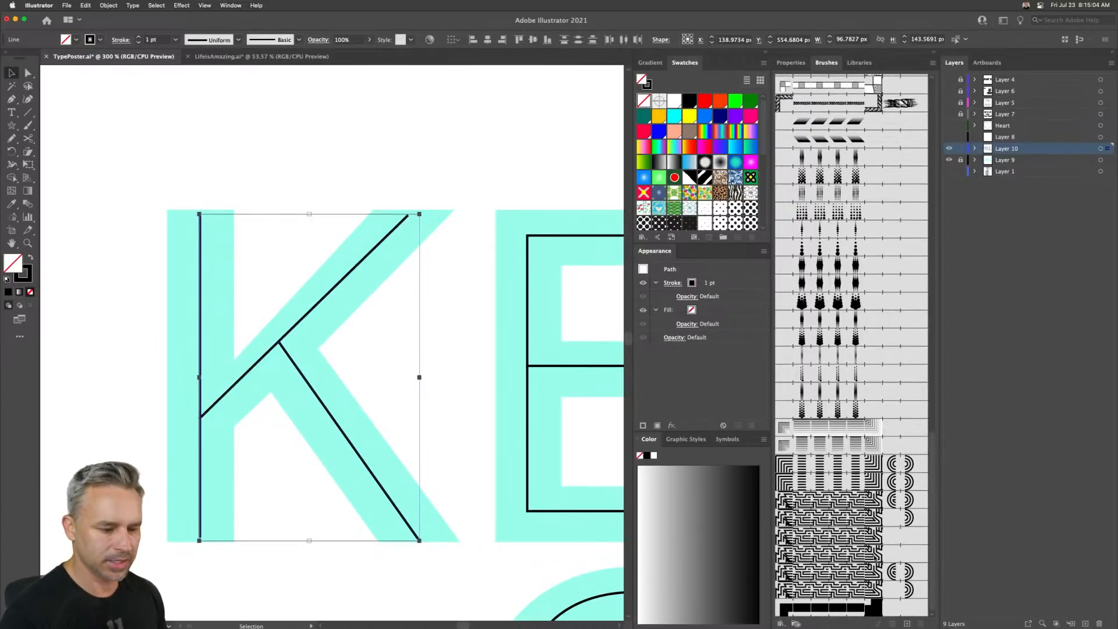
{"action": "double_click", "coordinate": [887, 605]}
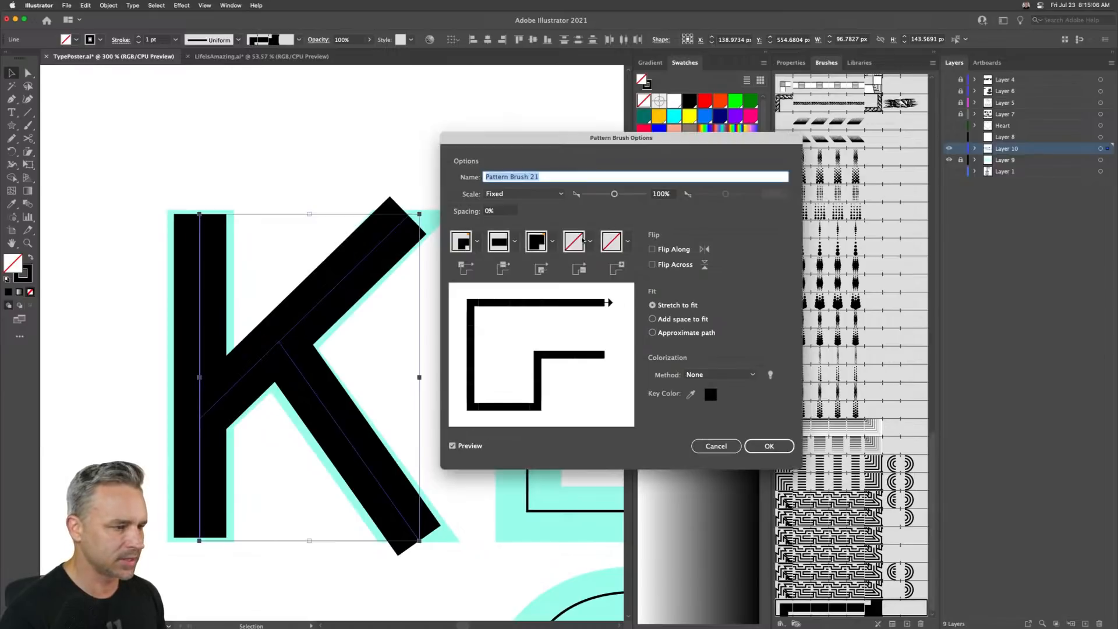
- Set the pattern brush's end tile to the triangle pattern swatch and apply the change to existing strokes
{"action": "left_click", "coordinate": [627, 241]}
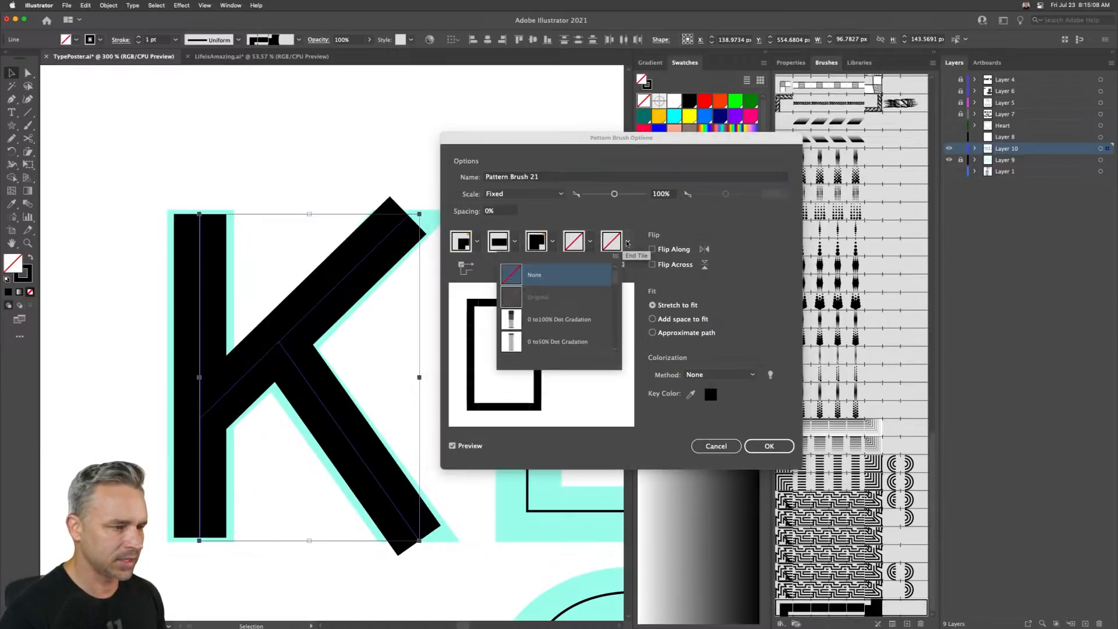
{"action": "left_click_drag", "start_coordinate": [611, 277], "coordinate": [623, 326]}
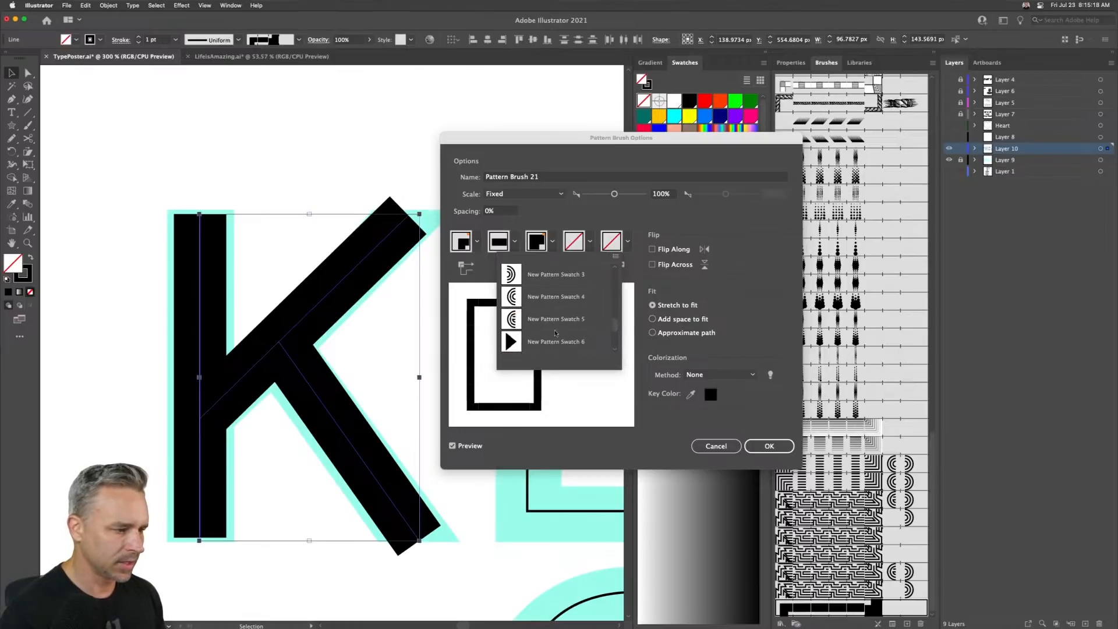
{"action": "left_click", "coordinate": [536, 343]}
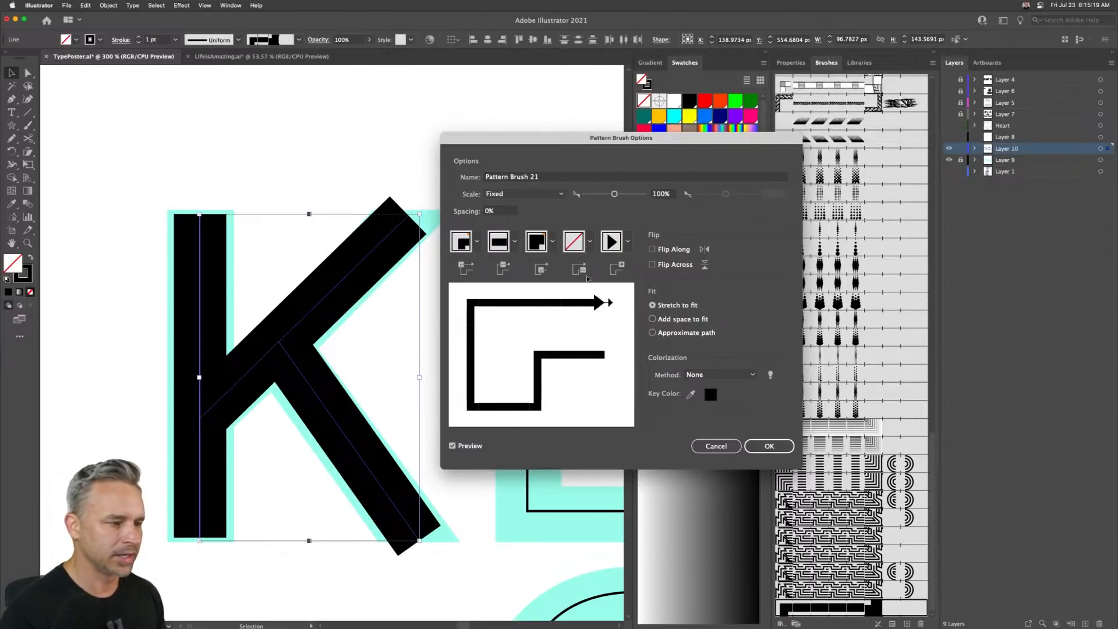
{"action": "left_click", "coordinate": [768, 446]}
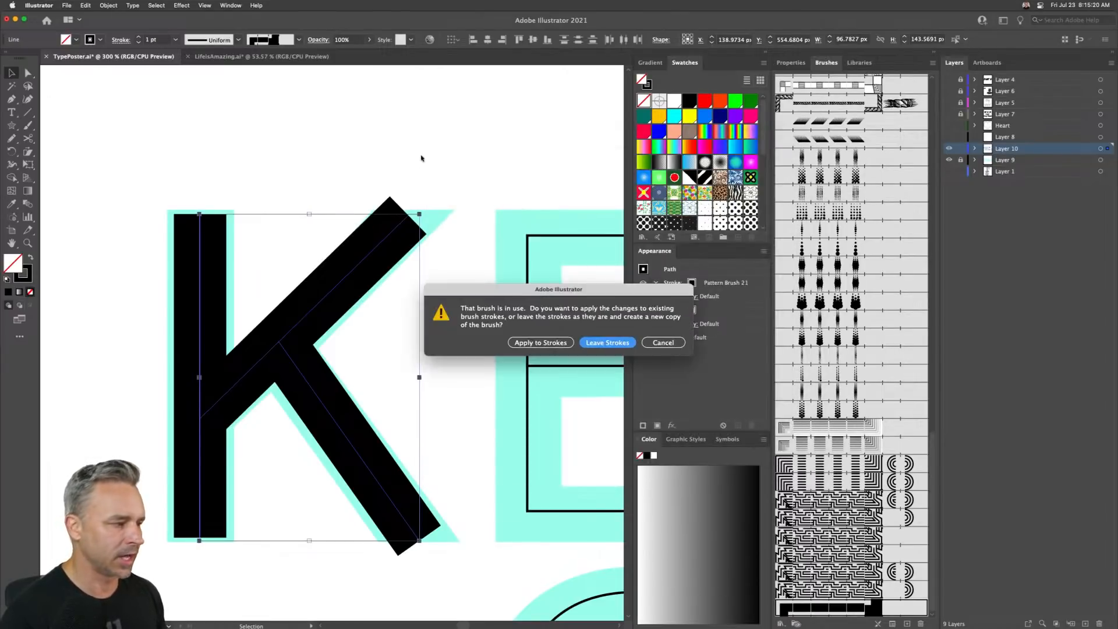
{"action": "left_click", "coordinate": [532, 344]}
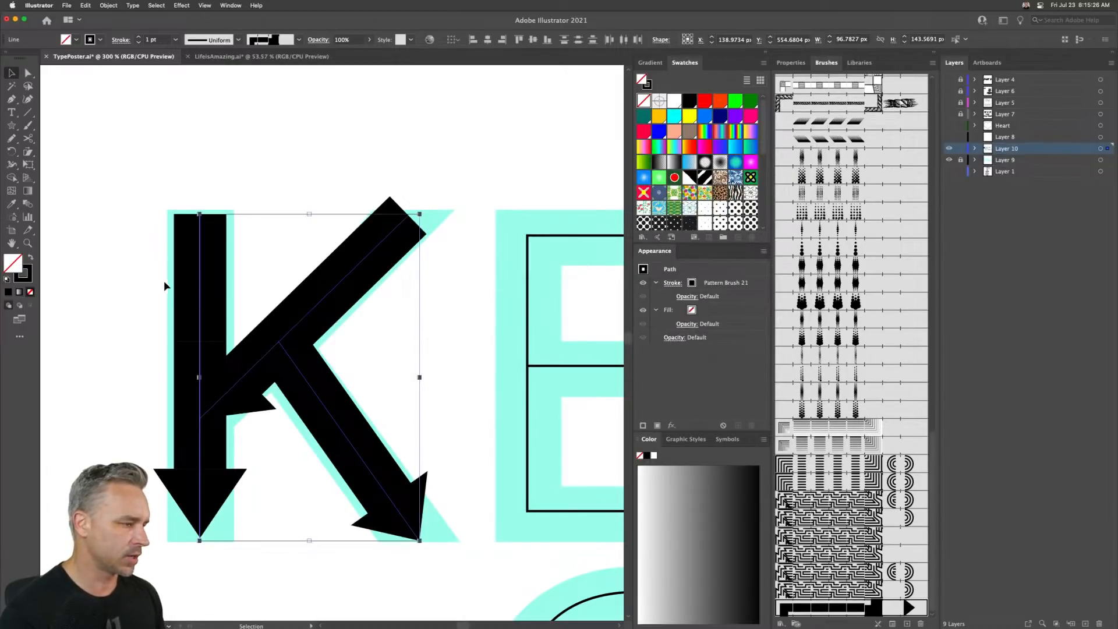
{"action": "left_click", "coordinate": [466, 128]}
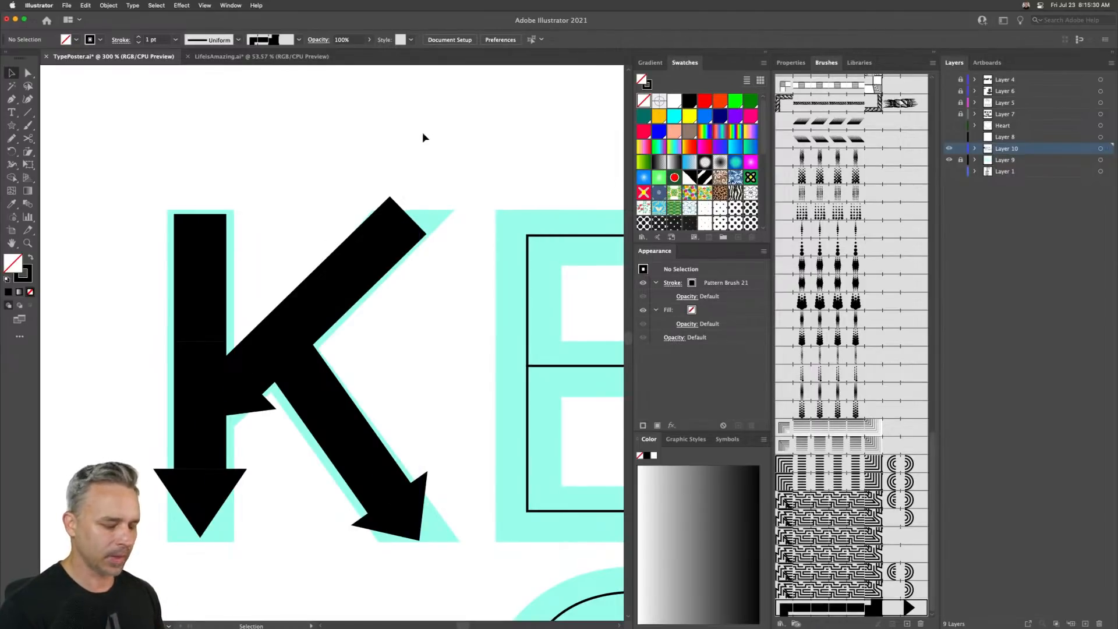
{"action": "key", "text": "super+minus"}
{"action": "key", "text": "super+minus"}
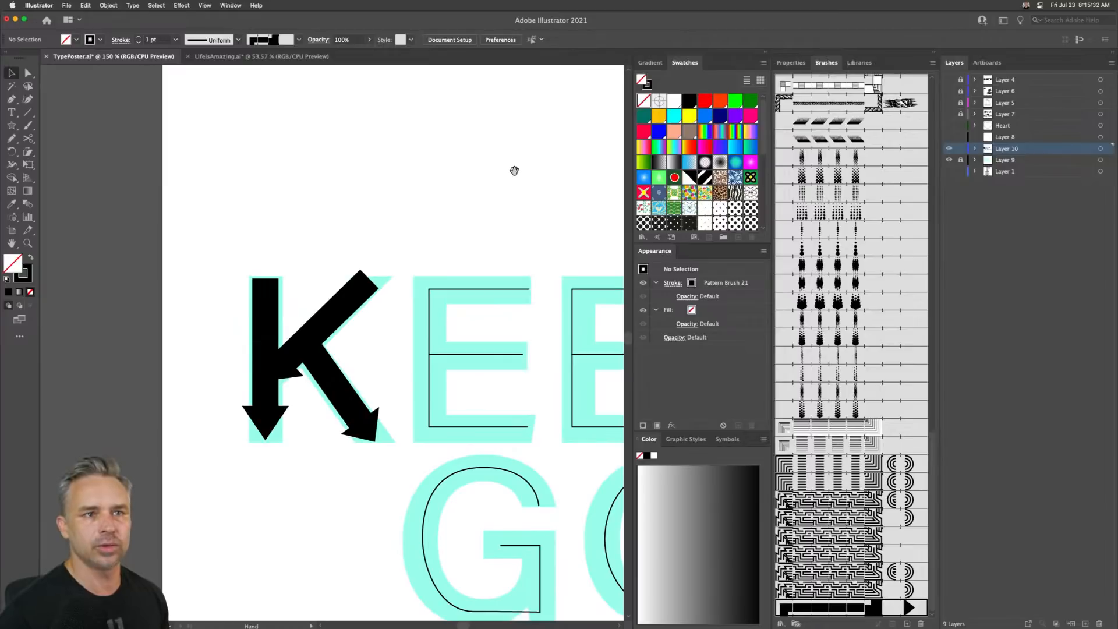
{"action": "key", "text": "plus"}
{"action": "left_click", "coordinate": [337, 322]}
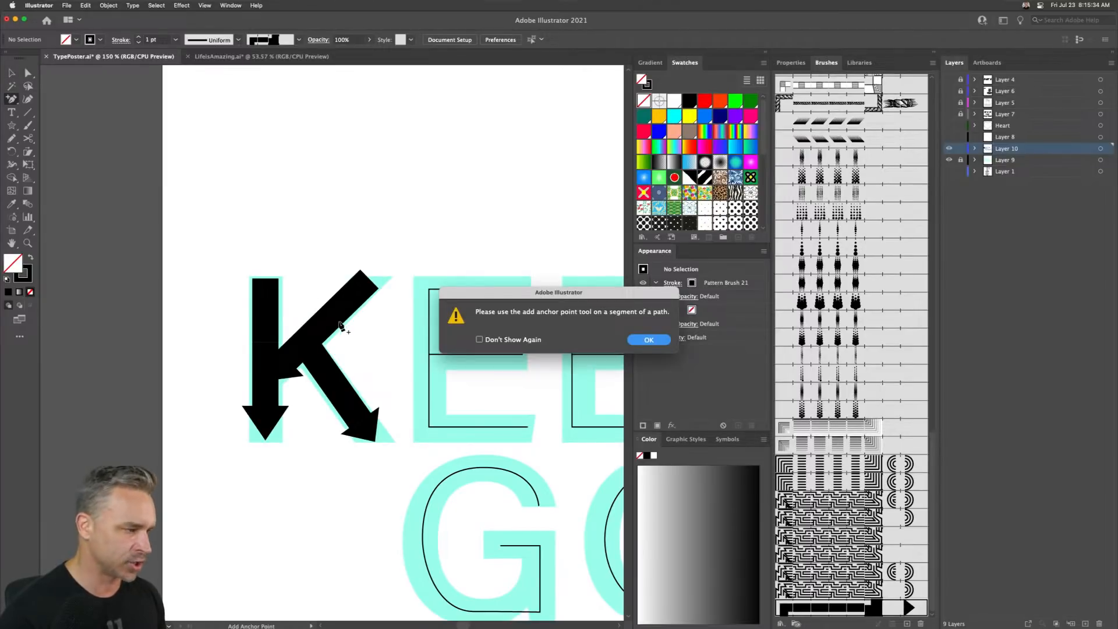
{"action": "left_click", "coordinate": [648, 339]}
{"action": "key", "text": "v"}
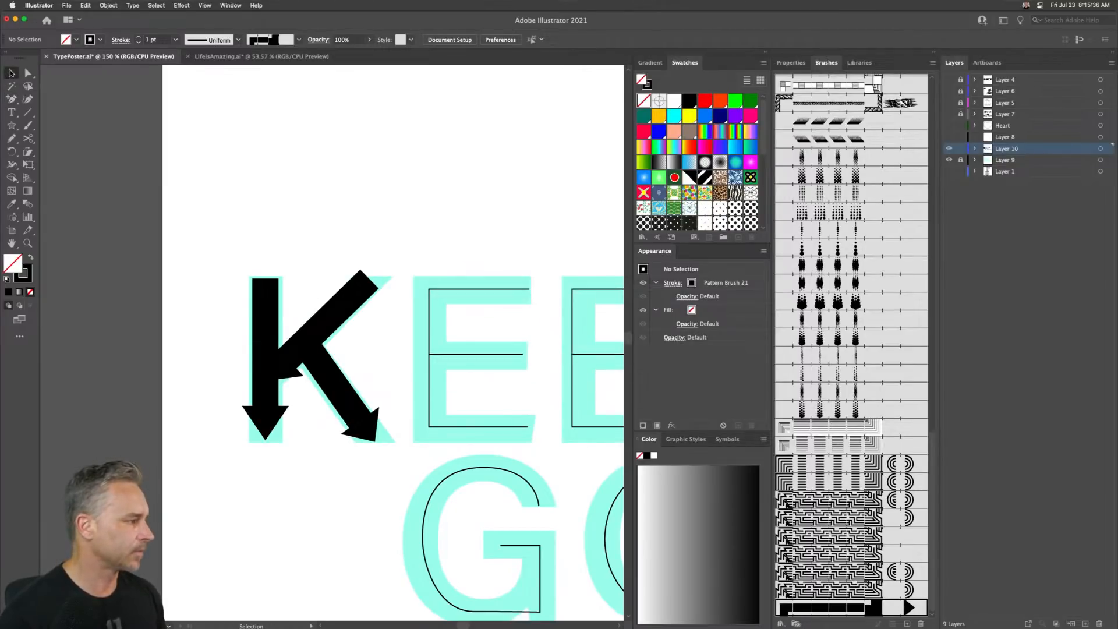
- Reverse the path direction of the K's vertical stem so its arrow points up
{"action": "left_click", "coordinate": [252, 312]}
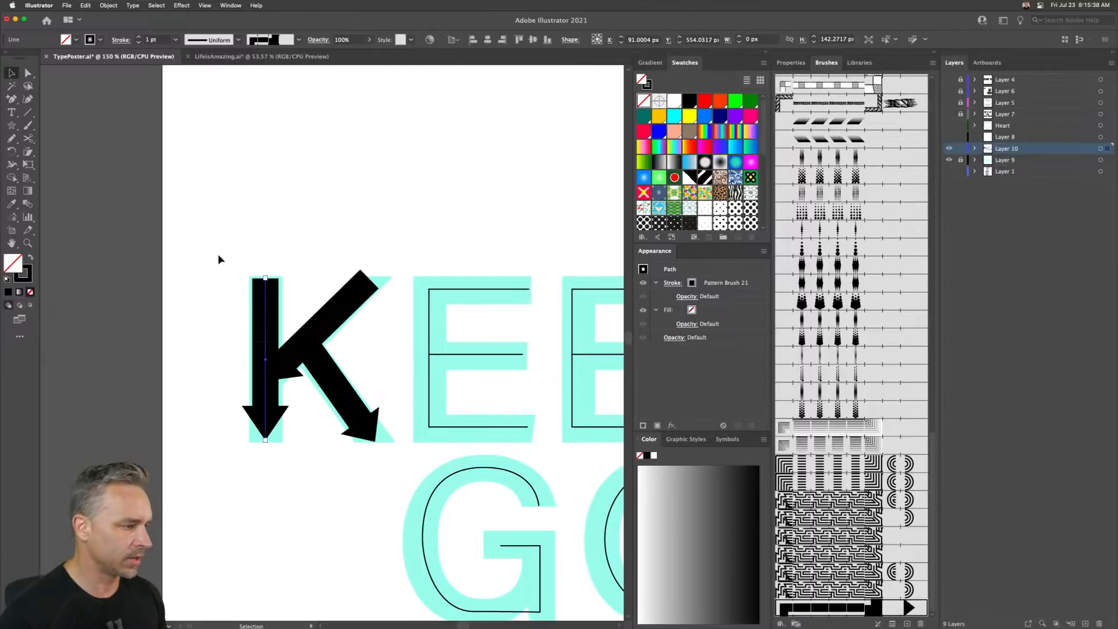
{"action": "left_click", "coordinate": [108, 6]}
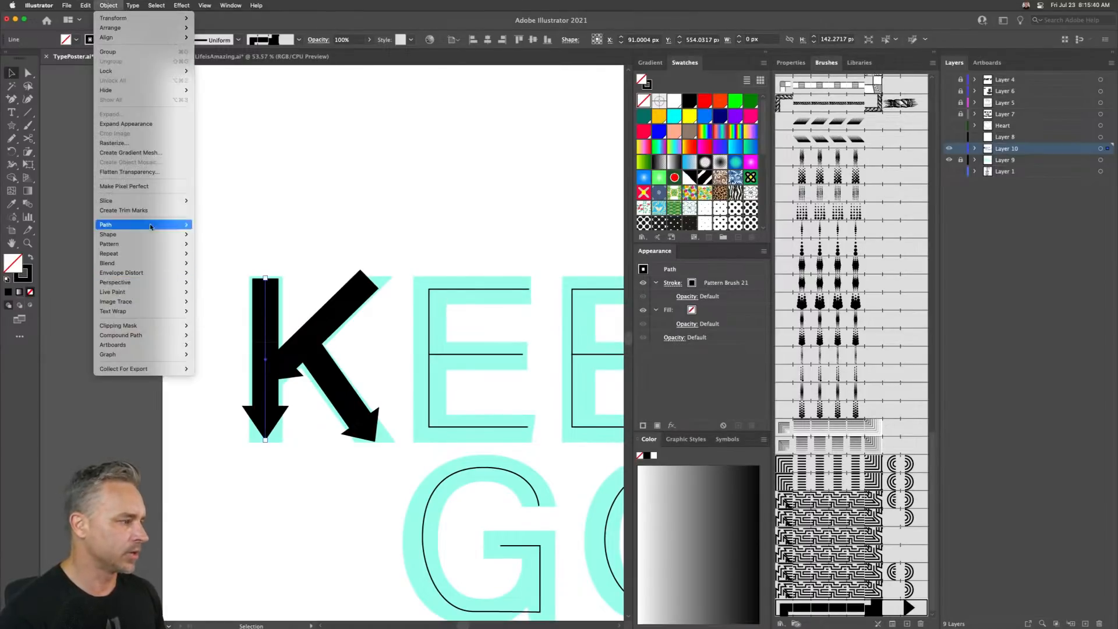
{"action": "mouse_move", "coordinate": [149, 225]}
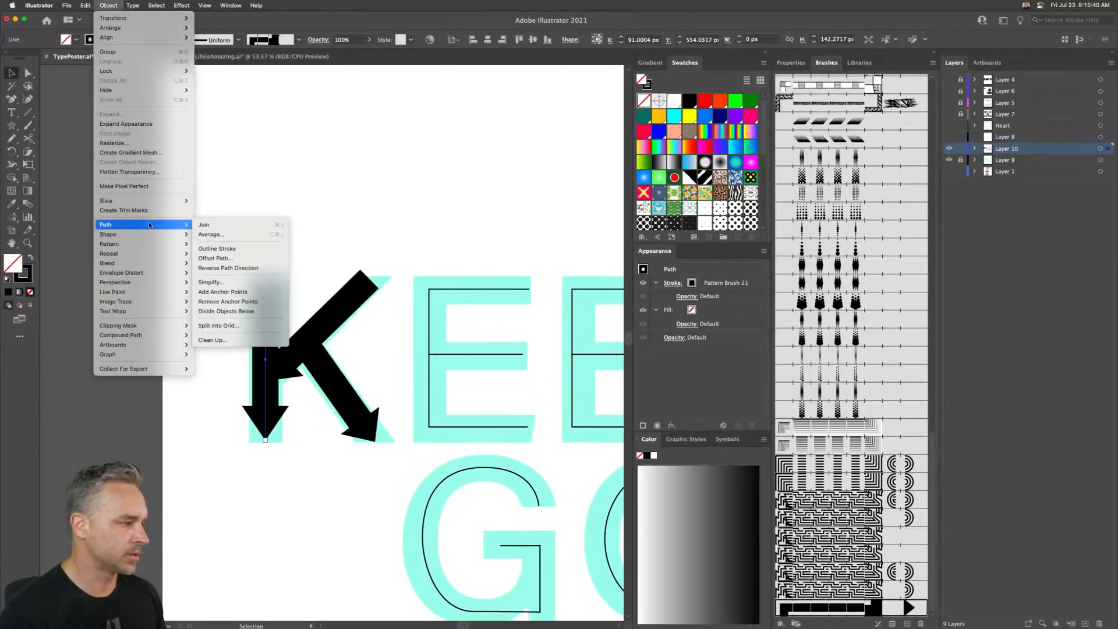
{"action": "left_click", "coordinate": [227, 268]}
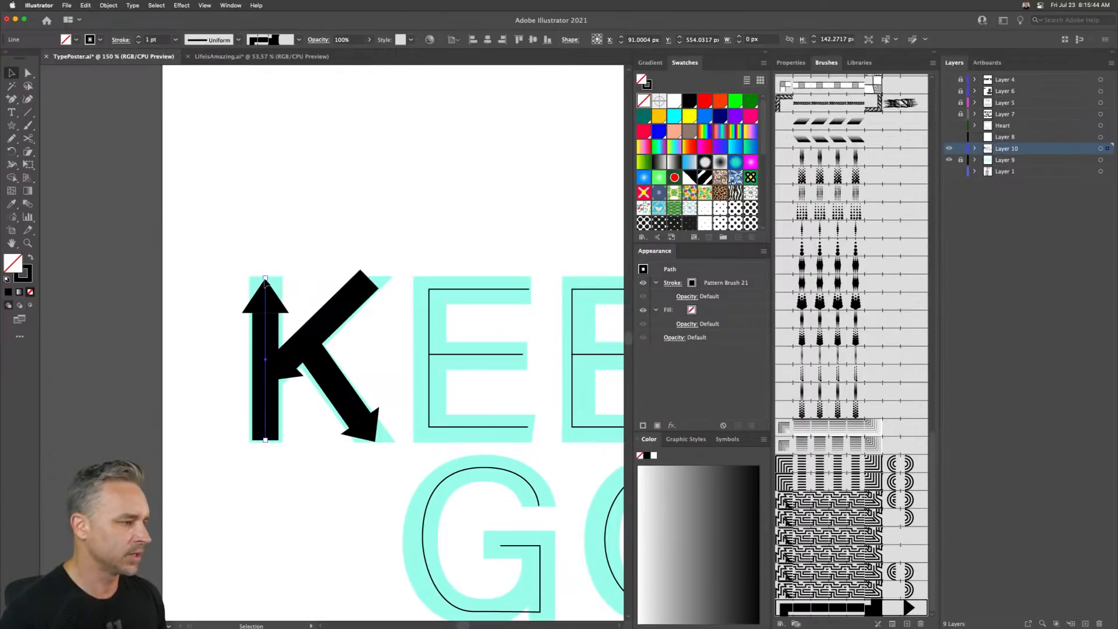
- Extend the top anchor of the K's stem upward so the arrow sits above the letter
{"action": "left_click", "coordinate": [27, 72]}
{"action": "left_click_drag", "start_coordinate": [222, 230], "coordinate": [266, 248]}
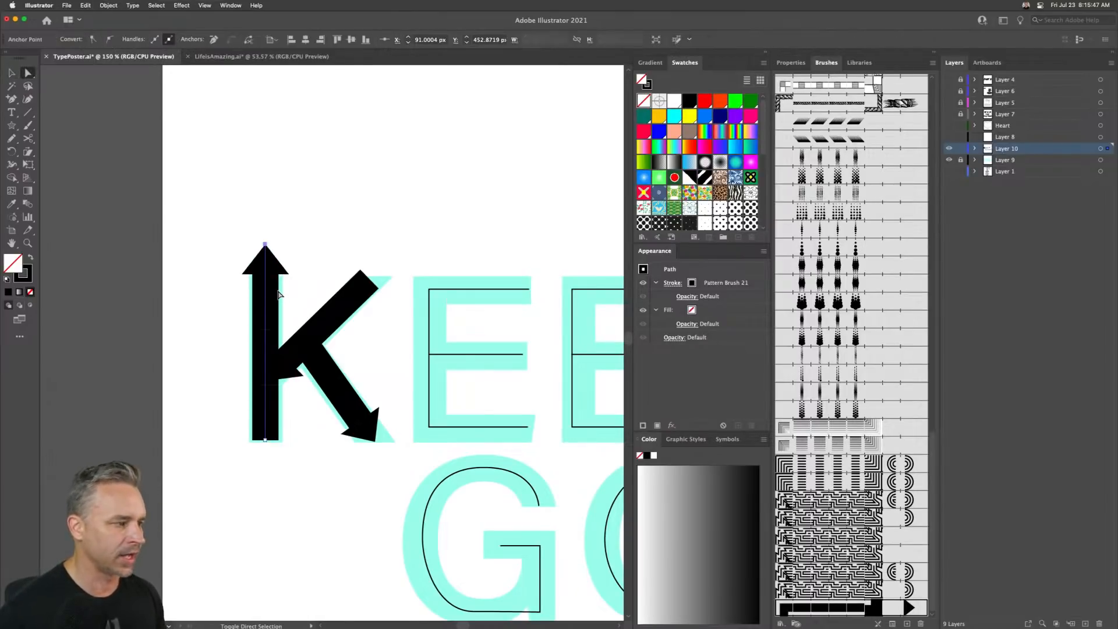
{"action": "left_click", "coordinate": [325, 235]}
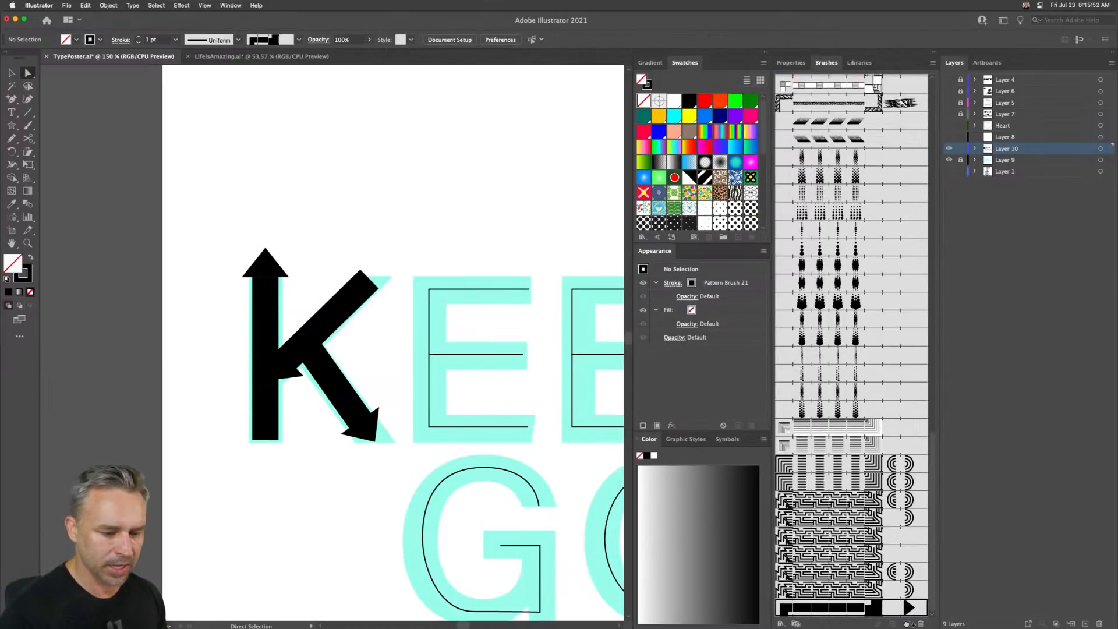
- Set the pattern brush's end tile to None and apply the change to existing strokes
{"action": "scroll", "coordinate": [891, 612], "scroll_direction": "down", "scroll_amount": 1}
{"action": "double_click", "coordinate": [855, 594]}
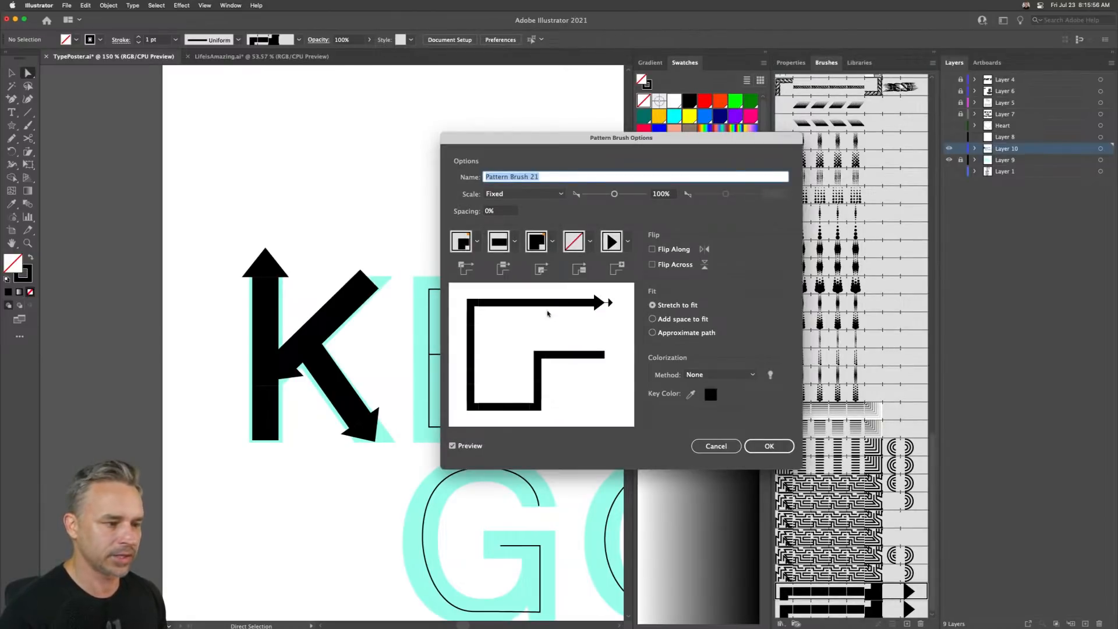
{"action": "left_click", "coordinate": [627, 241]}
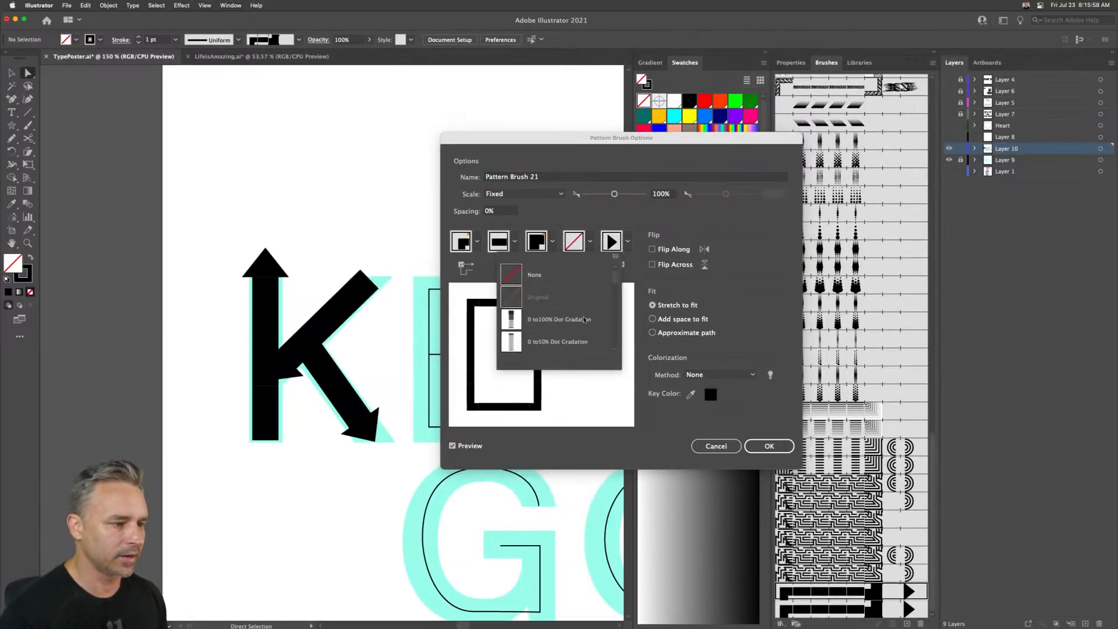
{"action": "left_click", "coordinate": [526, 275]}
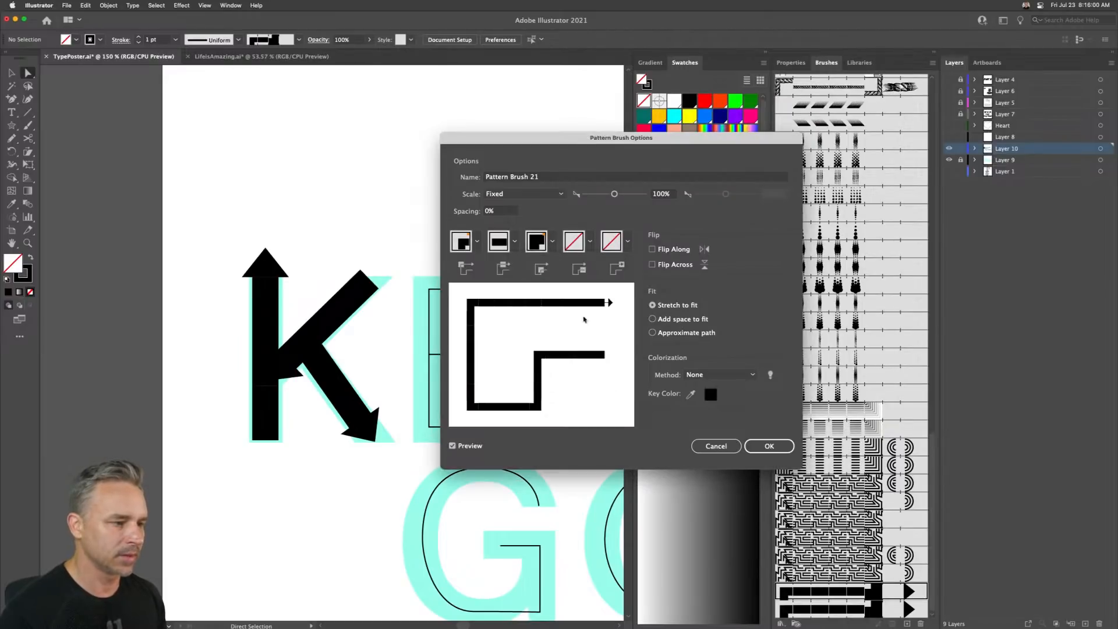
{"action": "left_click", "coordinate": [764, 446]}
{"action": "left_click", "coordinate": [536, 344]}
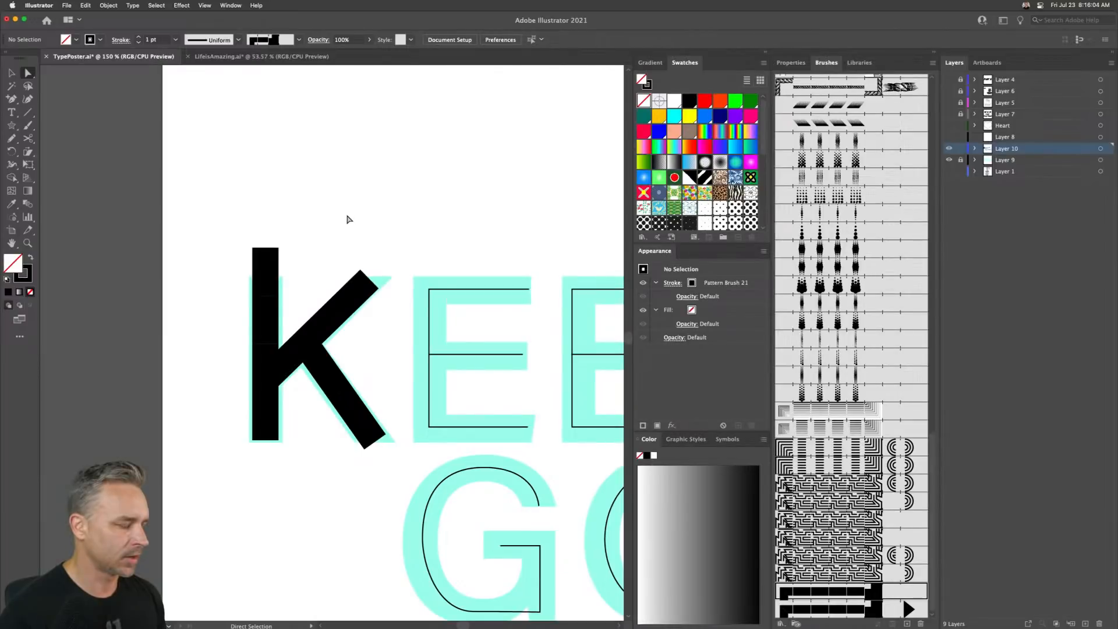
- Select the K's vertical stem and apply the arrow-tipped pattern brush copy to it
{"action": "left_click_drag", "start_coordinate": [217, 192], "coordinate": [290, 279]}
{"action": "left_click", "coordinate": [13, 74]}
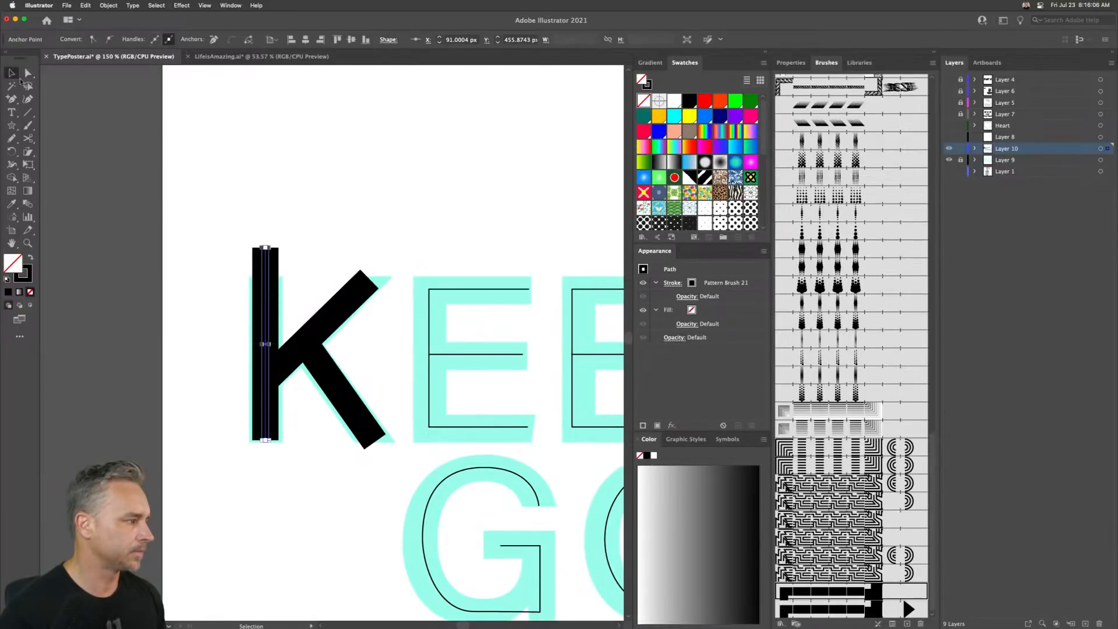
{"action": "left_click", "coordinate": [225, 246]}
{"action": "left_click_drag", "start_coordinate": [236, 233], "coordinate": [300, 303]}
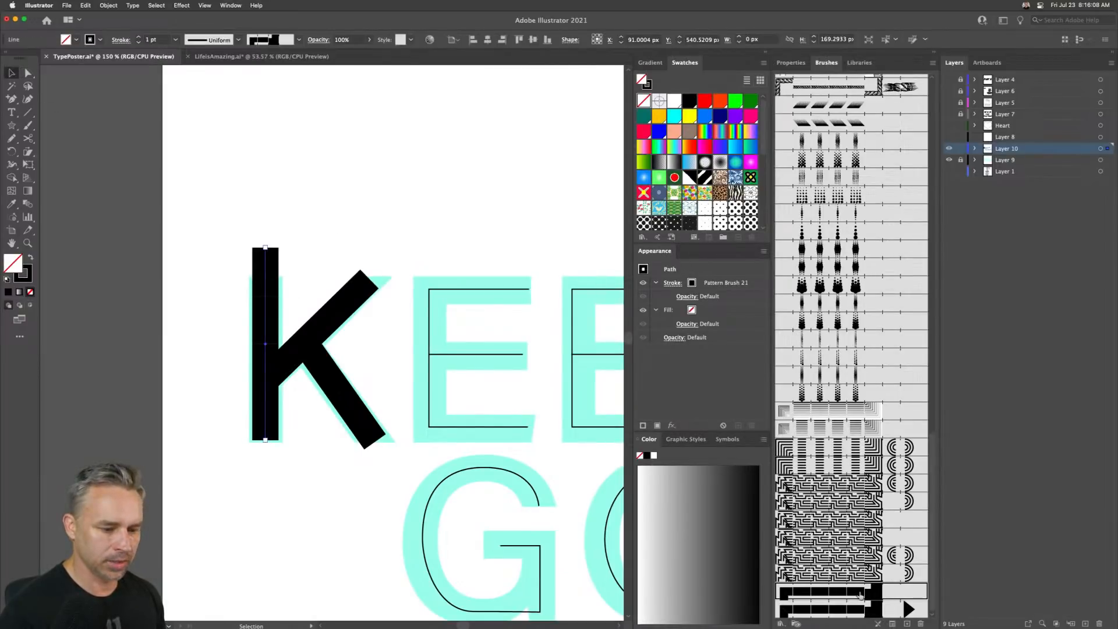
{"action": "left_click", "coordinate": [868, 609]}
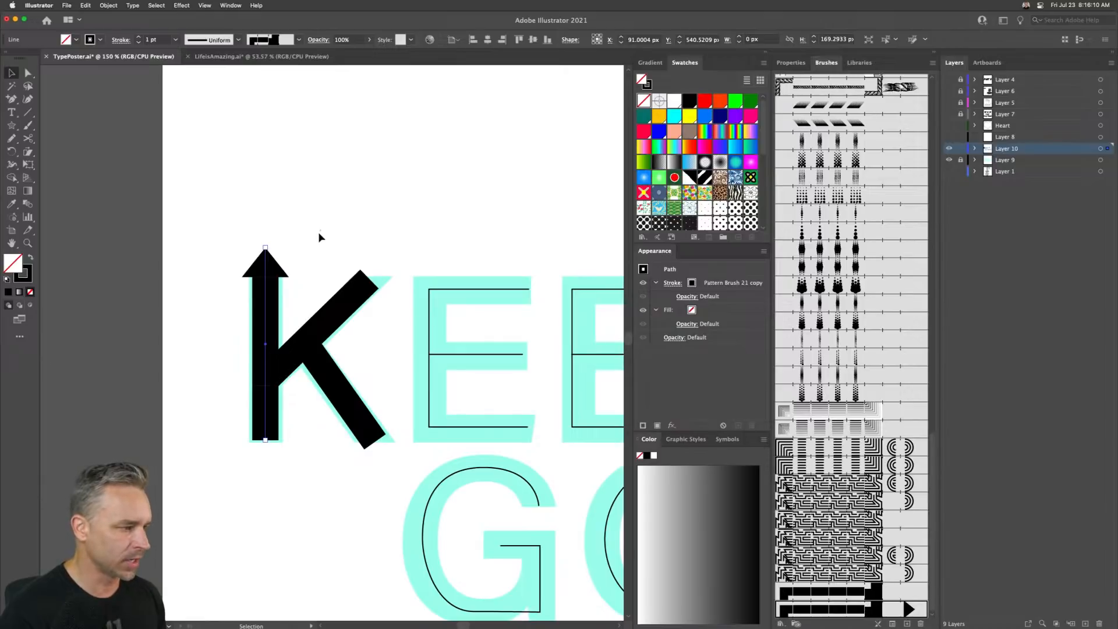
- Apply the arrow brush copy to the K's upper diagonal and reverse its path direction
{"action": "left_click_drag", "start_coordinate": [302, 250], "coordinate": [397, 330]}
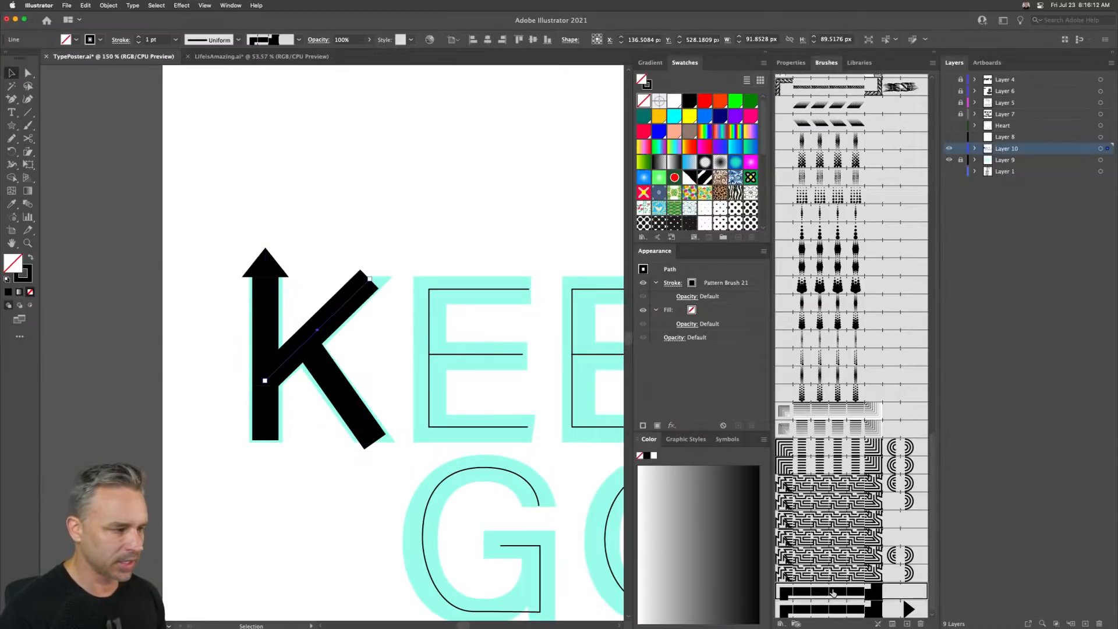
{"action": "left_click", "coordinate": [852, 608]}
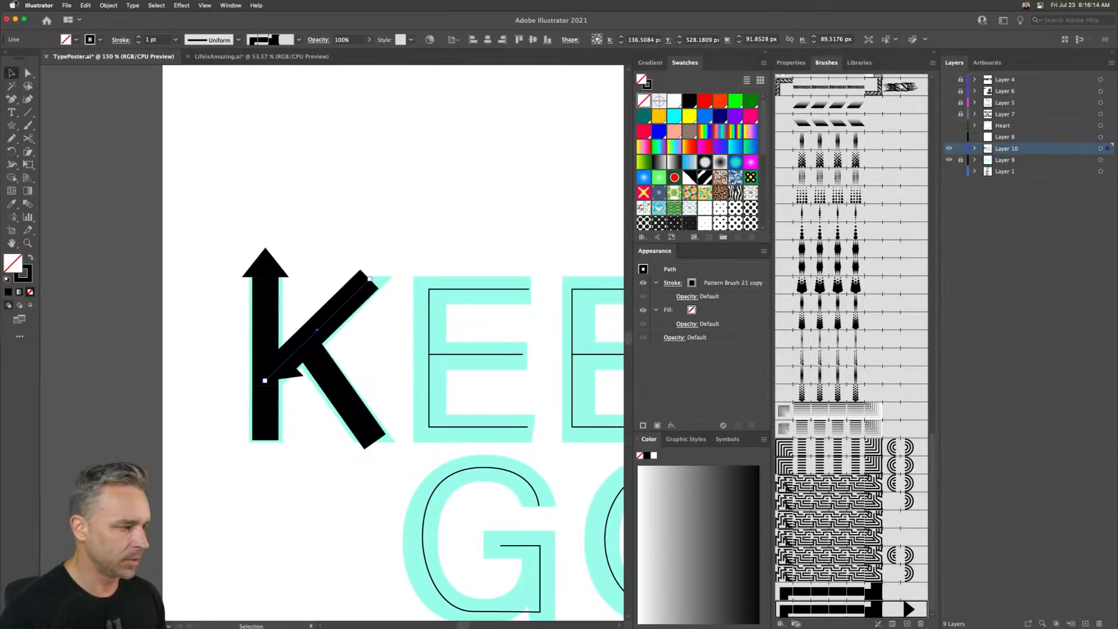
{"action": "left_click", "coordinate": [81, 6]}
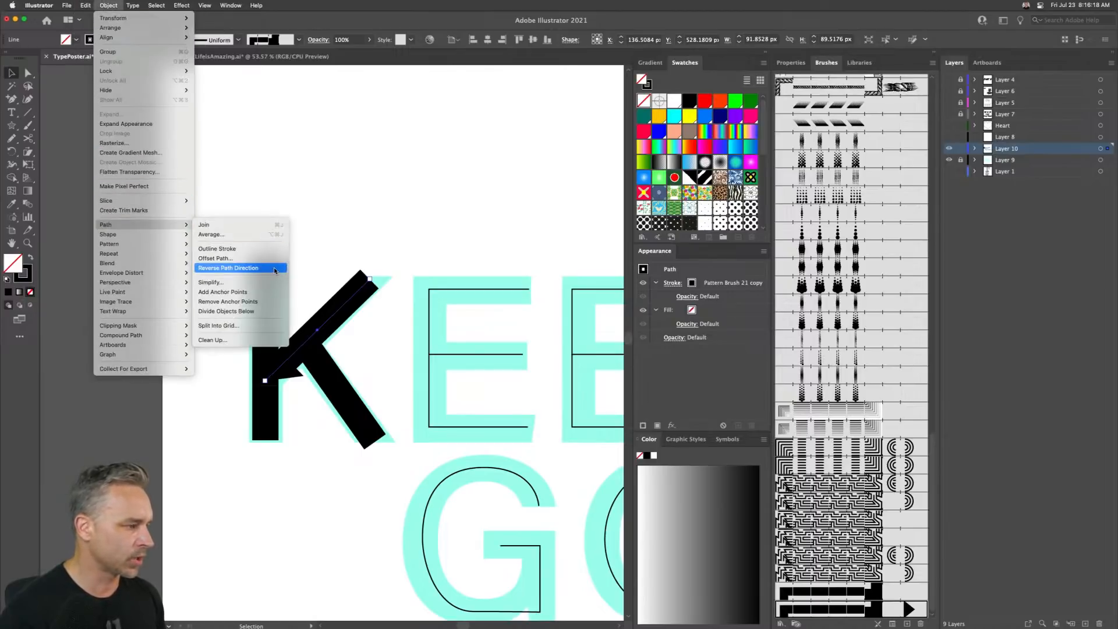
{"action": "left_click", "coordinate": [274, 268]}
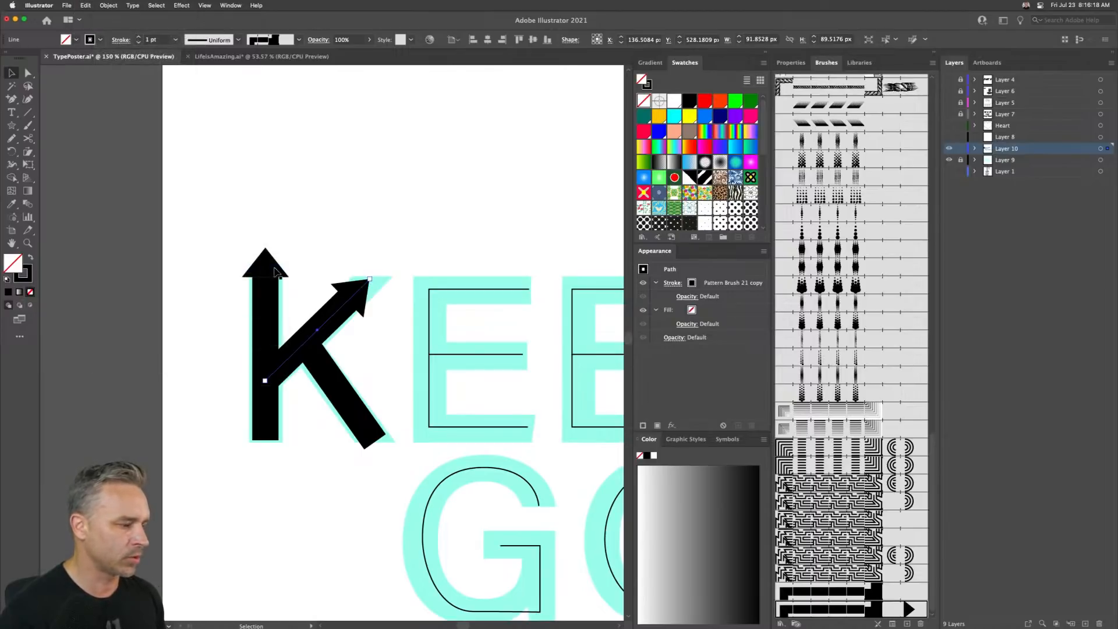
- Apply the arrow brush copy to the K's lower diagonal leg
{"action": "left_click", "coordinate": [377, 402]}
{"action": "left_click", "coordinate": [836, 610]}
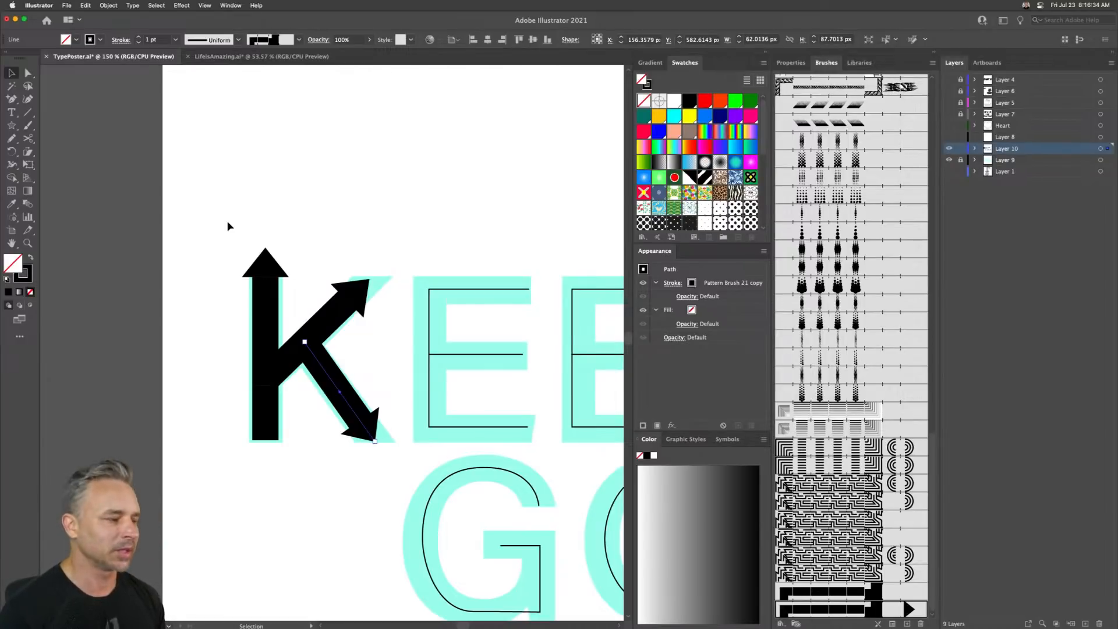
{"action": "left_click", "coordinate": [331, 197]}
- Move the K's lower diagonal leg 30 px right and 30 px down
{"action": "scroll", "coordinate": [309, 187], "scroll_direction": "right", "scroll_amount": 4}
{"action": "scroll", "coordinate": [310, 187], "scroll_direction": "down", "scroll_amount": 2}
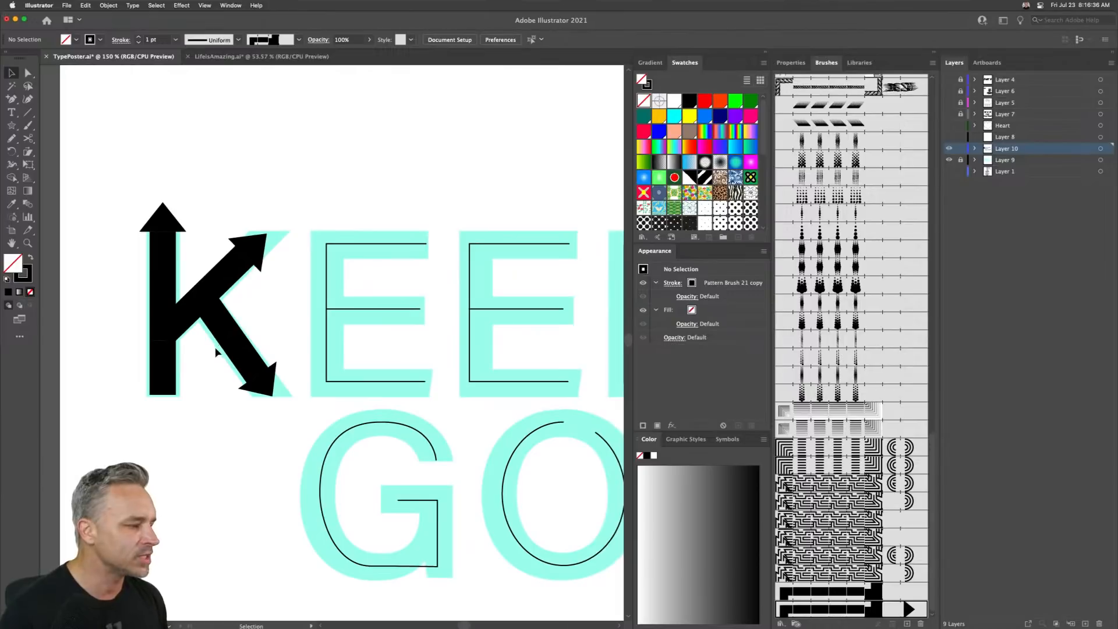
{"action": "left_click_drag", "start_coordinate": [231, 367], "coordinate": [285, 421]}
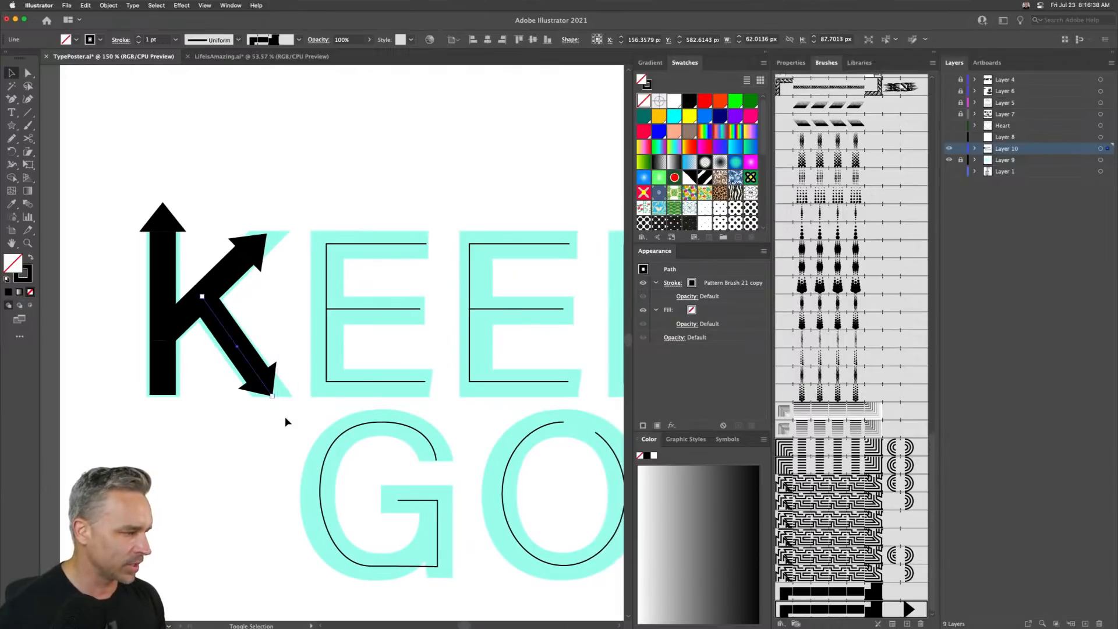
{"action": "key", "text": "shift+Right"}
{"action": "key", "text": "shift+Right"}
{"action": "key", "text": "shift+Right"}
{"action": "key", "text": "shift+Down"}
{"action": "key", "text": "shift+Down"}
{"action": "key", "text": "shift+Down"}
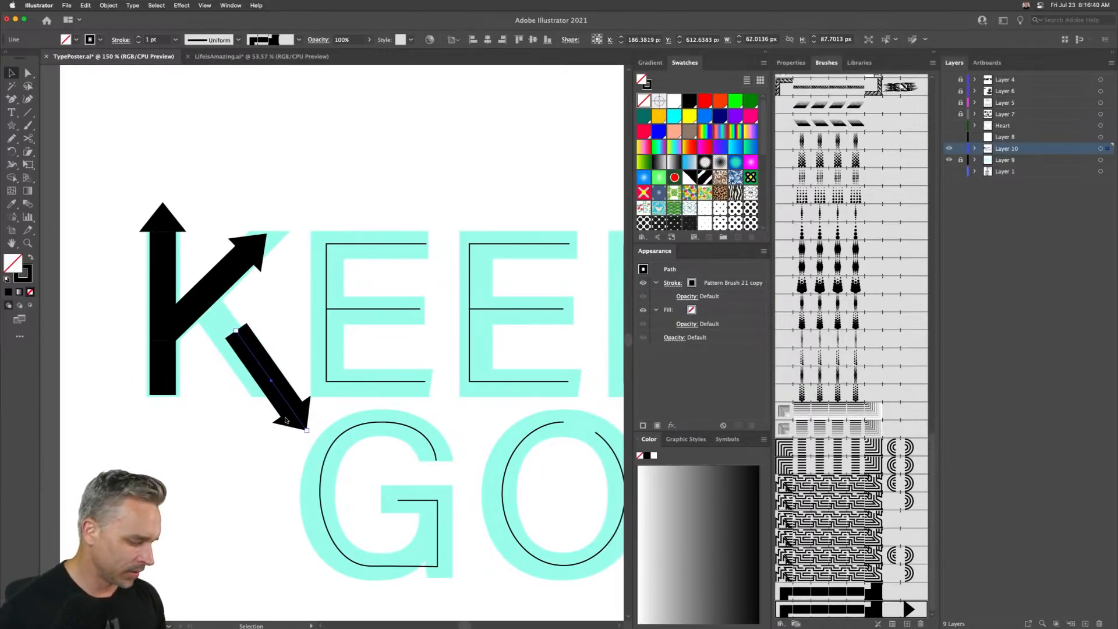
{"action": "key", "text": "super+space"}
{"action": "left_click", "coordinate": [208, 188]}
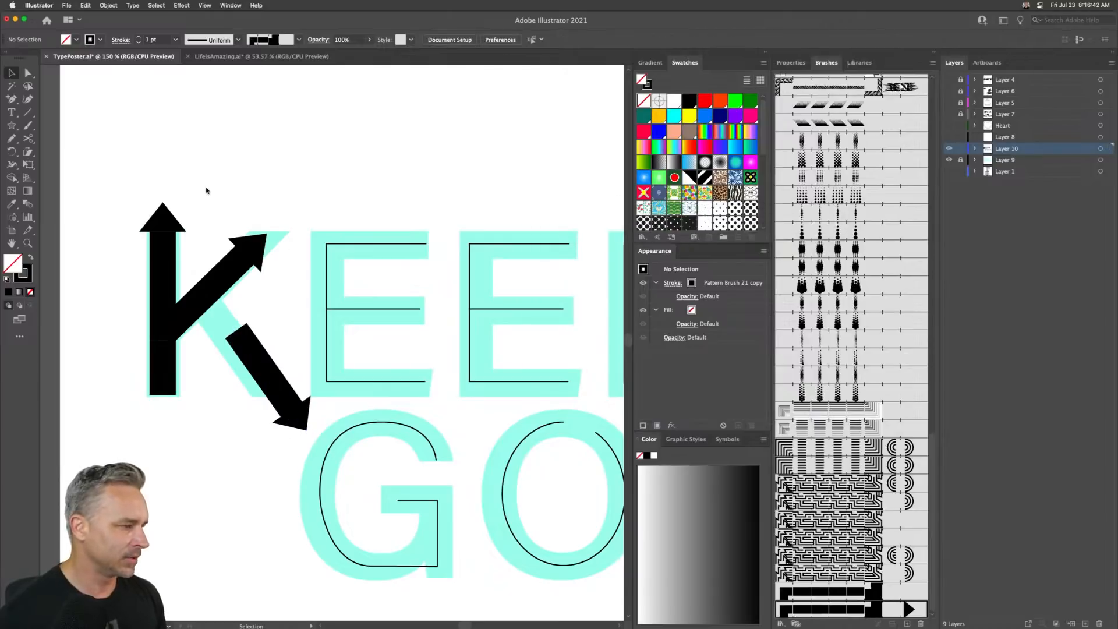
- Undo the recent moves of the K's lower diagonal leg
{"action": "key", "text": "super+z"}
{"action": "key", "text": "super+z"}
{"action": "key", "text": "super+z"}
{"action": "key", "text": "super+z"}
{"action": "key", "text": "super+z"}
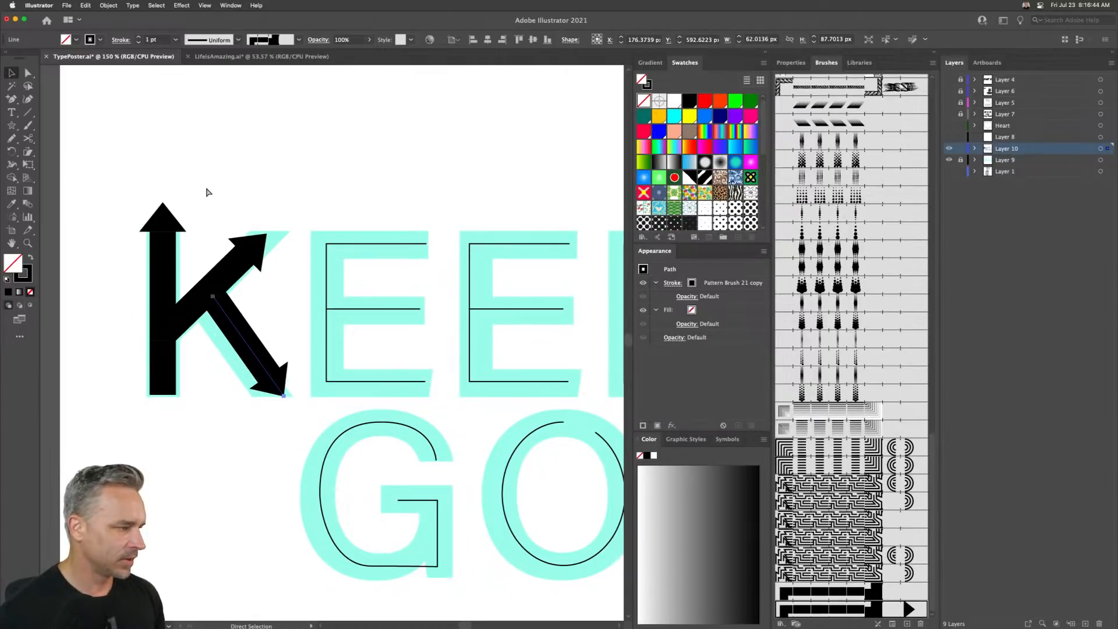
{"action": "key", "text": "super+z"}
- Extend the K's lower diagonal leg by moving its end anchor 30 px right and 40 px down
{"action": "key", "text": "a"}
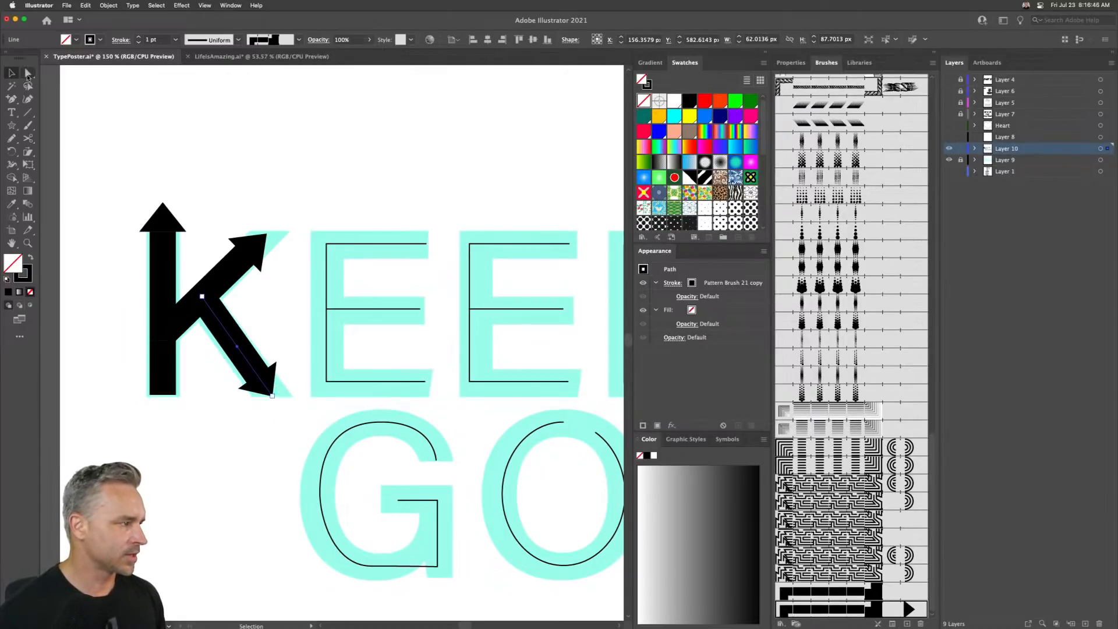
{"action": "left_click", "coordinate": [243, 373]}
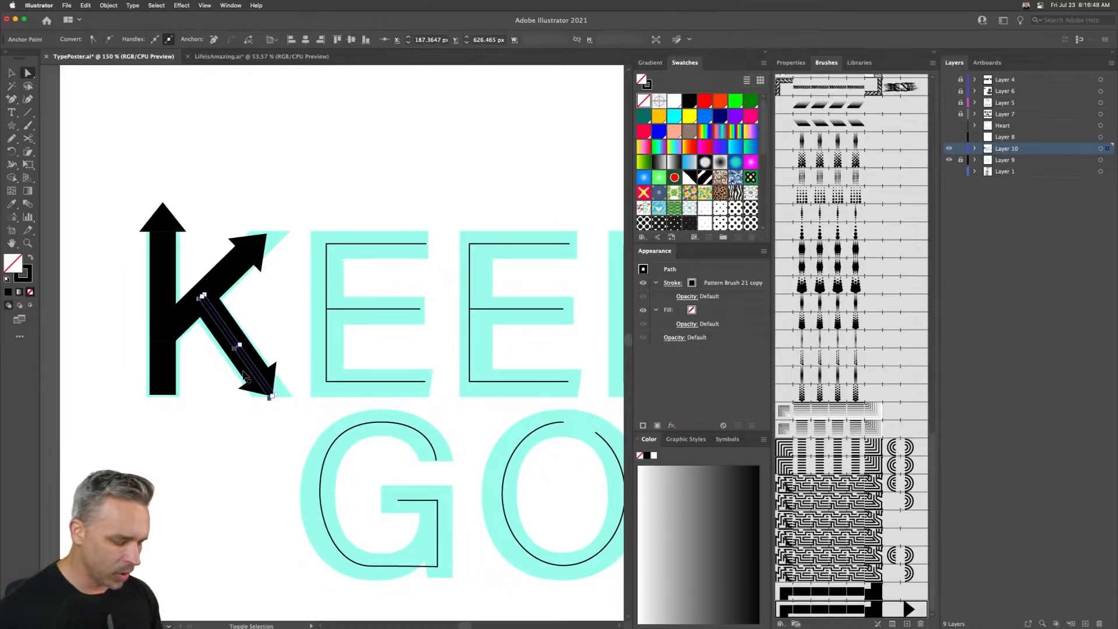
{"action": "key", "text": "shift+Right"}
{"action": "key", "text": "shift+Down"}
{"action": "key", "text": "shift+Right"}
{"action": "key", "text": "shift+Down"}
{"action": "key", "text": "shift+Right"}
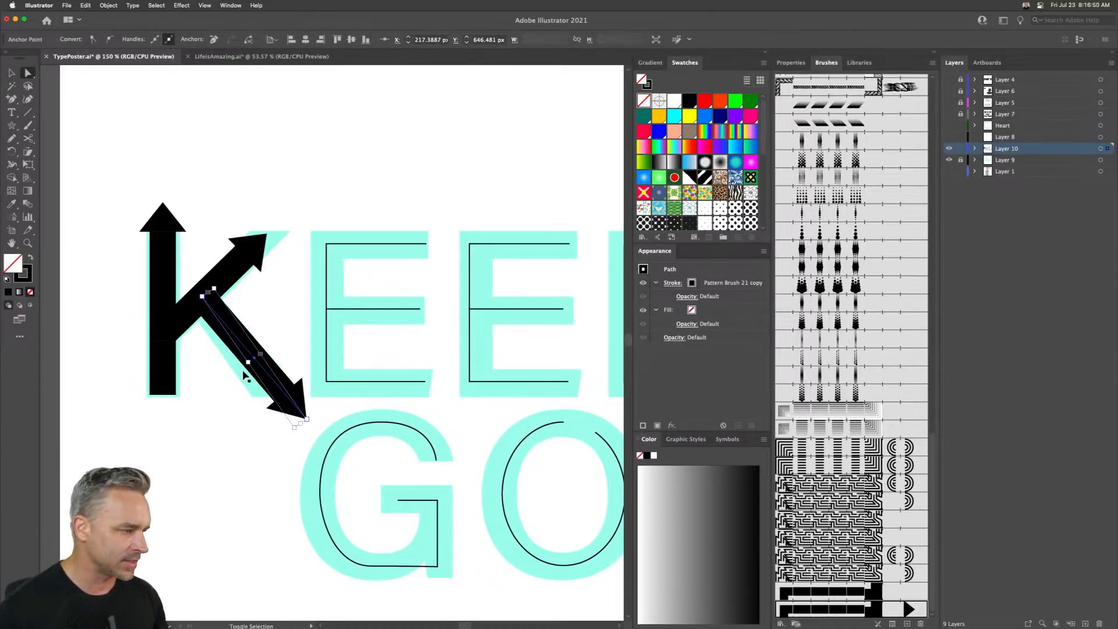
{"action": "key", "text": "shift+Down"}
{"action": "key", "text": "shift+Down"}
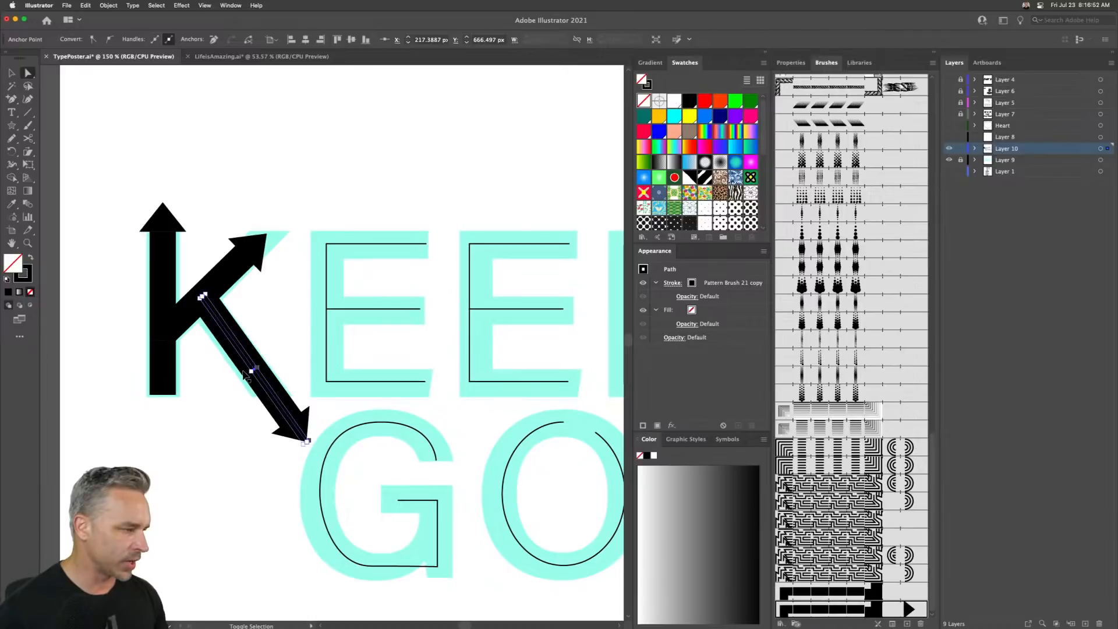
- Nudge the K's lower diagonal leg slightly to align it with the stem
{"action": "left_click", "coordinate": [12, 74]}
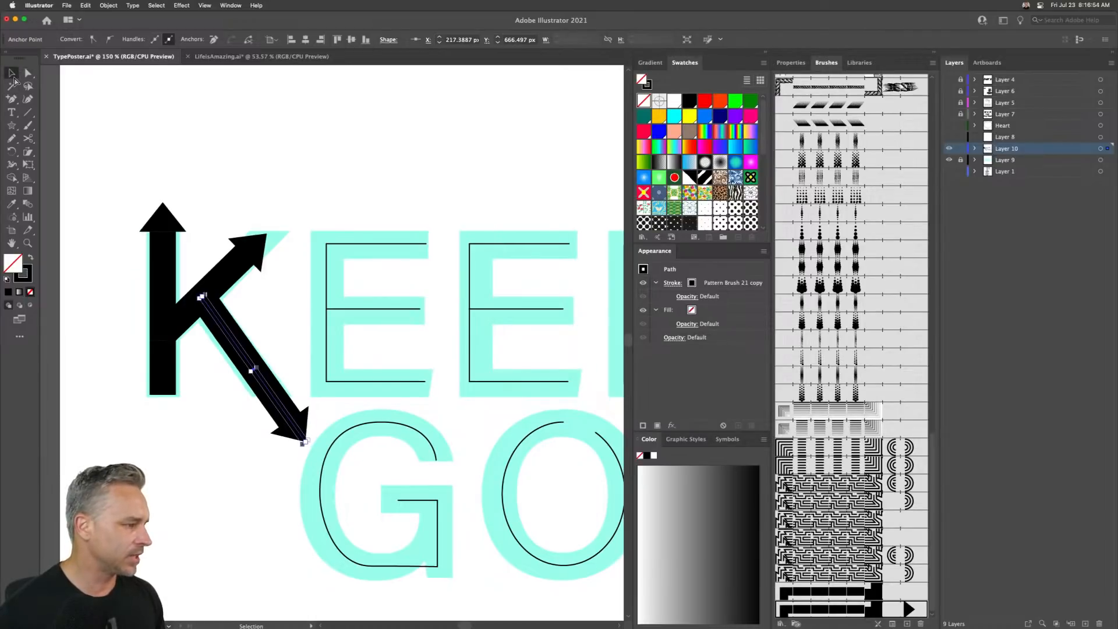
{"action": "key", "text": "Right"}
{"action": "key", "text": "Right"}
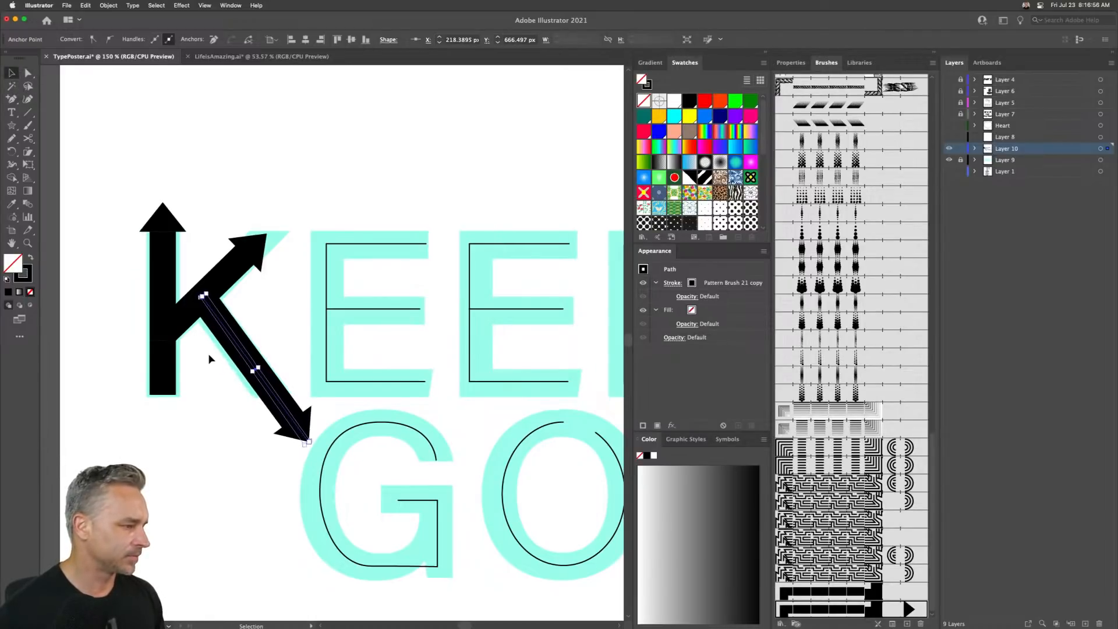
{"action": "left_click_drag", "start_coordinate": [279, 321], "coordinate": [237, 389]}
{"action": "key", "text": "Left"}
{"action": "key", "text": "Left"}
{"action": "key", "text": "Left"}
{"action": "key", "text": "Left"}
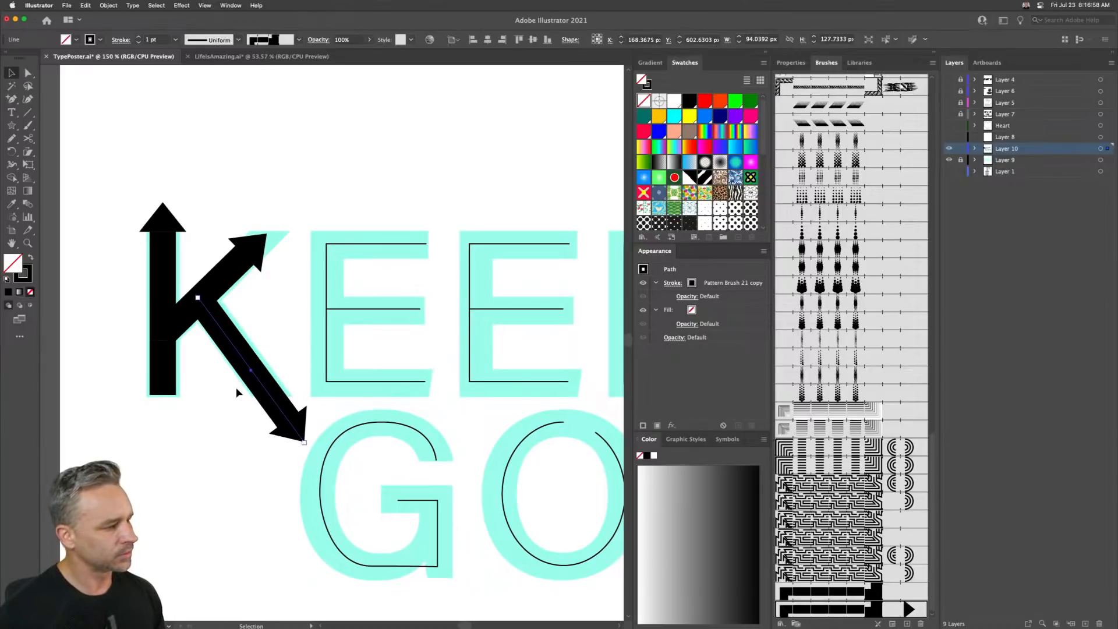
{"action": "left_click", "coordinate": [297, 186]}
{"action": "key", "text": "super+0"}
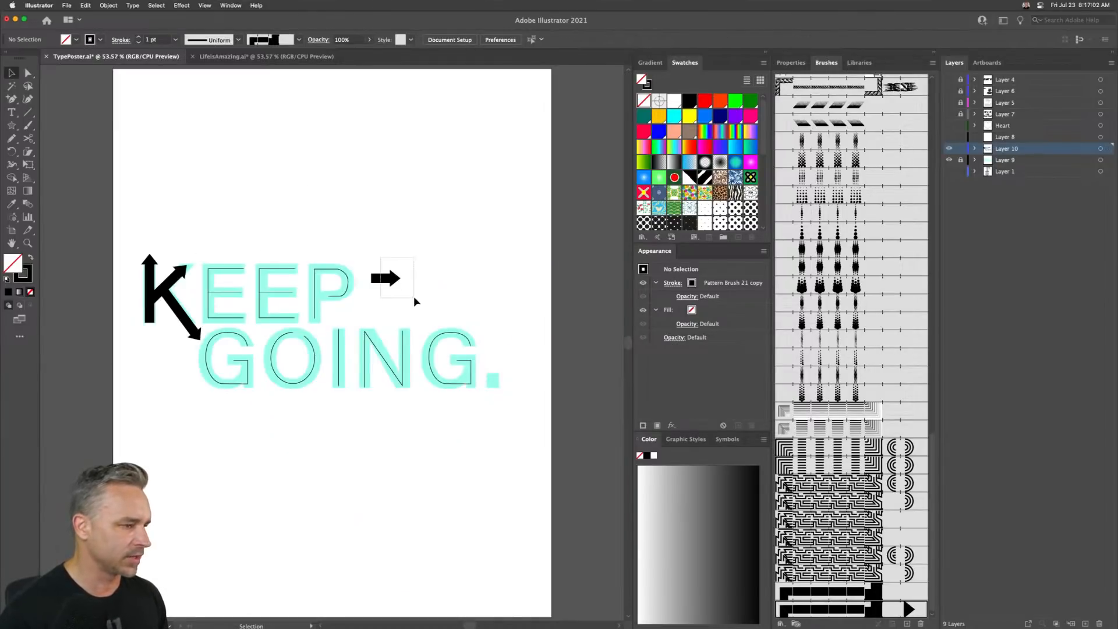
- Move the sample arrow off the artboard and apply the arrow brush copy to all remaining letter strokes
{"action": "left_click", "coordinate": [384, 278]}
{"action": "left_click_drag", "start_coordinate": [386, 279], "coordinate": [77, 245]}
{"action": "left_click_drag", "start_coordinate": [198, 240], "coordinate": [492, 422]}
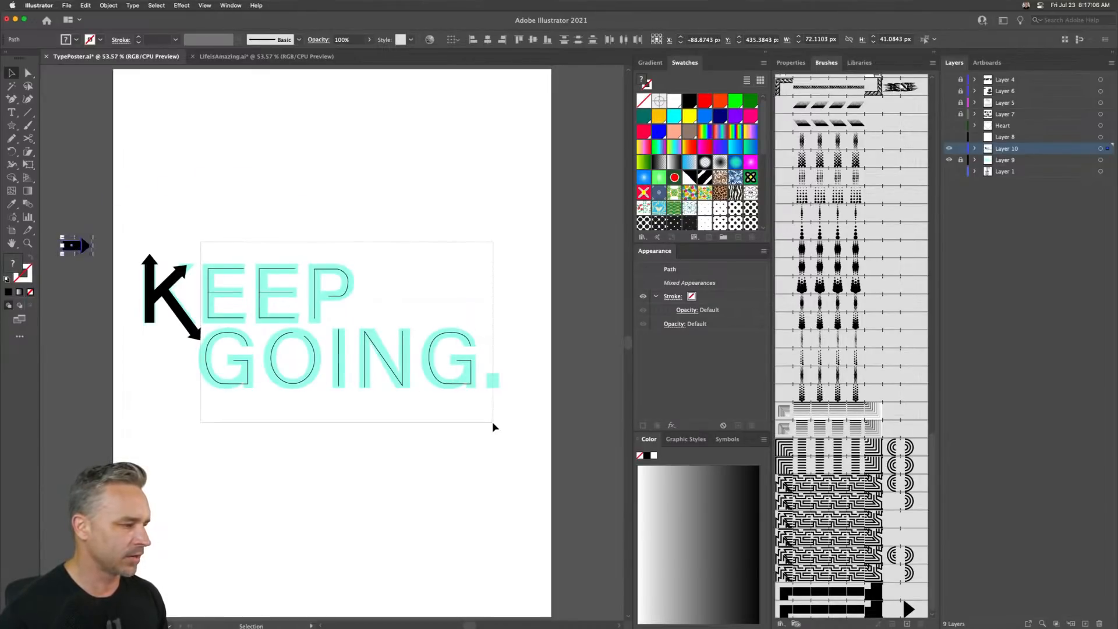
{"action": "left_click", "coordinate": [845, 611]}
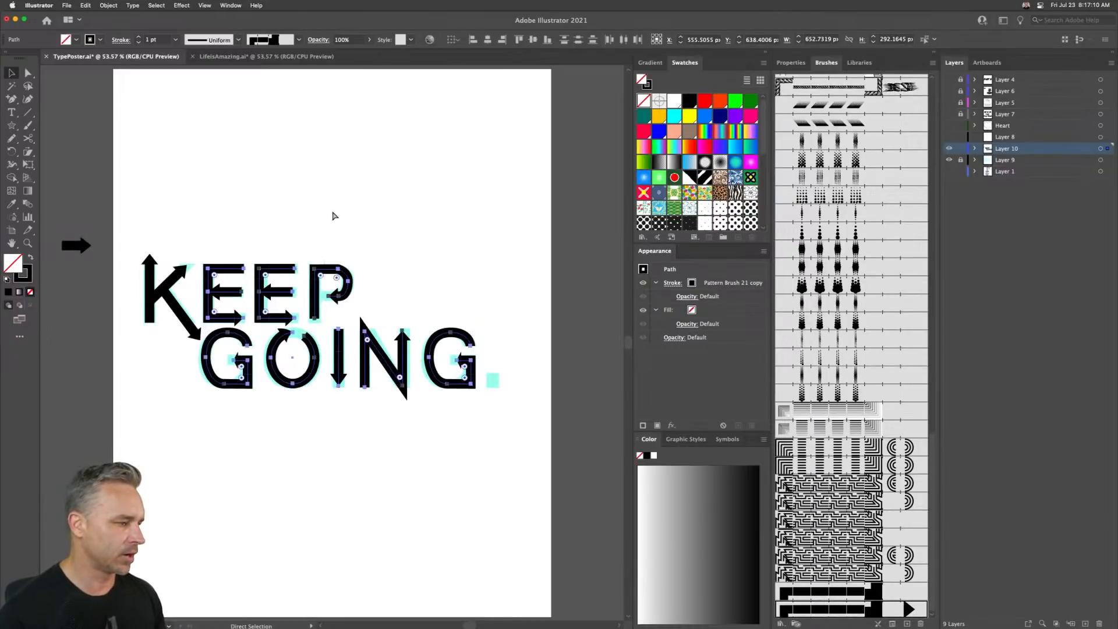
- Reverse the path direction of the first E's outline so its arrow points right along the top
{"action": "key", "text": "super+1"}
{"action": "left_click_drag", "start_coordinate": [260, 230], "coordinate": [435, 219]}
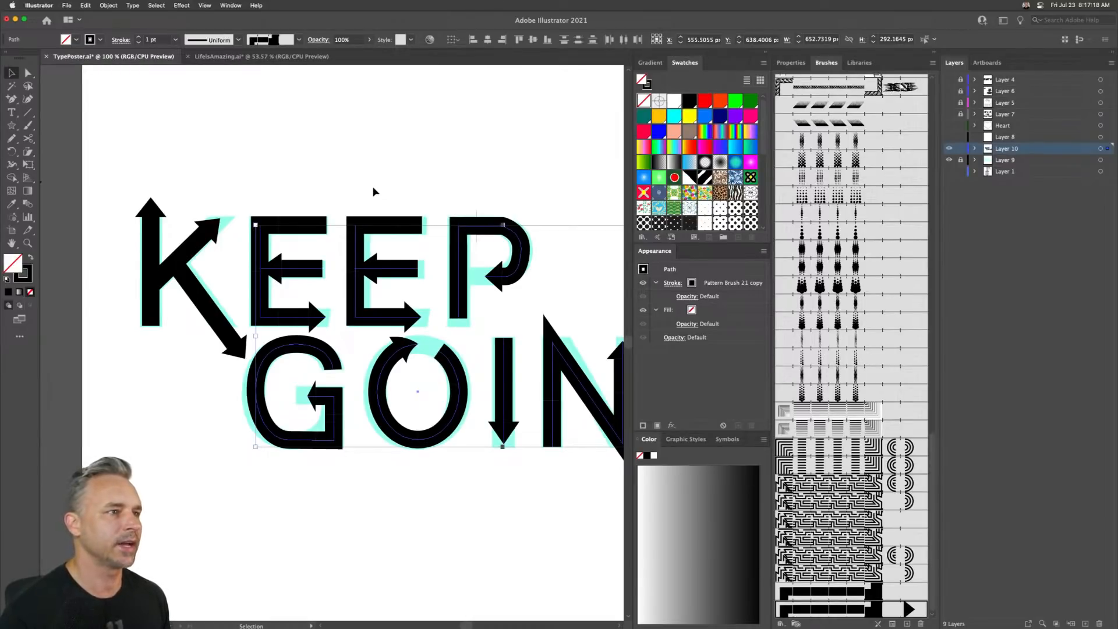
{"action": "left_click", "coordinate": [242, 110]}
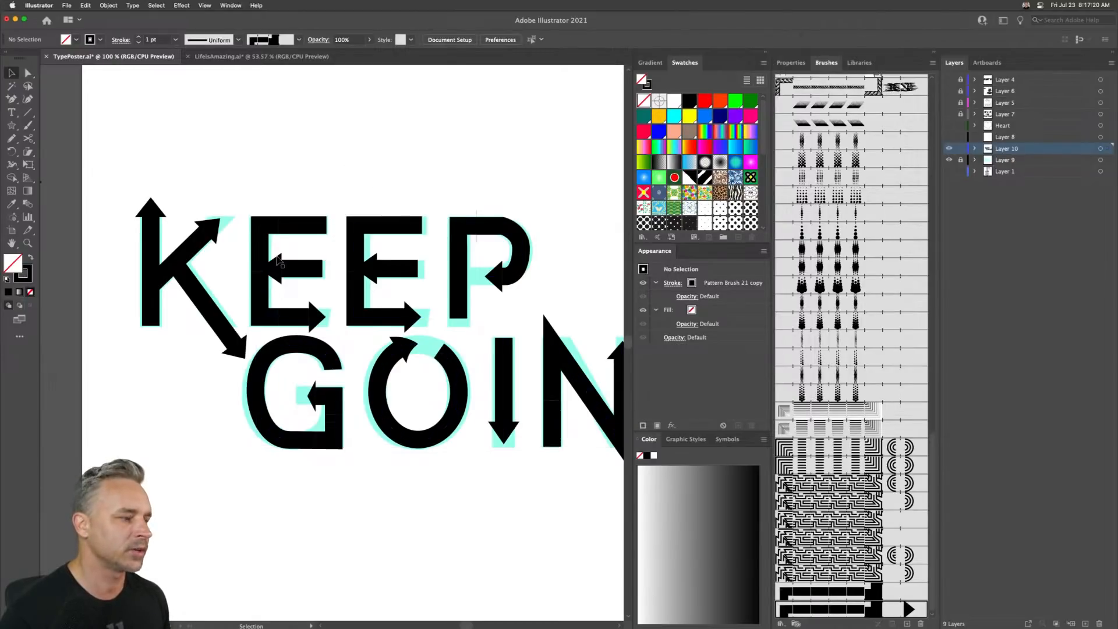
{"action": "left_click", "coordinate": [293, 227]}
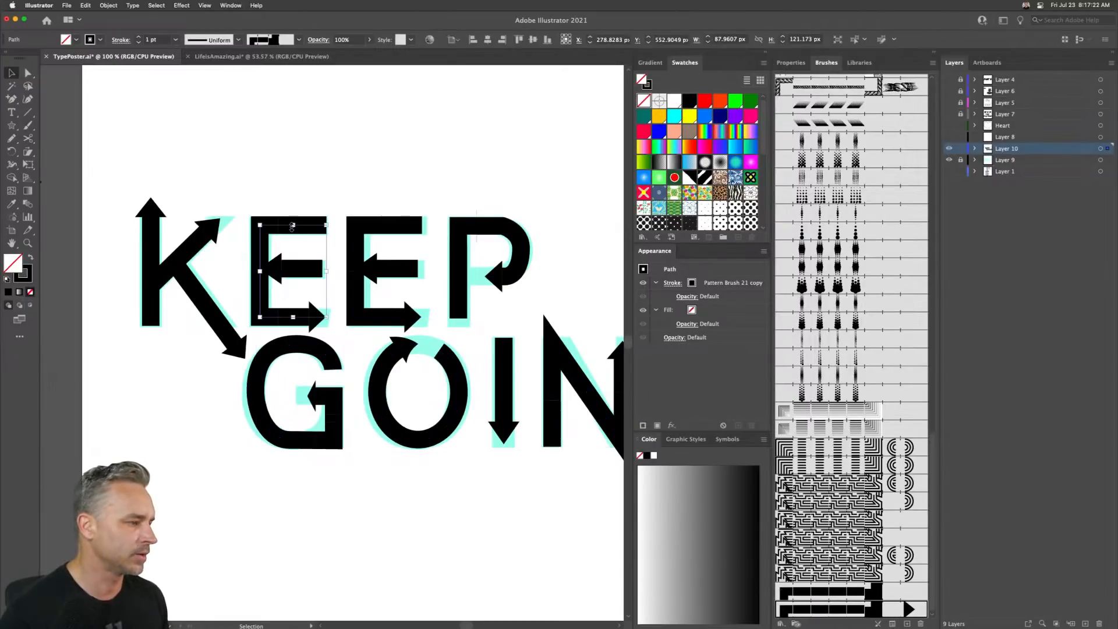
{"action": "key", "text": "super+equal"}
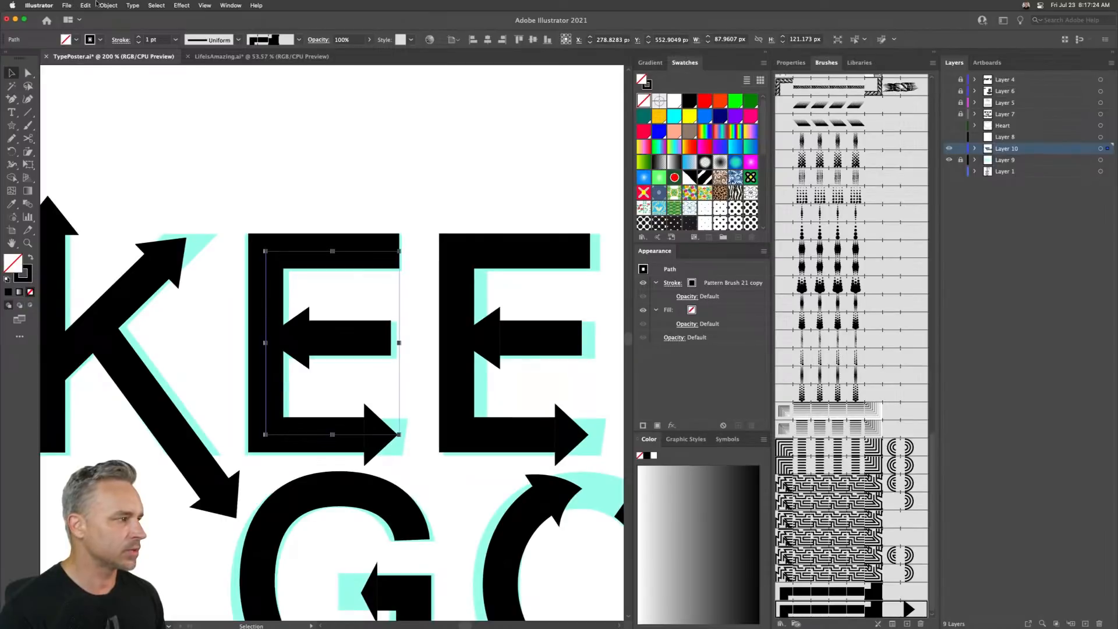
{"action": "left_click", "coordinate": [104, 5]}
{"action": "mouse_move", "coordinate": [154, 223]}
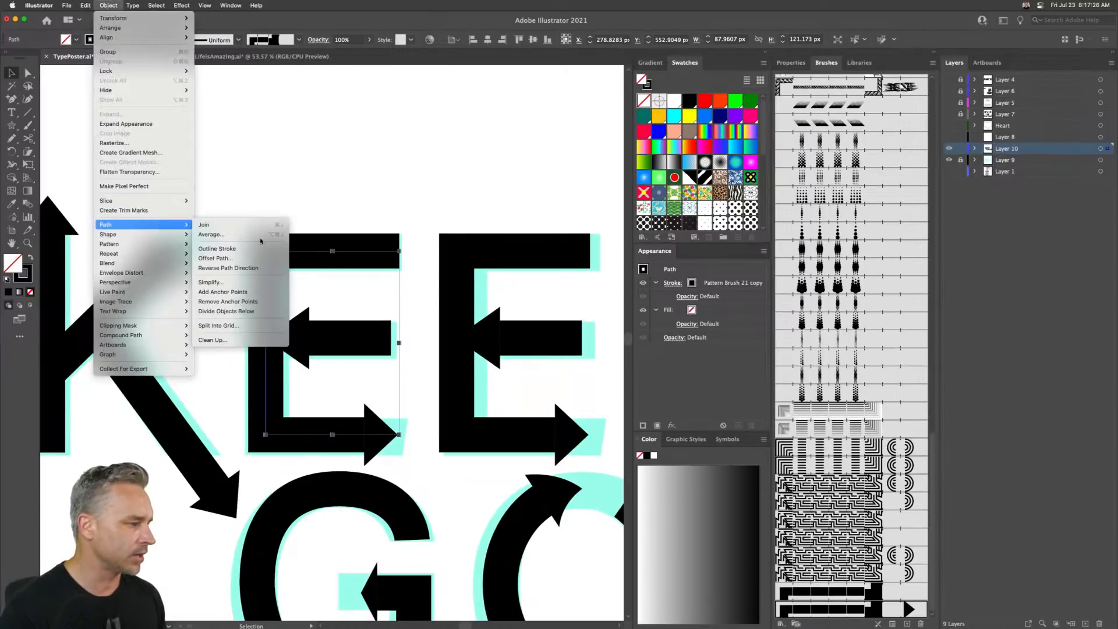
{"action": "left_click", "coordinate": [264, 269]}
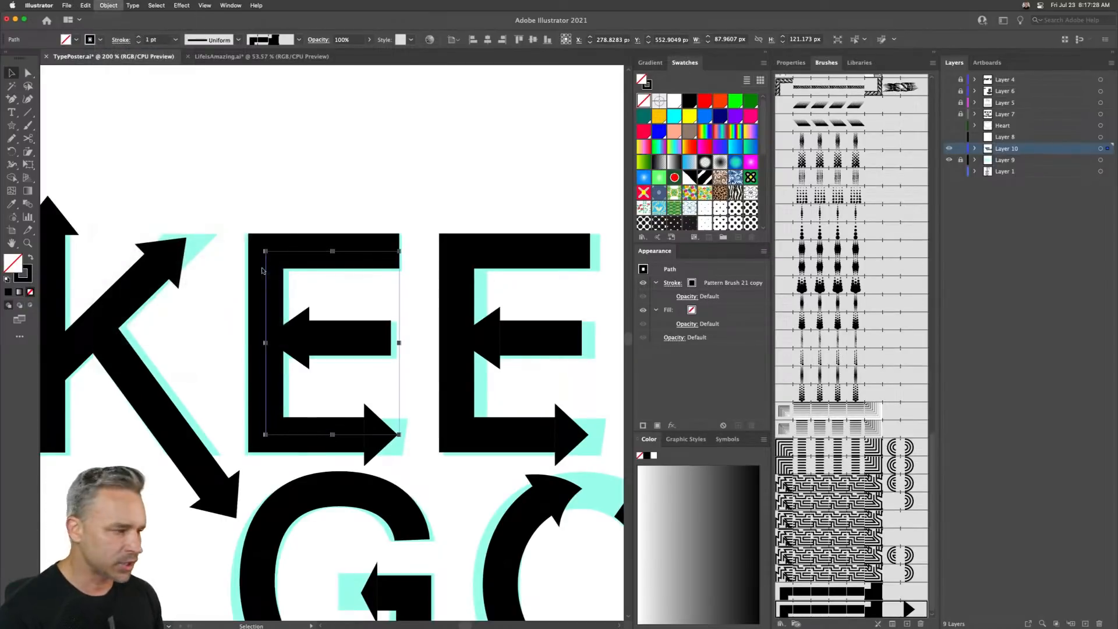
{"action": "left_click", "coordinate": [452, 190]}
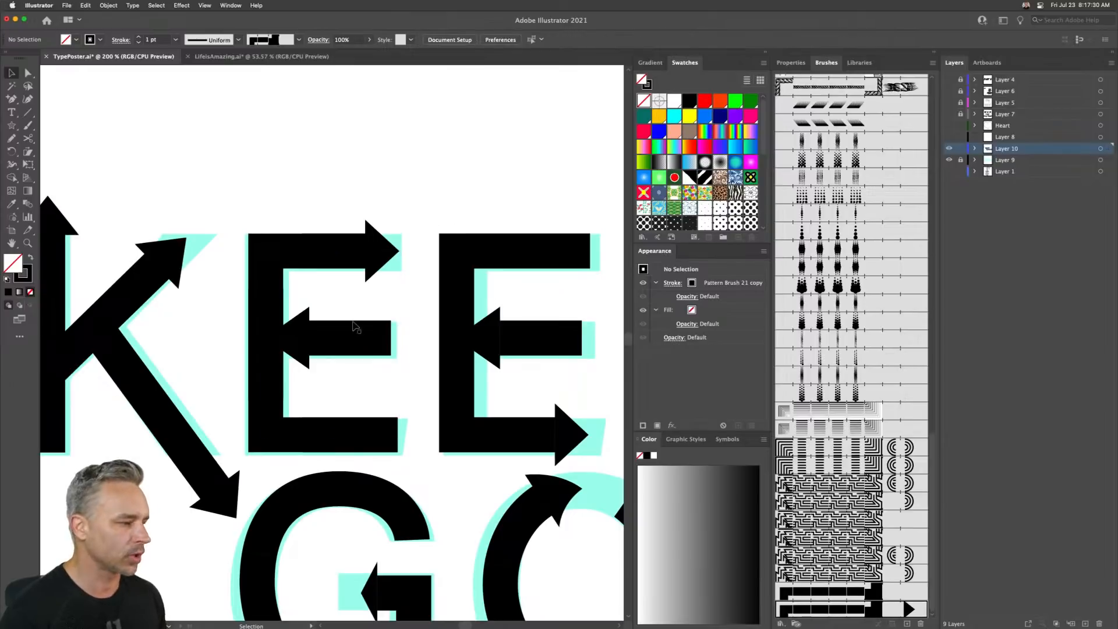
- Duplicate the arrow pattern brush and try setting its start tile to the arrow swatch with Flip Along
{"action": "left_click", "coordinate": [371, 349]}
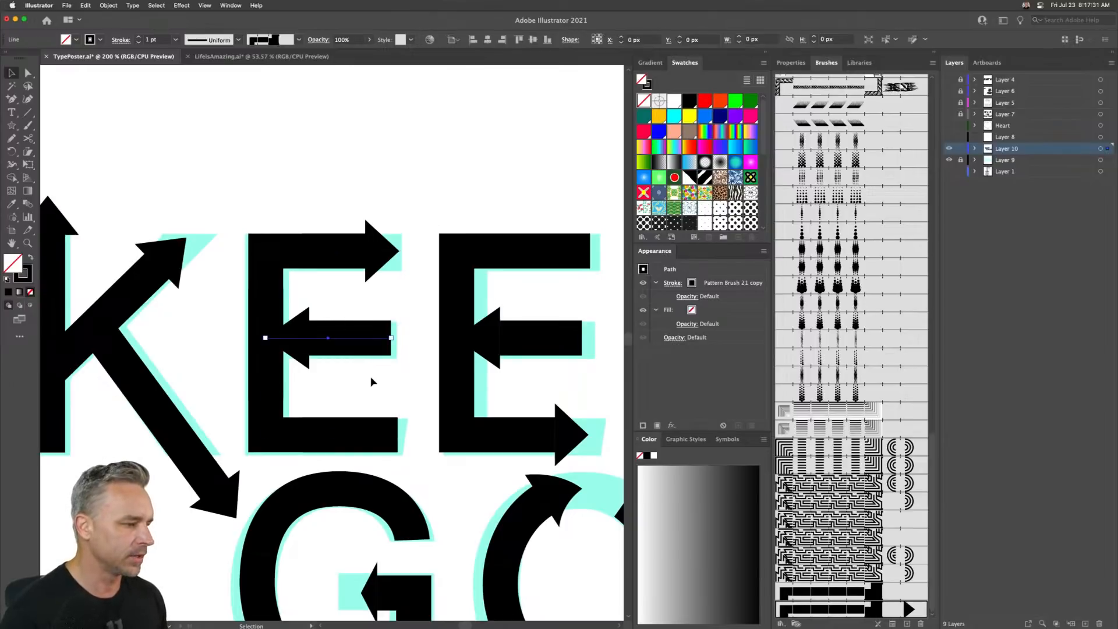
{"action": "left_click", "coordinate": [407, 192]}
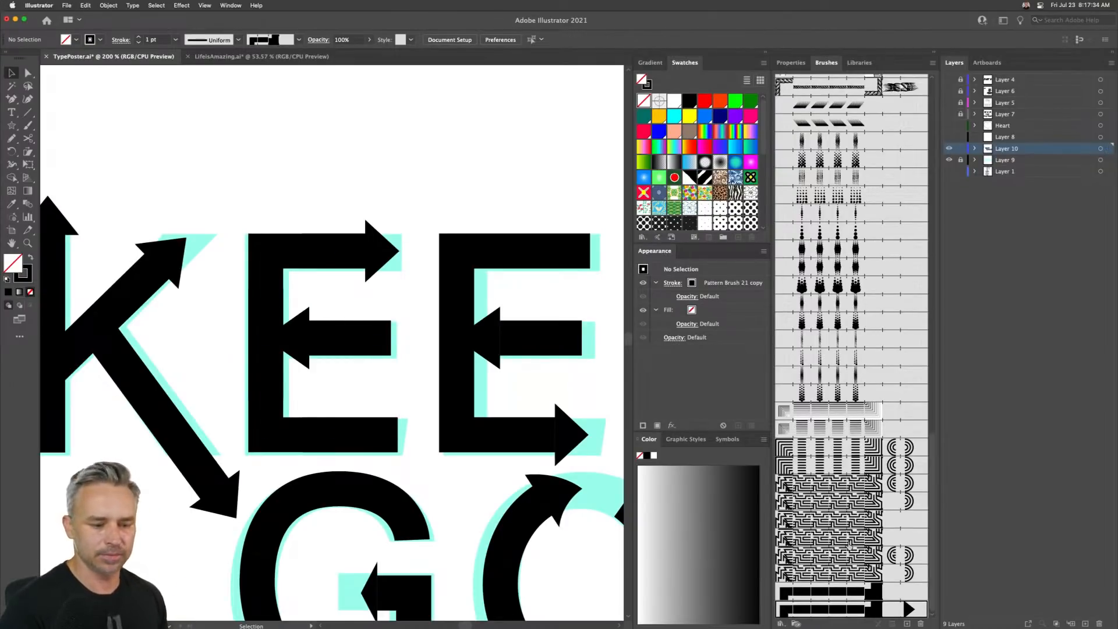
{"action": "left_click", "coordinate": [873, 610]}
{"action": "left_click_drag", "start_coordinate": [909, 624], "coordinate": [908, 624]}
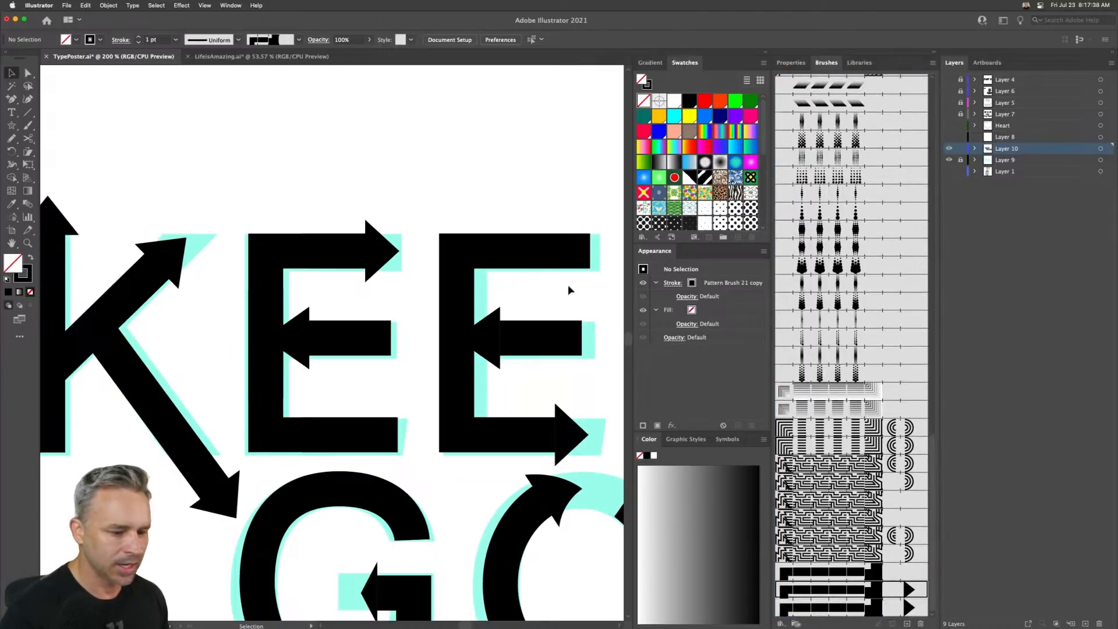
{"action": "double_click", "coordinate": [841, 610]}
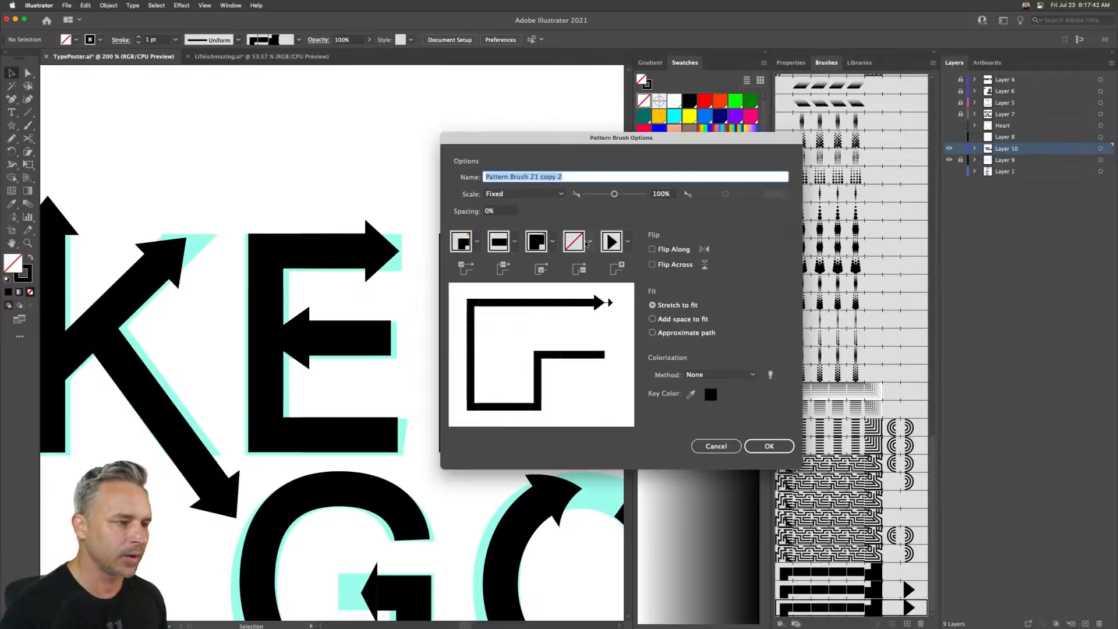
{"action": "left_click", "coordinate": [590, 241]}
{"action": "left_click_drag", "start_coordinate": [581, 281], "coordinate": [564, 325]}
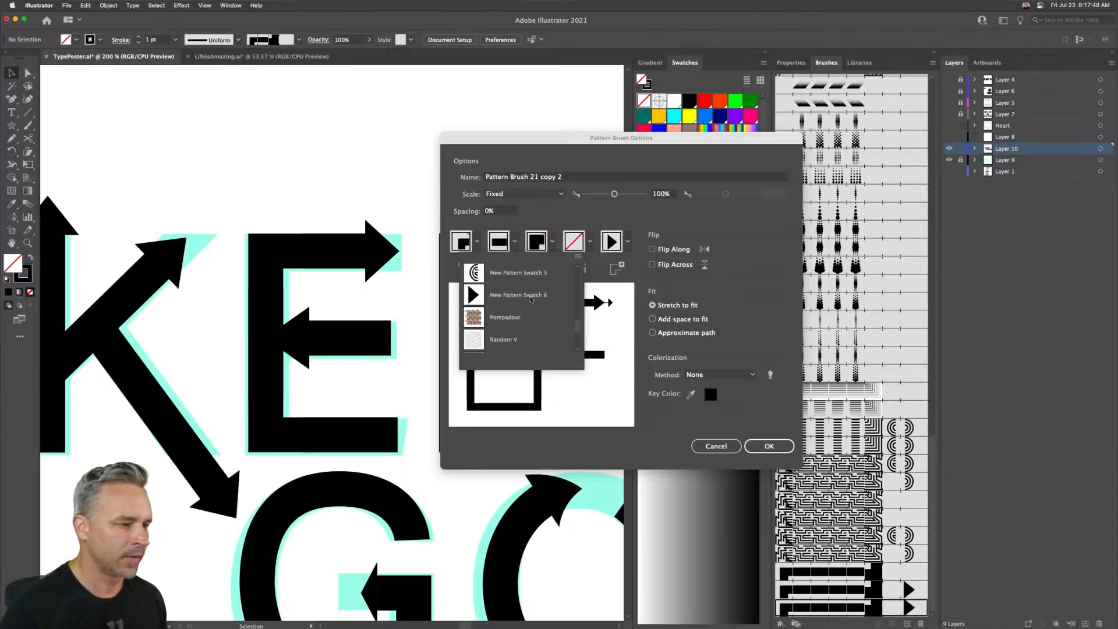
{"action": "left_click", "coordinate": [531, 299]}
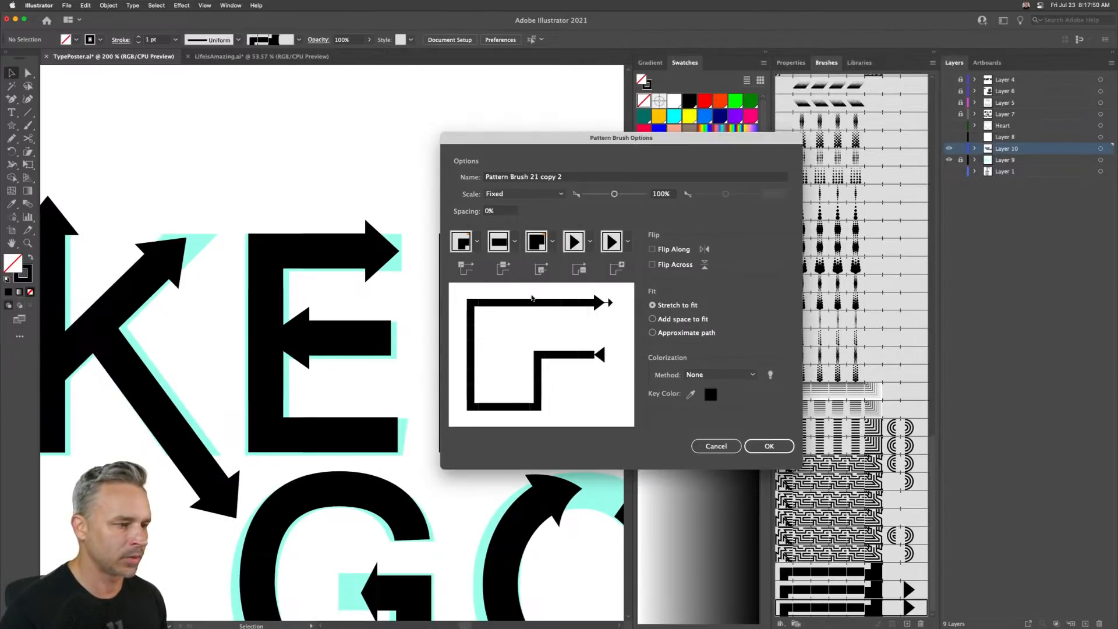
{"action": "left_click", "coordinate": [651, 250]}
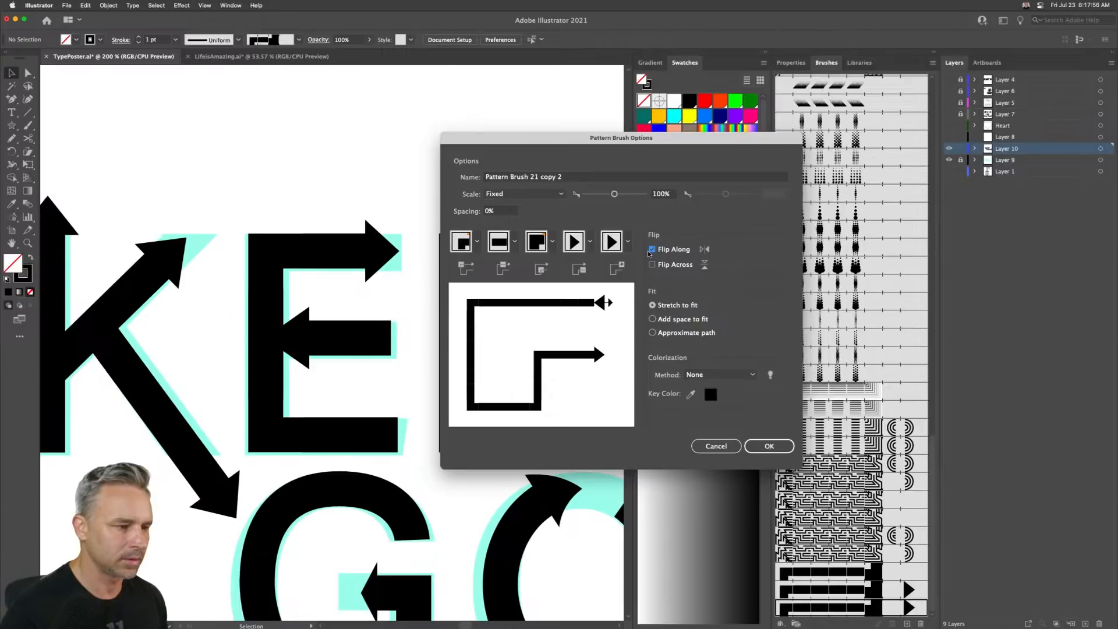
{"action": "left_click", "coordinate": [627, 241]}
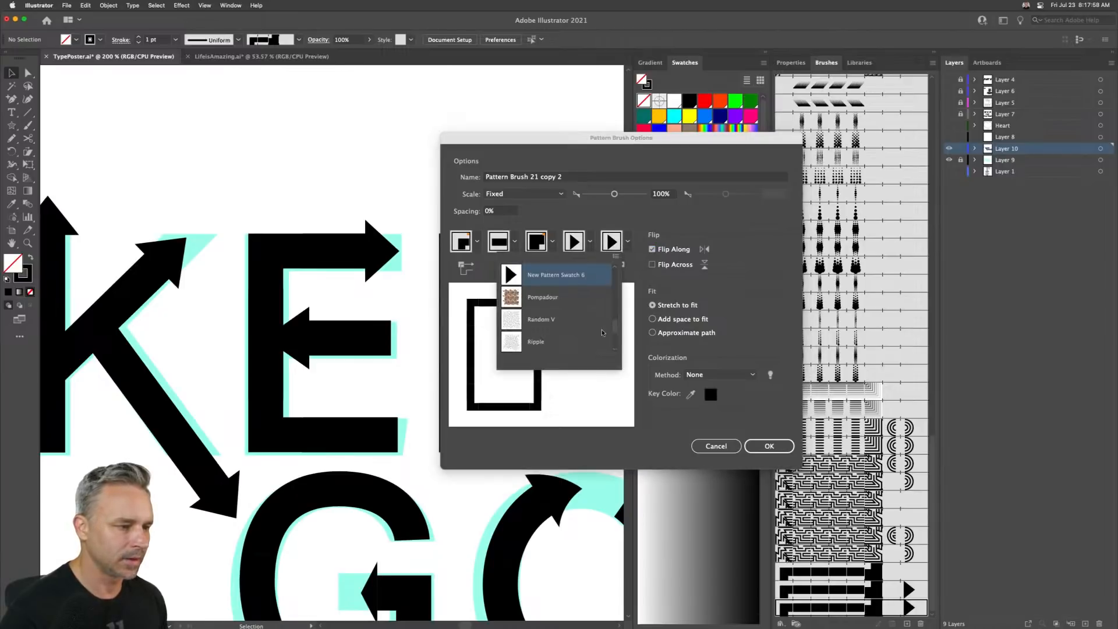
{"action": "scroll", "coordinate": [603, 326], "scroll_direction": "up", "scroll_amount": 3}
{"action": "left_click", "coordinate": [530, 273]}
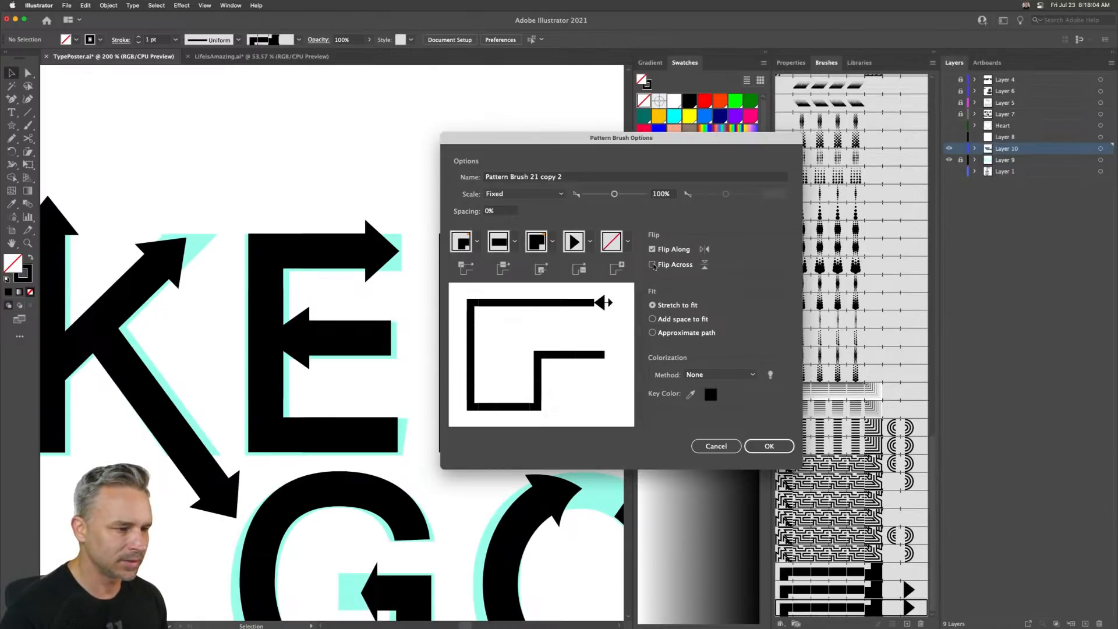
{"action": "left_click", "coordinate": [590, 243]}
{"action": "left_click", "coordinate": [729, 334]}
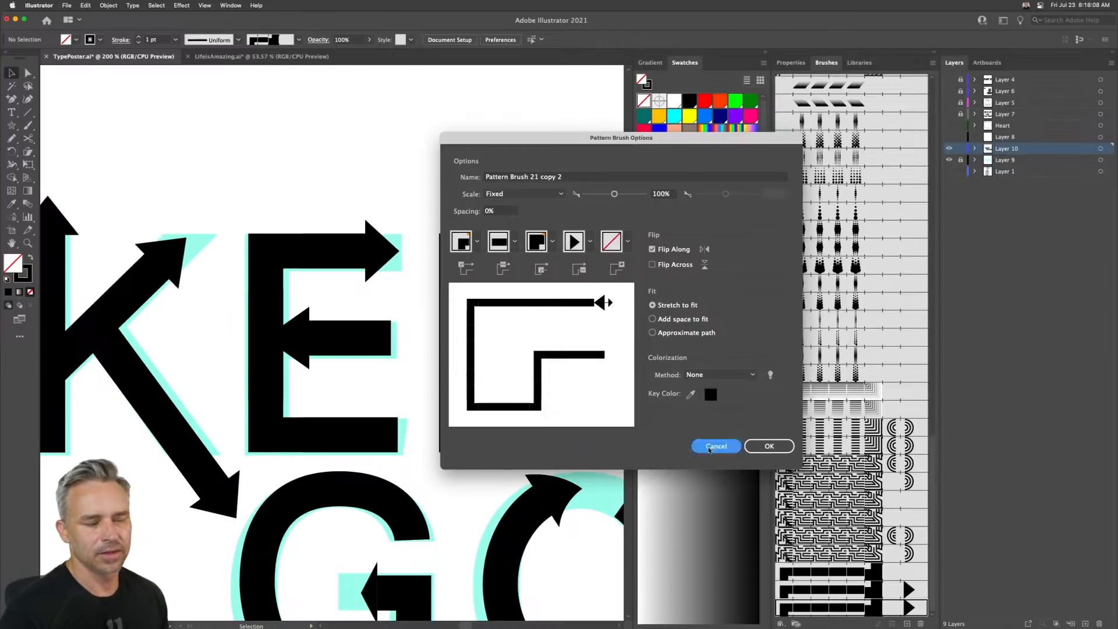
{"action": "left_click", "coordinate": [712, 446]}
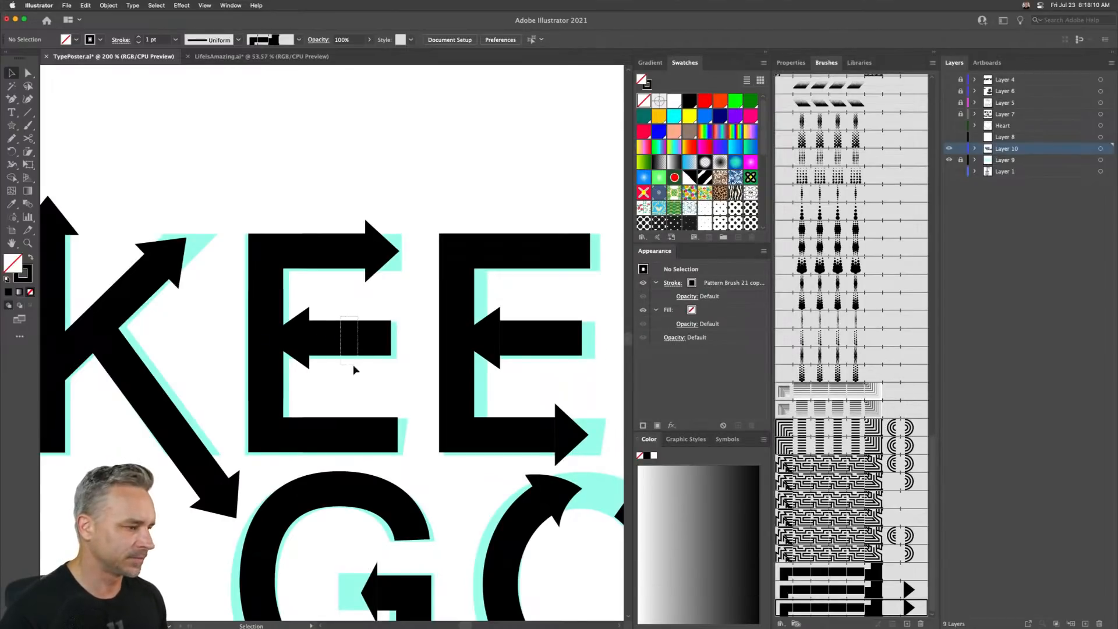
- Delete the duplicated arrow pattern brush
{"action": "left_click", "coordinate": [349, 347]}
{"action": "left_click", "coordinate": [85, 5]}
{"action": "mouse_move", "coordinate": [93, 176]}
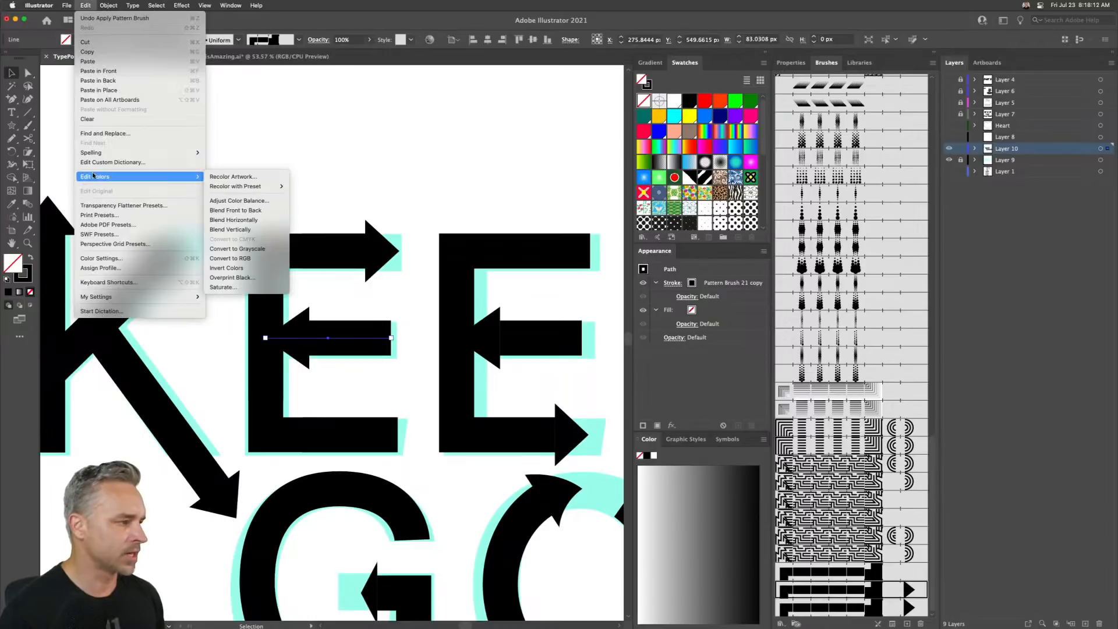
{"action": "left_click", "coordinate": [517, 159]}
{"action": "left_click_drag", "start_coordinate": [863, 608], "coordinate": [920, 625]}
{"action": "left_click", "coordinate": [402, 155]}
- Reverse the path direction of the first E's middle bar so its arrow points right
{"action": "left_click_drag", "start_coordinate": [353, 292], "coordinate": [373, 365]}
{"action": "left_click", "coordinate": [87, 5]}
{"action": "mouse_move", "coordinate": [110, 176]}
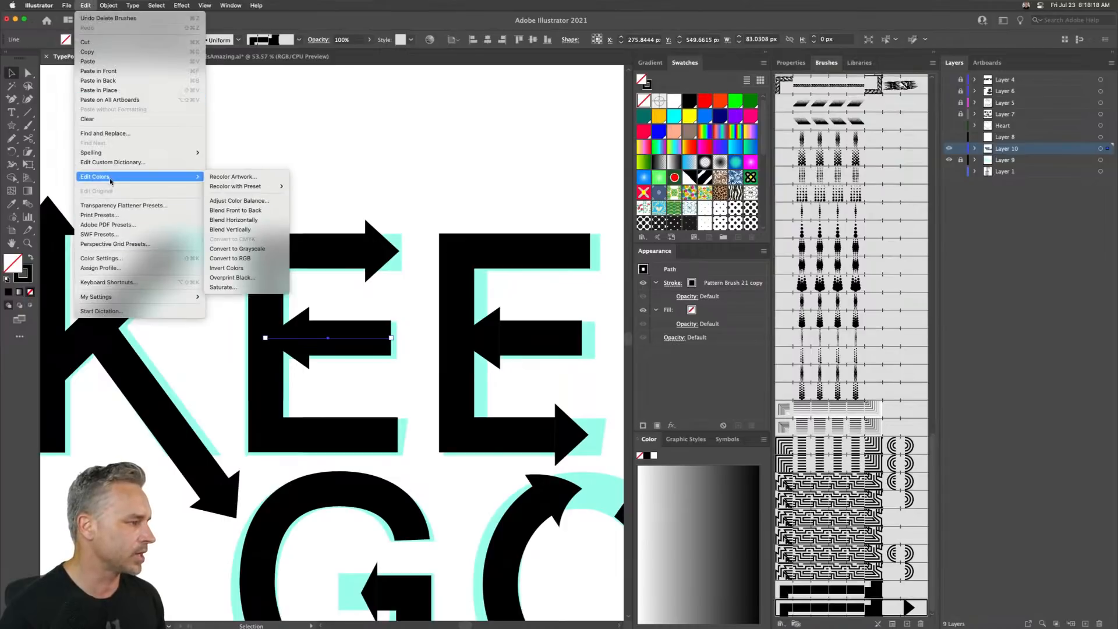
{"action": "mouse_move", "coordinate": [284, 189]}
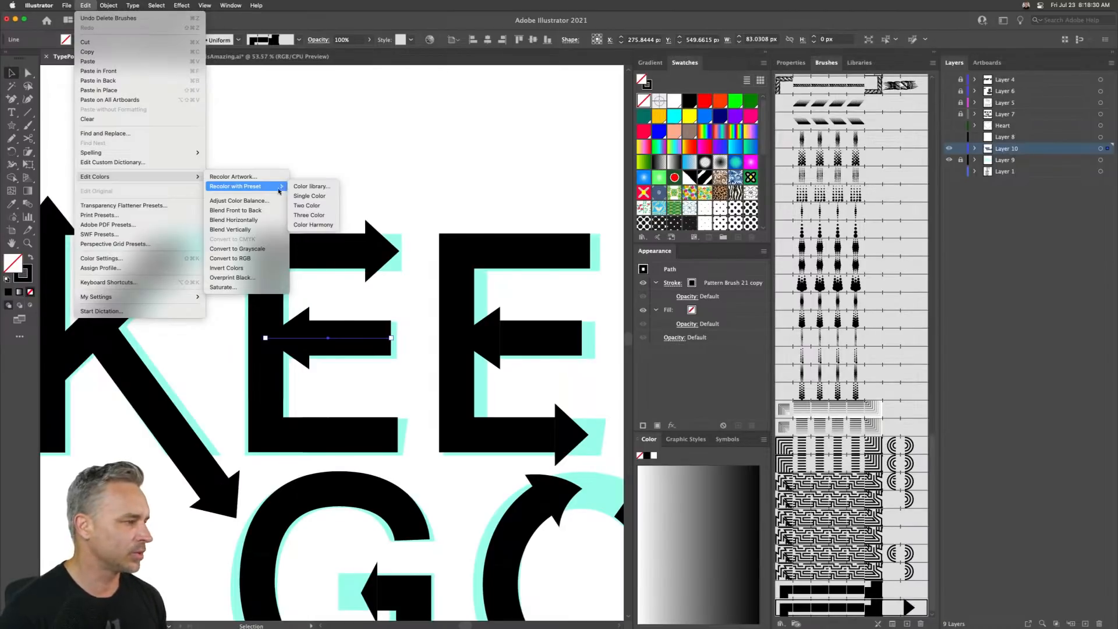
{"action": "mouse_move", "coordinate": [108, 6]}
{"action": "mouse_move", "coordinate": [175, 224]}
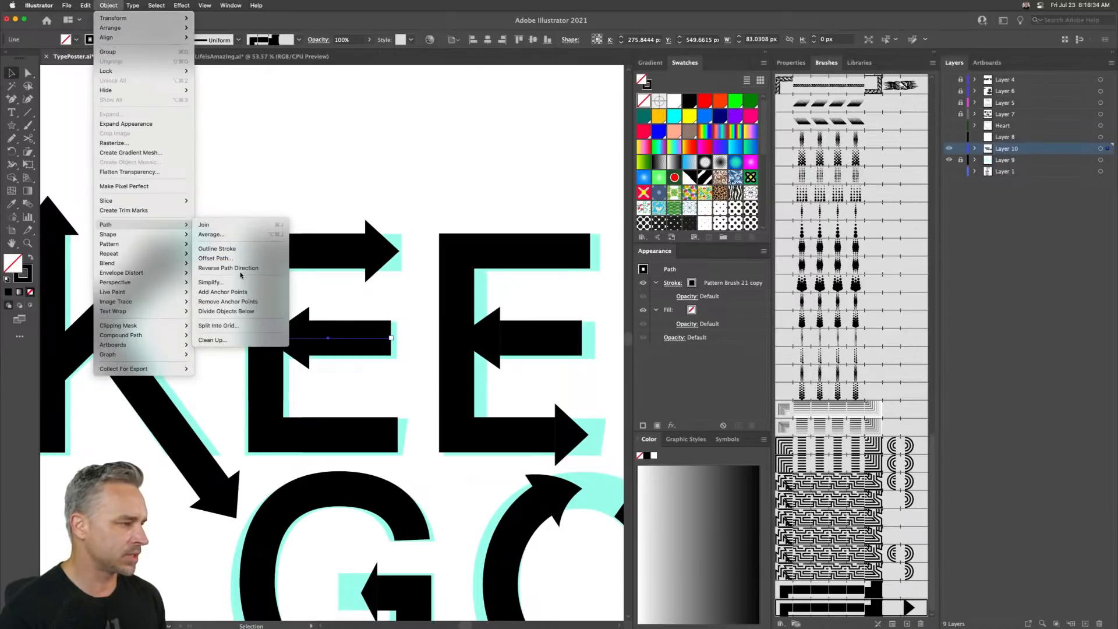
{"action": "left_click", "coordinate": [236, 269]}
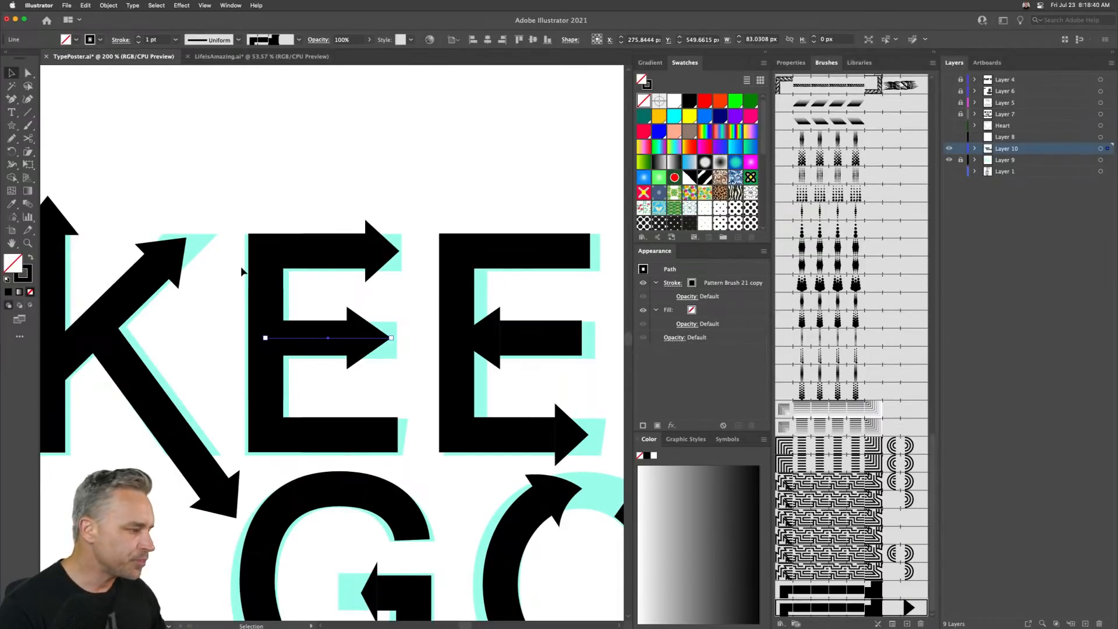
{"action": "key", "text": "super+minus"}
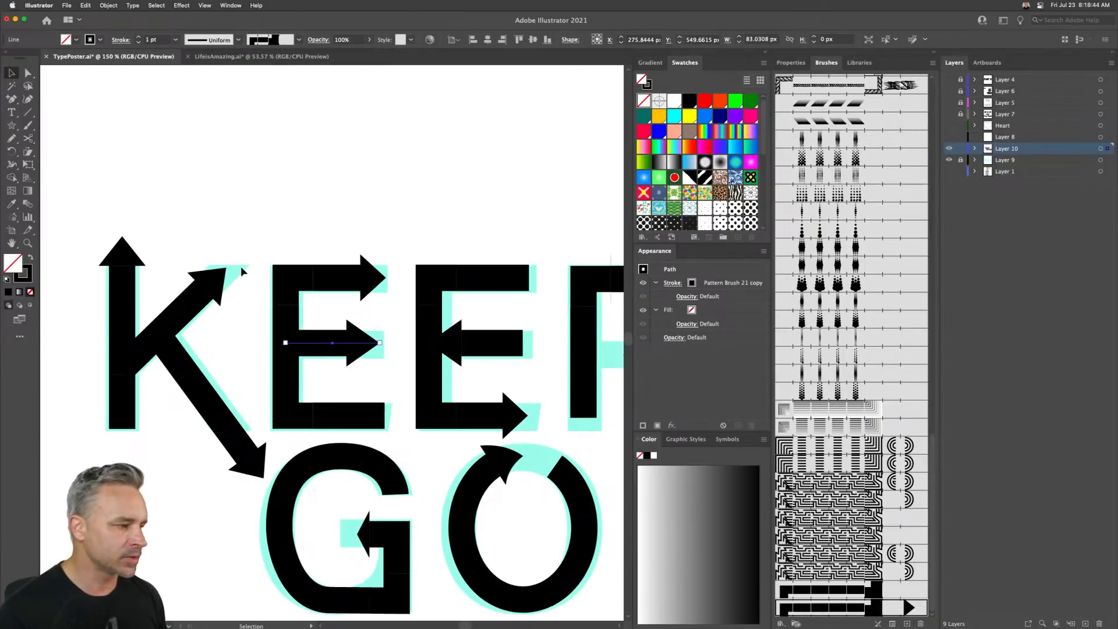
- Reverse the path direction of the second E's middle bar so its arrow points right
{"action": "left_click", "coordinate": [392, 195]}
{"action": "left_click_drag", "start_coordinate": [392, 195], "coordinate": [296, 201]}
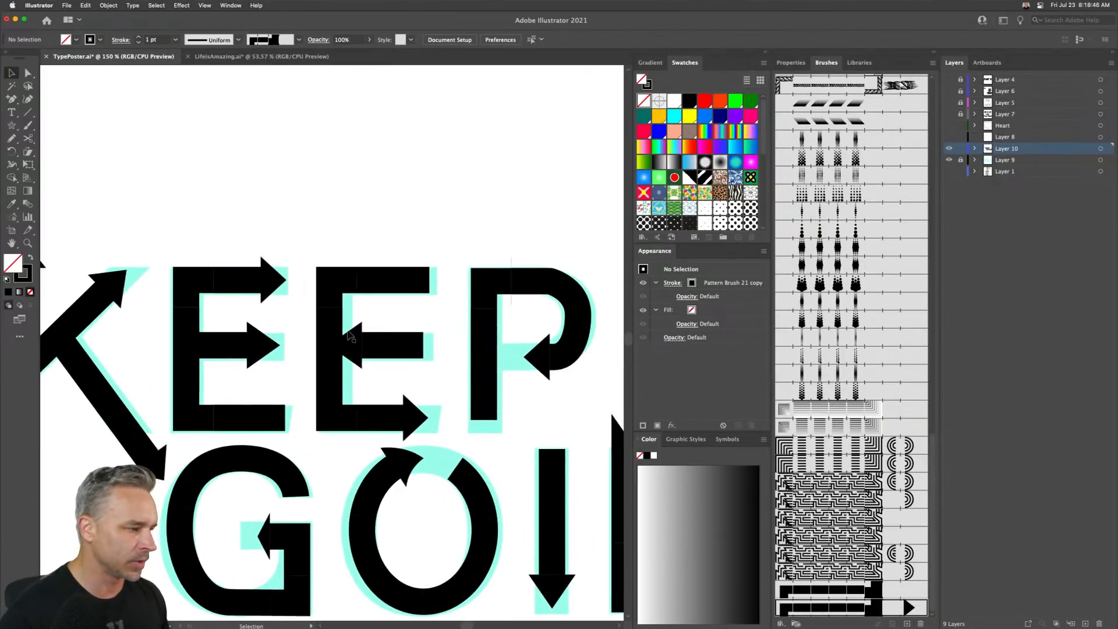
{"action": "left_click", "coordinate": [376, 345]}
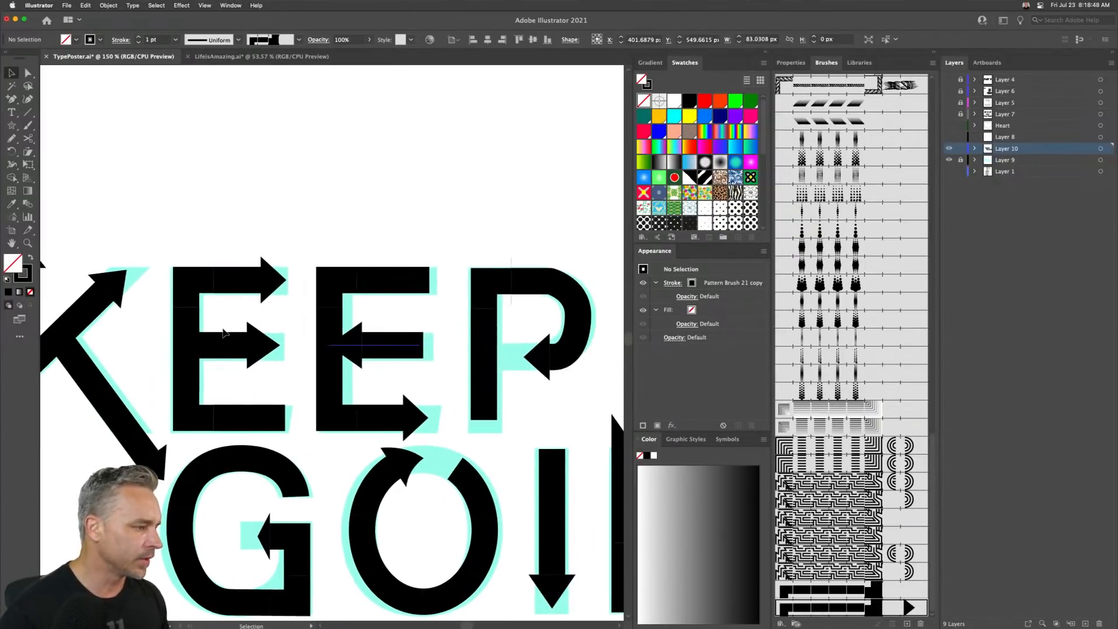
{"action": "mouse_move", "coordinate": [375, 346]}
{"action": "left_mouse_down"}
{"action": "mouse_move", "coordinate": [231, 349]}
{"action": "mouse_move", "coordinate": [374, 360]}
{"action": "left_mouse_up"}
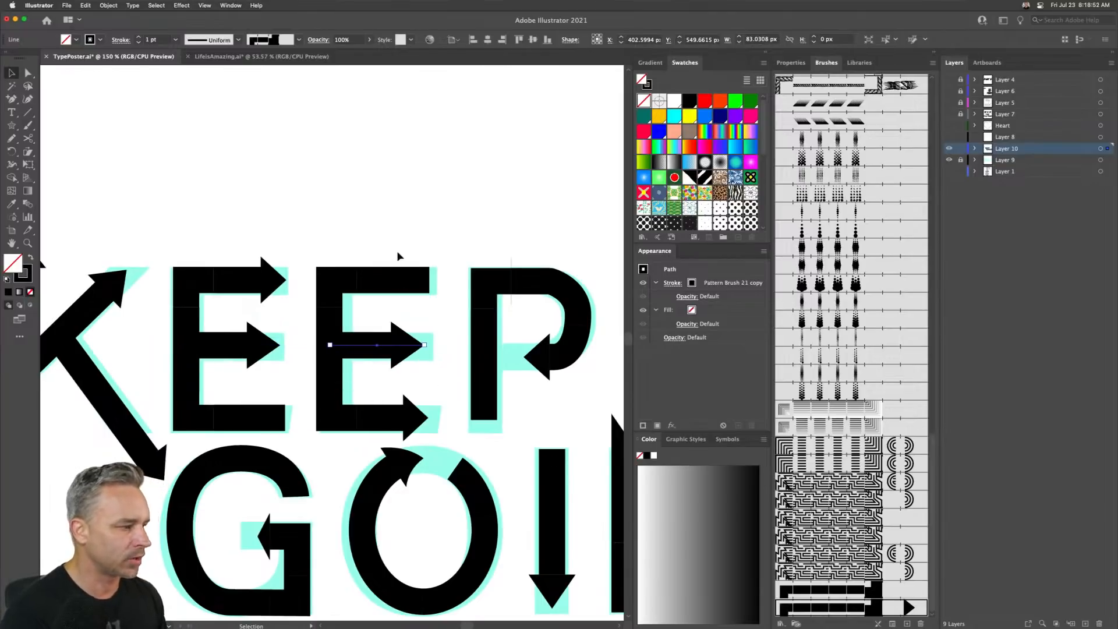
- Shorten the second E's top bar by nudging its top end anchor to the left
{"action": "left_click", "coordinate": [304, 211]}
{"action": "key", "text": "a"}
{"action": "left_click_drag", "start_coordinate": [418, 256], "coordinate": [446, 301]}
{"action": "key", "text": "shift+Left"}
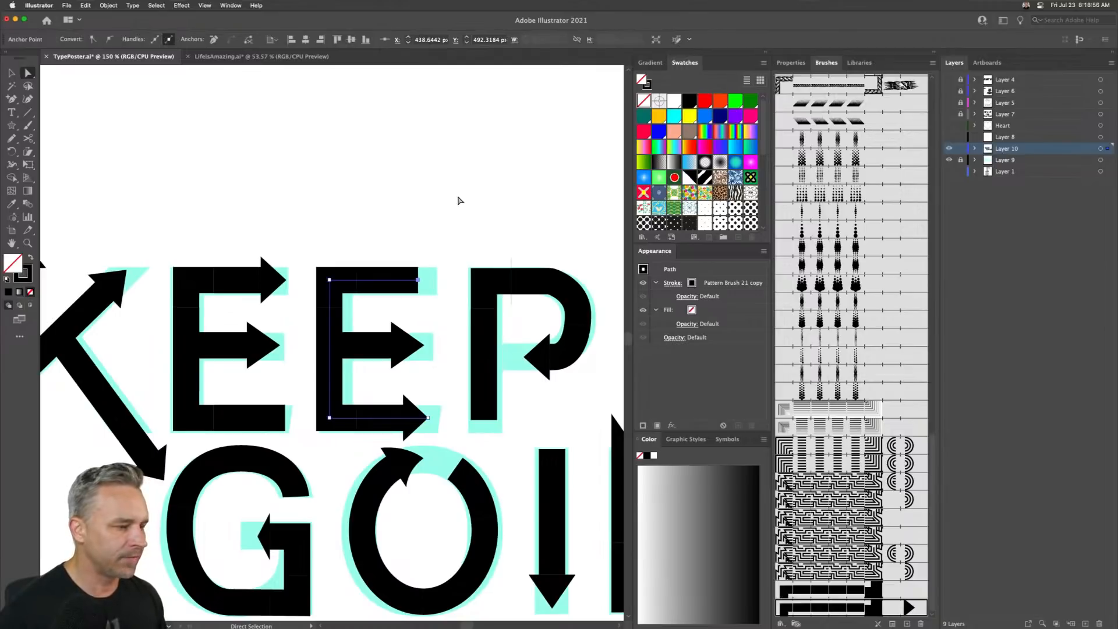
- Nudge the P's stroke path horizontally to line it up with the letter underneath
{"action": "left_click_drag", "start_coordinate": [456, 200], "coordinate": [319, 174]}
{"action": "key", "text": "v"}
{"action": "left_click_drag", "start_coordinate": [351, 218], "coordinate": [491, 355]}
{"action": "key", "text": "shift+Left"}
{"action": "key", "text": "shift+Left"}
{"action": "key", "text": "shift+Right"}
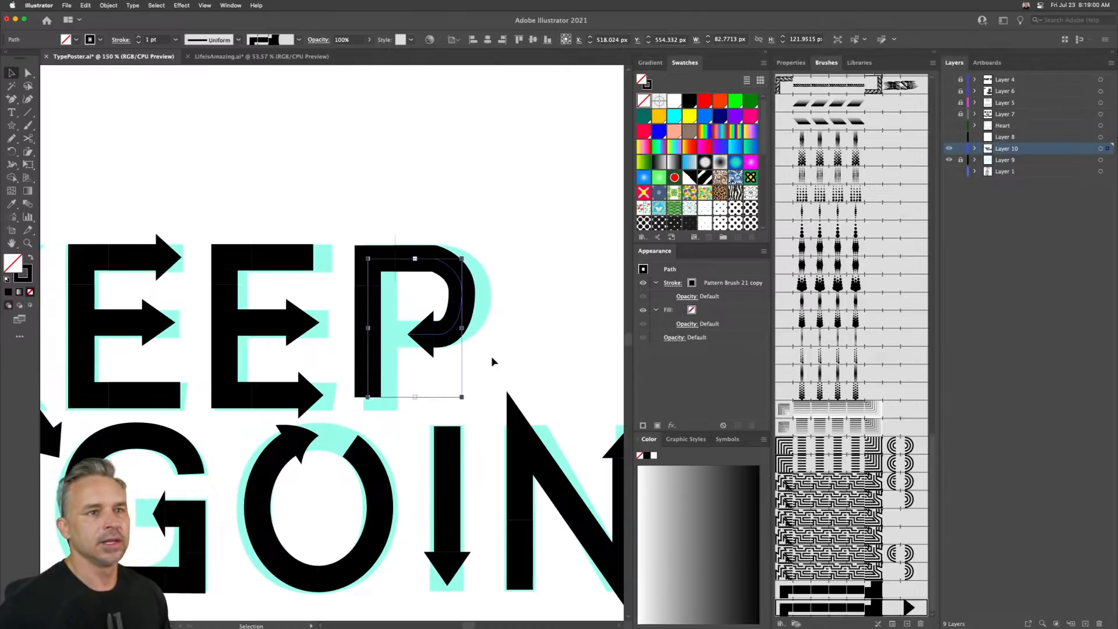
{"action": "key", "text": "Right"}
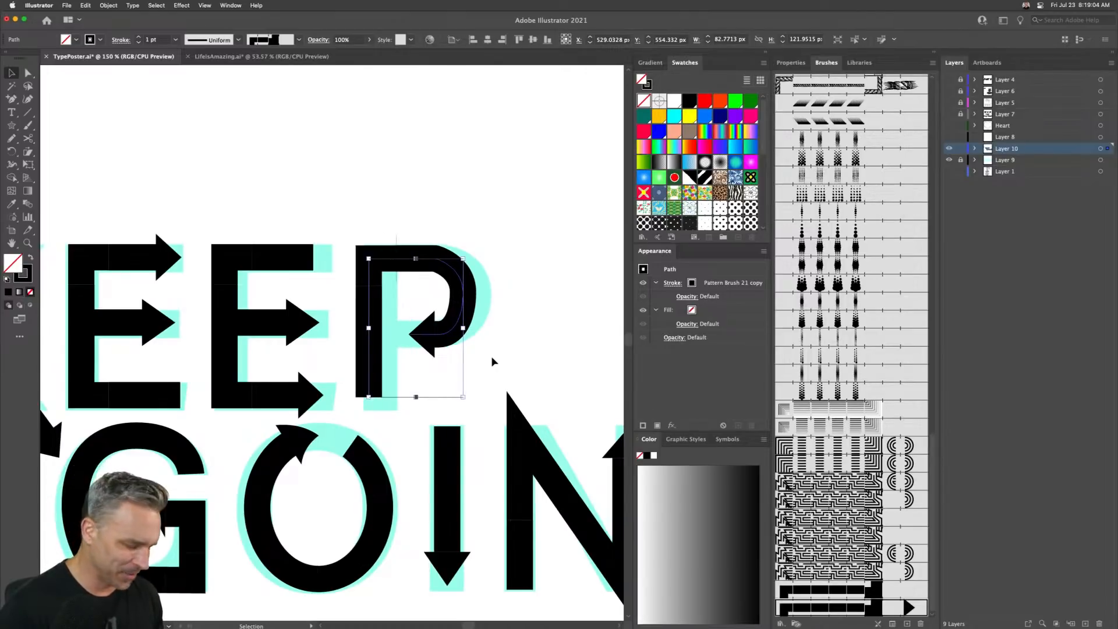
- Reshape the P's bowl by moving its anchor points outward and extending the arrow end leftward
{"action": "key", "text": "a"}
{"action": "key", "text": "super+equal"}
{"action": "key", "text": "super+equal"}
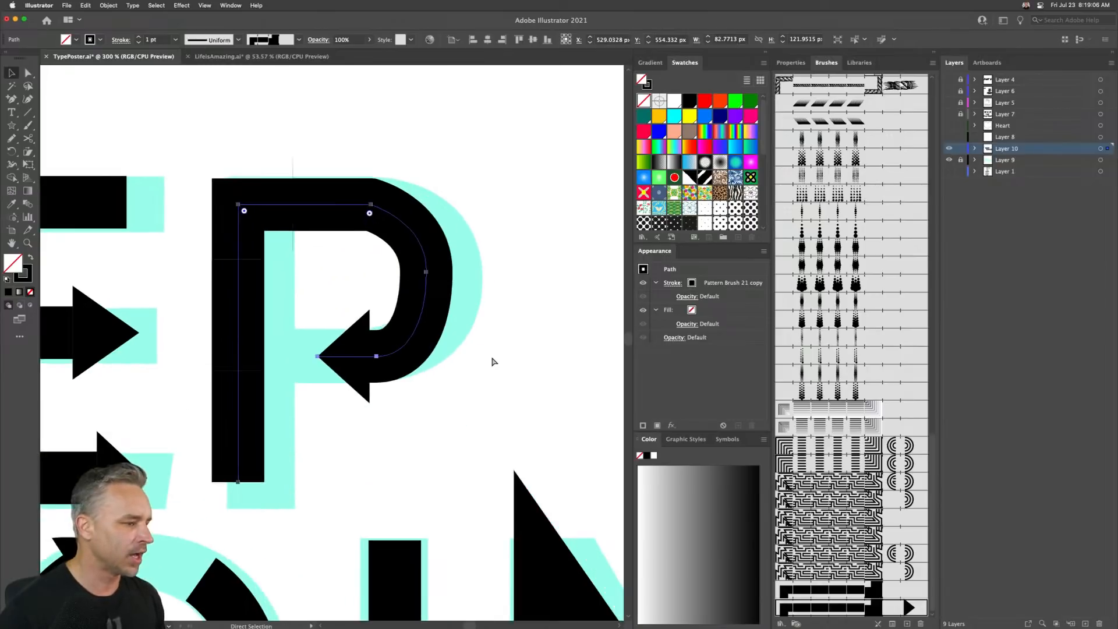
{"action": "key", "text": "v"}
{"action": "key", "text": "a"}
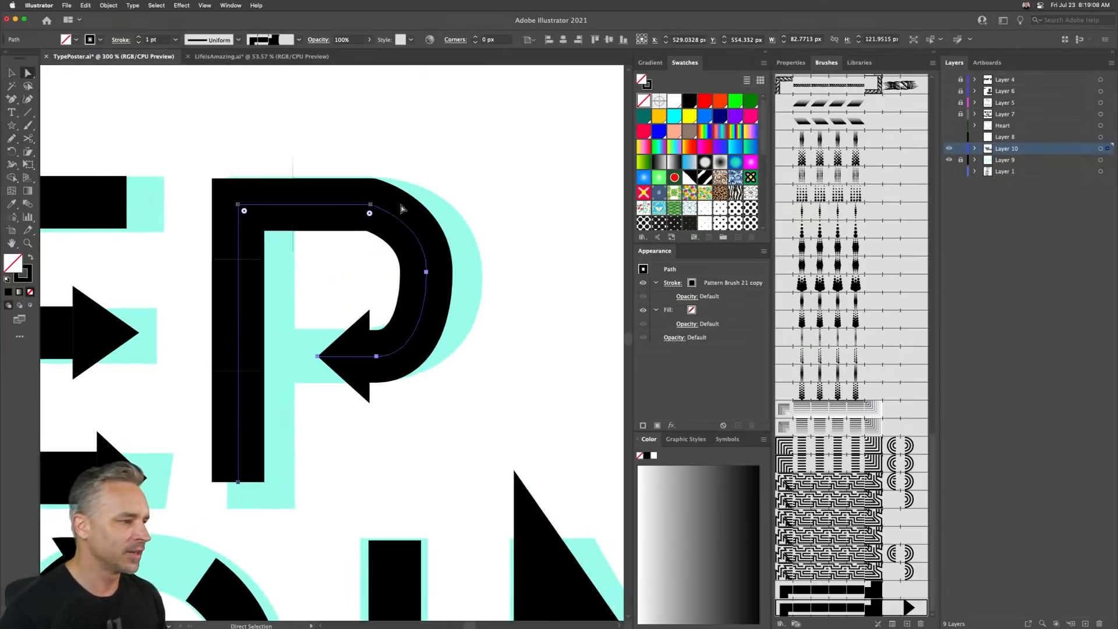
{"action": "left_click_drag", "start_coordinate": [453, 246], "coordinate": [438, 276]}
{"action": "left_click_drag", "start_coordinate": [441, 281], "coordinate": [441, 278]}
{"action": "left_click_drag", "start_coordinate": [441, 226], "coordinate": [441, 208]}
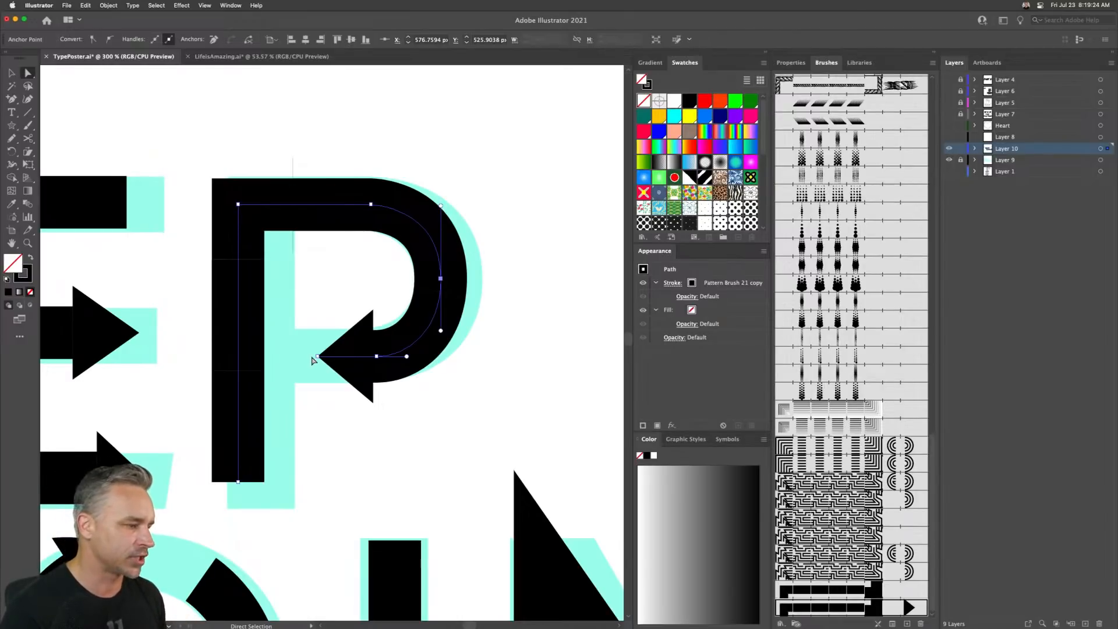
{"action": "left_click_drag", "start_coordinate": [319, 357], "coordinate": [306, 357]}
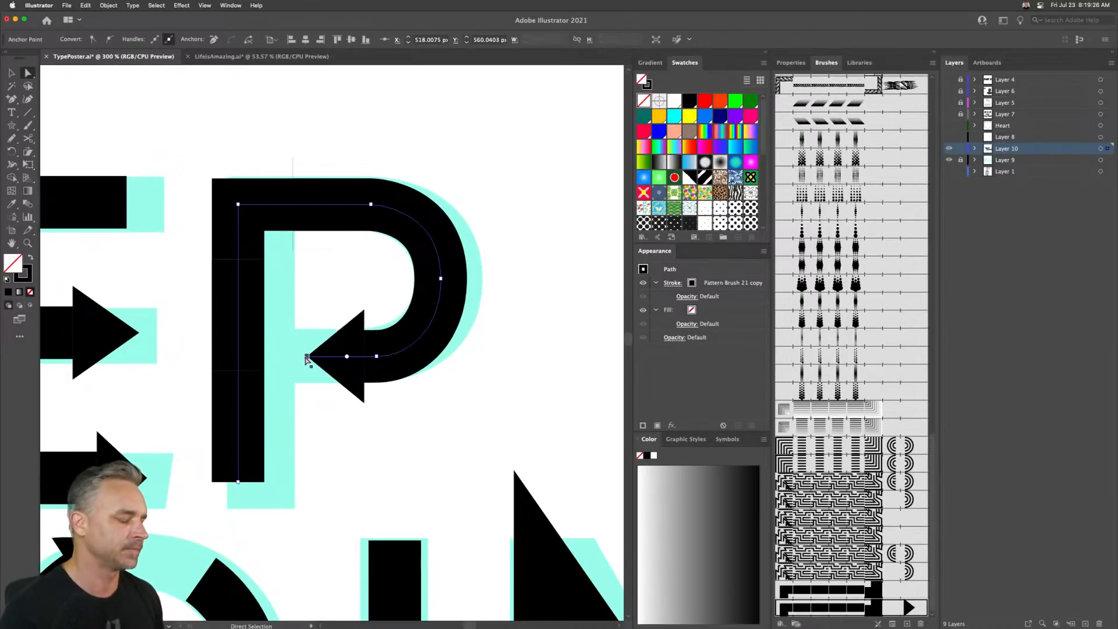
{"action": "left_click", "coordinate": [11, 72]}
{"action": "left_click", "coordinate": [27, 72]}
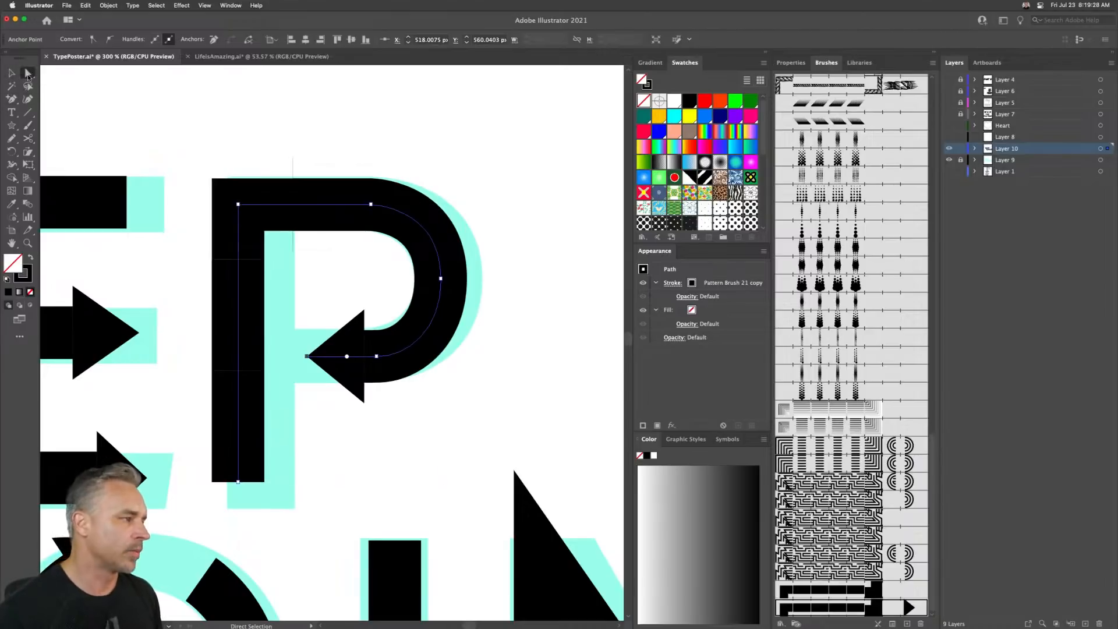
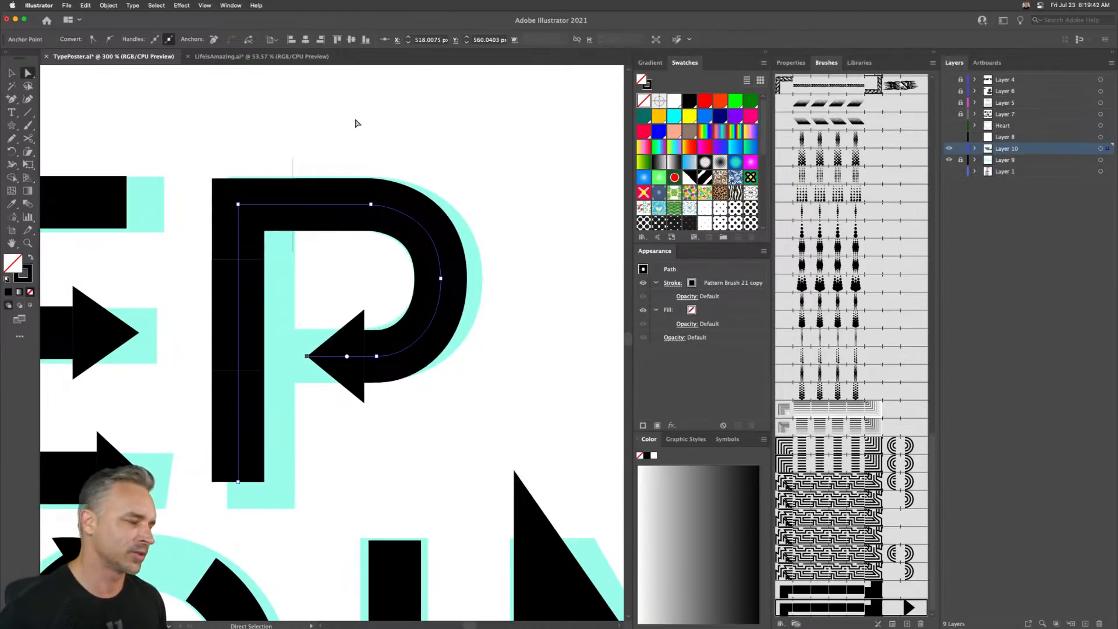
- Nudge the P's arrow end anchor three steps further left
{"action": "key", "text": "Left"}
{"action": "key", "text": "Left"}
{"action": "key", "text": "Left"}
{"action": "key", "text": "Left"}
{"action": "key", "text": "Left"}
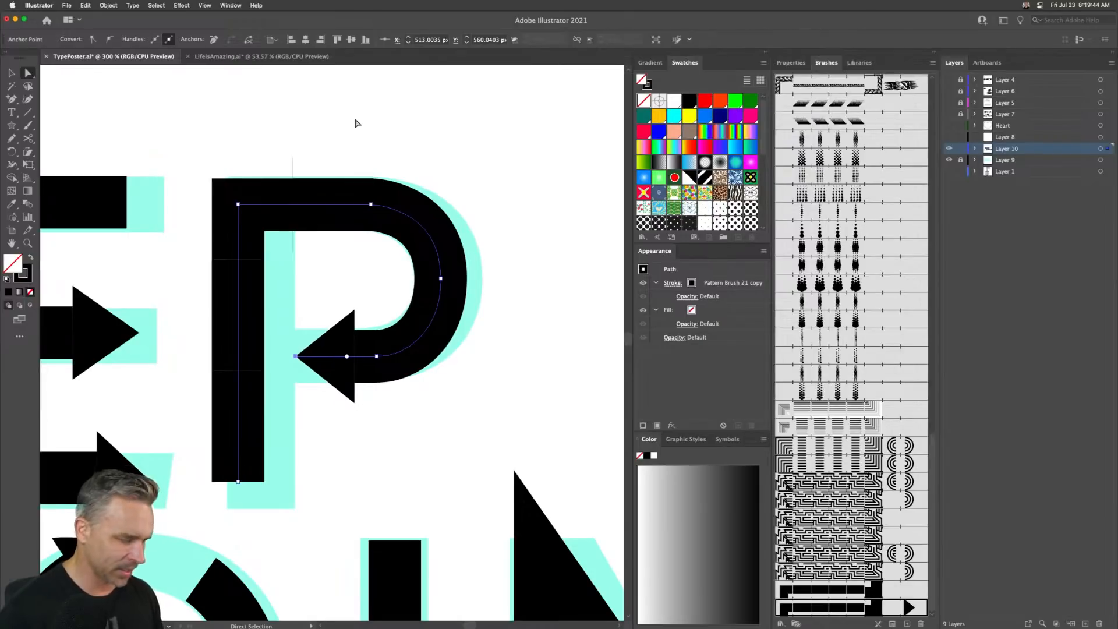
{"action": "left_click", "coordinate": [304, 160]}
{"action": "key", "text": "super+minus"}
{"action": "key", "text": "super+minus"}
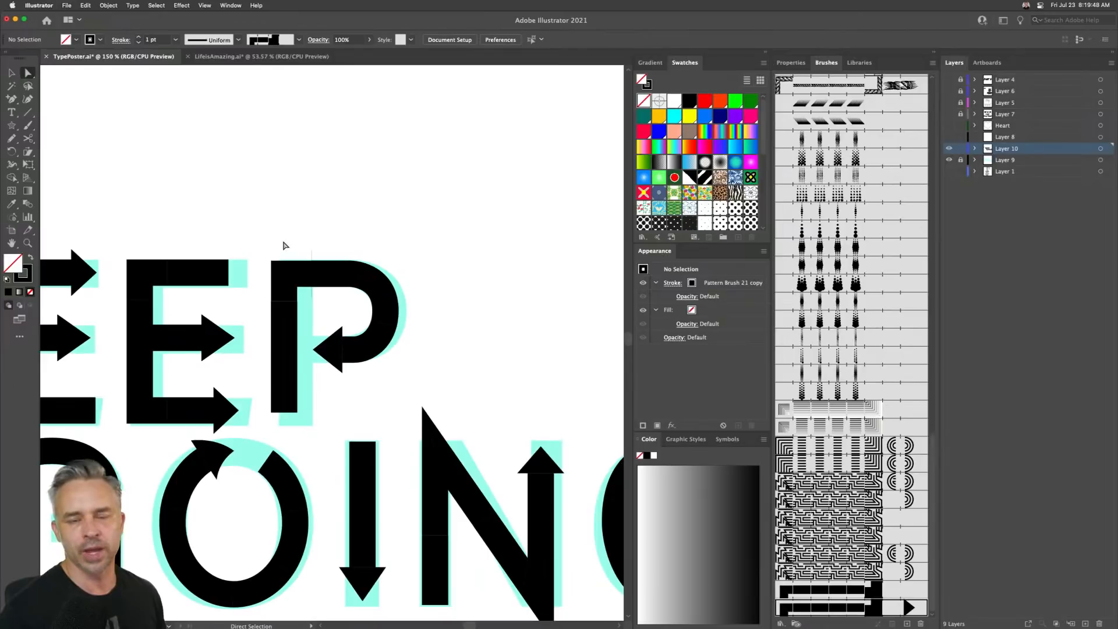
- Shift the whole P stroke path slightly left over the letter underneath
{"action": "left_click_drag", "start_coordinate": [262, 242], "coordinate": [295, 145]}
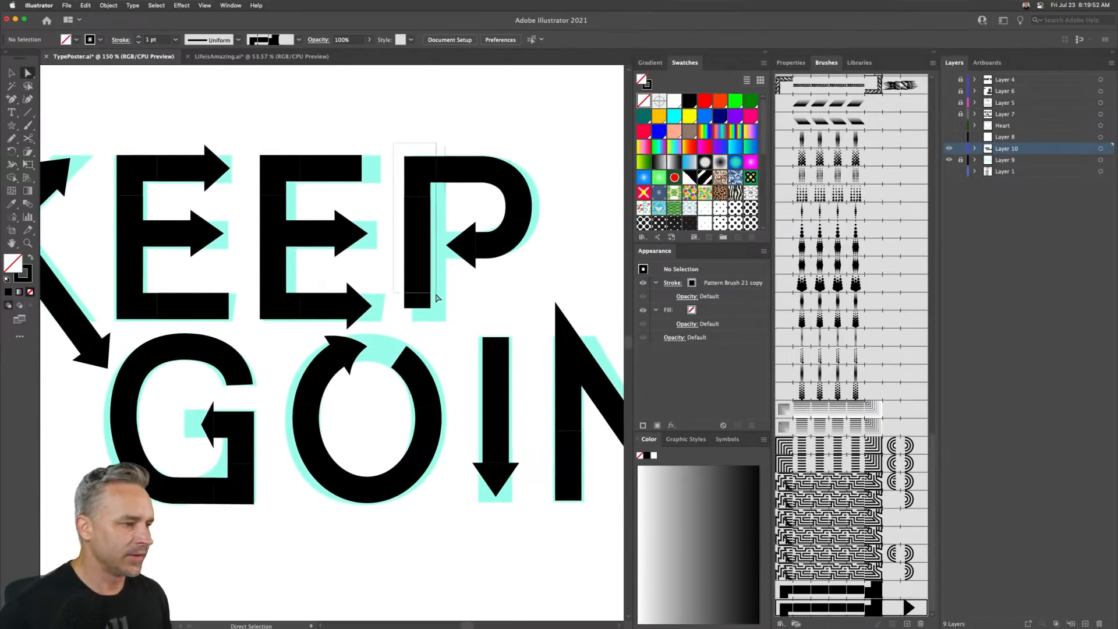
{"action": "left_click", "coordinate": [415, 307]}
{"action": "left_click_drag", "start_coordinate": [392, 149], "coordinate": [543, 326]}
{"action": "key", "text": "Left"}
{"action": "key", "text": "Left"}
{"action": "key", "text": "Left"}
{"action": "key", "text": "Left"}
{"action": "key", "text": "Left"}
{"action": "key", "text": "Left"}
{"action": "key", "text": "Left"}
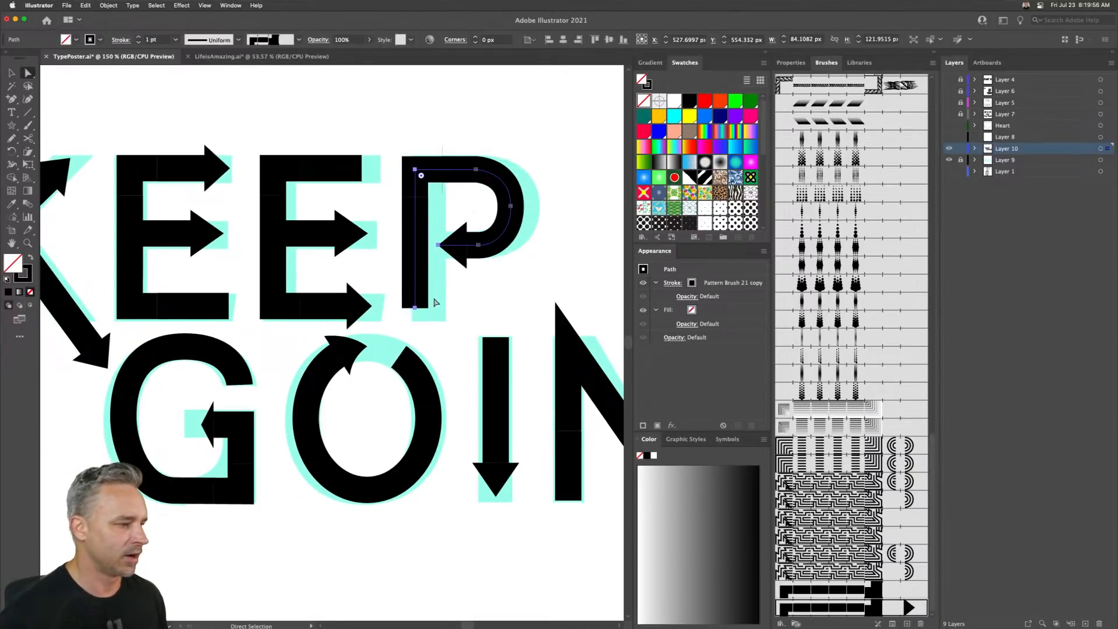
- Extend the P's stem downward by nudging its bottom anchor
{"action": "key", "text": "shift+Down"}
{"action": "key", "text": "shift+Down"}
{"action": "key", "text": "shift+Down"}
{"action": "key", "text": "shift+Down"}
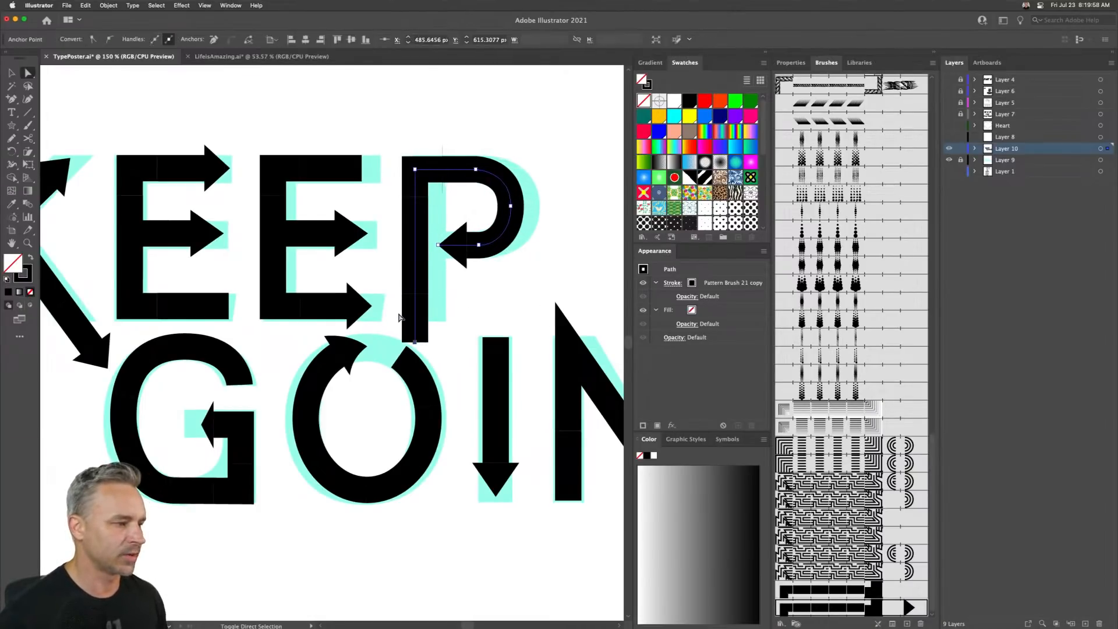
{"action": "key", "text": "shift+Up"}
{"action": "key", "text": "shift+Up"}
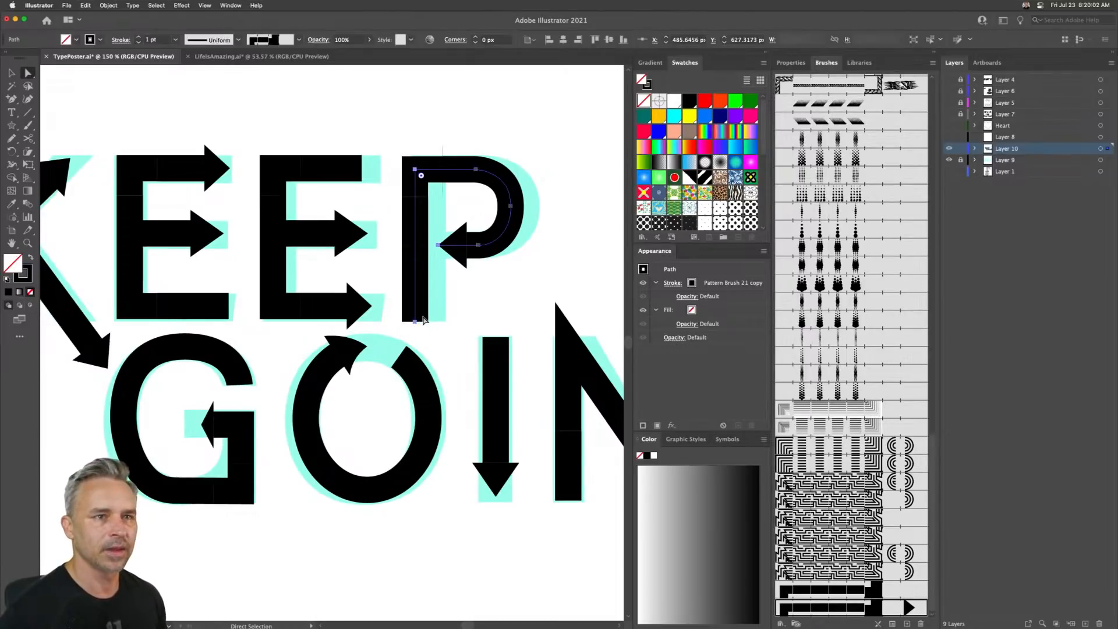
- Lengthen the G's arrow bar by nudging its end anchor to the left
{"action": "left_click_drag", "start_coordinate": [367, 284], "coordinate": [411, 266]}
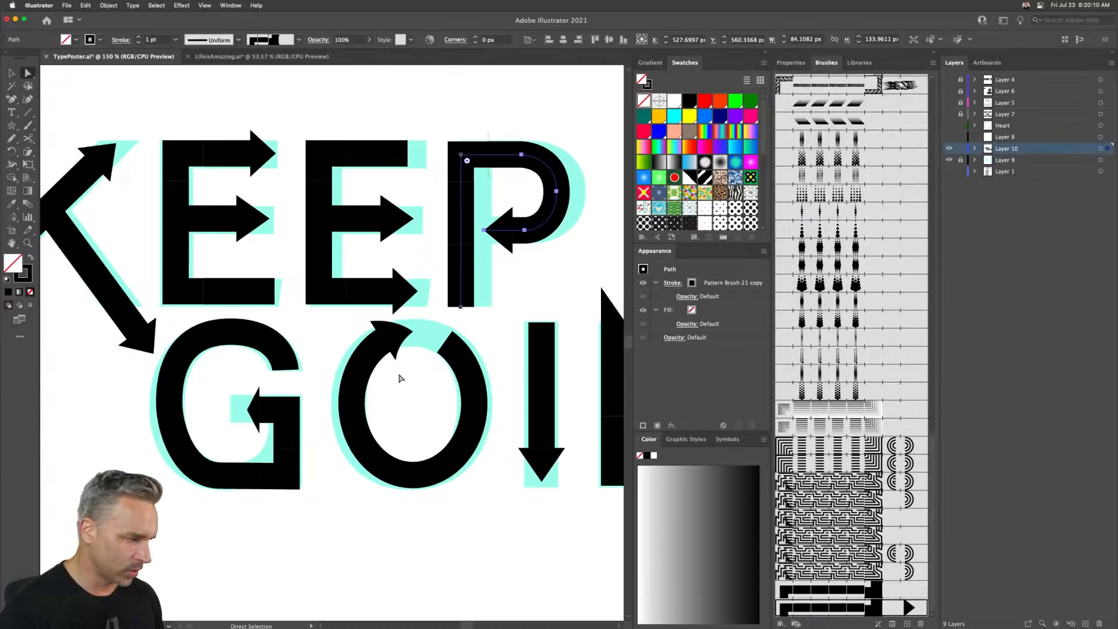
{"action": "left_click", "coordinate": [249, 435]}
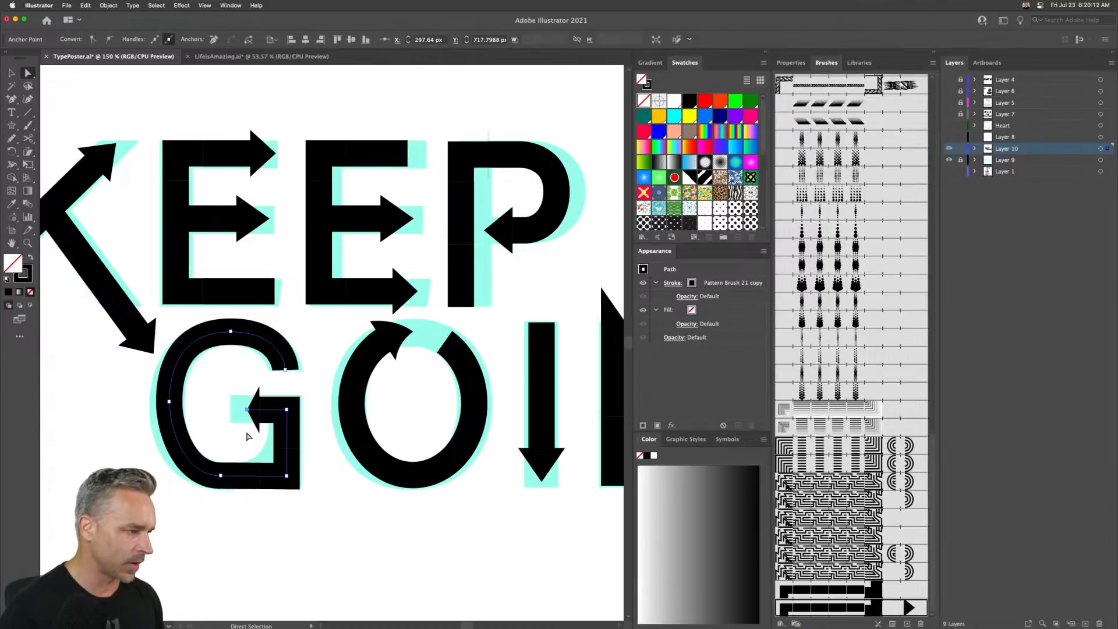
{"action": "key", "text": "shift+Left"}
{"action": "key", "text": "shift+Left"}
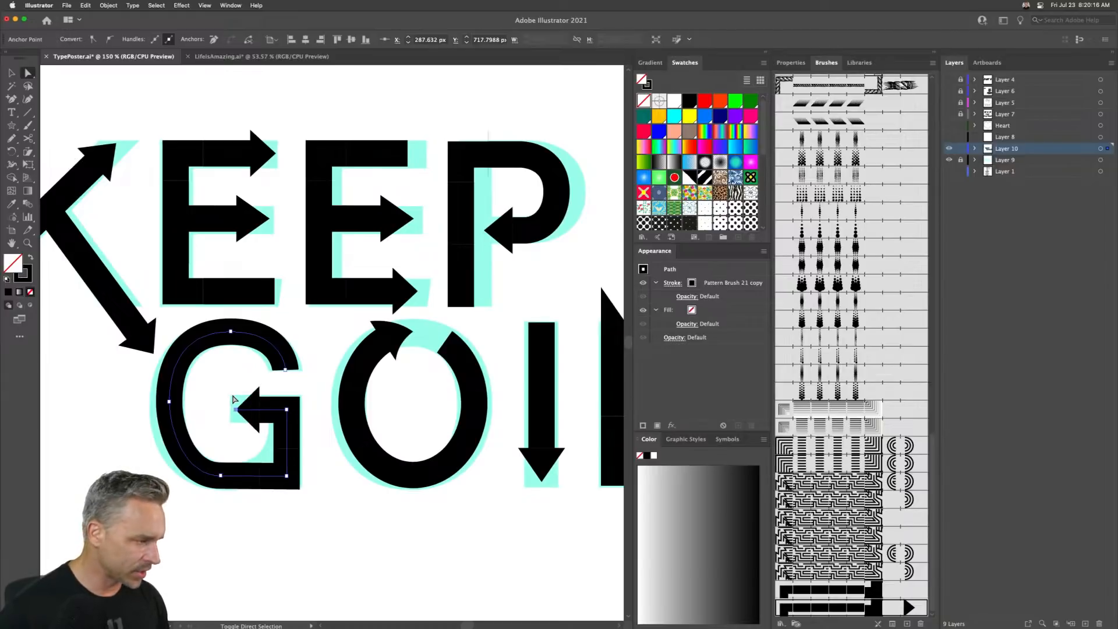
{"action": "key", "text": "shift+Left"}
{"action": "key", "text": "shift+Right"}
{"action": "key", "text": "shift+Right"}
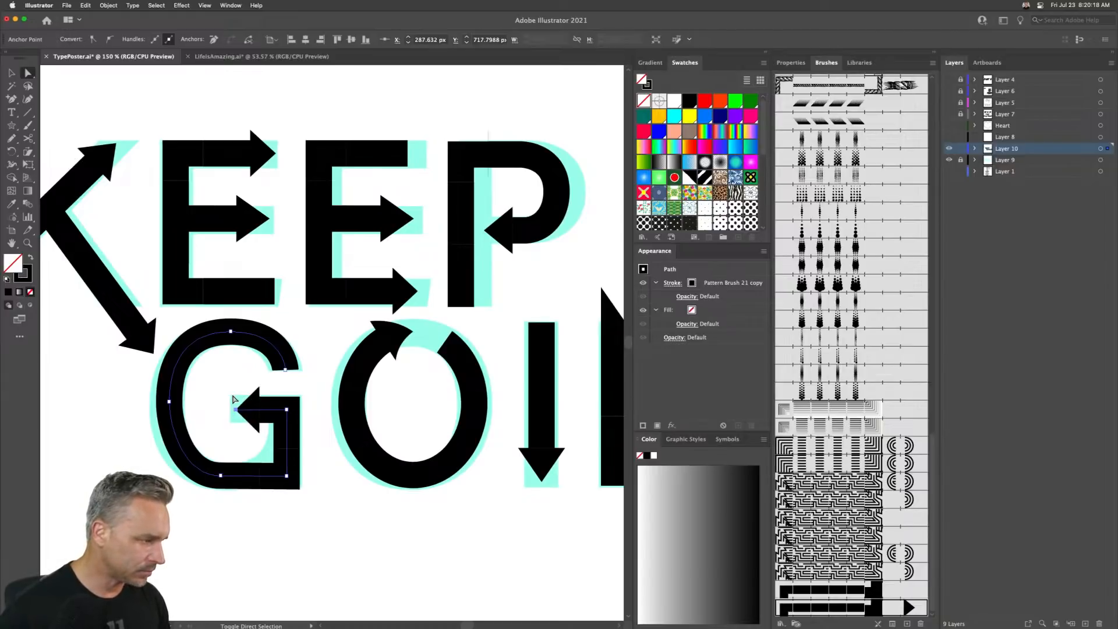
{"action": "left_click", "coordinate": [505, 334]}
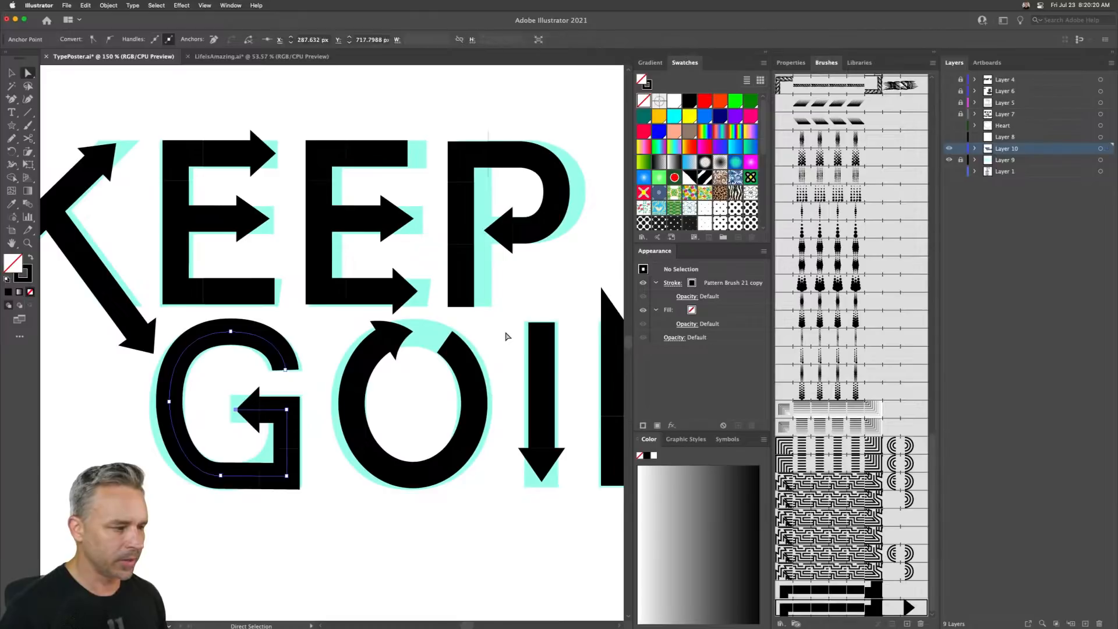
- Open the Pattern Brush 21 copy options and compare the Stretch to fit, Add space to fit and Approximate path settings
{"action": "double_click", "coordinate": [847, 609]}
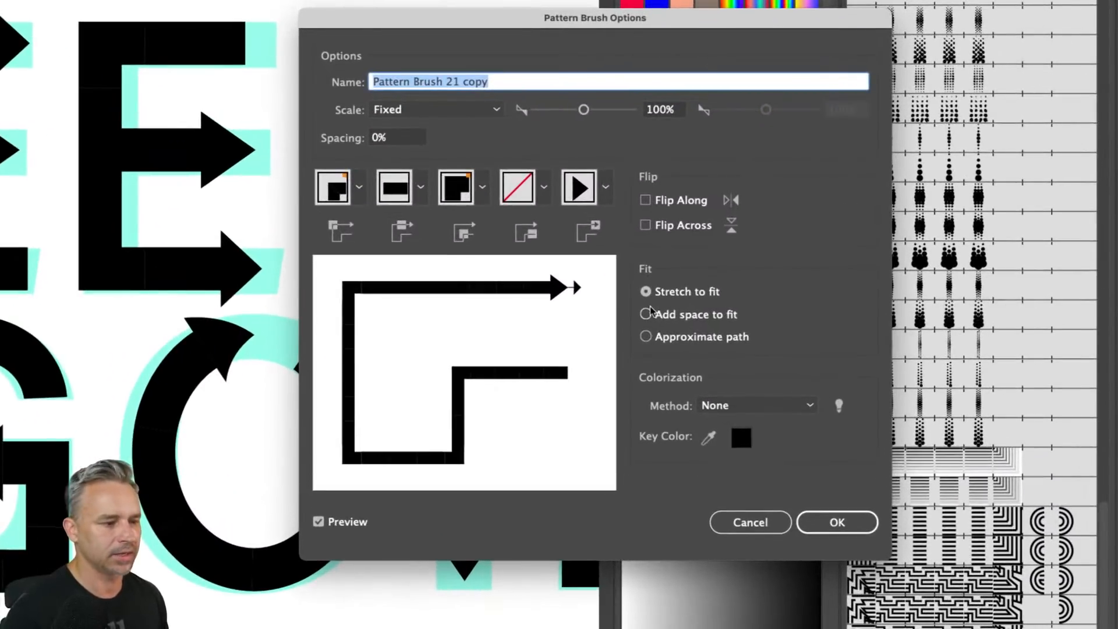
{"action": "left_click", "coordinate": [652, 321]}
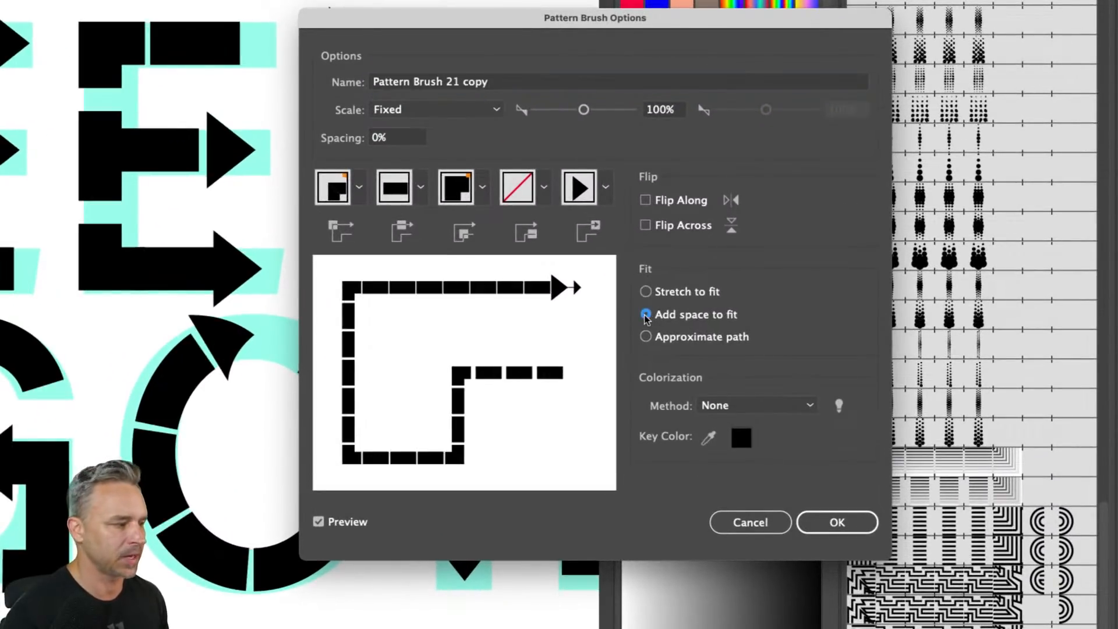
{"action": "left_click", "coordinate": [646, 337]}
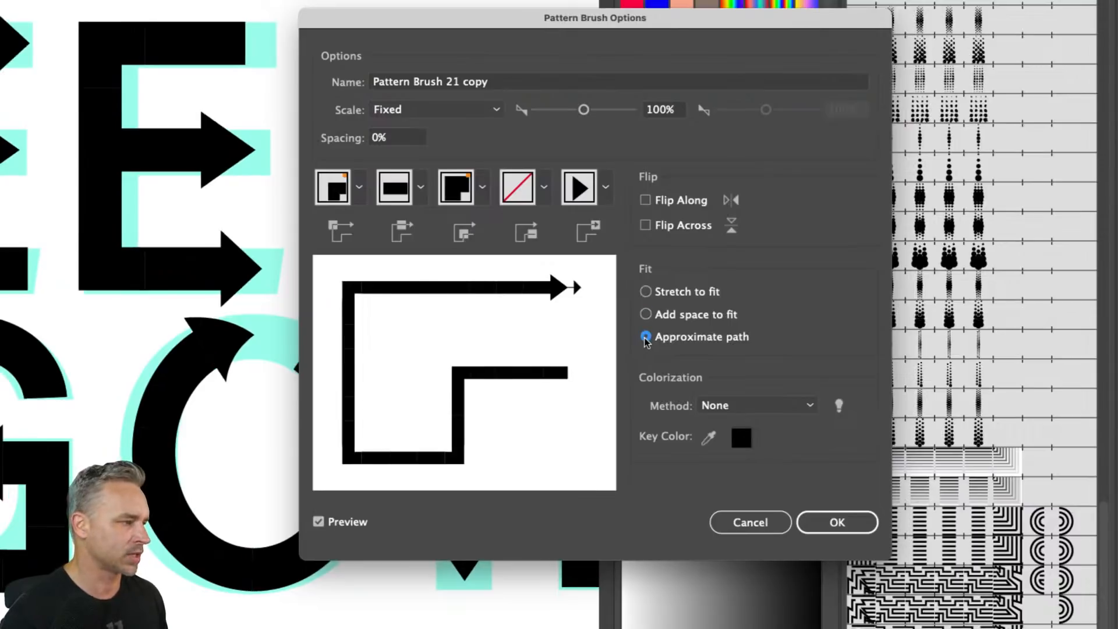
{"action": "left_click", "coordinate": [646, 292]}
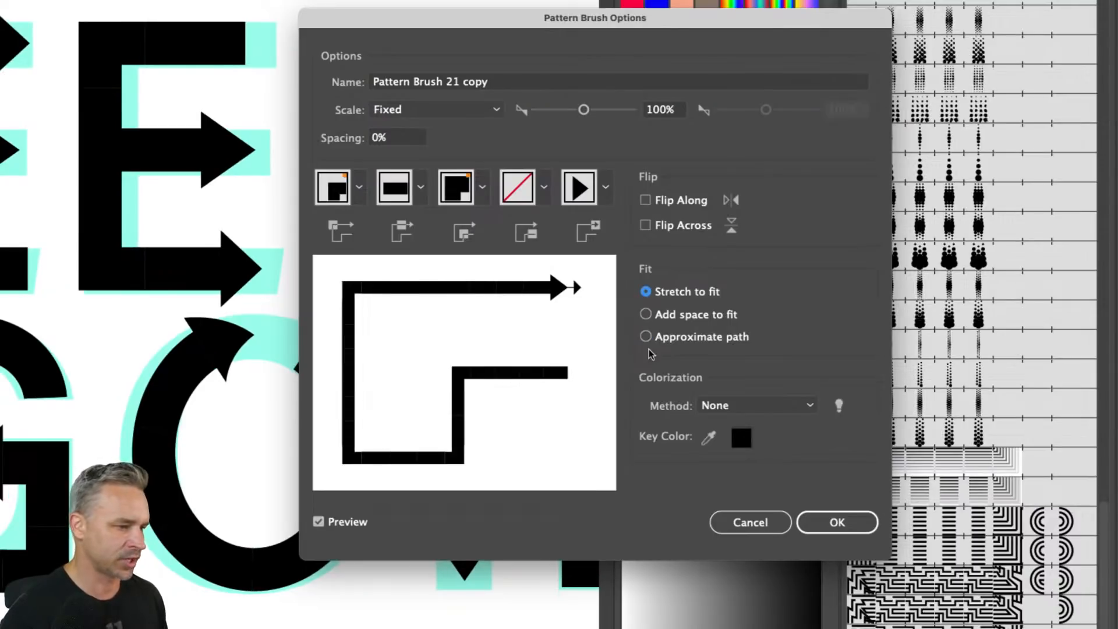
{"action": "left_click", "coordinate": [646, 337]}
{"action": "left_click", "coordinate": [645, 292]}
{"action": "left_click", "coordinate": [646, 336]}
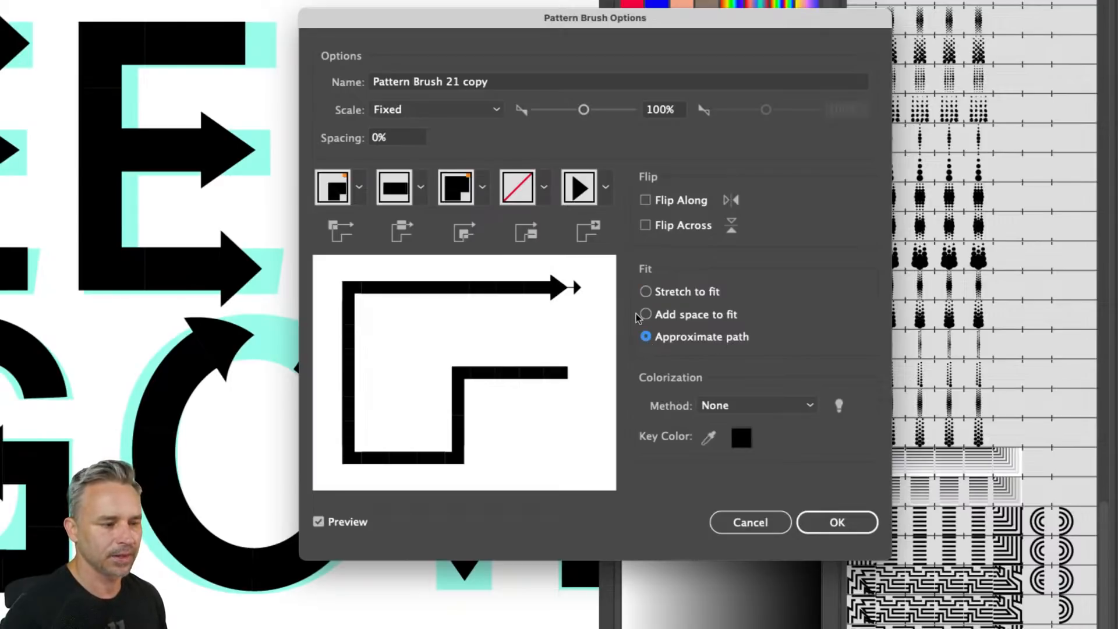
{"action": "left_click", "coordinate": [645, 315]}
{"action": "left_click", "coordinate": [646, 292]}
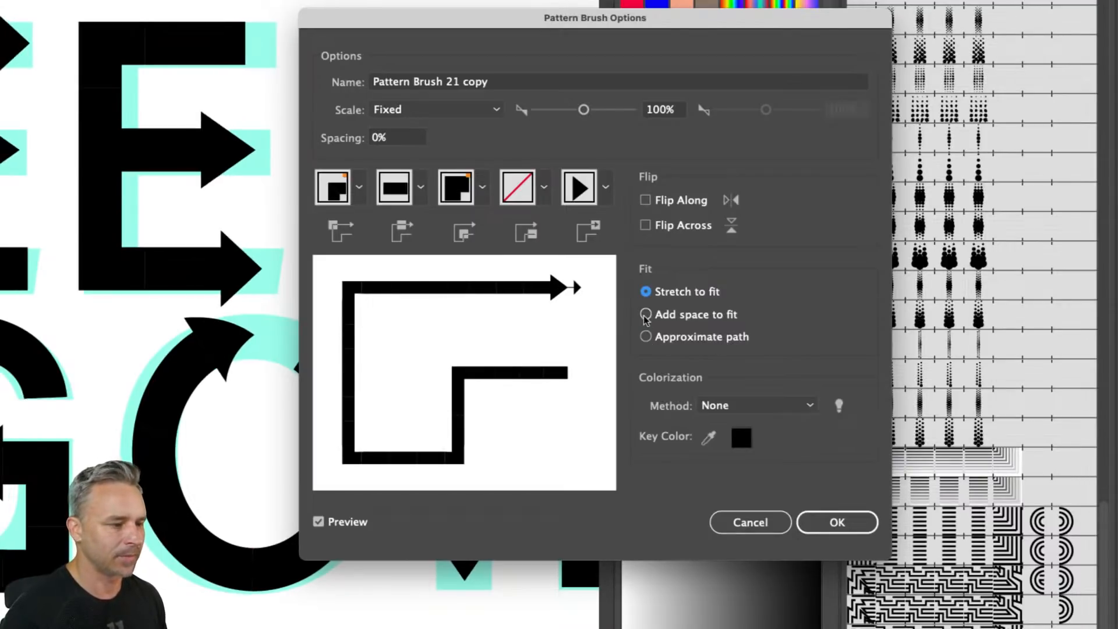
{"action": "left_click", "coordinate": [646, 314]}
{"action": "left_click", "coordinate": [646, 336]}
{"action": "left_click", "coordinate": [646, 315]}
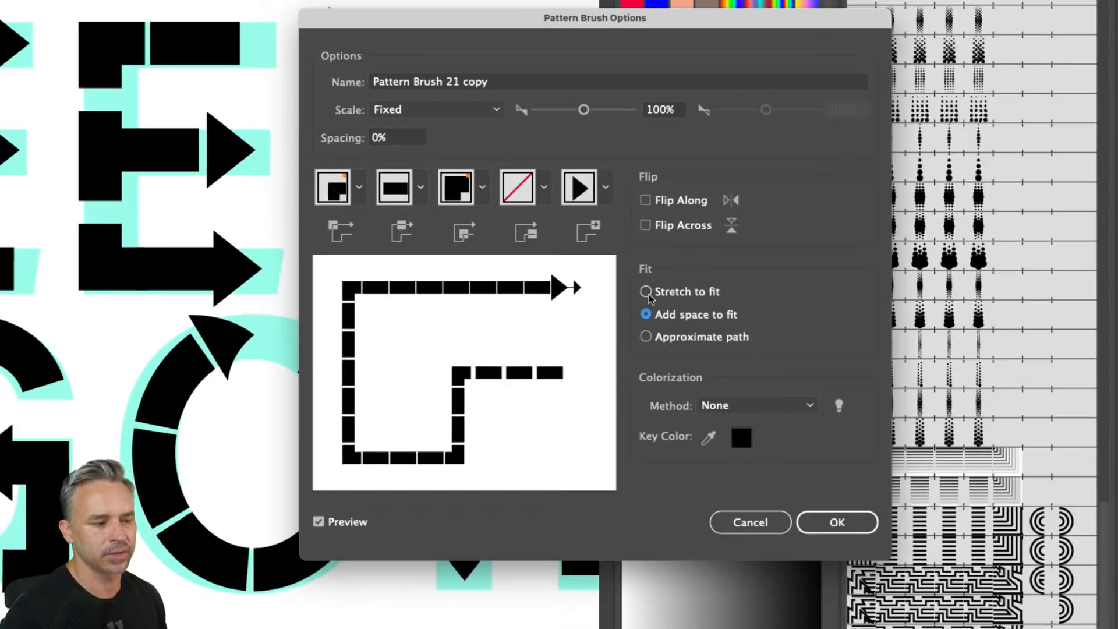
{"action": "left_click", "coordinate": [646, 292]}
{"action": "left_click", "coordinate": [646, 337]}
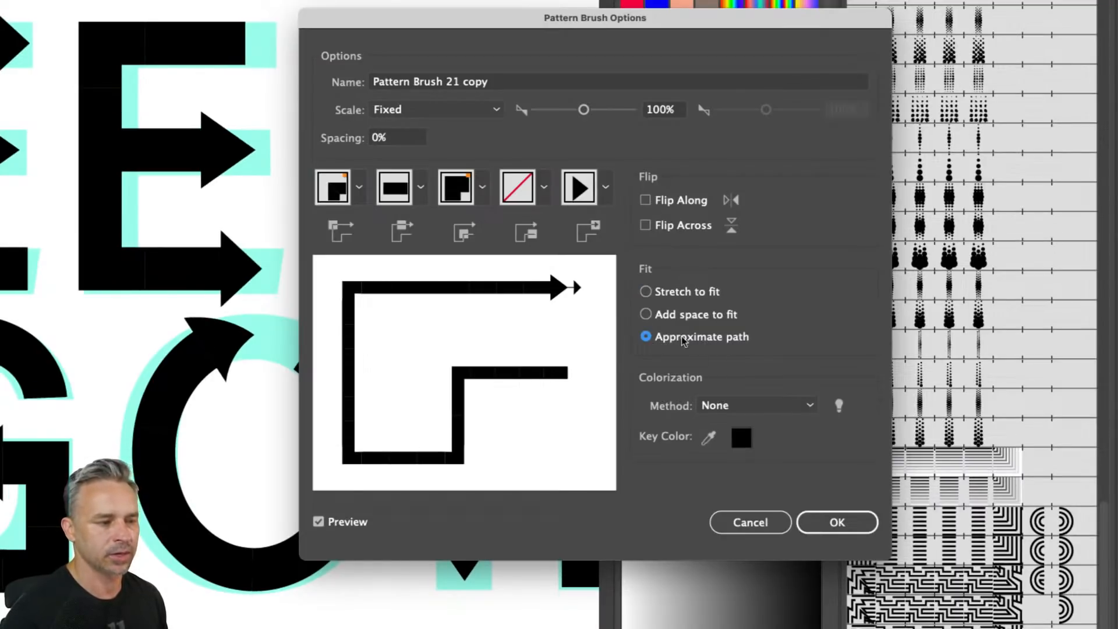
{"action": "left_click", "coordinate": [646, 292]}
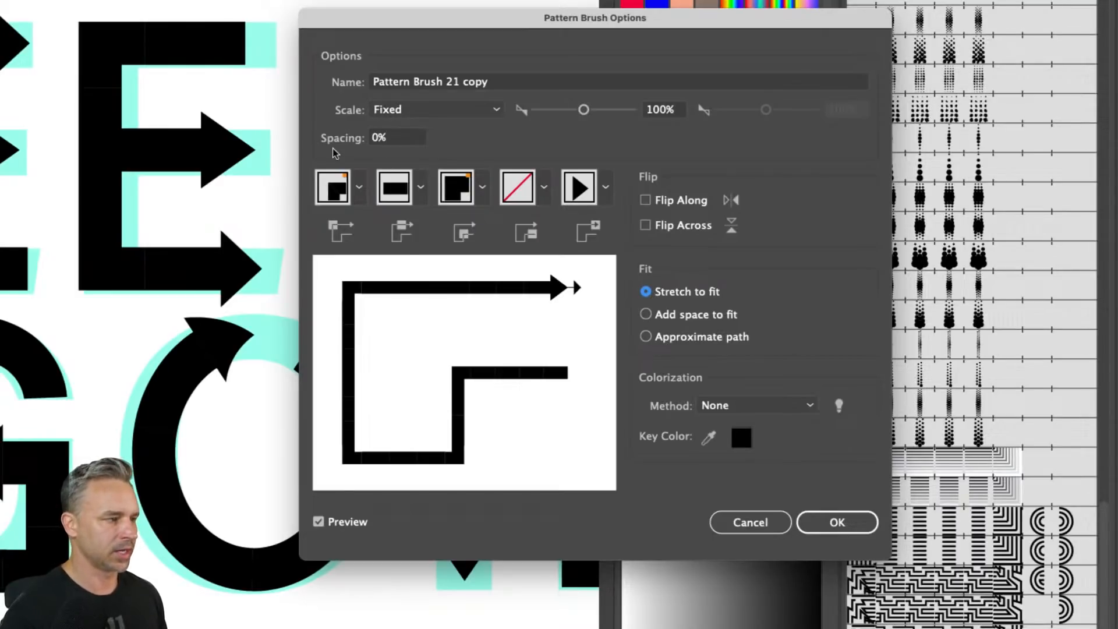
{"action": "left_click", "coordinate": [837, 522]}
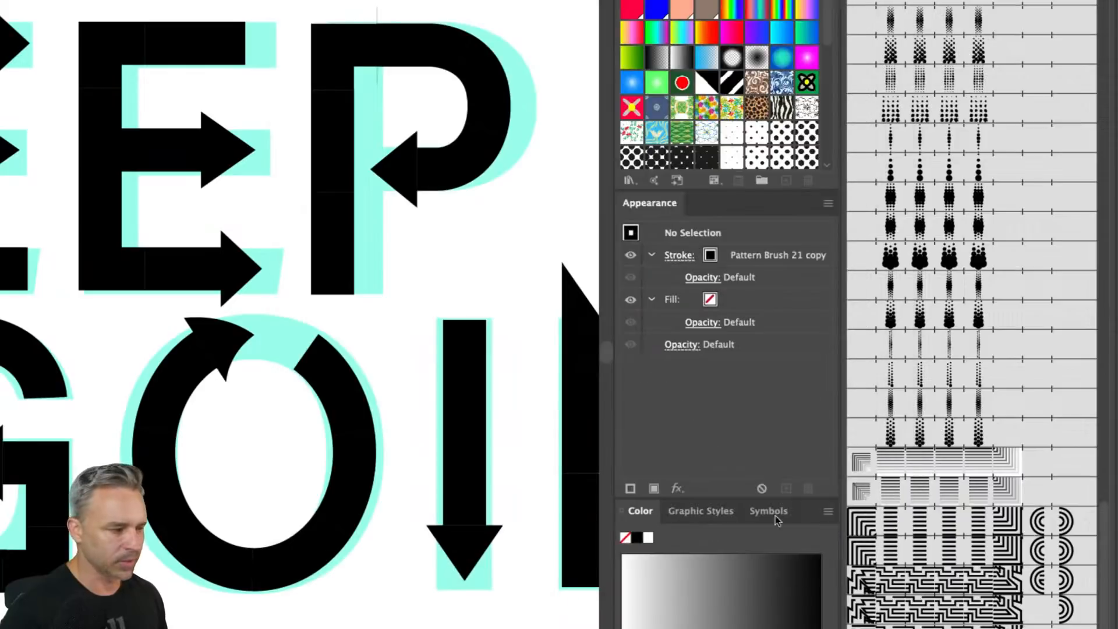
- Draw a horizontal line about 199 px long with the arrow brush and expand its appearance
{"action": "mouse_move", "coordinate": [287, 349]}
{"action": "left_mouse_down"}
{"action": "mouse_move", "coordinate": [445, 295]}
{"action": "mouse_move", "coordinate": [478, 300]}
{"action": "left_mouse_up"}
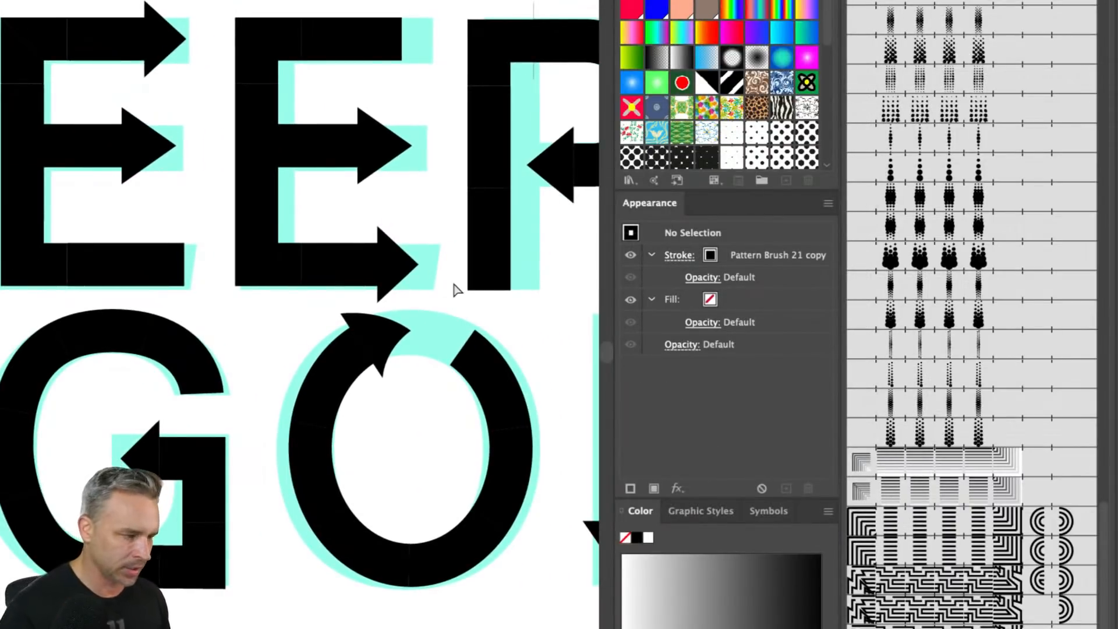
{"action": "left_click_drag", "start_coordinate": [342, 417], "coordinate": [340, 161]}
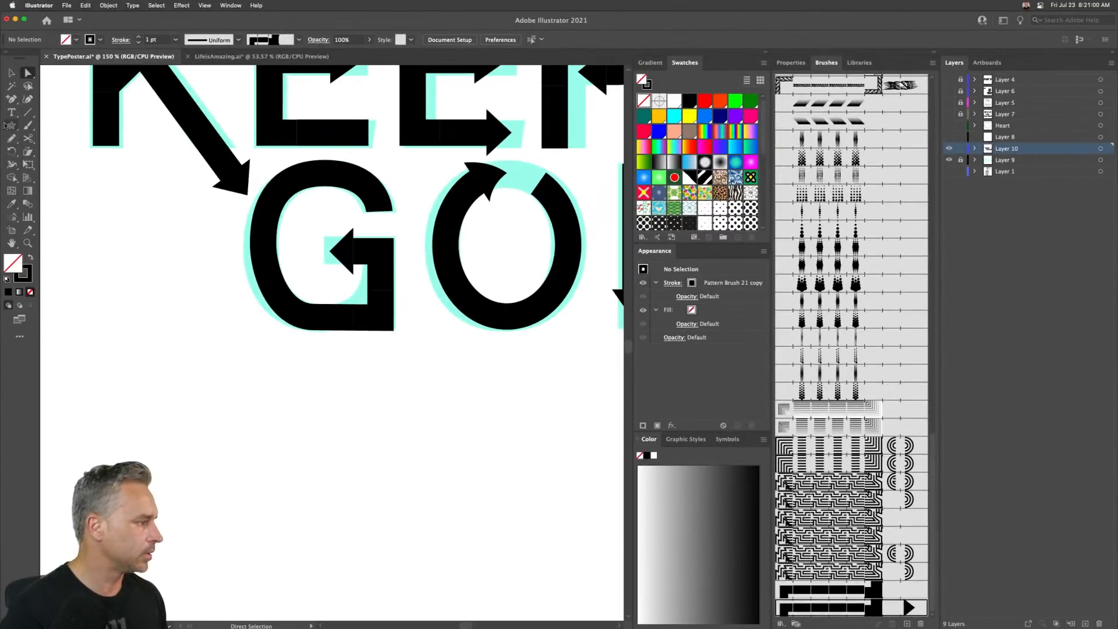
{"action": "left_click", "coordinate": [26, 113]}
{"action": "left_click_drag", "start_coordinate": [308, 400], "coordinate": [535, 400]}
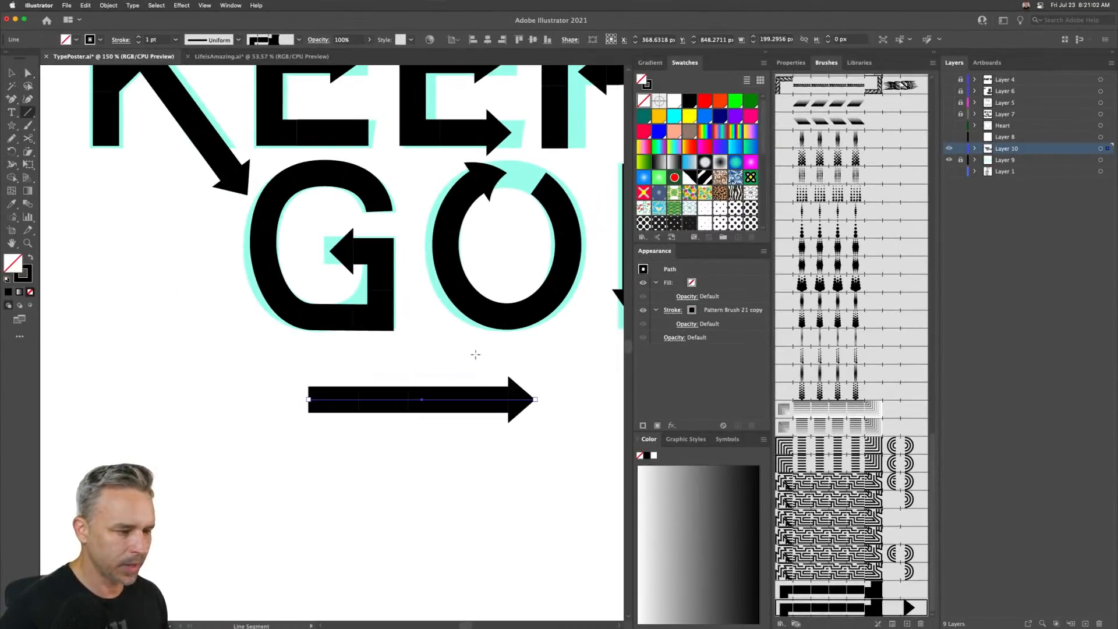
{"action": "left_click", "coordinate": [104, 5]}
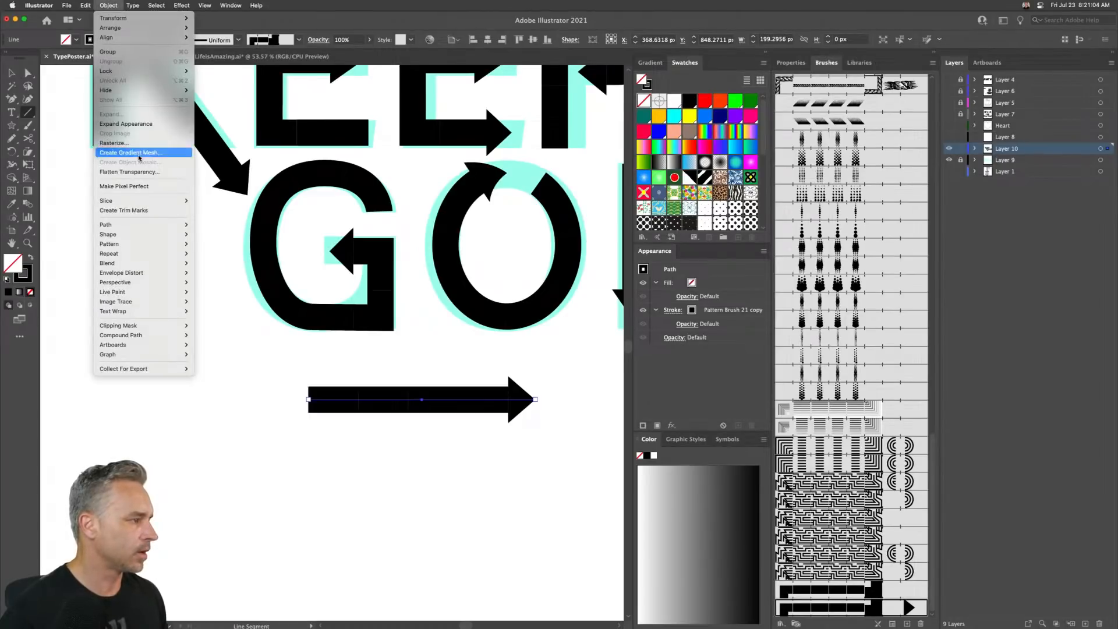
{"action": "left_click", "coordinate": [135, 129]}
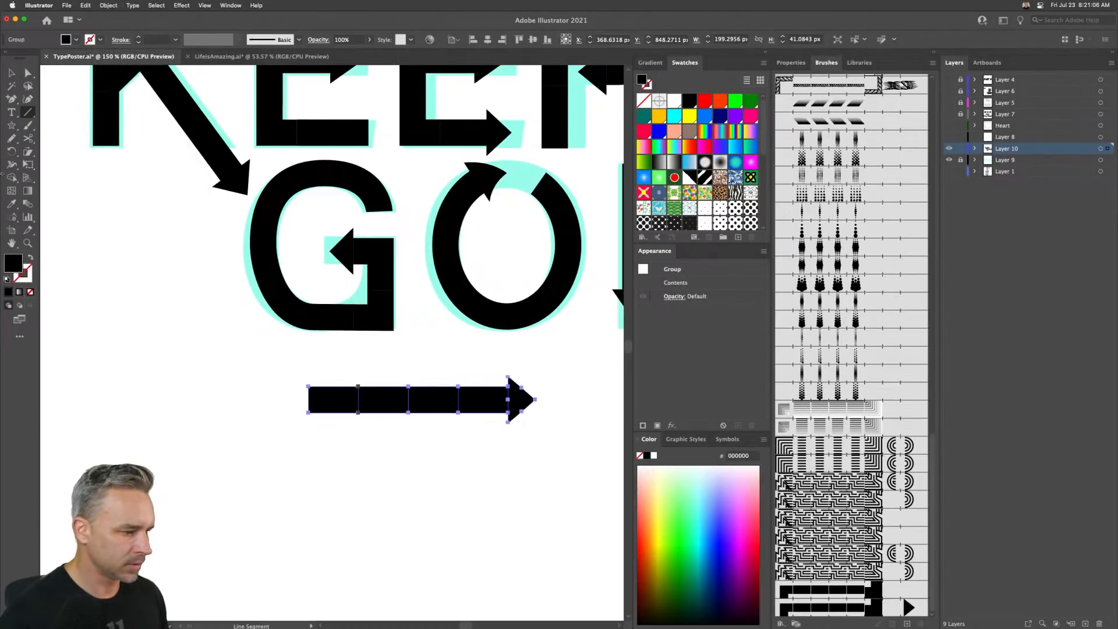
{"action": "left_click", "coordinate": [11, 73]}
{"action": "left_click_drag", "start_coordinate": [277, 370], "coordinate": [475, 451]}
{"action": "key", "text": "Delete"}
{"action": "key", "text": "super+z"}
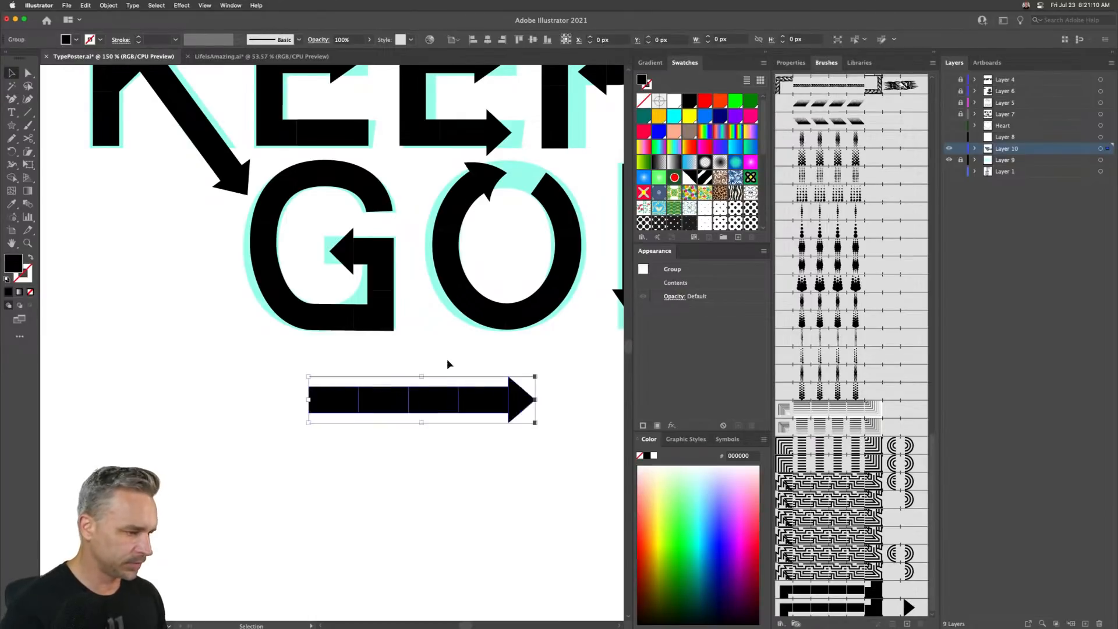
- Ungroup the expanded arrow and delete its bar segments, keeping only the arrowhead
{"action": "right_click", "coordinate": [425, 409]}
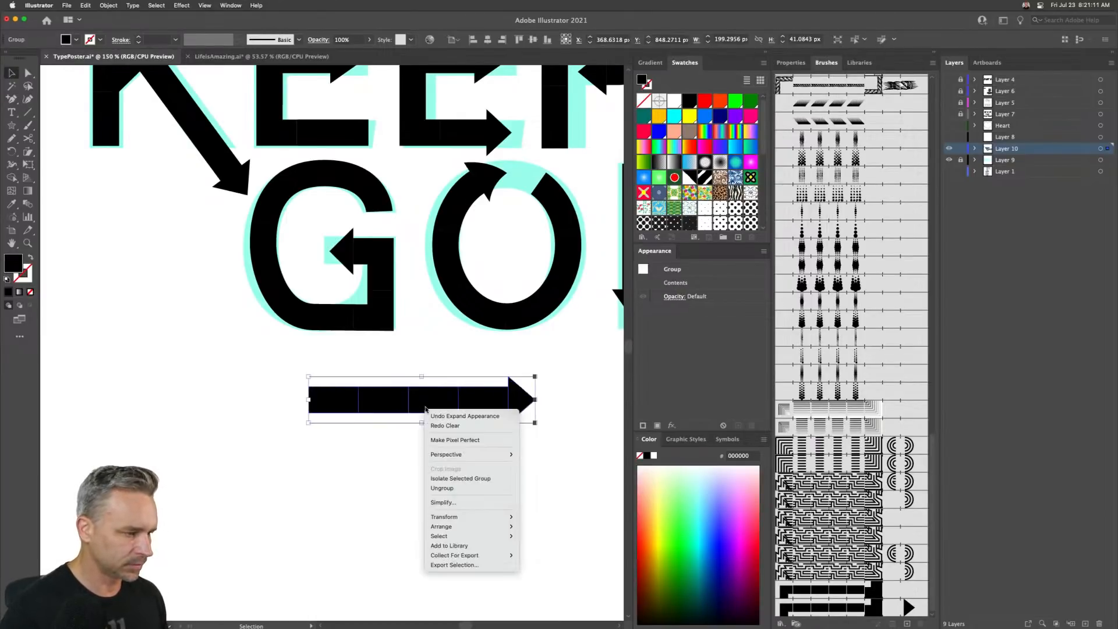
{"action": "left_click", "coordinate": [442, 488]}
{"action": "left_click", "coordinate": [488, 375]}
{"action": "left_click", "coordinate": [492, 398]}
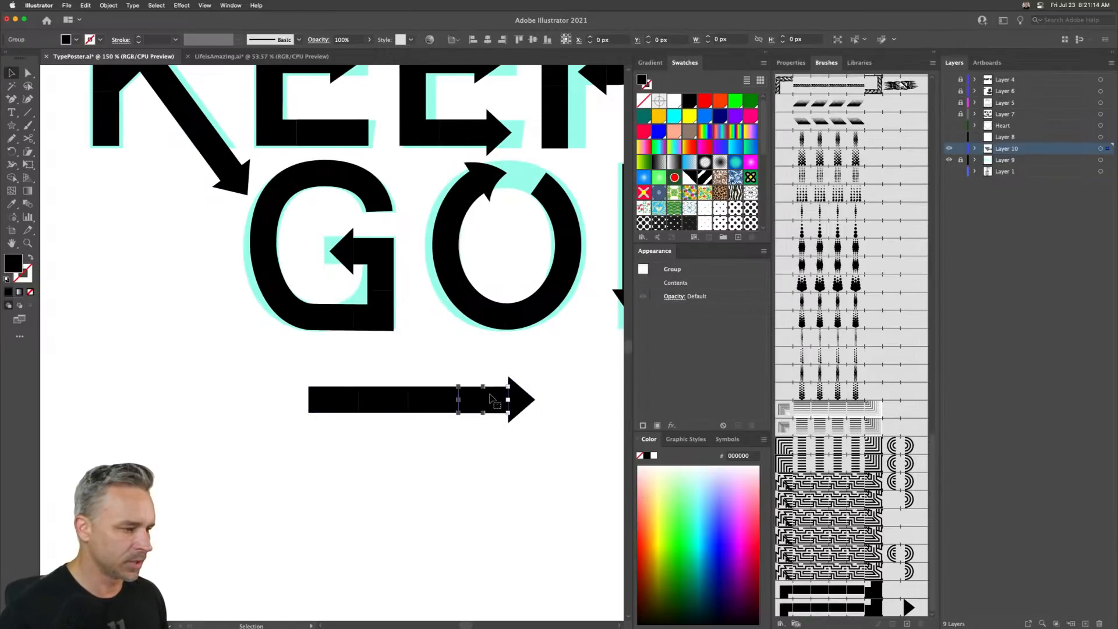
{"action": "left_click_drag", "start_coordinate": [293, 375], "coordinate": [477, 438]}
{"action": "key", "text": "Delete"}
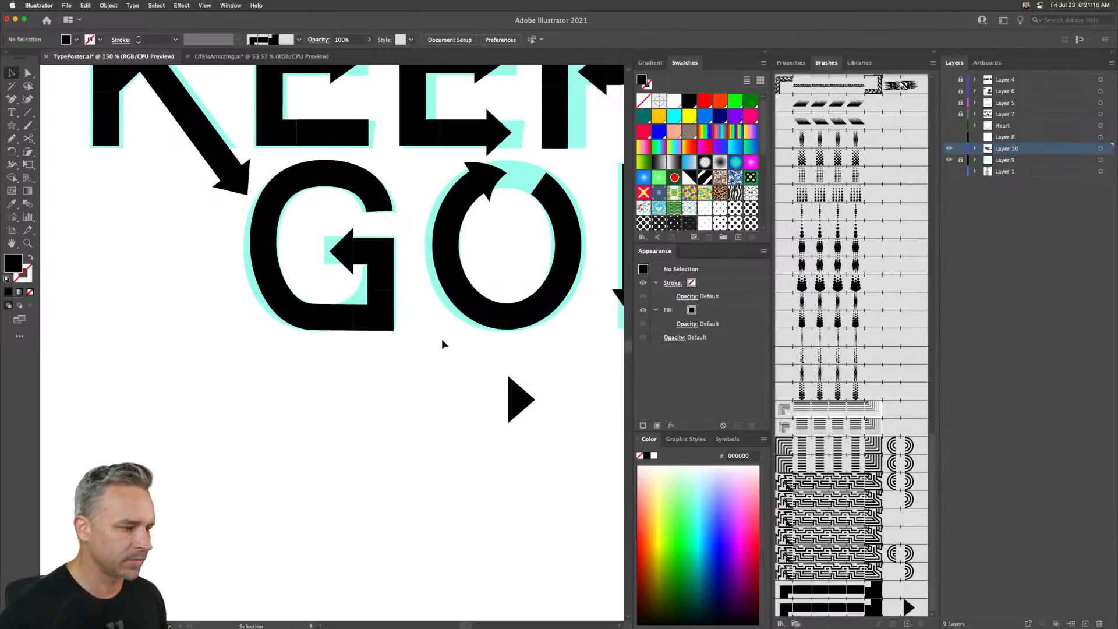
- Place the leftover arrowhead at the O's top-left opening and rotate it to follow the curve
{"action": "left_click", "coordinate": [447, 196]}
{"action": "left_click", "coordinate": [823, 596]}
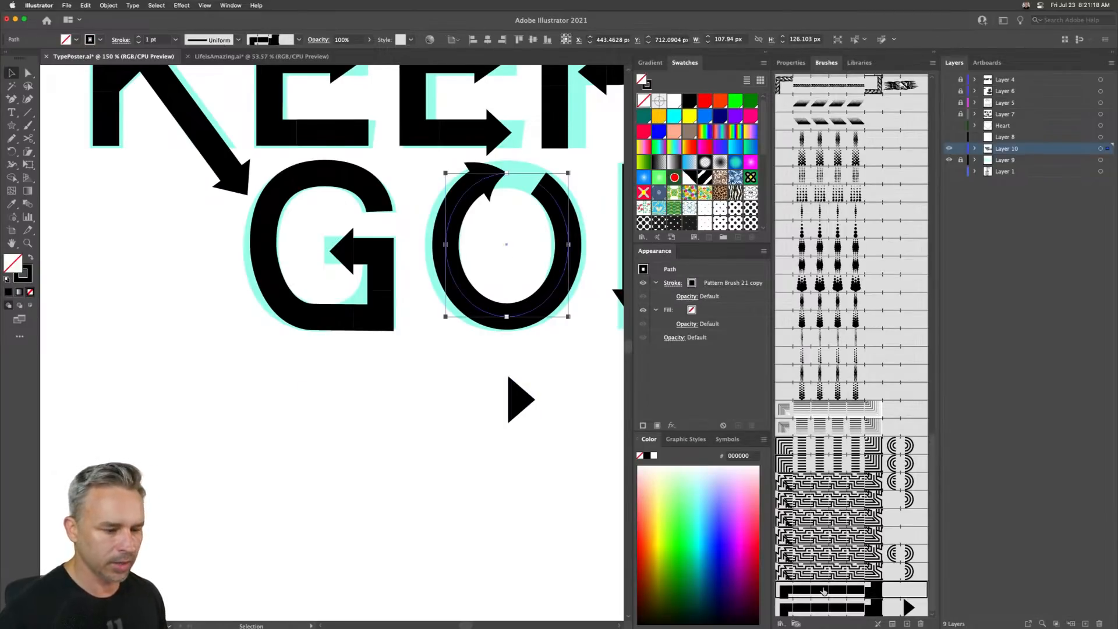
{"action": "left_click", "coordinate": [518, 409]}
{"action": "left_click_drag", "start_coordinate": [518, 410], "coordinate": [491, 216]}
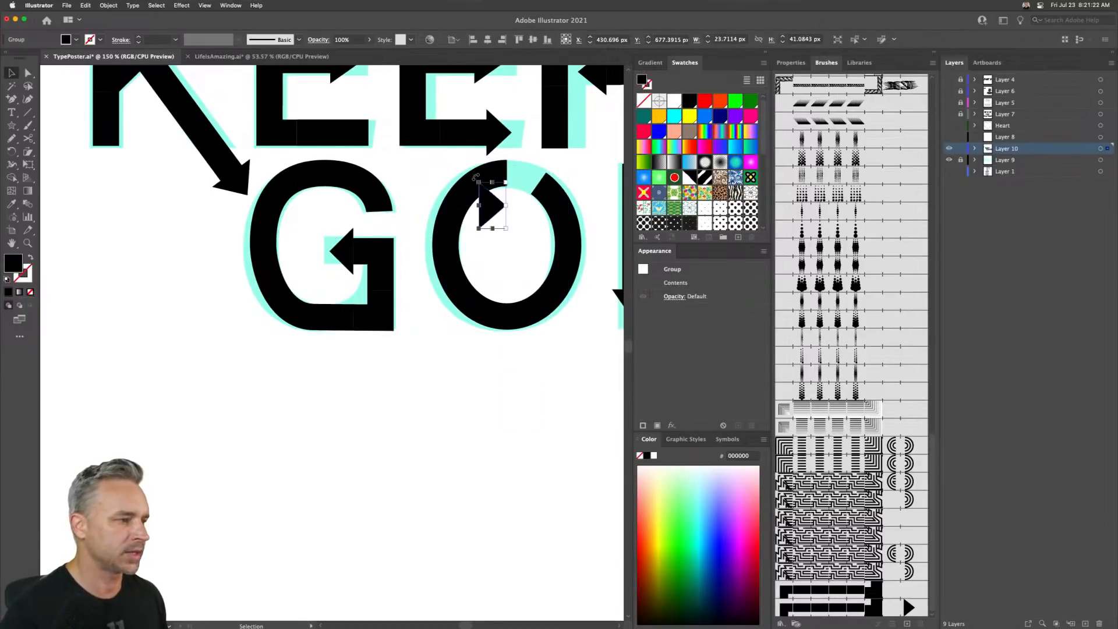
{"action": "mouse_move", "coordinate": [476, 177]}
{"action": "left_mouse_down"}
{"action": "mouse_move", "coordinate": [458, 185]}
{"action": "mouse_move", "coordinate": [472, 186]}
{"action": "left_mouse_up"}
- Add an anchor point on the O's brushed path near the arrowhead and delete the top anchor so the arrow starts there
{"action": "key", "text": "super+equal"}
{"action": "key", "text": "super+equal"}
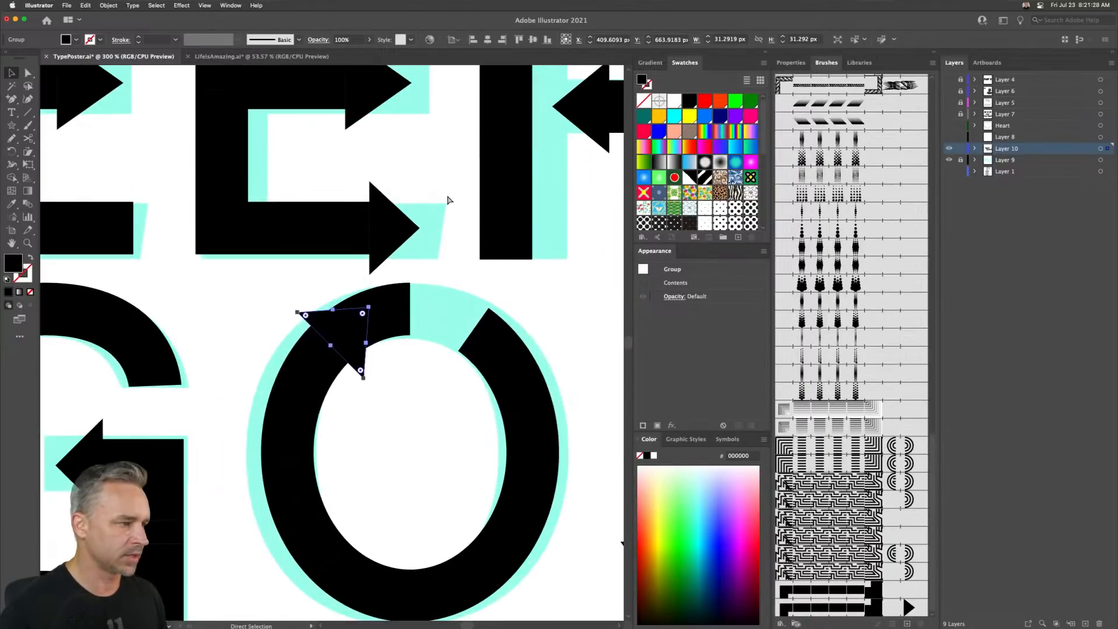
{"action": "key", "text": "a"}
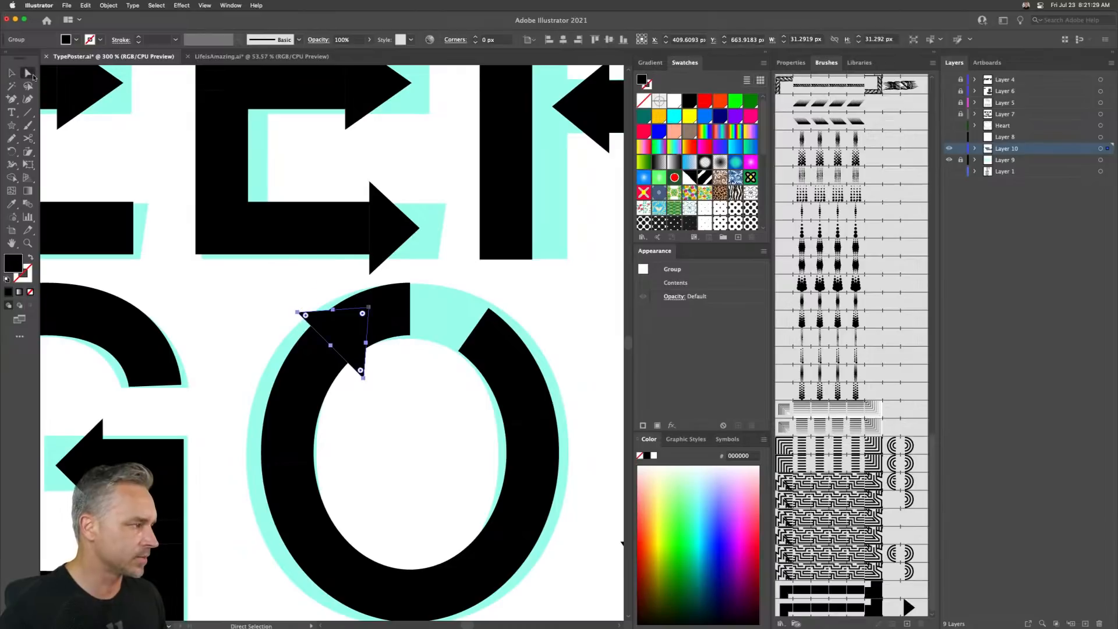
{"action": "left_click", "coordinate": [391, 316]}
{"action": "key", "text": "shift+equal"}
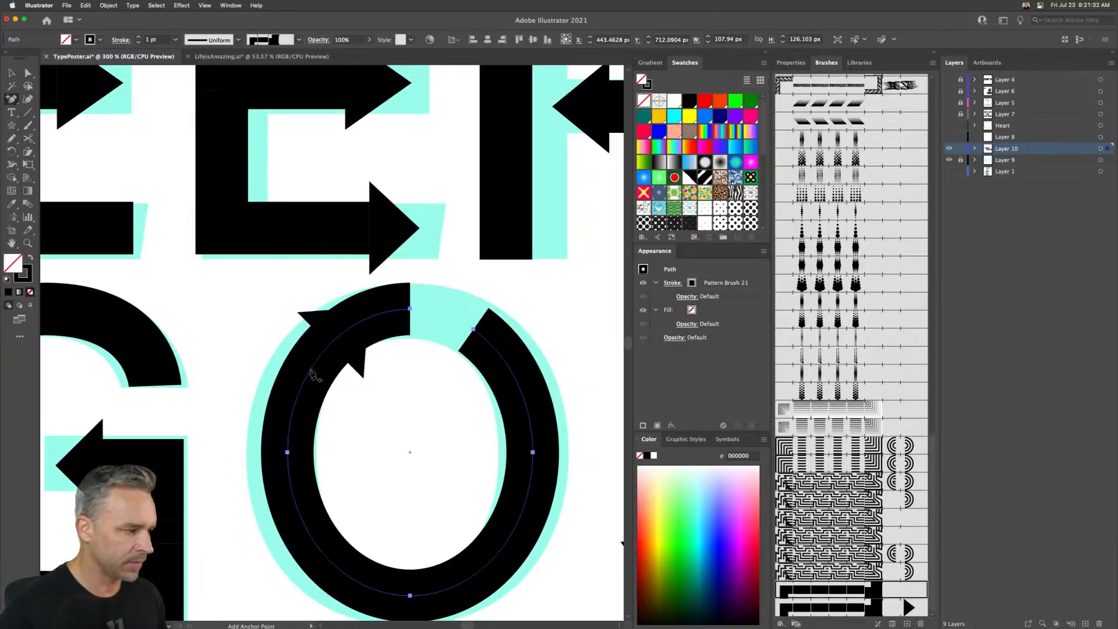
{"action": "left_click", "coordinate": [333, 339]}
{"action": "key", "text": "minus"}
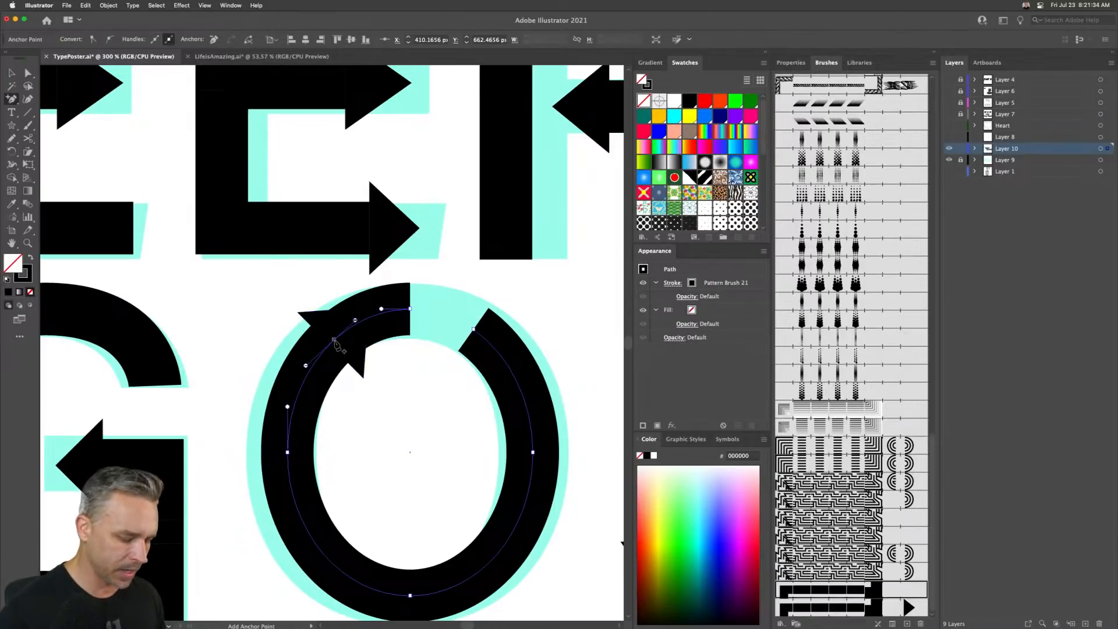
{"action": "left_click", "coordinate": [411, 309]}
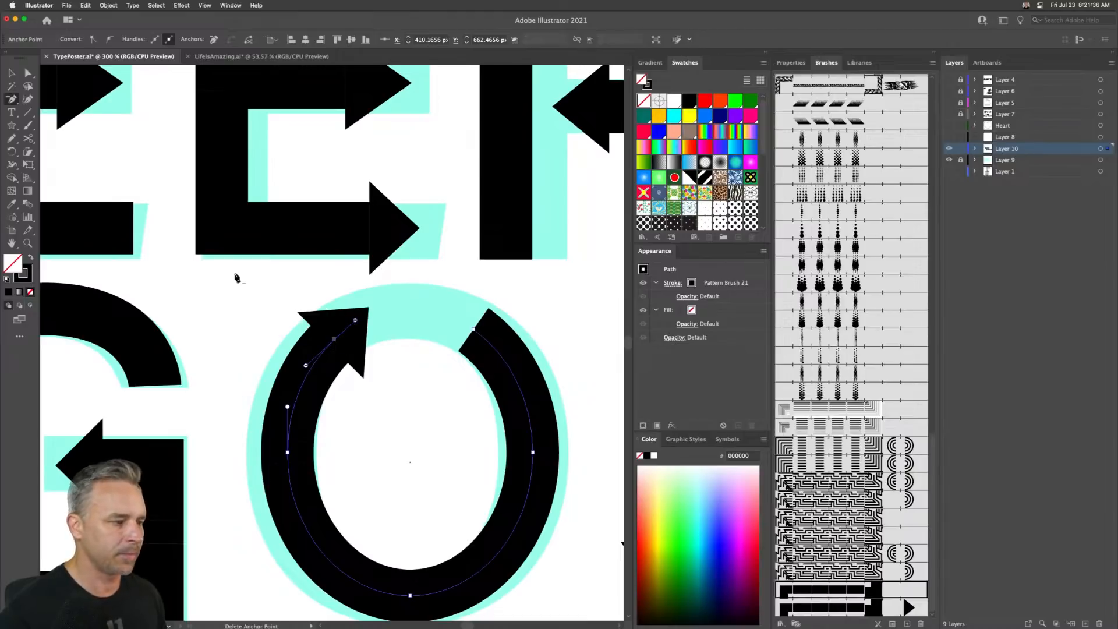
- Select the I's arrow line and reverse its path direction so the arrow points upward
{"action": "left_click", "coordinate": [12, 75]}
{"action": "key", "text": "super+minus"}
{"action": "key", "text": "super+minus"}
{"action": "key", "text": "super+minus"}
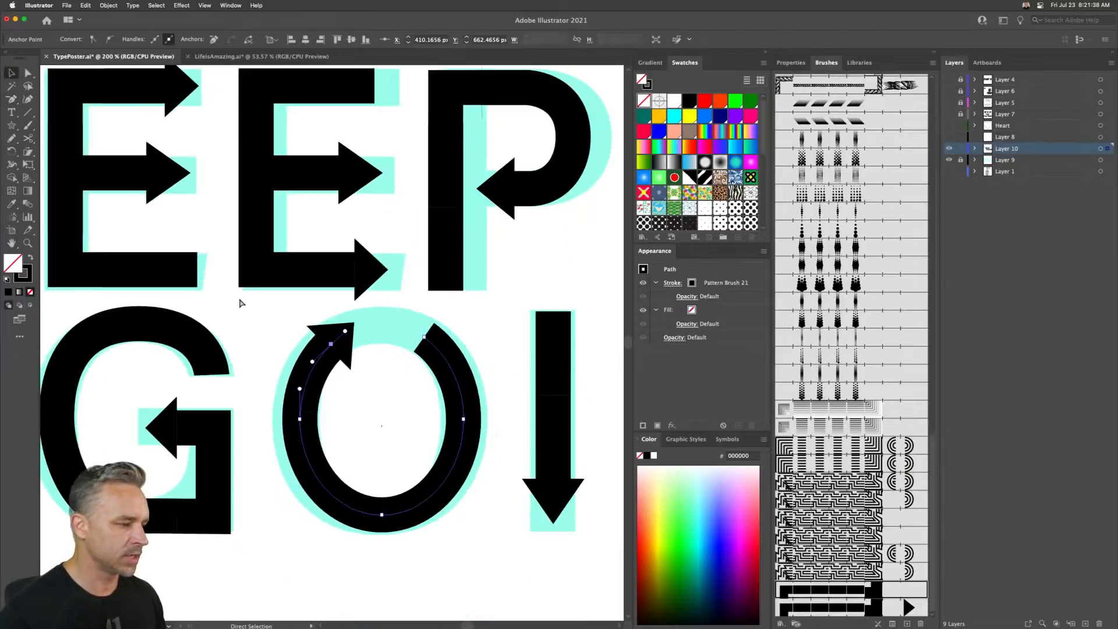
{"action": "scroll", "coordinate": [239, 299], "scroll_direction": "left", "scroll_amount": 2}
{"action": "key", "text": "space"}
{"action": "scroll", "coordinate": [283, 448], "scroll_direction": "right", "scroll_amount": 3}
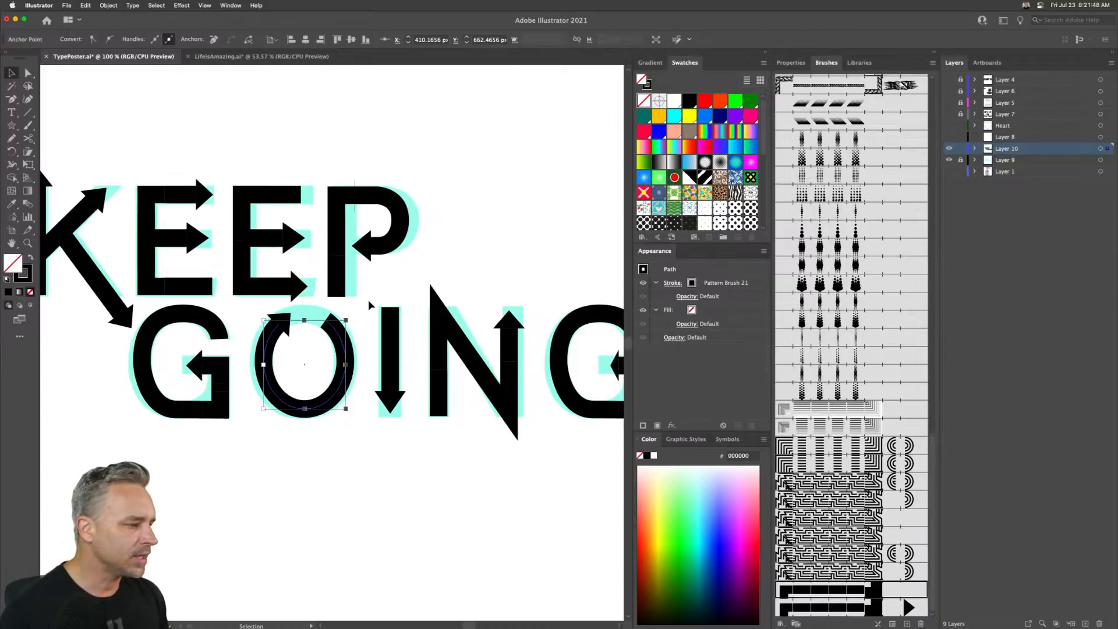
{"action": "left_click_drag", "start_coordinate": [368, 300], "coordinate": [407, 444]}
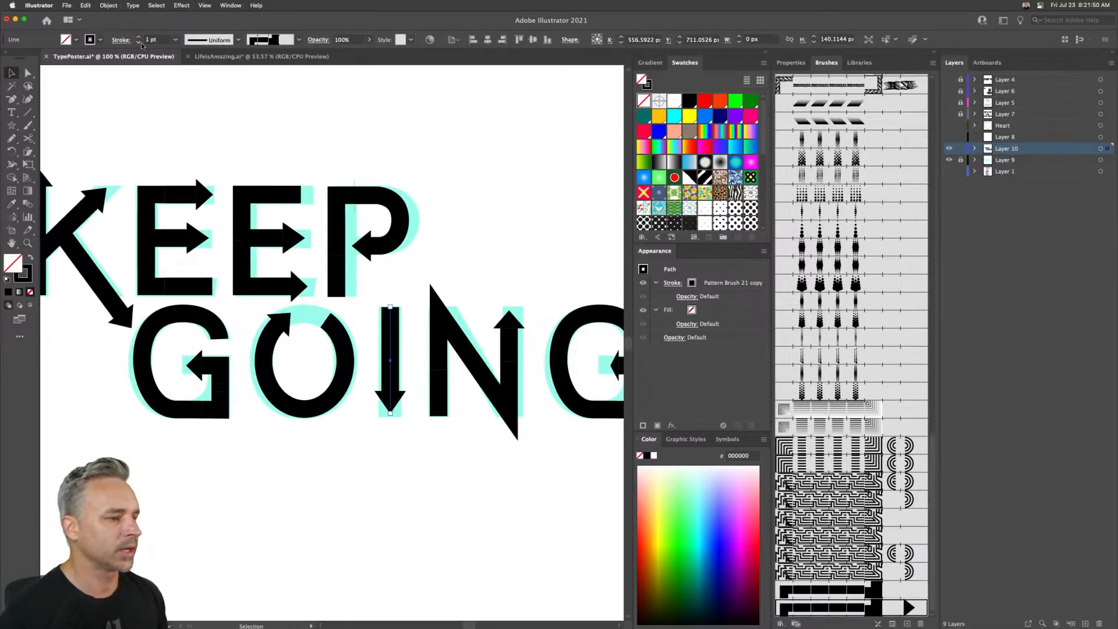
{"action": "left_click", "coordinate": [90, 5]}
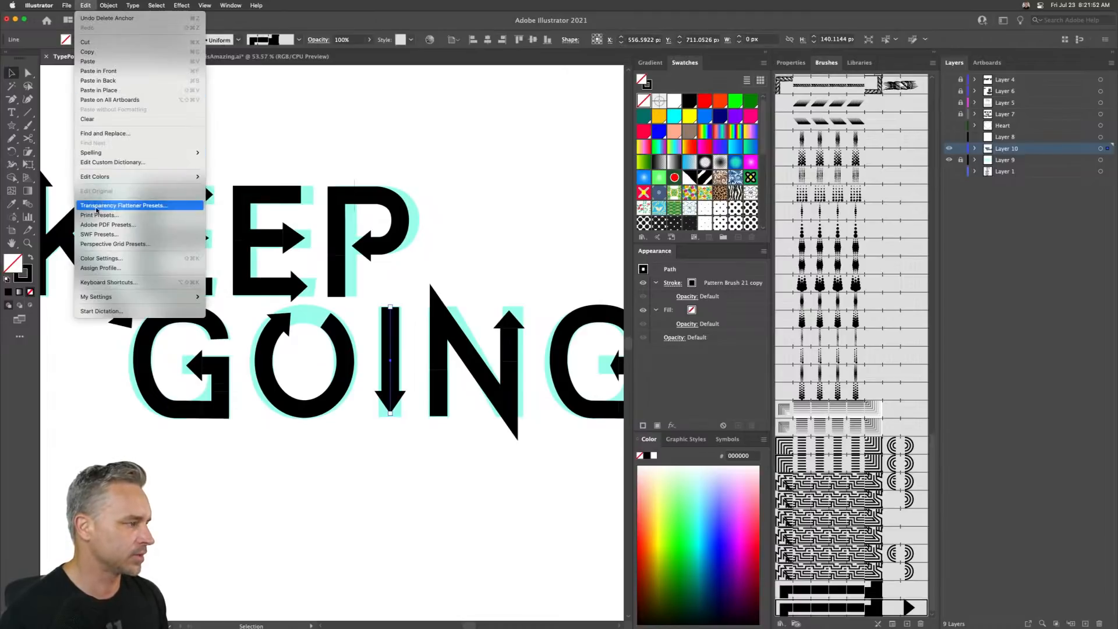
{"action": "mouse_move", "coordinate": [100, 3]}
{"action": "mouse_move", "coordinate": [163, 225]}
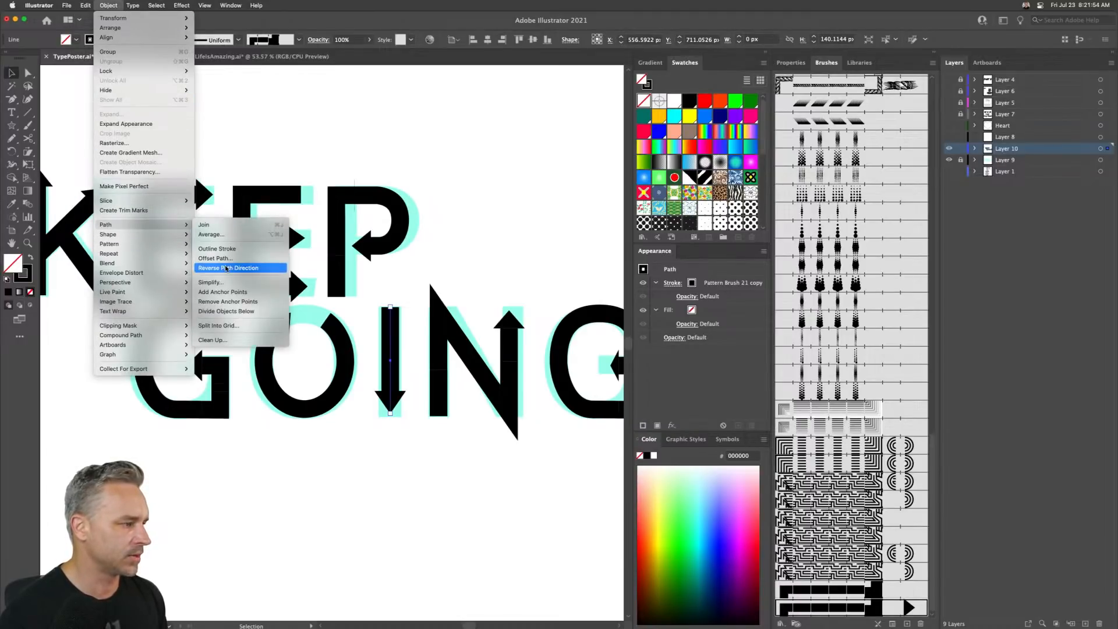
{"action": "left_click", "coordinate": [227, 267]}
- Select the arrow stroke on the final G and delete it
{"action": "scroll", "coordinate": [399, 353], "scroll_direction": "right", "scroll_amount": 5}
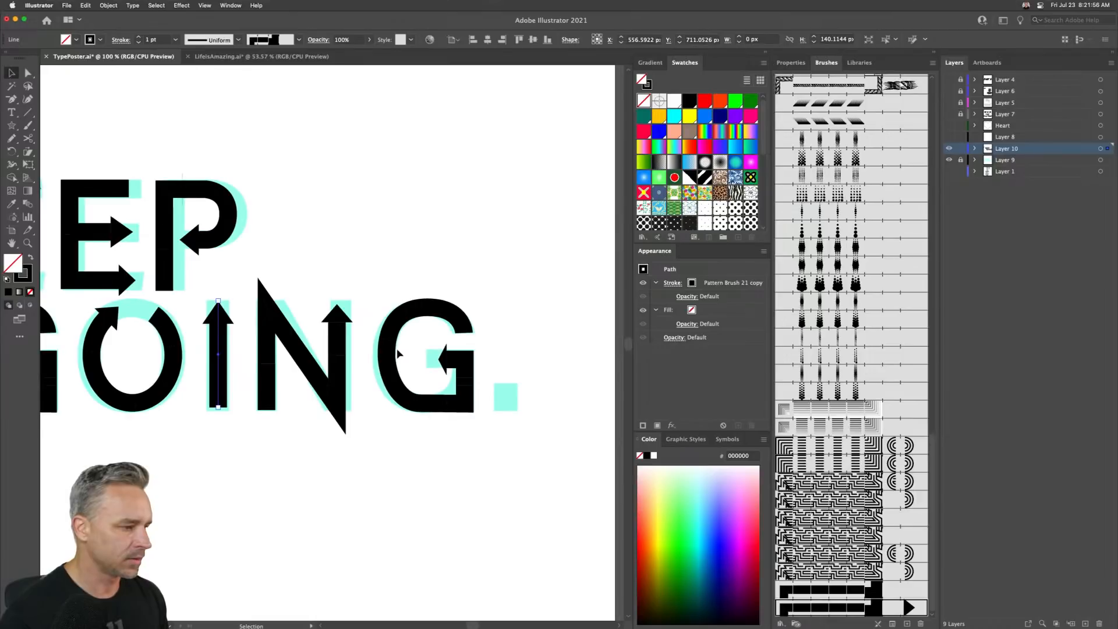
{"action": "scroll", "coordinate": [404, 354], "scroll_direction": "left", "scroll_amount": 2}
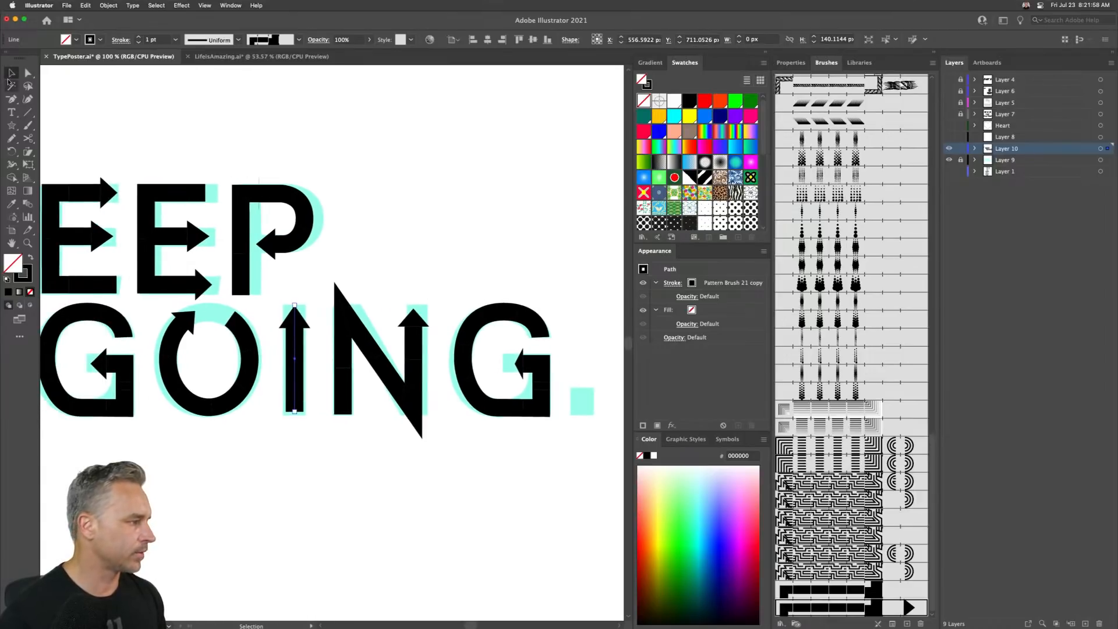
{"action": "key", "text": "a"}
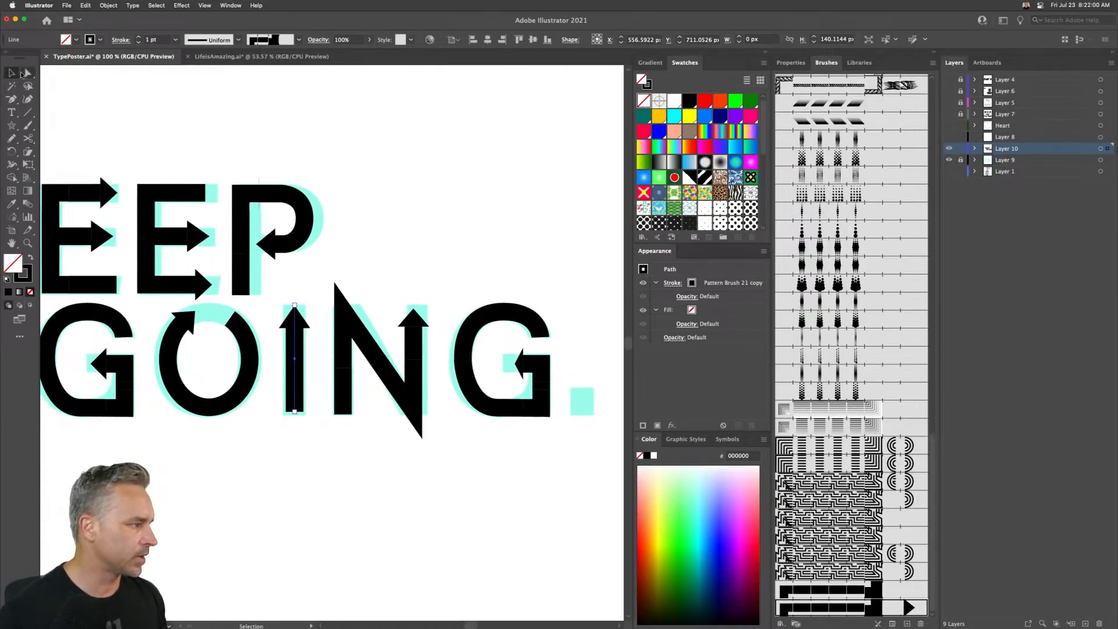
{"action": "left_click", "coordinate": [100, 377]}
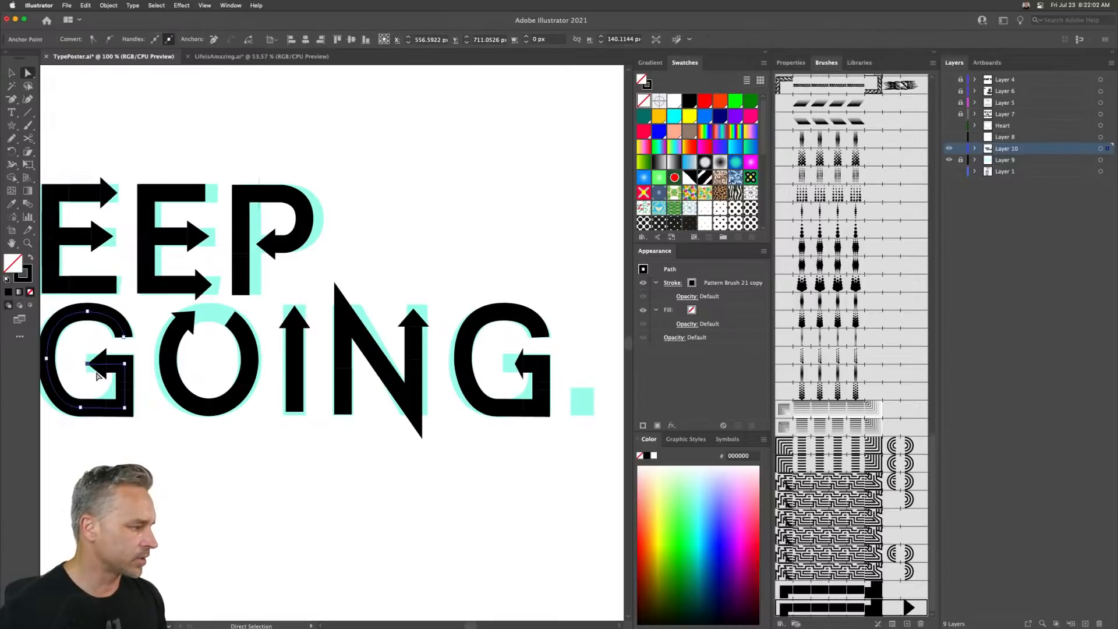
{"action": "left_click", "coordinate": [12, 74]}
{"action": "left_click", "coordinate": [195, 457]}
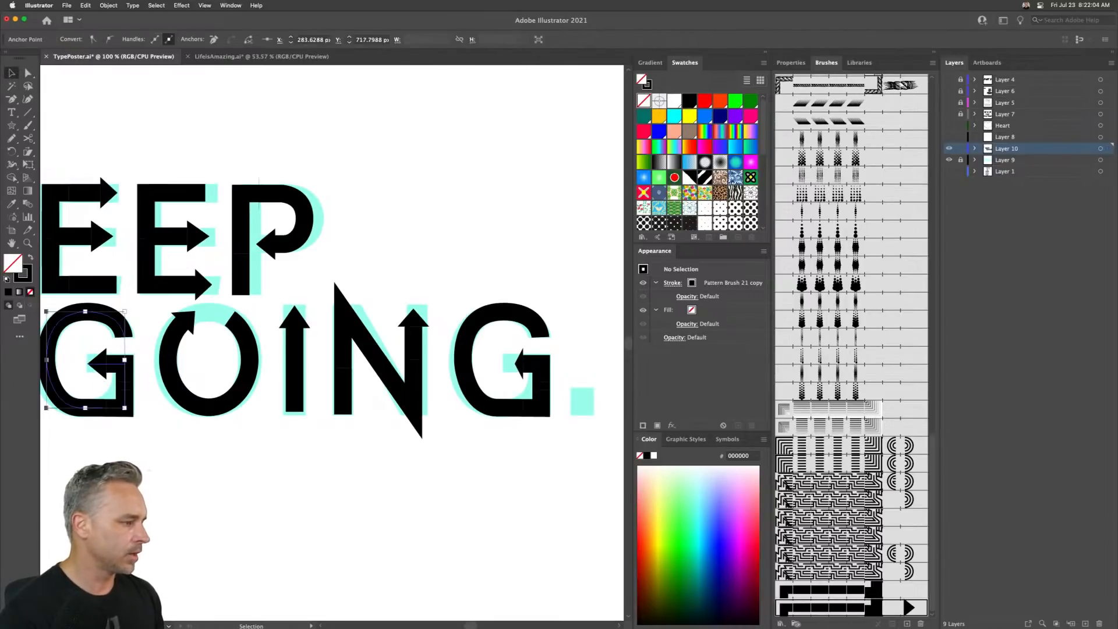
{"action": "left_click", "coordinate": [510, 365]}
{"action": "key", "text": "Delete"}
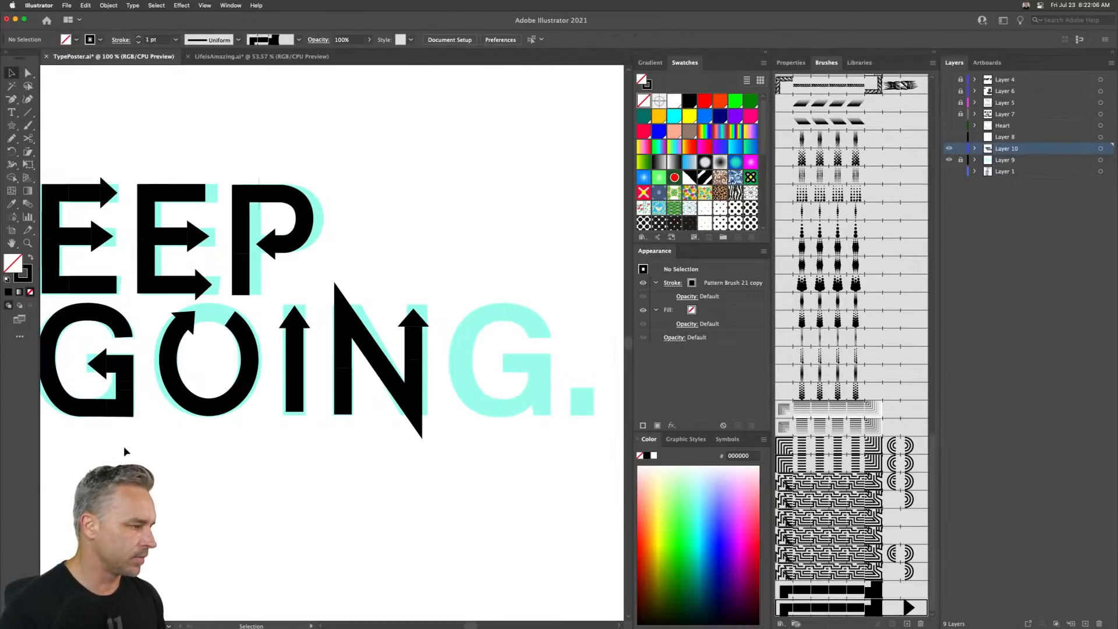
- Duplicate the first G's arrow stroke and place the copy over the final G
{"action": "left_click", "coordinate": [63, 328]}
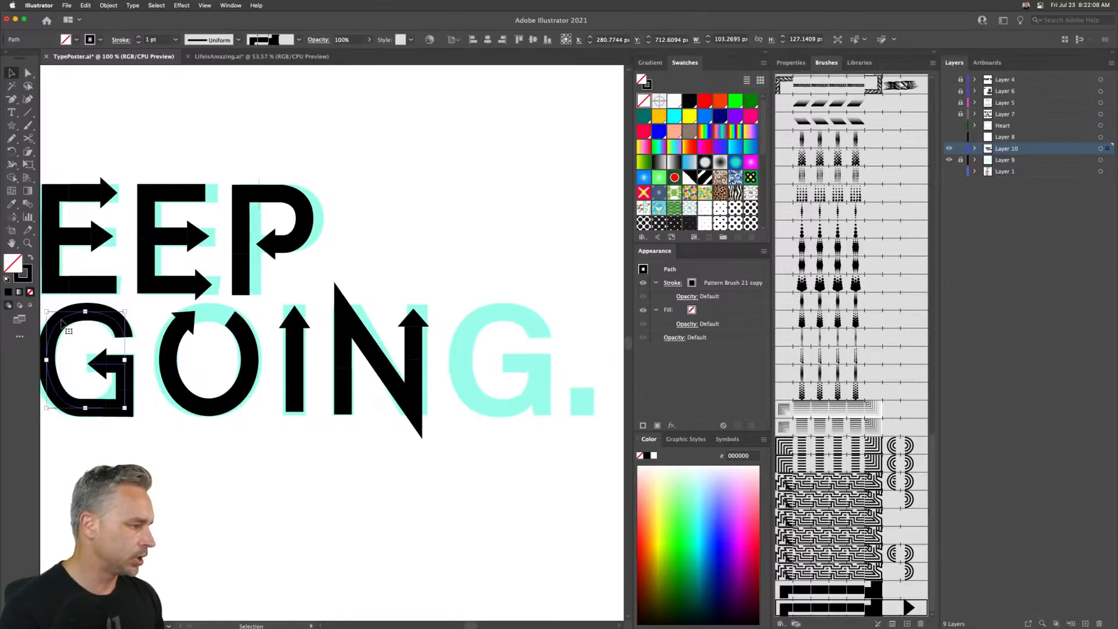
{"action": "left_click_drag", "start_coordinate": [63, 324], "coordinate": [464, 324]}
- Hide the cyan reference letter layer and deselect everything
{"action": "left_click", "coordinate": [949, 159]}
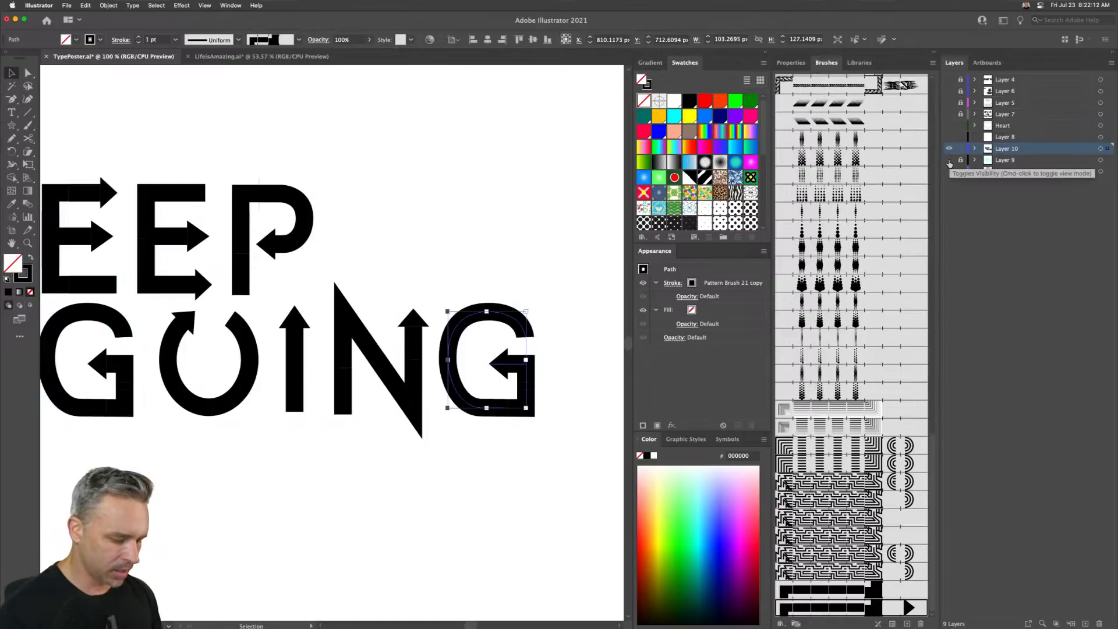
{"action": "key", "text": "super+0"}
{"action": "left_click", "coordinate": [293, 207]}
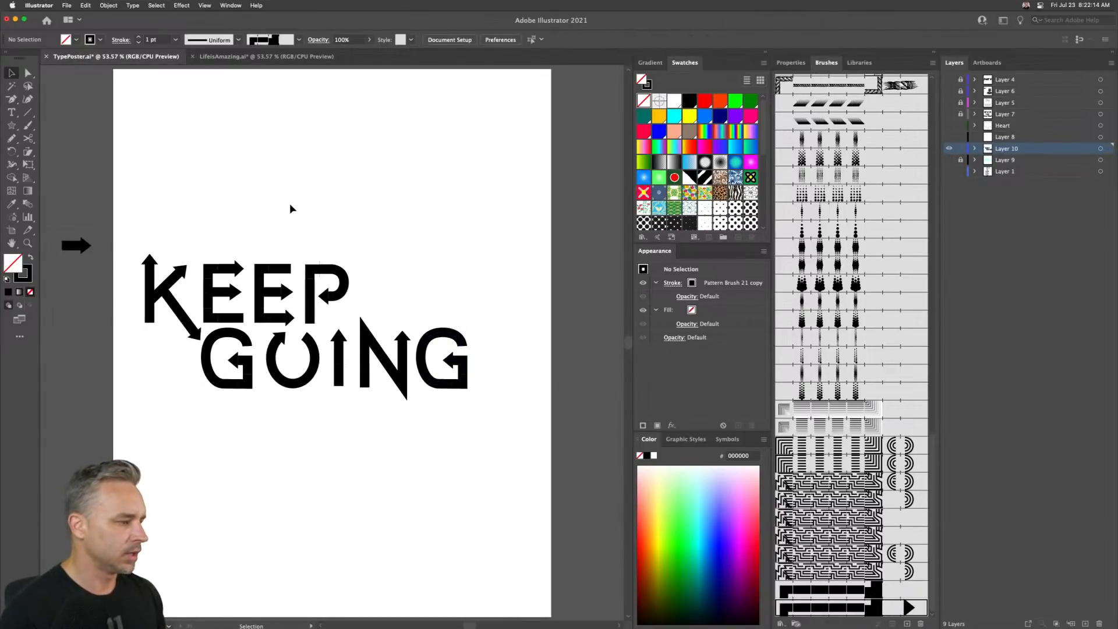
- Try dragging the O path's top-right end anchor toward the arrowhead, undoing the last move
{"action": "key", "text": "super+plus"}
{"action": "key", "text": "super+plus"}
{"action": "key", "text": "super+plus"}
{"action": "scroll", "coordinate": [231, 240], "scroll_direction": "left", "scroll_amount": 5}
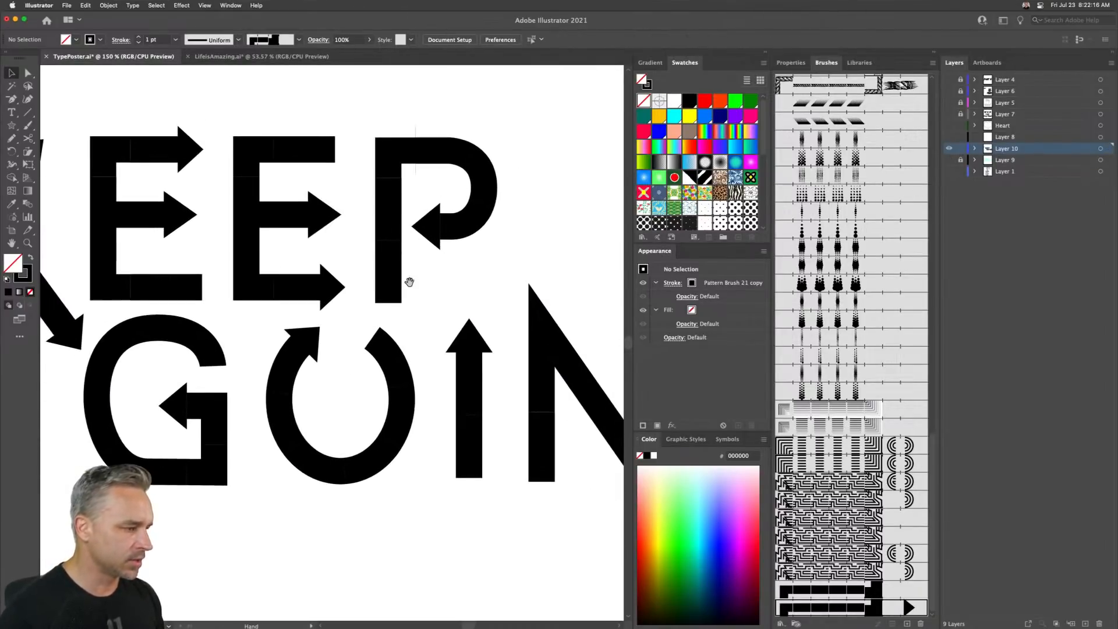
{"action": "left_click", "coordinate": [371, 348]}
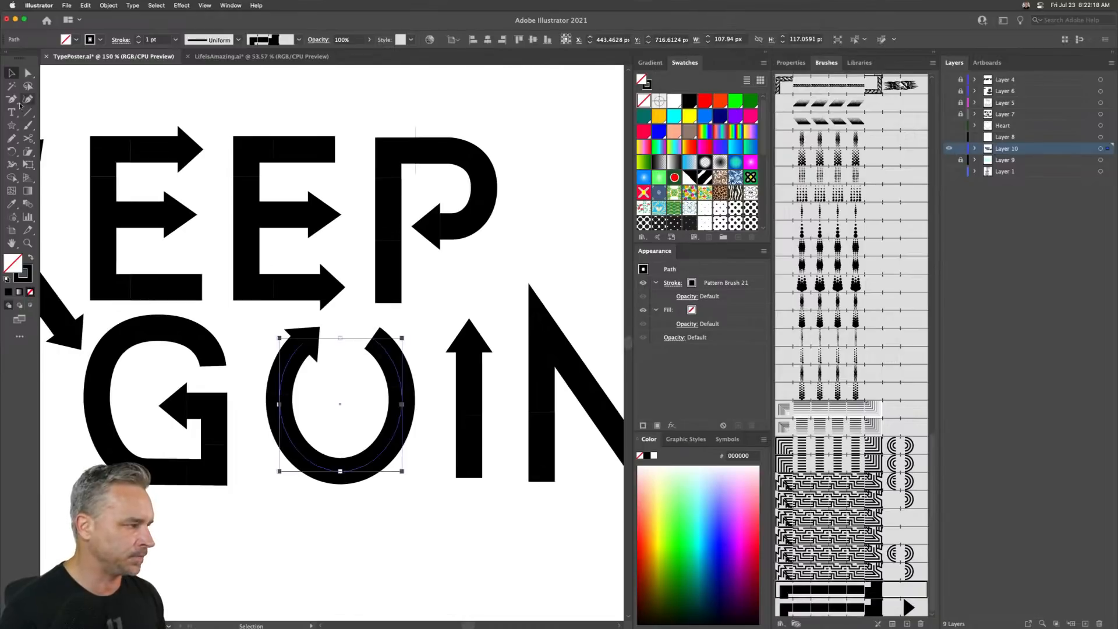
{"action": "key", "text": "a"}
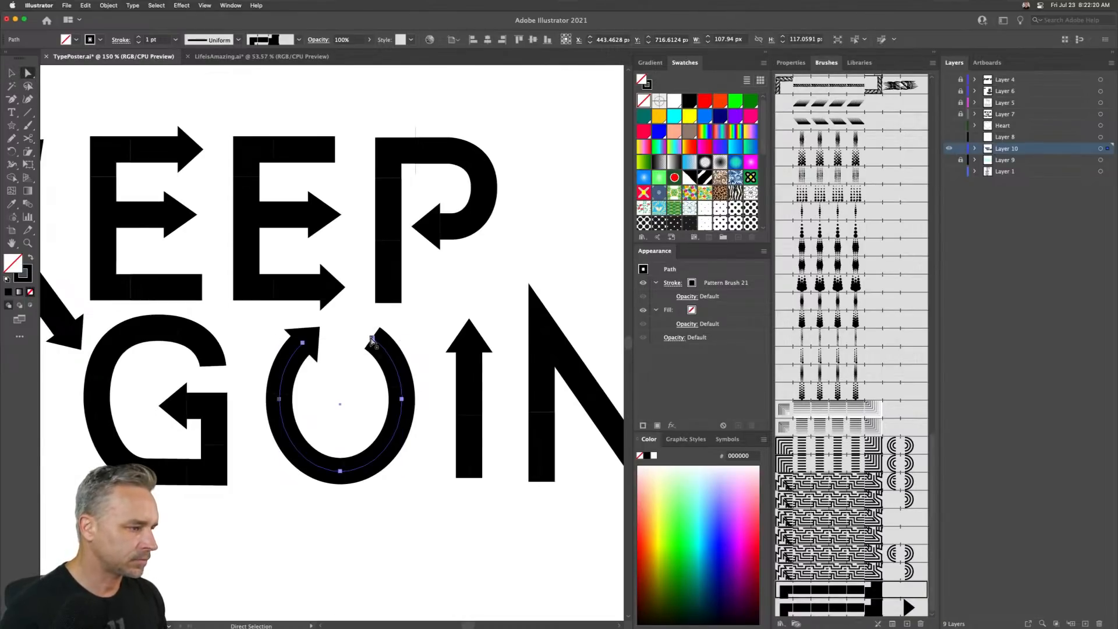
{"action": "mouse_move", "coordinate": [371, 338]}
{"action": "left_mouse_down"}
{"action": "mouse_move", "coordinate": [343, 331]}
{"action": "mouse_move", "coordinate": [395, 339]}
{"action": "mouse_move", "coordinate": [335, 335]}
{"action": "left_mouse_up"}
{"action": "left_click_drag", "start_coordinate": [334, 336], "coordinate": [382, 333]}
{"action": "key", "text": "super+z"}
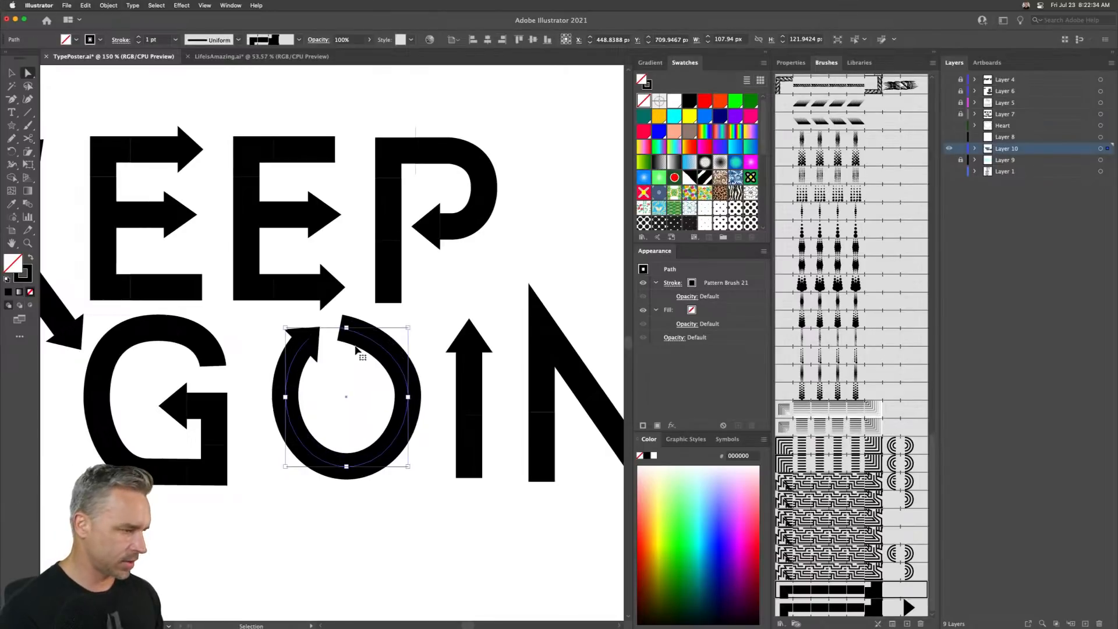
- Adjust the O path's top end anchor handle and nudge the anchor right to close the top curve
{"action": "left_click", "coordinate": [335, 333]}
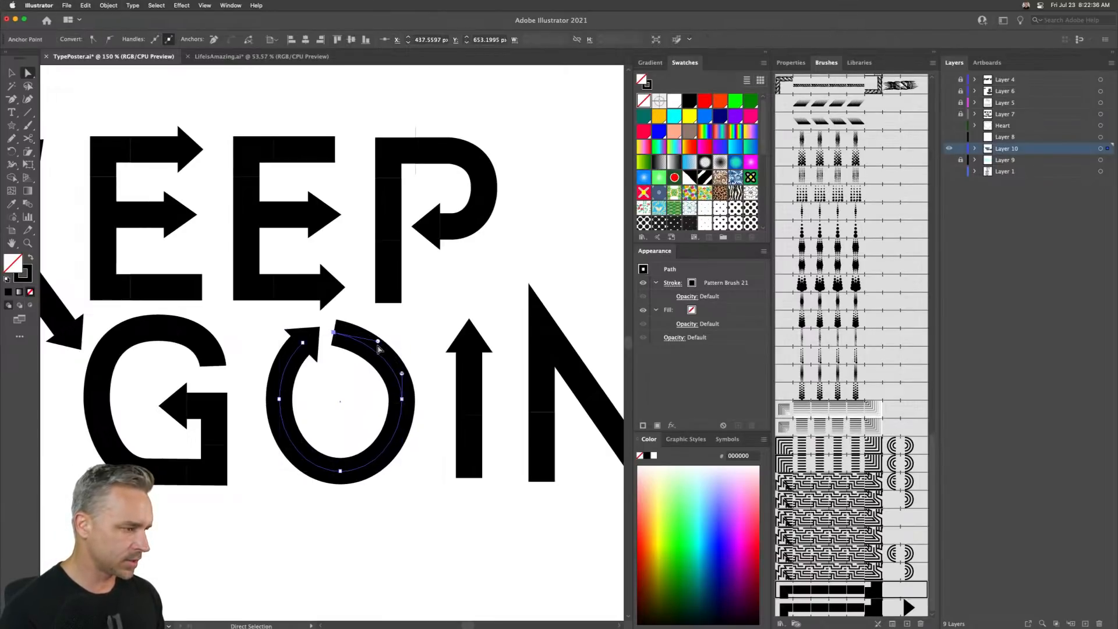
{"action": "left_click_drag", "start_coordinate": [379, 343], "coordinate": [390, 332]}
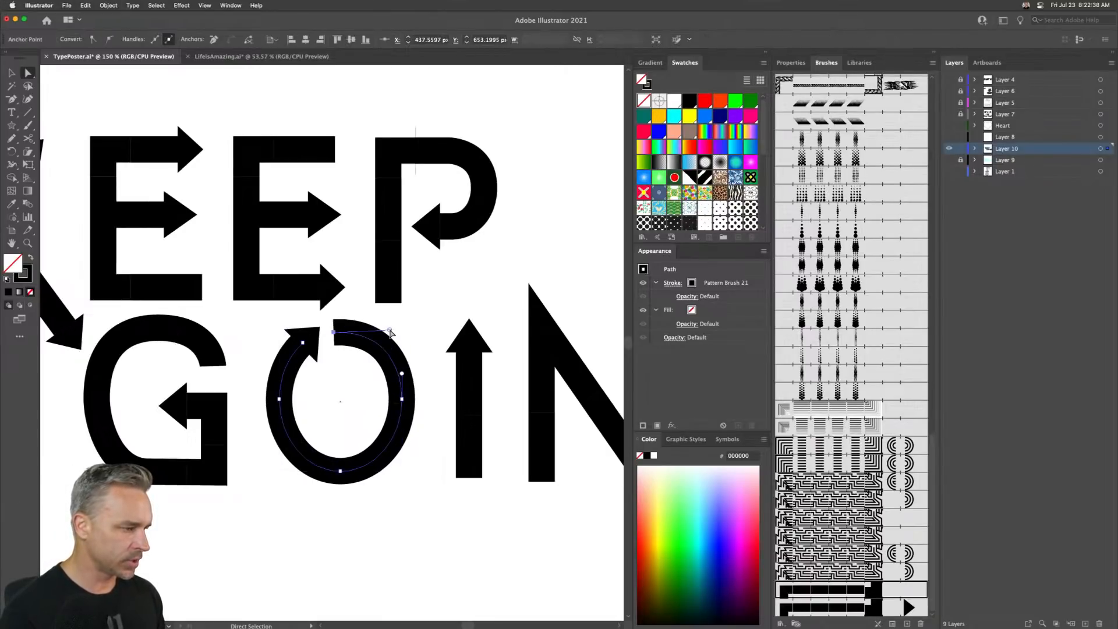
{"action": "key", "text": "Right"}
{"action": "key", "text": "Right"}
{"action": "key", "text": "Right"}
{"action": "key", "text": "Right"}
{"action": "key", "text": "Right"}
{"action": "key", "text": "Right"}
{"action": "key", "text": "Right"}
{"action": "key", "text": "Right"}
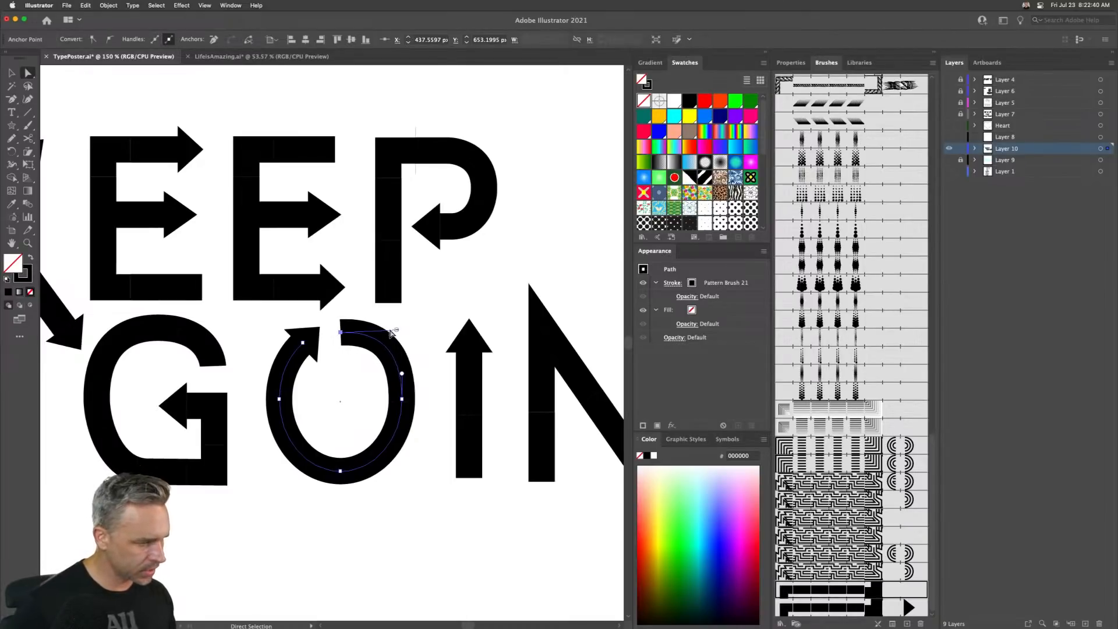
{"action": "left_click_drag", "start_coordinate": [398, 332], "coordinate": [388, 335]}
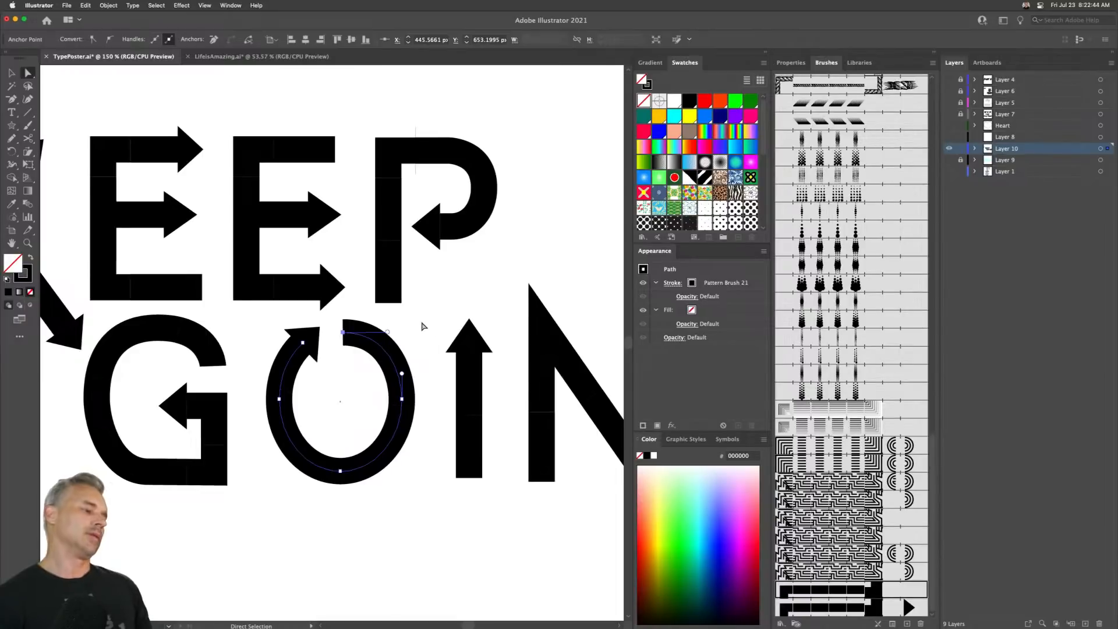
{"action": "left_click", "coordinate": [424, 326]}
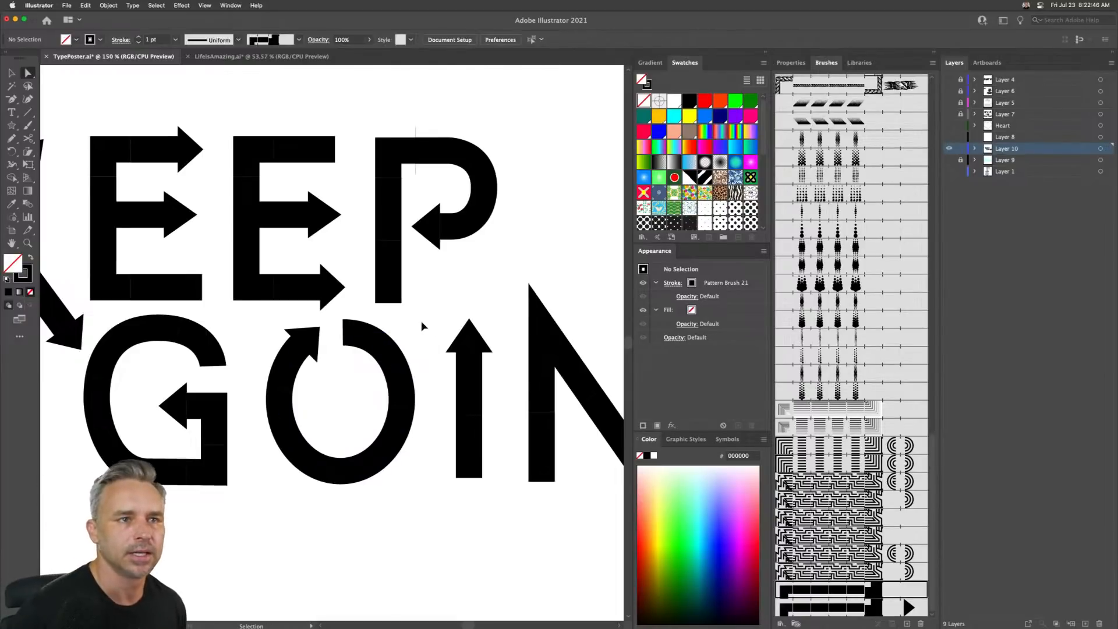
- Draw an ellipse about 128 × 143 px below the word GOING with the arrow brush stroke
{"action": "key", "text": "super+minus"}
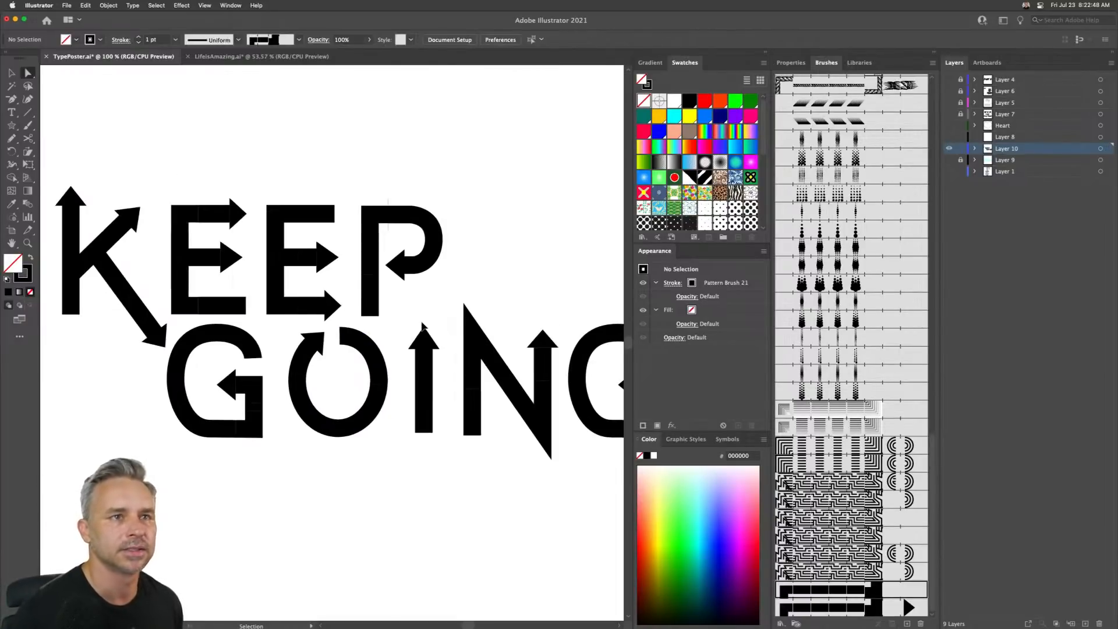
{"action": "key", "text": "super+0"}
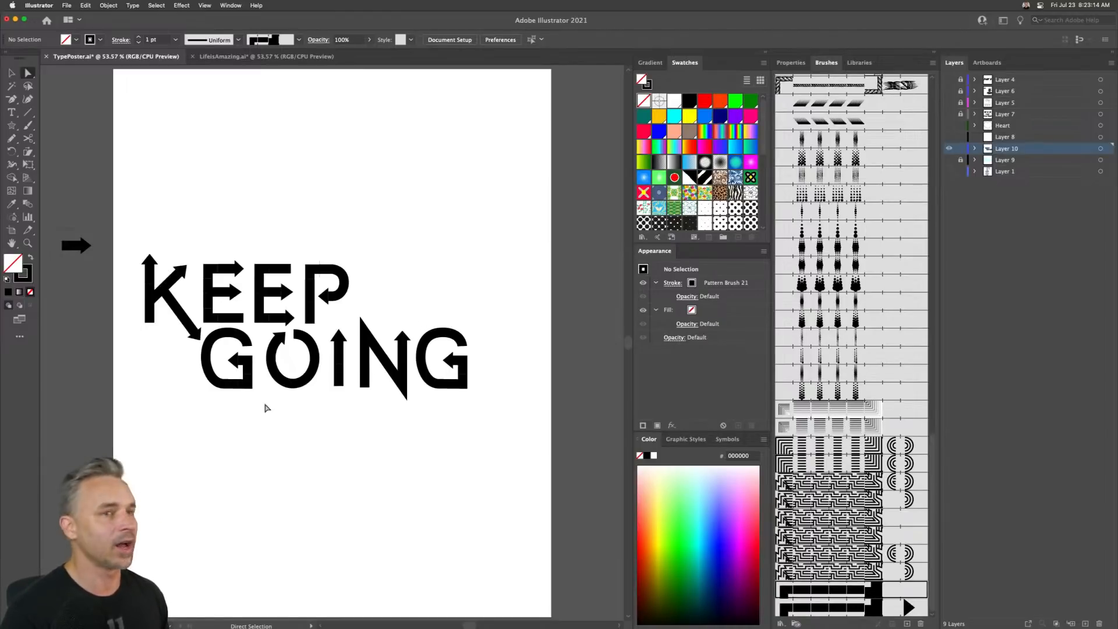
{"action": "left_click", "coordinate": [11, 125]}
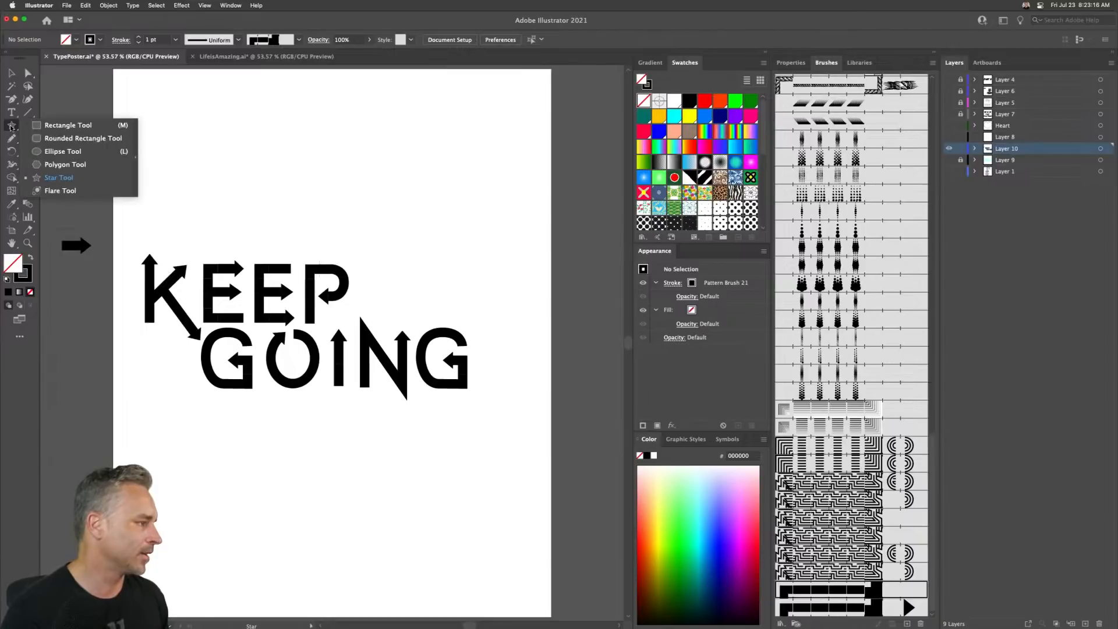
{"action": "left_click", "coordinate": [63, 151]}
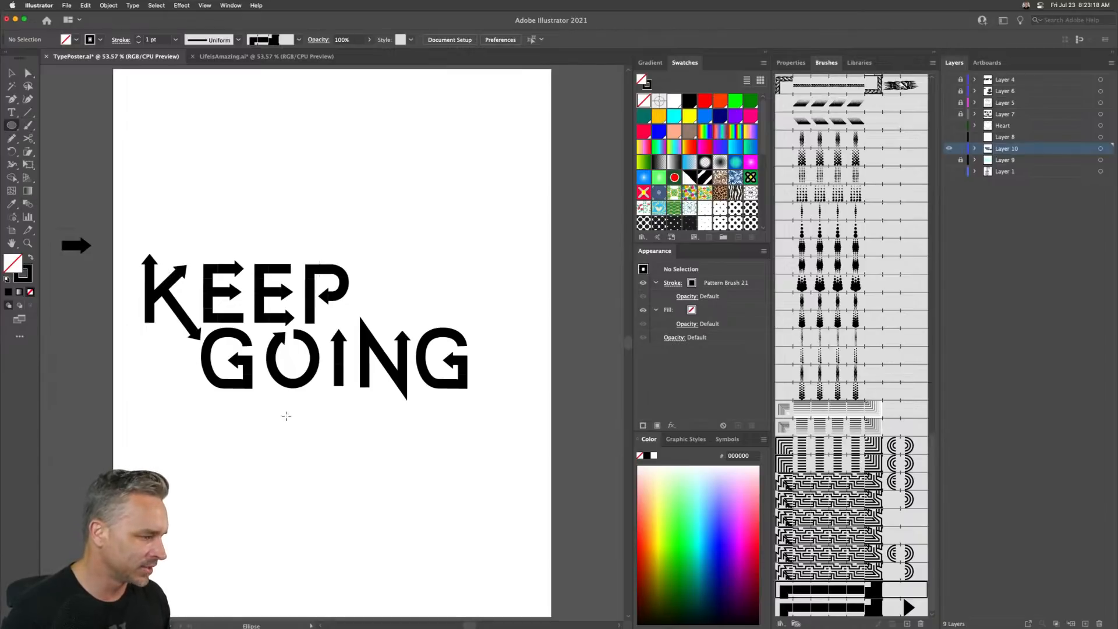
{"action": "left_click_drag", "start_coordinate": [286, 416], "coordinate": [339, 474]}
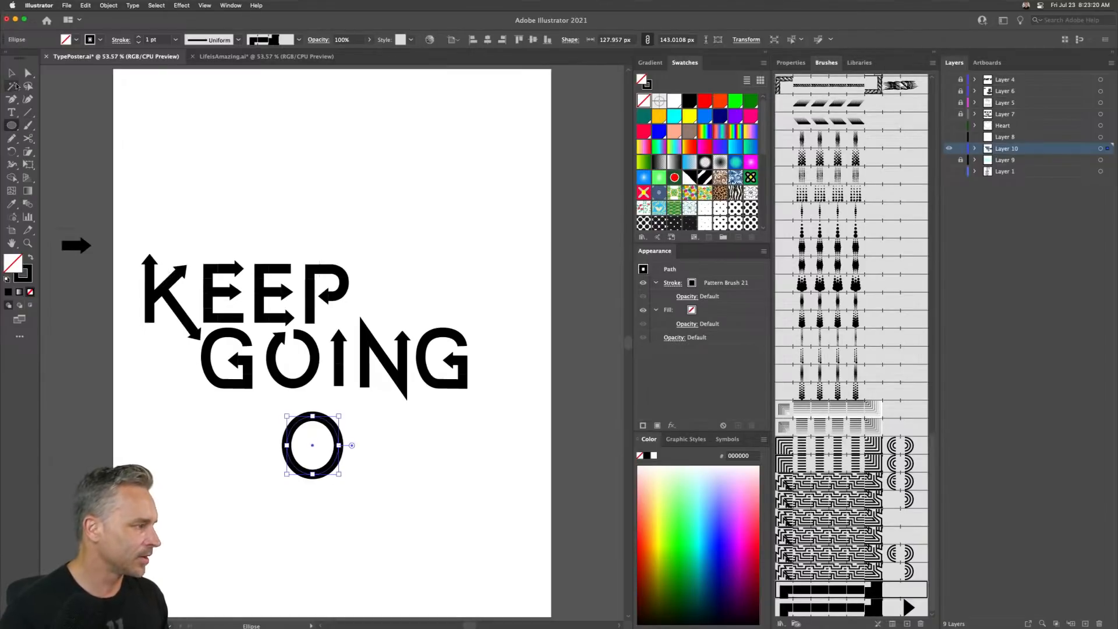
- Cut the new ellipse at two points near its bottom-left with Scissors and delete the short segment between them
{"action": "left_click", "coordinate": [28, 73]}
{"action": "key", "text": "super+equal"}
{"action": "key", "text": "super+equal"}
{"action": "key", "text": "super+equal"}
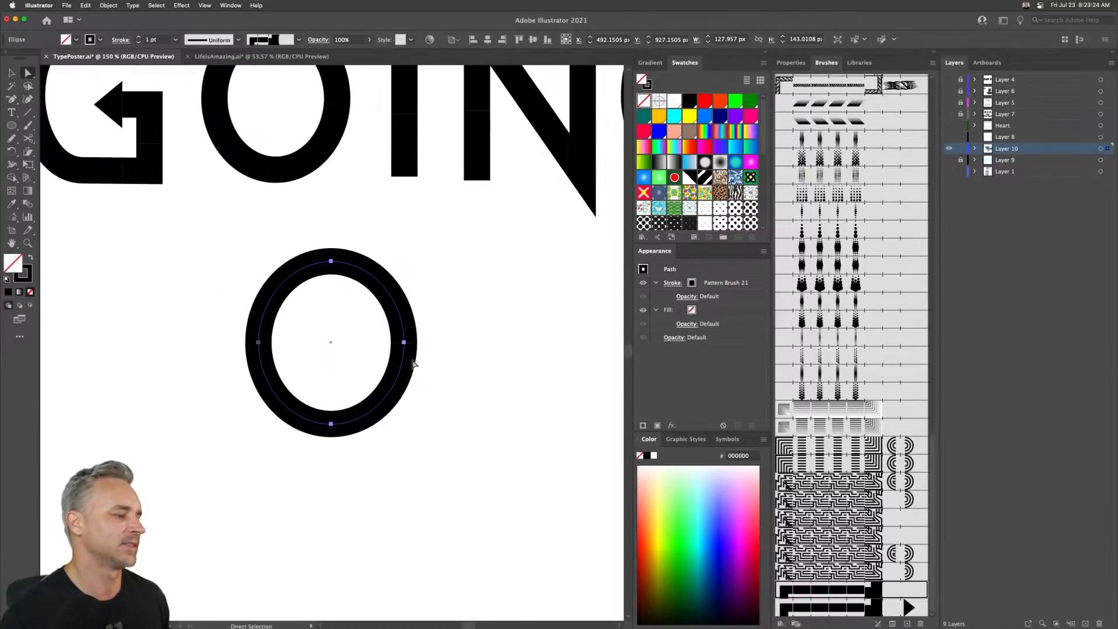
{"action": "left_click", "coordinate": [28, 138]}
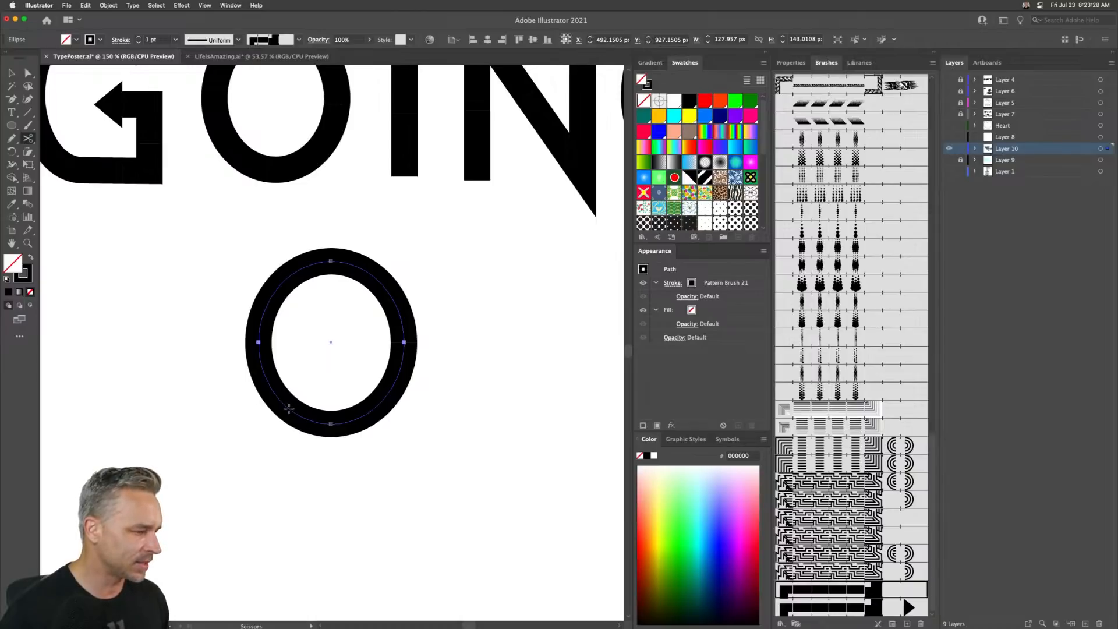
{"action": "left_click", "coordinate": [289, 408]}
{"action": "key", "text": "Return"}
{"action": "left_click", "coordinate": [290, 410]}
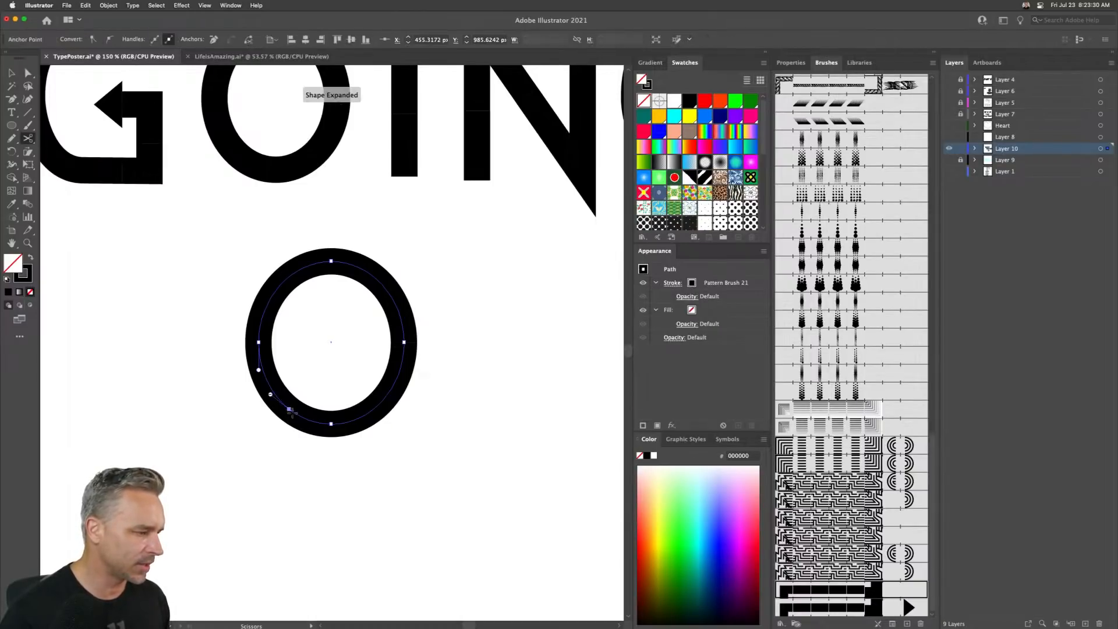
{"action": "left_click", "coordinate": [331, 423]}
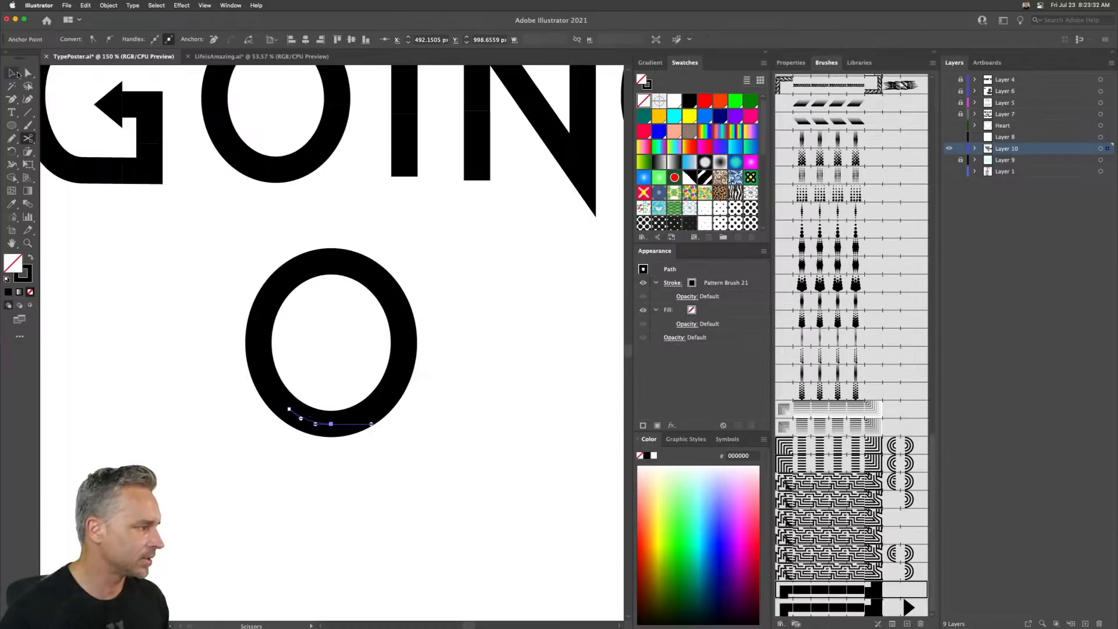
{"action": "left_click", "coordinate": [26, 74]}
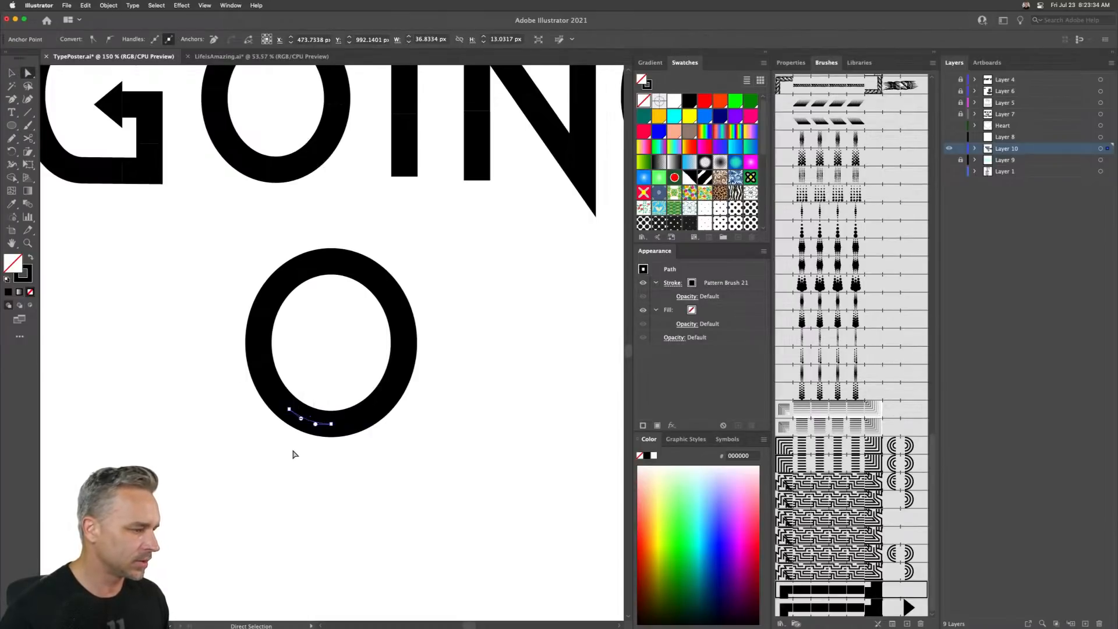
{"action": "key", "text": "Delete"}
- Move the opened ellipse off the artboard to the left
{"action": "key", "text": "super+minus"}
{"action": "key", "text": "super+minus"}
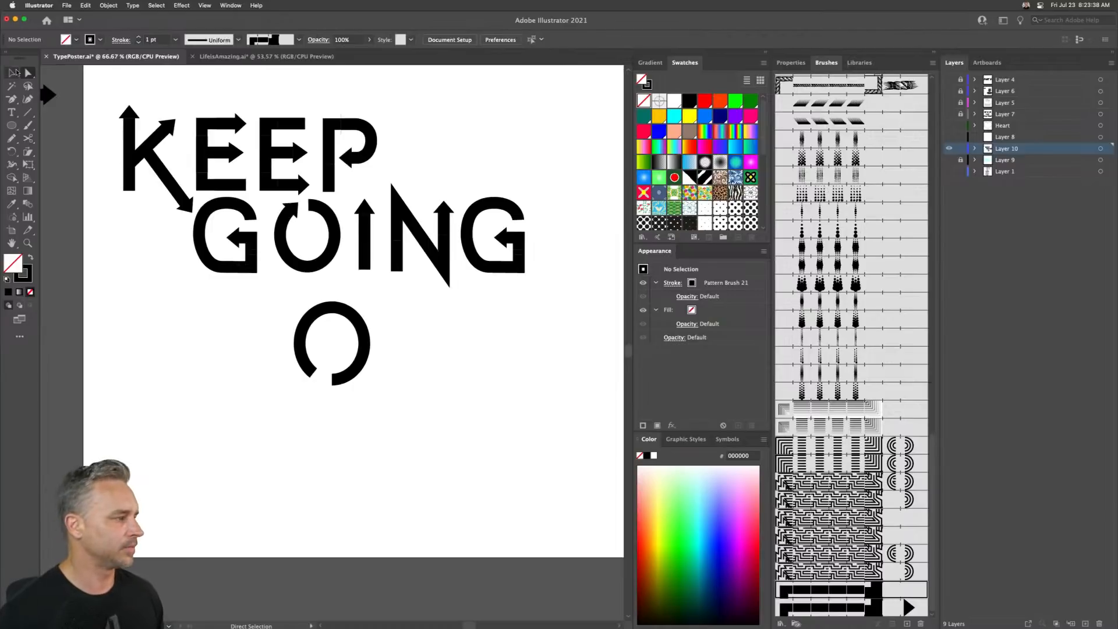
{"action": "left_click_drag", "start_coordinate": [204, 302], "coordinate": [282, 328]}
{"action": "left_click_drag", "start_coordinate": [352, 322], "coordinate": [456, 430]}
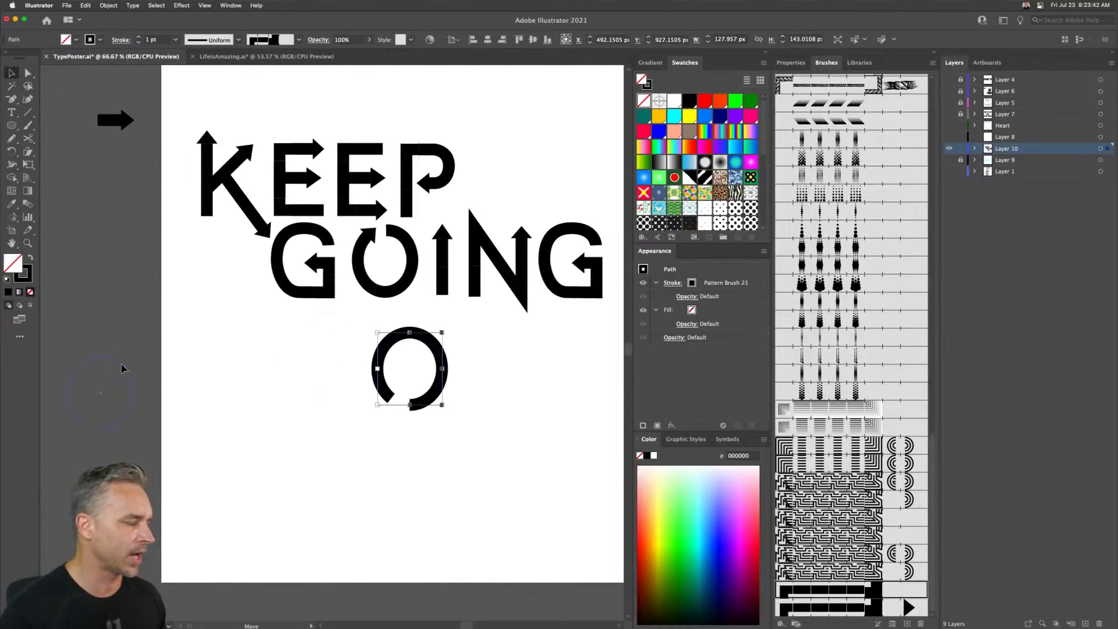
{"action": "left_click_drag", "start_coordinate": [121, 369], "coordinate": [121, 367]}
{"action": "left_click_drag", "start_coordinate": [307, 317], "coordinate": [194, 367]}
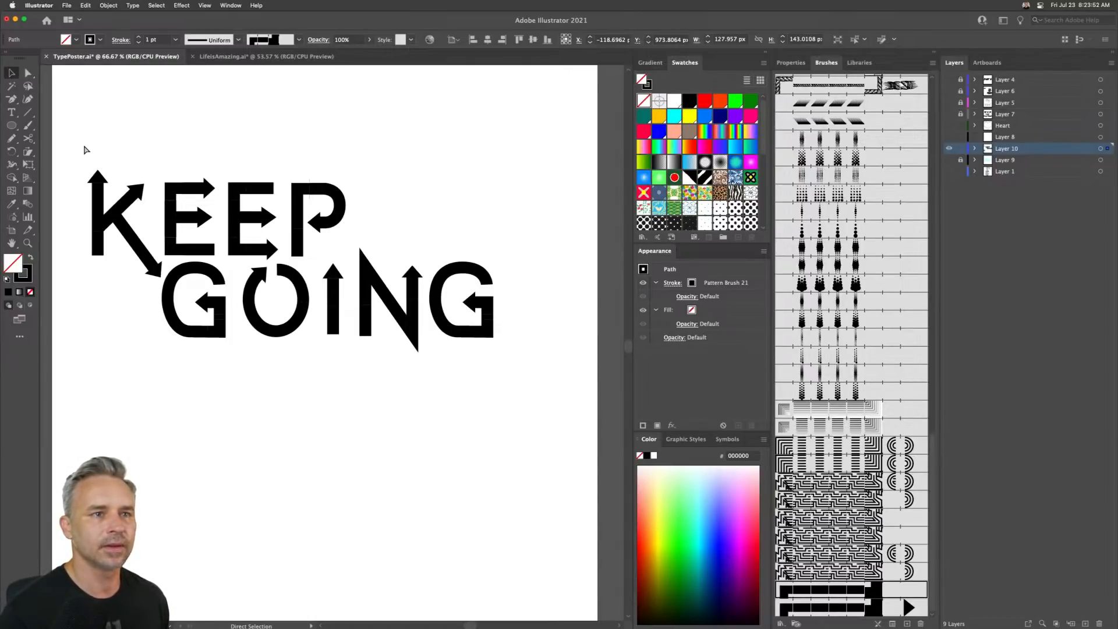
- Select all the KEEP GOING letter paths and scale them larger by their corner handles
{"action": "key", "text": "v"}
{"action": "left_click_drag", "start_coordinate": [82, 142], "coordinate": [515, 402]}
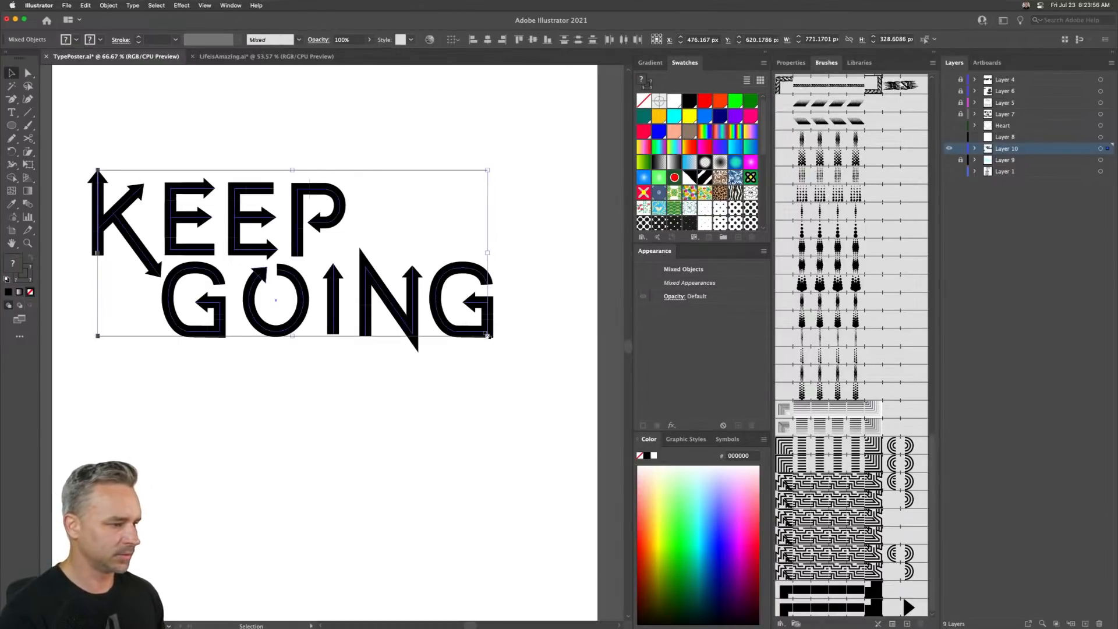
{"action": "left_click_drag", "start_coordinate": [487, 336], "coordinate": [519, 443]}
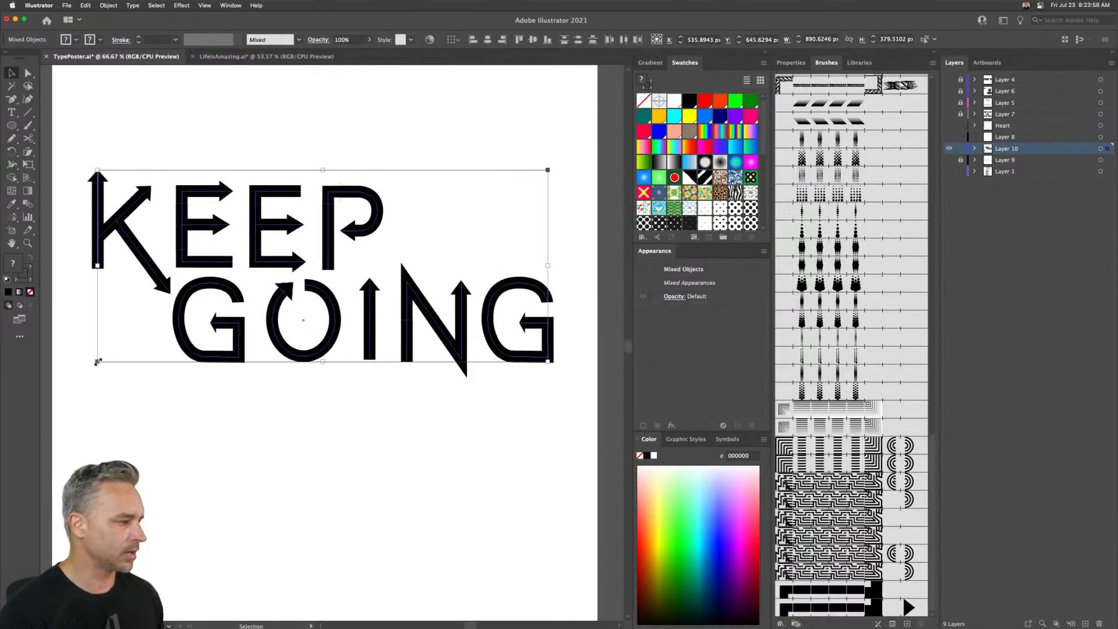
{"action": "left_click_drag", "start_coordinate": [97, 361], "coordinate": [74, 398]}
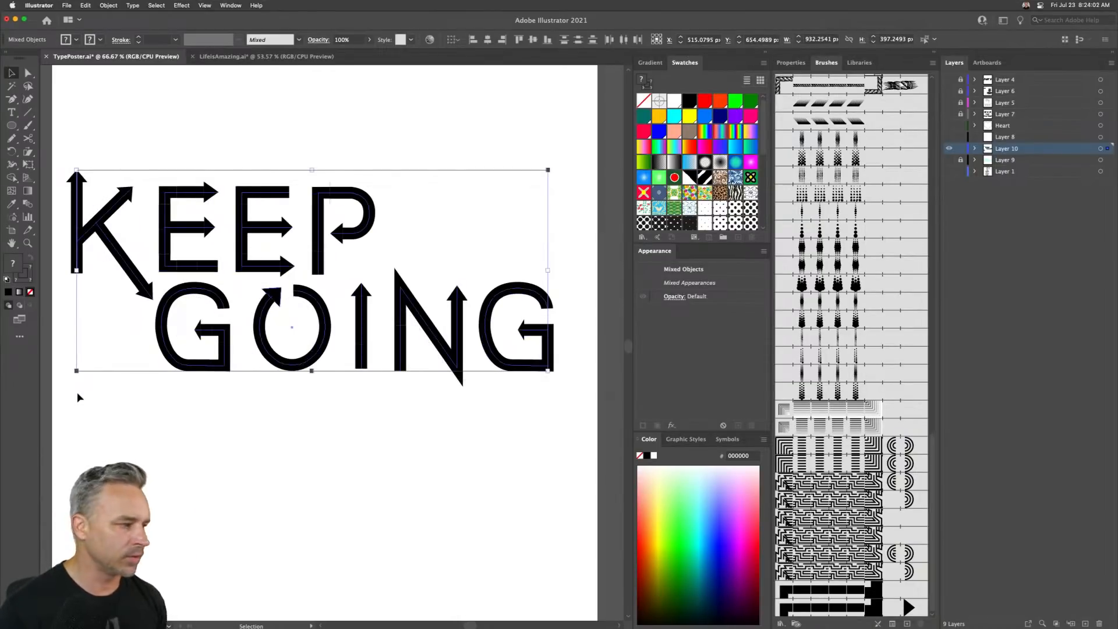
{"action": "left_click", "coordinate": [80, 393]}
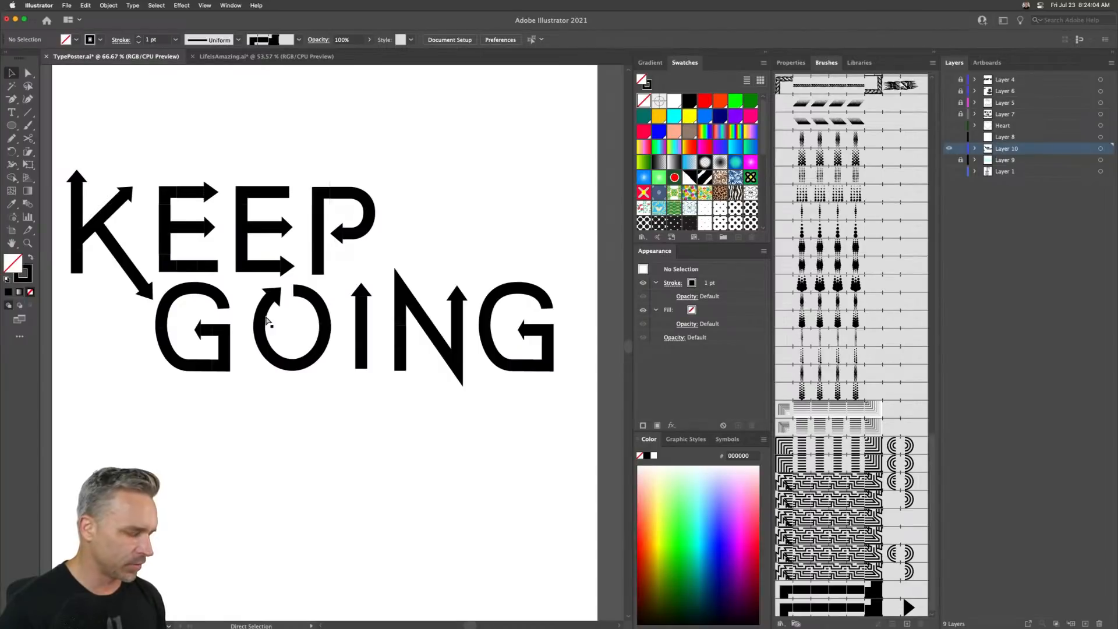
- Drag the loose triangle arrowhead away from the O in GOING
{"action": "key", "text": "super+equal"}
{"action": "key", "text": "super+equal"}
{"action": "key", "text": "super+equal"}
{"action": "left_click_drag", "start_coordinate": [271, 282], "coordinate": [479, 457]}
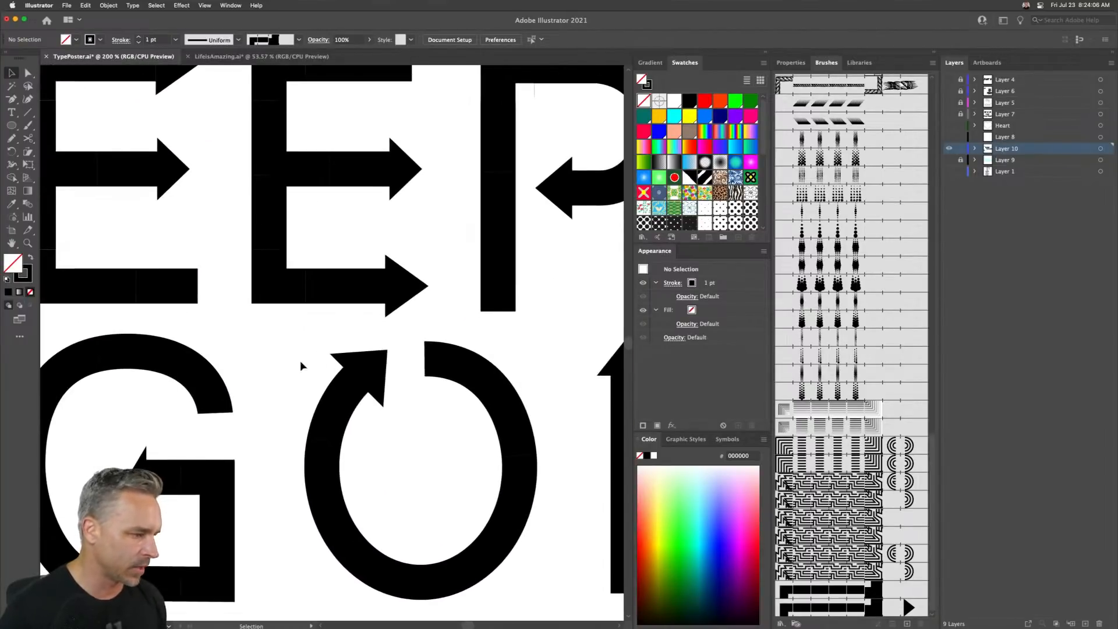
{"action": "left_click_drag", "start_coordinate": [375, 364], "coordinate": [265, 357]}
- Extend the O path's open end with the Pen tool so its arrow points up at the top gap
{"action": "left_click", "coordinate": [339, 396]}
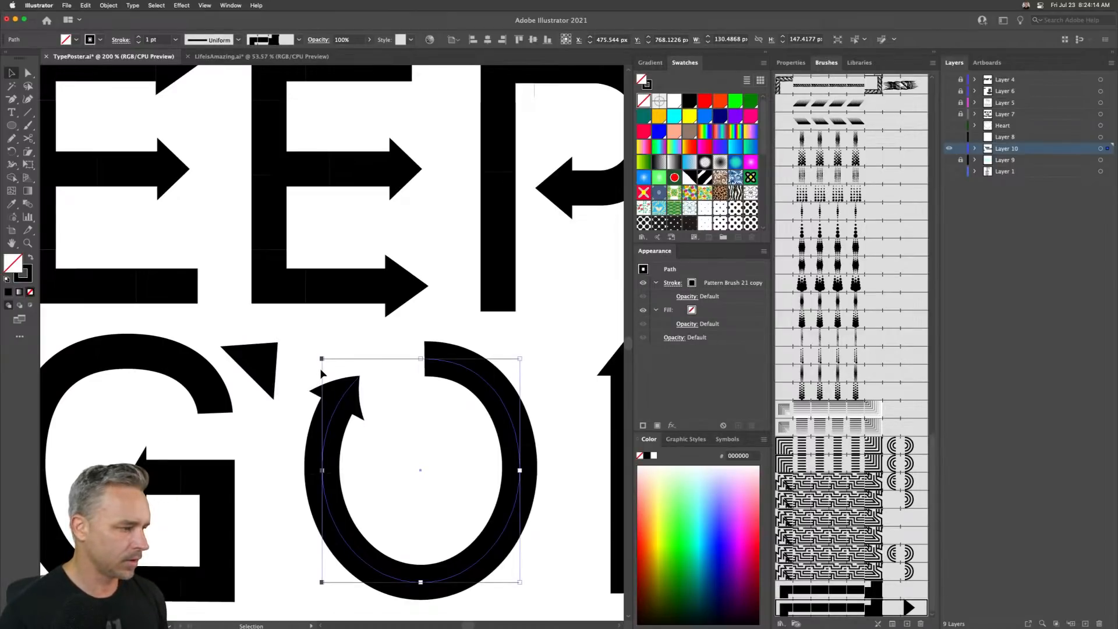
{"action": "key", "text": "p"}
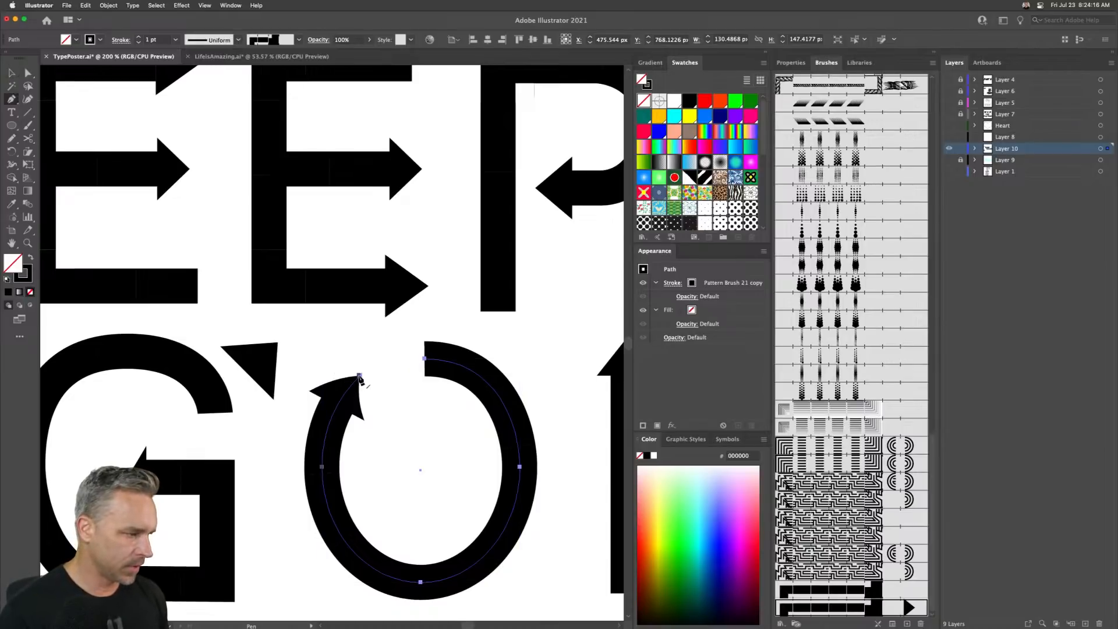
{"action": "left_click_drag", "start_coordinate": [359, 376], "coordinate": [408, 368]}
{"action": "left_click", "coordinate": [397, 363]}
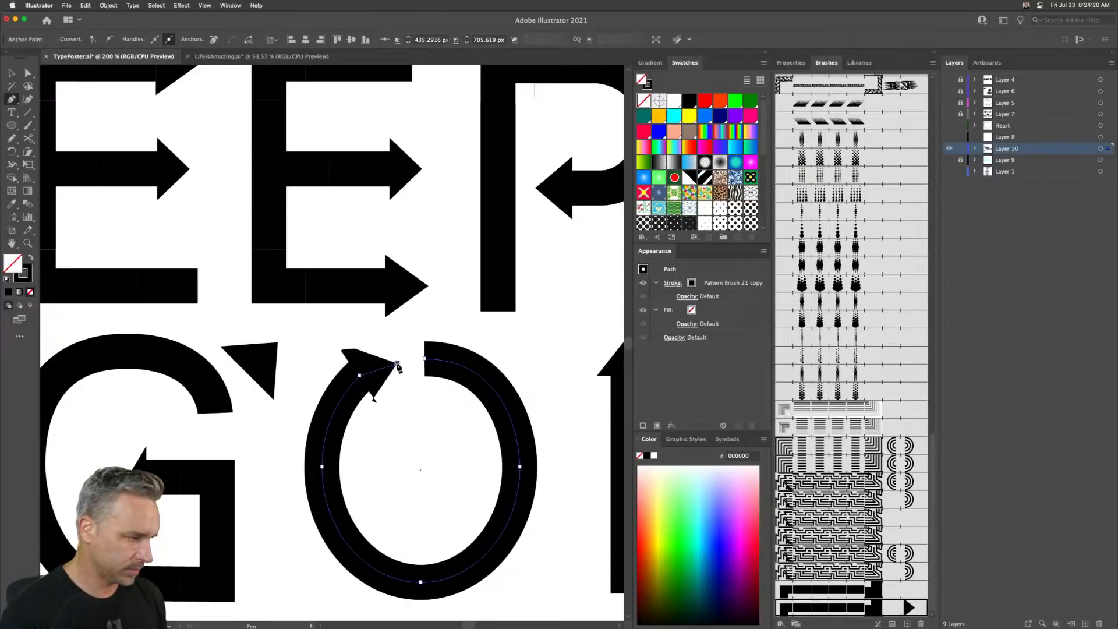
{"action": "key", "text": "super+z"}
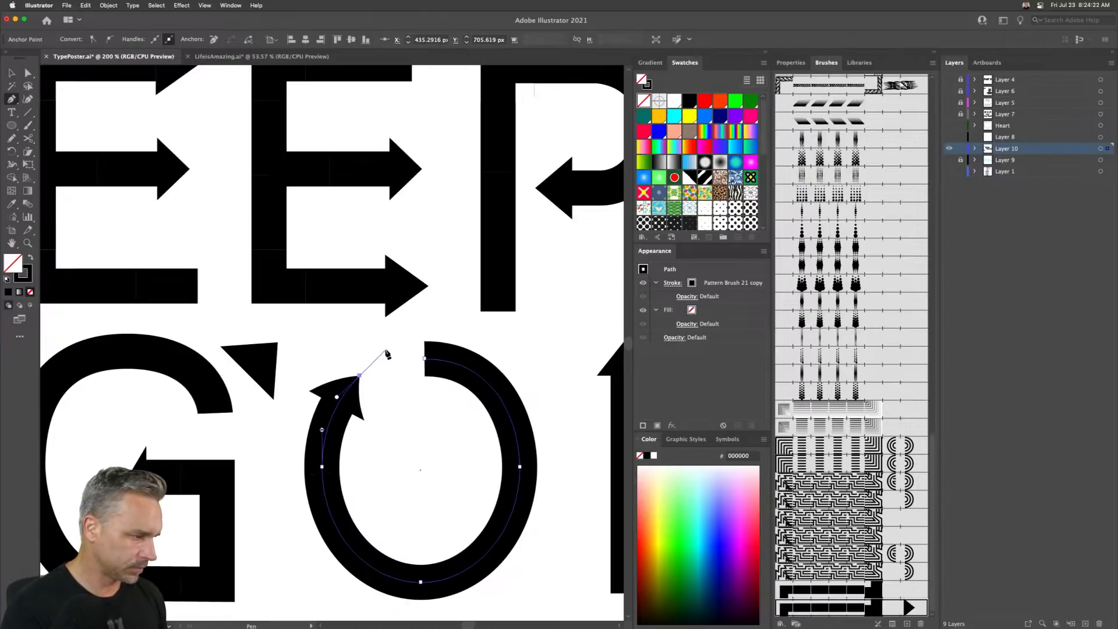
{"action": "left_click", "coordinate": [400, 336]}
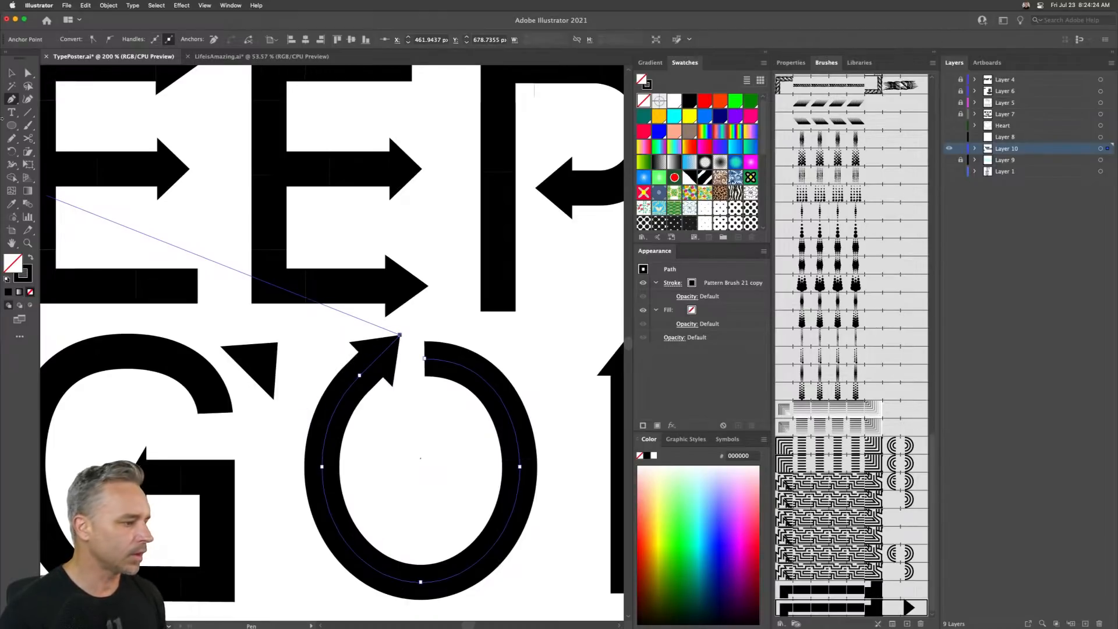
- Select the detached triangle arrowhead and remove it
{"action": "key", "text": "v"}
{"action": "left_click", "coordinate": [236, 322]}
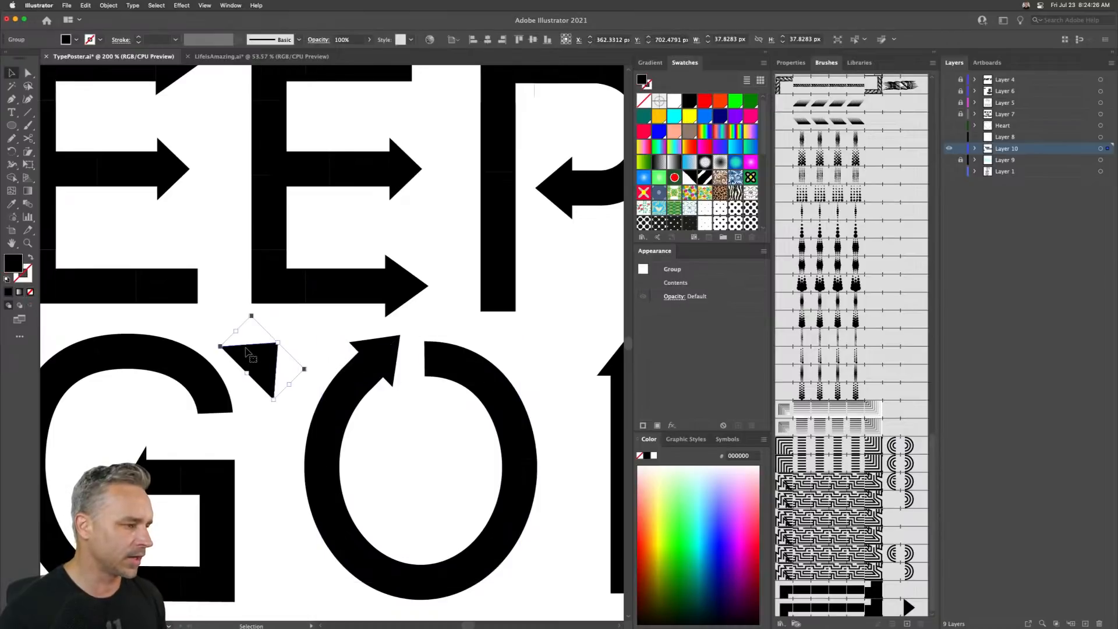
{"action": "key", "text": "super+0"}
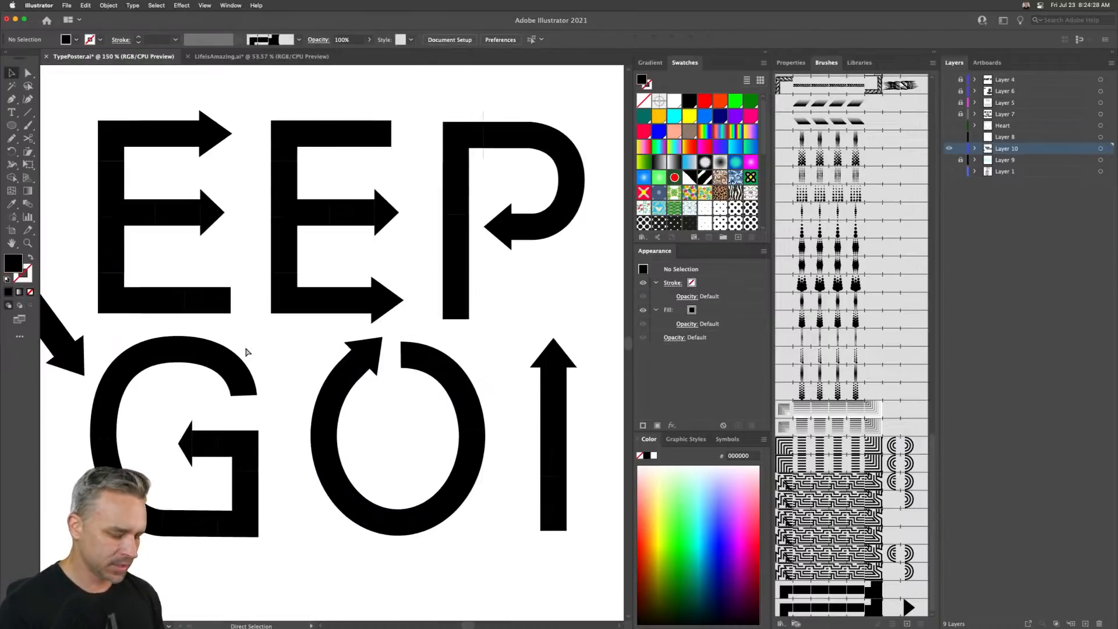
- Select all lettering and set its stroke weight to 2 pt
{"action": "left_click_drag", "start_coordinate": [141, 208], "coordinate": [510, 469]}
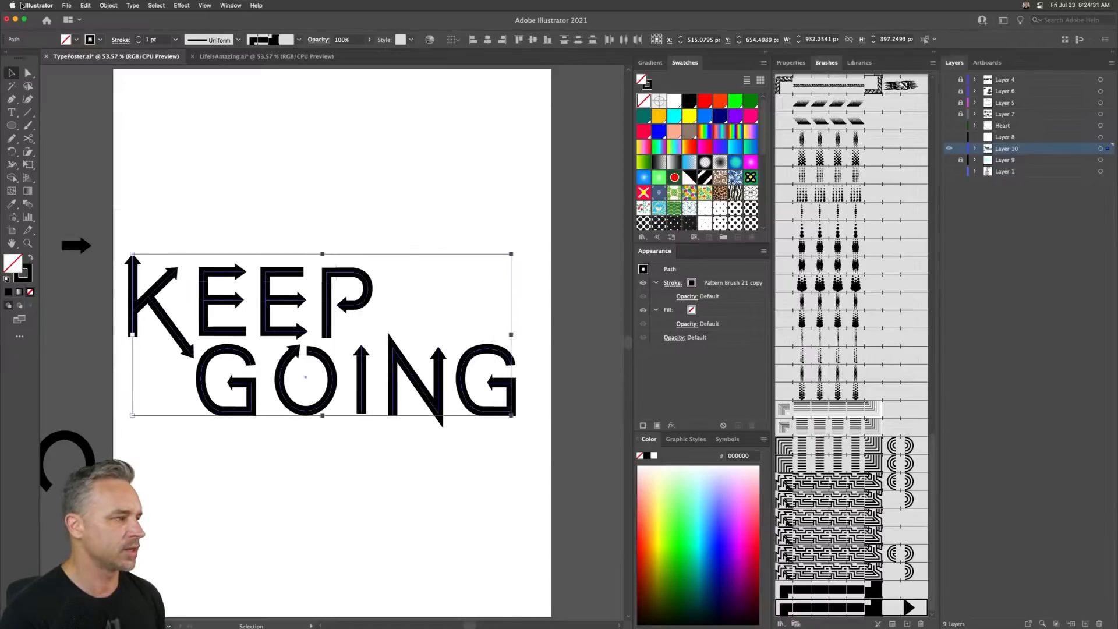
{"action": "left_click", "coordinate": [138, 38]}
{"action": "left_click", "coordinate": [137, 38]}
{"action": "left_click", "coordinate": [138, 39]}
{"action": "left_click", "coordinate": [138, 43]}
{"action": "left_click", "coordinate": [138, 44]}
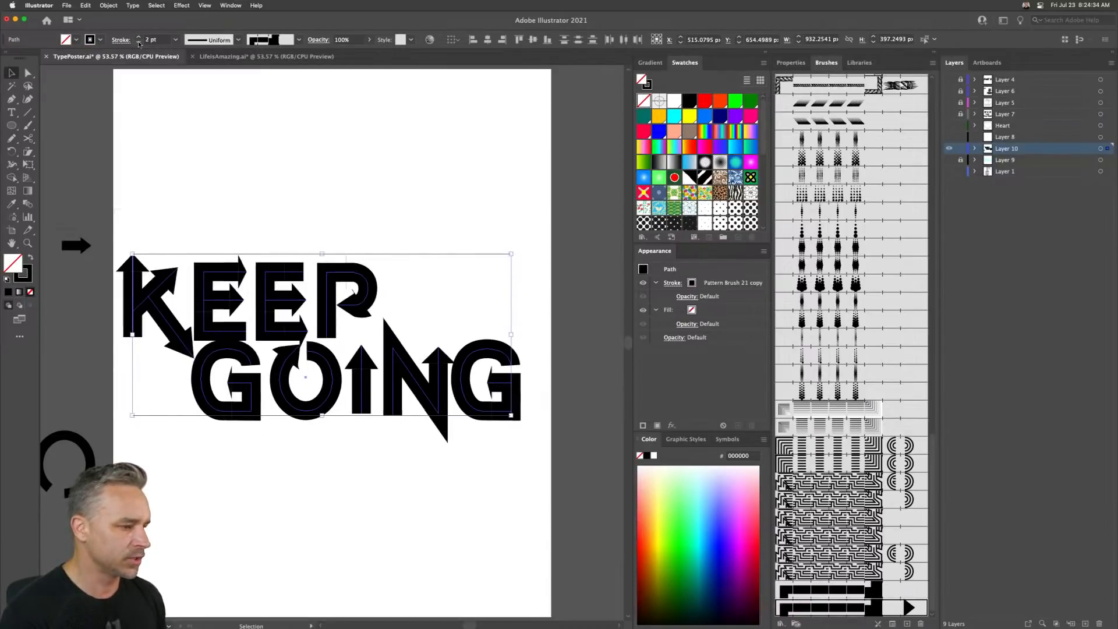
{"action": "left_click", "coordinate": [139, 43]}
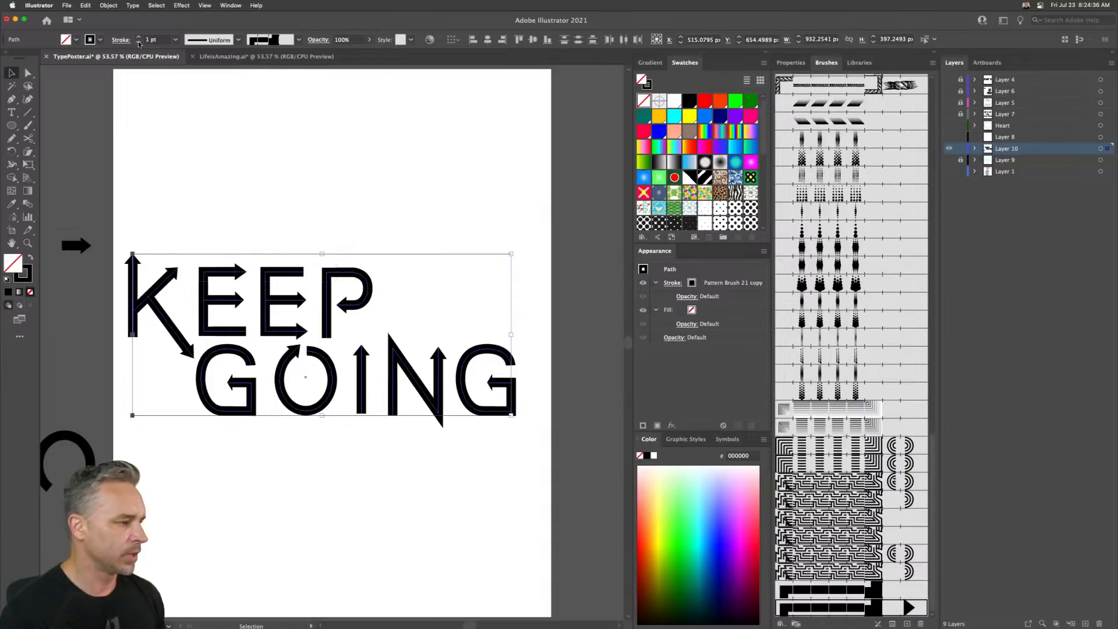
{"action": "left_click", "coordinate": [140, 38]}
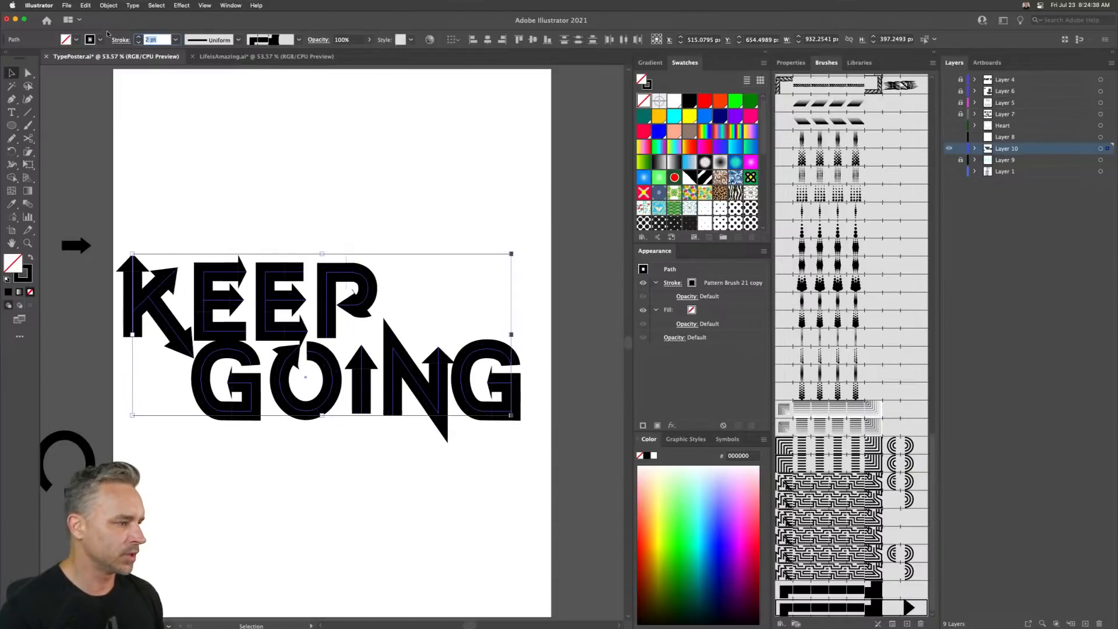
- Reselect all lettering and reduce its stroke weight to 1.5 pt
{"action": "left_click", "coordinate": [116, 221]}
{"action": "left_click_drag", "start_coordinate": [117, 187], "coordinate": [381, 323]}
{"action": "left_click", "coordinate": [349, 309]}
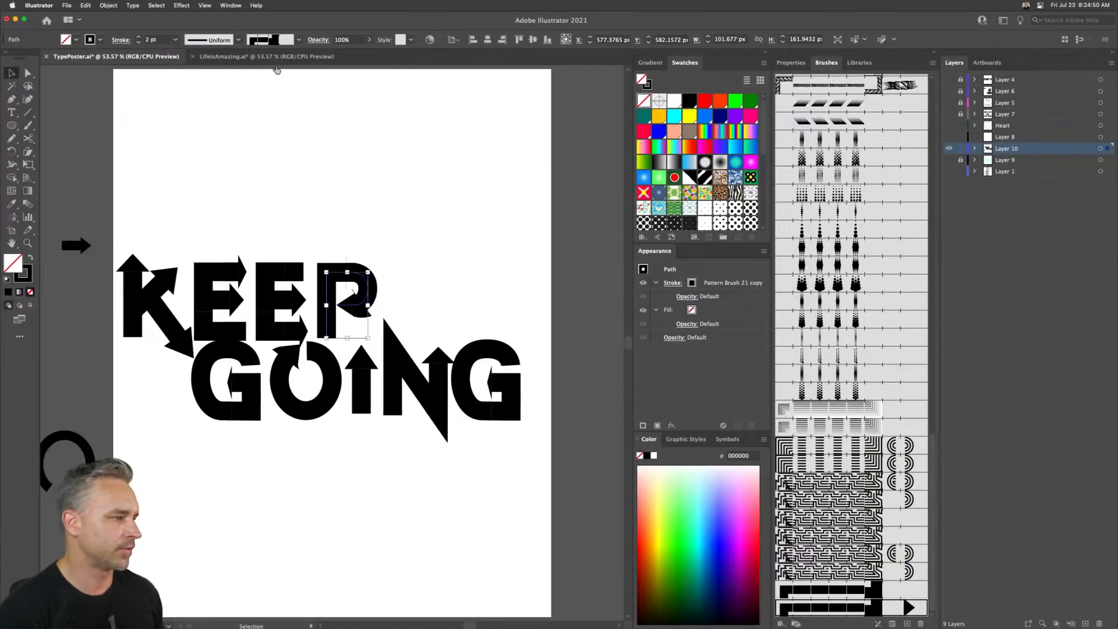
{"action": "left_click", "coordinate": [146, 204]}
{"action": "left_click_drag", "start_coordinate": [115, 213], "coordinate": [483, 485]}
{"action": "left_click", "coordinate": [144, 40]}
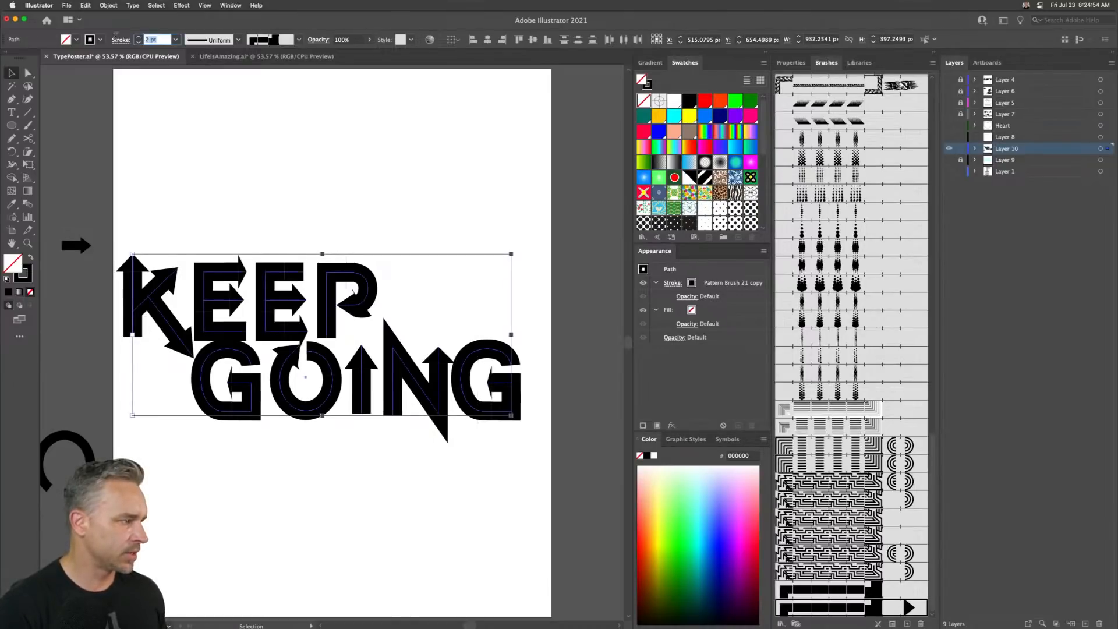
{"action": "key", "text": "Return"}
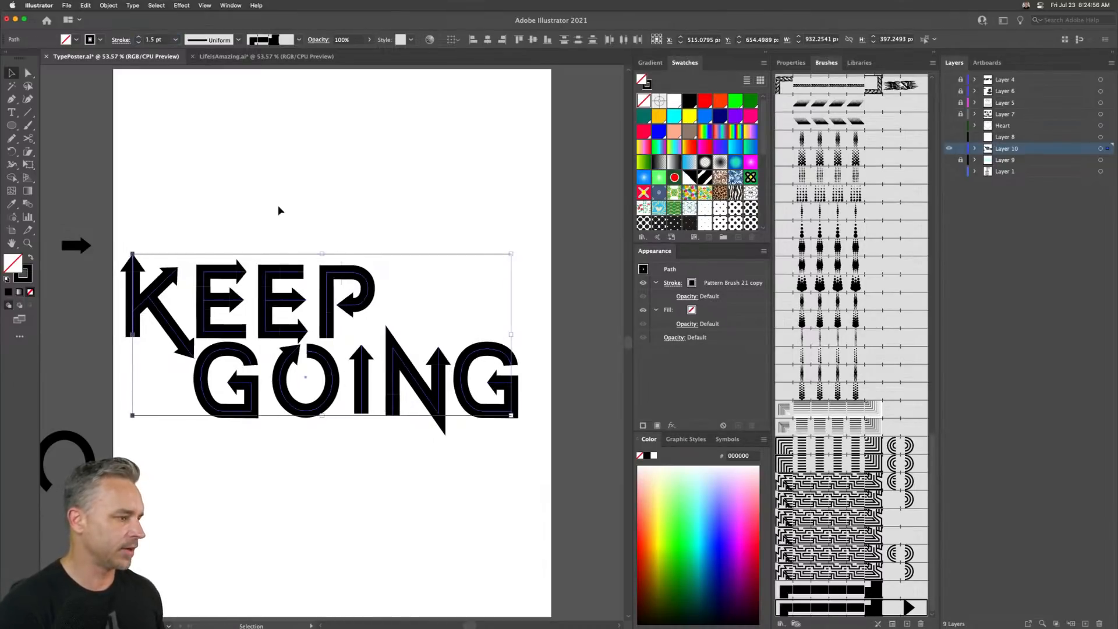
- Select the KEEP row and move it right to sit over GOING
{"action": "left_click", "coordinate": [114, 214]}
{"action": "left_click_drag", "start_coordinate": [115, 201], "coordinate": [358, 332]}
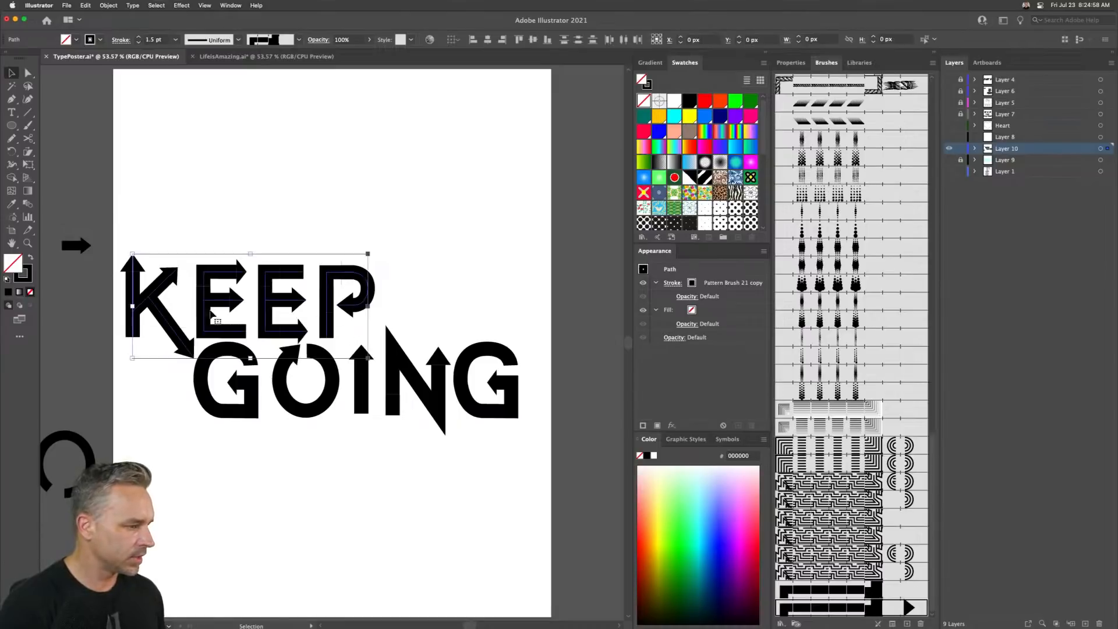
{"action": "left_click_drag", "start_coordinate": [207, 301], "coordinate": [276, 287]}
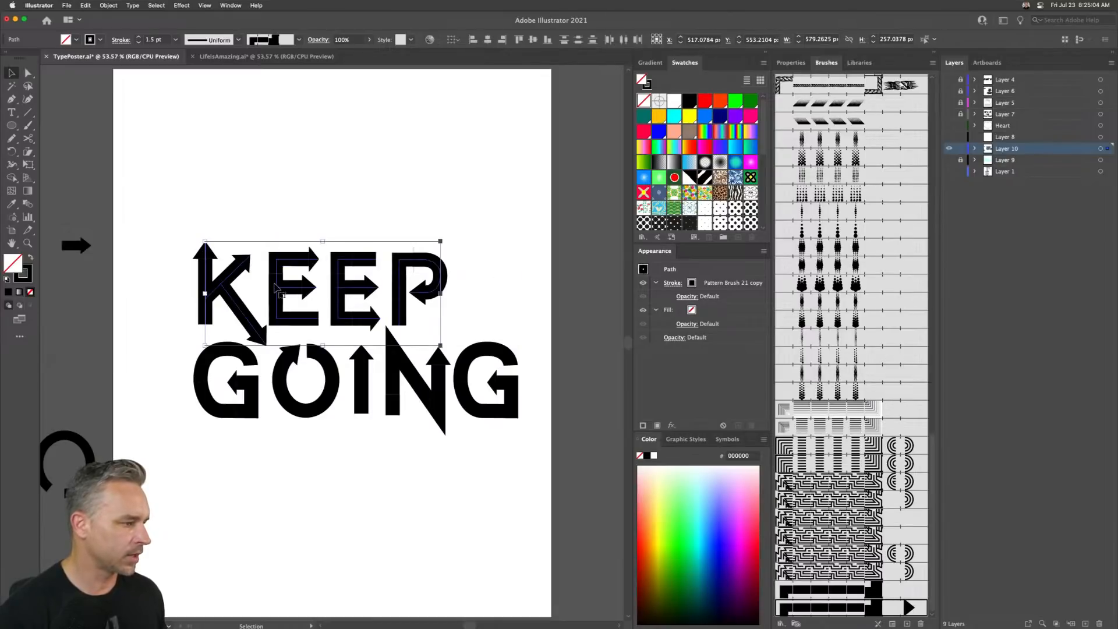
- Try enlarging all the lettering from its top-left corner, then undo it
{"action": "left_click_drag", "start_coordinate": [129, 170], "coordinate": [532, 487]}
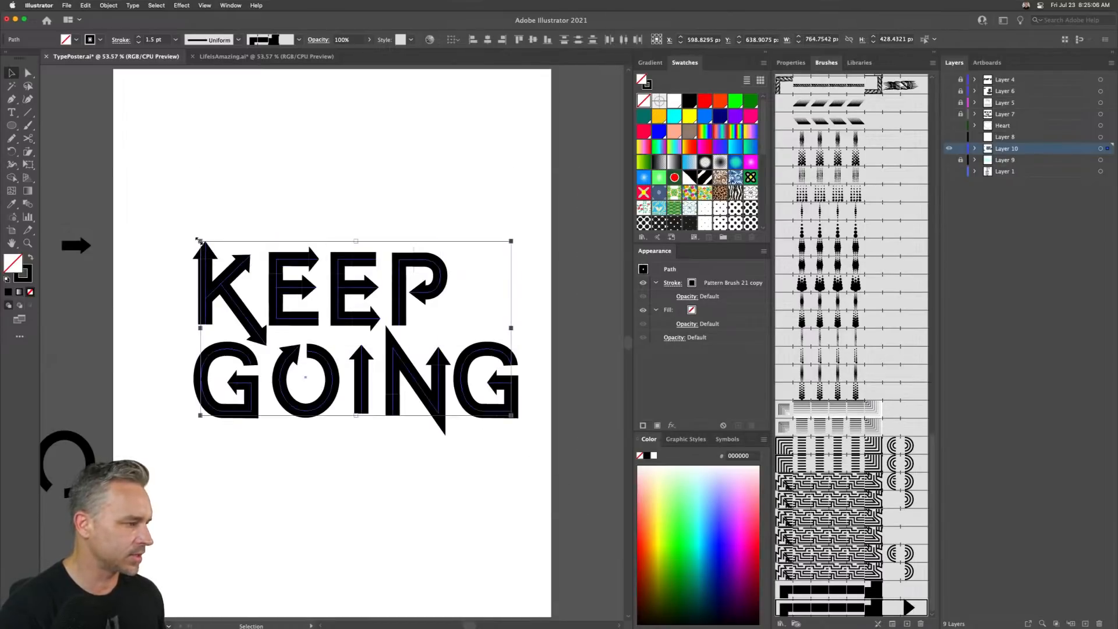
{"action": "left_click_drag", "start_coordinate": [199, 240], "coordinate": [156, 197]}
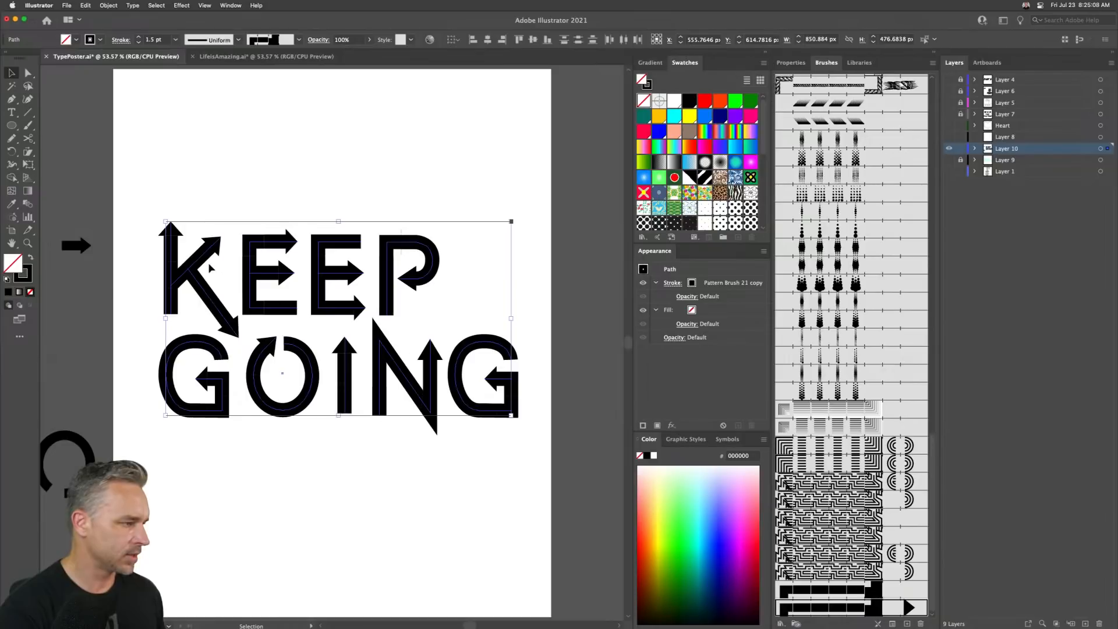
{"action": "key", "text": "super+z"}
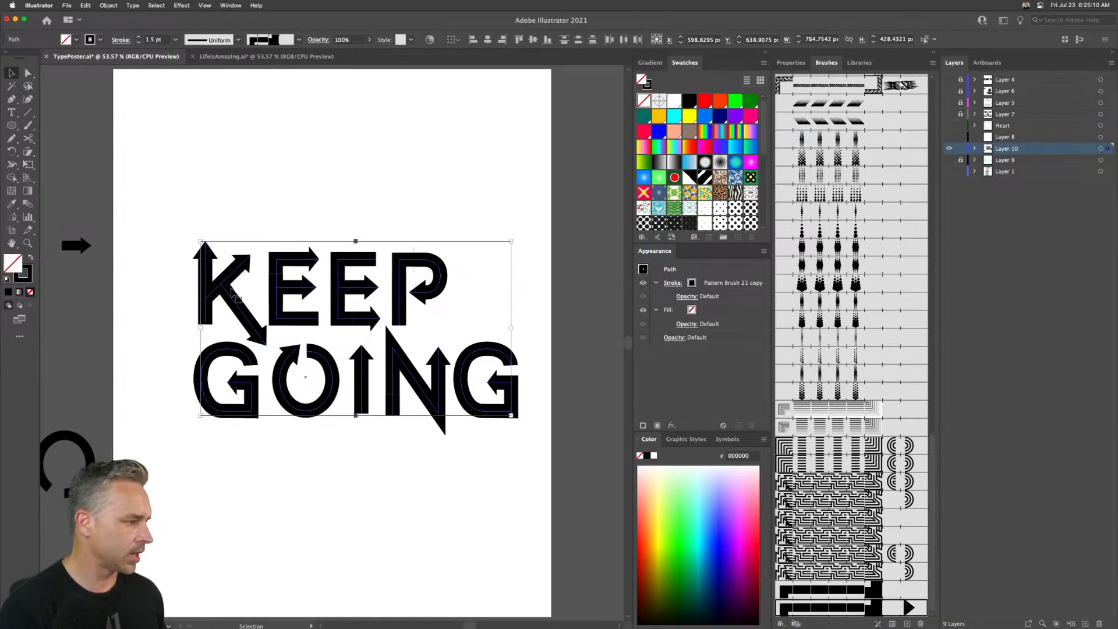
- Enlarge all the lettering from its top-left corner and set its stroke weight to 2 pt
{"action": "left_click_drag", "start_coordinate": [201, 242], "coordinate": [148, 176]}
{"action": "left_click_drag", "start_coordinate": [152, 219], "coordinate": [115, 150]}
{"action": "left_click", "coordinate": [155, 39]}
{"action": "type", "text": "2"}
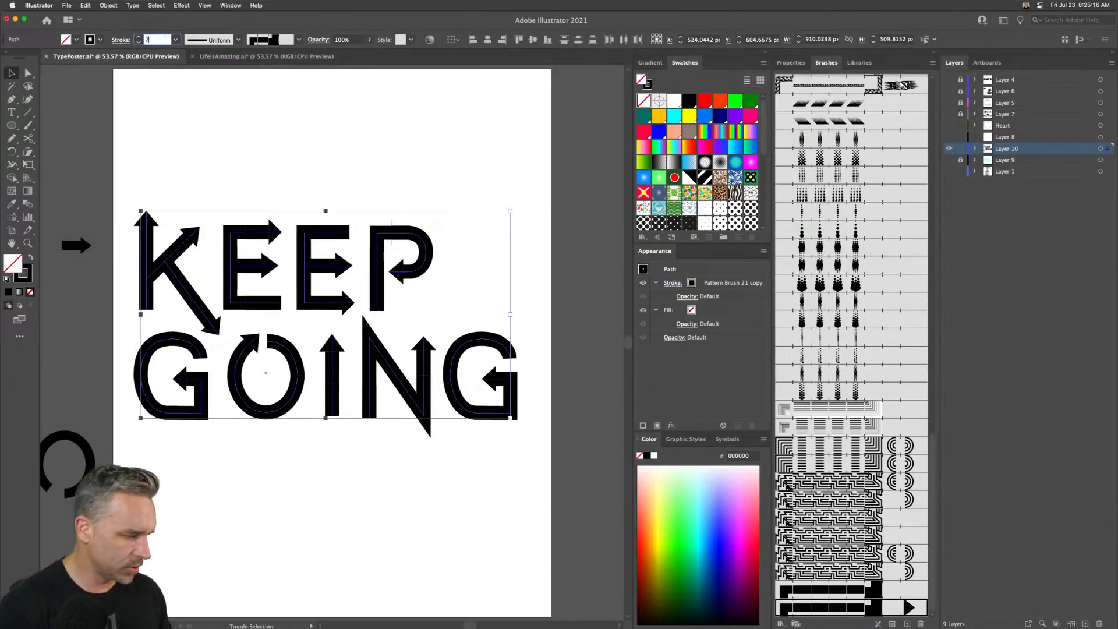
{"action": "key", "text": "Return"}
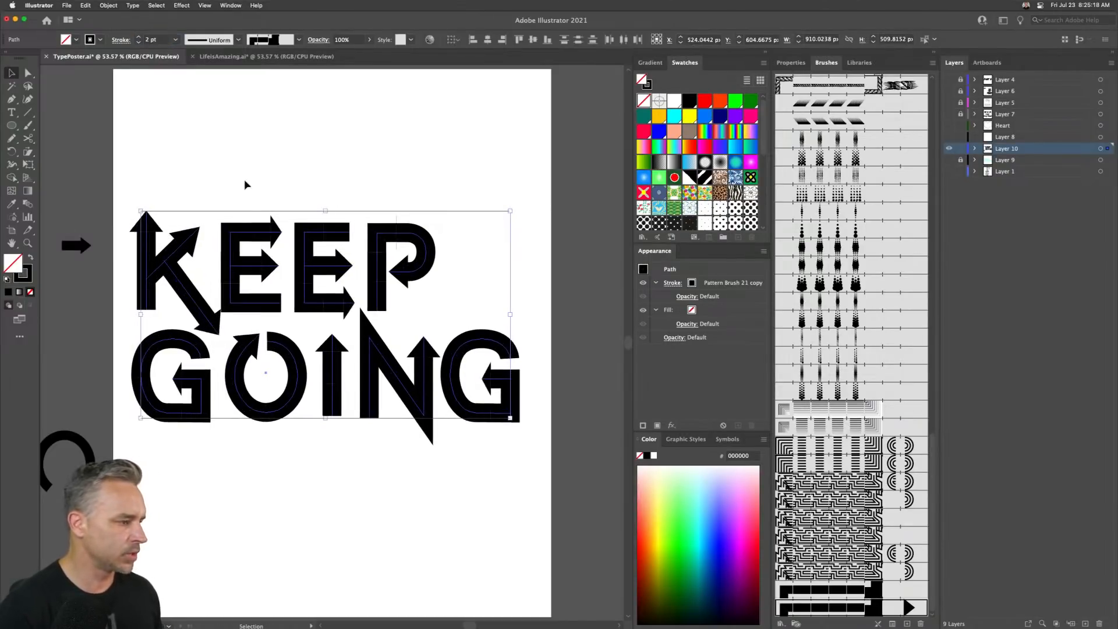
- Select the KEEP row and nudge it upward slightly
{"action": "scroll", "coordinate": [243, 179], "scroll_direction": "left", "scroll_amount": 3}
{"action": "left_click_drag", "start_coordinate": [170, 204], "coordinate": [492, 301]}
{"action": "key", "text": "Up"}
{"action": "key", "text": "Up"}
{"action": "key", "text": "Up"}
{"action": "key", "text": "Up"}
{"action": "key", "text": "Up"}
{"action": "key", "text": "Up"}
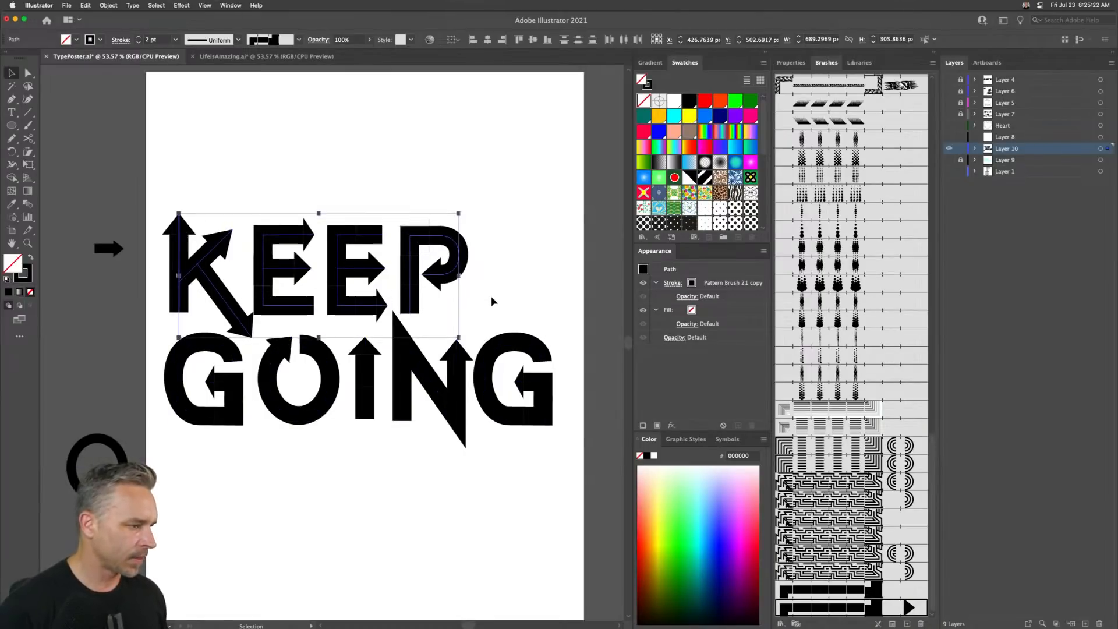
- Nudge the KEEP row further up and slightly to the right
{"action": "key", "text": "Up"}
{"action": "key", "text": "Up"}
{"action": "key", "text": "Up"}
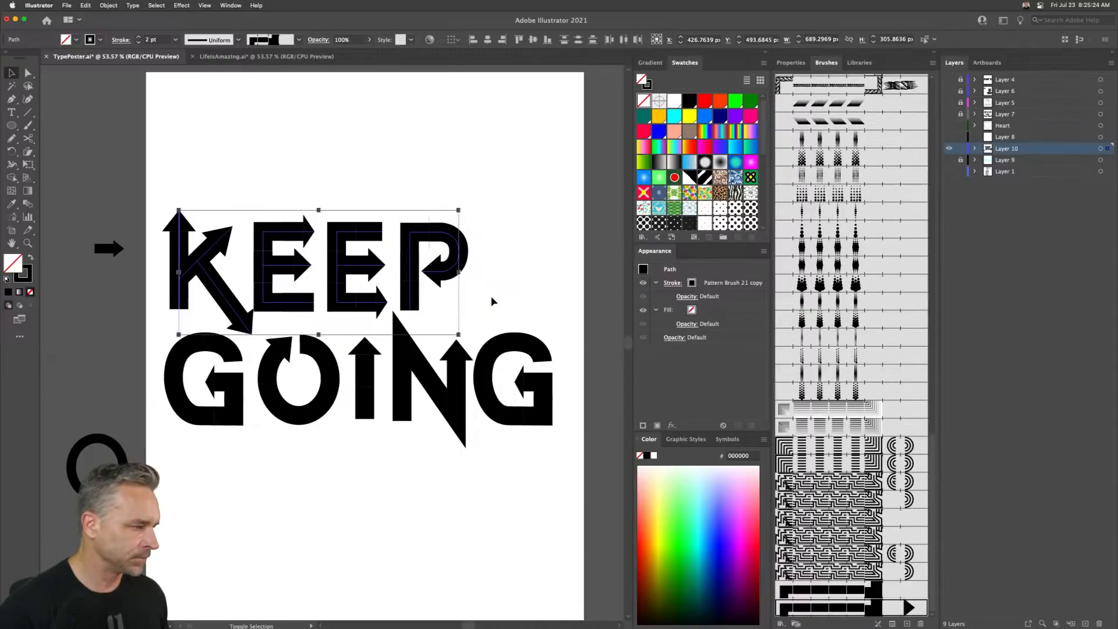
{"action": "key", "text": "Right"}
{"action": "key", "text": "Right"}
{"action": "key", "text": "Right"}
{"action": "key", "text": "Right"}
{"action": "key", "text": "Right"}
{"action": "key", "text": "Right"}
{"action": "key", "text": "Right"}
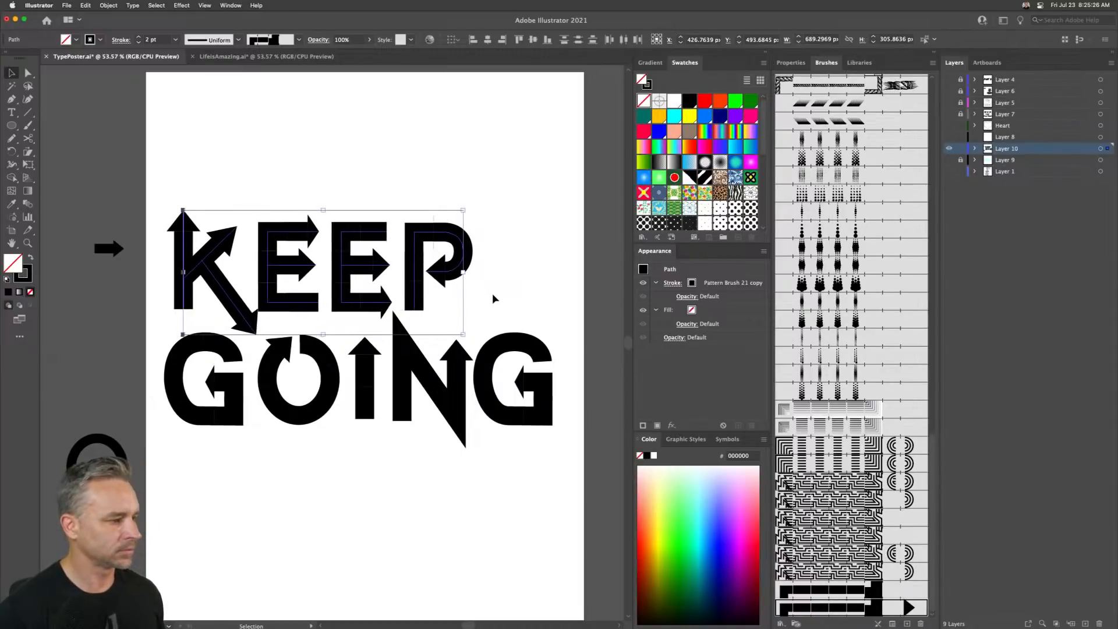
{"action": "left_click", "coordinate": [170, 169]}
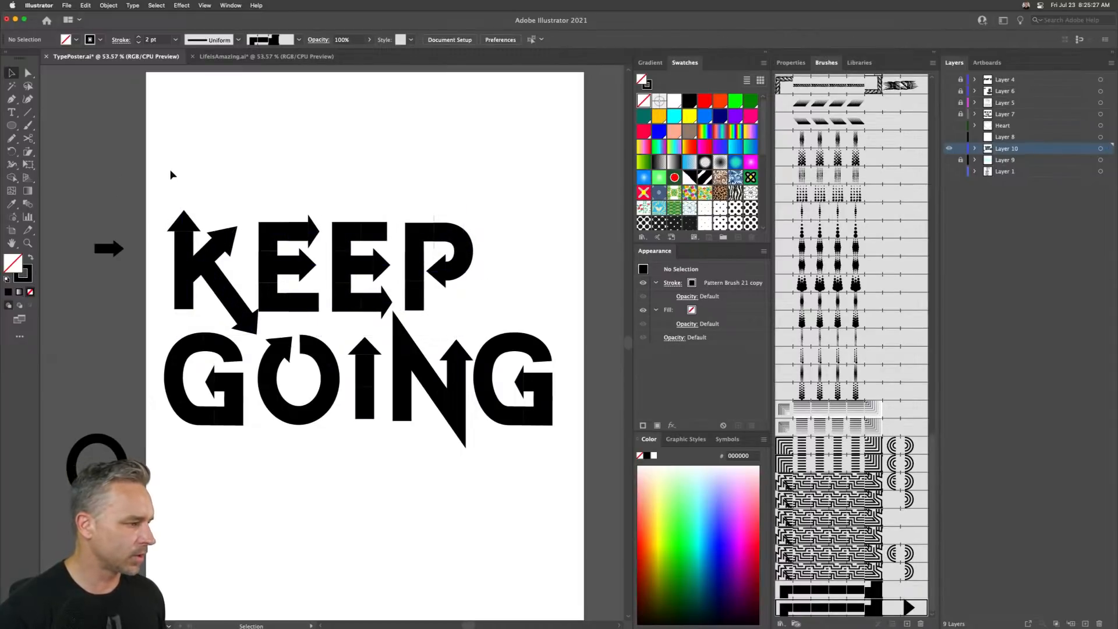
- Select the K's diagonal arrow stroke and nudge it down and slightly to the right
{"action": "left_click", "coordinate": [226, 292]}
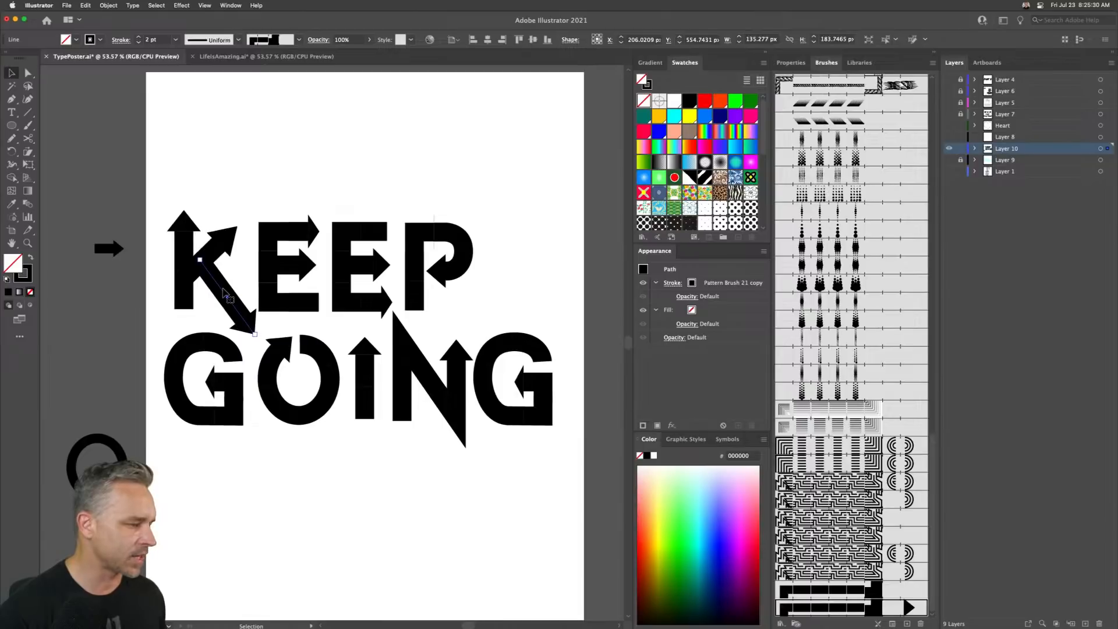
{"action": "key", "text": "Down"}
{"action": "key", "text": "Down"}
{"action": "key", "text": "Down"}
{"action": "key", "text": "Down"}
{"action": "key", "text": "Down"}
{"action": "key", "text": "Right"}
{"action": "key", "text": "Right"}
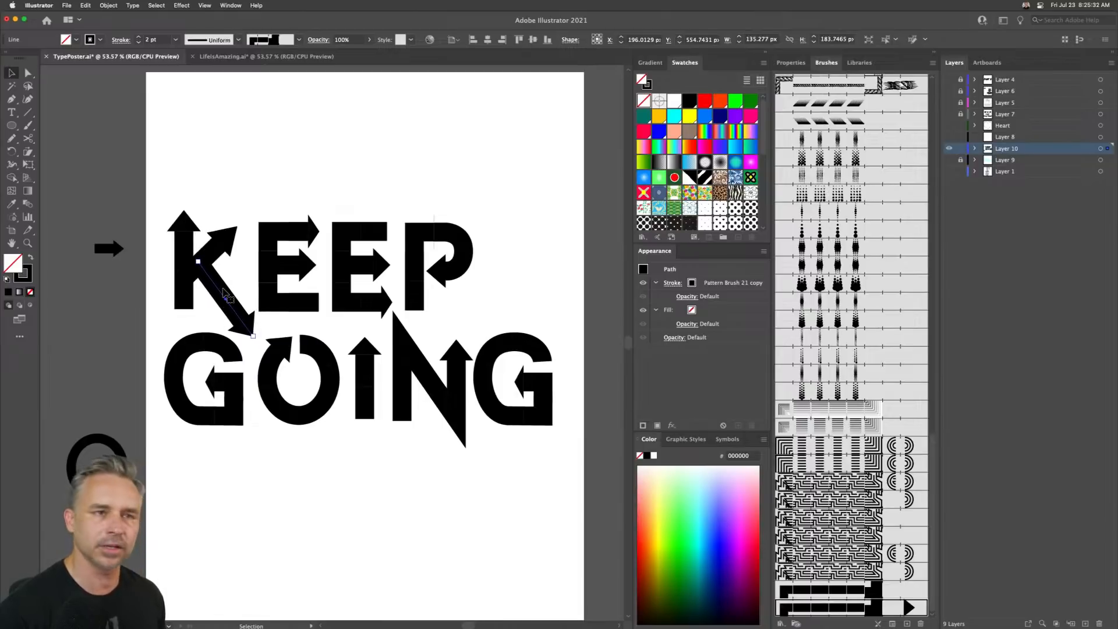
{"action": "key", "text": "Down"}
{"action": "key", "text": "Down"}
{"action": "key", "text": "Right"}
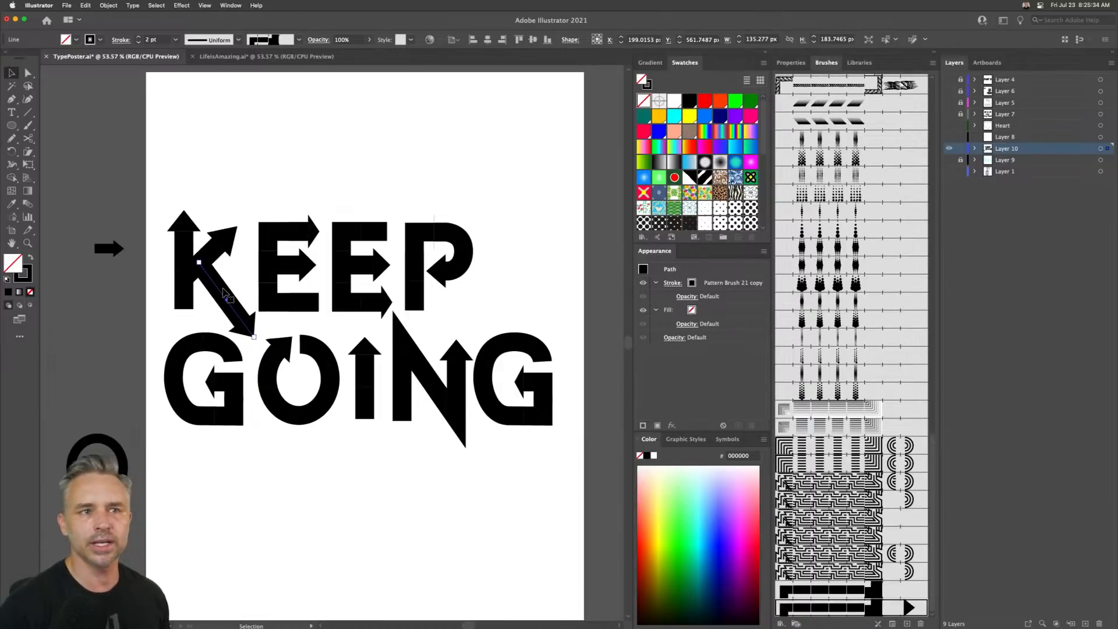
{"action": "key", "text": "Left"}
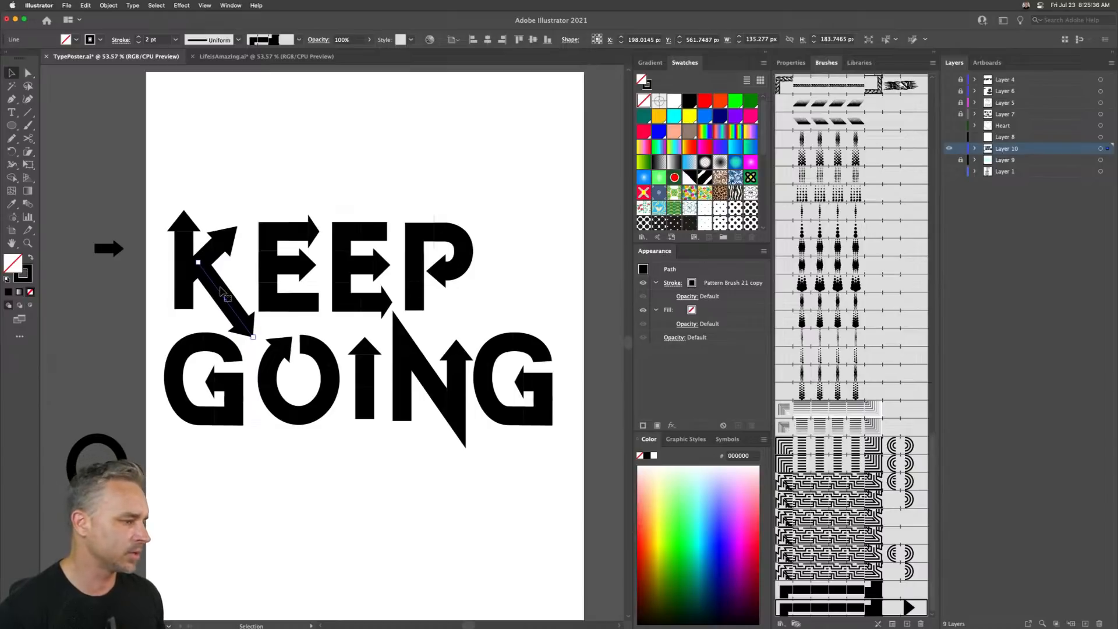
{"action": "left_click", "coordinate": [265, 162]}
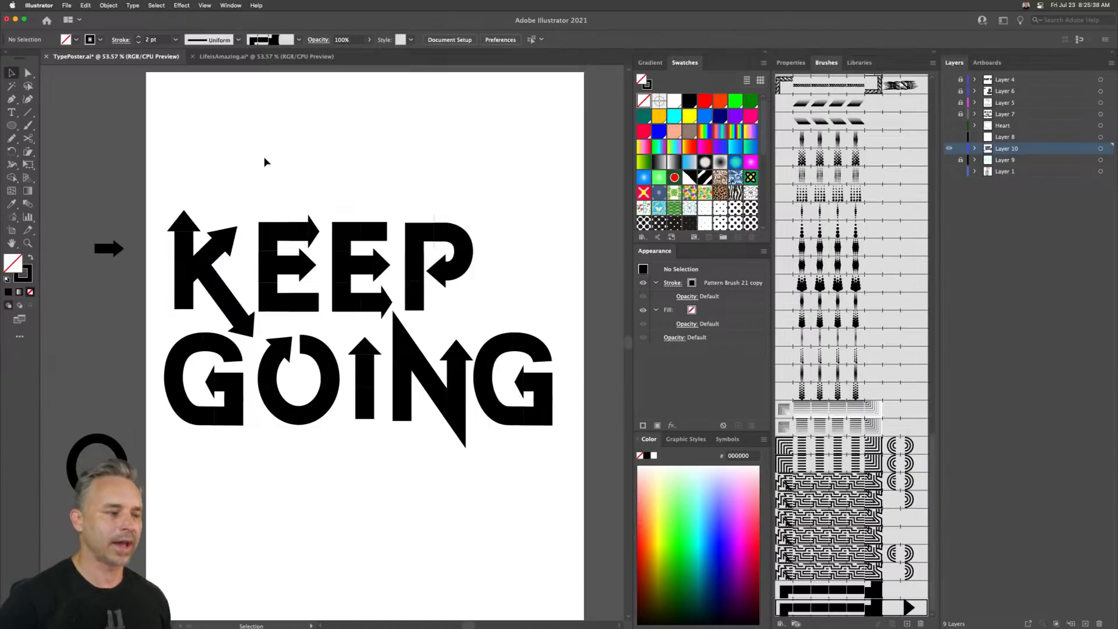
- Select all the lettering and set the pattern brush's colorization method to Hue Shift, applying it to existing strokes
{"action": "left_click", "coordinate": [440, 235]}
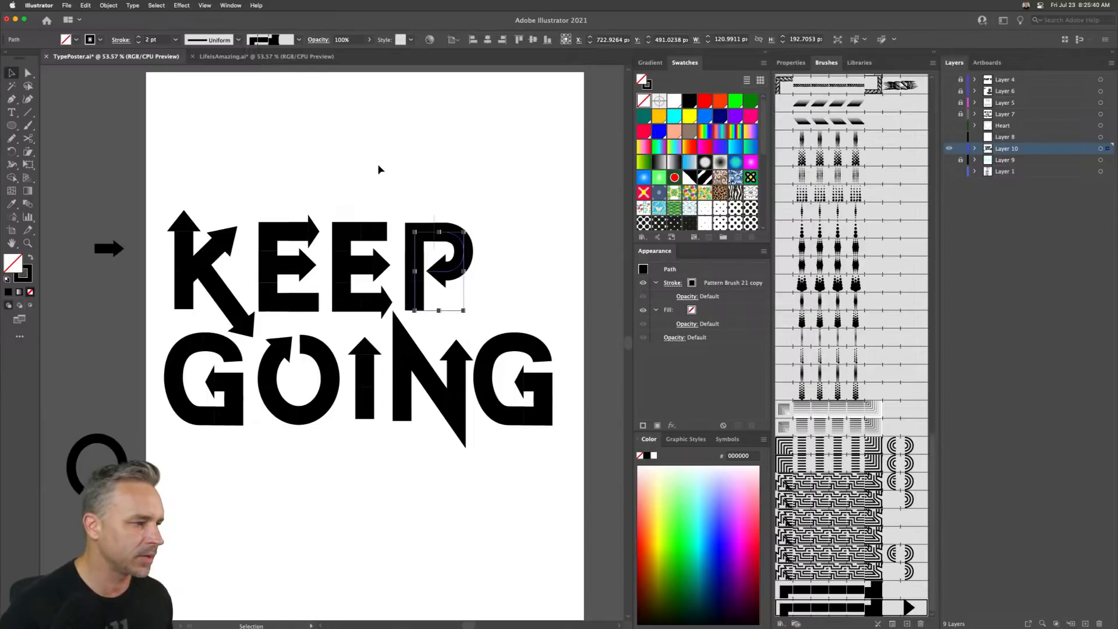
{"action": "left_click", "coordinate": [379, 166]}
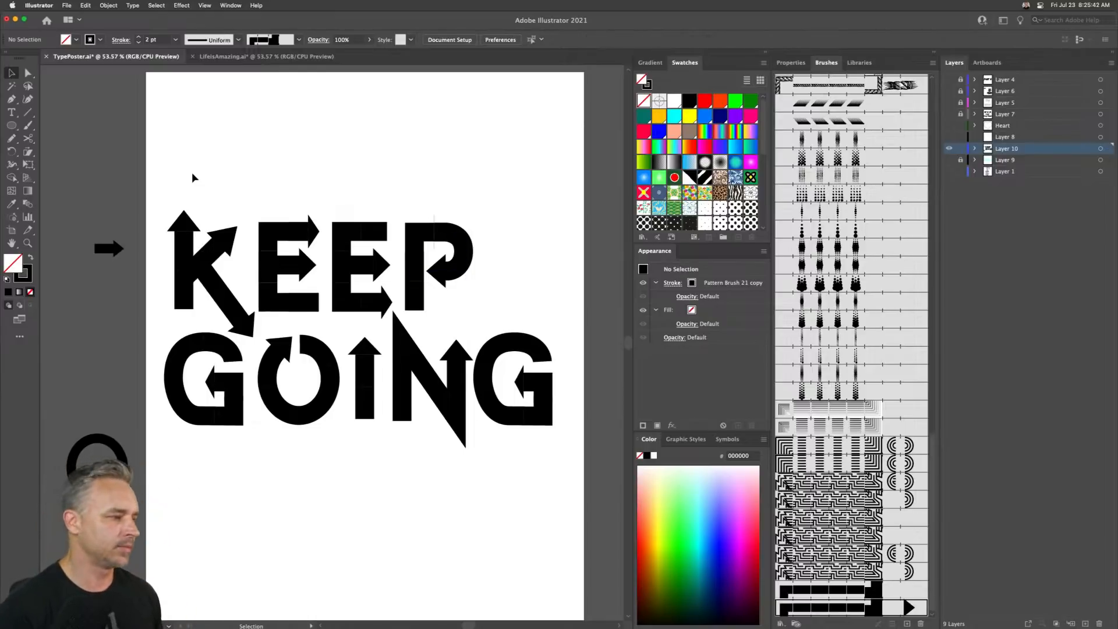
{"action": "left_click_drag", "start_coordinate": [161, 170], "coordinate": [563, 452]}
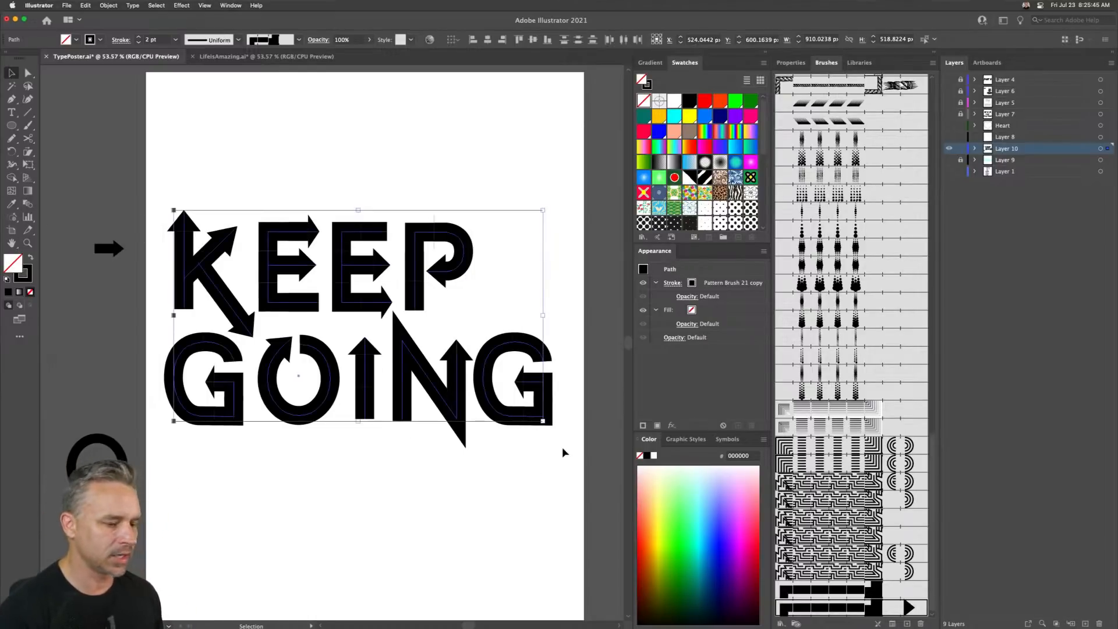
{"action": "double_click", "coordinate": [871, 608]}
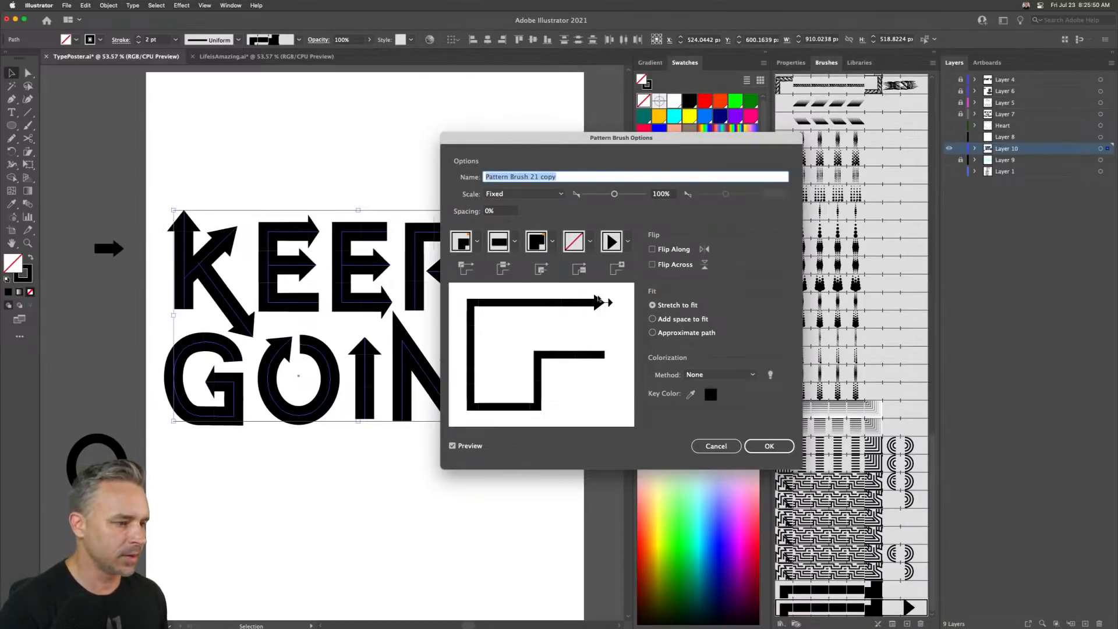
{"action": "left_click", "coordinate": [689, 395]}
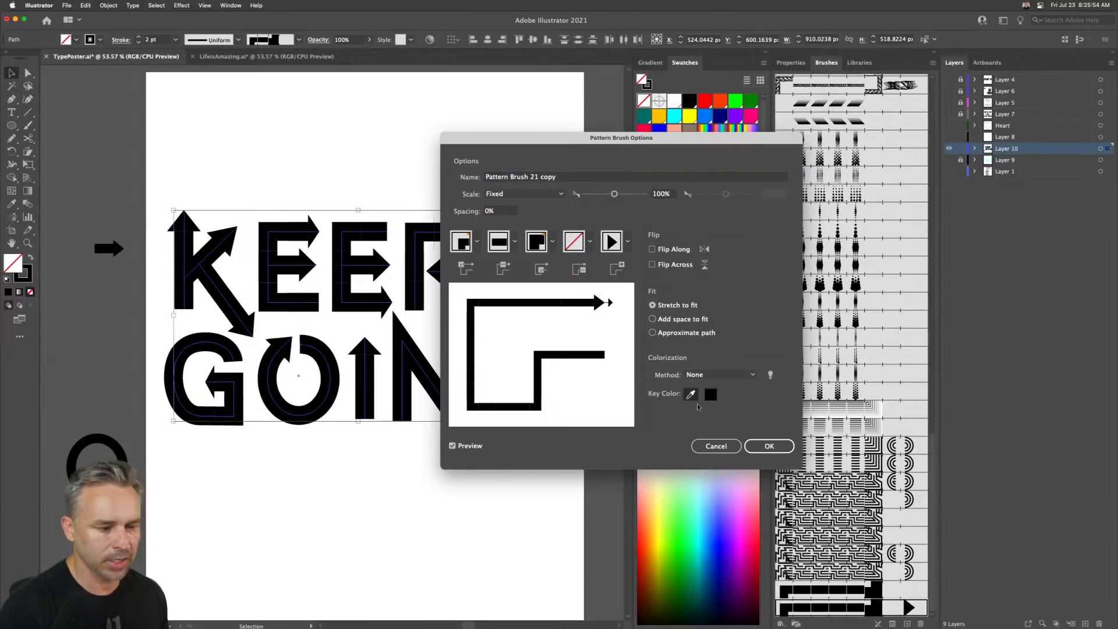
{"action": "left_click", "coordinate": [702, 378]}
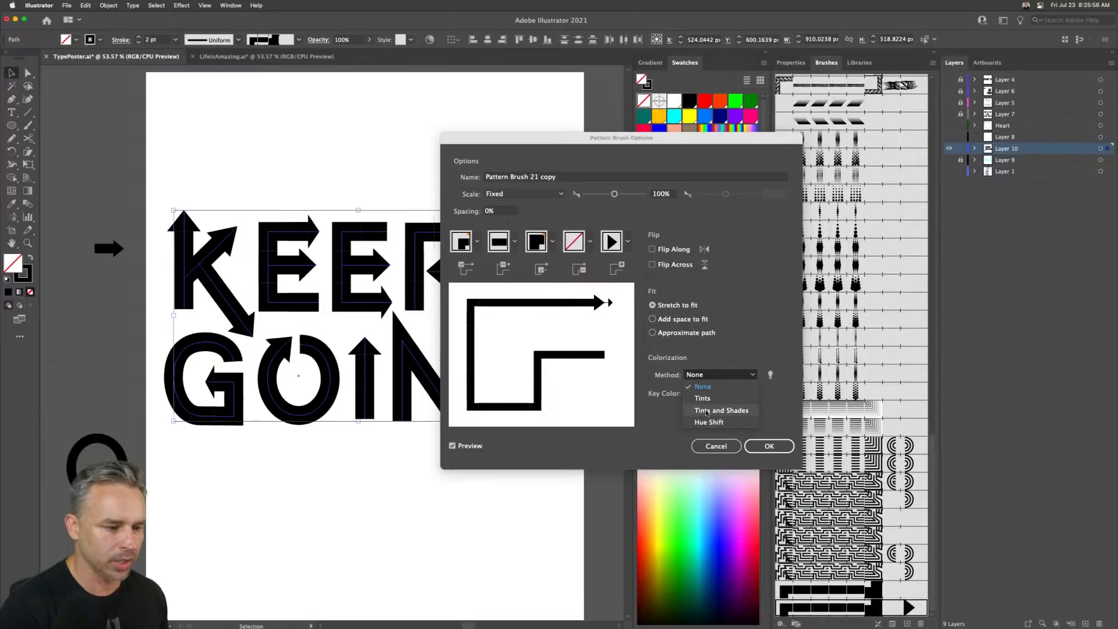
{"action": "left_click", "coordinate": [705, 423]}
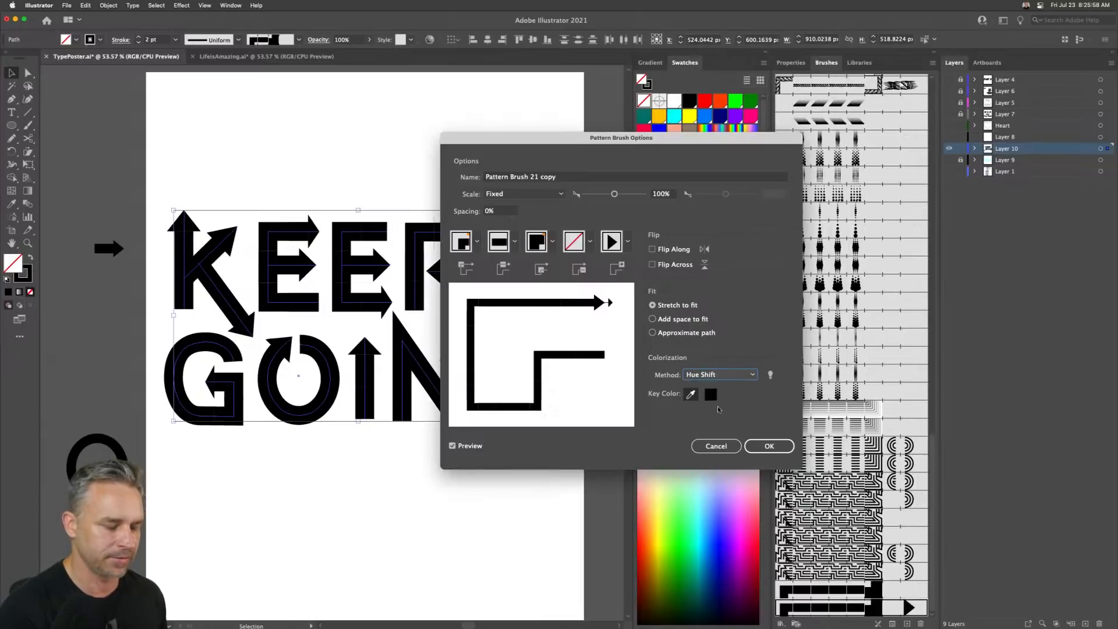
{"action": "key", "text": "Return"}
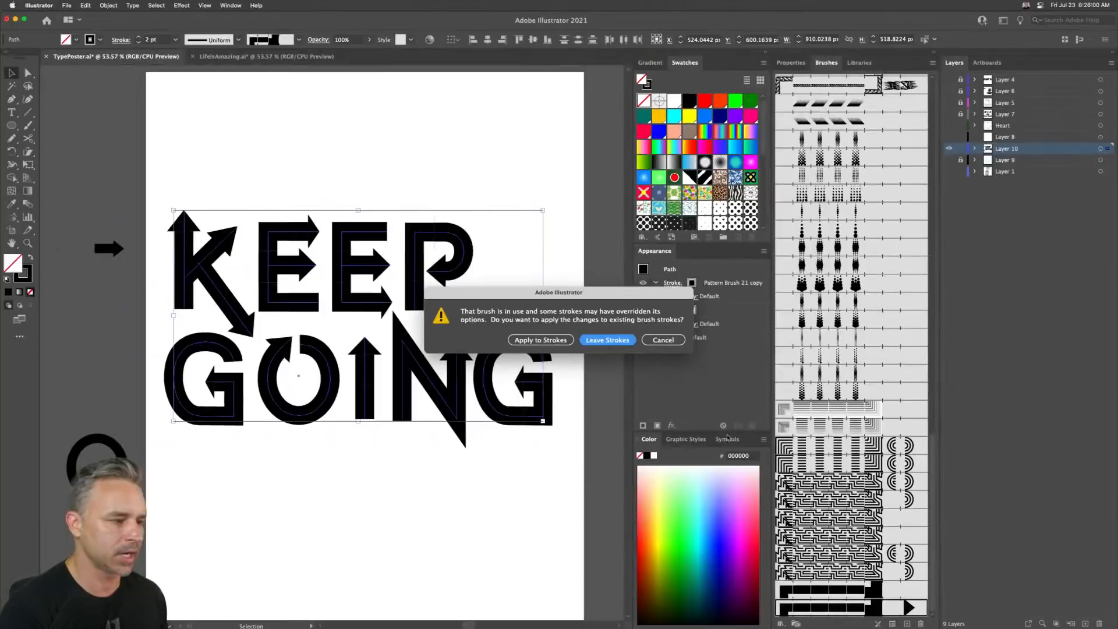
{"action": "left_click", "coordinate": [522, 343]}
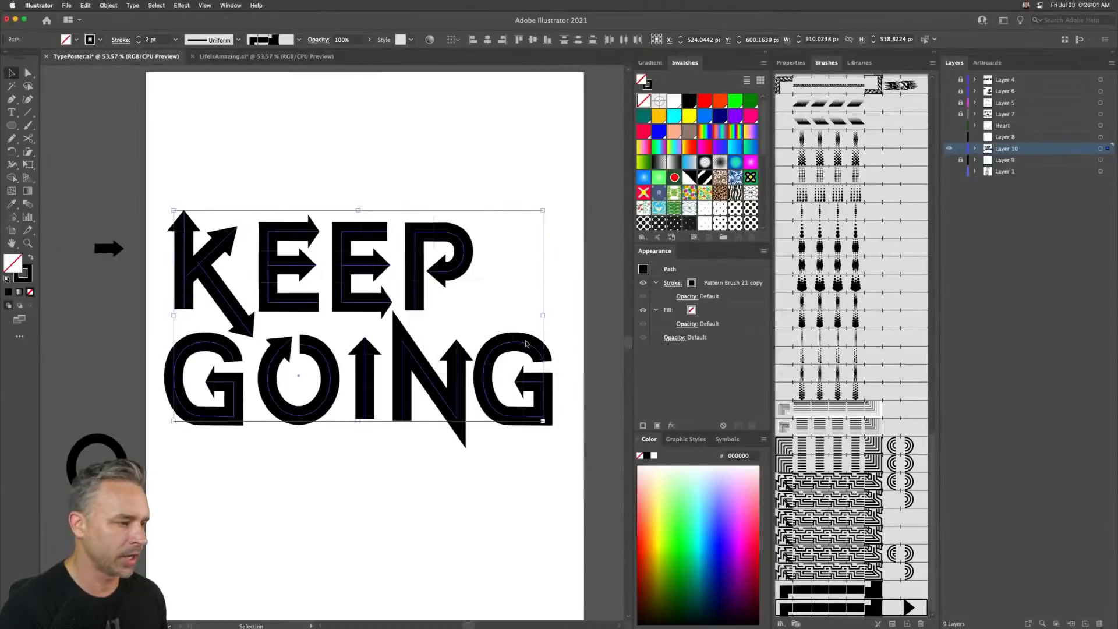
- Color the P's stroke pink and the second E's stroke purple
{"action": "left_click", "coordinate": [20, 279]}
{"action": "left_click", "coordinate": [496, 142]}
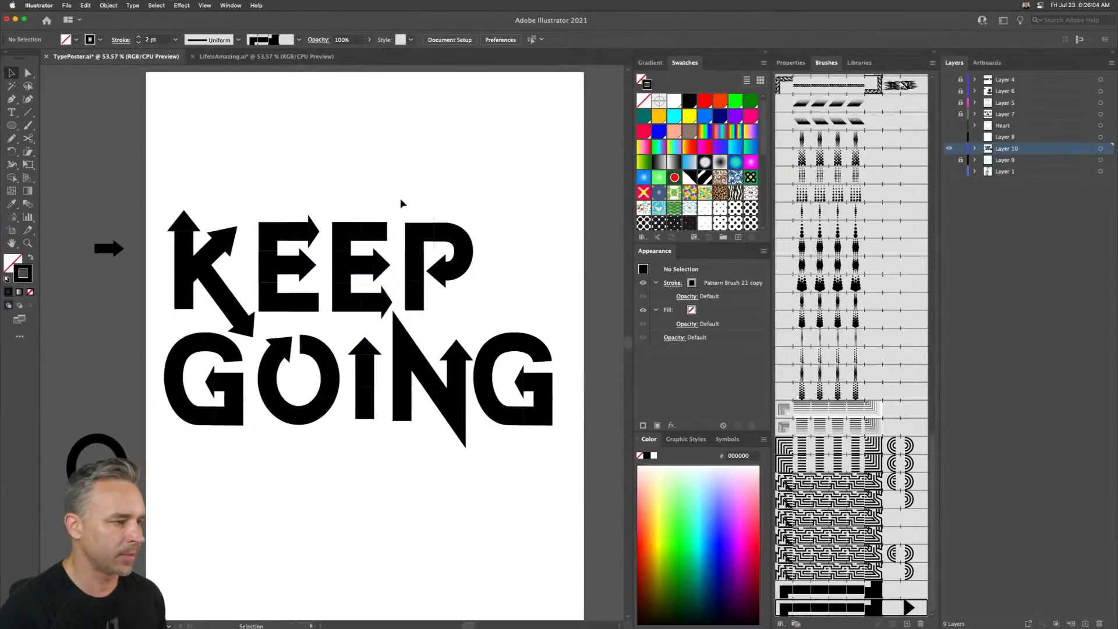
{"action": "left_click", "coordinate": [465, 269]}
{"action": "left_click", "coordinate": [645, 133]}
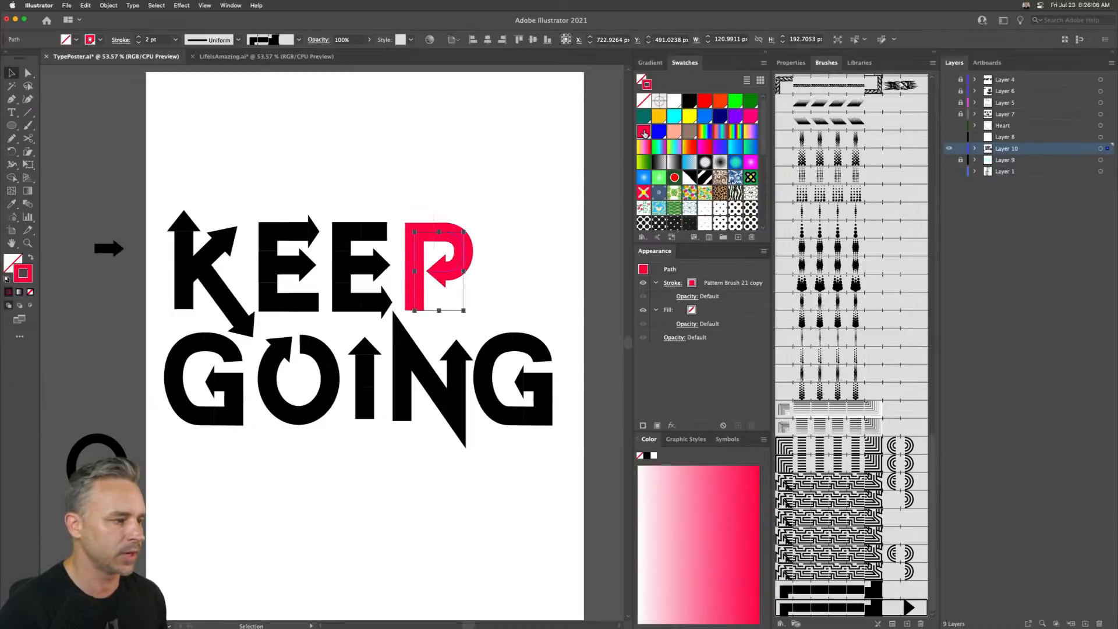
{"action": "left_click", "coordinate": [373, 286]}
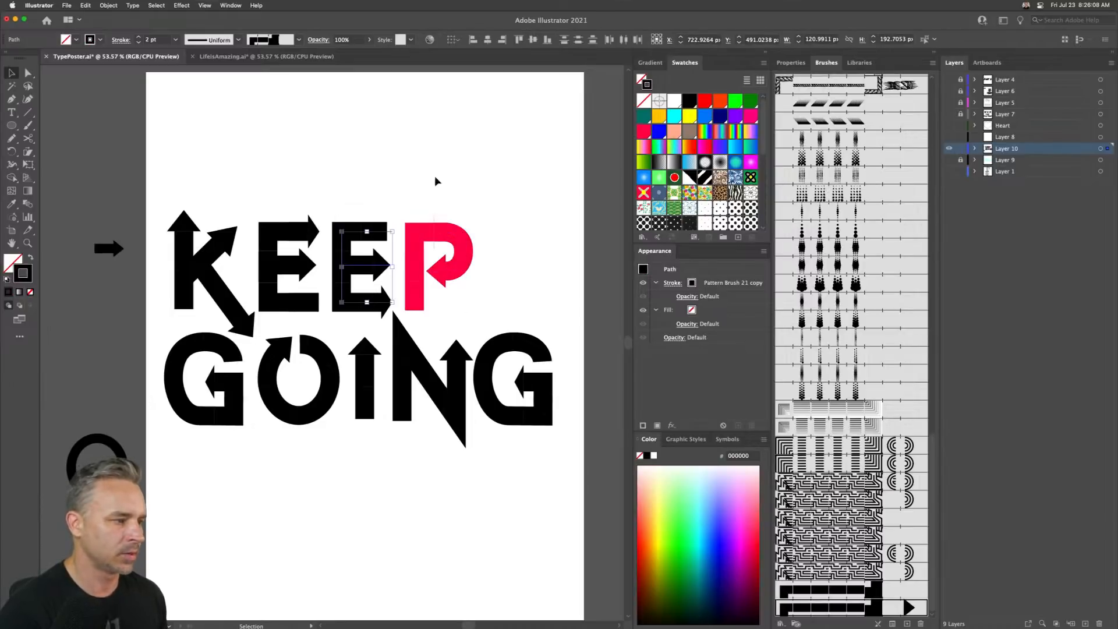
{"action": "left_click", "coordinate": [735, 118]}
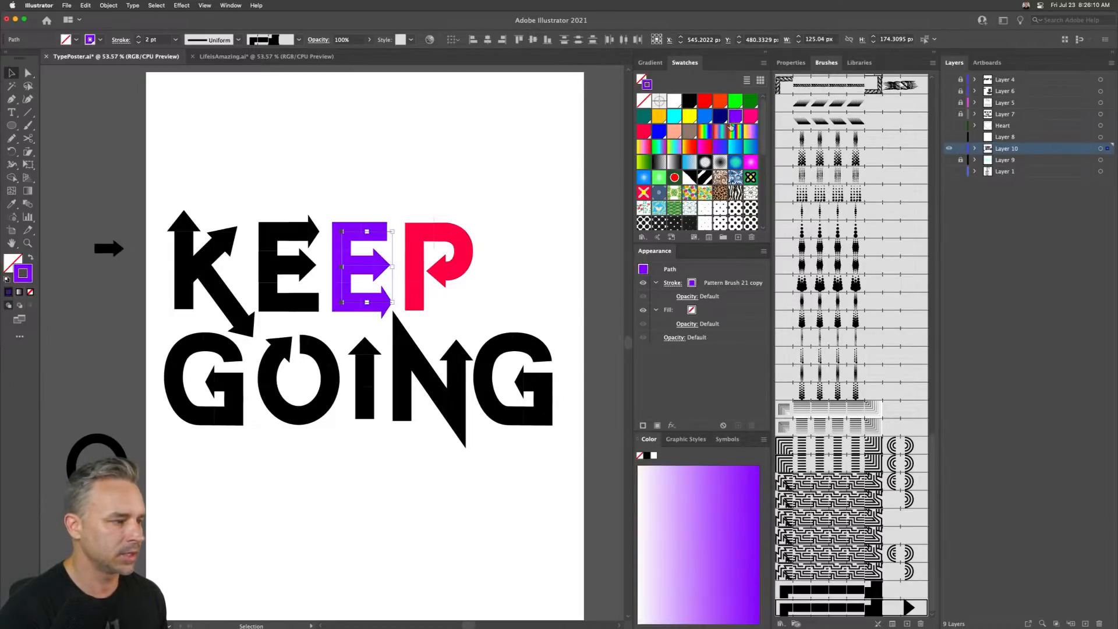
- Color the first E's stroke teal and the K's stroke purple
{"action": "left_click", "coordinate": [280, 261]}
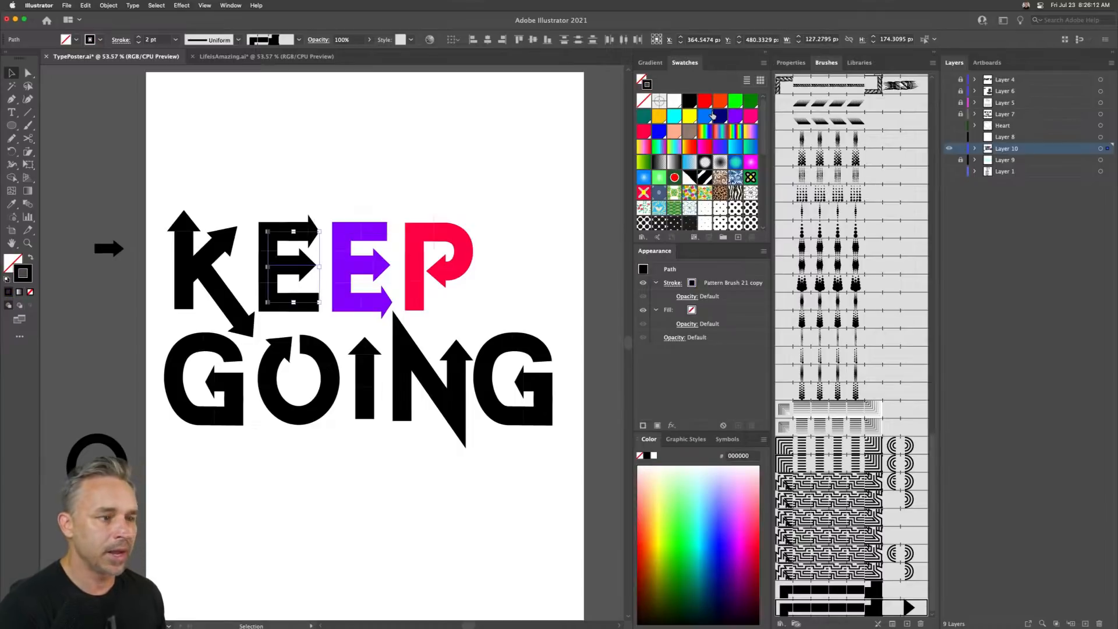
{"action": "left_click", "coordinate": [644, 116]}
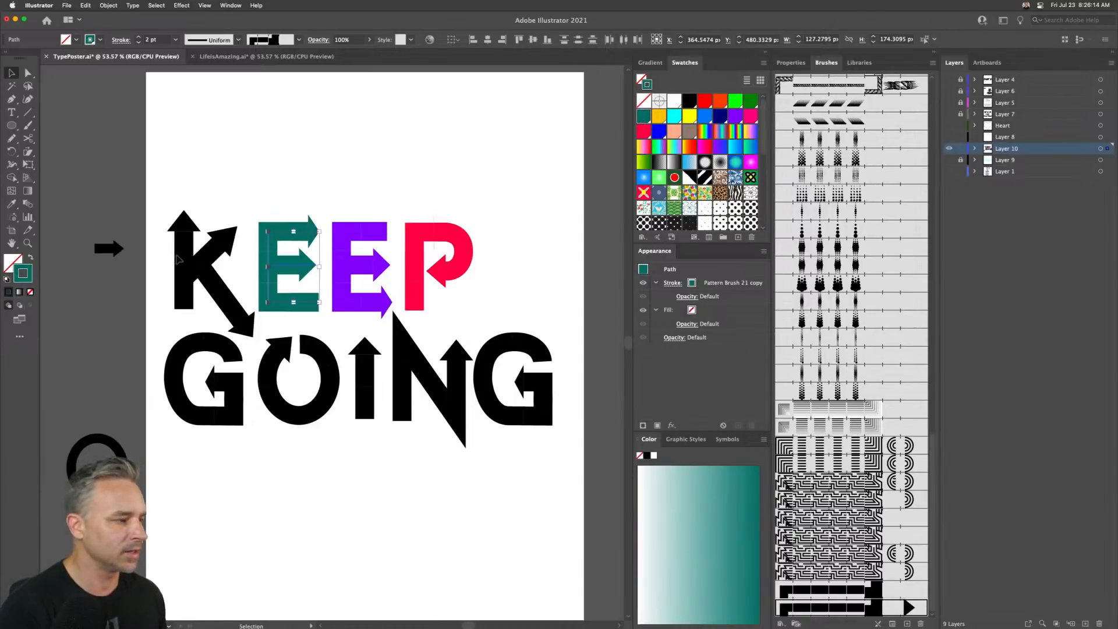
{"action": "left_click", "coordinate": [184, 244]}
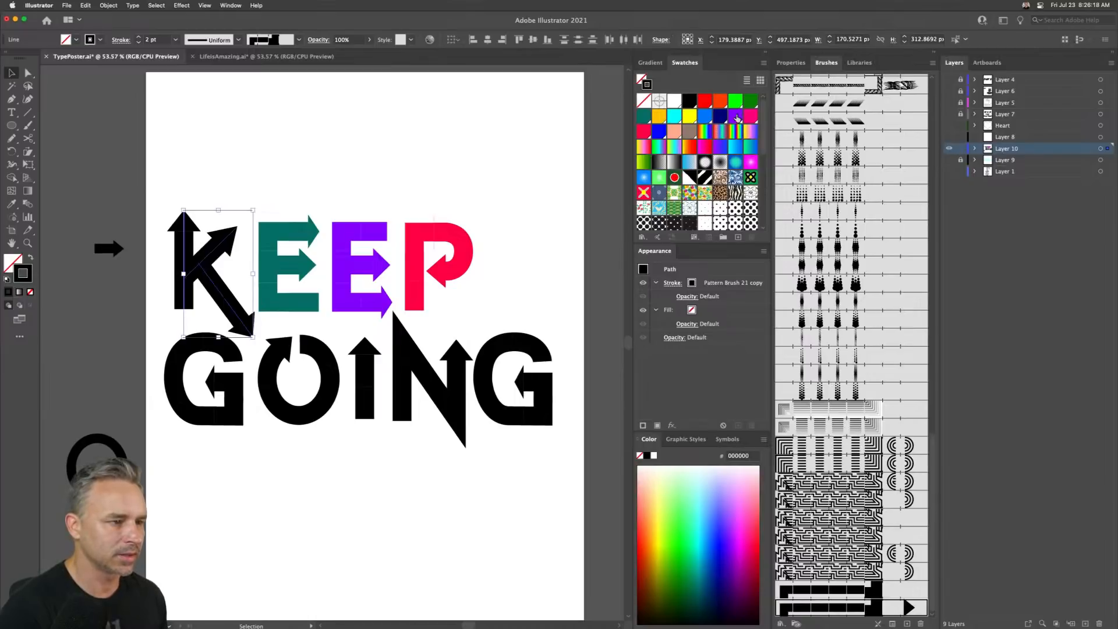
{"action": "left_click", "coordinate": [736, 116]}
{"action": "left_click", "coordinate": [154, 373]}
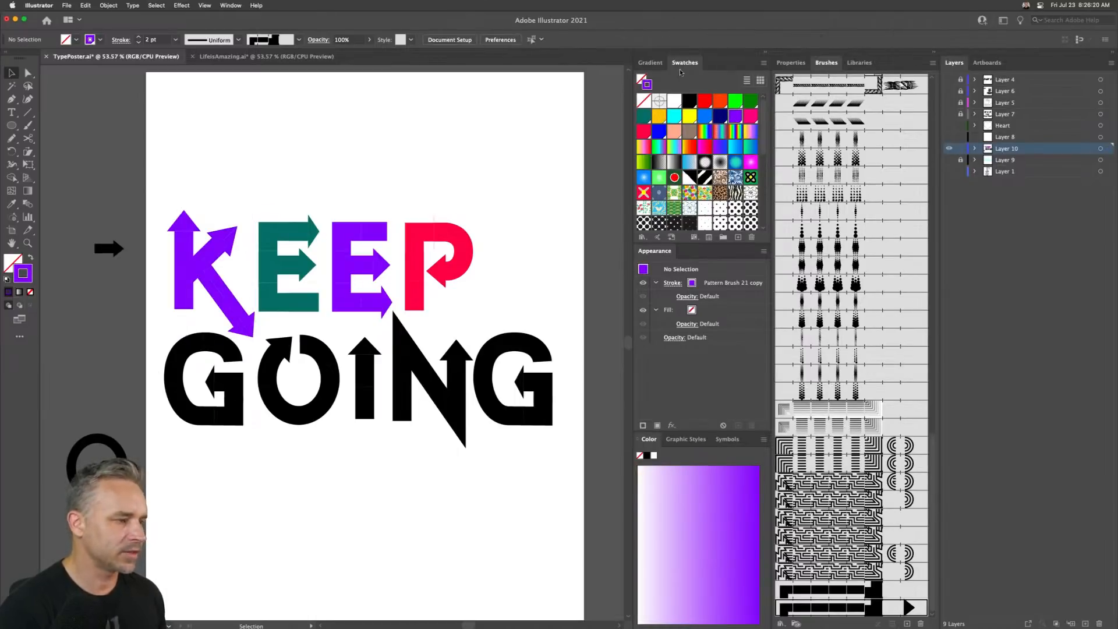
- Open the Celebration swatch library to examine its colors, then close its panel
{"action": "left_click", "coordinate": [763, 64]}
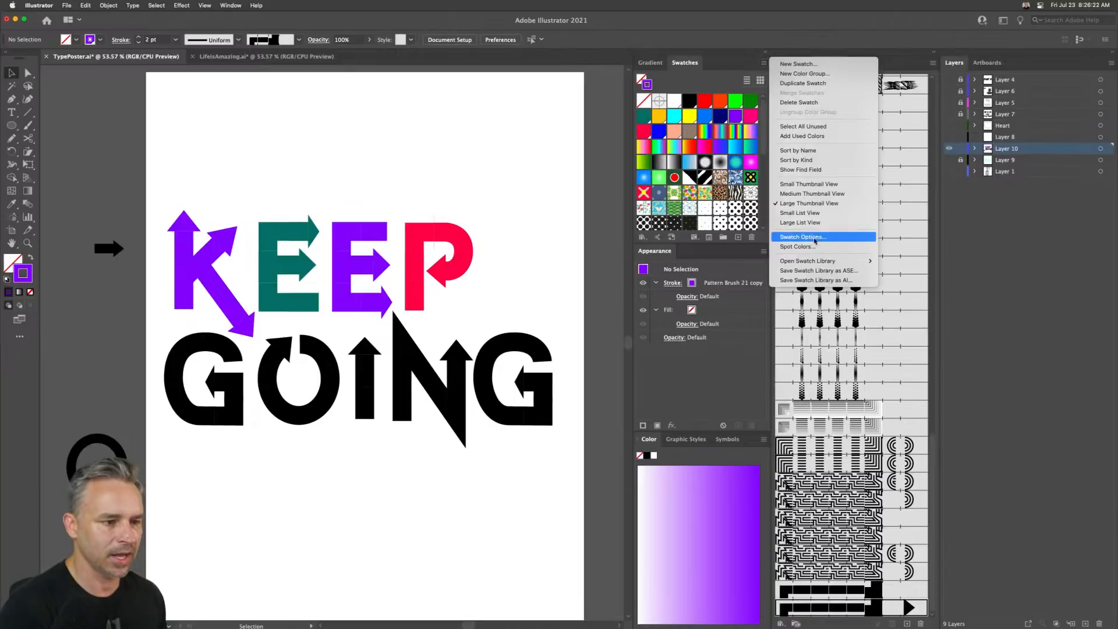
{"action": "mouse_move", "coordinate": [839, 261]}
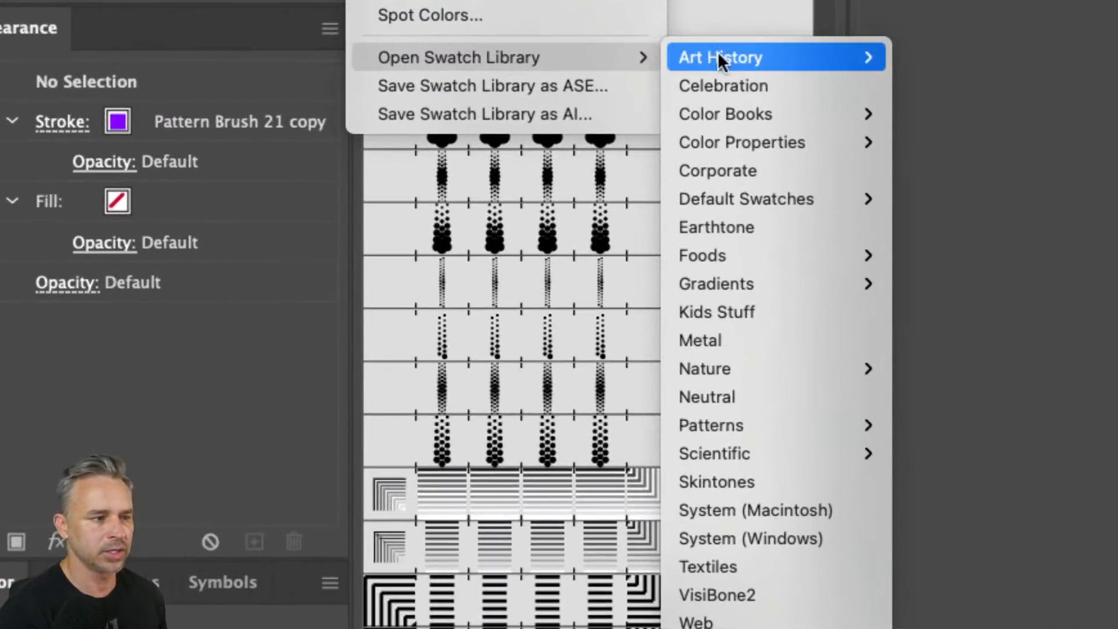
{"action": "left_click", "coordinate": [743, 83]}
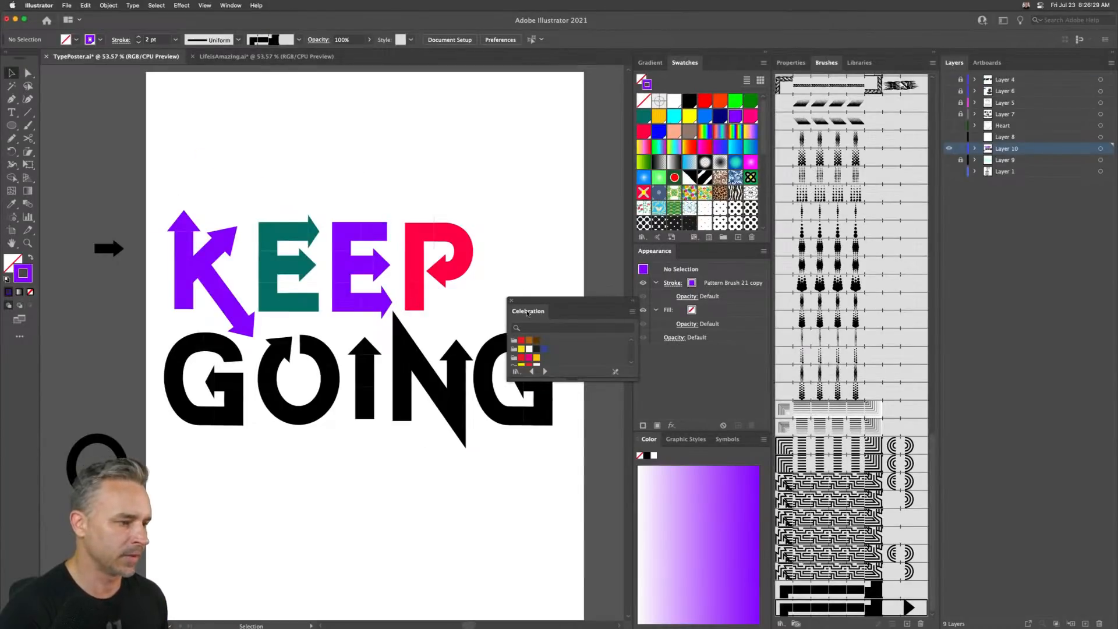
{"action": "left_click_drag", "start_coordinate": [527, 313], "coordinate": [527, 201]}
{"action": "left_click_drag", "start_coordinate": [554, 265], "coordinate": [555, 487]}
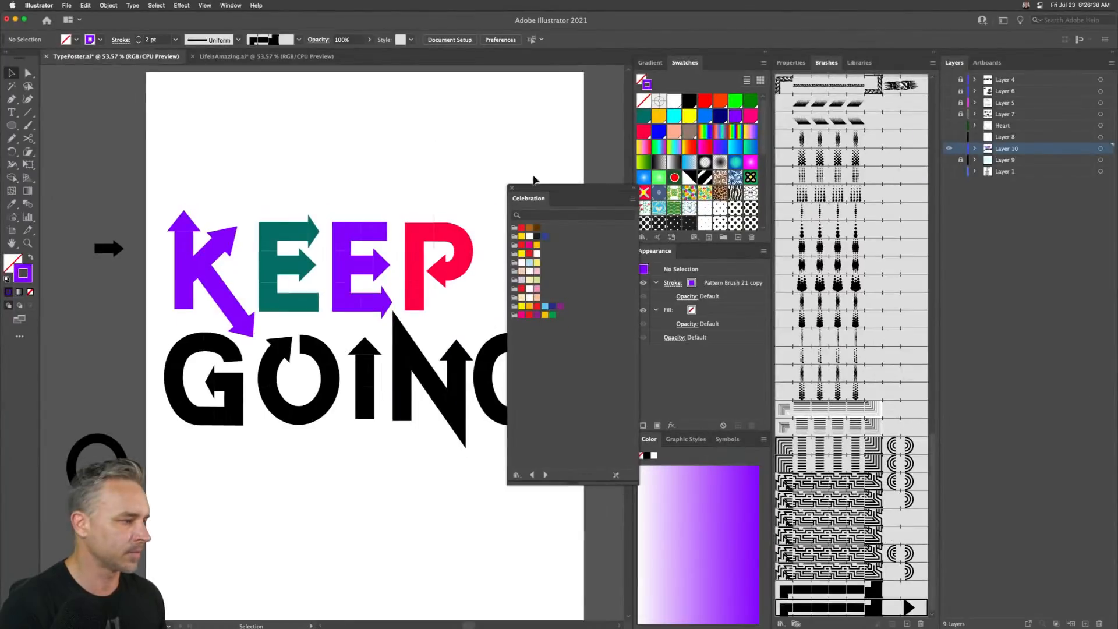
{"action": "left_click", "coordinate": [510, 189]}
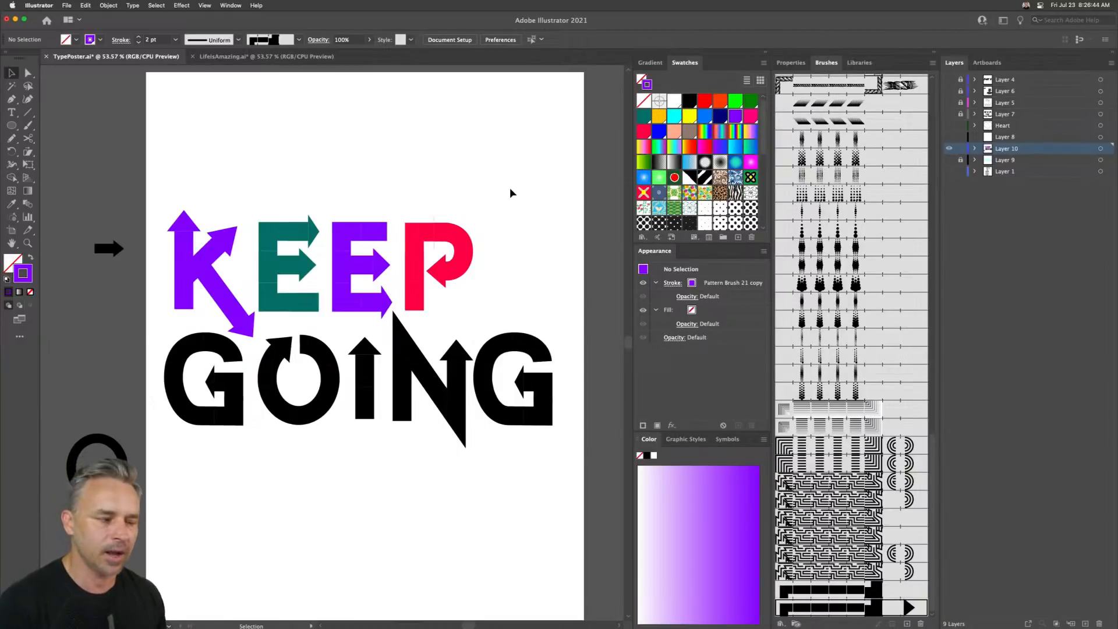
- Select the G of GOING and color its stroke pink
{"action": "left_click_drag", "start_coordinate": [150, 357], "coordinate": [218, 425]}
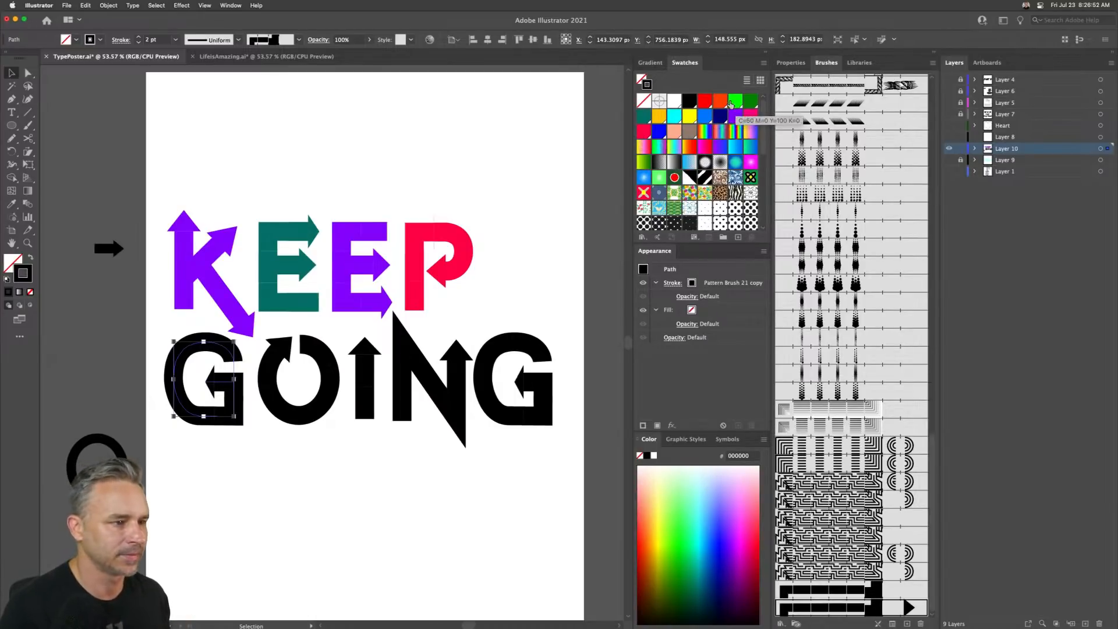
{"action": "left_click", "coordinate": [704, 101]}
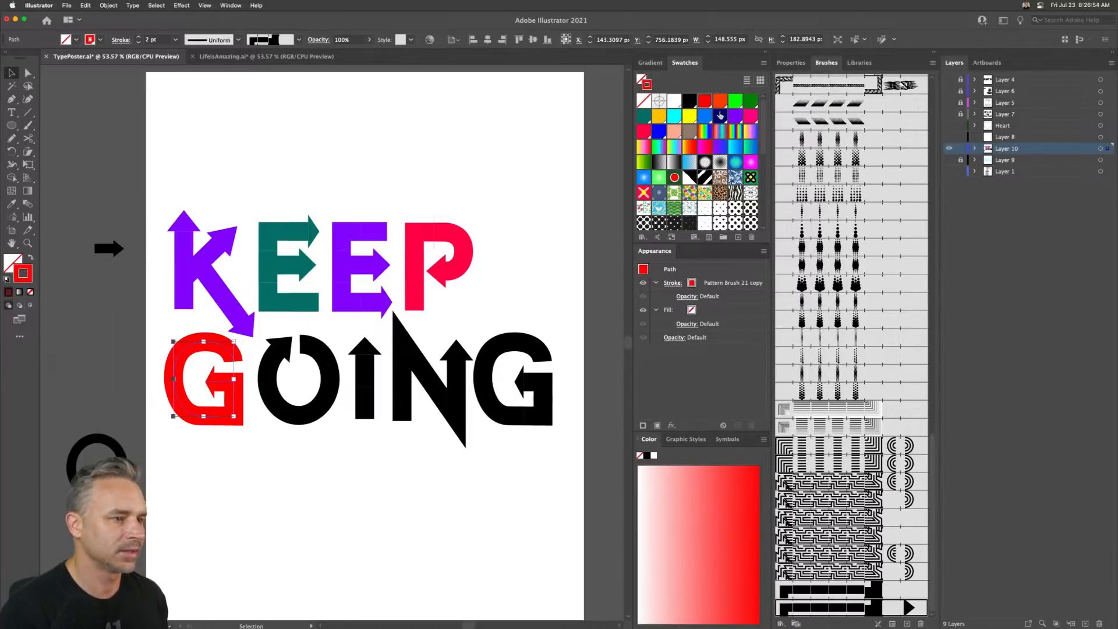
{"action": "left_click", "coordinate": [749, 117]}
- Color the O of GOING blue
{"action": "left_click", "coordinate": [276, 350]}
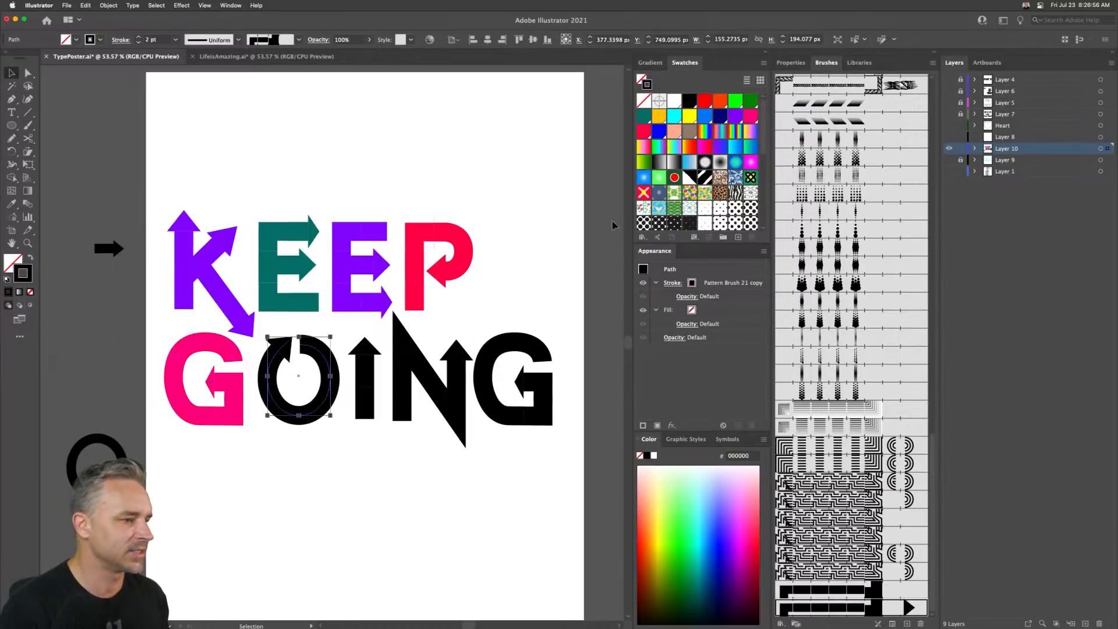
{"action": "left_click", "coordinate": [674, 116]}
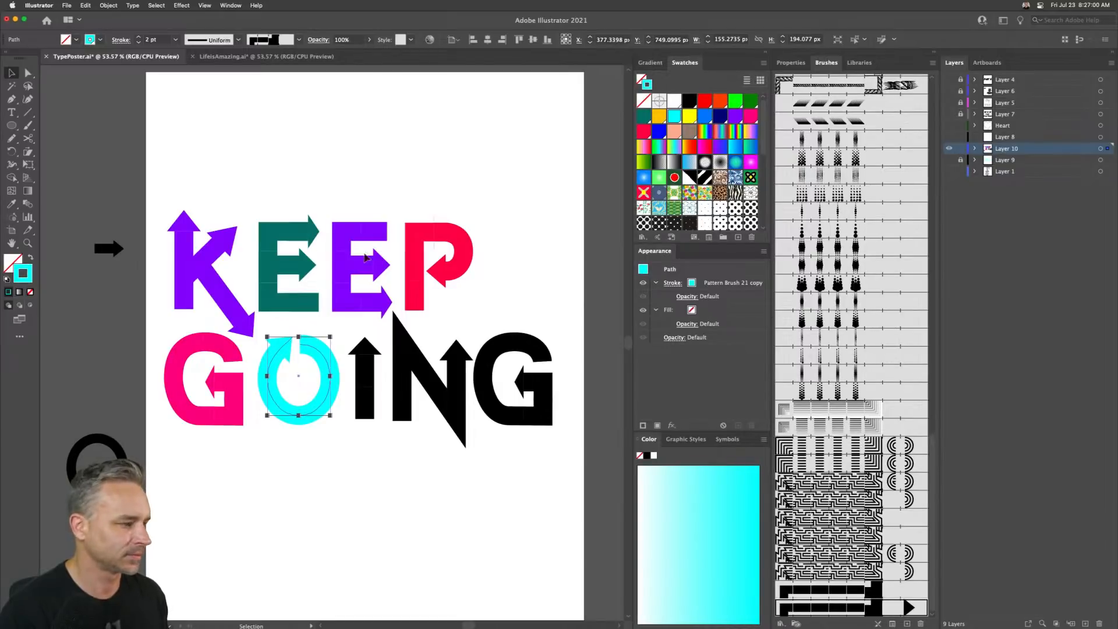
{"action": "left_click", "coordinate": [710, 112]}
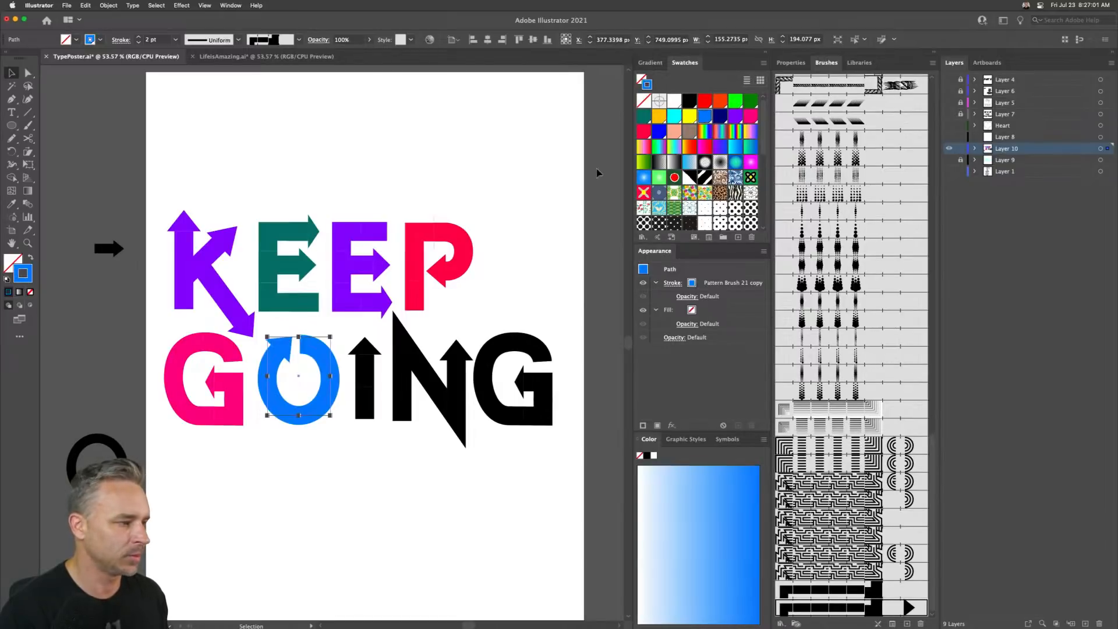
- Color the I's stroke with the green swatch and edit that global swatch to R 0, G 190, B 132 with preview
{"action": "left_click", "coordinate": [356, 366]}
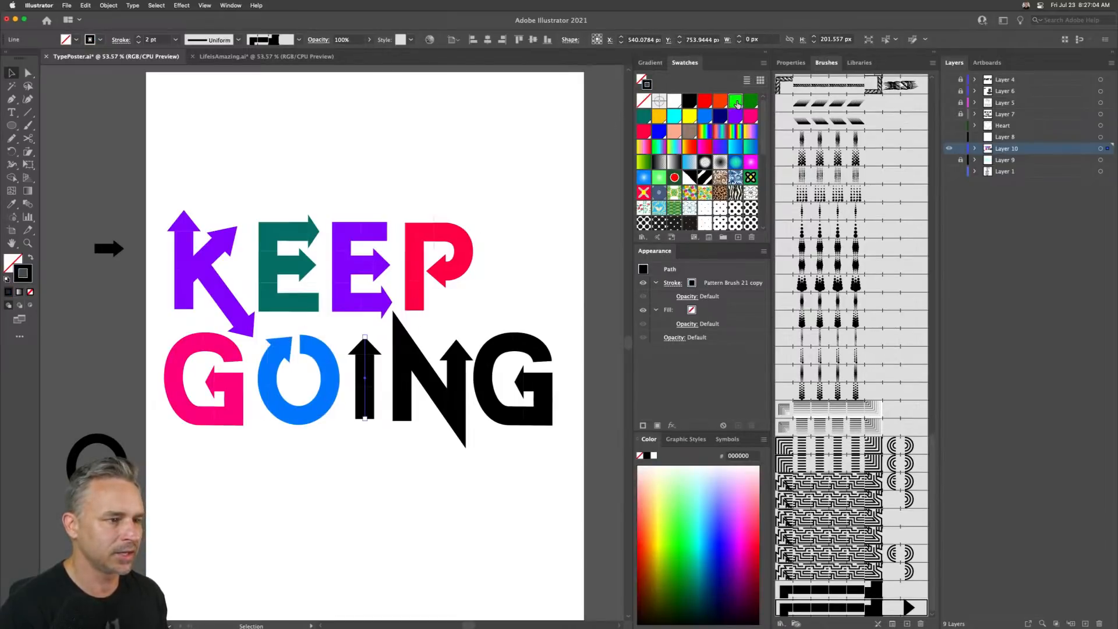
{"action": "left_click", "coordinate": [736, 102]}
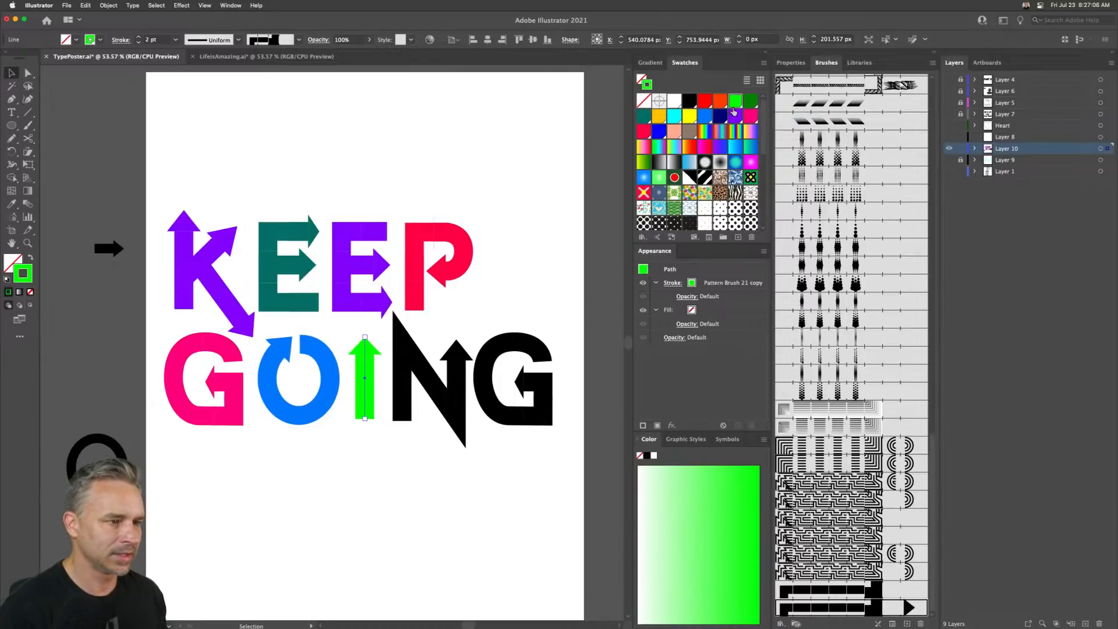
{"action": "double_click", "coordinate": [735, 102]}
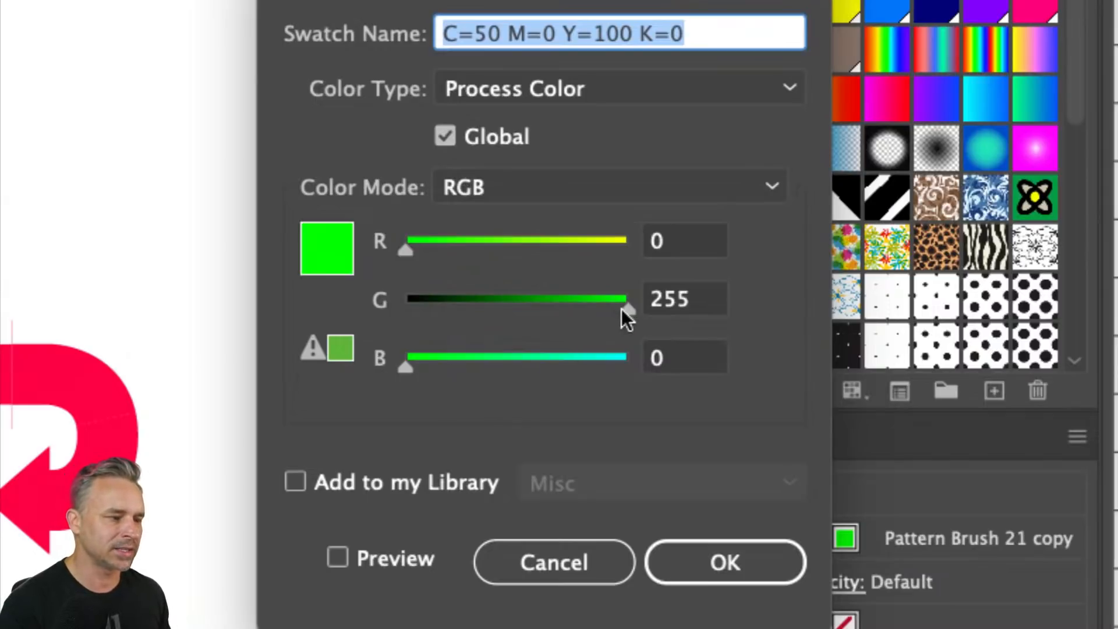
{"action": "left_click_drag", "start_coordinate": [621, 308], "coordinate": [565, 307]}
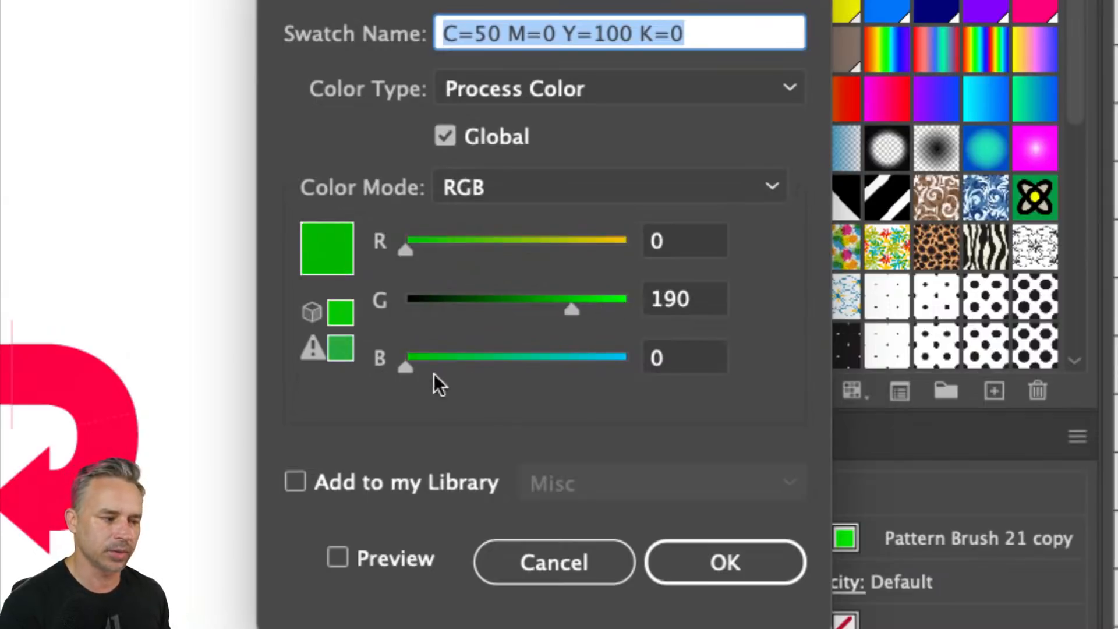
{"action": "left_click_drag", "start_coordinate": [408, 365], "coordinate": [479, 368]}
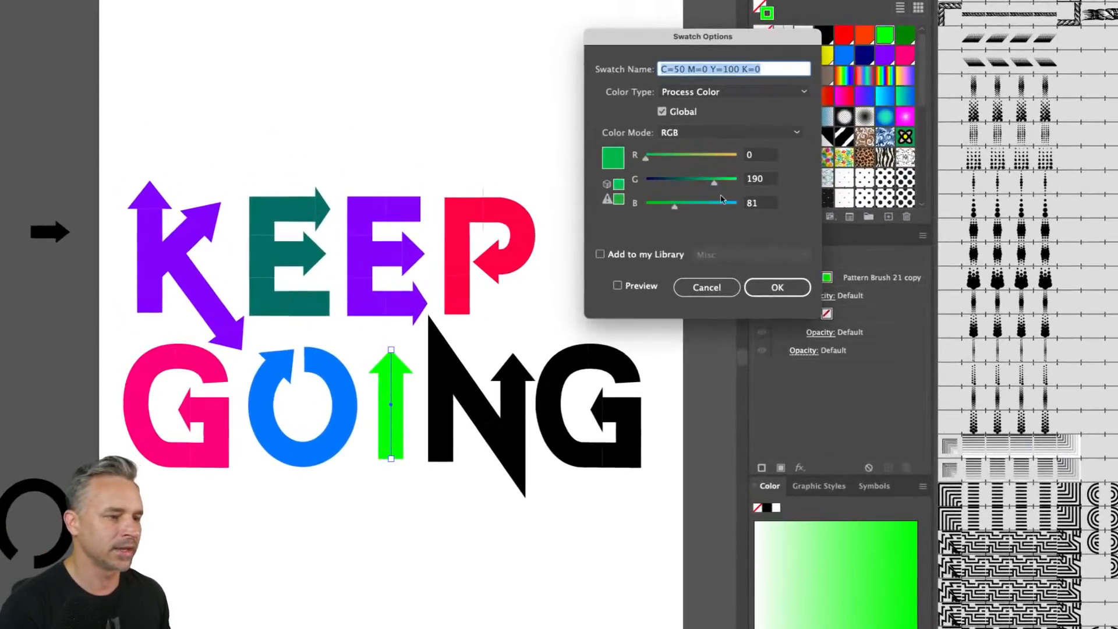
{"action": "left_click_drag", "start_coordinate": [682, 209], "coordinate": [695, 210]}
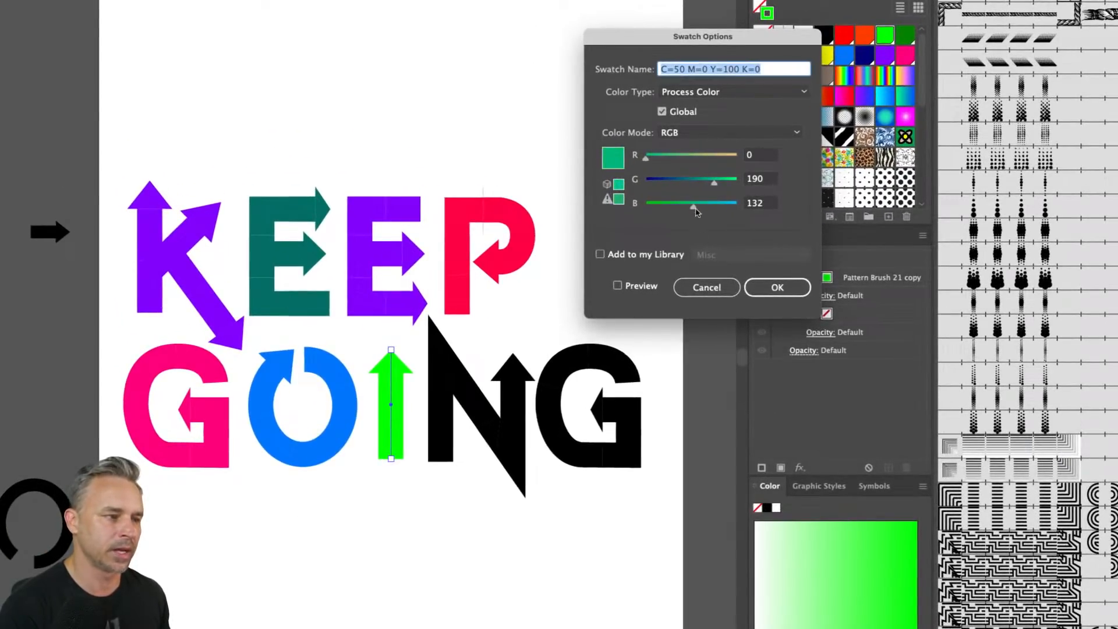
{"action": "left_click", "coordinate": [618, 286]}
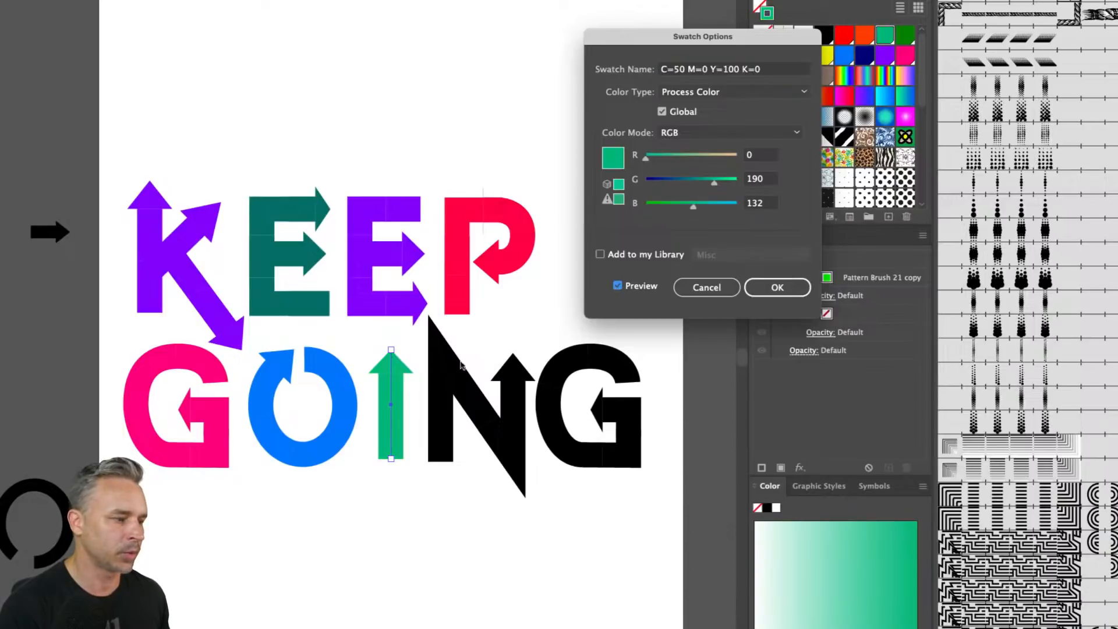
{"action": "left_click", "coordinate": [780, 287]}
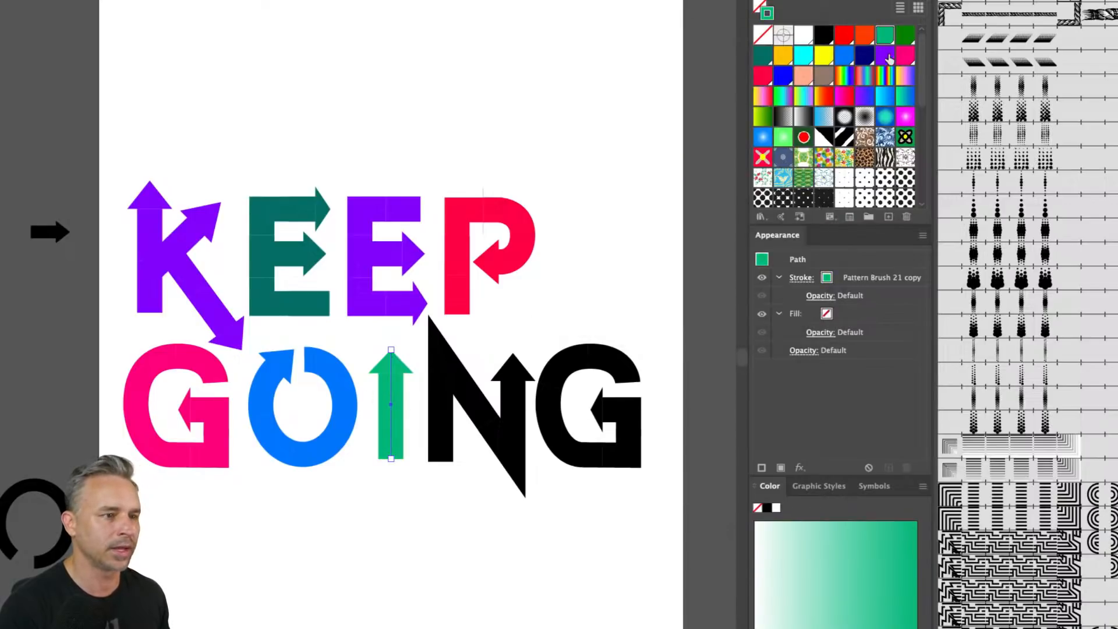
- Recolor the first E's stroke with the edited green swatch
{"action": "left_click", "coordinate": [300, 302]}
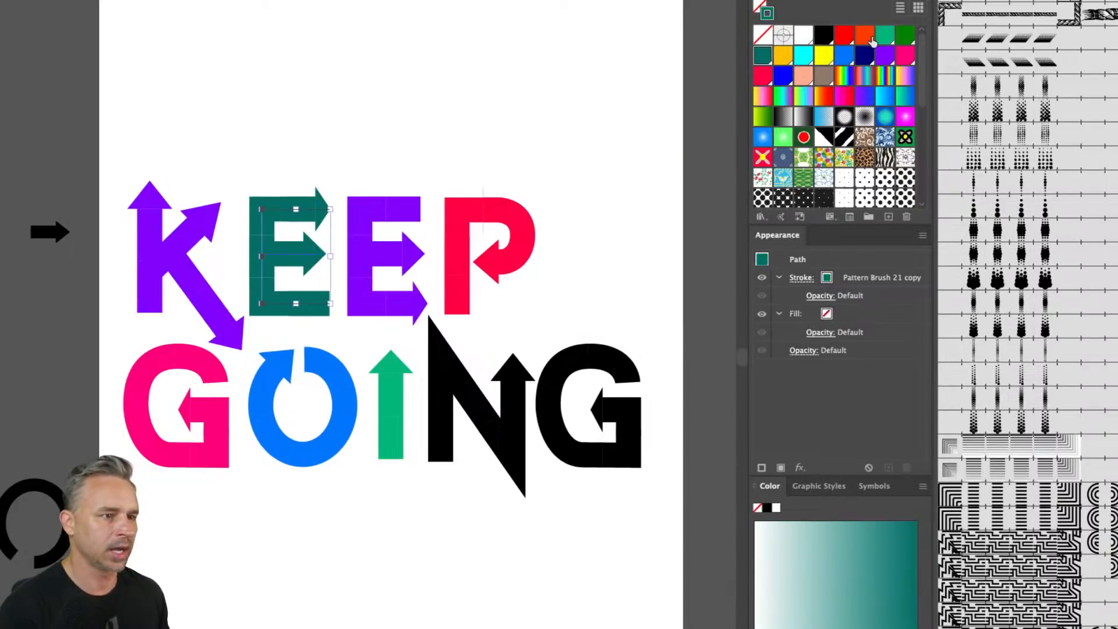
{"action": "left_click", "coordinate": [881, 38]}
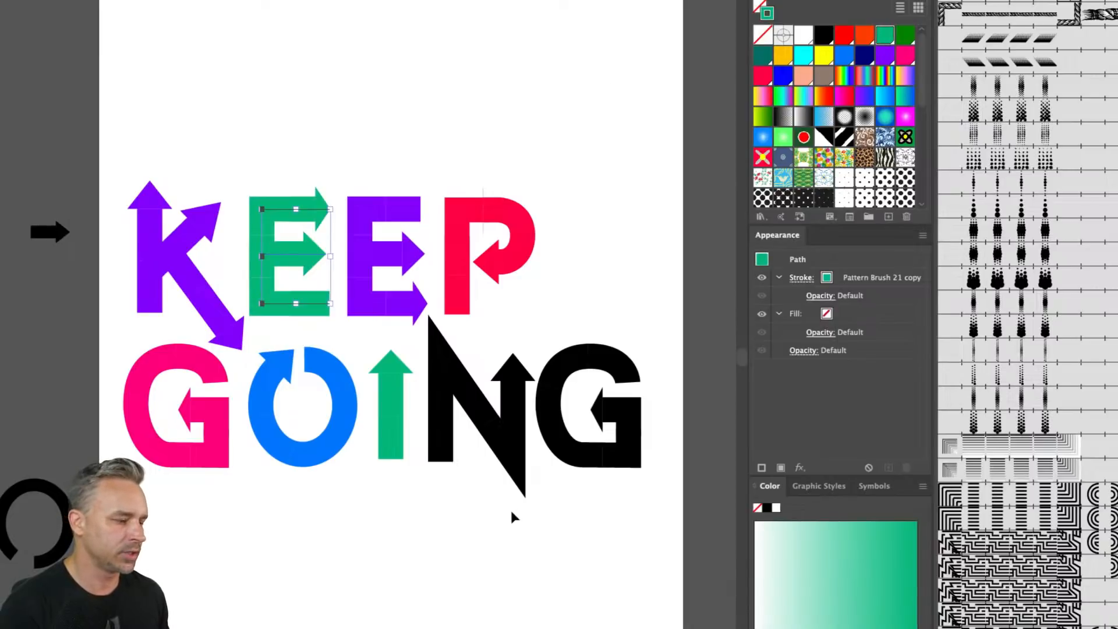
- Select the N and color its stroke pink, then deselect
{"action": "left_click", "coordinate": [446, 403]}
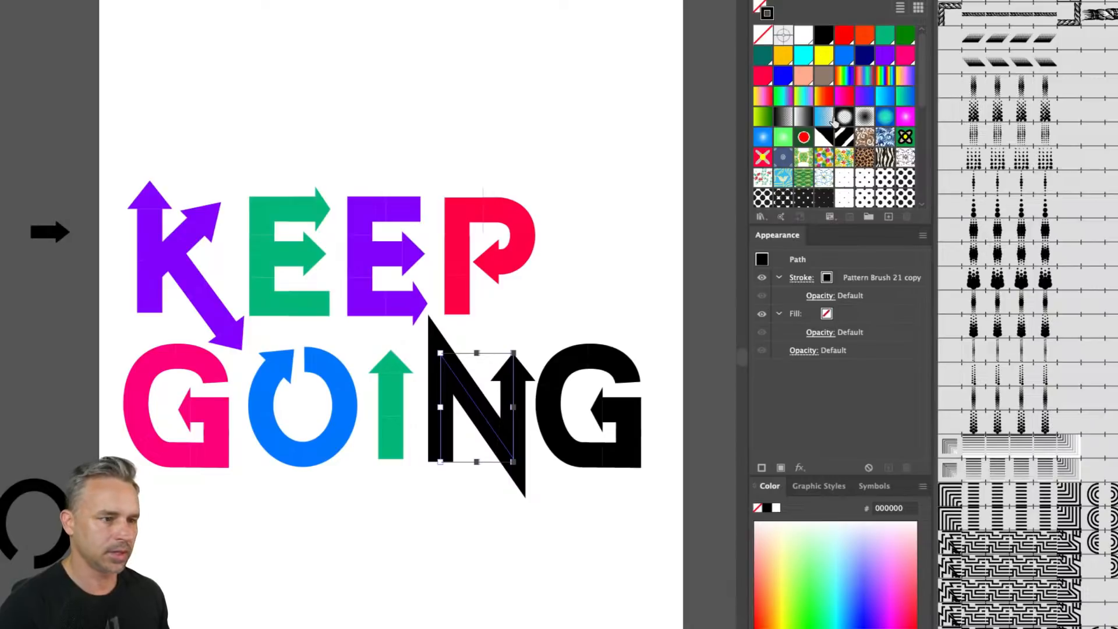
{"action": "left_click", "coordinate": [843, 36]}
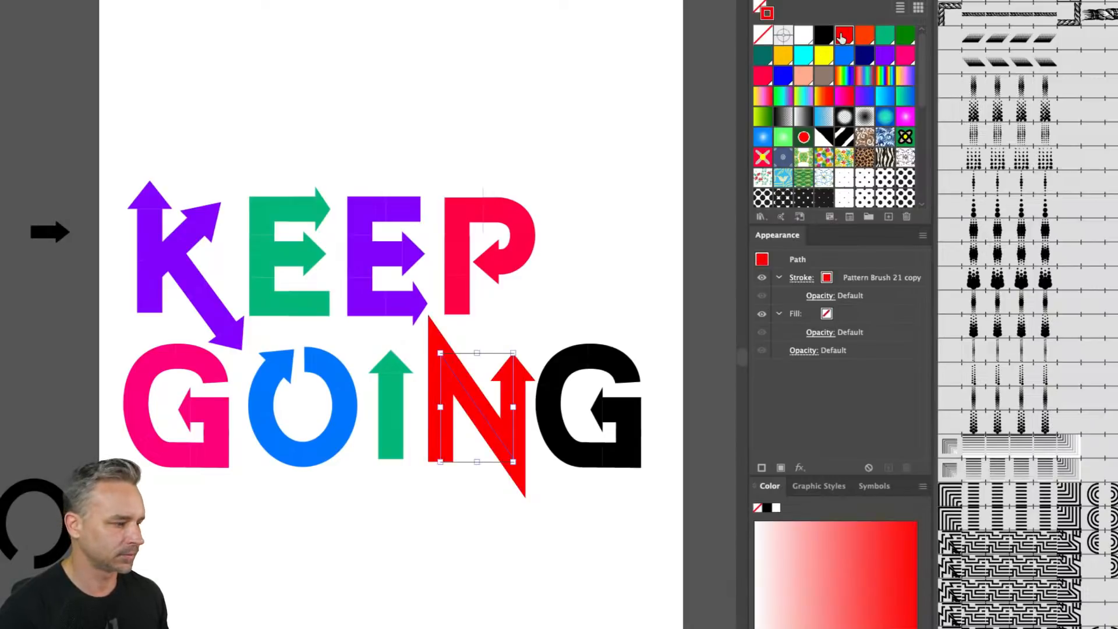
{"action": "left_click", "coordinate": [905, 55]}
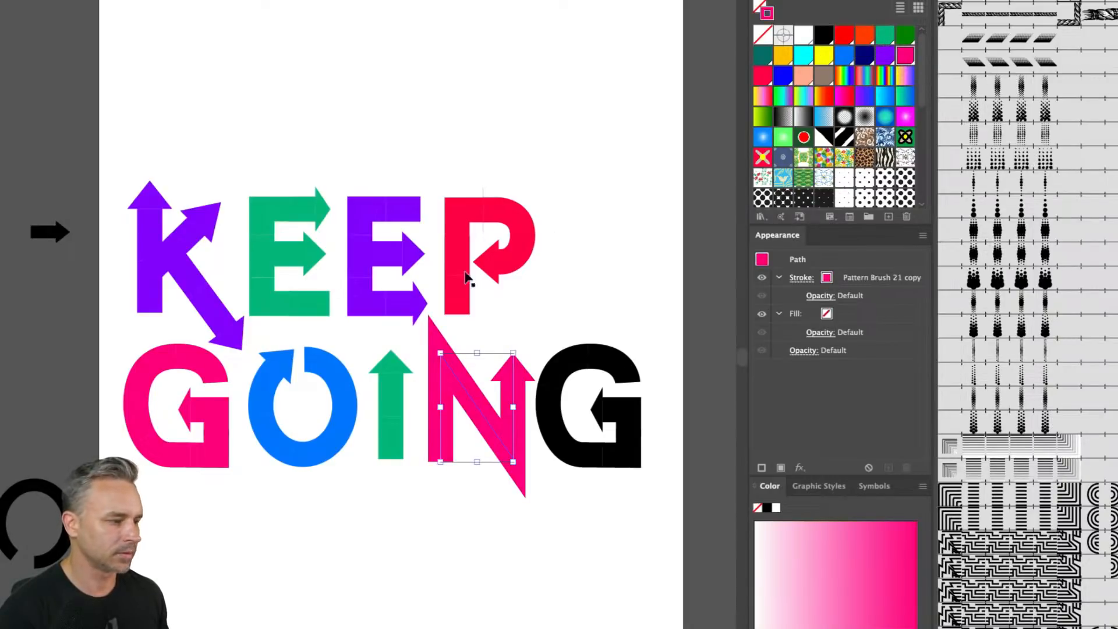
{"action": "left_click", "coordinate": [555, 310]}
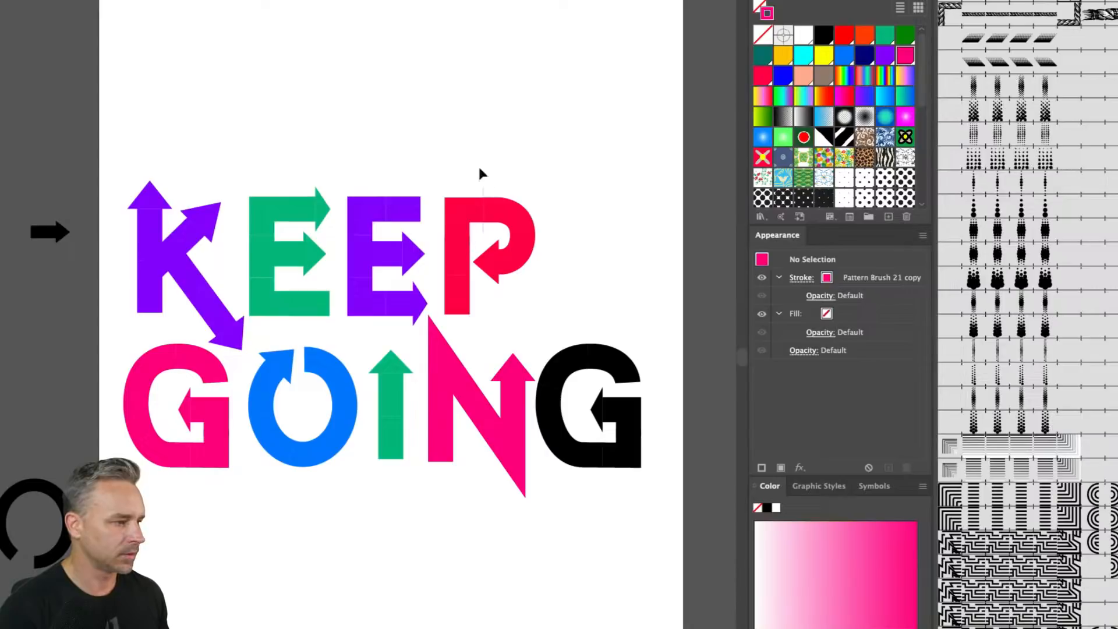
{"action": "left_click", "coordinate": [469, 265]}
- Select the final G and sample the O's blue onto it with the Eyedropper
{"action": "left_click", "coordinate": [279, 150]}
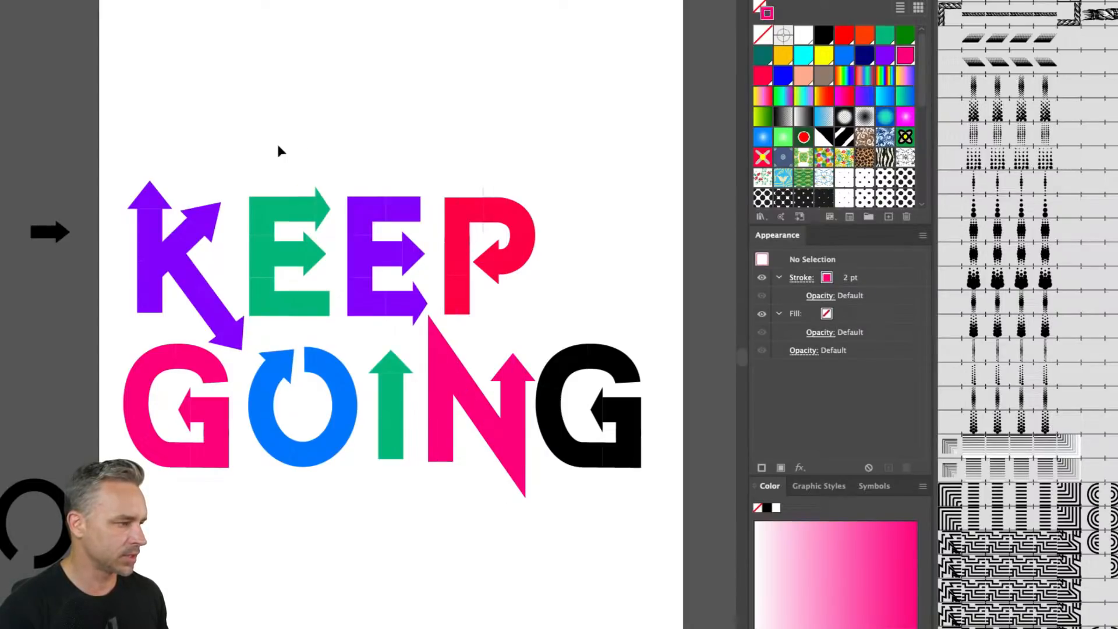
{"action": "left_click_drag", "start_coordinate": [472, 182], "coordinate": [610, 460]}
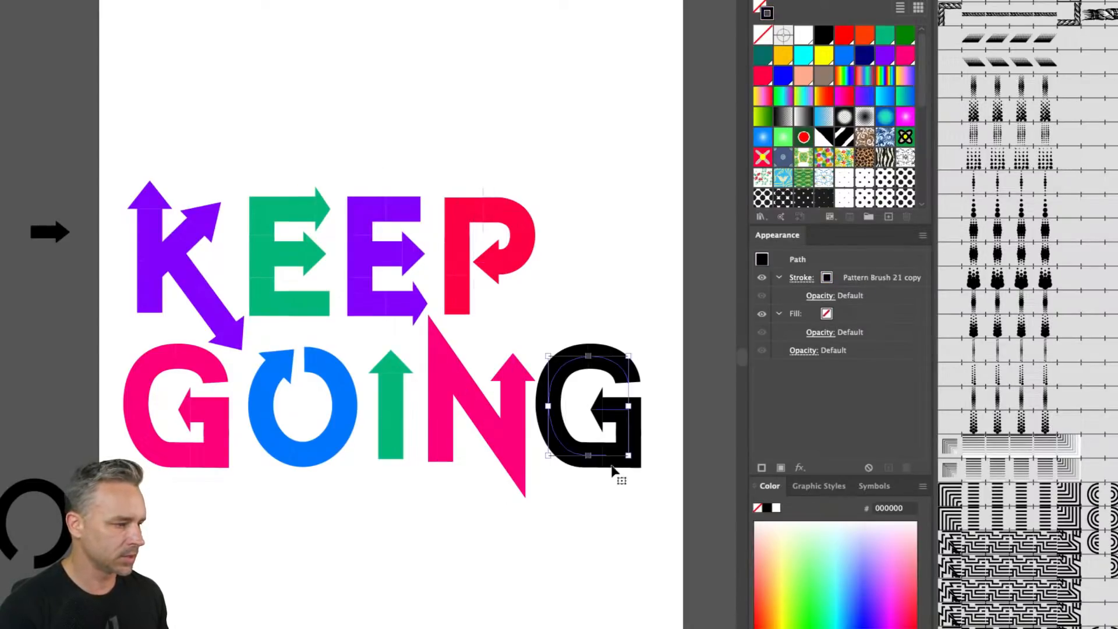
{"action": "key", "text": "i"}
{"action": "left_click", "coordinate": [328, 364]}
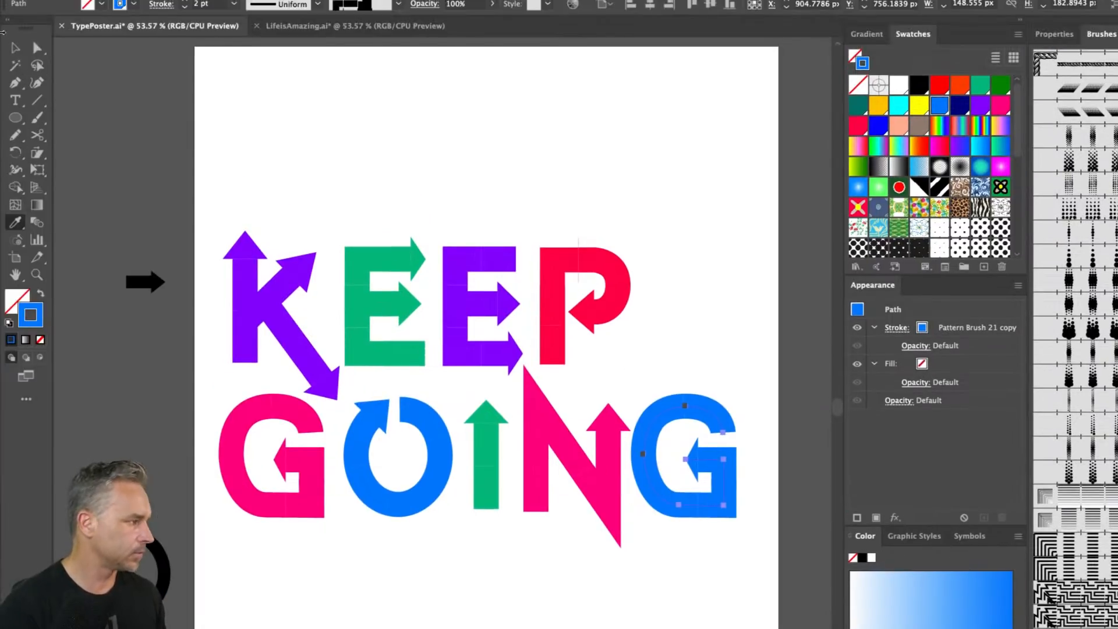
{"action": "key", "text": "v"}
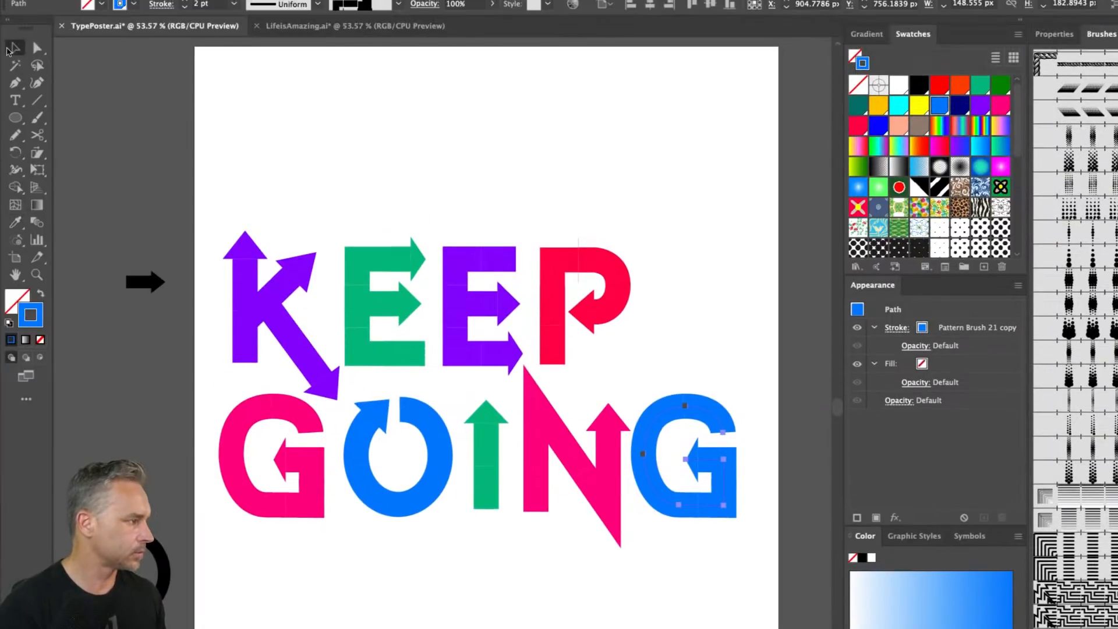
{"action": "left_click", "coordinate": [334, 194]}
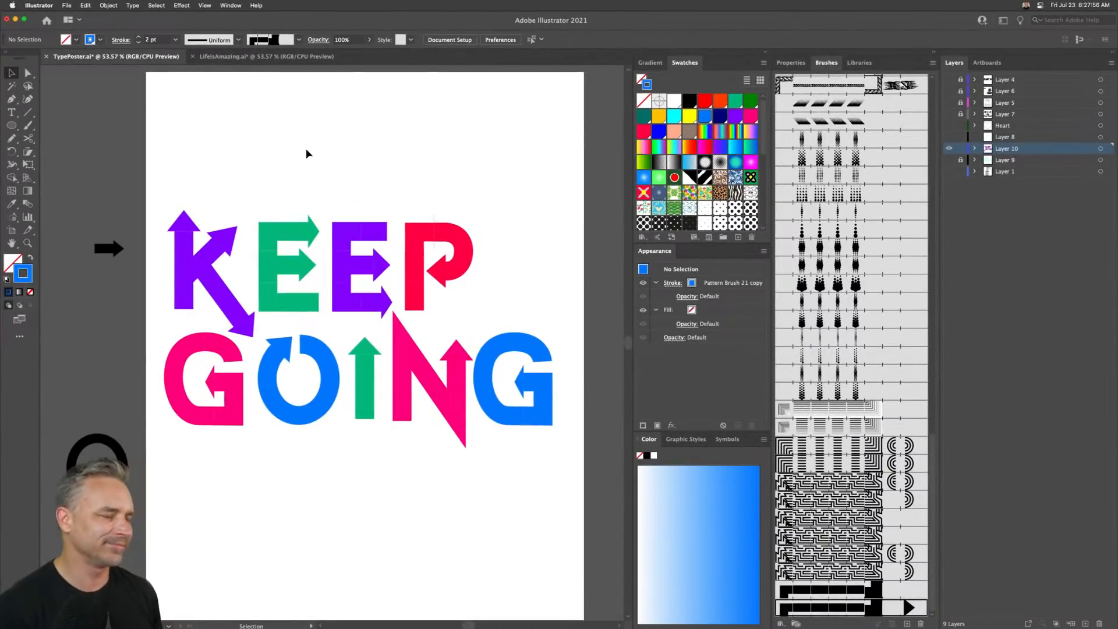
- Select the P and sample the first E's green onto it with the Eyedropper
{"action": "left_click", "coordinate": [416, 280]}
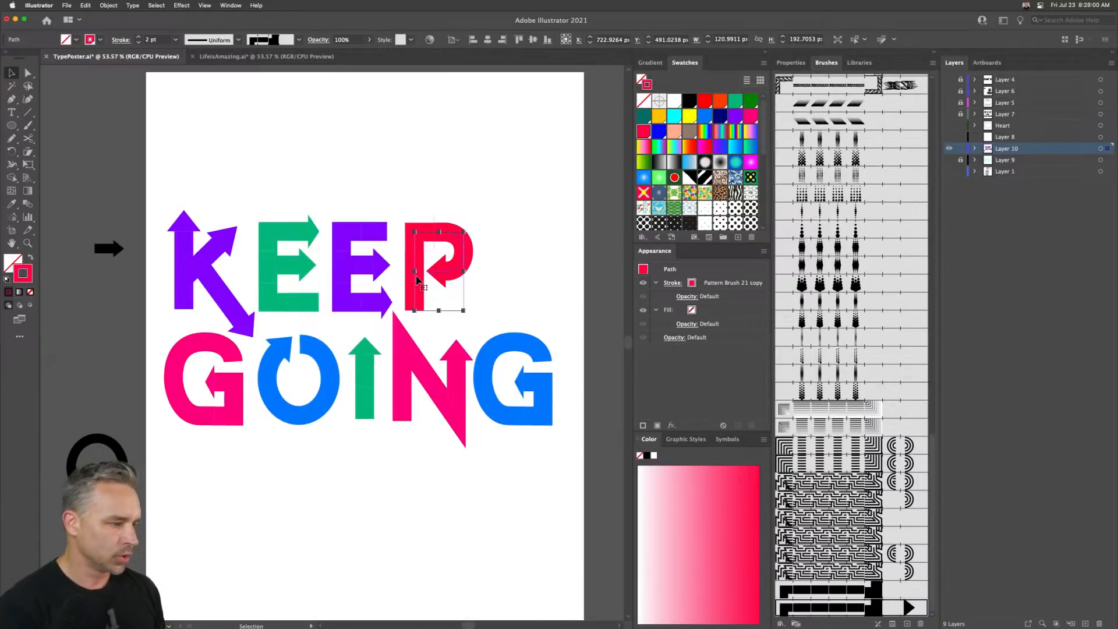
{"action": "key", "text": "i"}
{"action": "left_click", "coordinate": [269, 259]}
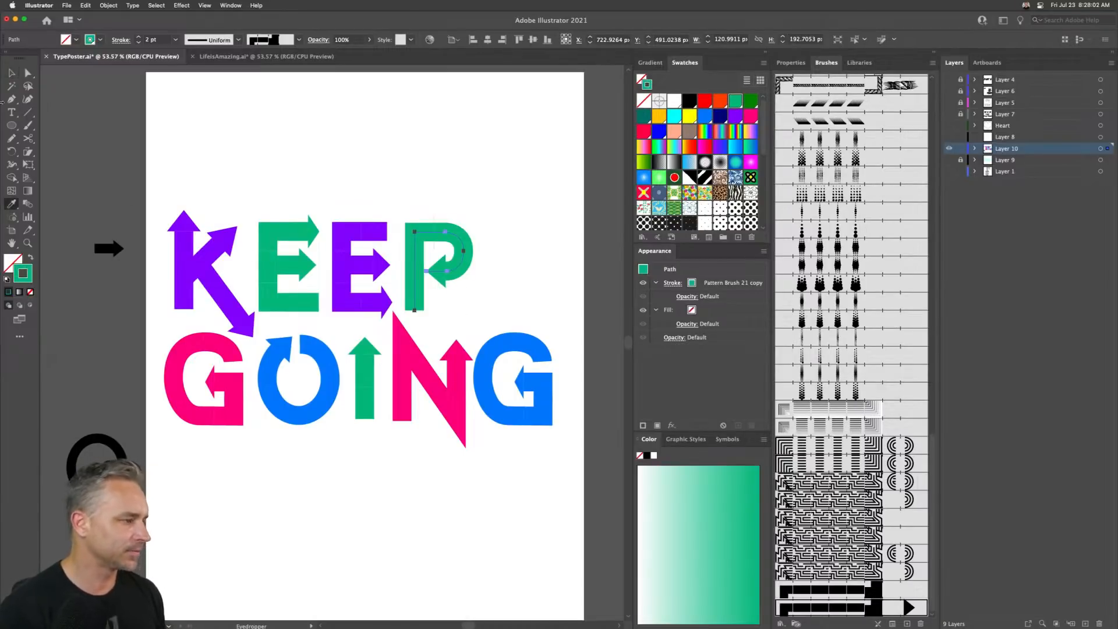
{"action": "left_click", "coordinate": [11, 72]}
{"action": "left_click", "coordinate": [217, 177]}
{"action": "left_click_drag", "start_coordinate": [169, 181], "coordinate": [219, 272]}
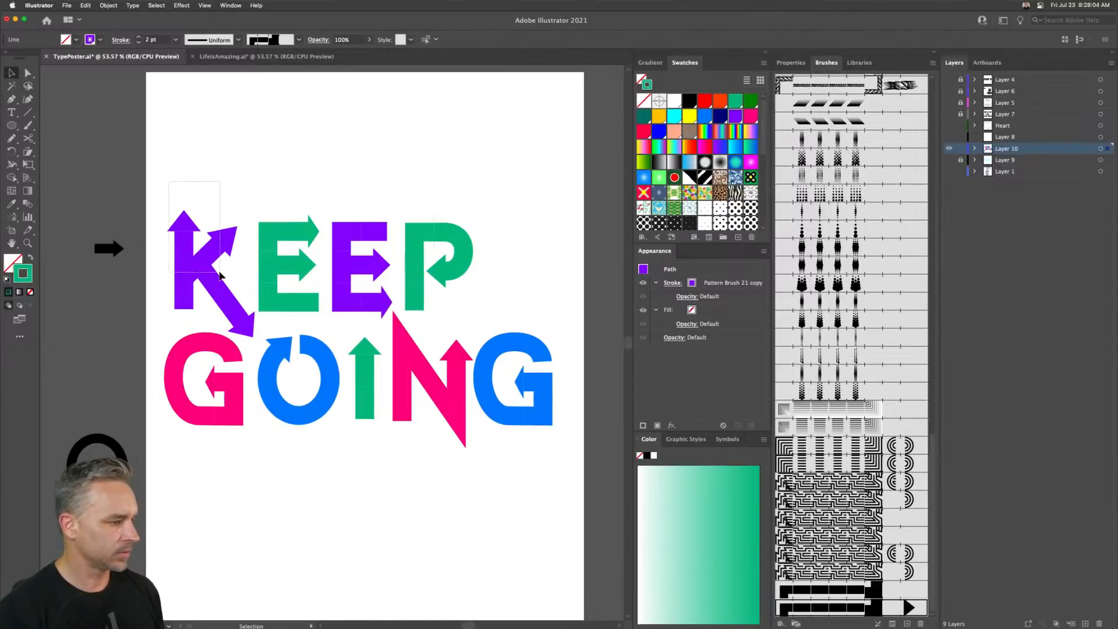
{"action": "left_click", "coordinate": [261, 153]}
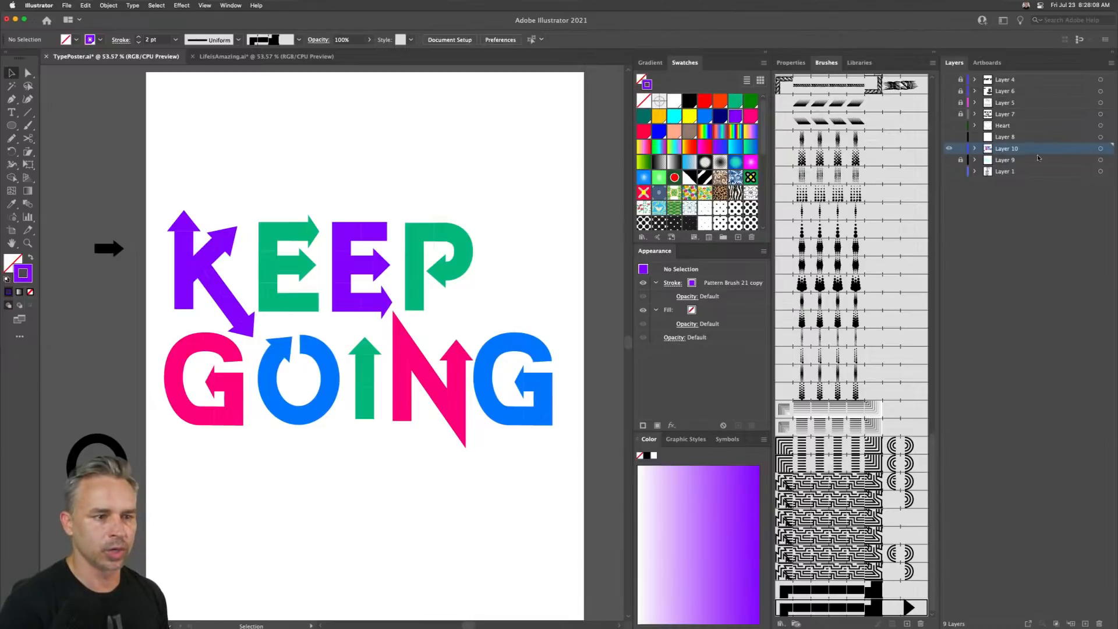
- Duplicate Layer 10 as a backup copy
{"action": "left_click_drag", "start_coordinate": [1024, 149], "coordinate": [1064, 562]}
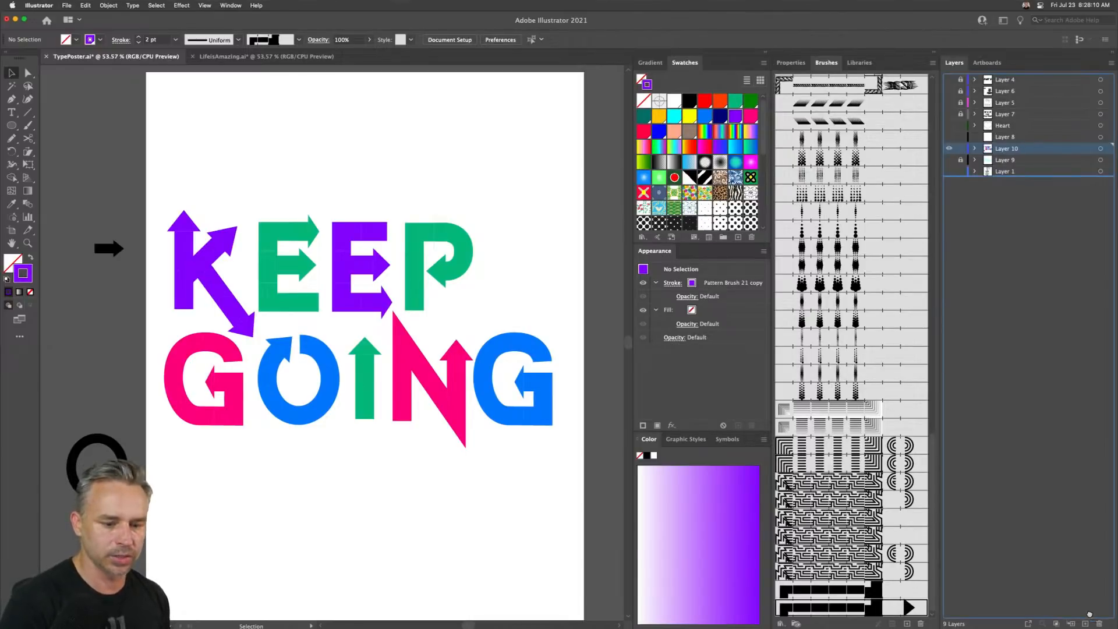
{"action": "left_click_drag", "start_coordinate": [1090, 614], "coordinate": [1087, 622]}
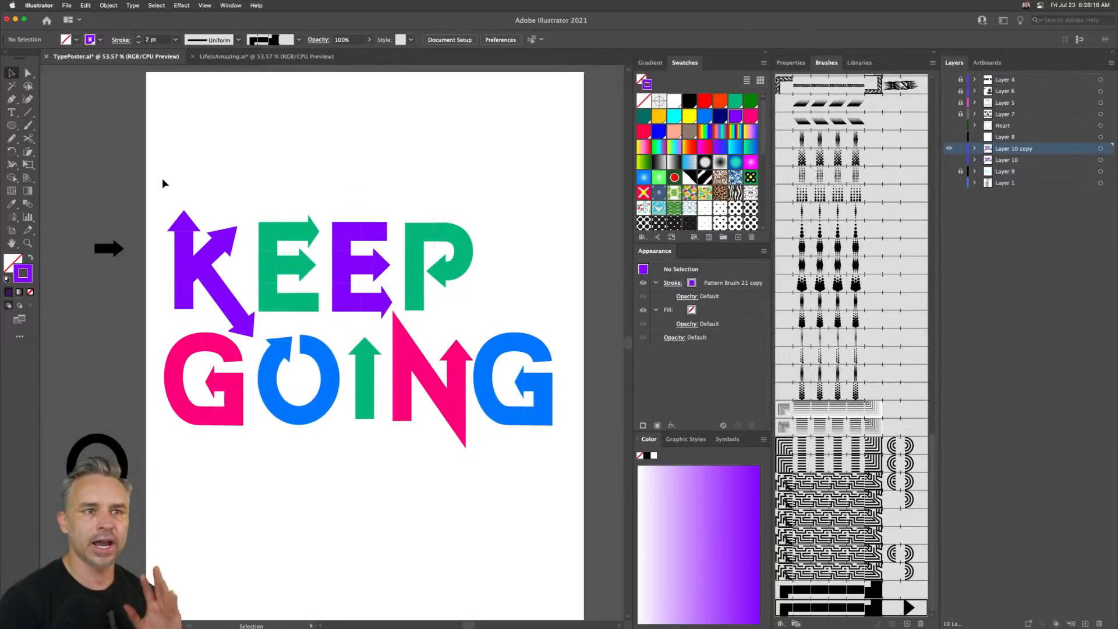
- Select all the letters and expand their appearance into shapes
{"action": "left_click_drag", "start_coordinate": [165, 169], "coordinate": [552, 457]}
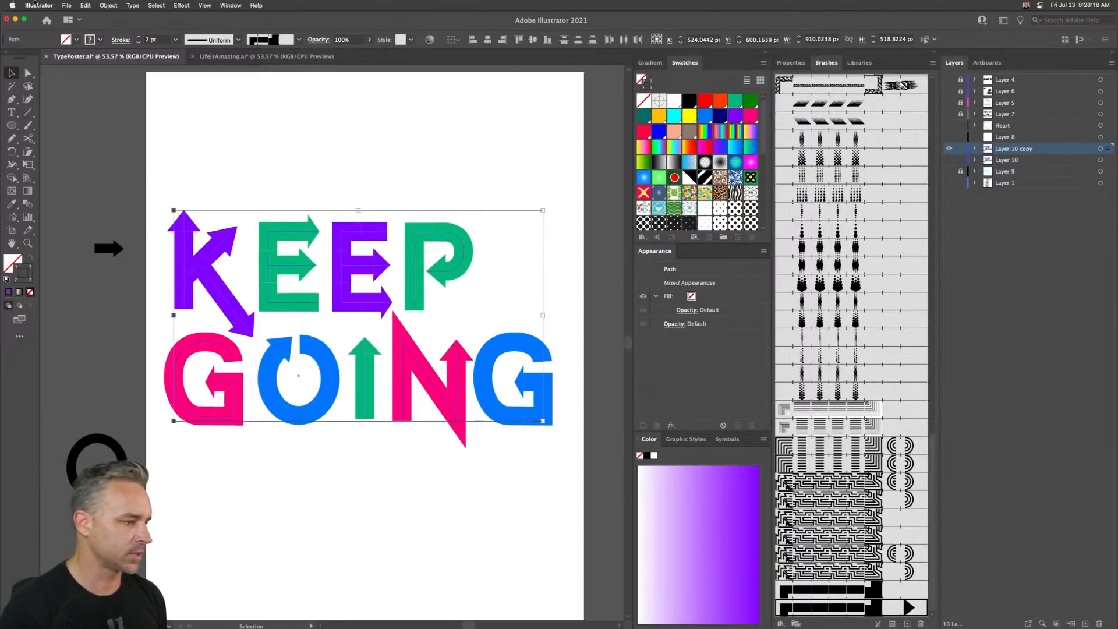
{"action": "left_click", "coordinate": [108, 6]}
{"action": "left_click", "coordinate": [121, 125]}
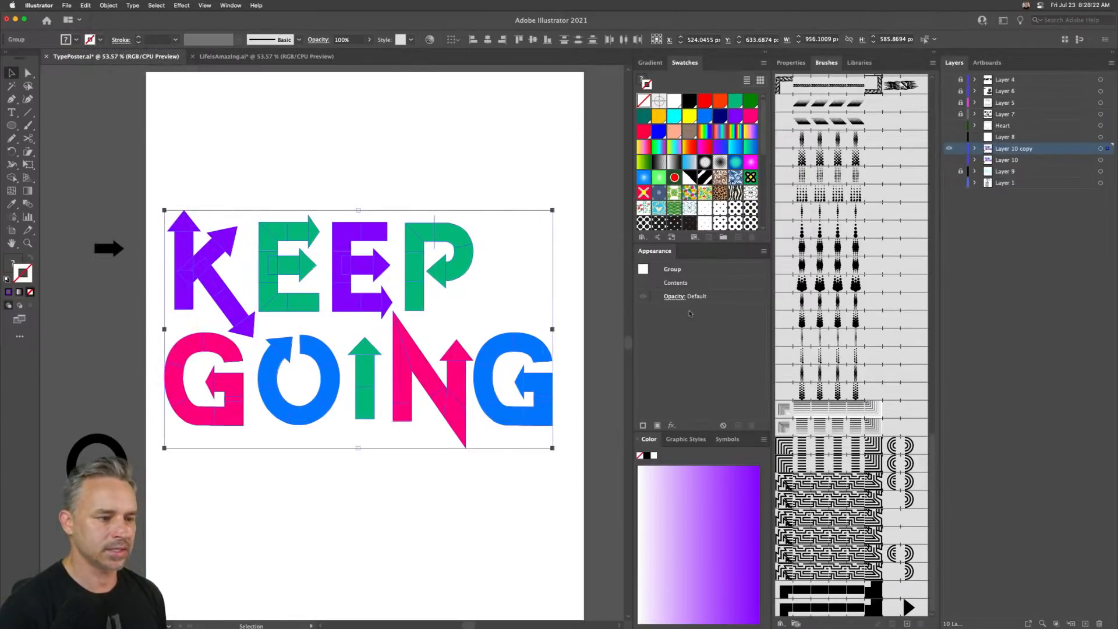
- Select the K's expanded pieces and unite them with Pathfinder
{"action": "left_click", "coordinate": [784, 62]}
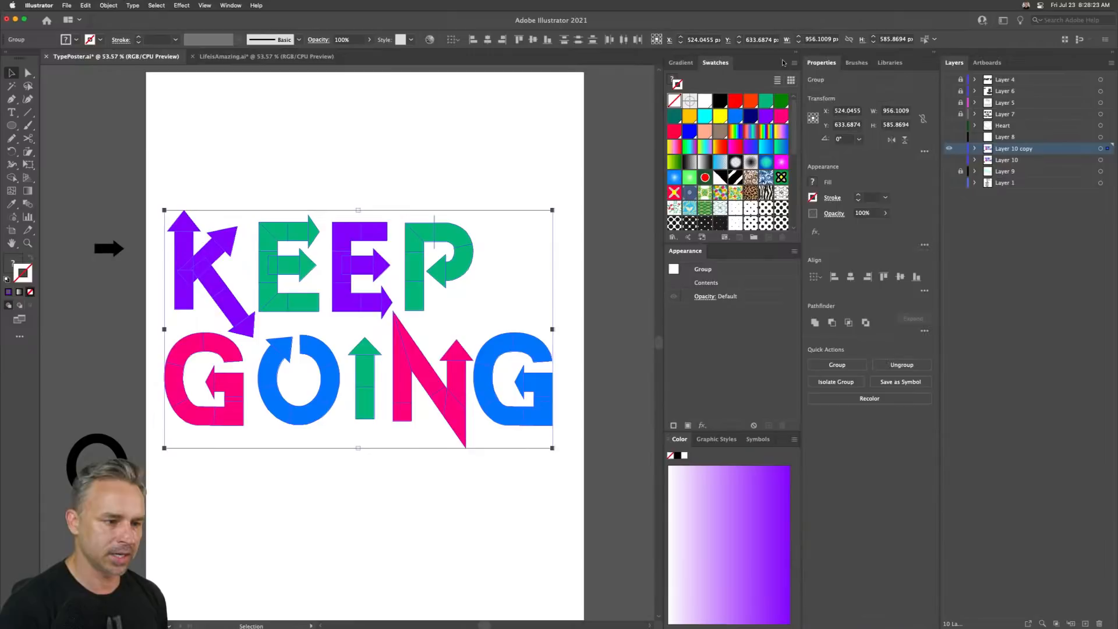
{"action": "left_click", "coordinate": [304, 151]}
{"action": "left_click_drag", "start_coordinate": [162, 187], "coordinate": [245, 330]}
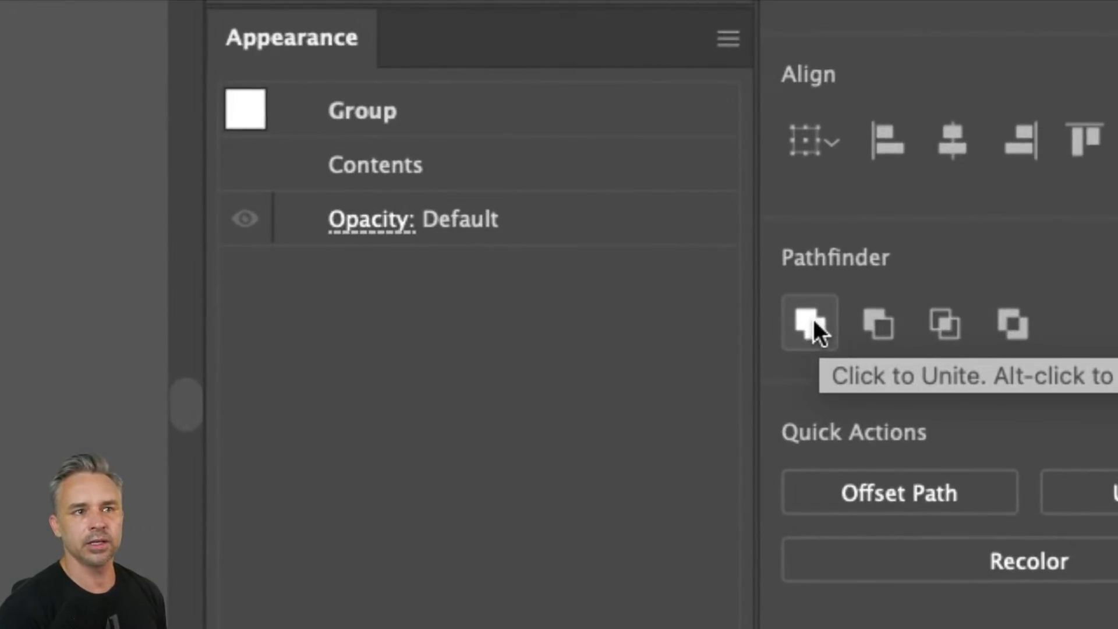
{"action": "left_click", "coordinate": [813, 319]}
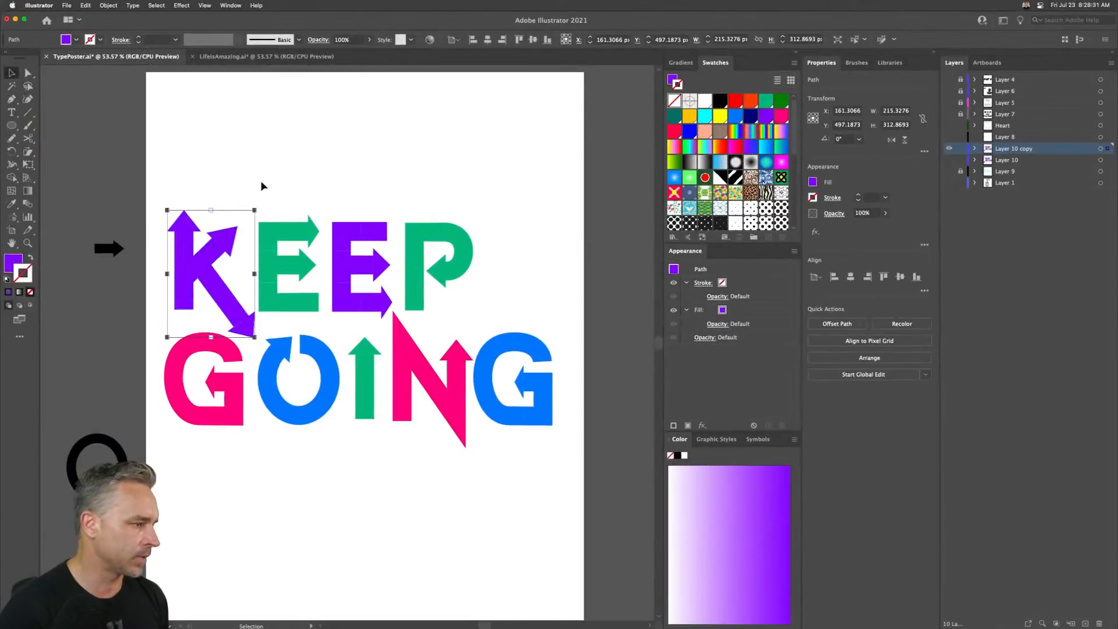
- Select the first E's pieces and unite them with Pathfinder
{"action": "left_click_drag", "start_coordinate": [261, 186], "coordinate": [321, 319]}
{"action": "left_click", "coordinate": [815, 324]}
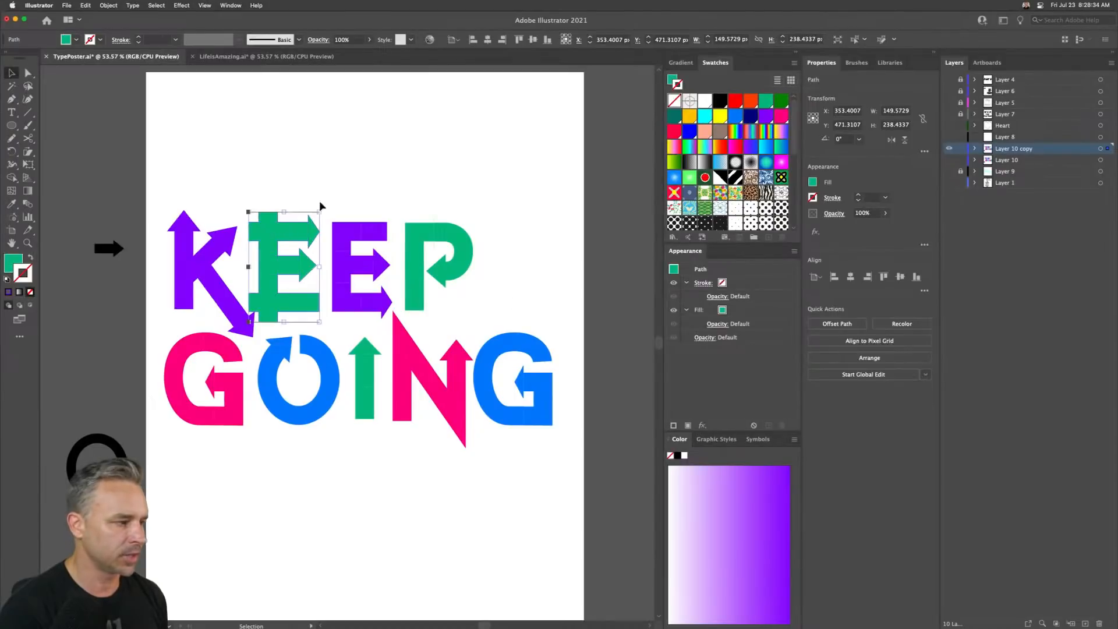
{"action": "key", "text": "a"}
{"action": "key", "text": "v"}
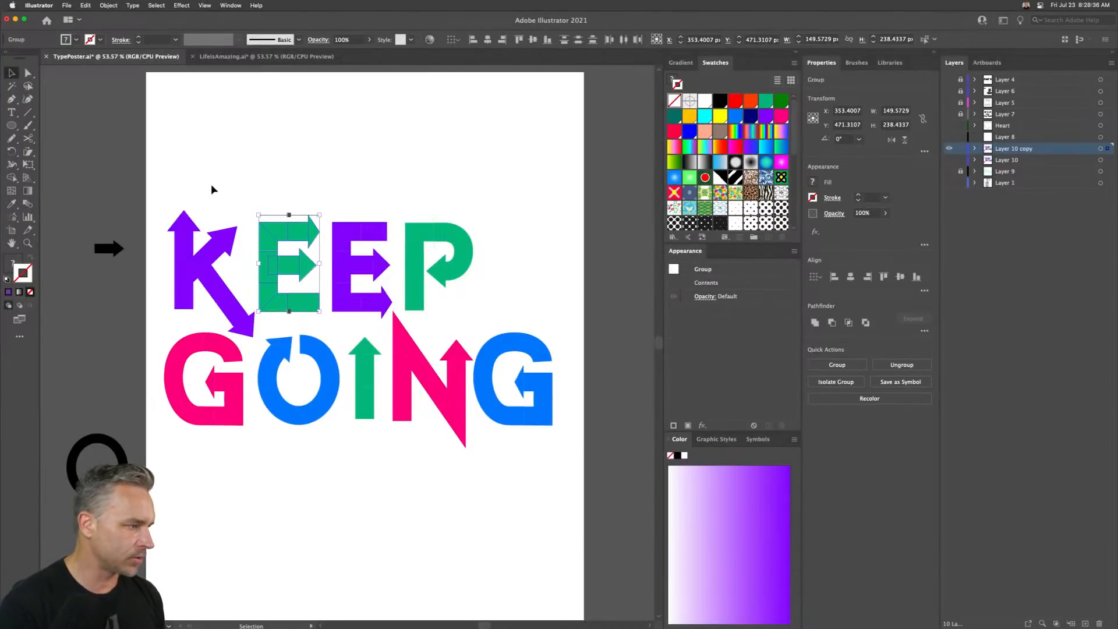
- Merge the first E's middle arm pieces into one with the Shape Builder tool
{"action": "key", "text": "super+equal"}
{"action": "key", "text": "super+equal"}
{"action": "key", "text": "super+equal"}
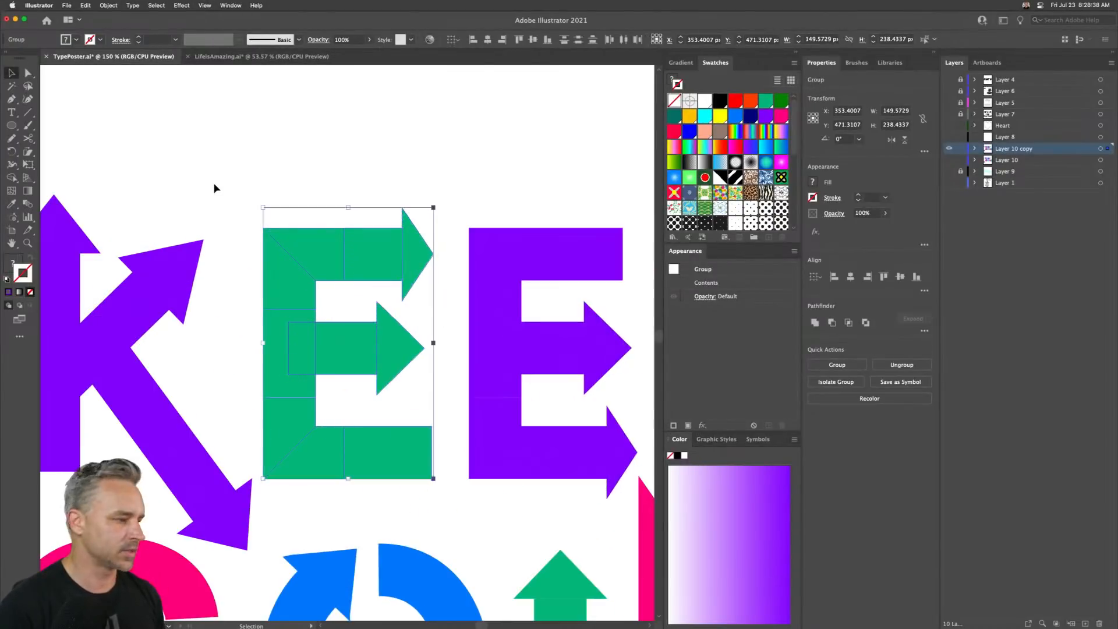
{"action": "left_click_drag", "start_coordinate": [224, 181], "coordinate": [319, 195]}
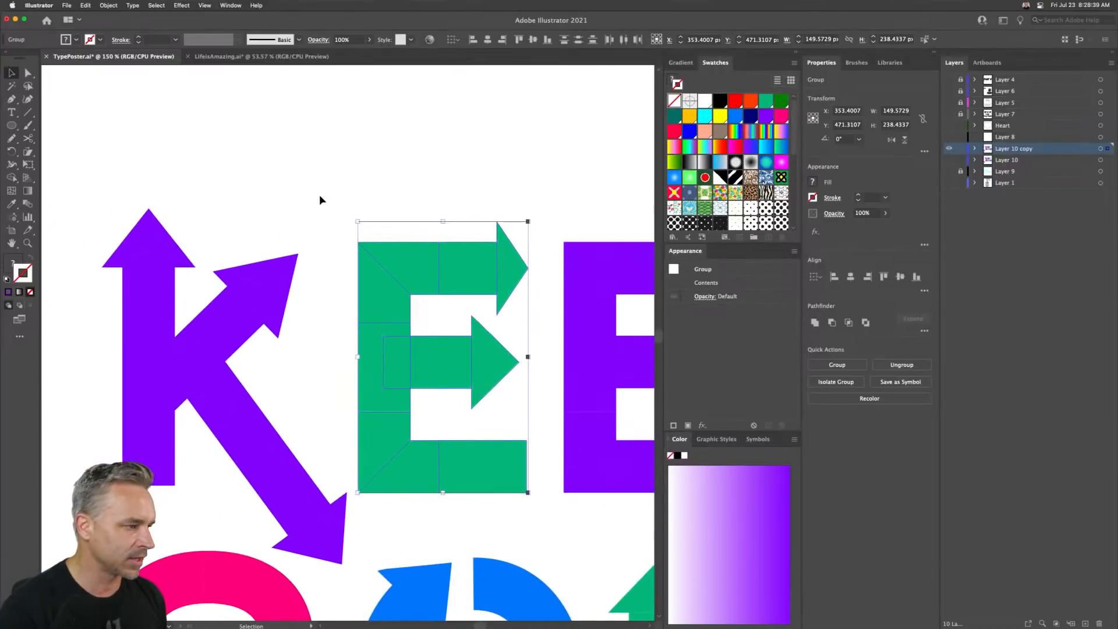
{"action": "left_click", "coordinate": [14, 179]}
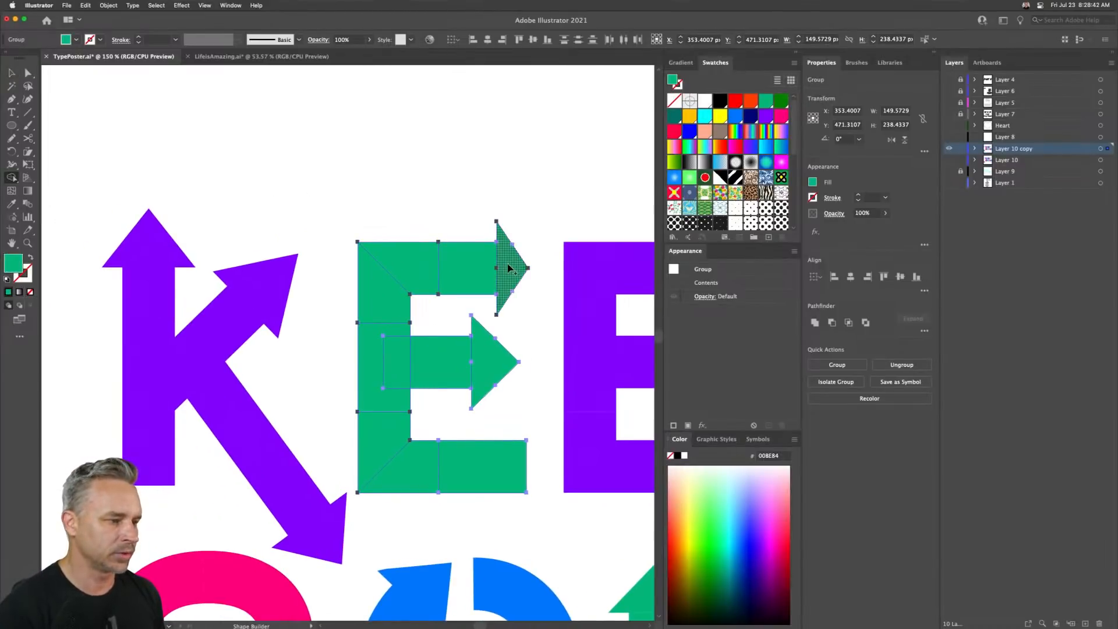
{"action": "mouse_move", "coordinate": [377, 328]}
{"action": "left_mouse_down"}
{"action": "mouse_move", "coordinate": [399, 252]}
{"action": "mouse_move", "coordinate": [375, 291]}
{"action": "mouse_move", "coordinate": [393, 344]}
{"action": "mouse_move", "coordinate": [419, 373]}
{"action": "mouse_move", "coordinate": [489, 368]}
{"action": "left_mouse_up"}
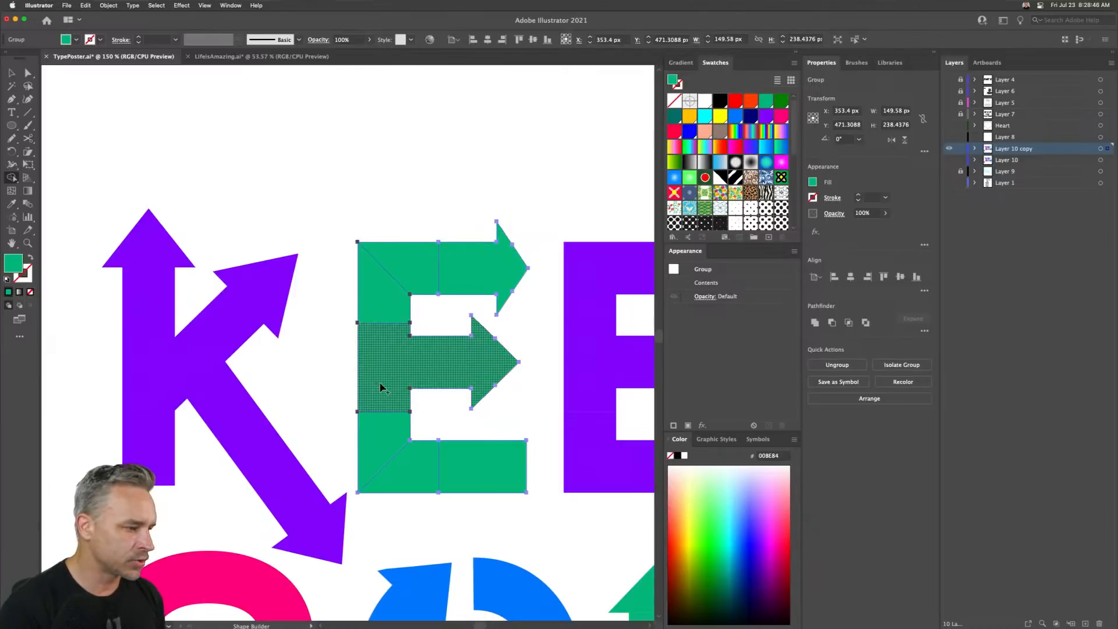
- Ungroup the first E's expanded pieces
{"action": "key", "text": "v"}
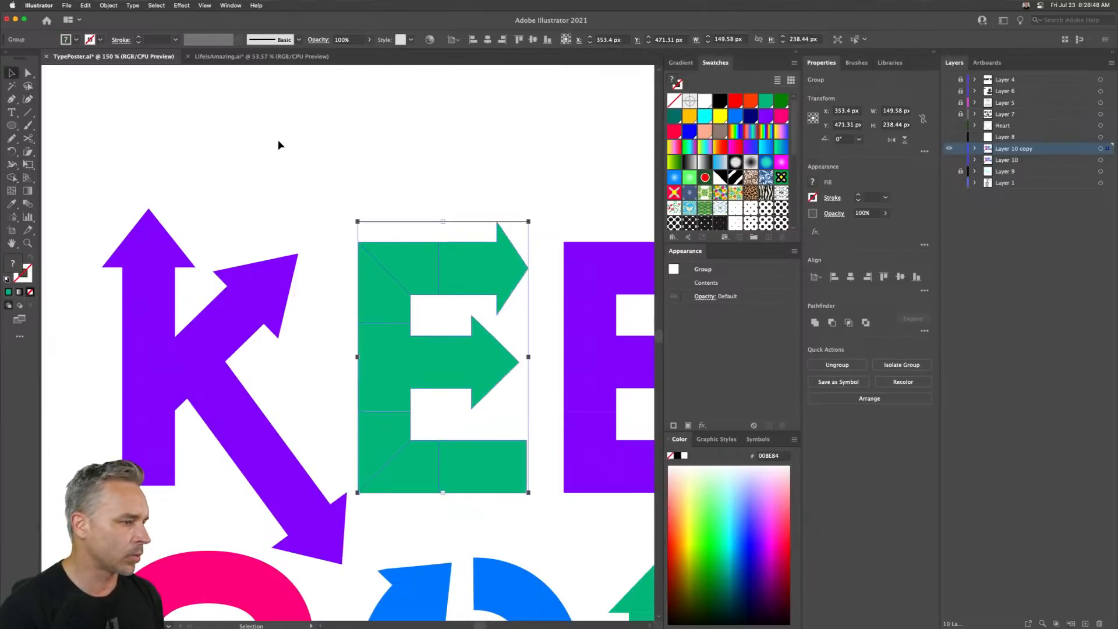
{"action": "right_click", "coordinate": [373, 266]}
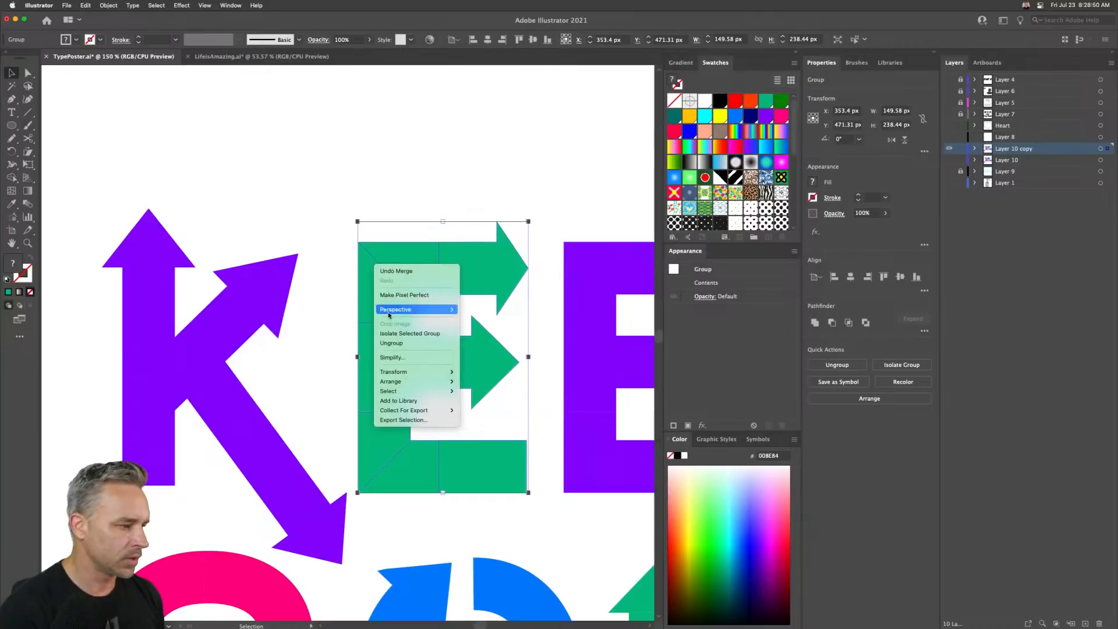
{"action": "left_click", "coordinate": [399, 344]}
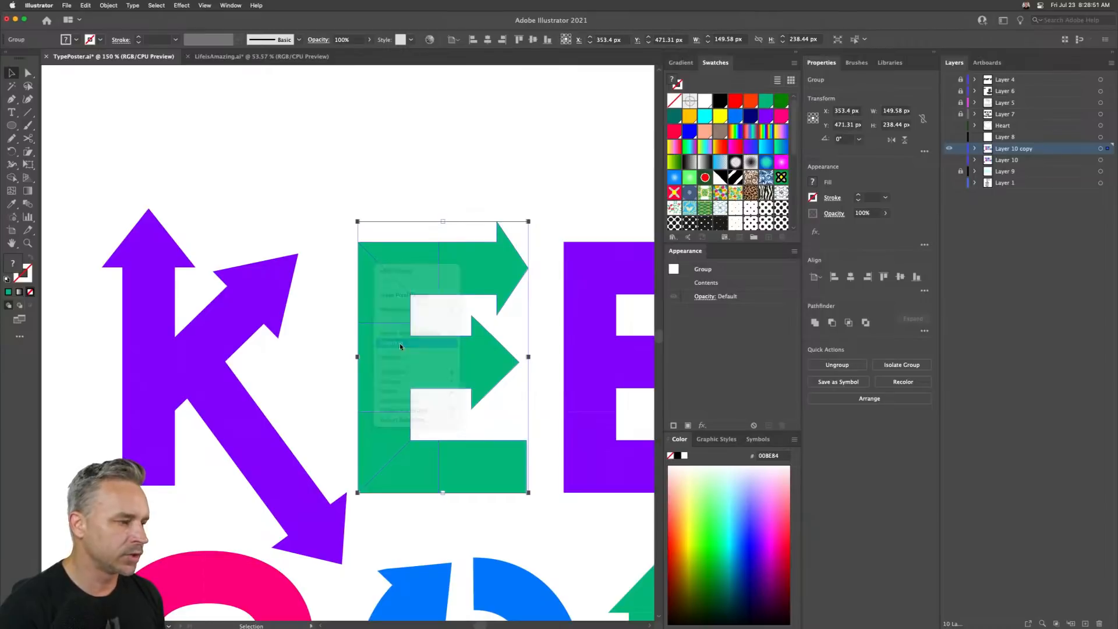
- Try to unite the whole E with Pathfinder, then undo the unite
{"action": "left_click", "coordinate": [362, 191]}
{"action": "left_click", "coordinate": [375, 282]}
{"action": "left_click", "coordinate": [362, 182]}
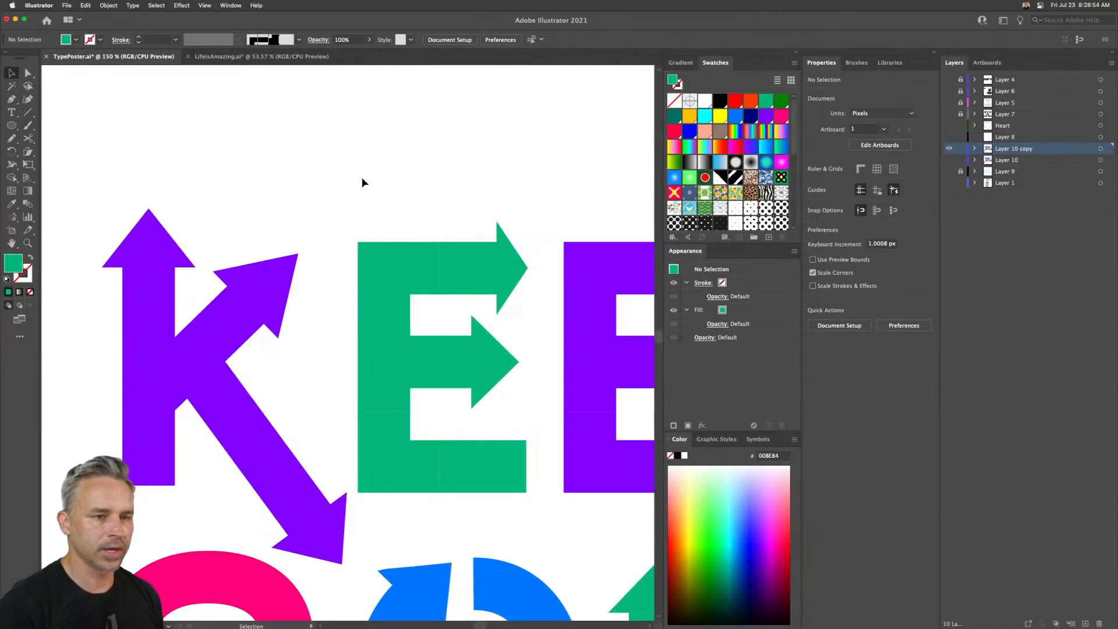
{"action": "left_click_drag", "start_coordinate": [359, 202], "coordinate": [513, 488]}
{"action": "left_click", "coordinate": [815, 322]}
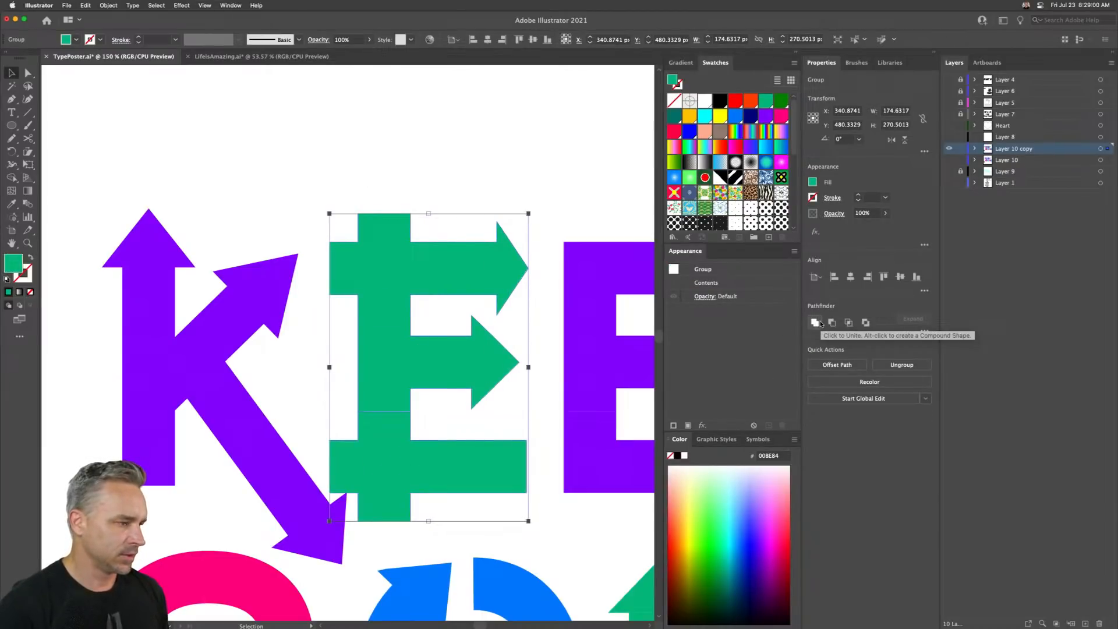
{"action": "left_click", "coordinate": [389, 164]}
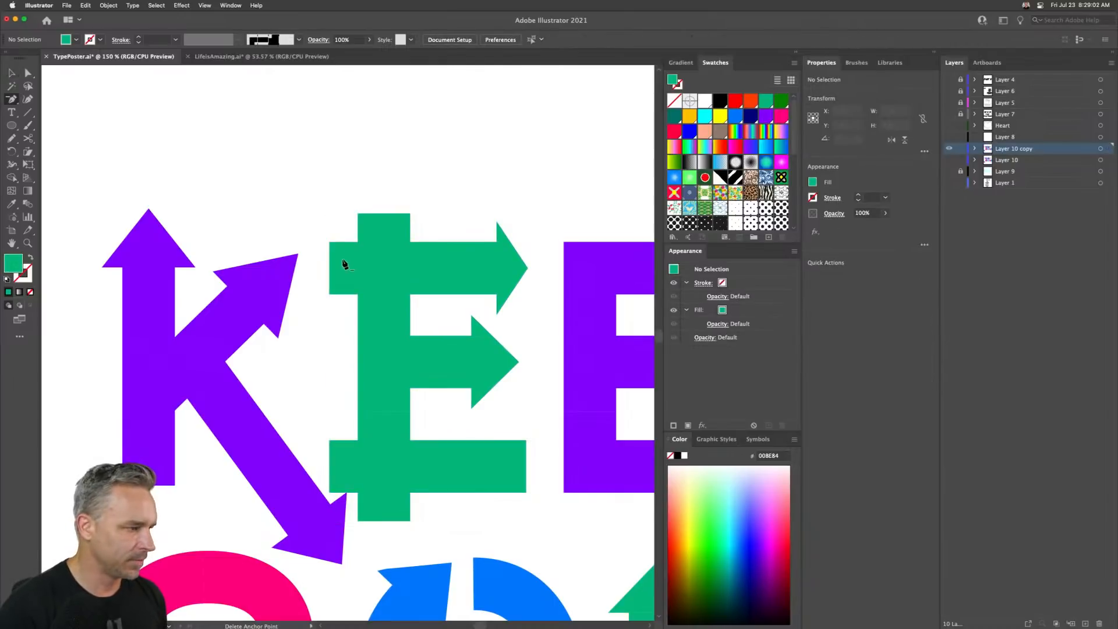
{"action": "key", "text": "minus"}
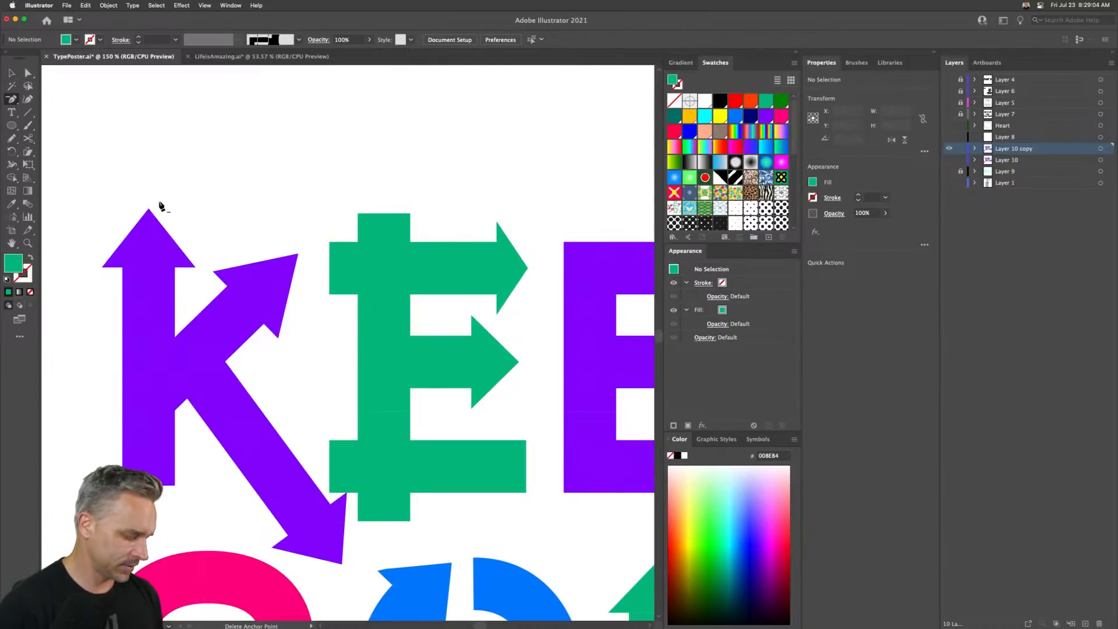
{"action": "key", "text": "super+z"}
{"action": "left_click", "coordinate": [10, 74]}
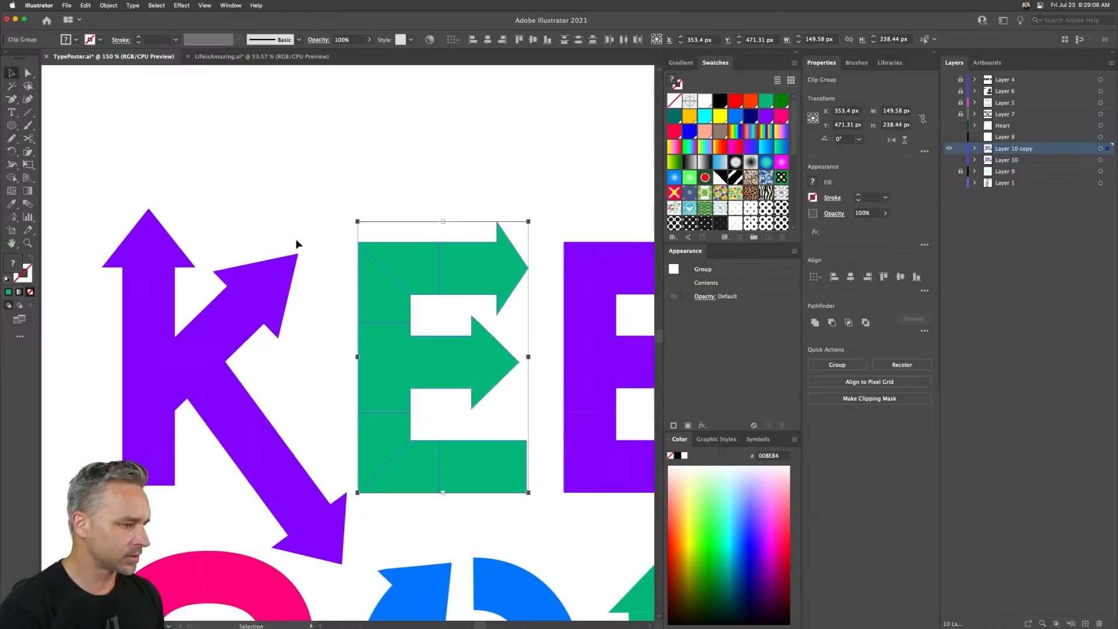
- Ungroup the E, release the clipping mask on its top-left corner piece, and delete the overflowing content
{"action": "key", "text": "shift+super+g"}
{"action": "left_click", "coordinate": [362, 264]}
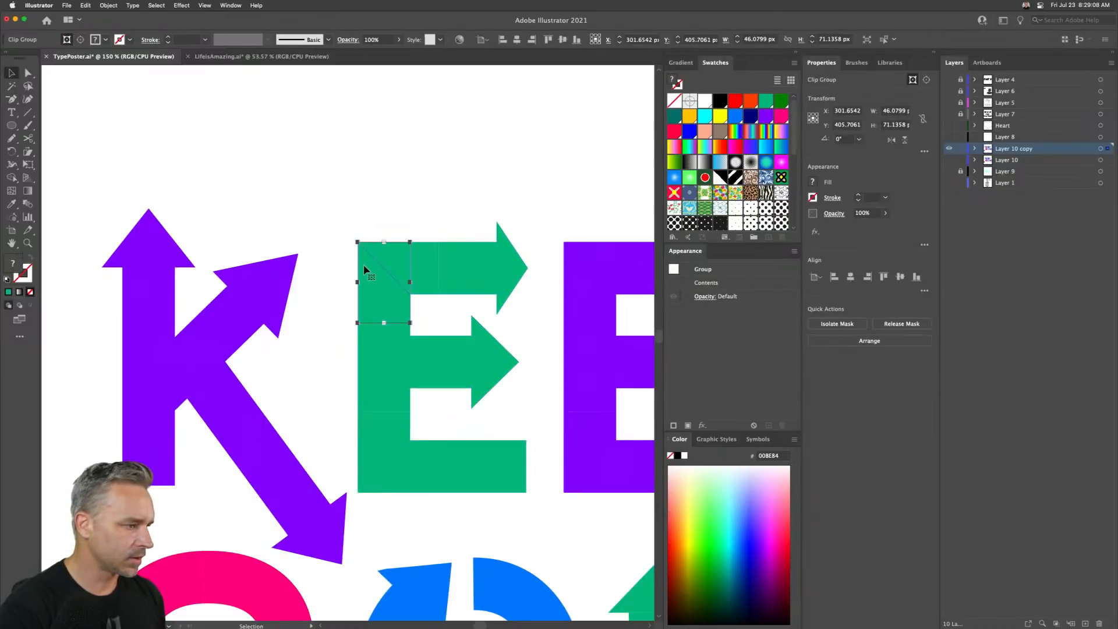
{"action": "right_click", "coordinate": [363, 264]}
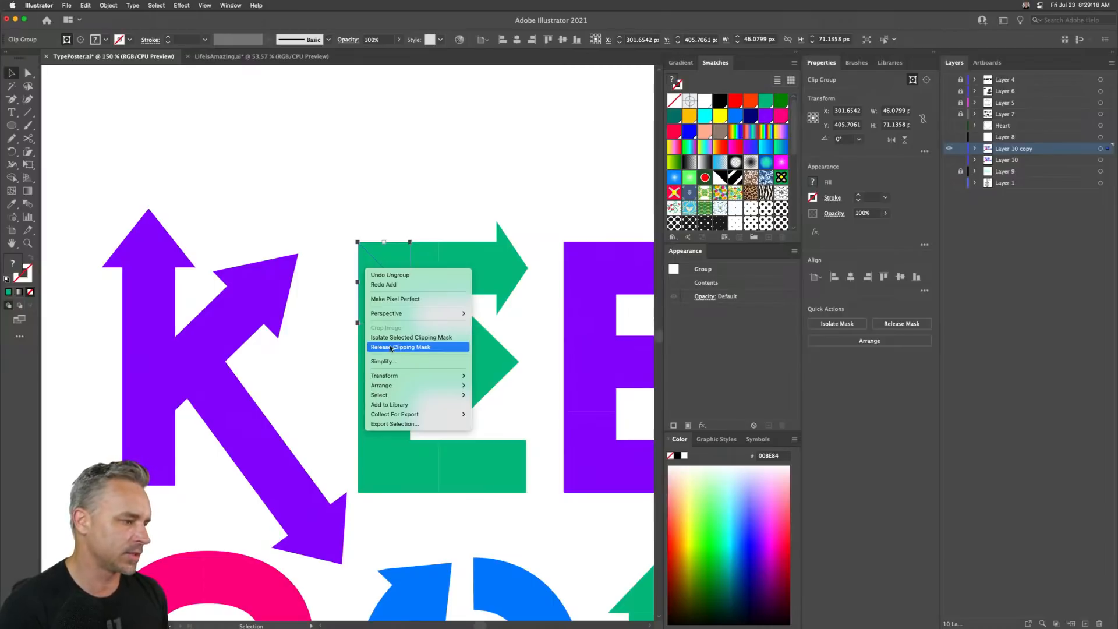
{"action": "left_click", "coordinate": [391, 347]}
{"action": "left_click", "coordinate": [373, 246]}
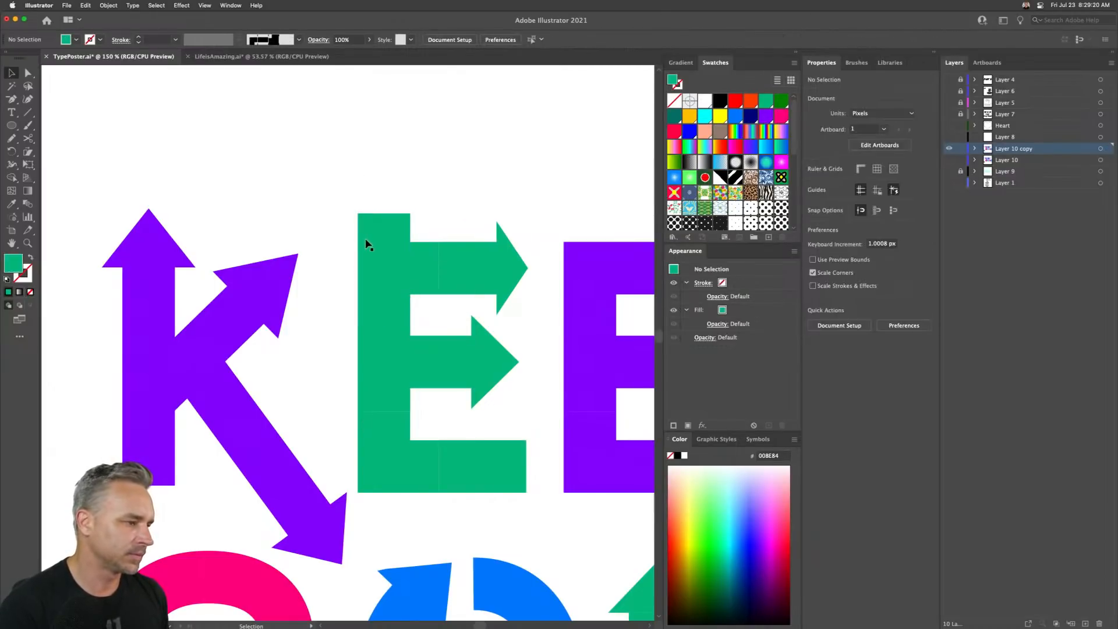
{"action": "key", "text": "Delete"}
- Fill the corner piece's released mask path with the E's green using the Eyedropper
{"action": "left_click", "coordinate": [378, 312]}
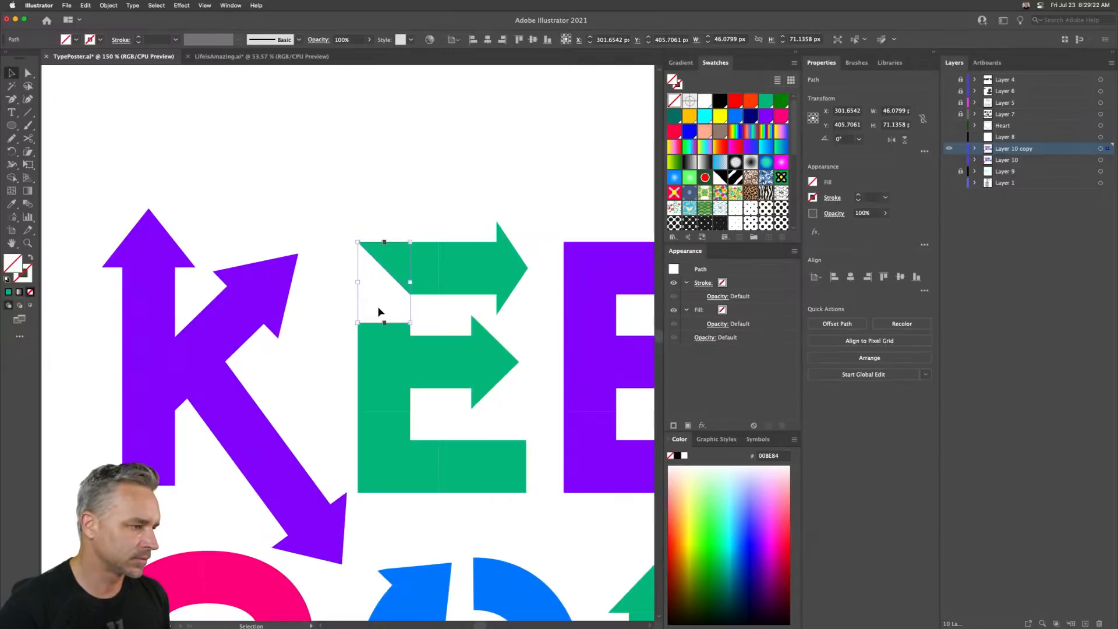
{"action": "key", "text": "i"}
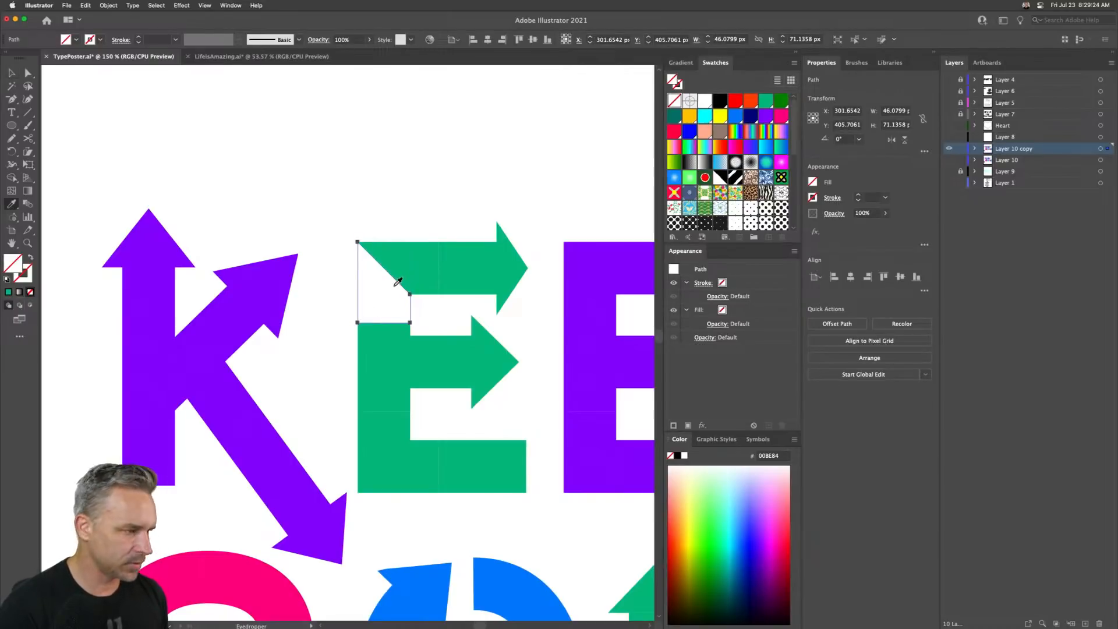
{"action": "left_click", "coordinate": [422, 266]}
{"action": "key", "text": "v"}
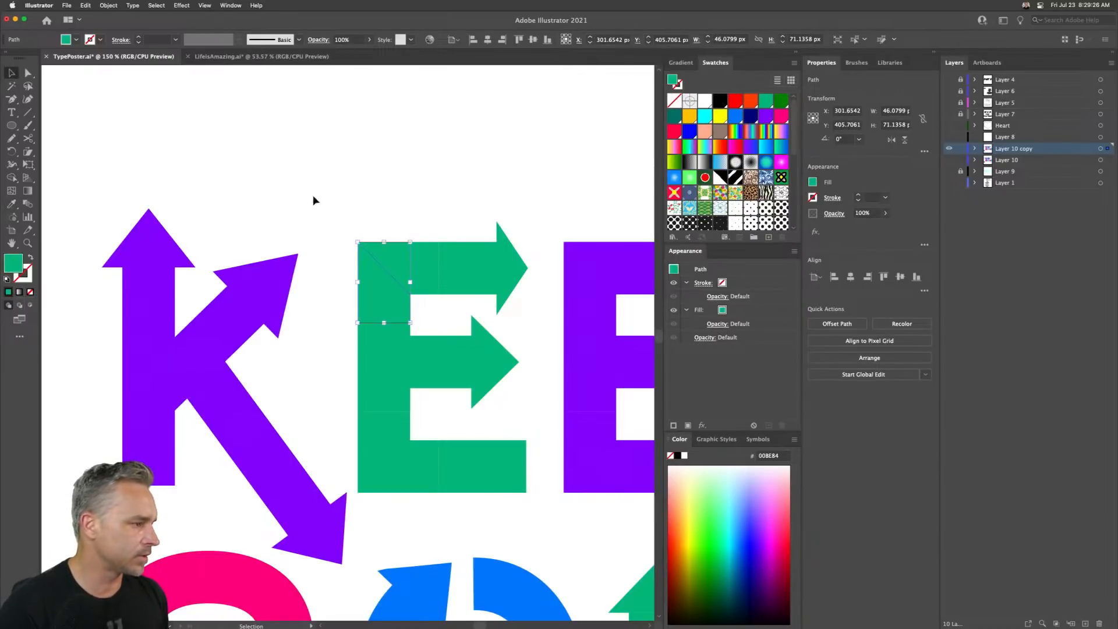
- Release the clipping mask on the E's top bar segment, delete its overflow, and eyedrop the green fill onto its path
{"action": "left_click", "coordinate": [417, 259]}
{"action": "right_click", "coordinate": [417, 259]}
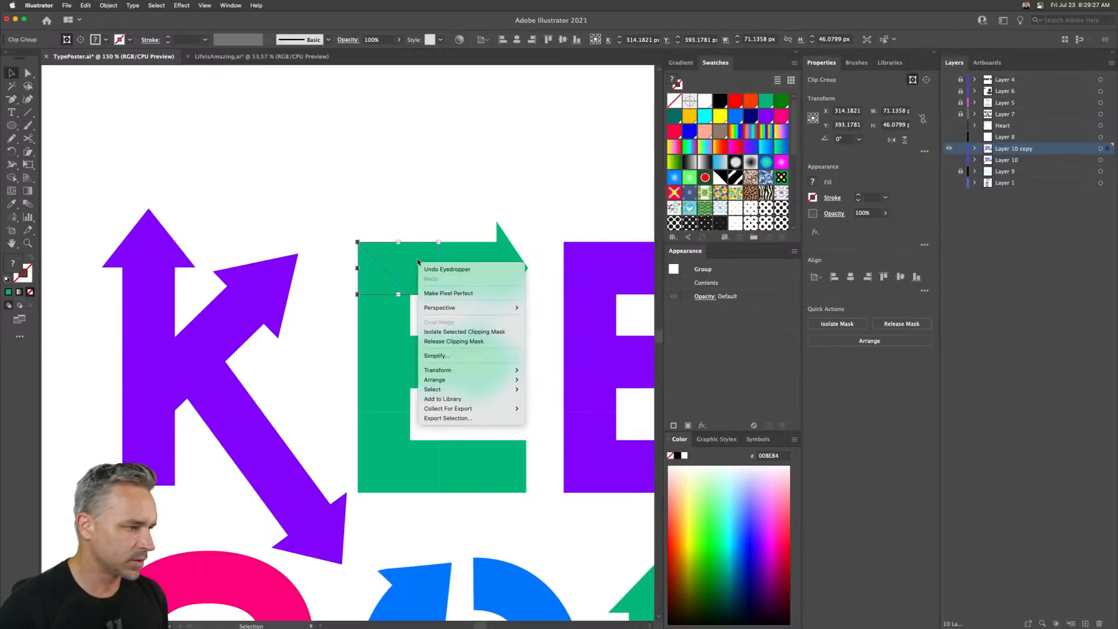
{"action": "left_click", "coordinate": [456, 342]}
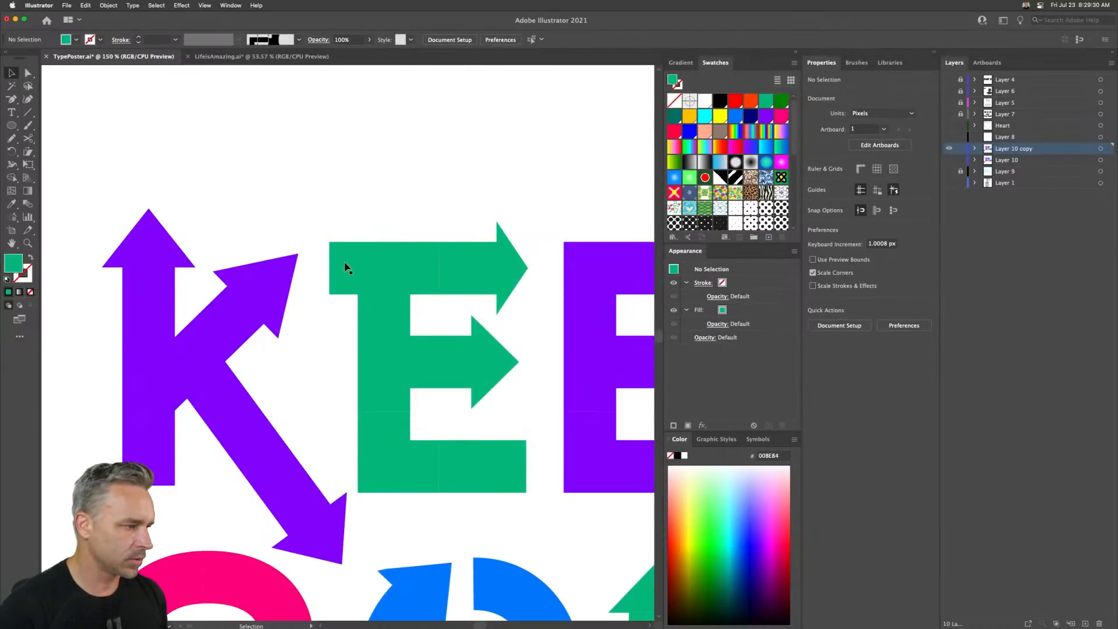
{"action": "key", "text": "Delete"}
{"action": "left_click_drag", "start_coordinate": [408, 216], "coordinate": [414, 271]}
{"action": "key", "text": "i"}
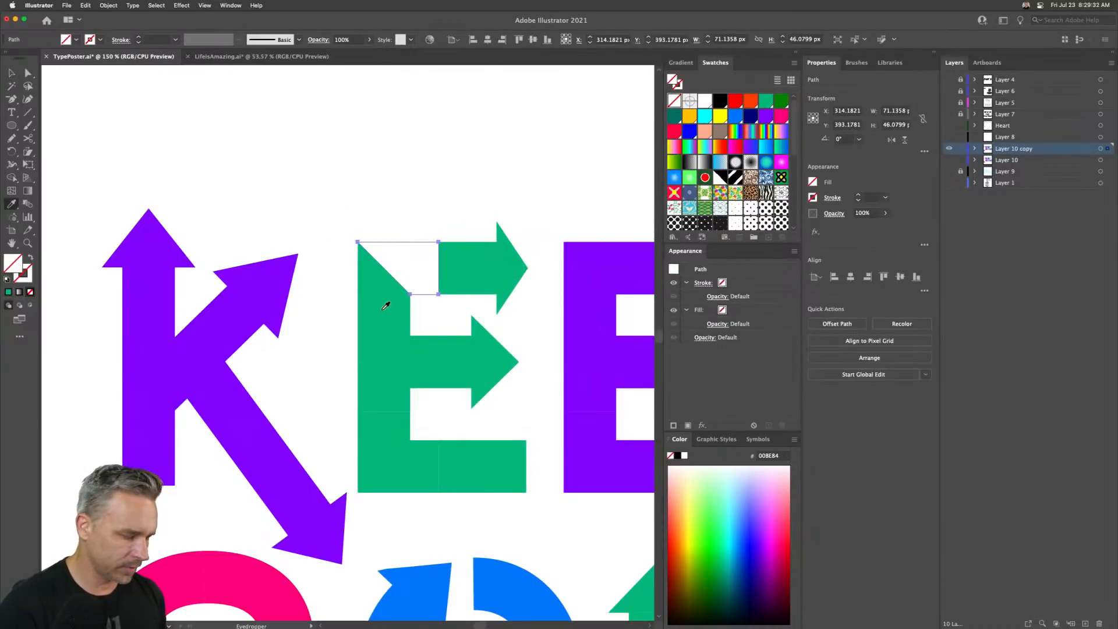
{"action": "left_click", "coordinate": [378, 308]}
{"action": "key", "text": "v"}
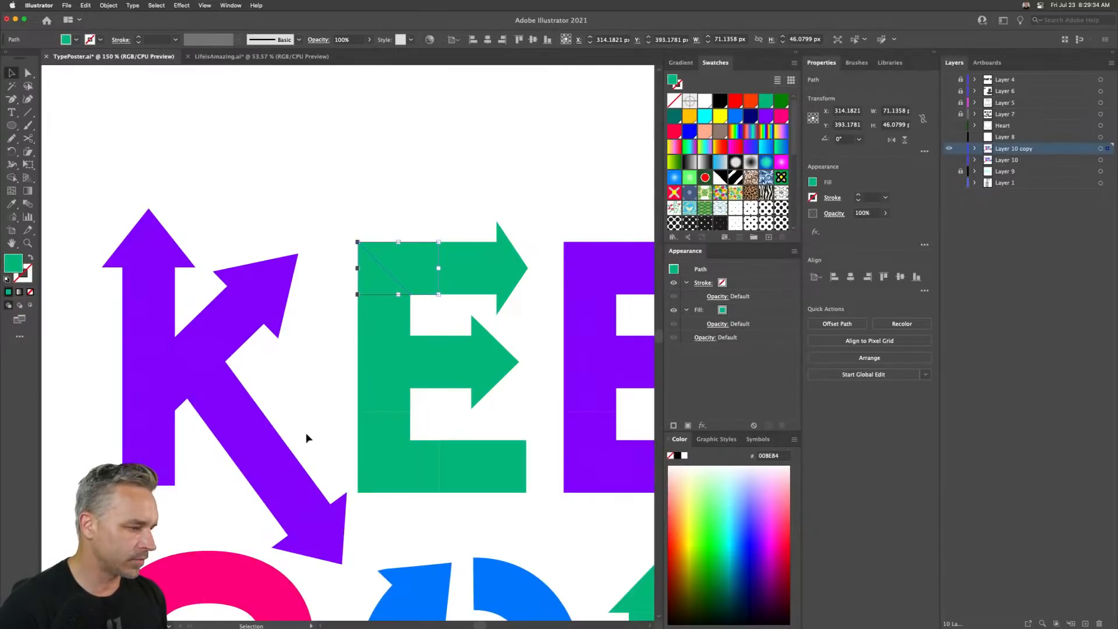
- Release the clipping mask on the E's bottom-left corner, delete the overflowing pieces, and eyedrop green onto its path
{"action": "left_click", "coordinate": [382, 455]}
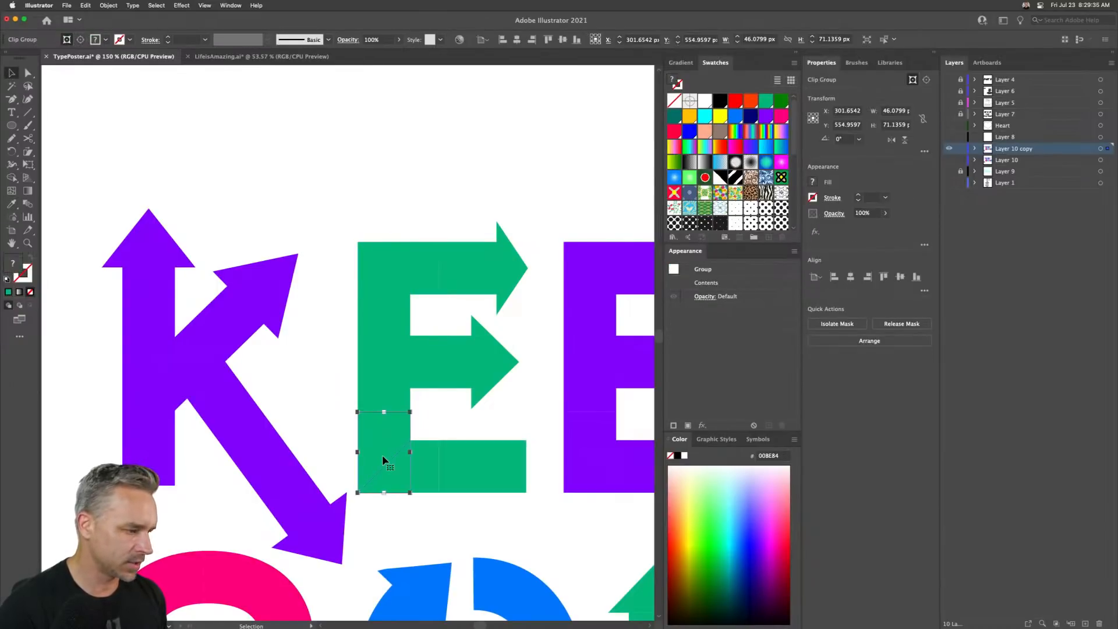
{"action": "right_click", "coordinate": [423, 469]}
{"action": "left_click", "coordinate": [443, 518]}
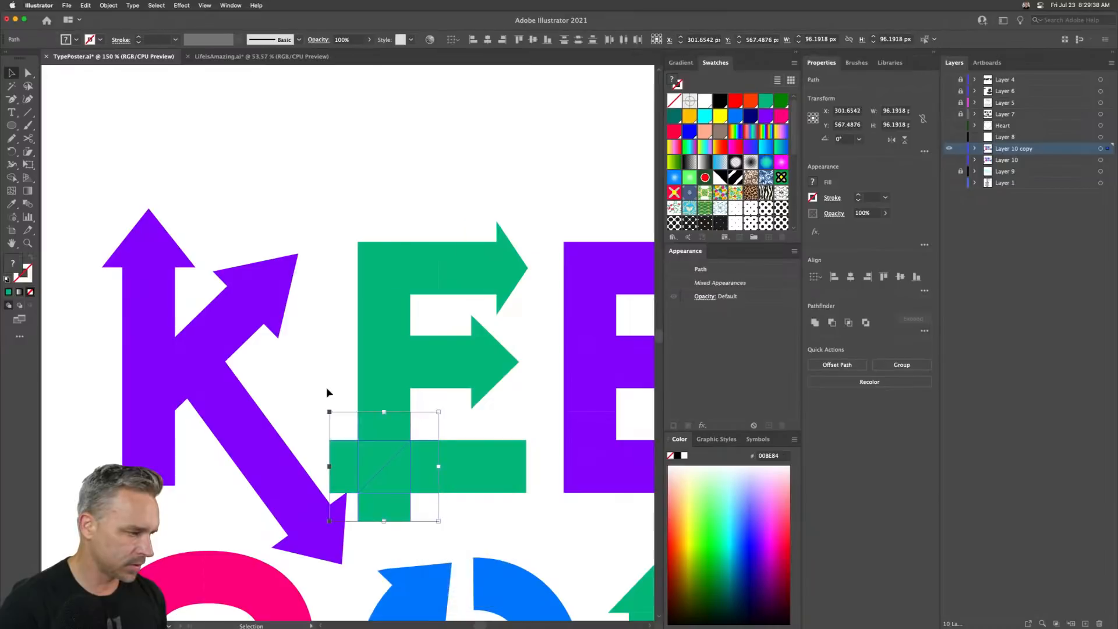
{"action": "left_click", "coordinate": [327, 389]}
{"action": "left_click", "coordinate": [338, 470]}
{"action": "key", "text": "Delete"}
{"action": "left_click", "coordinate": [383, 516]}
{"action": "key", "text": "Delete"}
{"action": "left_click_drag", "start_coordinate": [333, 430], "coordinate": [417, 487]}
{"action": "key", "text": "i"}
{"action": "left_click", "coordinate": [370, 403]}
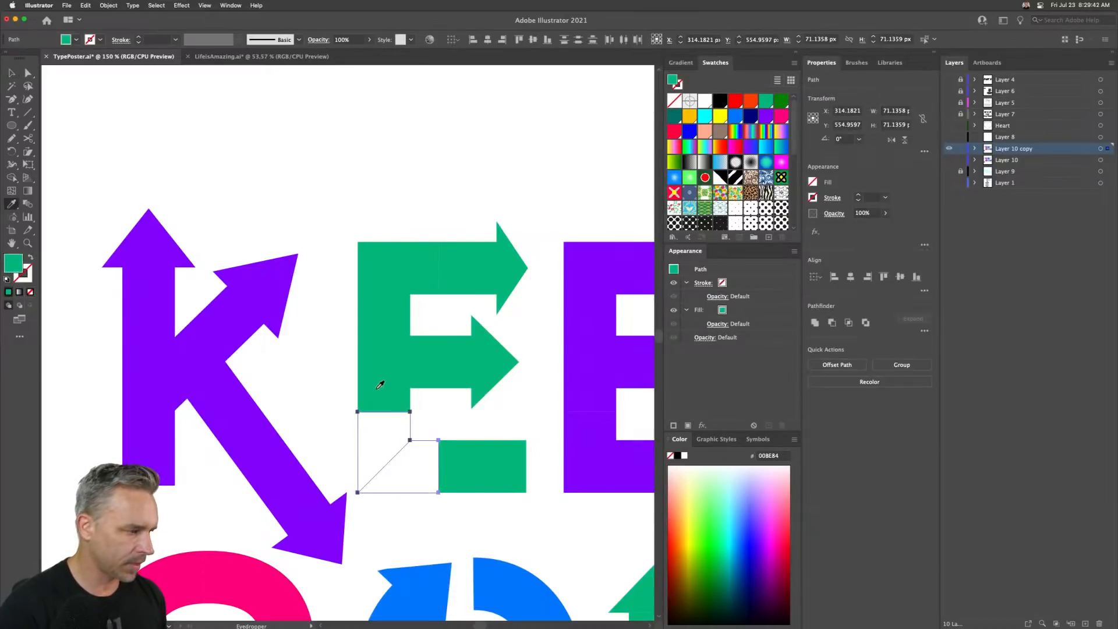
{"action": "key", "text": "v"}
- Select the whole E and unite its pieces with Pathfinder
{"action": "left_click_drag", "start_coordinate": [434, 208], "coordinate": [529, 492]}
{"action": "left_click", "coordinate": [814, 322]}
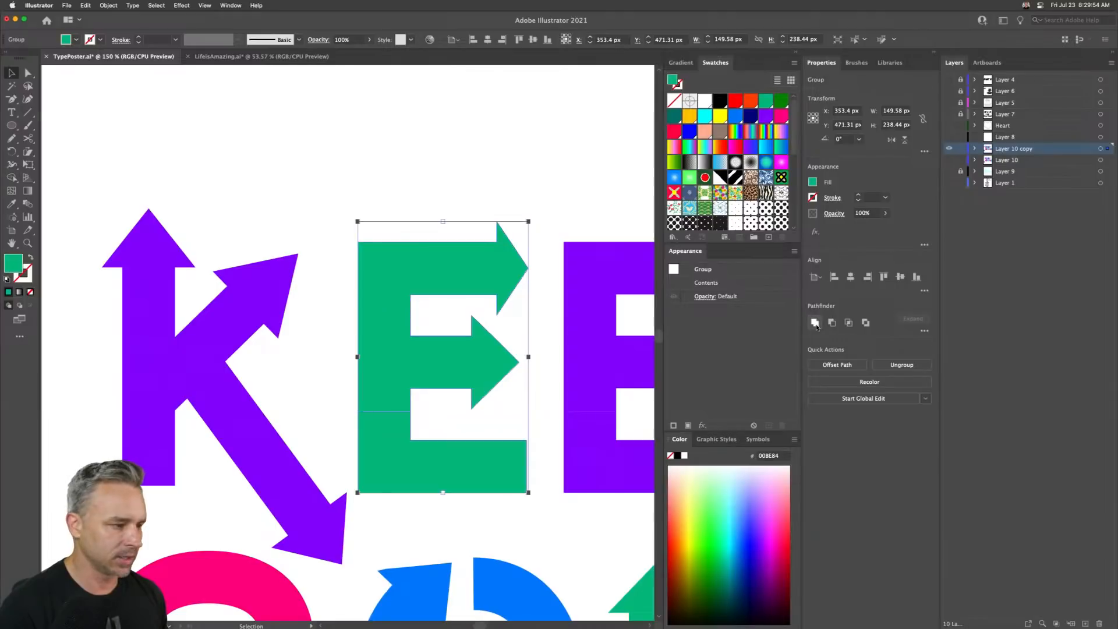
- Select the two anchor points on the E's lower-left seam and nudge them up to close the gap
{"action": "left_click", "coordinate": [28, 72]}
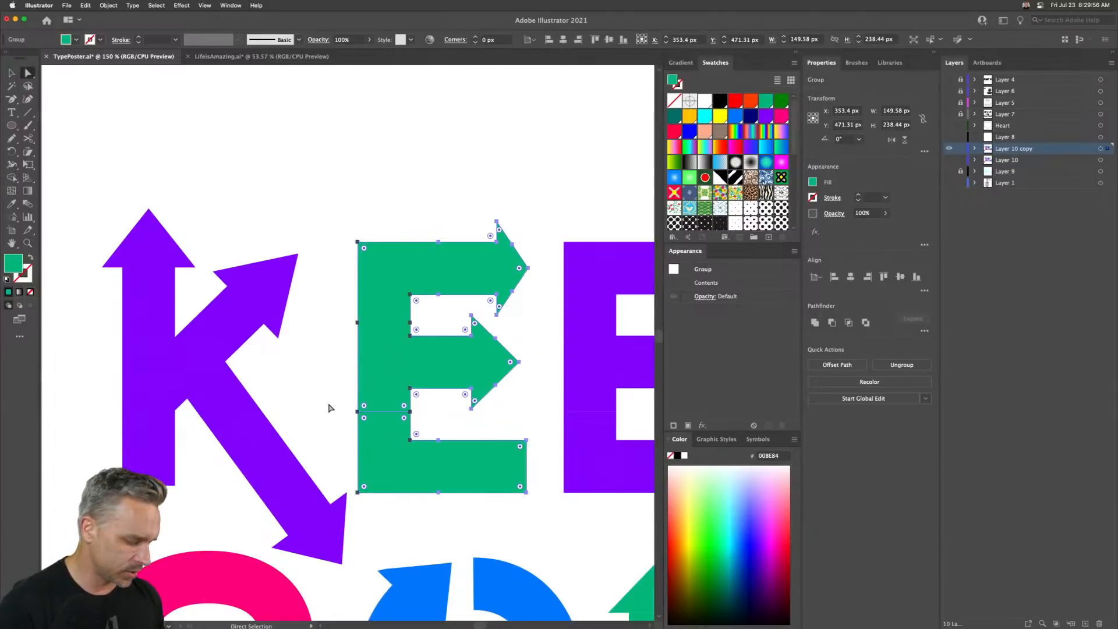
{"action": "key", "text": "super+equal"}
{"action": "scroll", "coordinate": [329, 406], "scroll_direction": "left", "scroll_amount": 5}
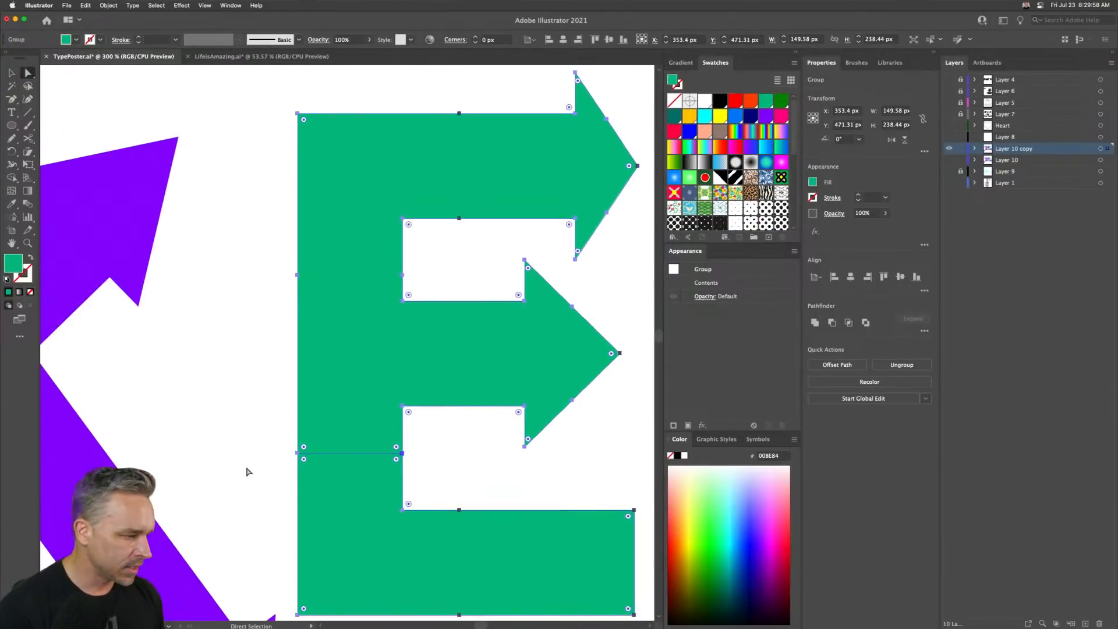
{"action": "left_click", "coordinate": [296, 457]}
{"action": "left_click", "coordinate": [296, 455]}
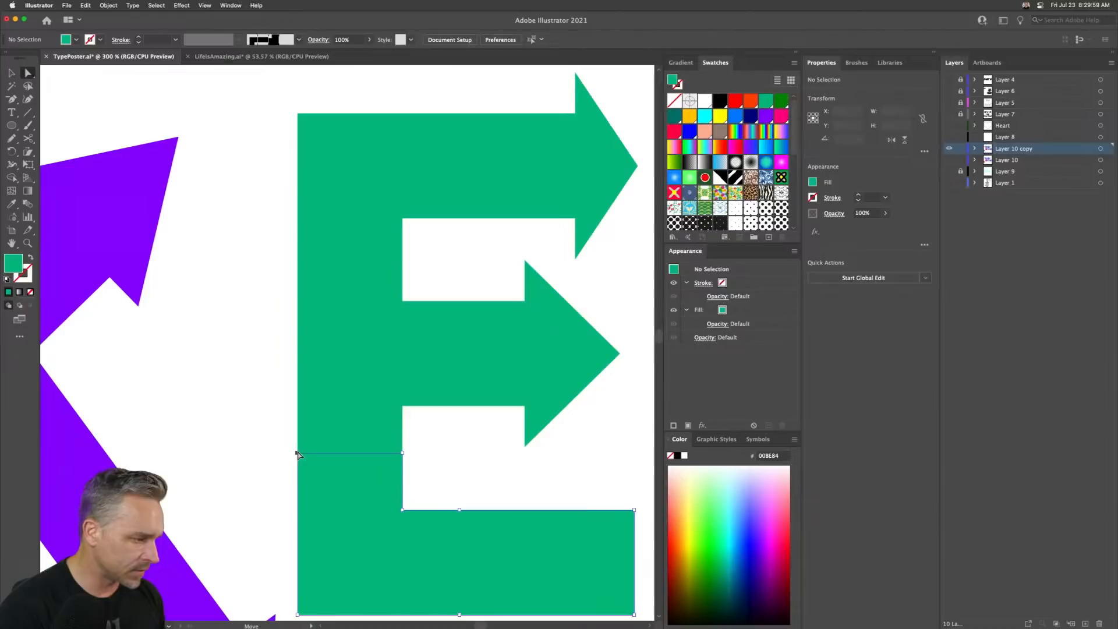
{"action": "left_click", "coordinate": [402, 453], "text": "shift"}
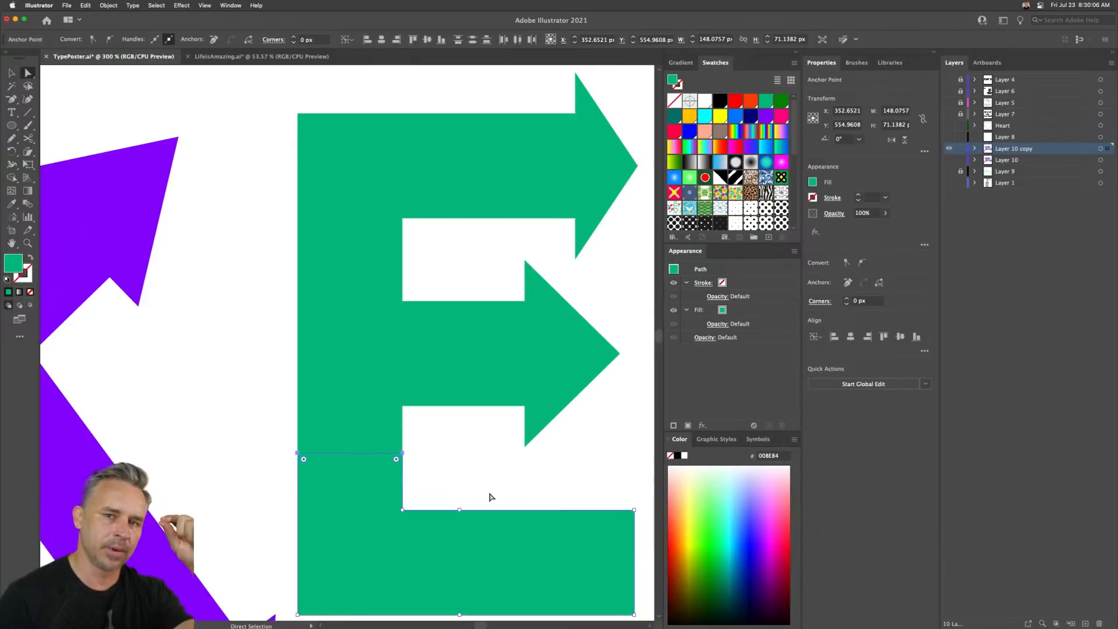
{"action": "key", "text": "Up"}
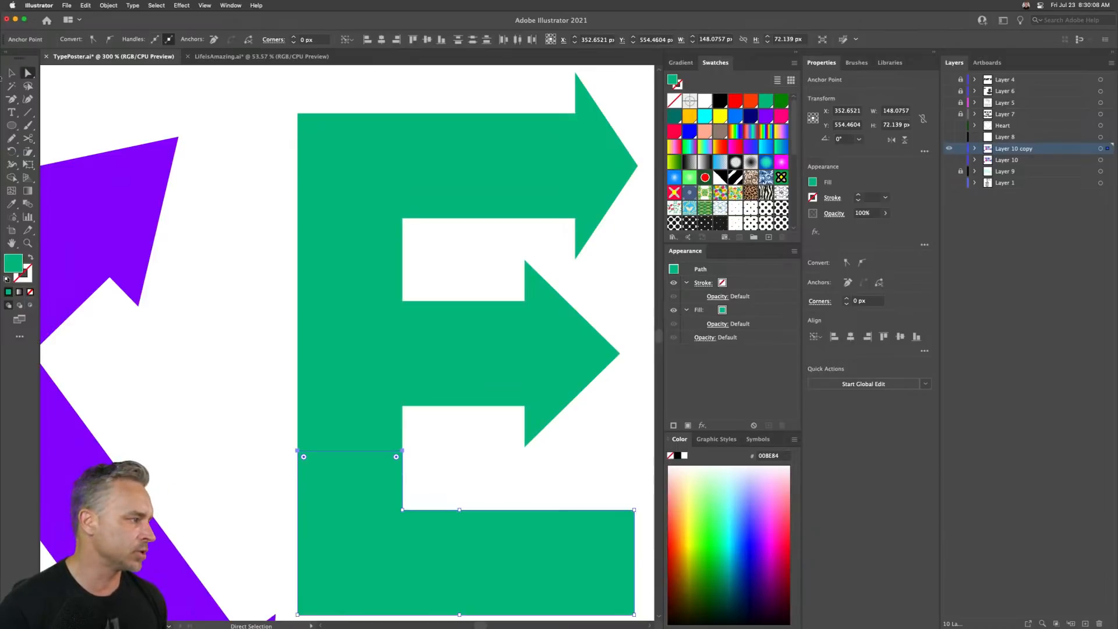
- Reselect the E and unite its pieces into a single shape with Pathfinder
{"action": "left_click", "coordinate": [13, 73]}
{"action": "left_click", "coordinate": [275, 371]}
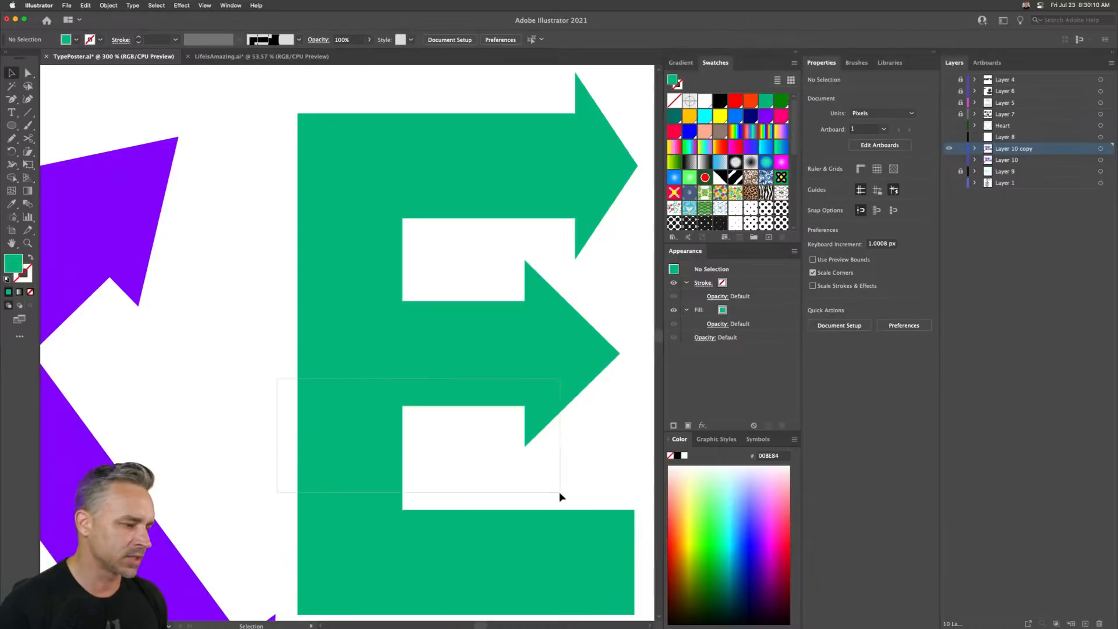
{"action": "left_click", "coordinate": [548, 502]}
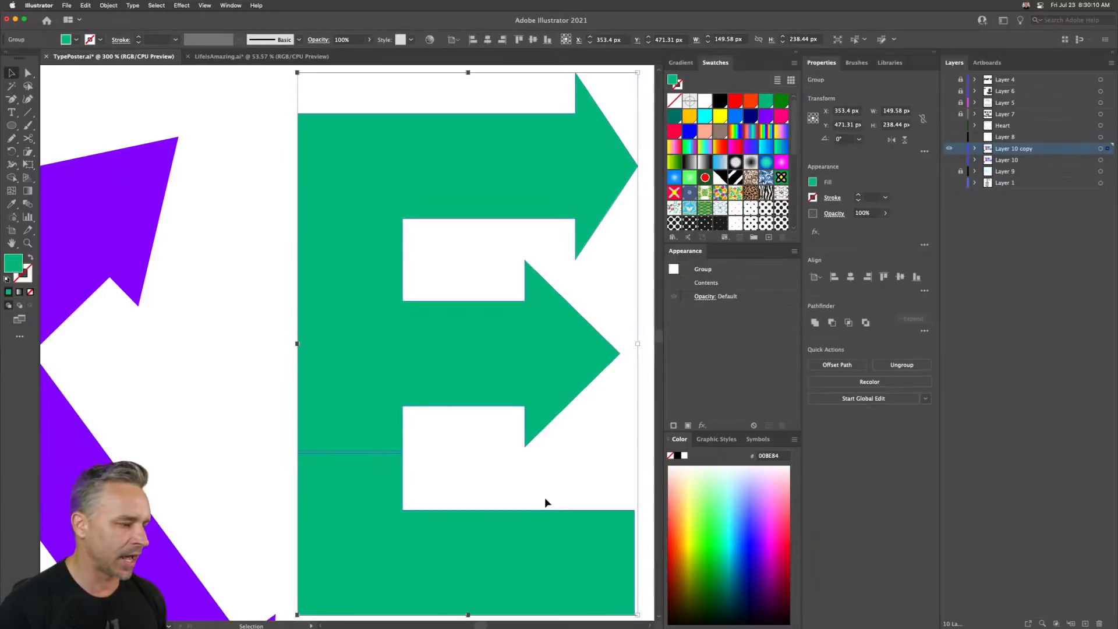
{"action": "left_click", "coordinate": [814, 323]}
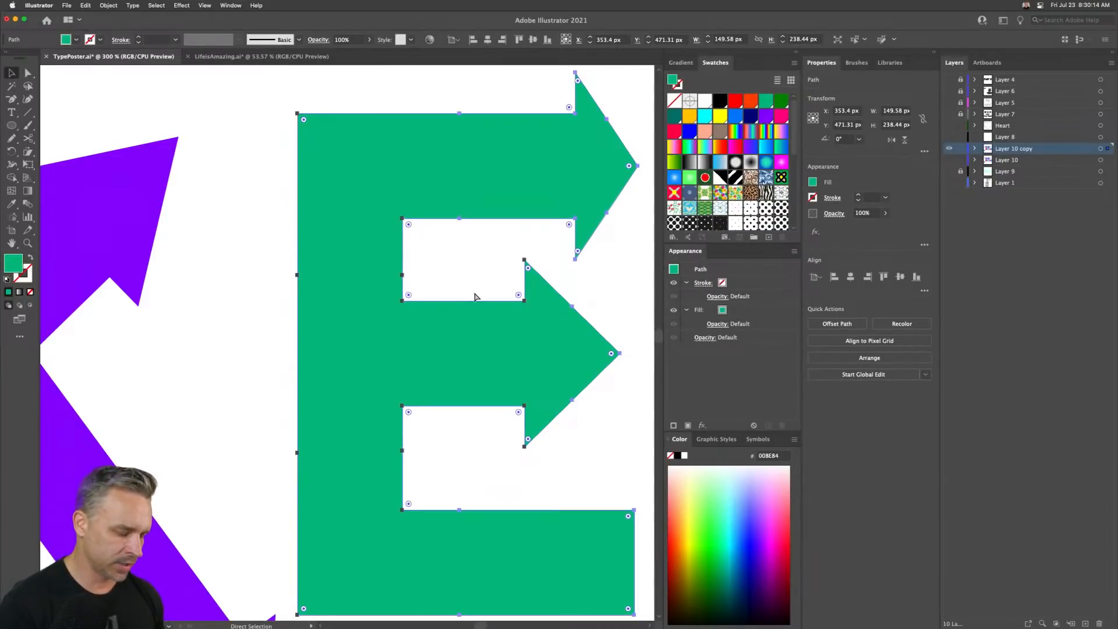
{"action": "key", "text": "super+0"}
{"action": "left_click", "coordinate": [200, 130]}
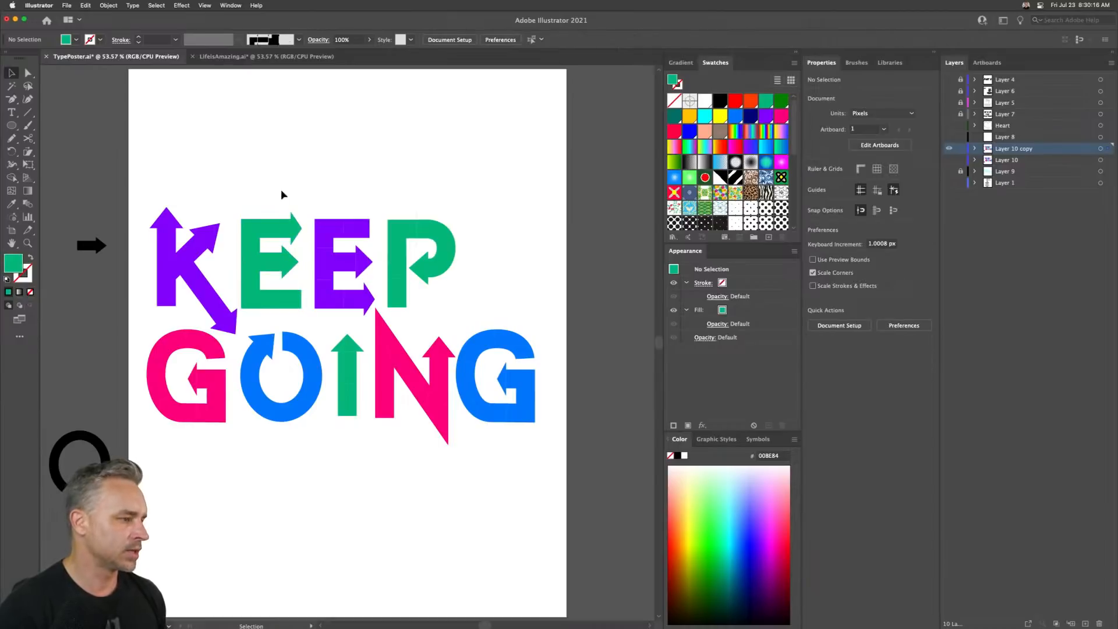
- Delete the second E and replace it with a duplicate of the first E moved into its place
{"action": "left_click", "coordinate": [352, 278]}
{"action": "key", "text": "Delete"}
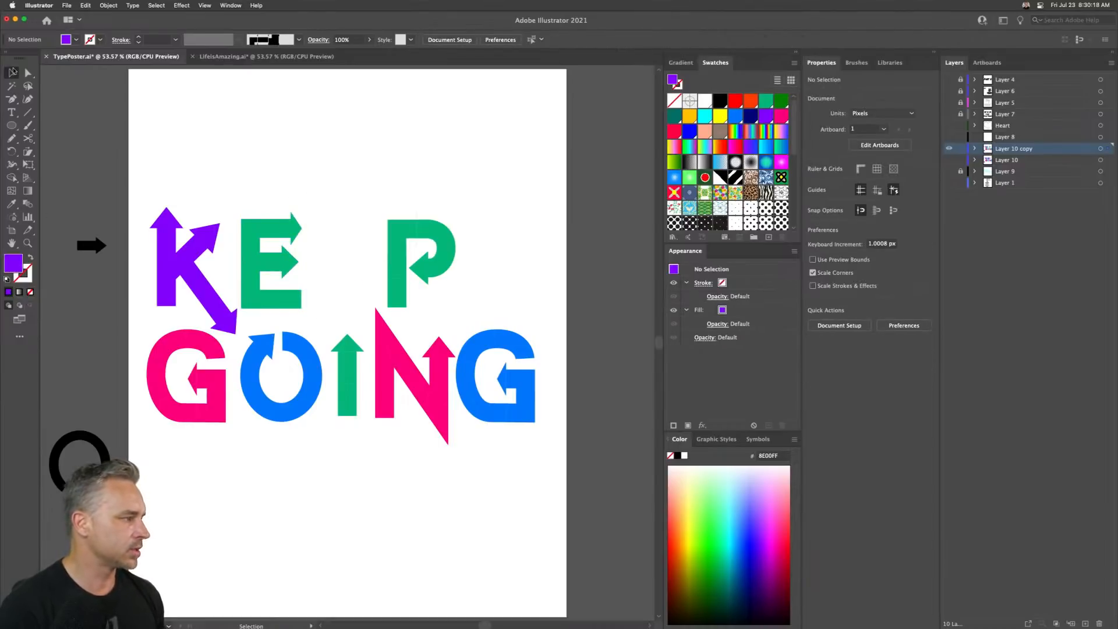
{"action": "left_click_drag", "start_coordinate": [256, 183], "coordinate": [303, 227]}
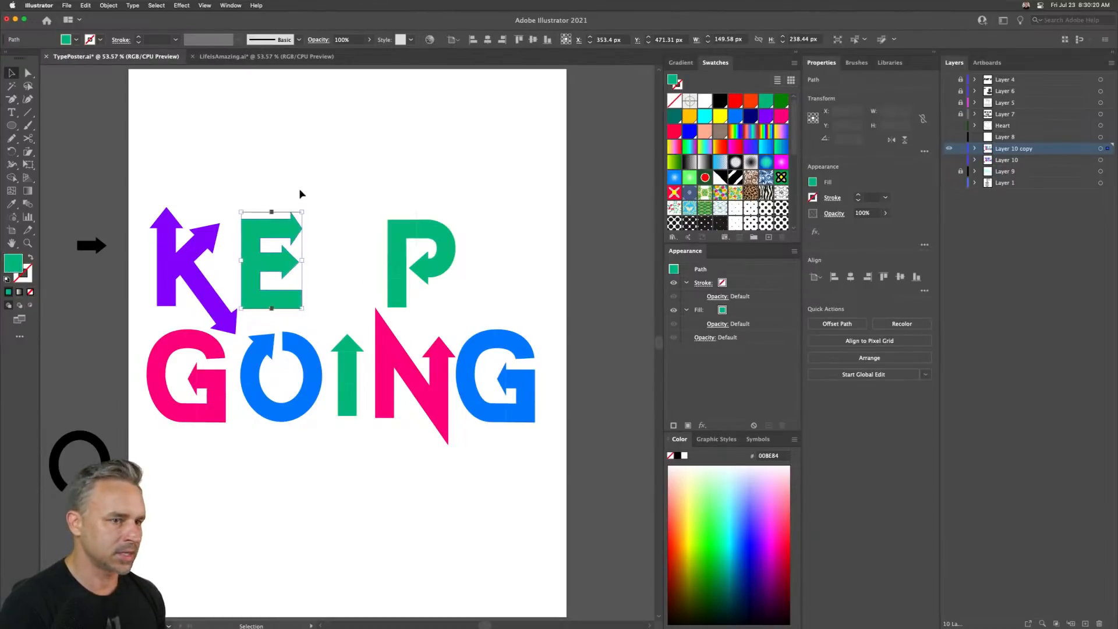
{"action": "left_click_drag", "start_coordinate": [247, 278], "coordinate": [318, 285]}
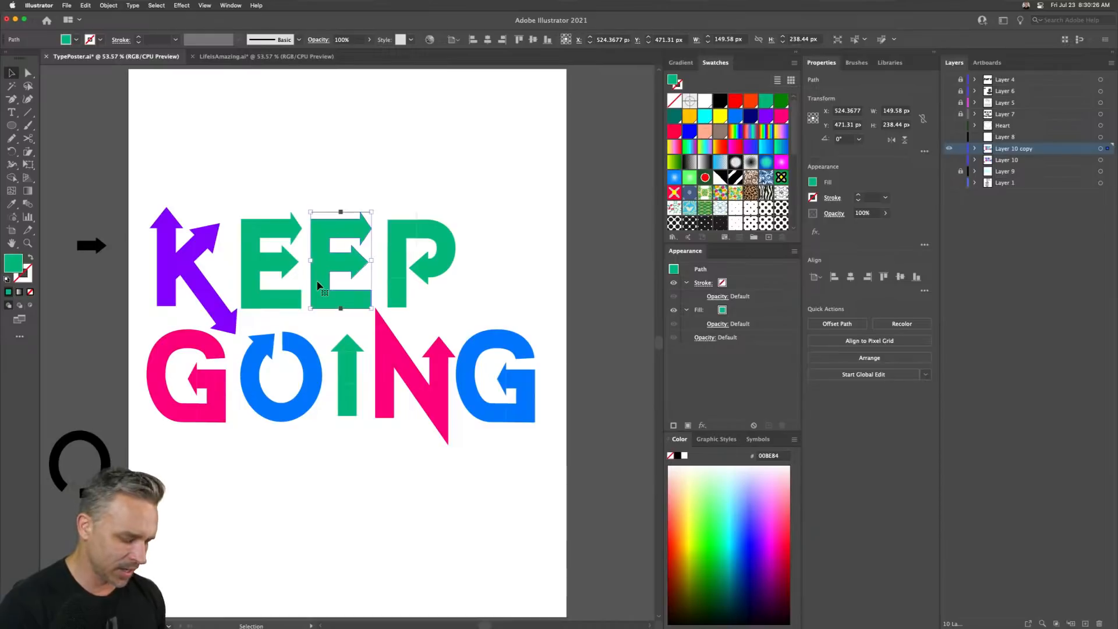
- Eyedrop the blue of the O onto the new E and deselect
{"action": "key", "text": "i"}
{"action": "left_click", "coordinate": [301, 342]}
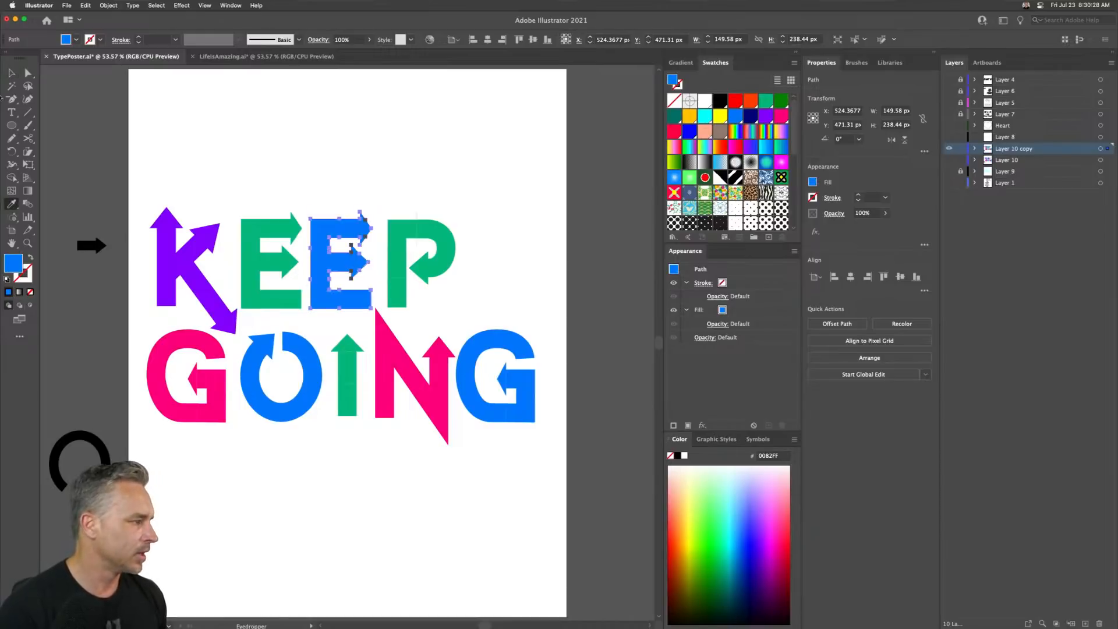
{"action": "key", "text": "v"}
{"action": "left_click", "coordinate": [392, 221]}
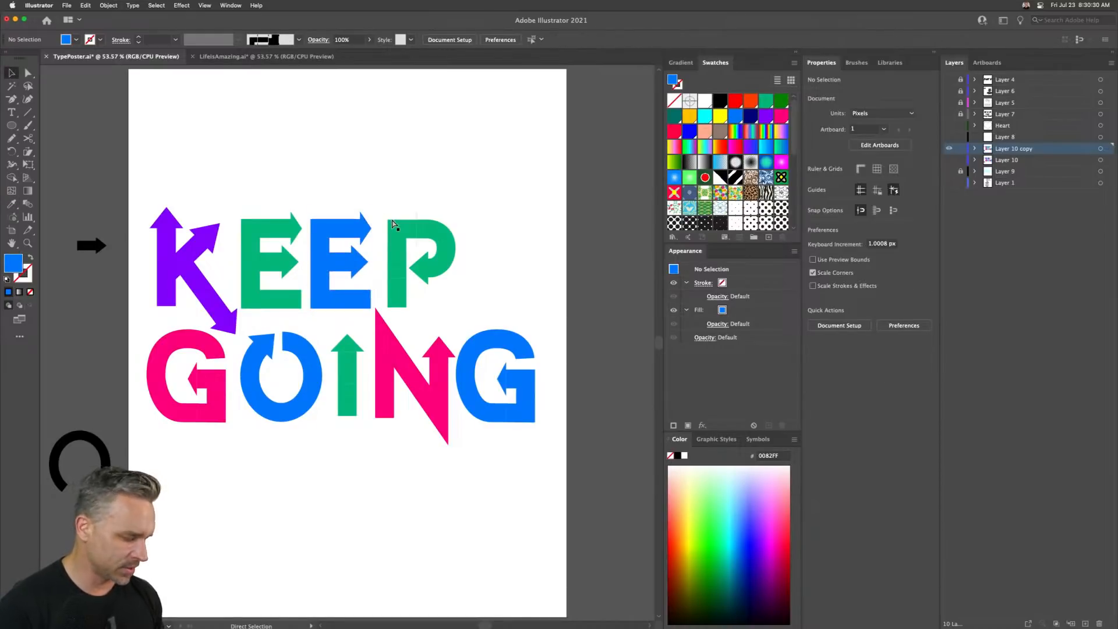
- Zoom in on the P and ungroup its pieces twice
{"action": "key", "text": "ctrl+equal"}
{"action": "key", "text": "ctrl+equal"}
{"action": "key", "text": "ctrl+equal"}
{"action": "left_click_drag", "start_coordinate": [404, 257], "coordinate": [272, 507]}
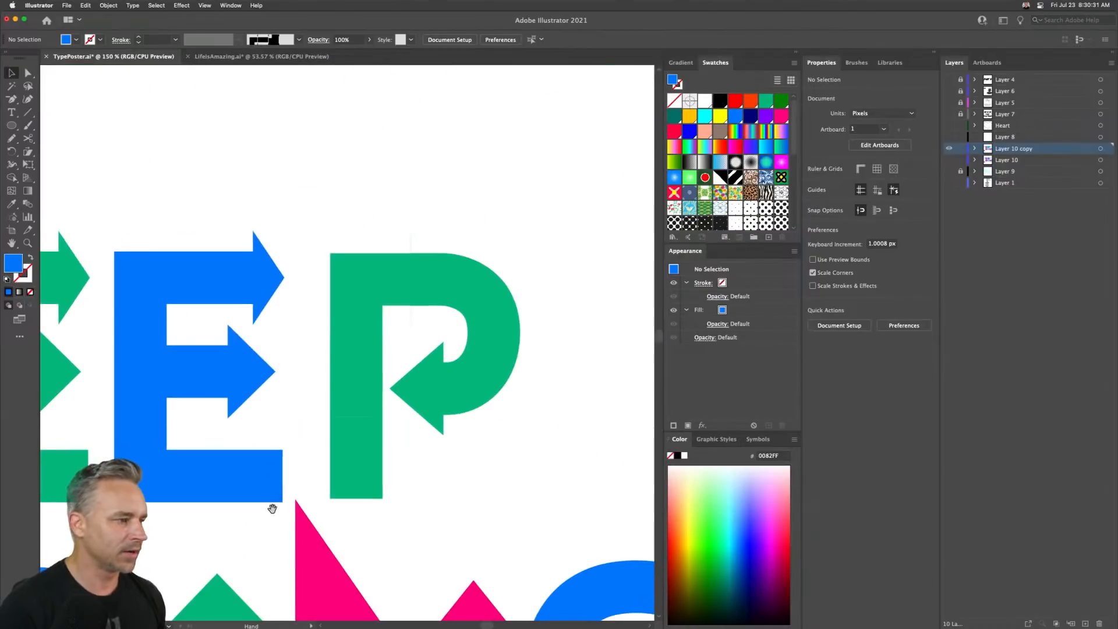
{"action": "left_click", "coordinate": [373, 282]}
{"action": "right_click", "coordinate": [374, 280]}
{"action": "left_click", "coordinate": [417, 360]}
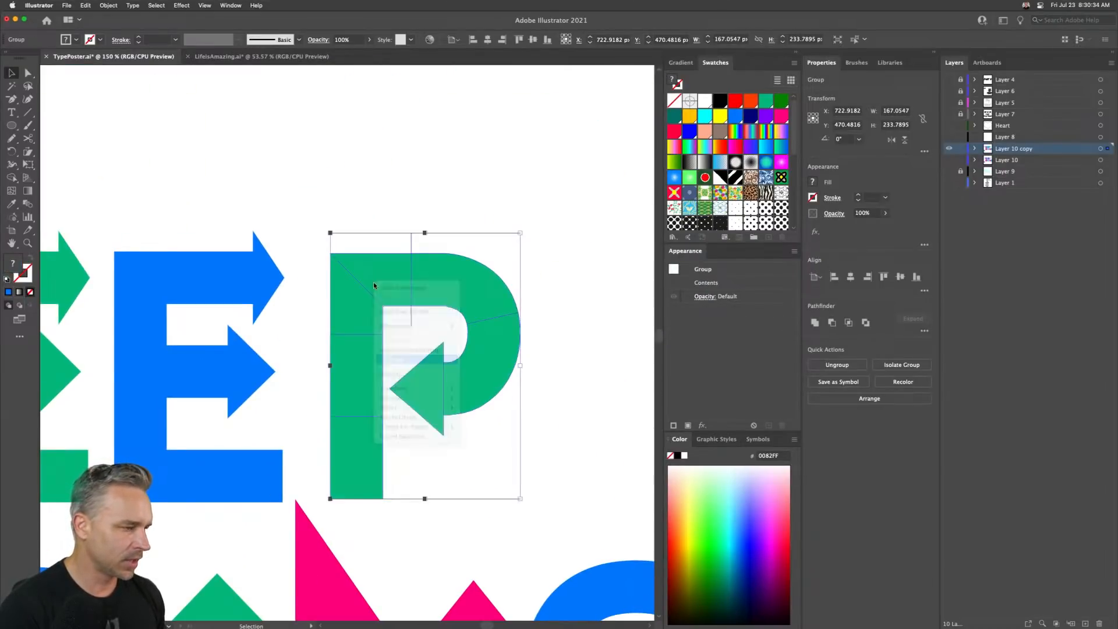
{"action": "right_click", "coordinate": [379, 271]}
{"action": "left_click", "coordinate": [397, 356]}
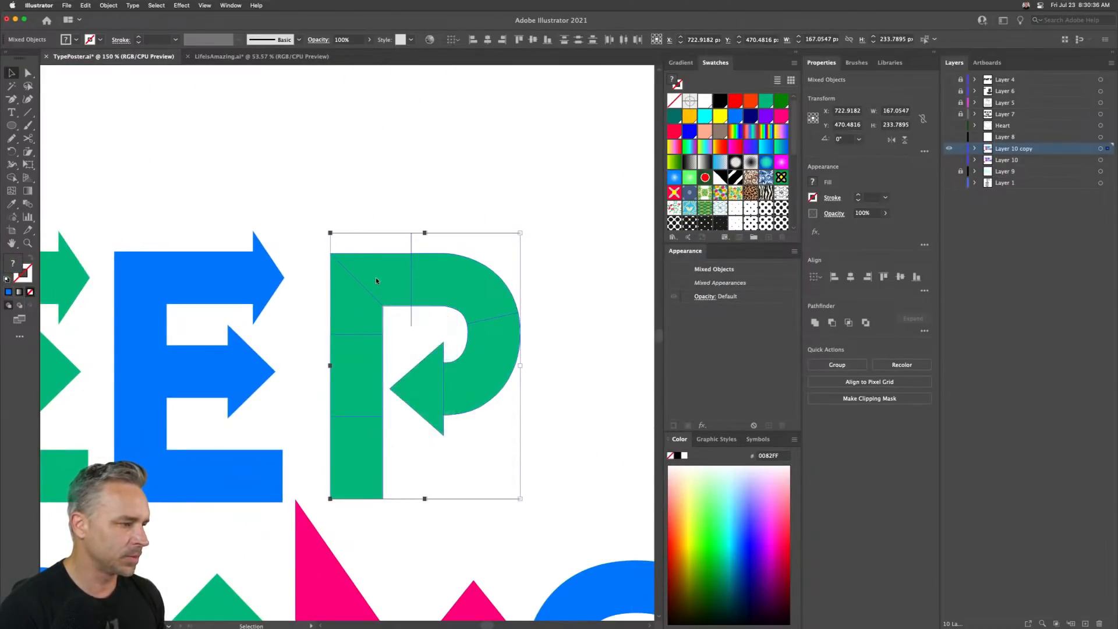
{"action": "right_click", "coordinate": [376, 278]}
{"action": "left_click", "coordinate": [420, 365]}
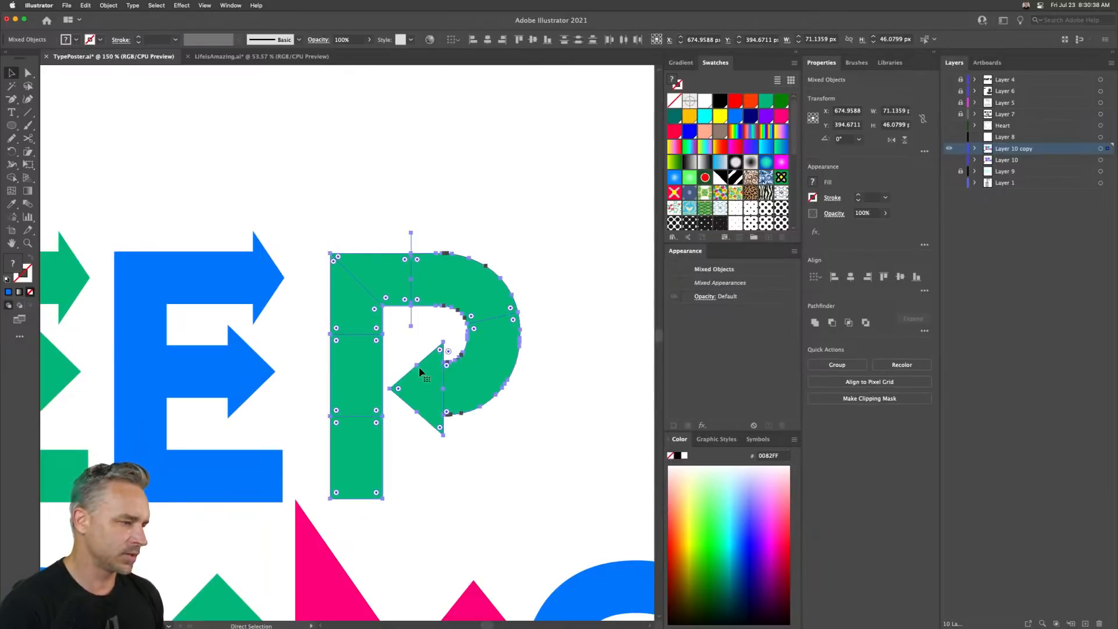
- Release the clipping mask on the P's top-left corner and delete the two overflowing pieces
{"action": "left_click", "coordinate": [414, 217]}
{"action": "left_click", "coordinate": [360, 279]}
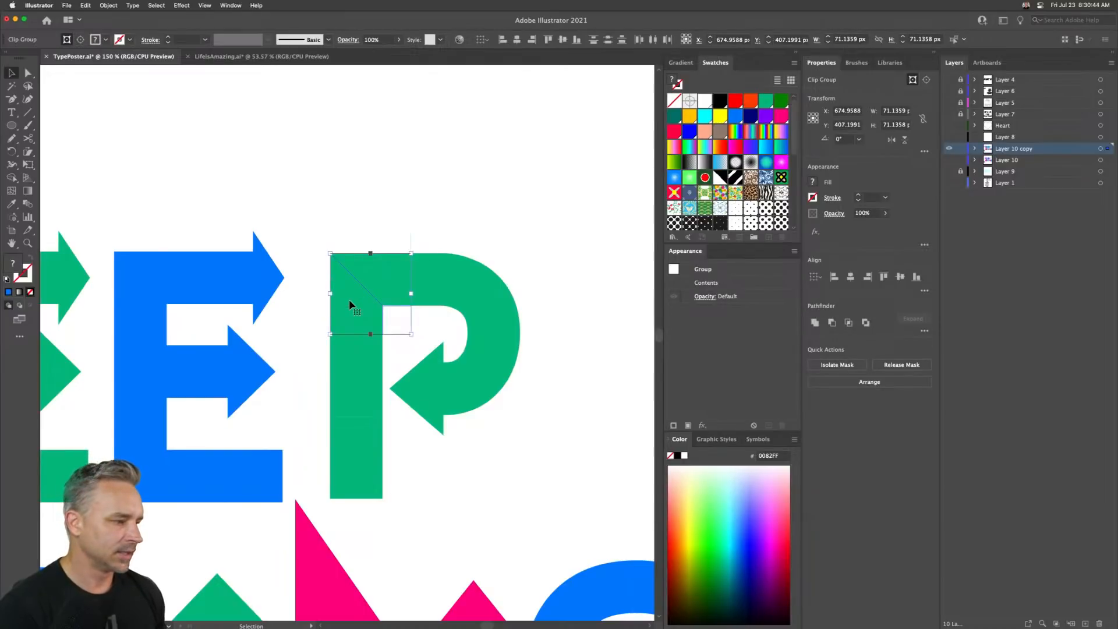
{"action": "right_click", "coordinate": [348, 302]}
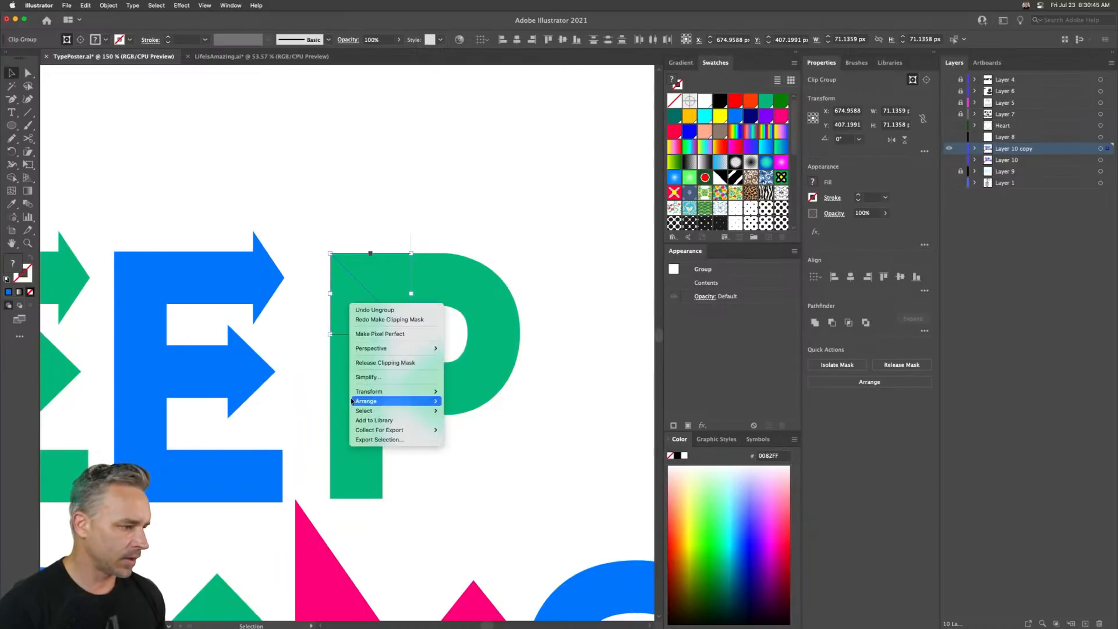
{"action": "left_click", "coordinate": [373, 363]}
{"action": "left_click", "coordinate": [328, 165]}
{"action": "left_click", "coordinate": [337, 236]}
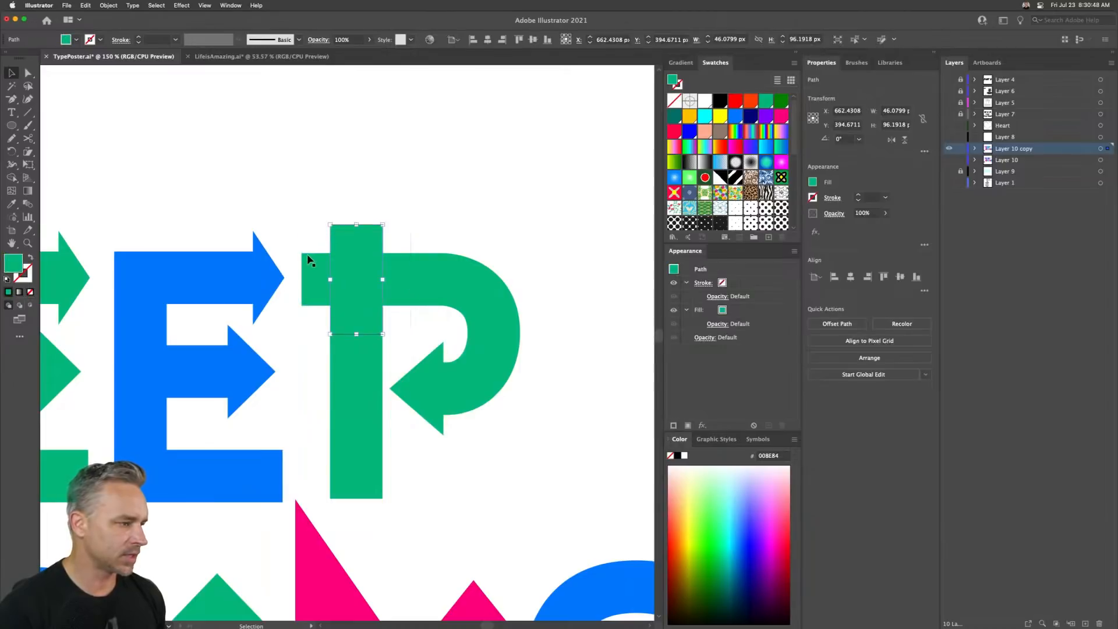
{"action": "key", "text": "Delete"}
{"action": "left_click", "coordinate": [311, 267]}
{"action": "key", "text": "Delete"}
- Select all pieces of the P and apply the green swatch
{"action": "left_click_drag", "start_coordinate": [343, 235], "coordinate": [518, 452]}
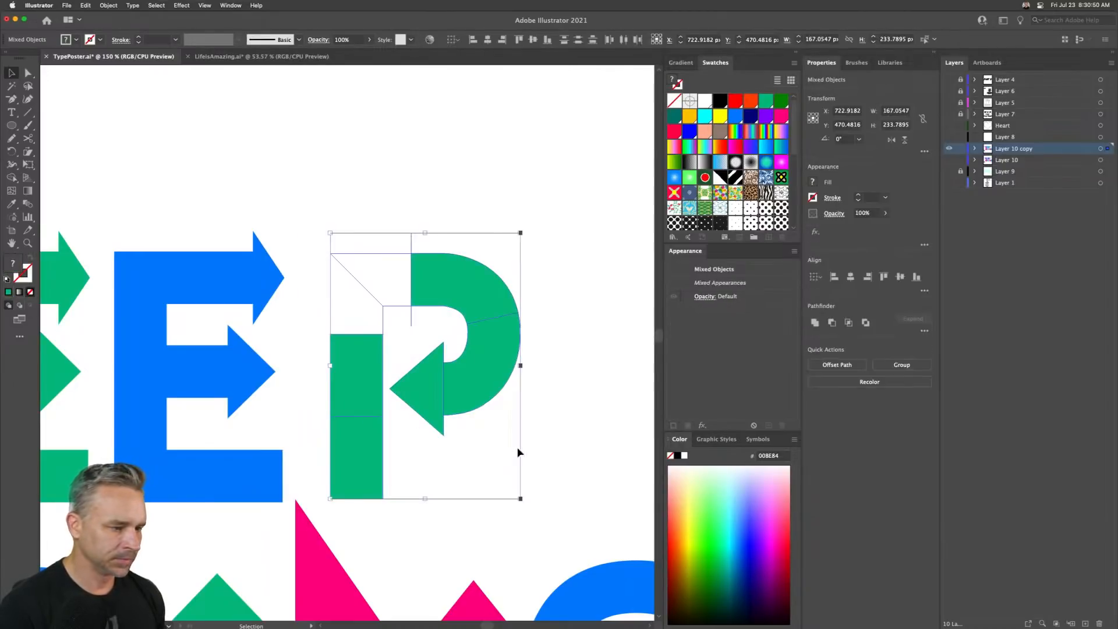
{"action": "left_click", "coordinate": [765, 101]}
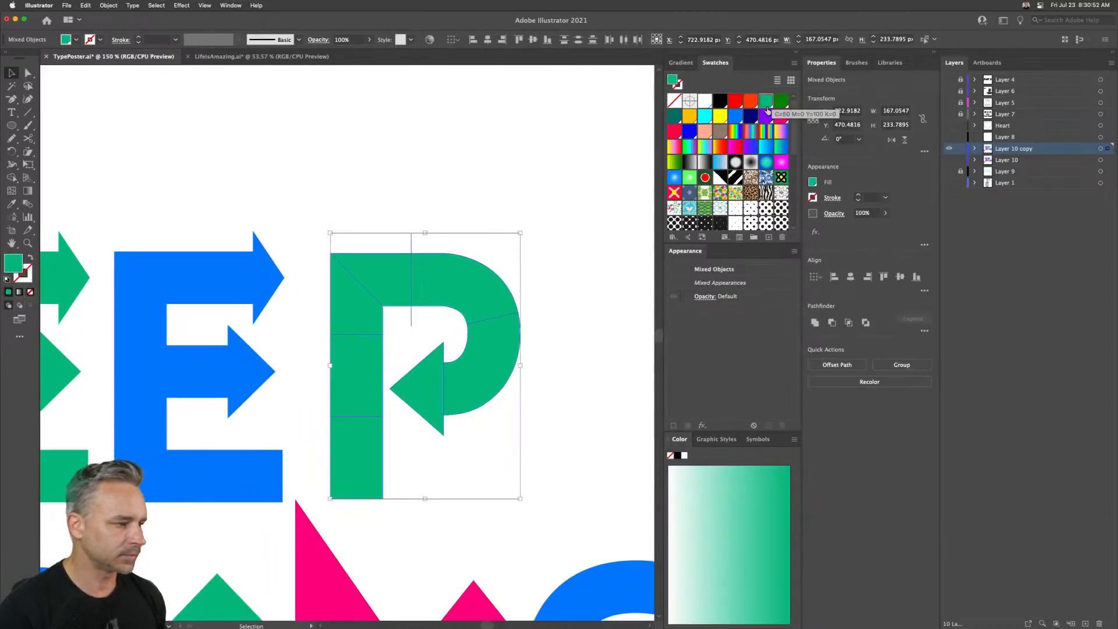
{"action": "left_click", "coordinate": [449, 227]}
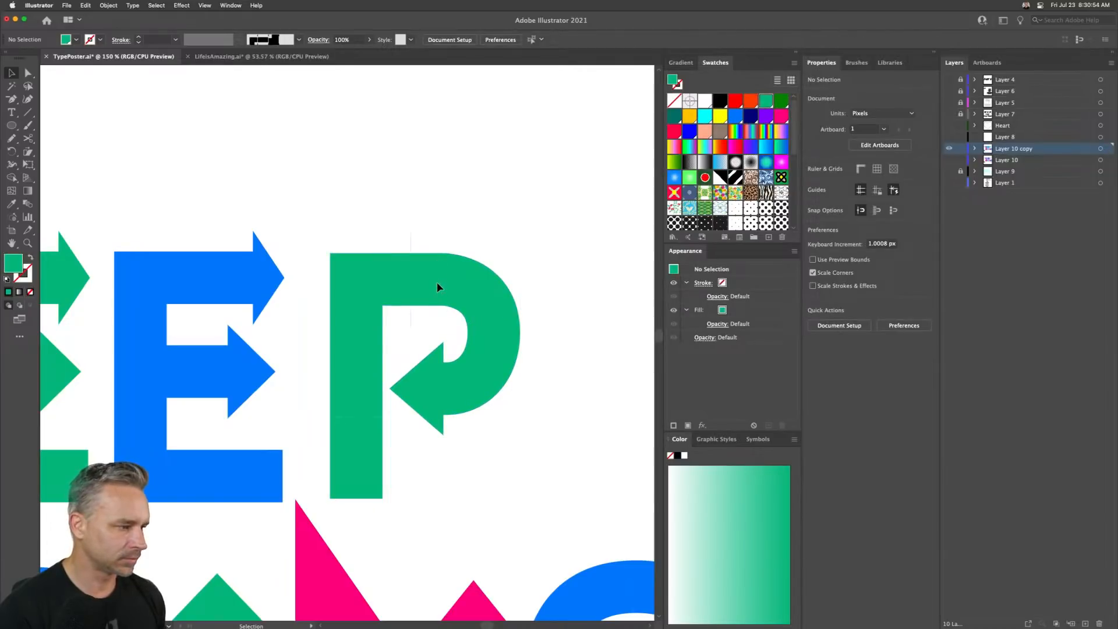
- Select the whole P and unite its pieces into a single shape with Pathfinder
{"action": "left_click", "coordinate": [438, 282]}
{"action": "right_click", "coordinate": [437, 281]}
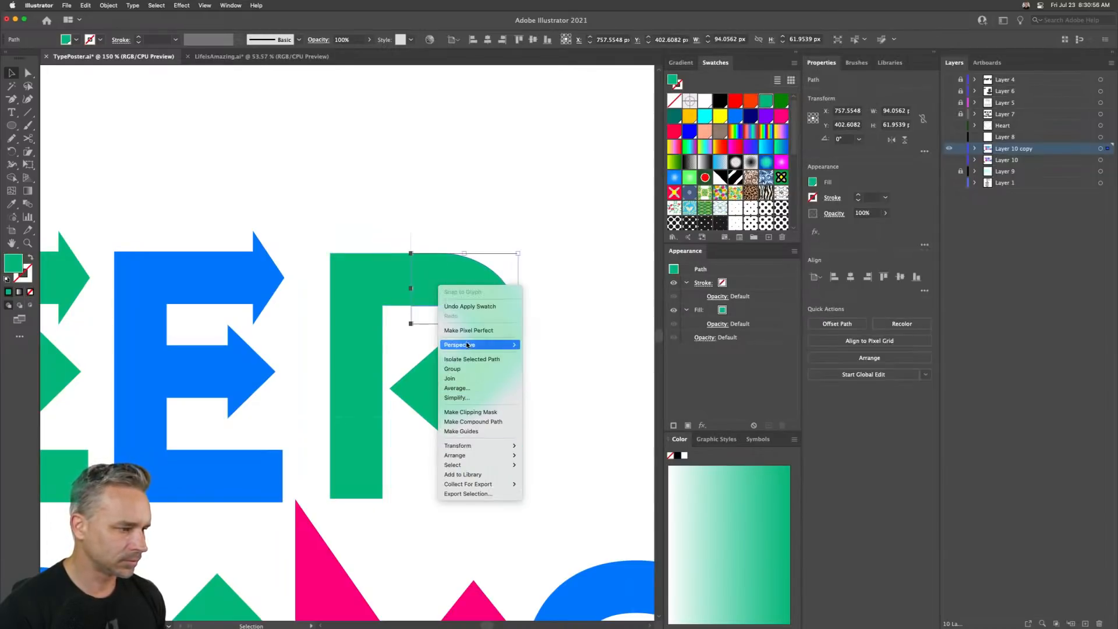
{"action": "left_click", "coordinate": [477, 199]}
{"action": "left_click_drag", "start_coordinate": [332, 220], "coordinate": [523, 492]}
{"action": "left_click", "coordinate": [815, 322]}
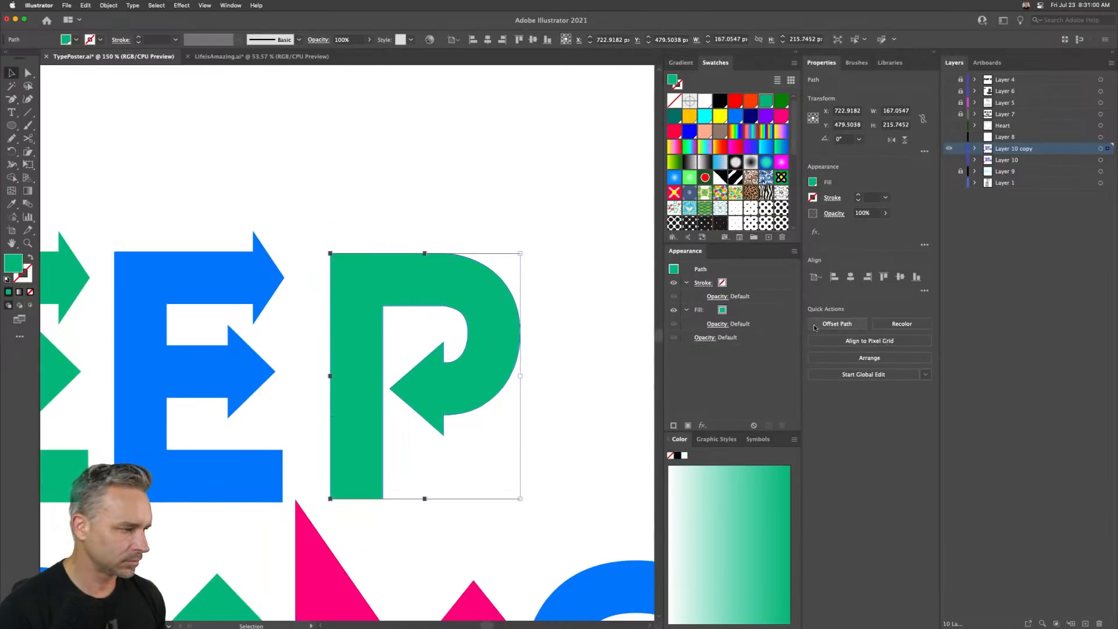
- Zoom in to inspect the G and O letters, then fit the artboard back in view
{"action": "key", "text": "super+0"}
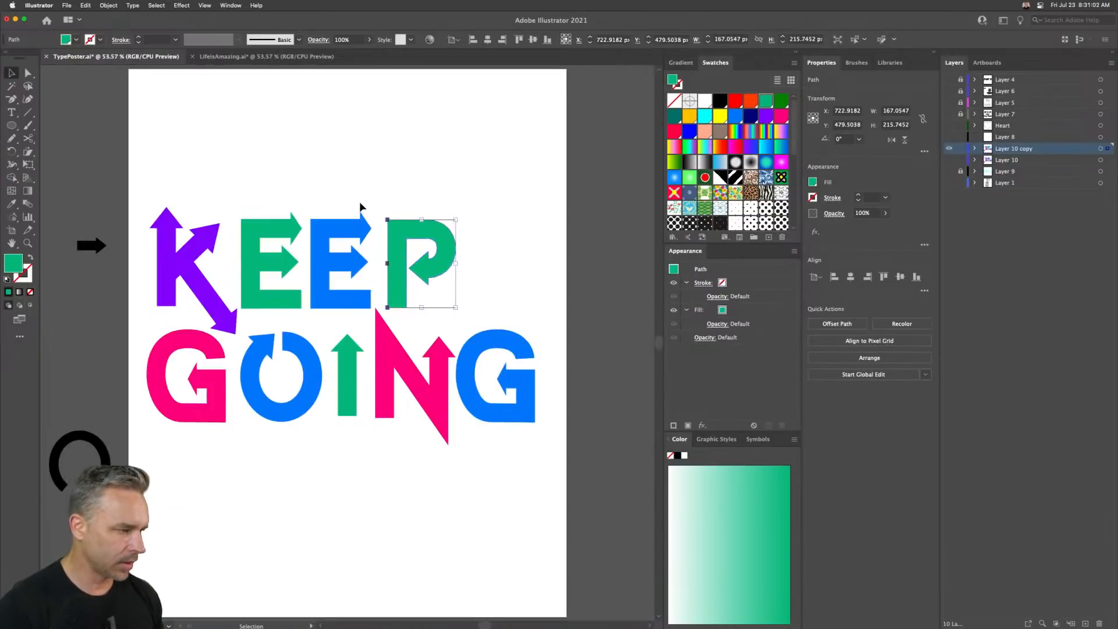
{"action": "left_click", "coordinate": [27, 243]}
{"action": "left_click_drag", "start_coordinate": [147, 328], "coordinate": [344, 477]}
{"action": "left_click", "coordinate": [12, 75]}
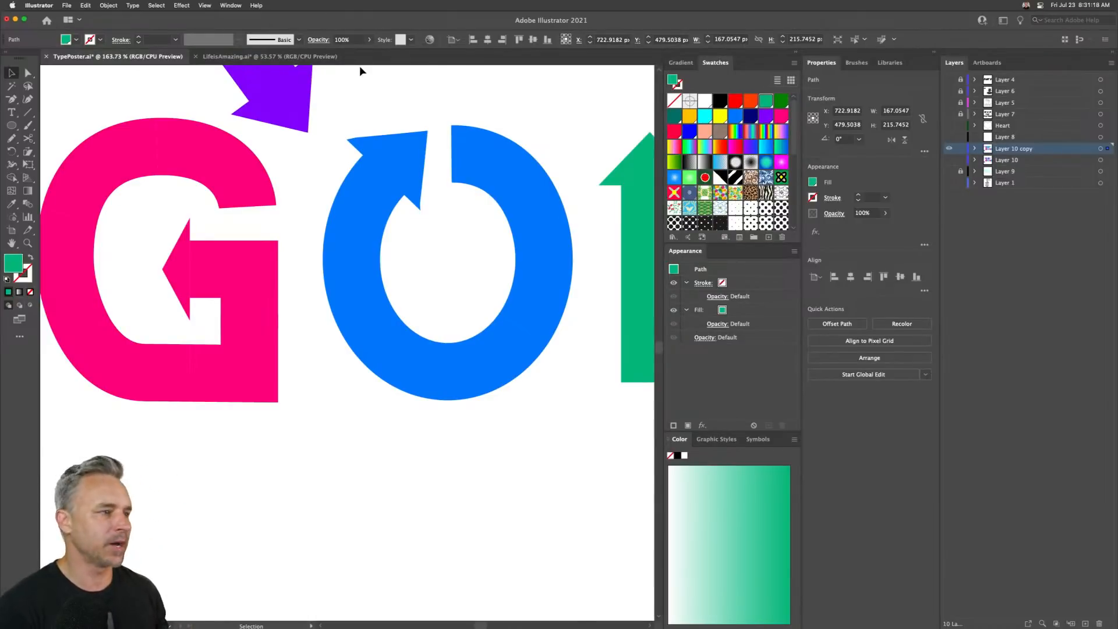
{"action": "scroll", "coordinate": [350, 2], "scroll_direction": "down", "scroll_amount": 3}
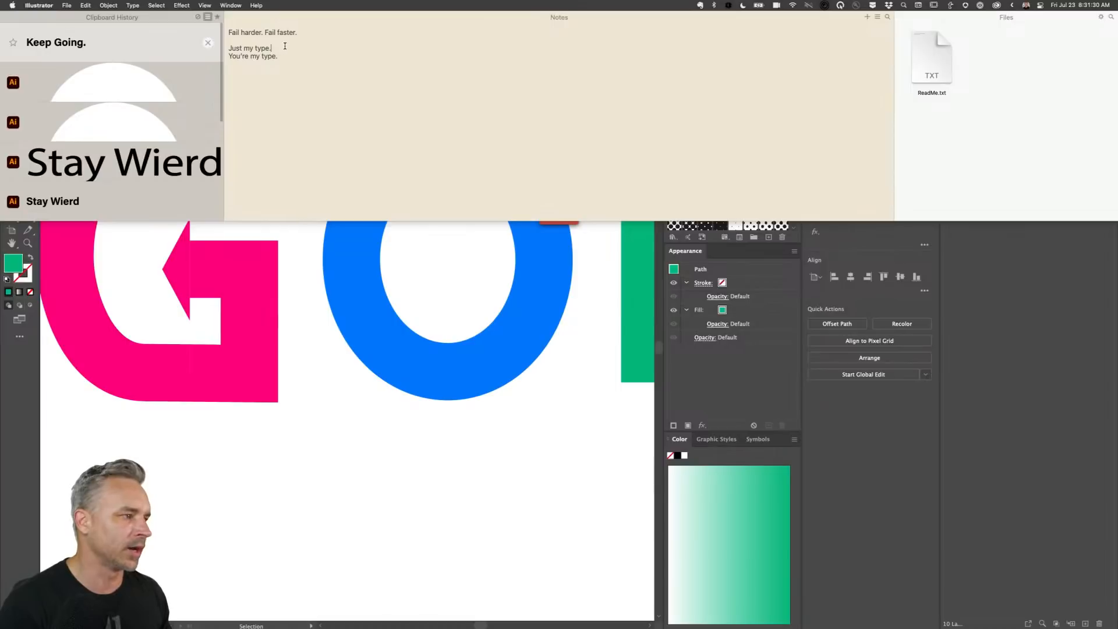
{"action": "left_click", "coordinate": [295, 196]}
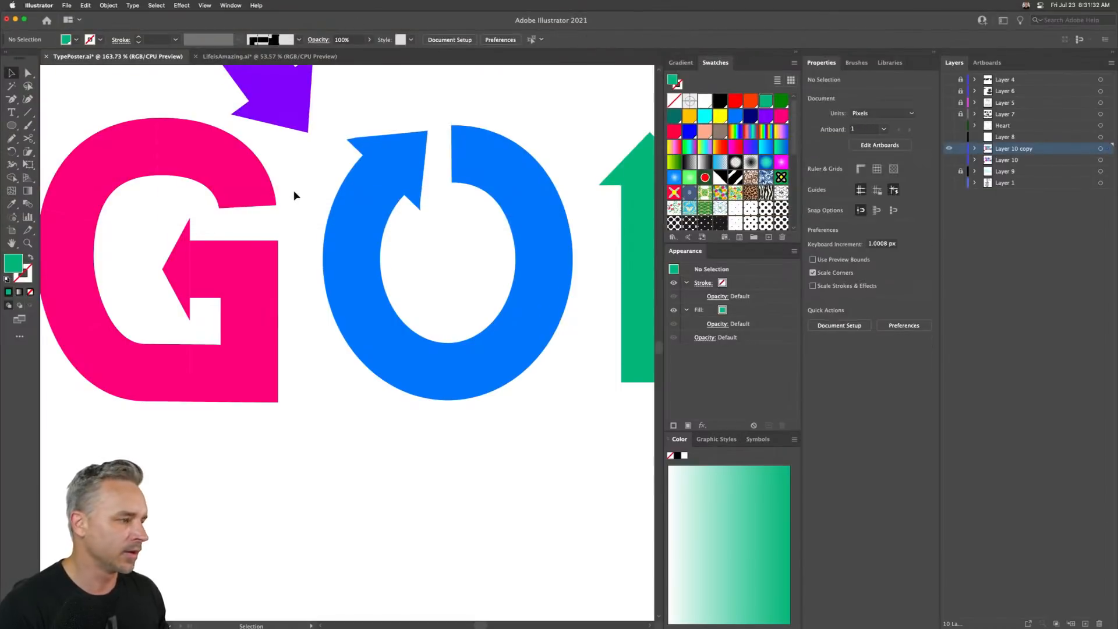
{"action": "key", "text": "super+0"}
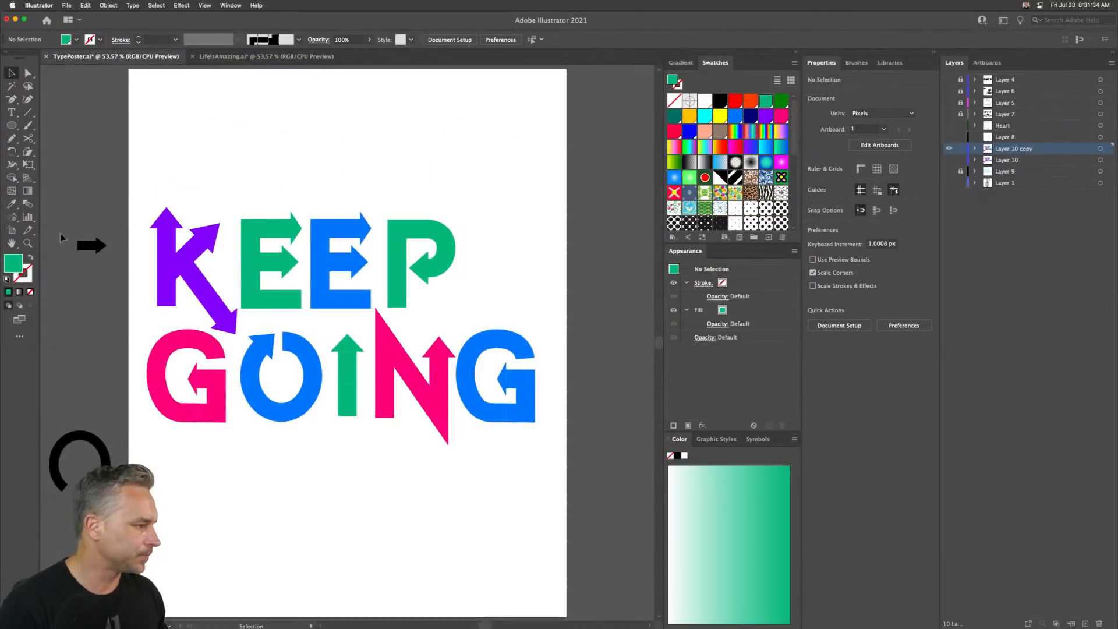
- Inspect the letter paths in Outline view, zooming and panning across KEEP and GOING
{"action": "left_click_drag", "start_coordinate": [156, 193], "coordinate": [455, 292]}
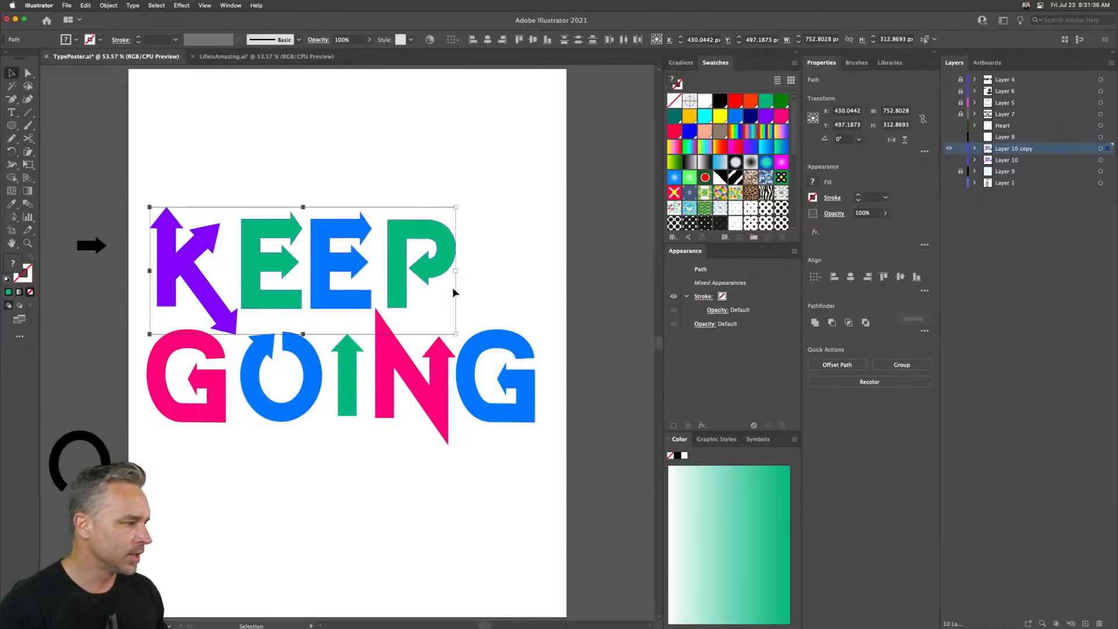
{"action": "key", "text": "super+y"}
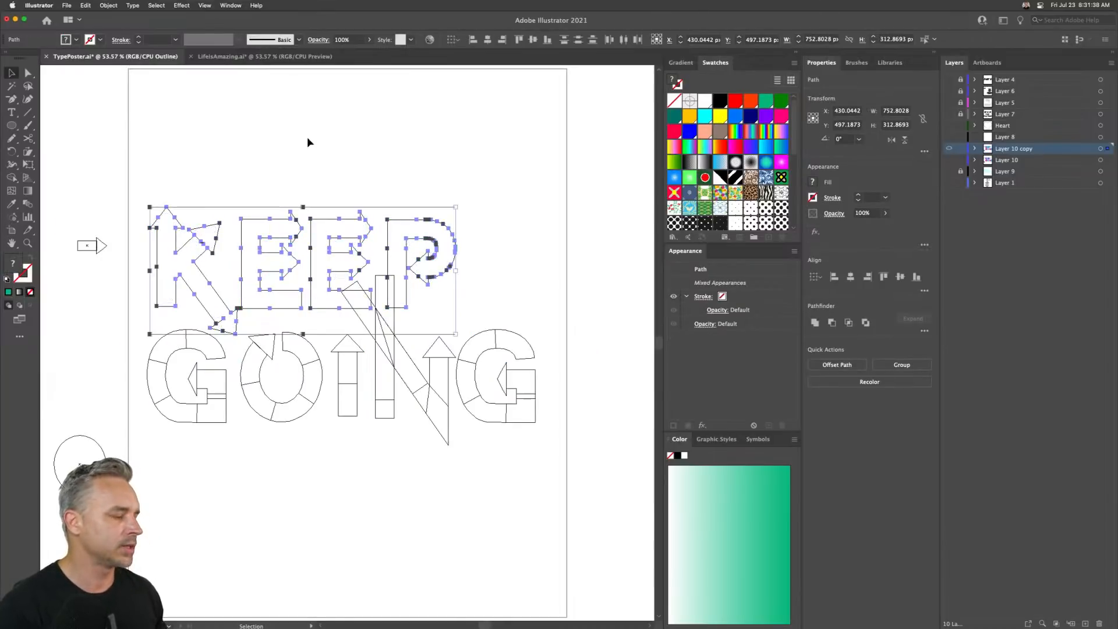
{"action": "left_click", "coordinate": [308, 142]}
{"action": "key", "text": "z"}
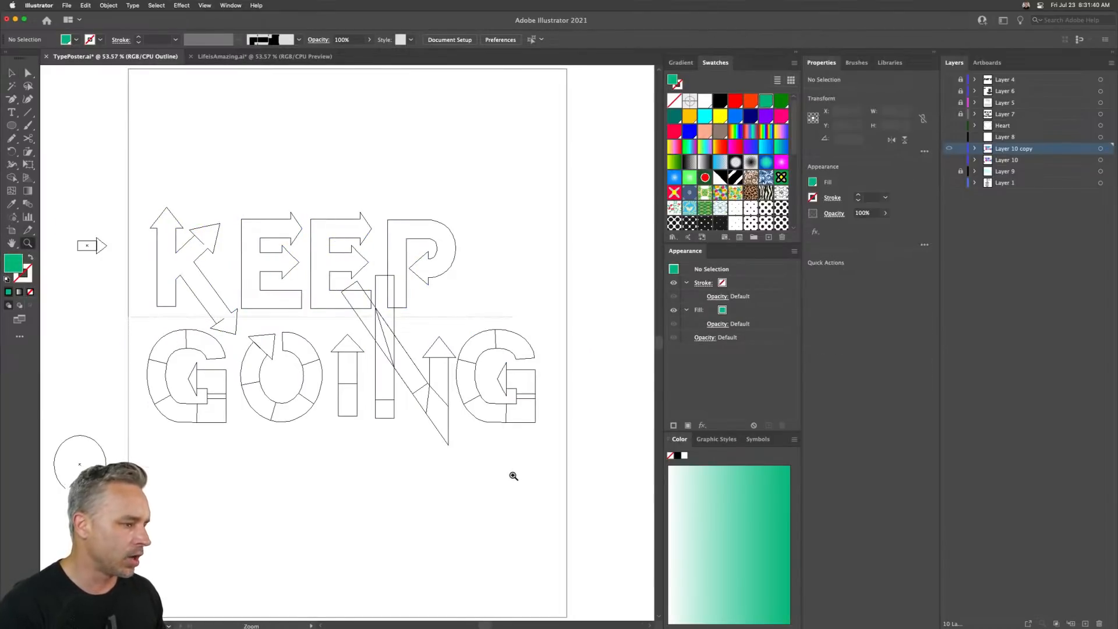
{"action": "left_click_drag", "start_coordinate": [512, 475], "coordinate": [521, 491]}
{"action": "left_click_drag", "start_coordinate": [193, 243], "coordinate": [374, 318]}
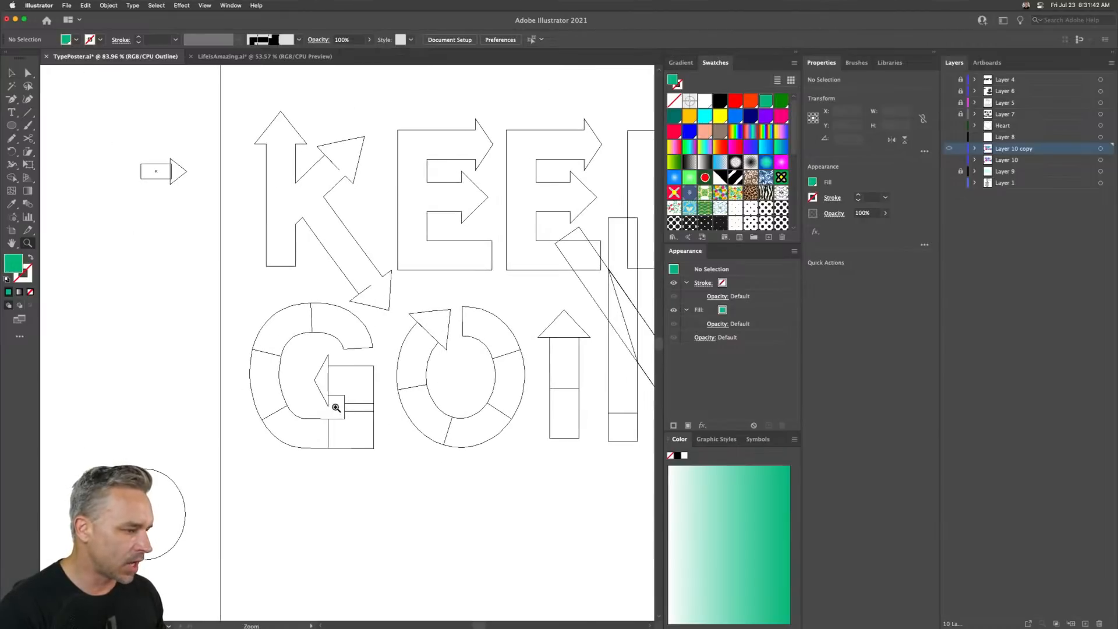
{"action": "left_click_drag", "start_coordinate": [444, 335], "coordinate": [276, 337]}
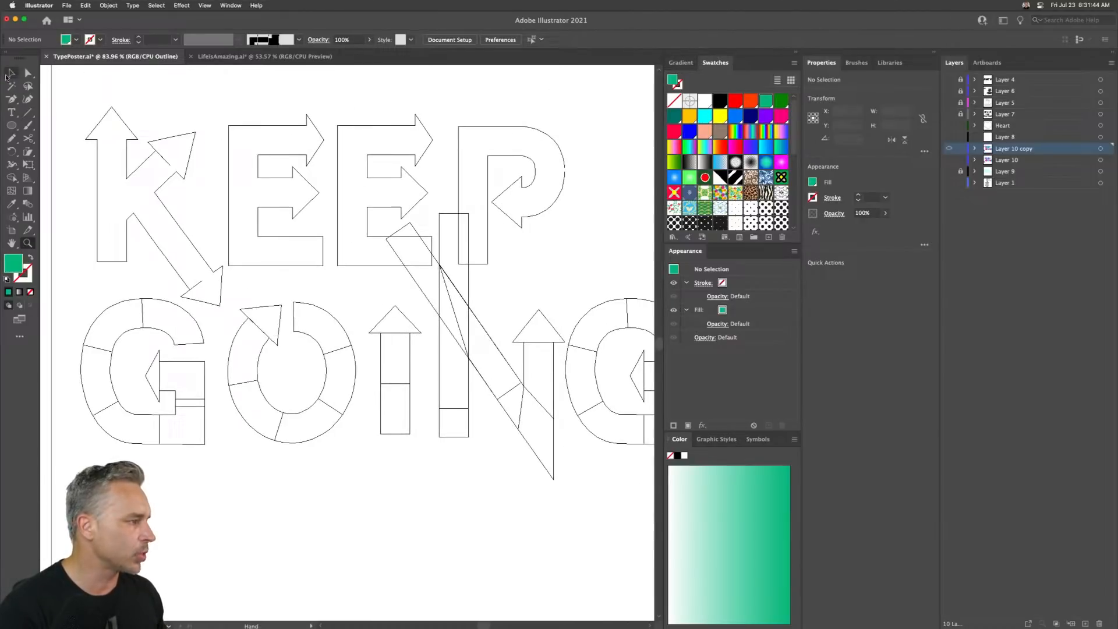
{"action": "left_click", "coordinate": [11, 75]}
{"action": "key", "text": "super+y"}
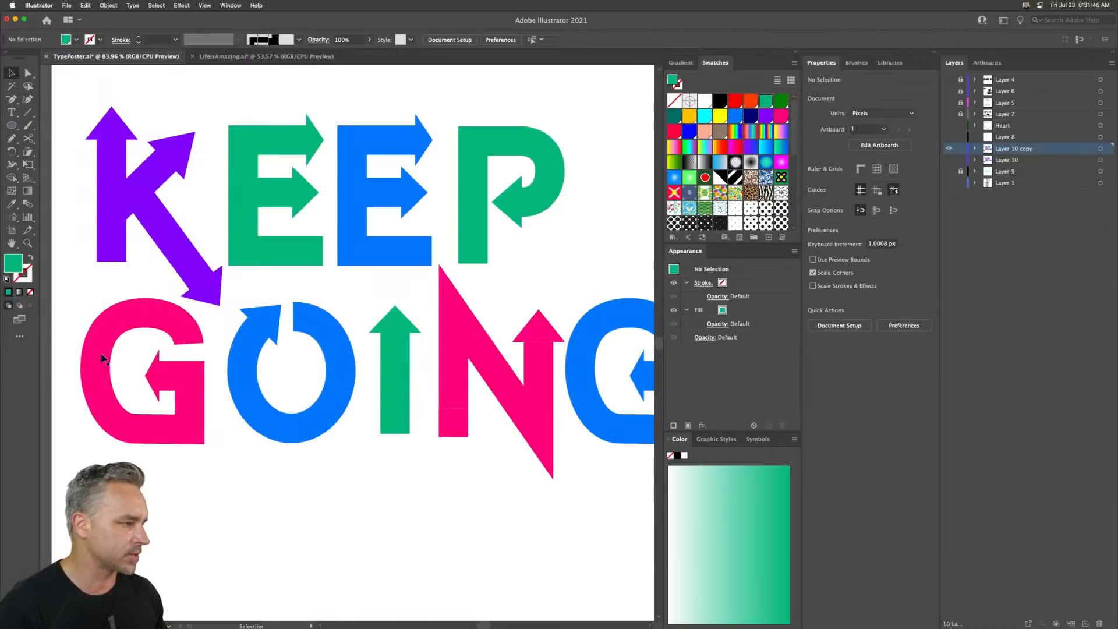
- Select the GOING letters, unite them with Pathfinder, and ungroup the result
{"action": "left_click_drag", "start_coordinate": [59, 314], "coordinate": [506, 477]}
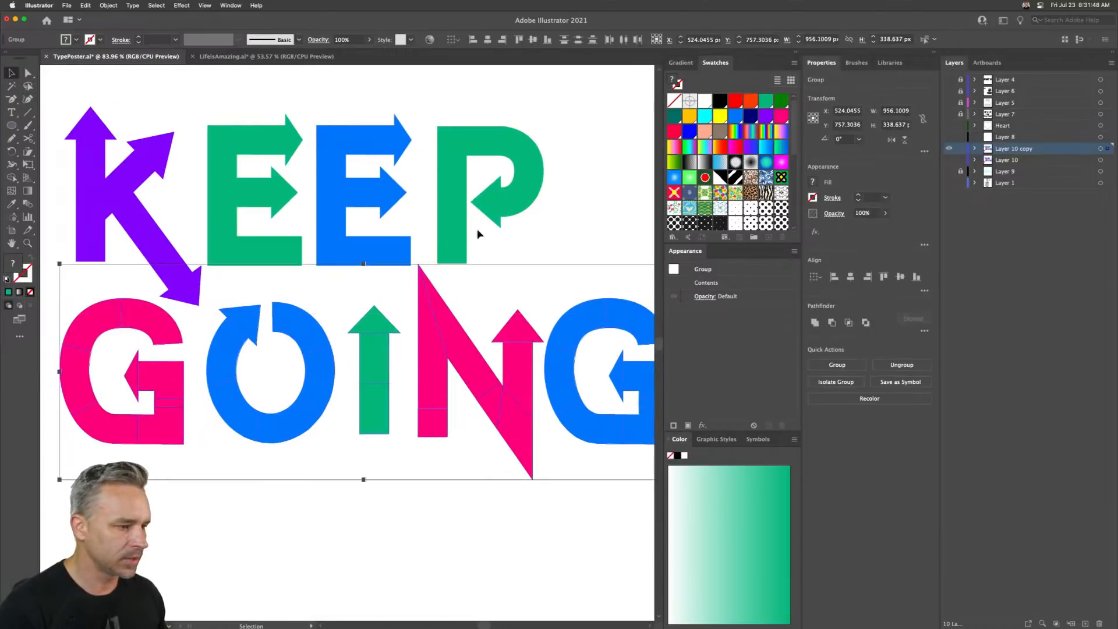
{"action": "left_click", "coordinate": [817, 323]}
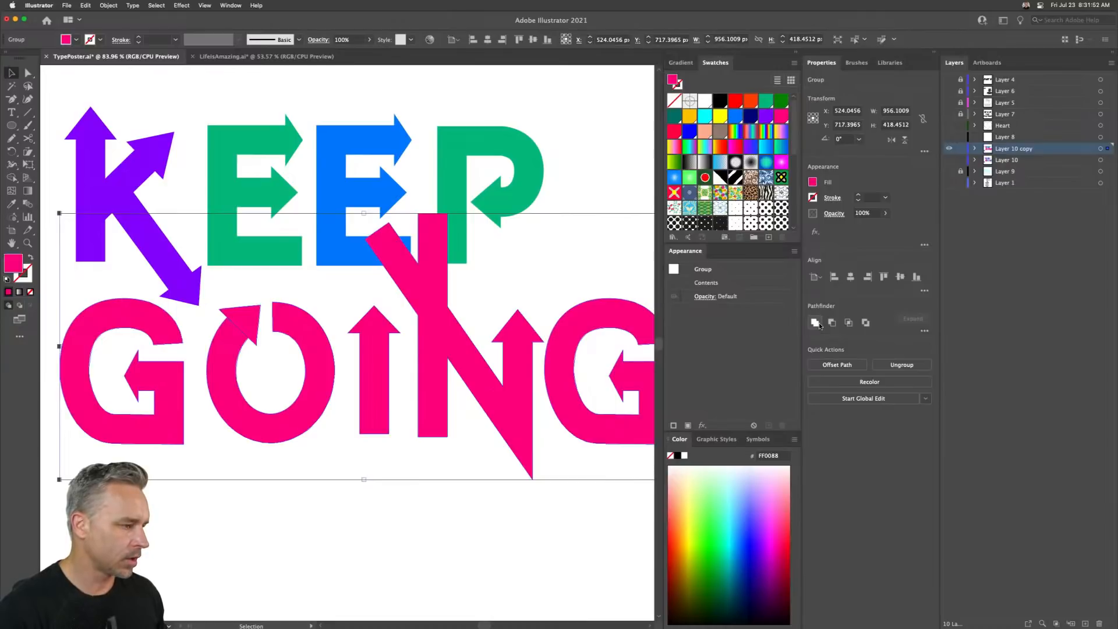
{"action": "right_click", "coordinate": [423, 353]}
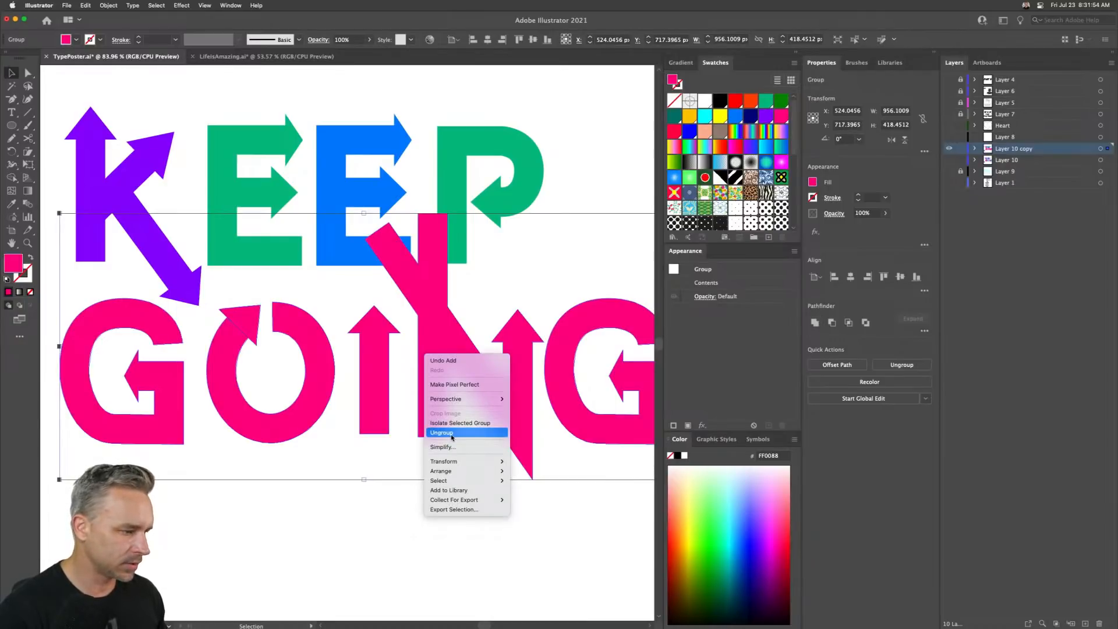
{"action": "left_click", "coordinate": [442, 432]}
{"action": "right_click", "coordinate": [436, 331]}
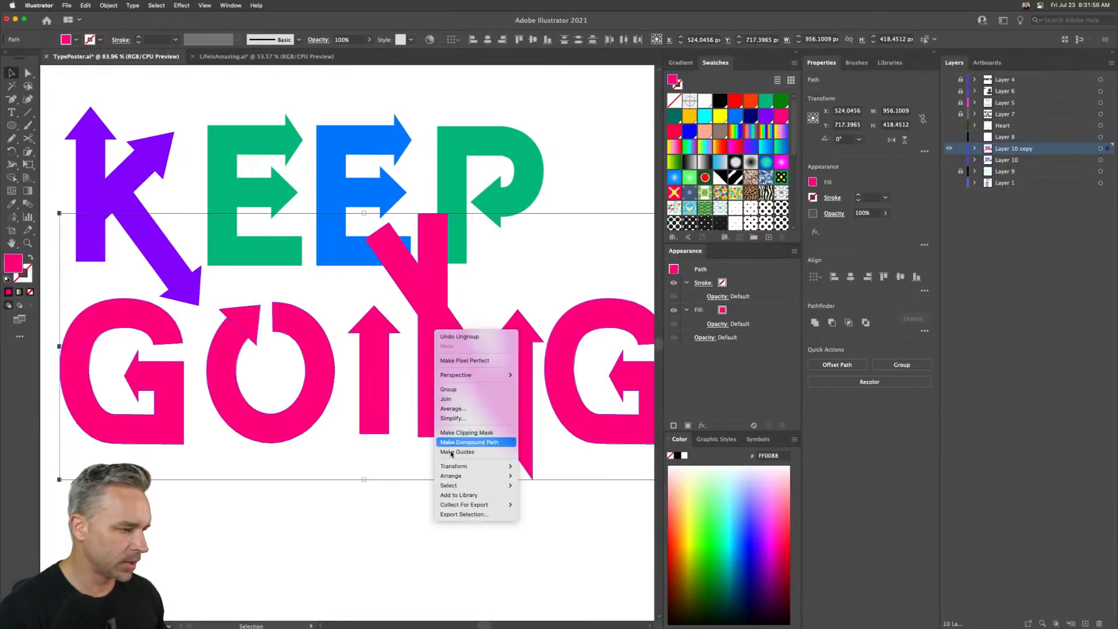
{"action": "left_click", "coordinate": [369, 544]}
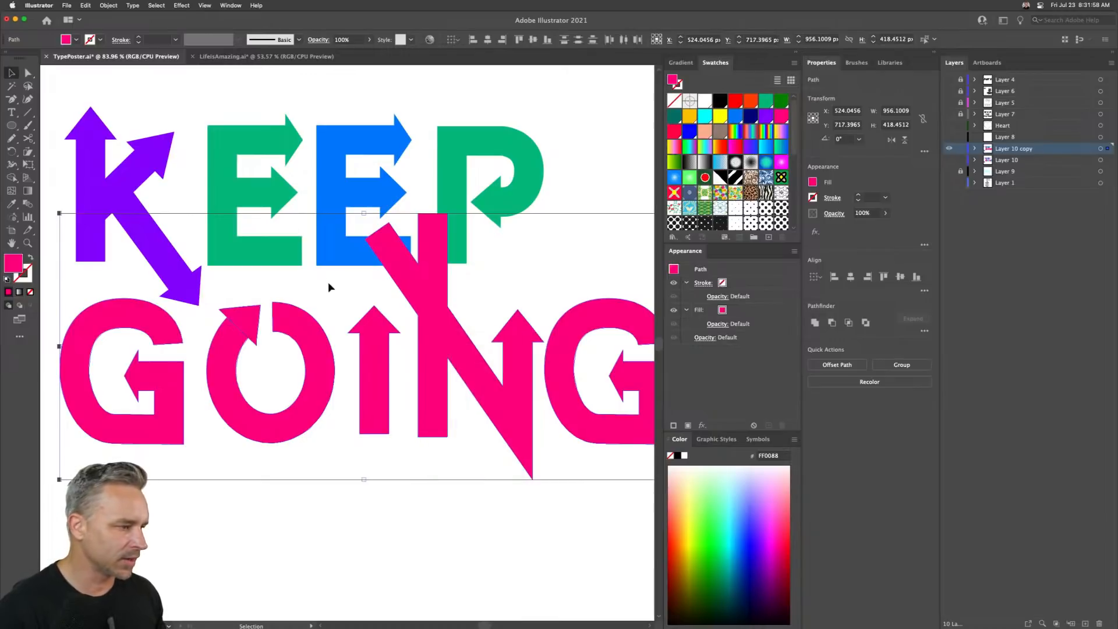
{"action": "left_click", "coordinate": [365, 296]}
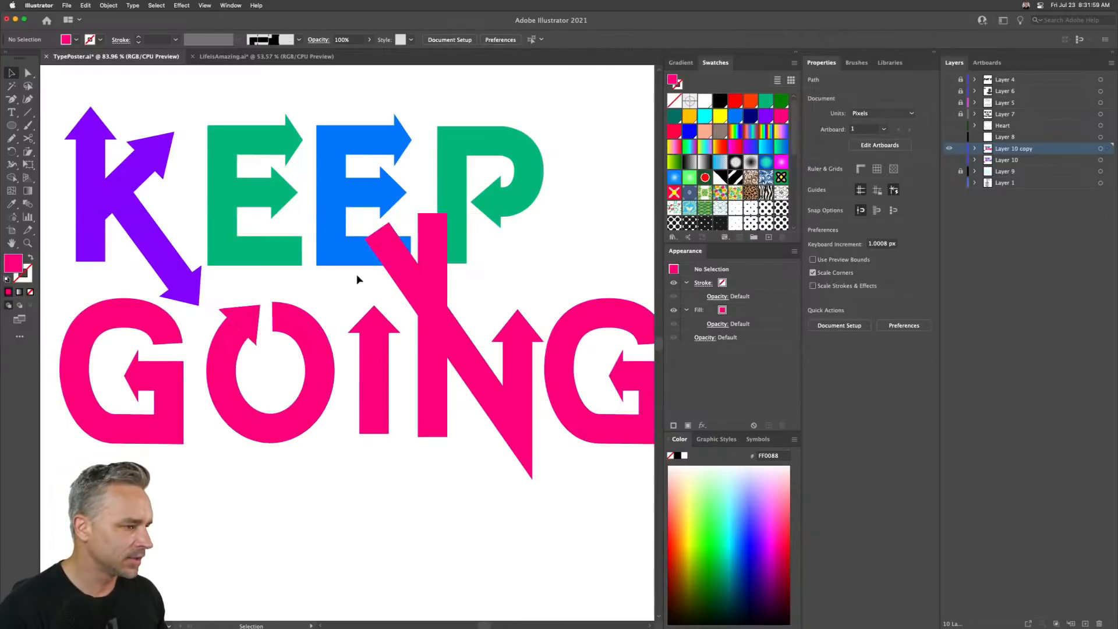
- Delete the anchor points forming the arrowhead at the top of the N's diagonal stroke
{"action": "left_click", "coordinate": [365, 238]}
{"action": "key", "text": "p"}
{"action": "left_click", "coordinate": [366, 240]}
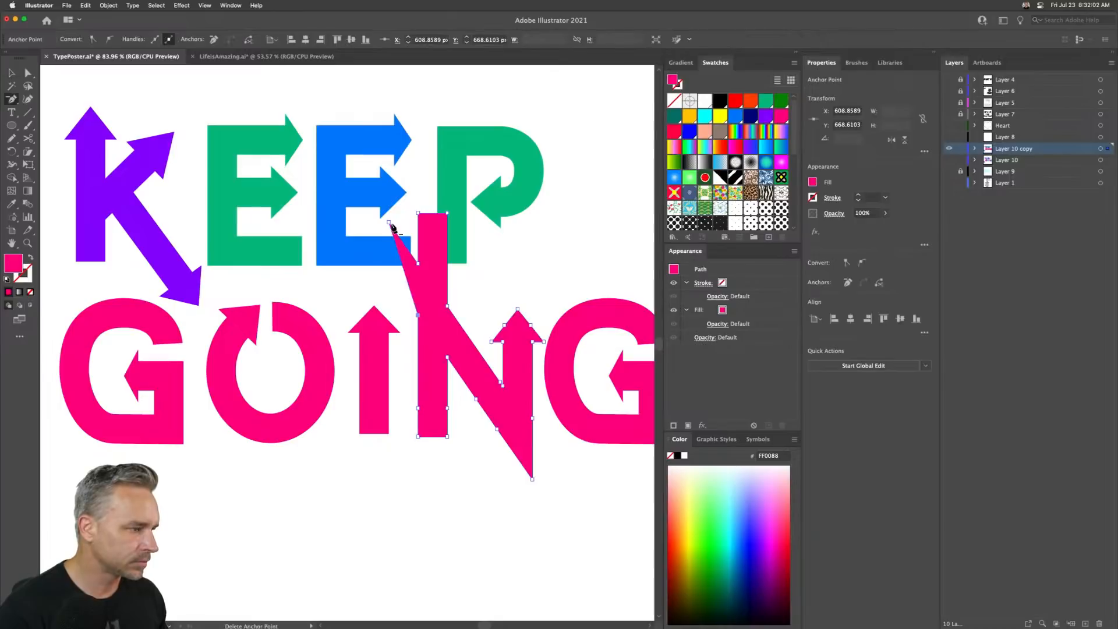
{"action": "left_click", "coordinate": [389, 224]}
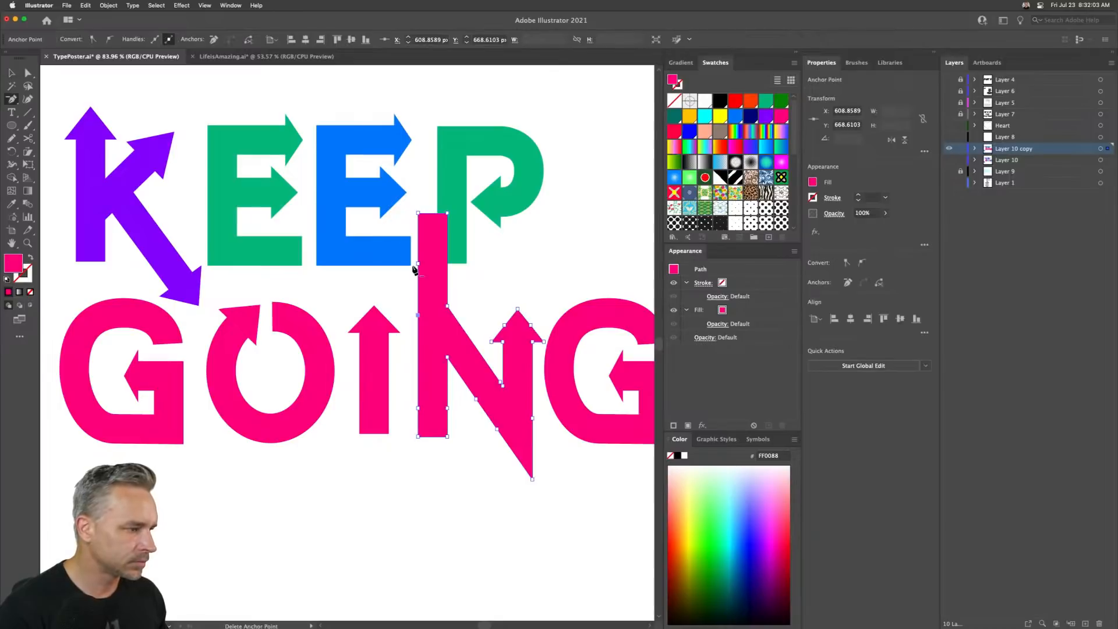
{"action": "left_click", "coordinate": [446, 216]}
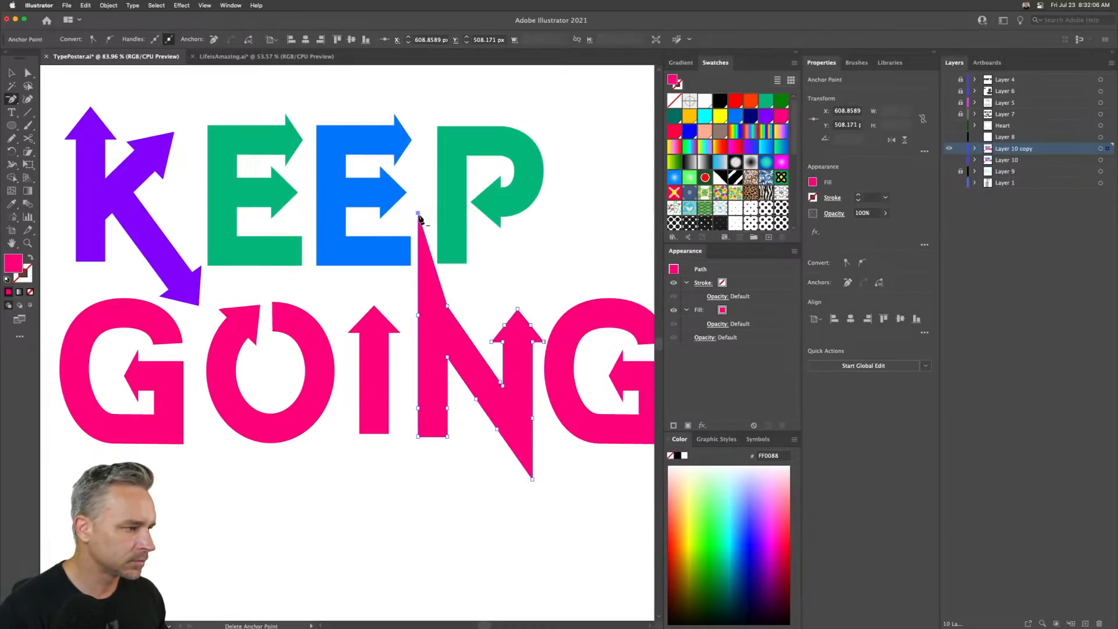
{"action": "left_click", "coordinate": [418, 214]}
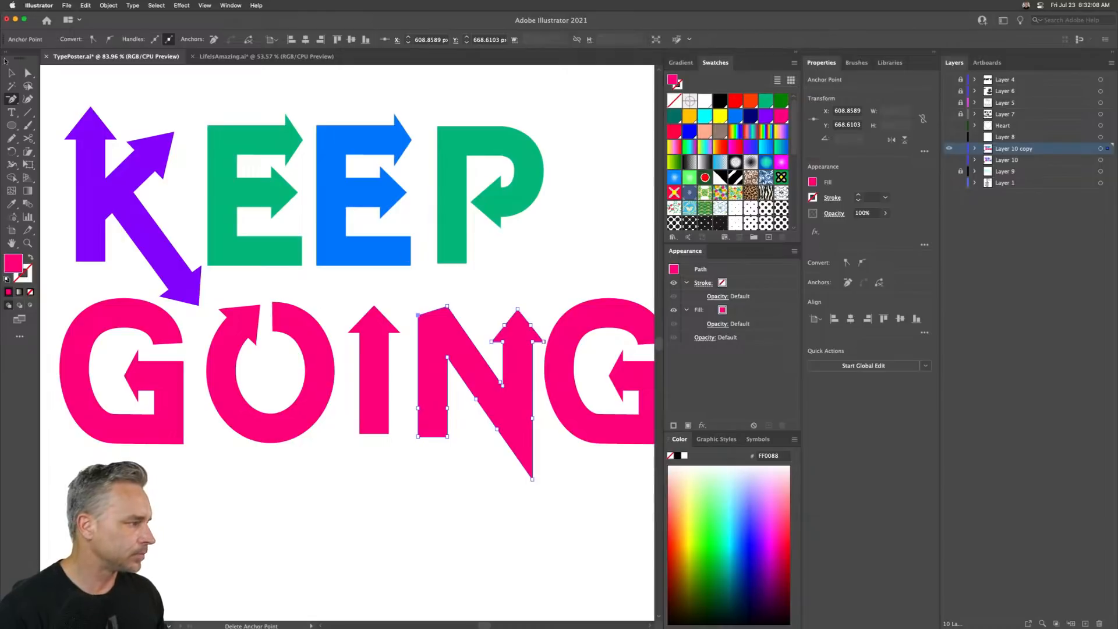
- Move the N's upper-left corner anchor up to the diagonal's tip and delete the redundant anchor points along the N
{"action": "left_click", "coordinate": [28, 72]}
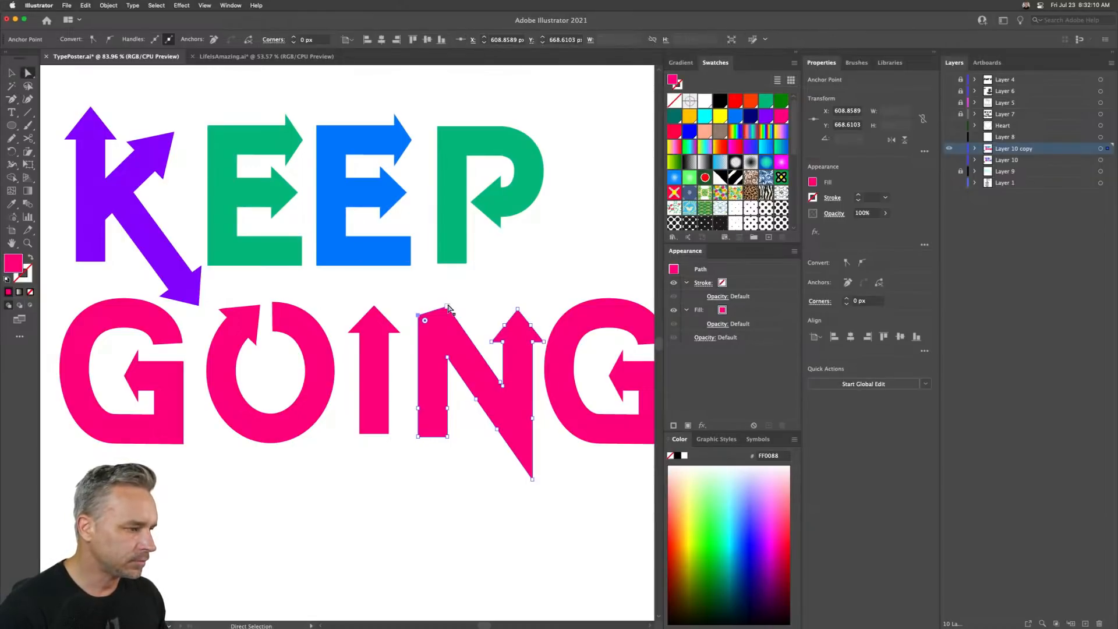
{"action": "left_click_drag", "start_coordinate": [447, 306], "coordinate": [417, 259]}
{"action": "key", "text": "minus"}
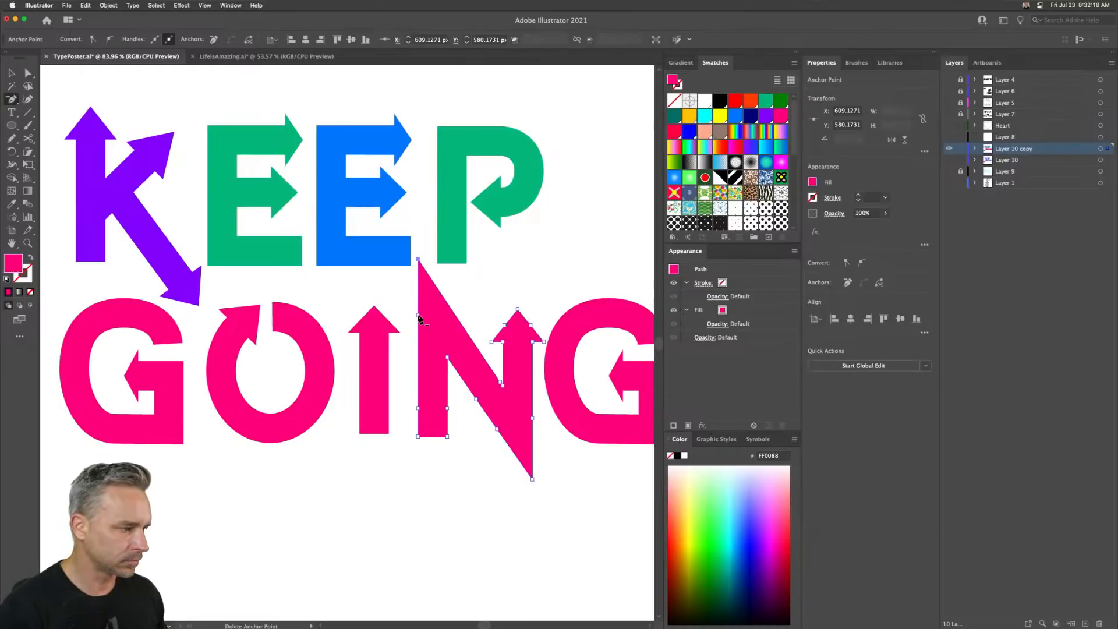
{"action": "left_click", "coordinate": [418, 316]}
{"action": "left_click", "coordinate": [417, 412]}
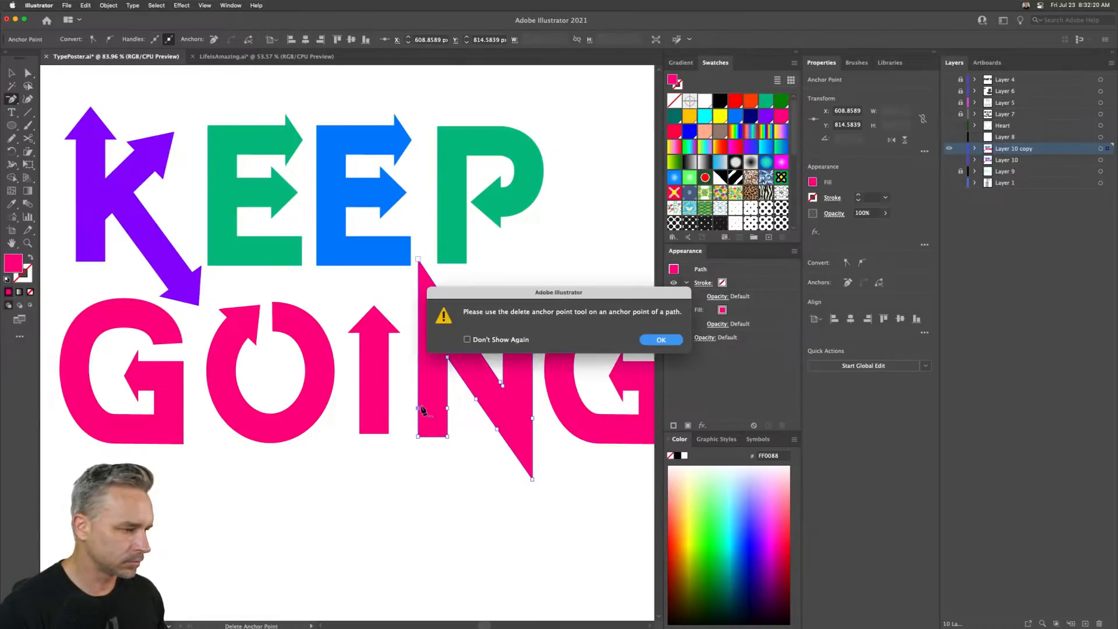
{"action": "key", "text": "Return"}
{"action": "left_click", "coordinate": [419, 410]}
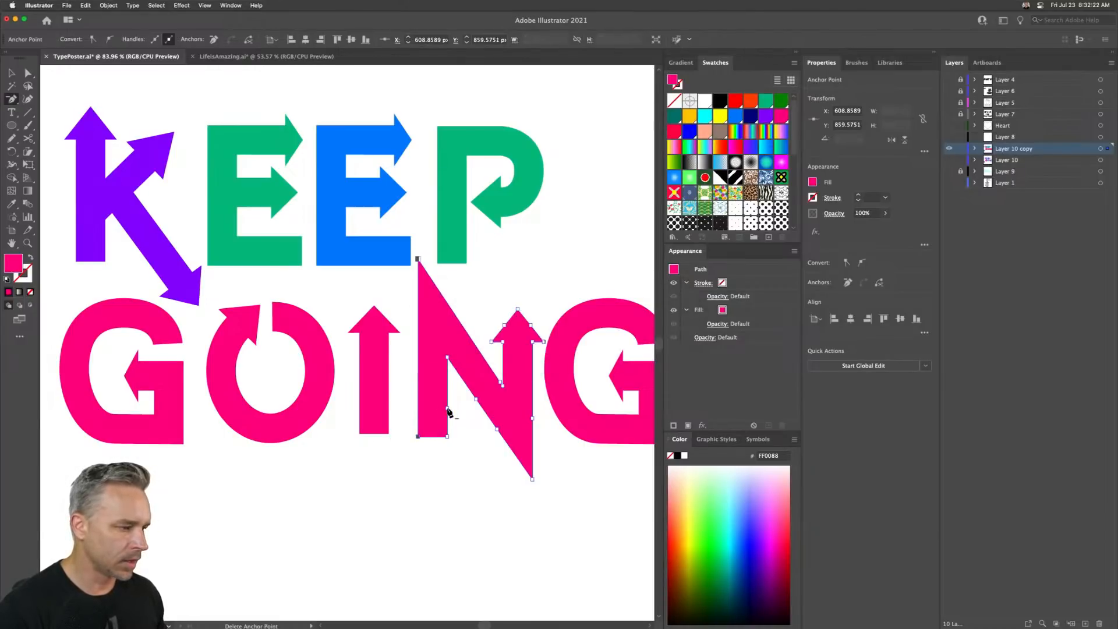
{"action": "left_click", "coordinate": [447, 409]}
{"action": "left_click", "coordinate": [495, 431]}
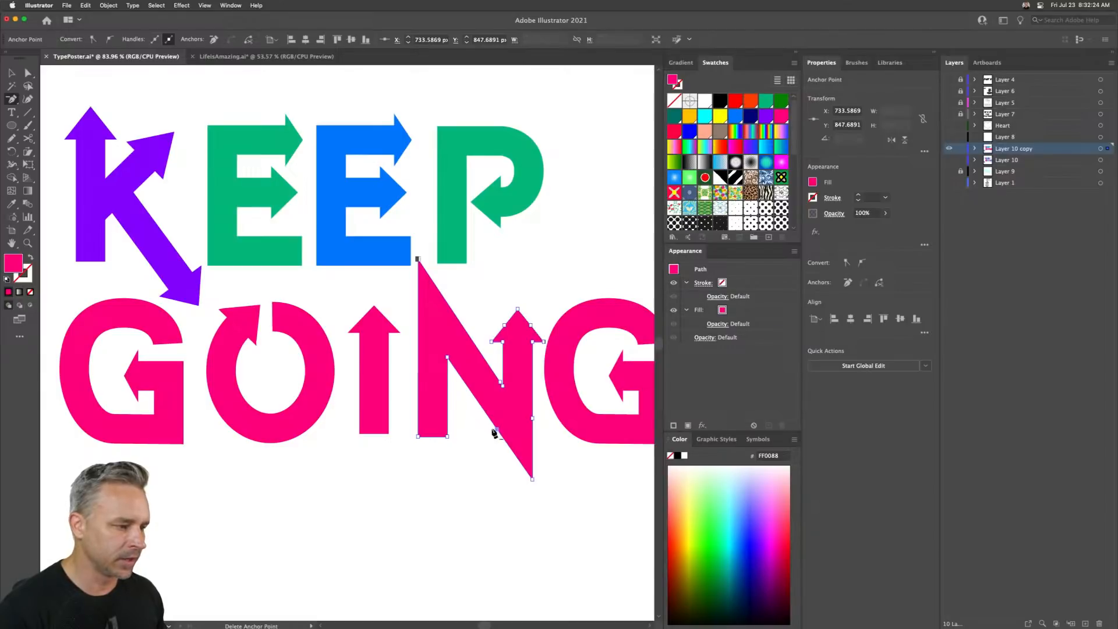
{"action": "left_click", "coordinate": [497, 431]}
{"action": "left_click", "coordinate": [499, 385]}
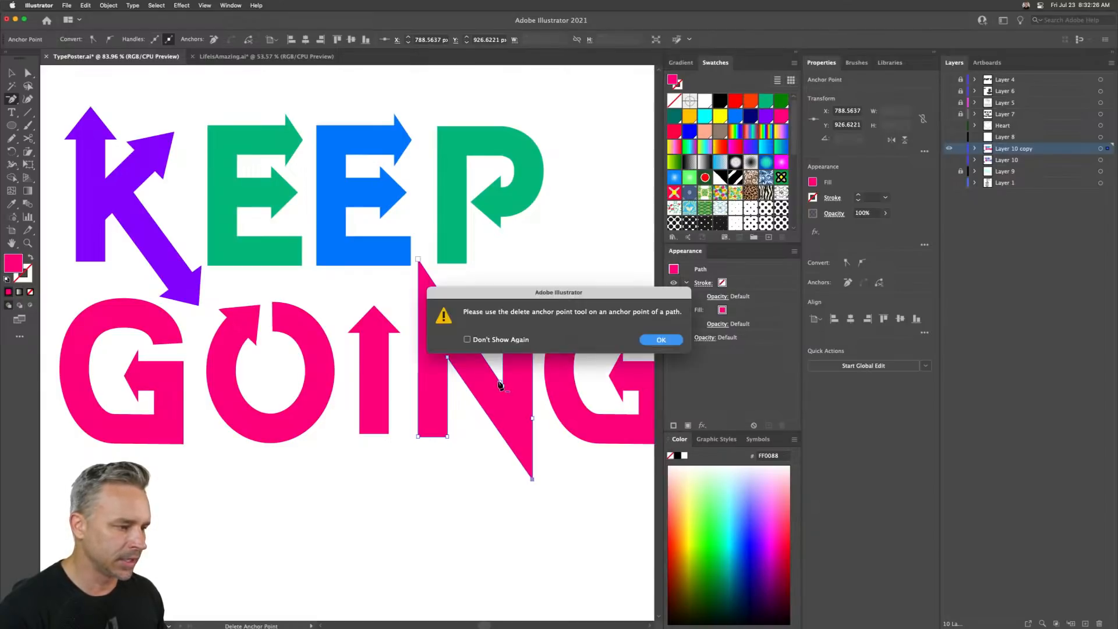
{"action": "key", "text": "Return"}
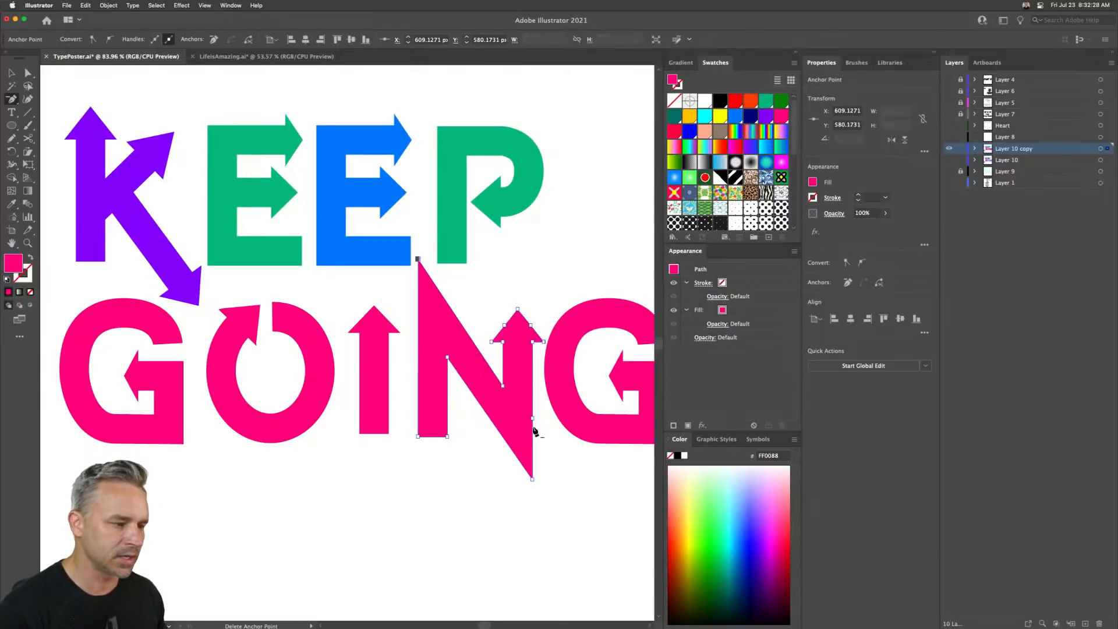
{"action": "key", "text": "v"}
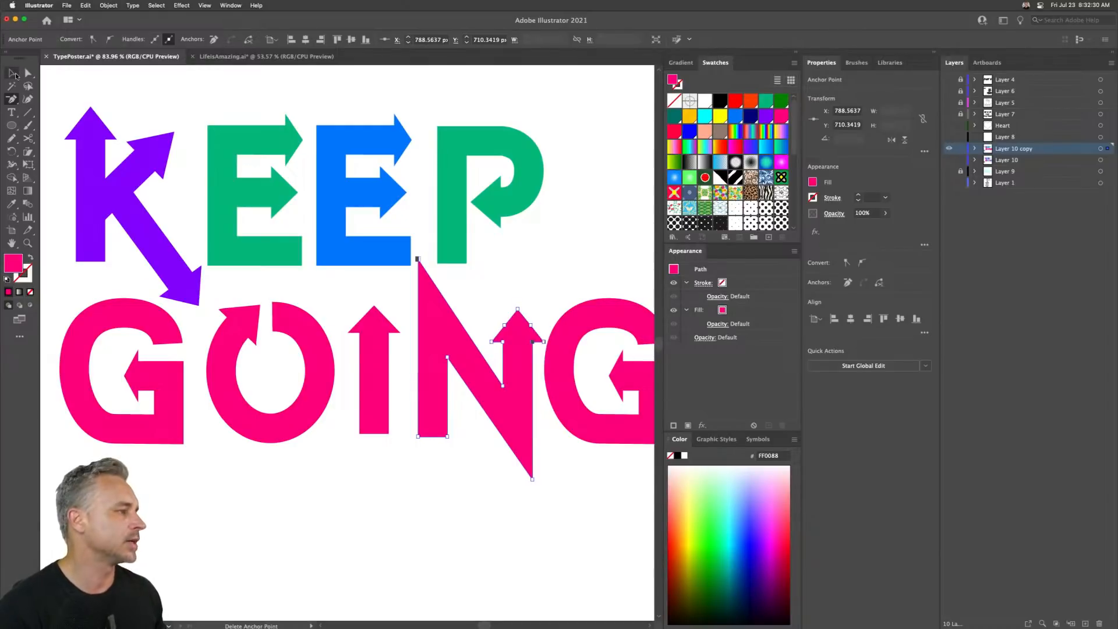
- Select all the letter paths and apply Simplify, lowering the anchor count to 135 points
{"action": "key", "text": "super+0"}
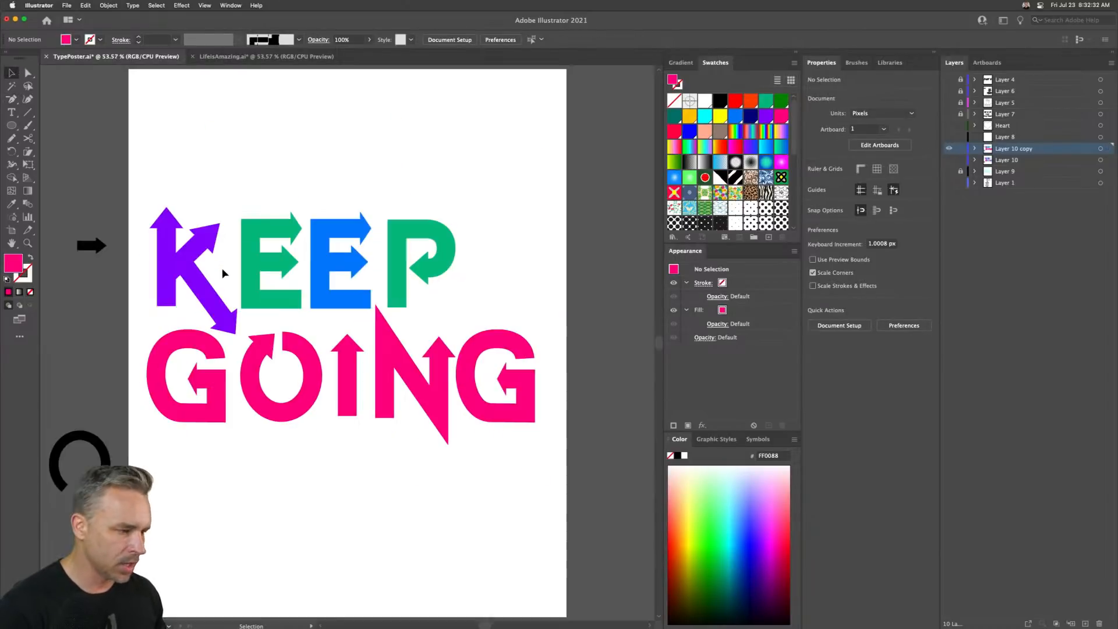
{"action": "left_click_drag", "start_coordinate": [128, 168], "coordinate": [523, 504]}
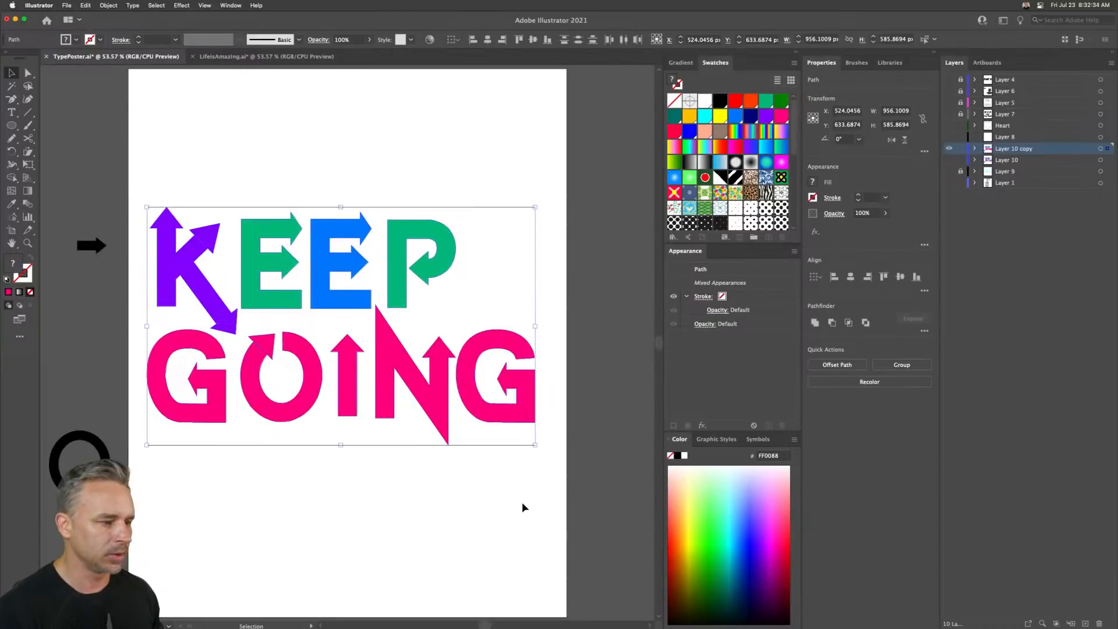
{"action": "key", "text": "super+y"}
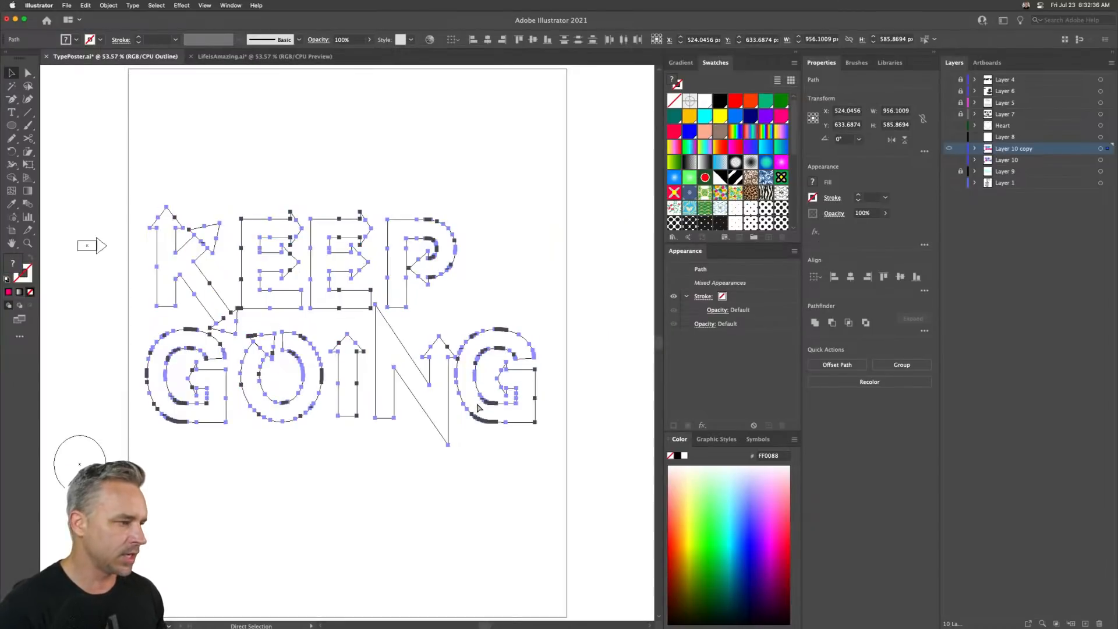
{"action": "key", "text": "super+plus"}
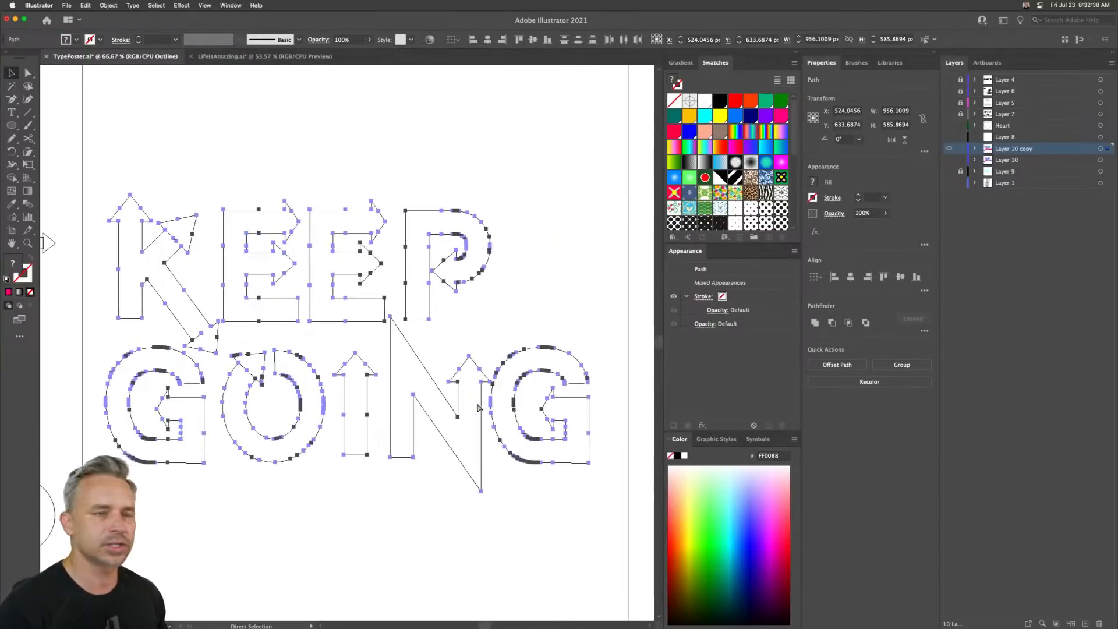
{"action": "key", "text": "v"}
{"action": "left_click", "coordinate": [85, 5]}
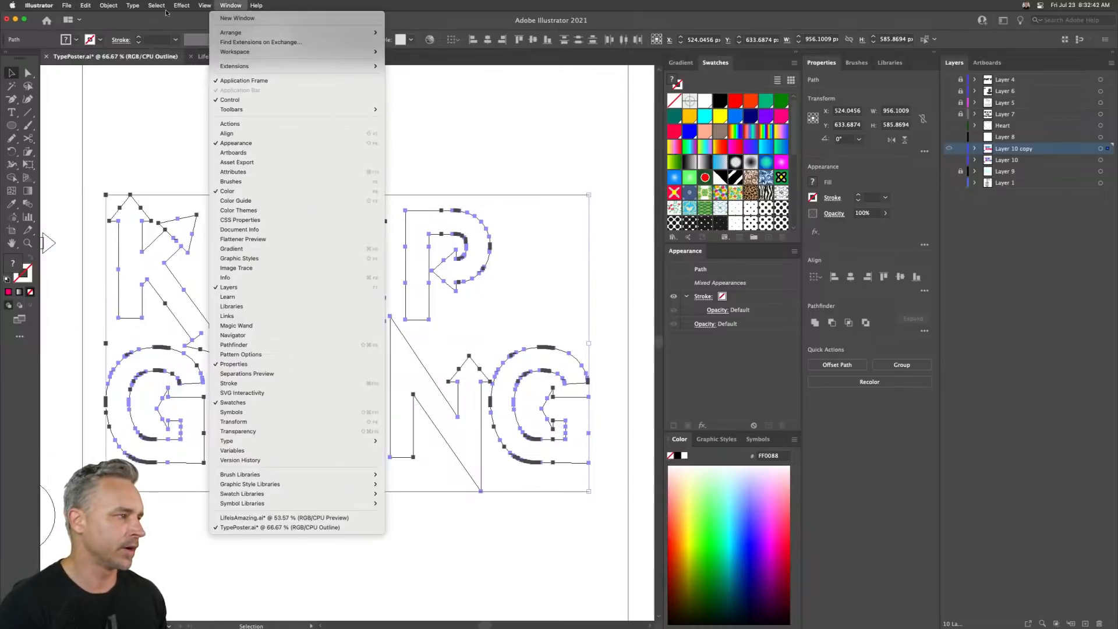
{"action": "mouse_move", "coordinate": [109, 5]}
{"action": "mouse_move", "coordinate": [109, 226]}
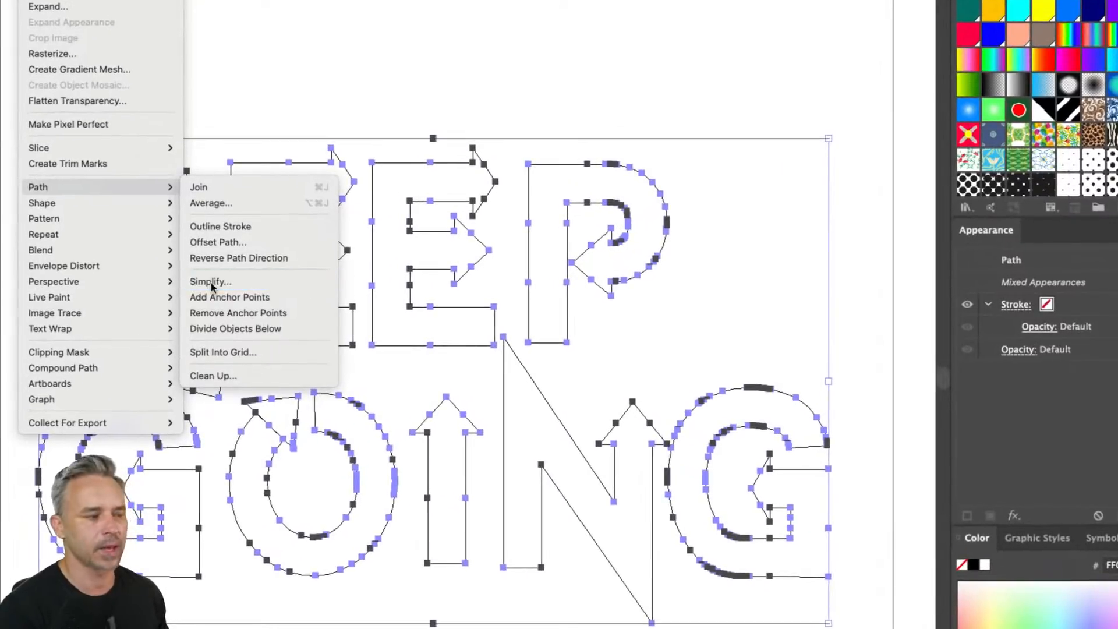
{"action": "left_click", "coordinate": [211, 281]}
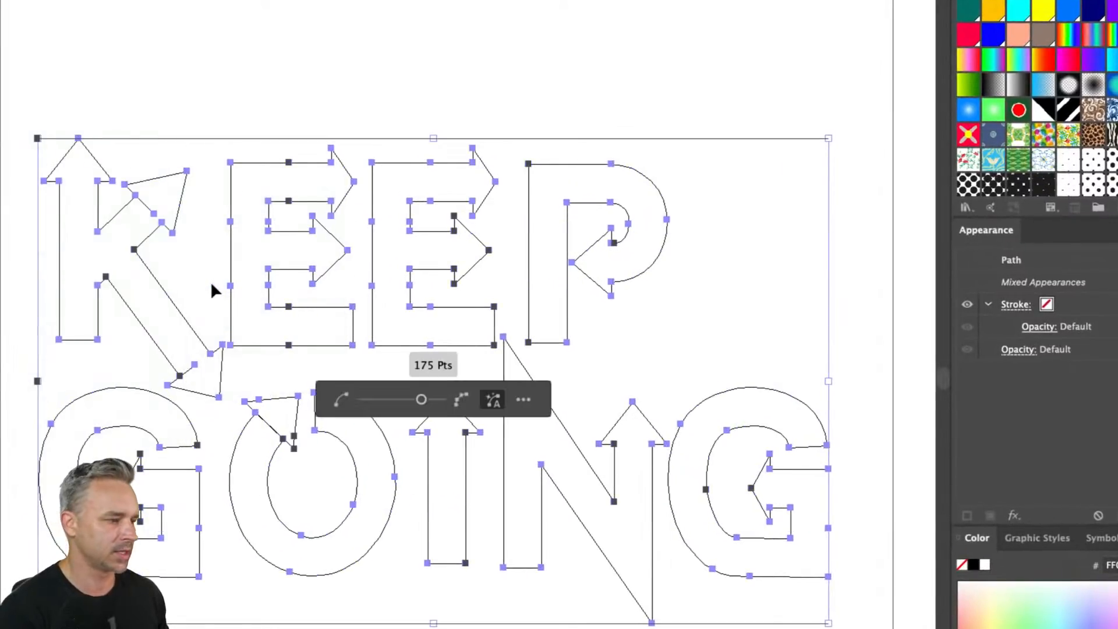
{"action": "mouse_move", "coordinate": [421, 400]}
{"action": "left_mouse_down"}
{"action": "mouse_move", "coordinate": [379, 399]}
{"action": "mouse_move", "coordinate": [401, 399]}
{"action": "left_mouse_up"}
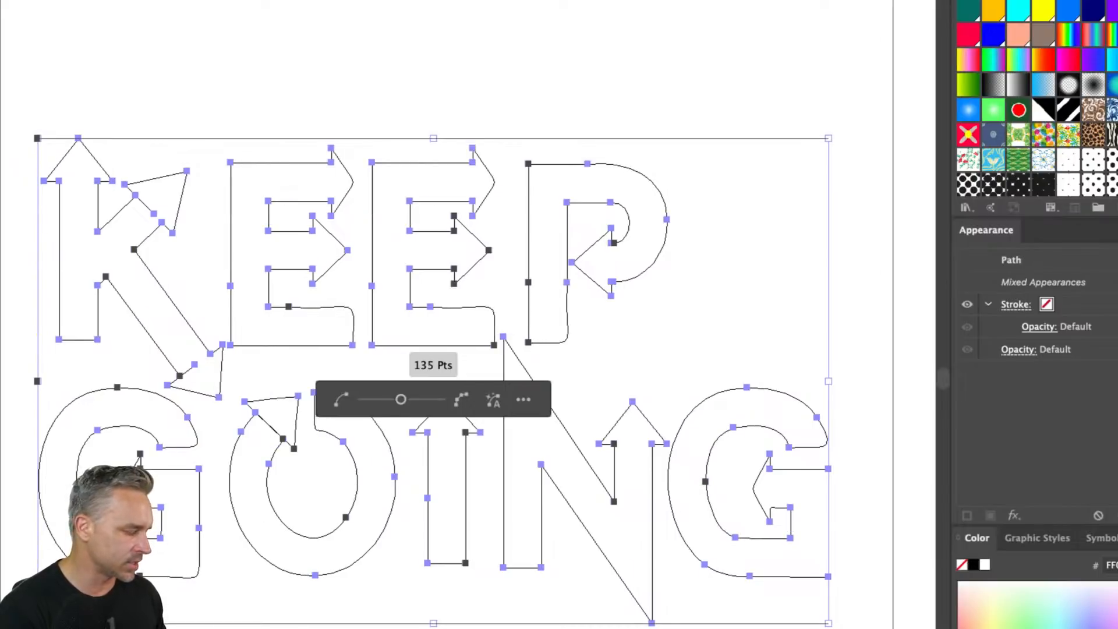
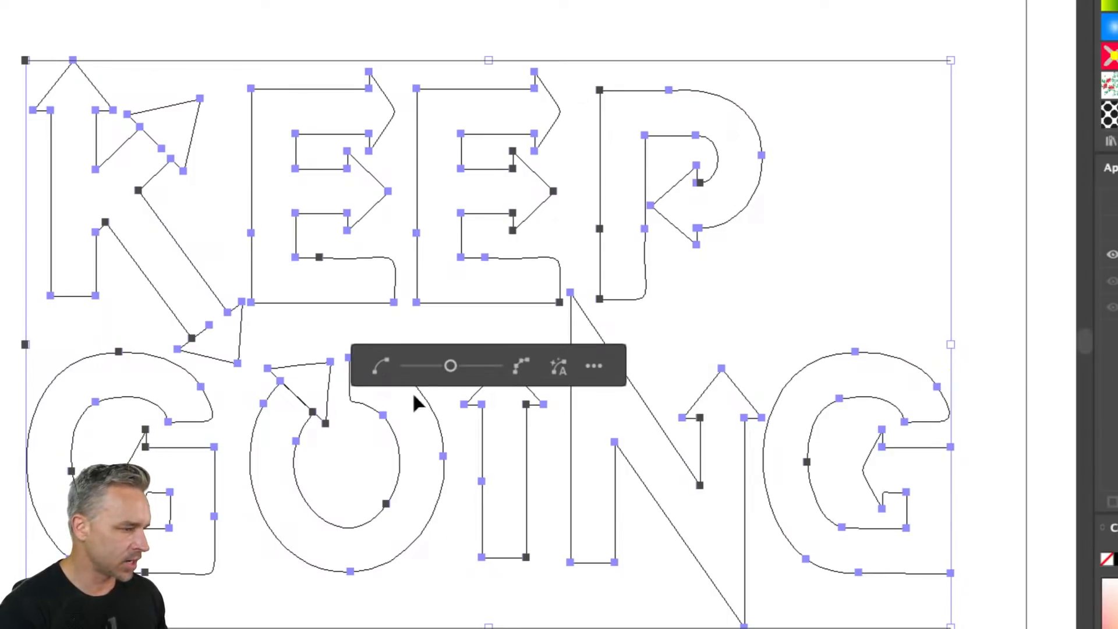
{"action": "left_click_drag", "start_coordinate": [450, 365], "coordinate": [448, 369]}
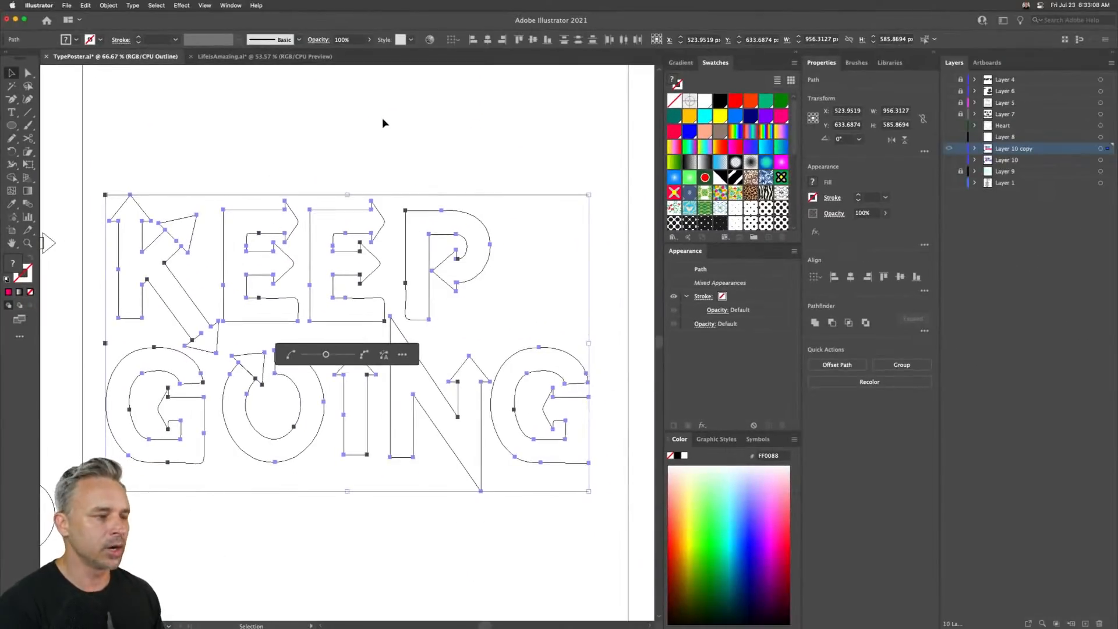
{"action": "key", "text": "Return"}
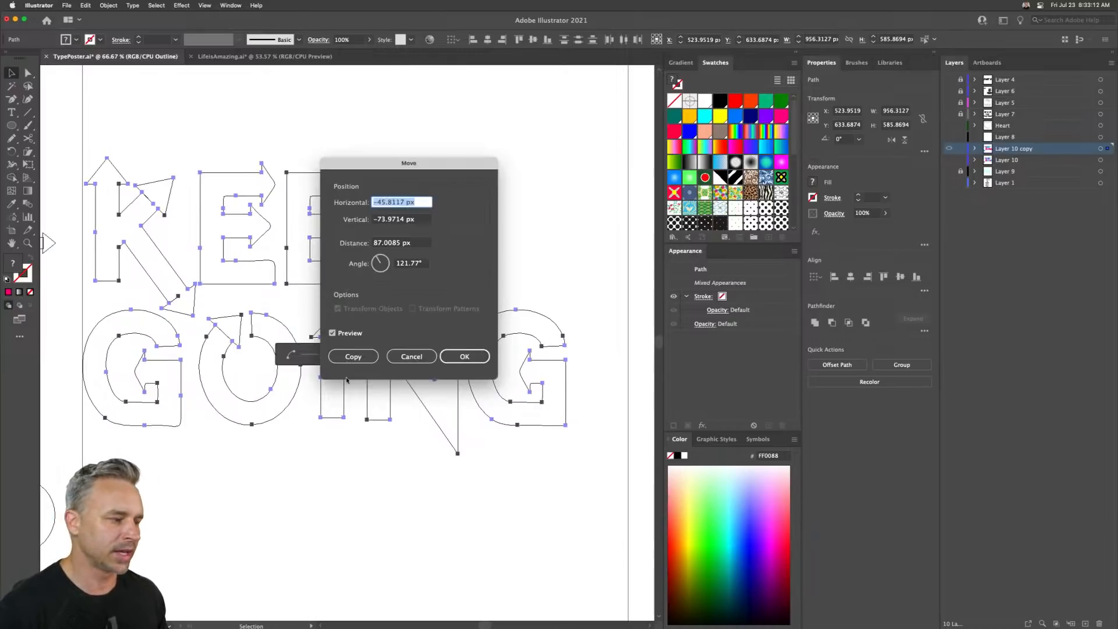
{"action": "left_click", "coordinate": [411, 356]}
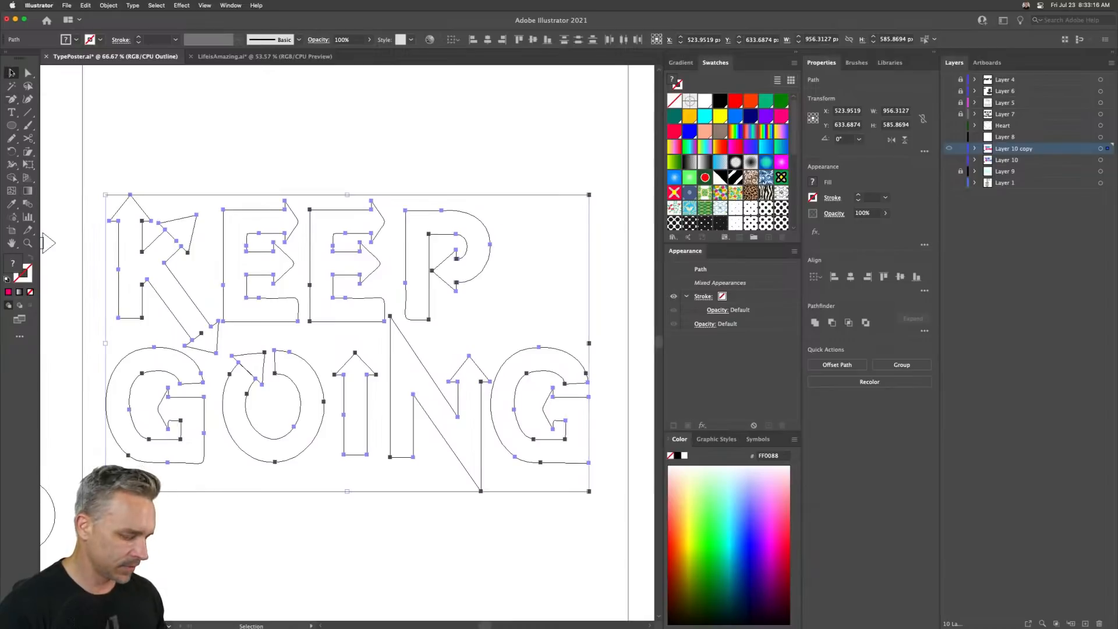
- Switch to preview mode, zoom into the G's bottom-right corner, and delete the extra anchor point along its bottom edge
{"action": "key", "text": "super+y"}
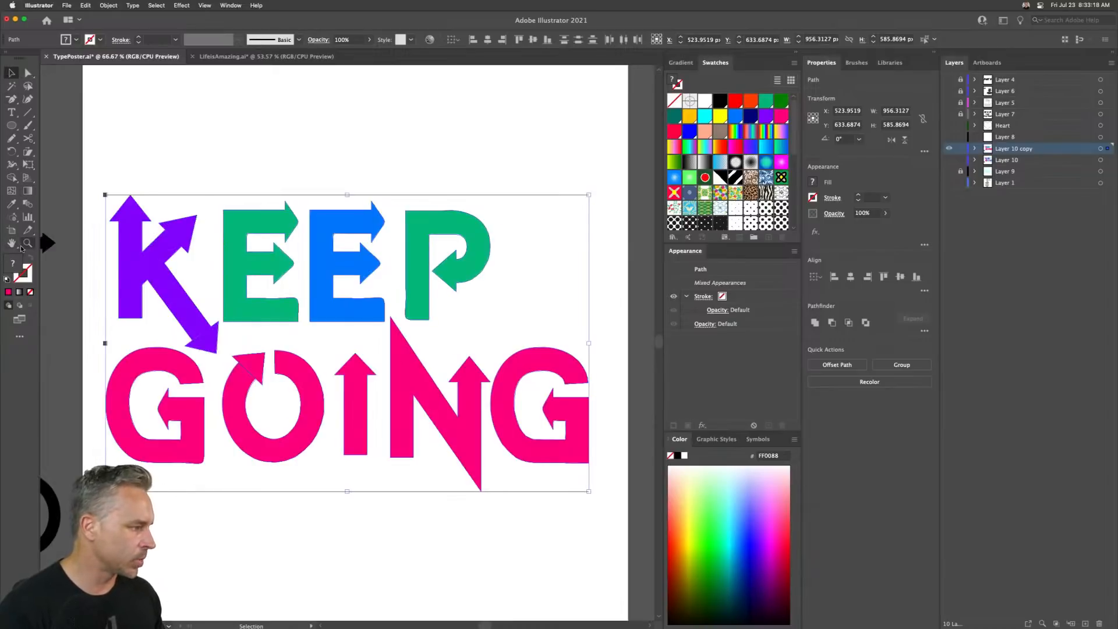
{"action": "left_click", "coordinate": [26, 244]}
{"action": "left_click_drag", "start_coordinate": [156, 424], "coordinate": [244, 515]}
{"action": "left_click_drag", "start_coordinate": [242, 275], "coordinate": [297, 394]}
{"action": "left_click", "coordinate": [28, 73]}
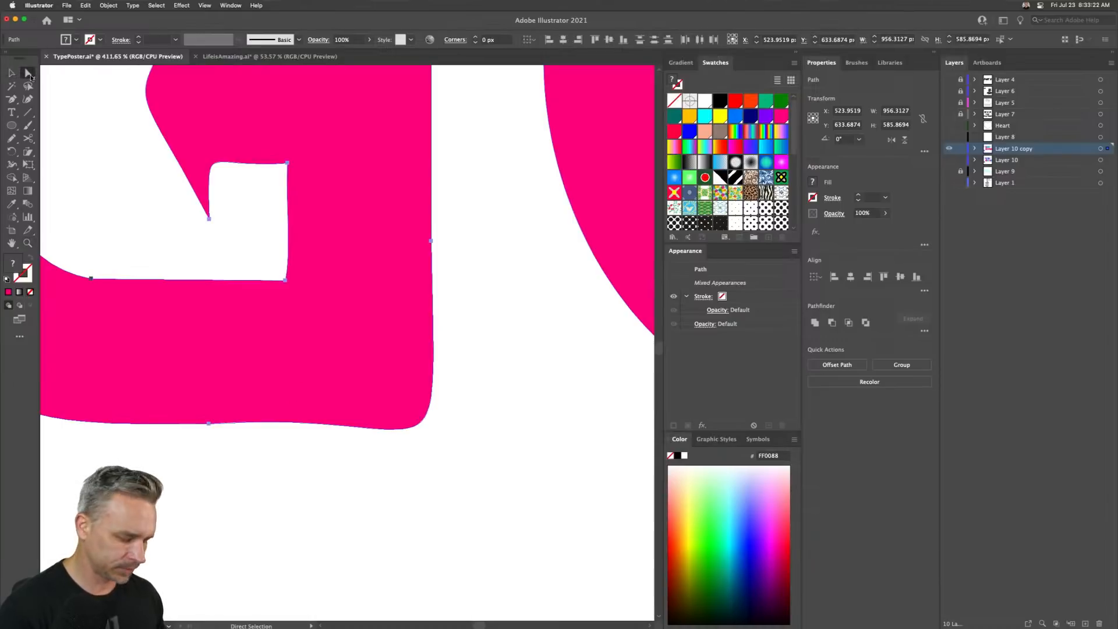
{"action": "key", "text": "p"}
{"action": "left_click", "coordinate": [427, 415]}
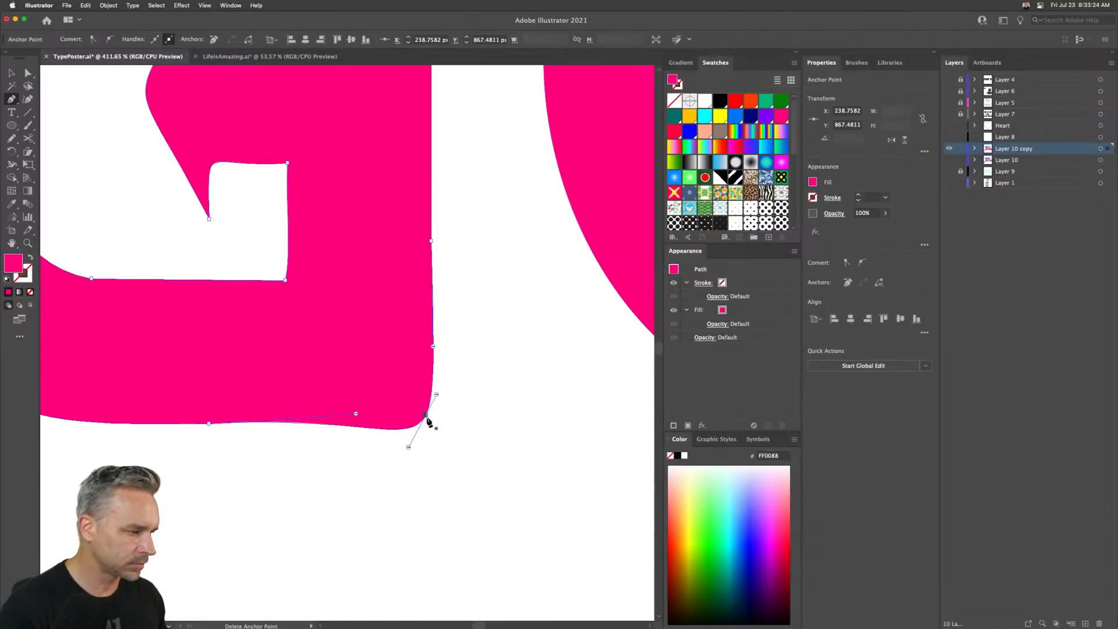
{"action": "left_click", "coordinate": [210, 424]}
- Convert the G's bottom-right anchor to a sharp corner and delete the redundant anchor on its right side
{"action": "key", "text": "super+0"}
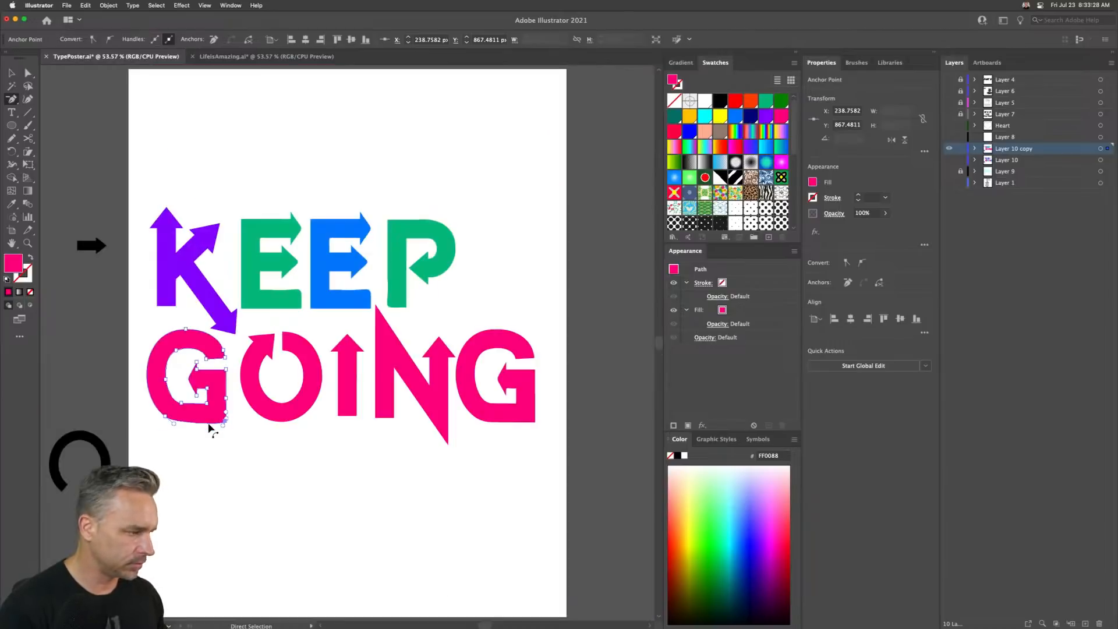
{"action": "key", "text": "super+1"}
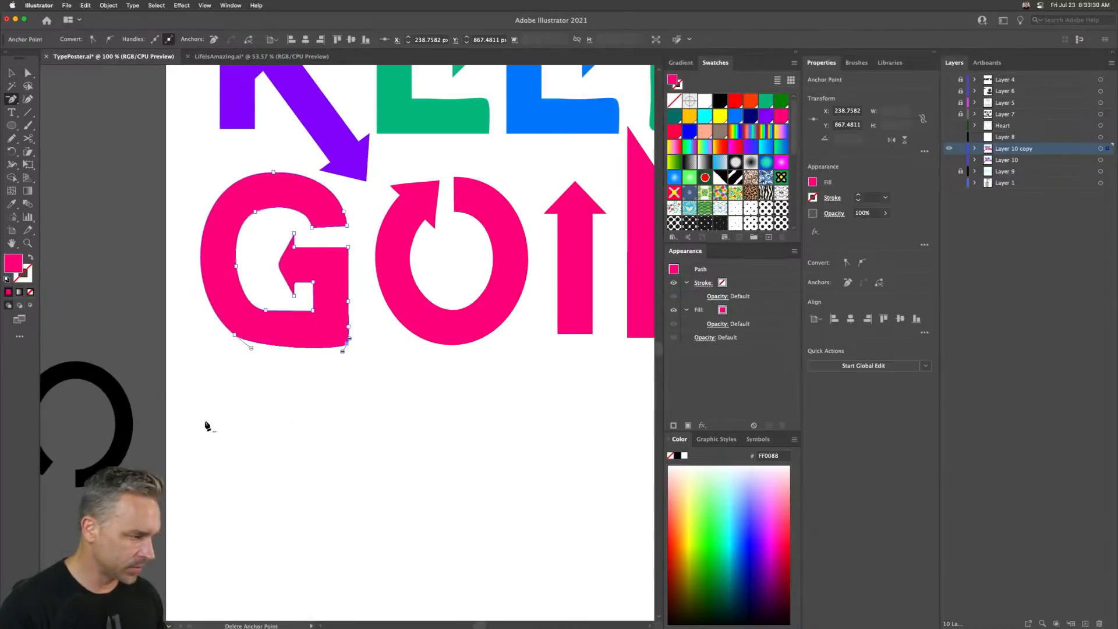
{"action": "key", "text": "shift+v"}
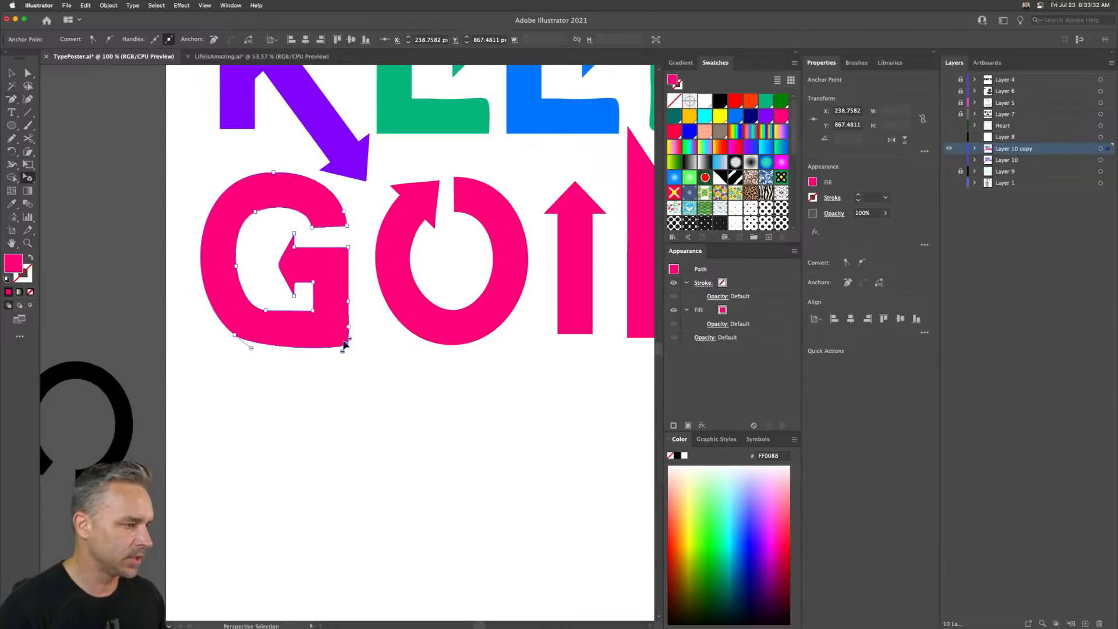
{"action": "left_click", "coordinate": [346, 347]}
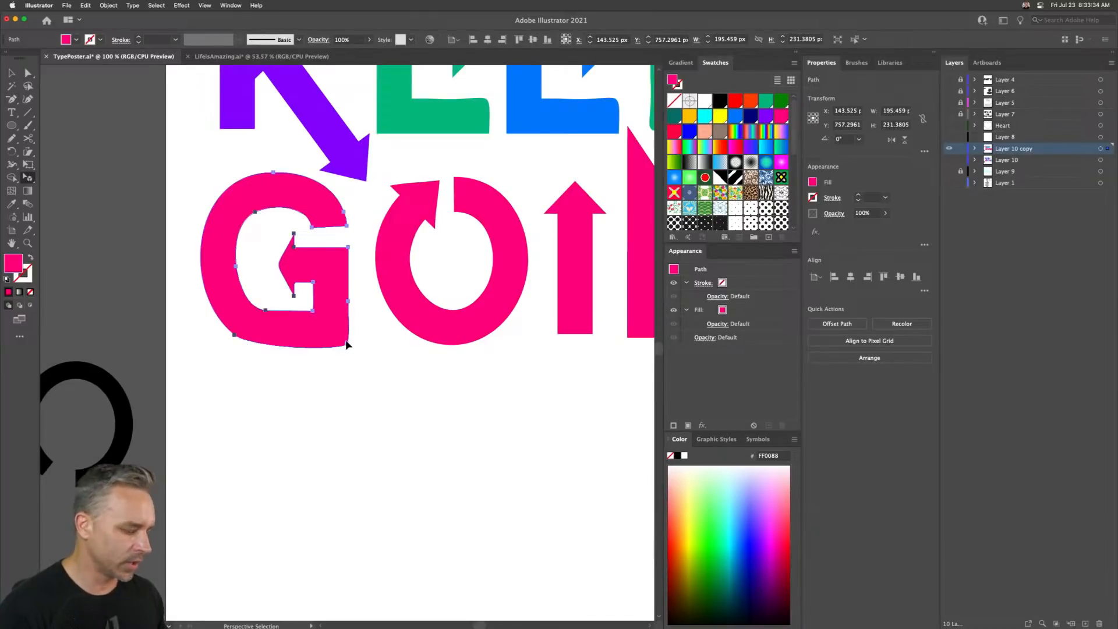
{"action": "key", "text": "shift+c"}
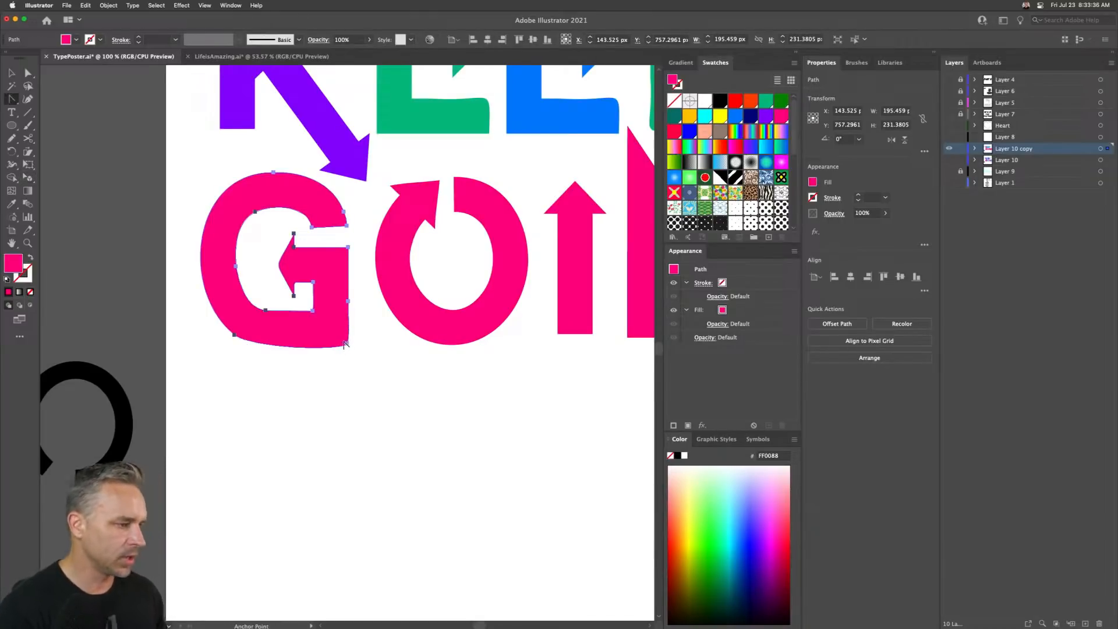
{"action": "left_click", "coordinate": [346, 344]}
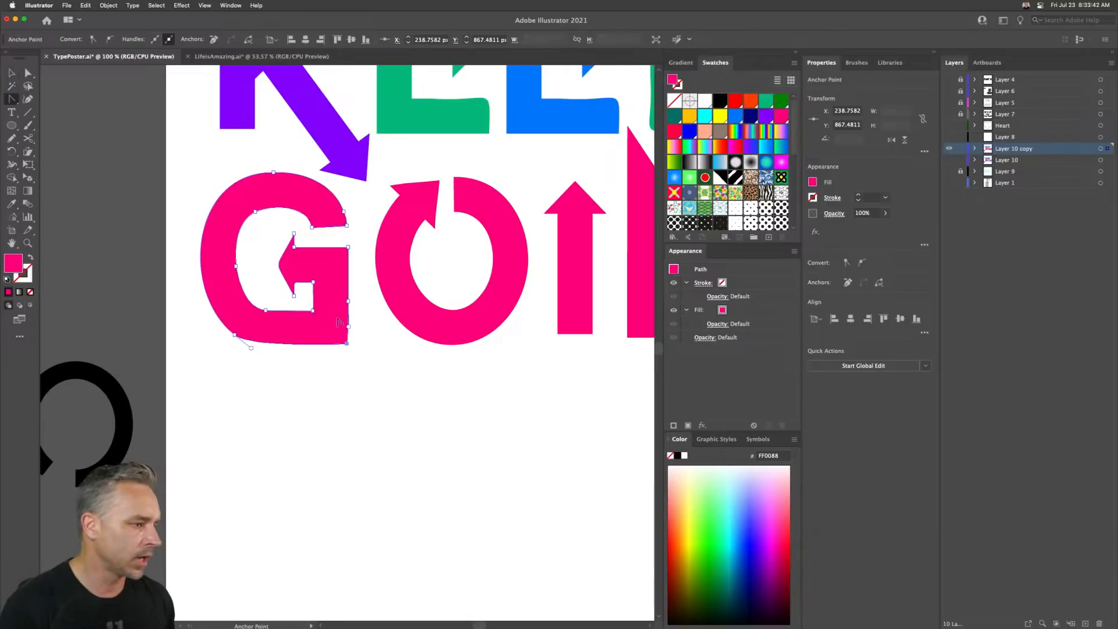
{"action": "key", "text": "minus"}
{"action": "left_click", "coordinate": [348, 301]}
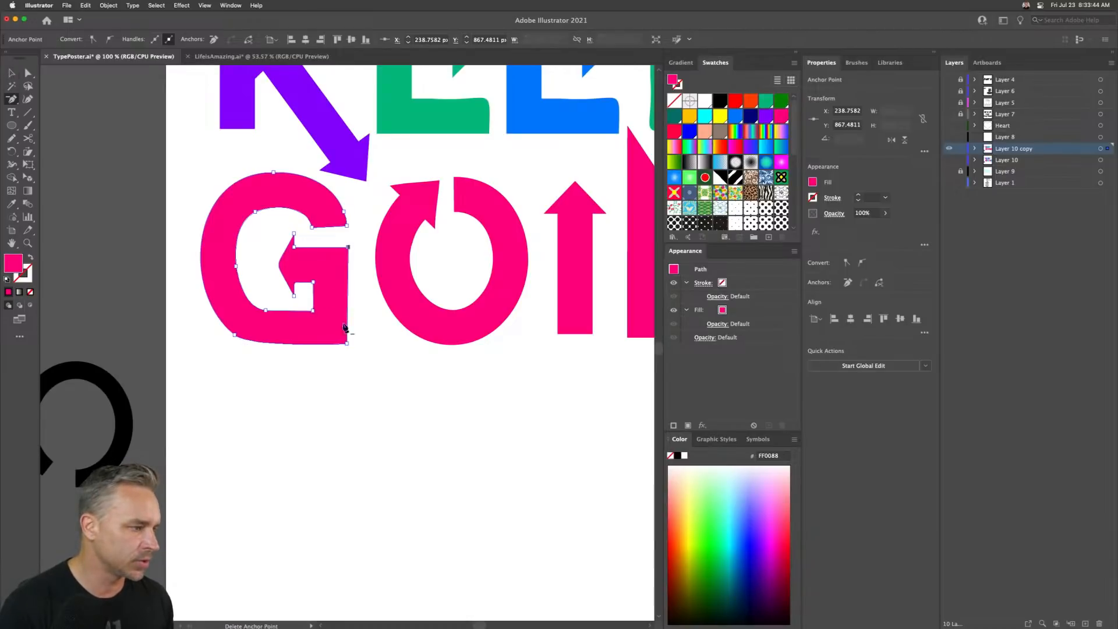
- Zoom into the G and delete the redundant anchor point at the lower inner corner of its arrow
{"action": "left_click", "coordinate": [28, 72]}
{"action": "key", "text": "super+equal"}
{"action": "key", "text": "super+equal"}
{"action": "scroll", "coordinate": [408, 268], "scroll_direction": "left", "scroll_amount": 5}
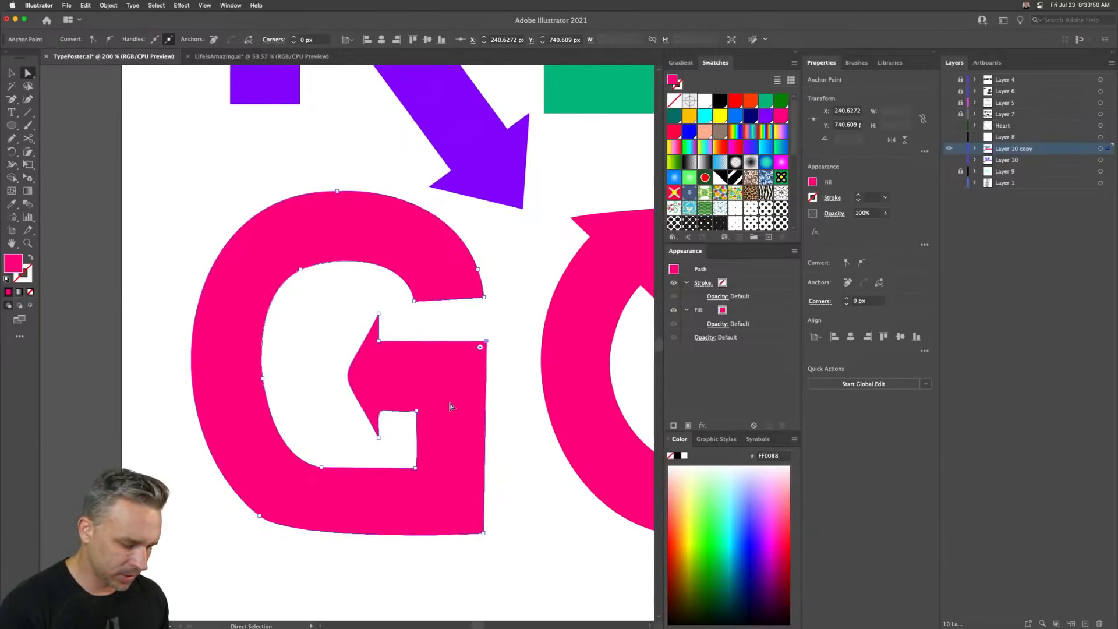
{"action": "key", "text": "minus"}
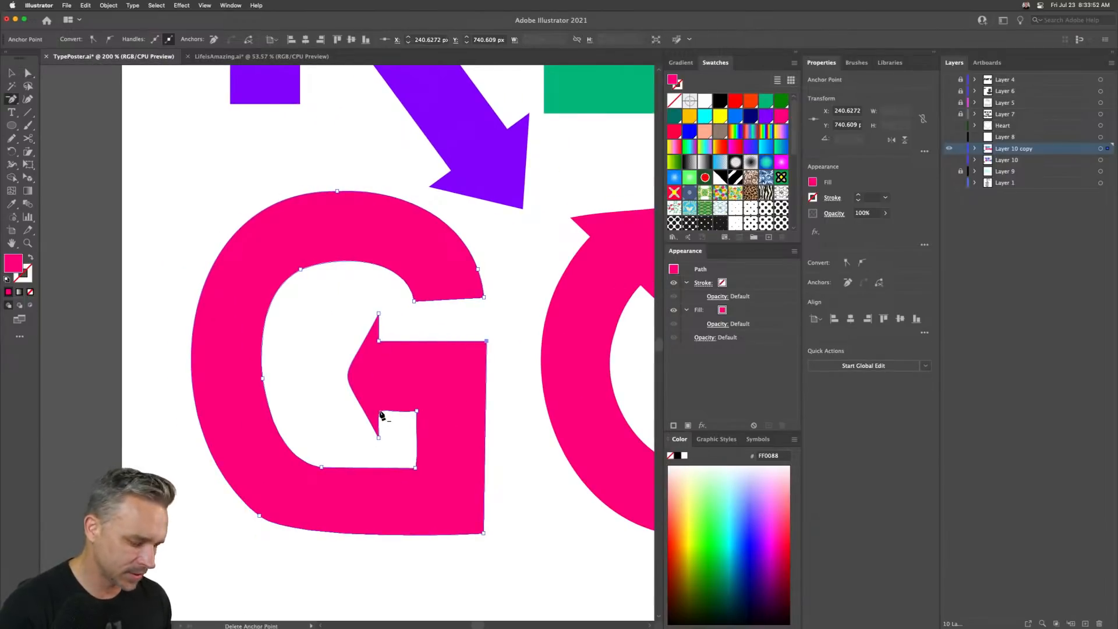
{"action": "left_click", "coordinate": [381, 415]}
{"action": "key", "text": "Return"}
- Add an anchor point on the path at the tip of the G's arrow
{"action": "key", "text": "plus"}
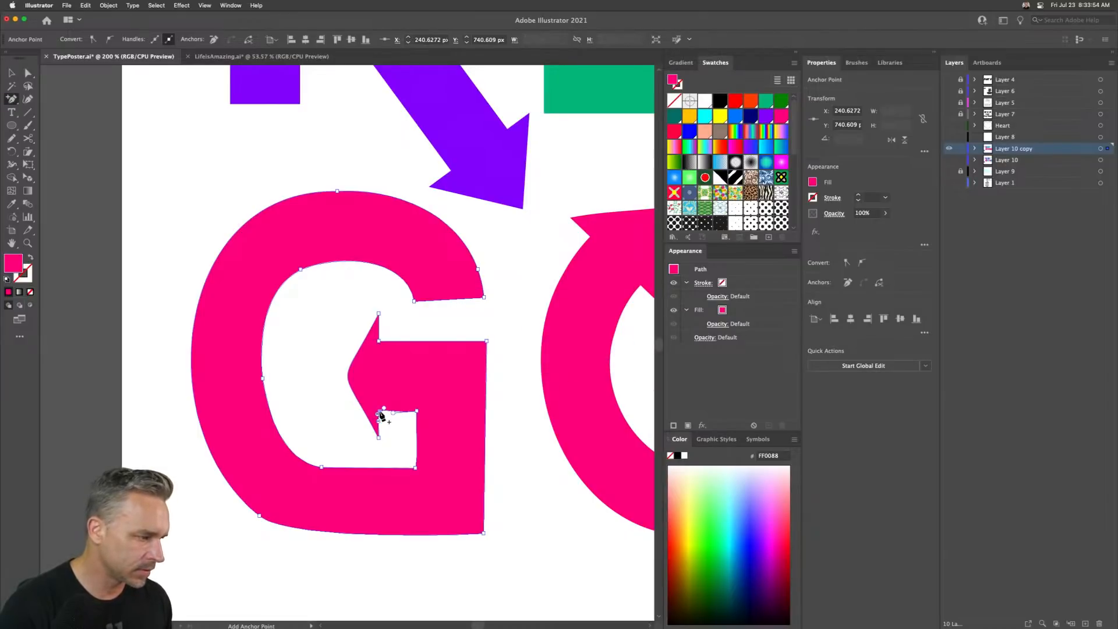
{"action": "left_click", "coordinate": [348, 379]}
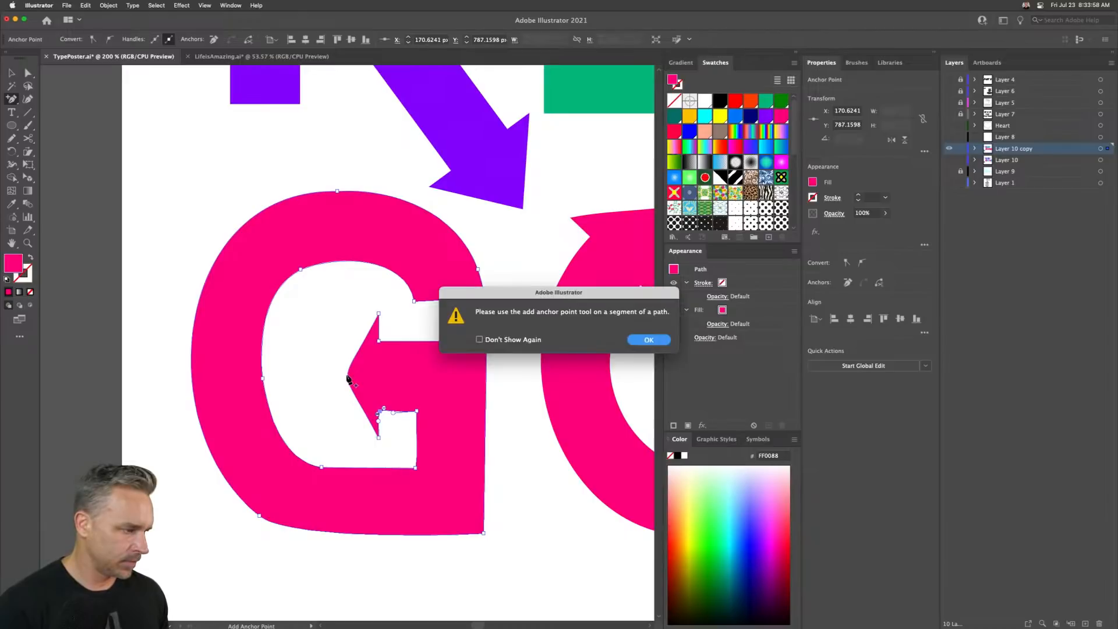
{"action": "key", "text": "Return"}
{"action": "left_click", "coordinate": [349, 379]}
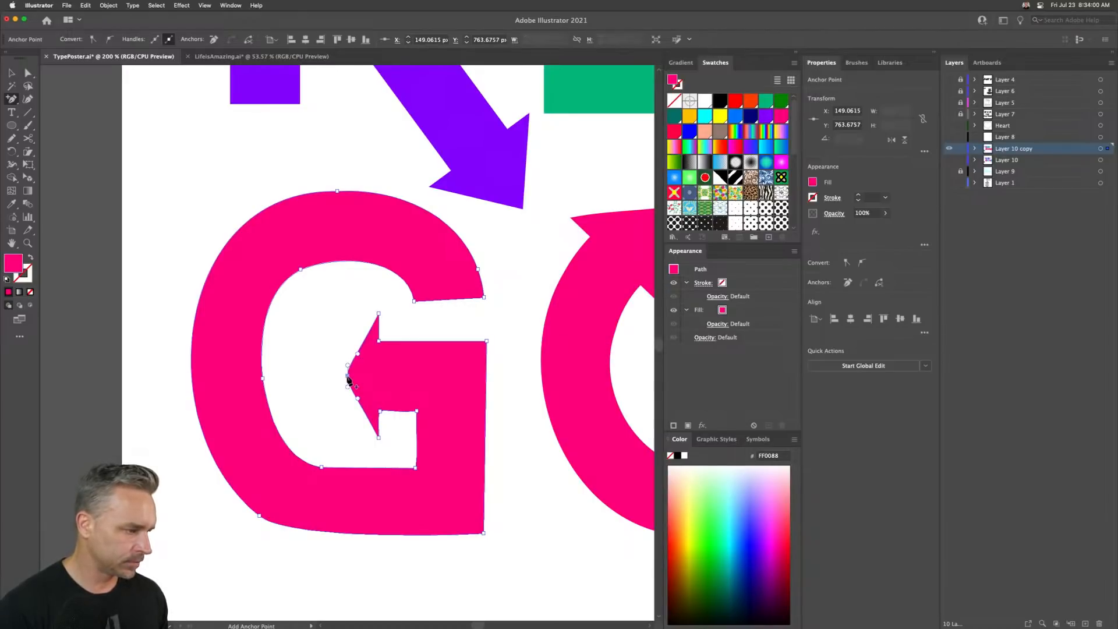
- Convert the arrow tip and the G's inner and outer corner anchors to sharp corners
{"action": "key", "text": "a"}
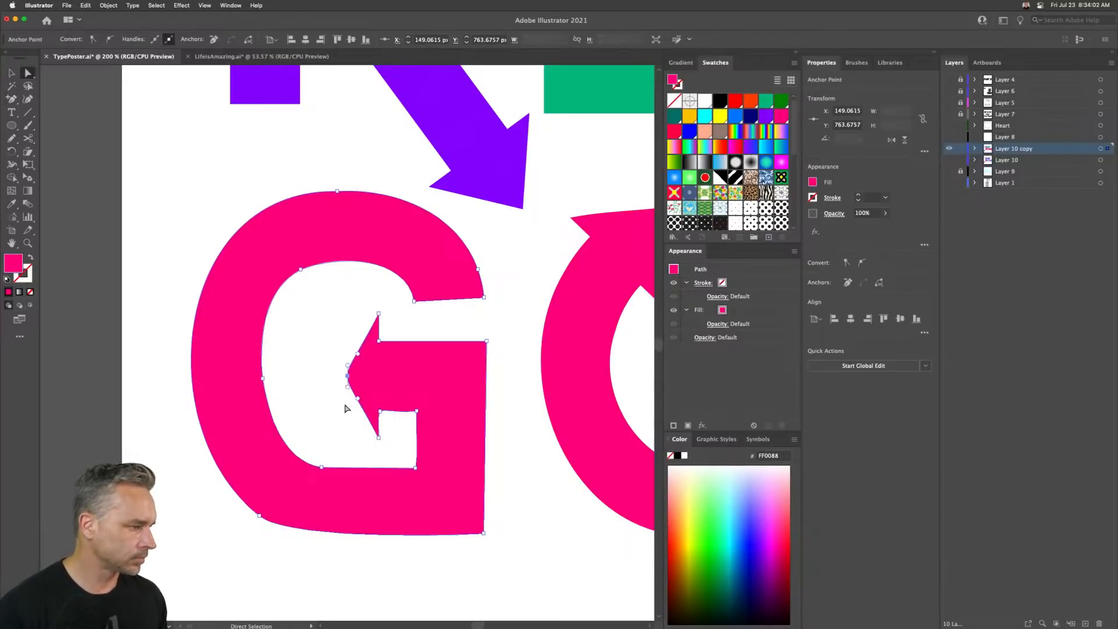
{"action": "key", "text": "shift+c"}
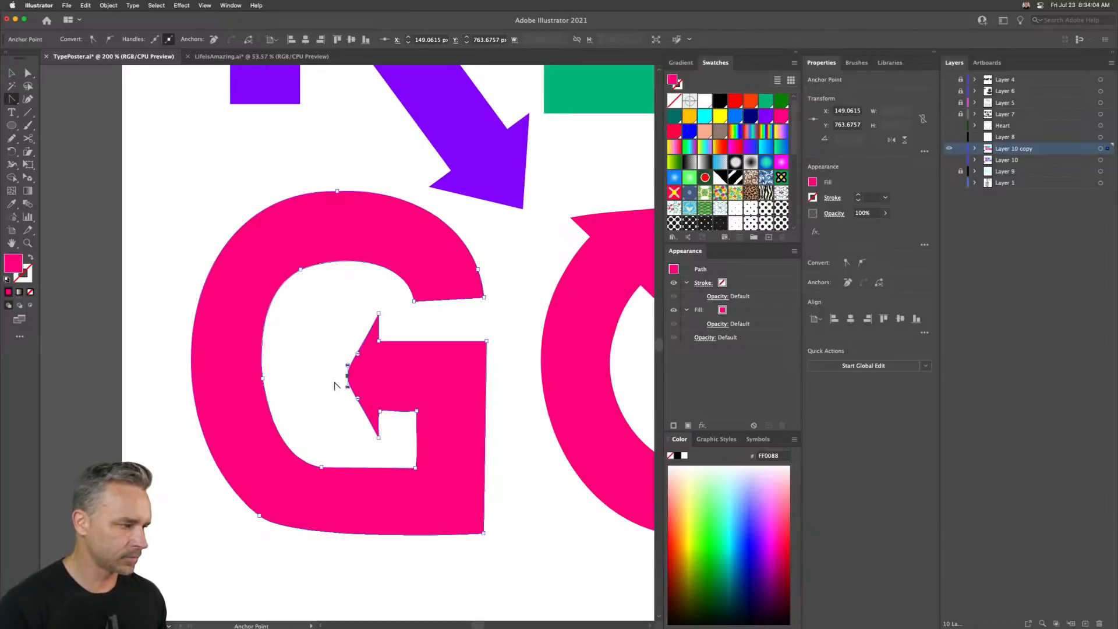
{"action": "left_click", "coordinate": [347, 377]}
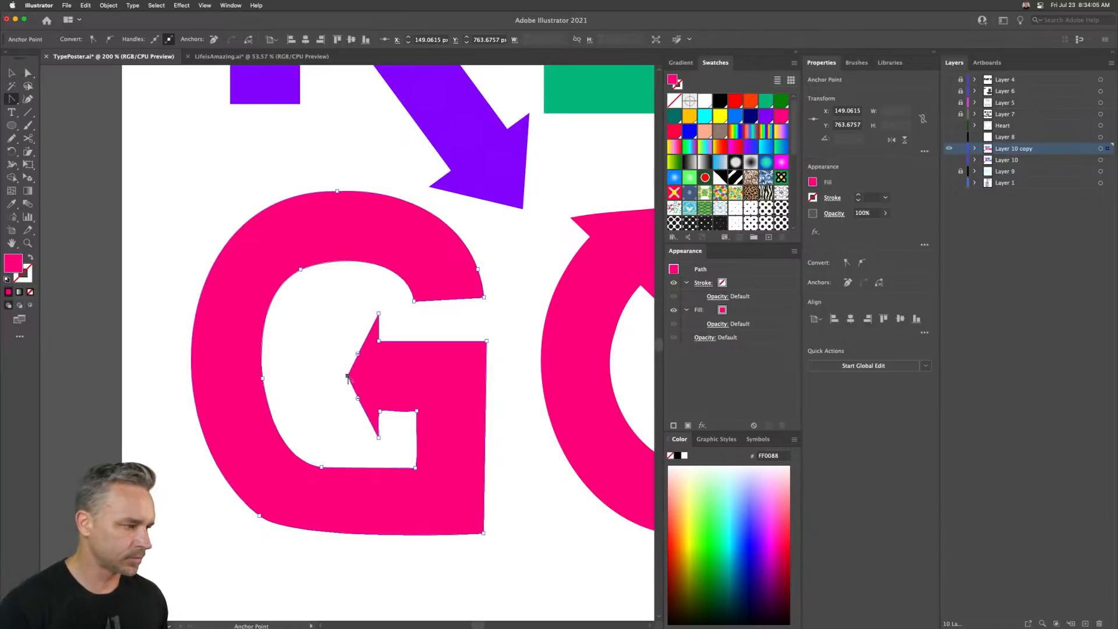
{"action": "left_click", "coordinate": [379, 411]}
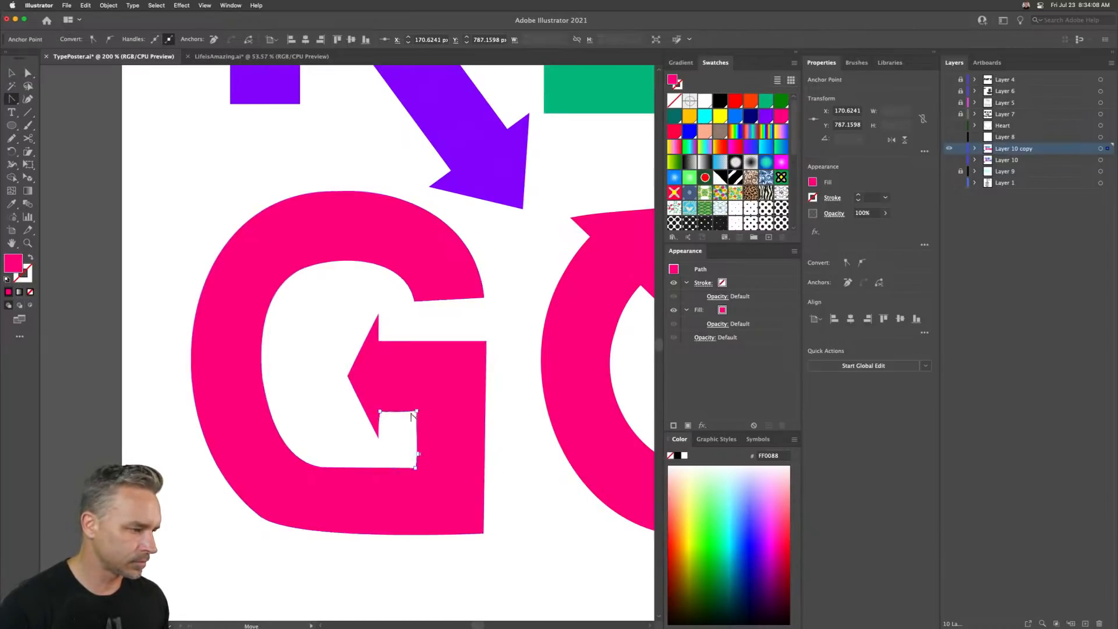
{"action": "left_click", "coordinate": [379, 437]}
{"action": "left_click", "coordinate": [414, 469]}
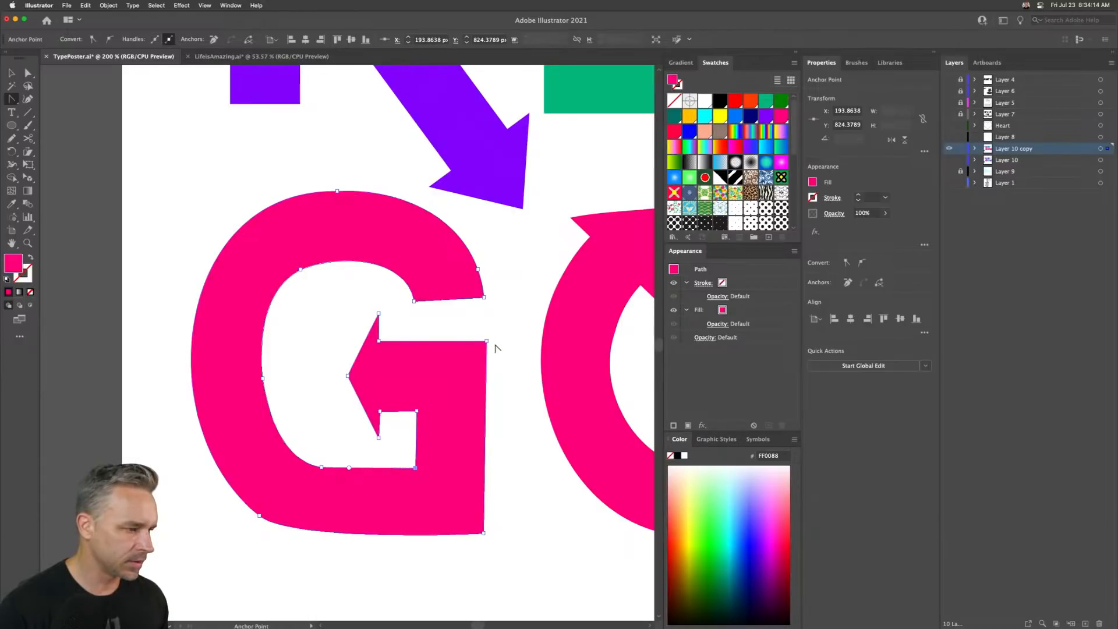
{"action": "left_click", "coordinate": [486, 342]}
{"action": "left_click", "coordinate": [483, 534]}
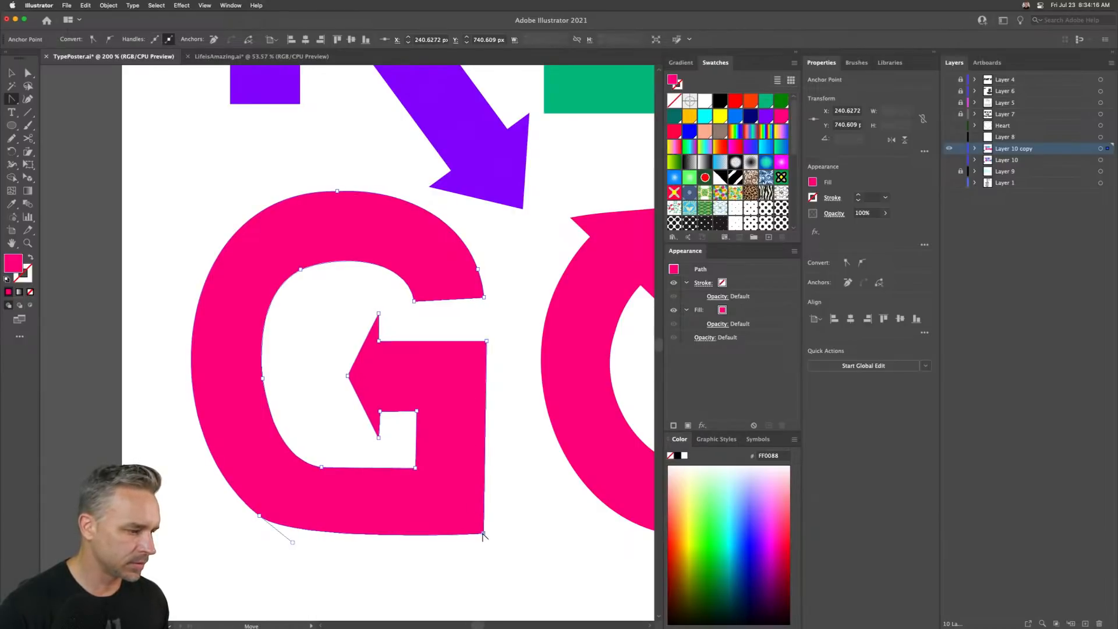
- Select the whole G and nudge it slightly to the right
{"action": "left_click", "coordinate": [11, 73]}
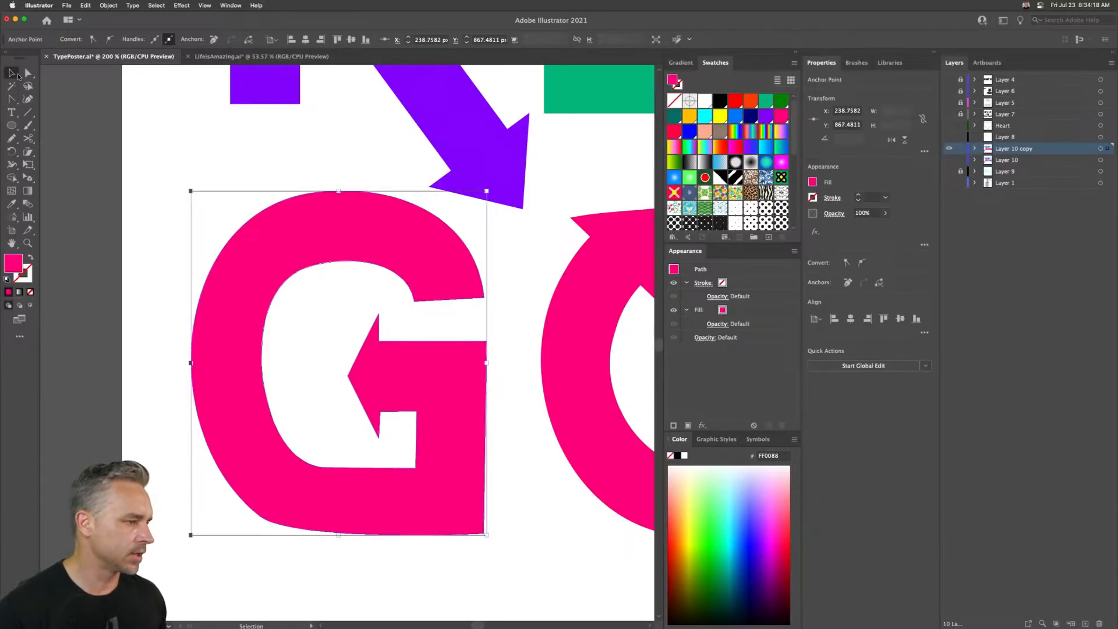
{"action": "key", "text": "Right"}
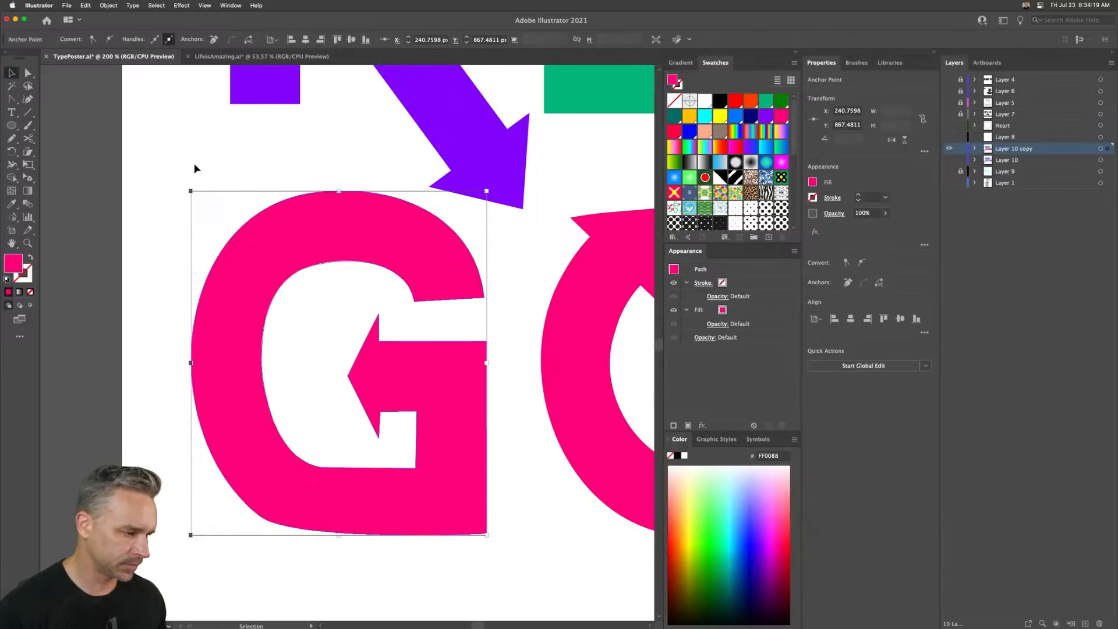
{"action": "left_click", "coordinate": [152, 208]}
- Select the arrow's tip anchor and move it further left to lengthen the G's arrowhead
{"action": "key", "text": "a"}
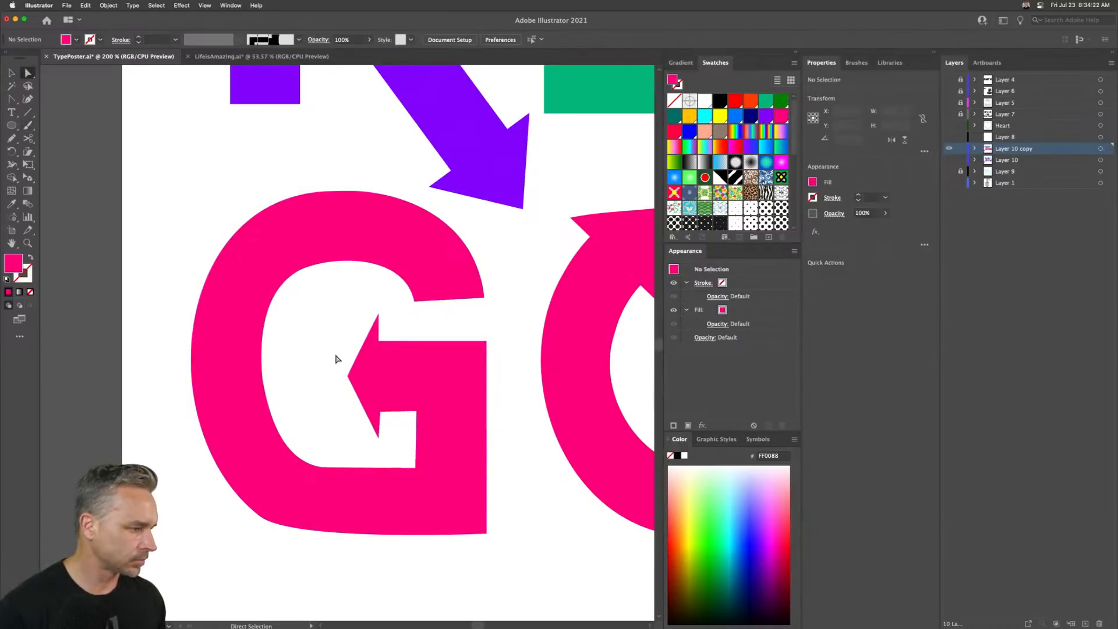
{"action": "left_click", "coordinate": [347, 377]}
{"action": "key", "text": "shift+Left"}
{"action": "key", "text": "shift+Left"}
{"action": "key", "text": "shift+Left"}
{"action": "key", "text": "shift+Left"}
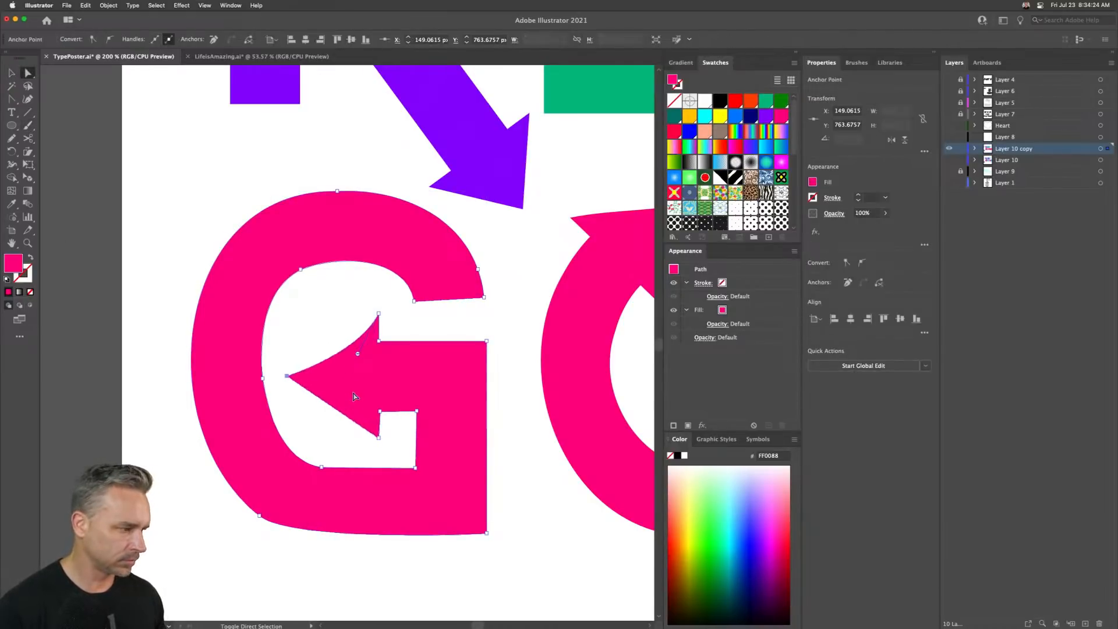
{"action": "key", "text": "shift+Right"}
- Convert the arrow's upper barb anchor to a sharp corner and check the handles on the G's bottom-left anchor
{"action": "key", "text": "shift+c"}
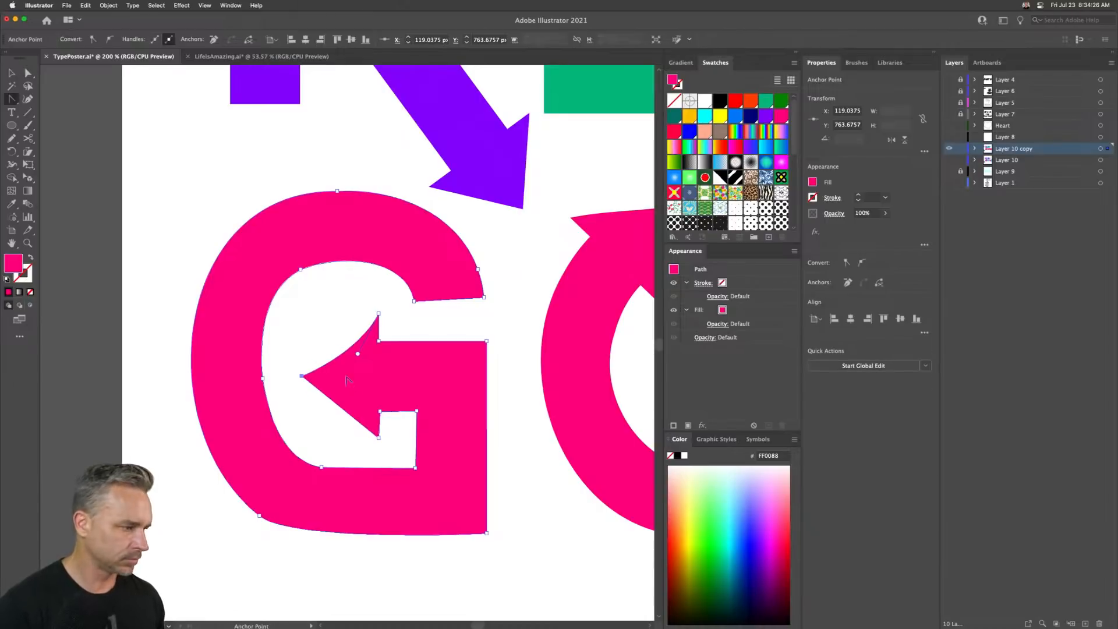
{"action": "left_click", "coordinate": [379, 315]}
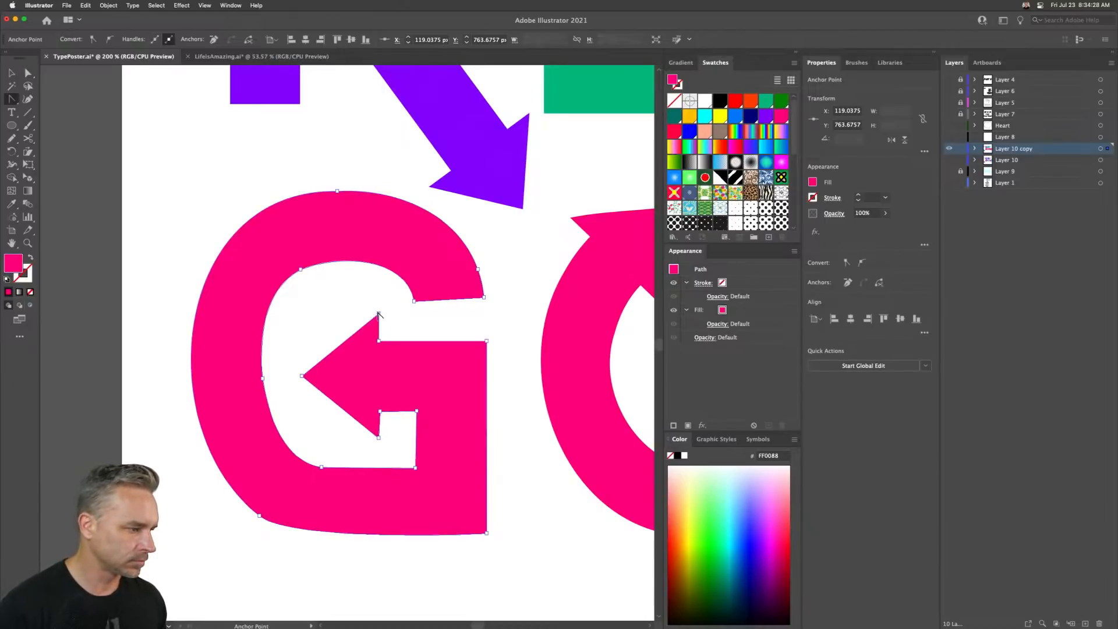
{"action": "key", "text": "a"}
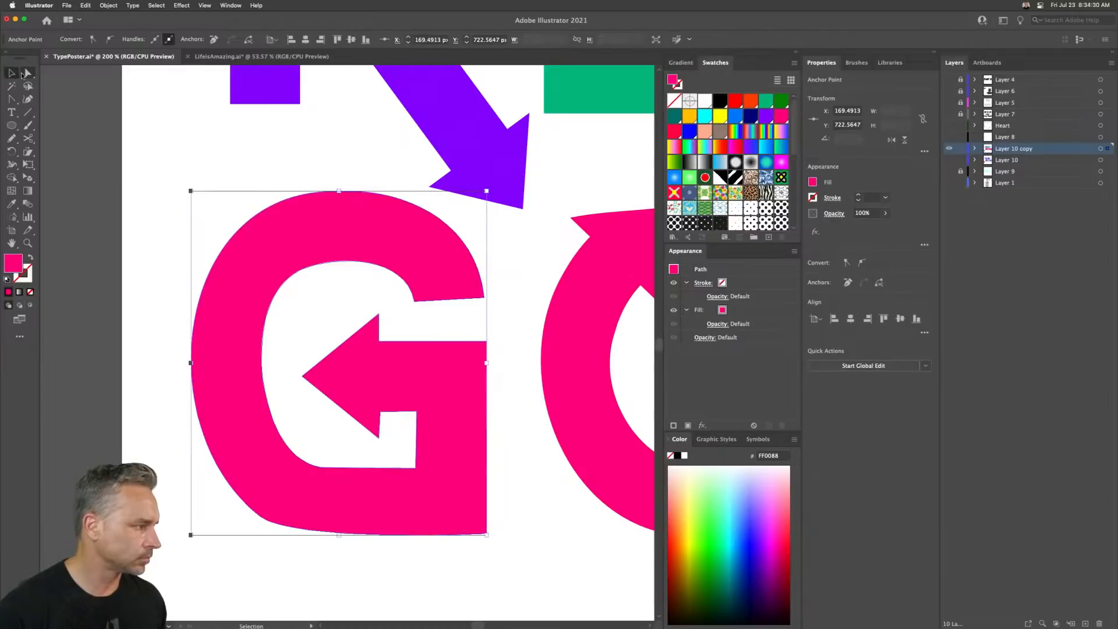
{"action": "left_click", "coordinate": [286, 351]}
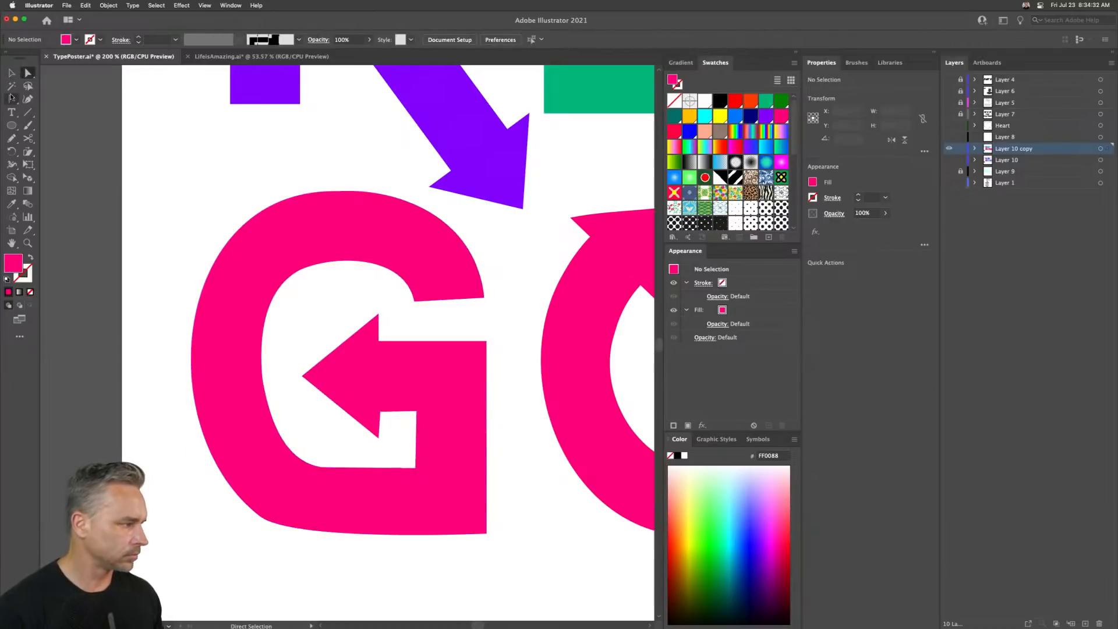
{"action": "left_click_drag", "start_coordinate": [322, 535], "coordinate": [340, 554]}
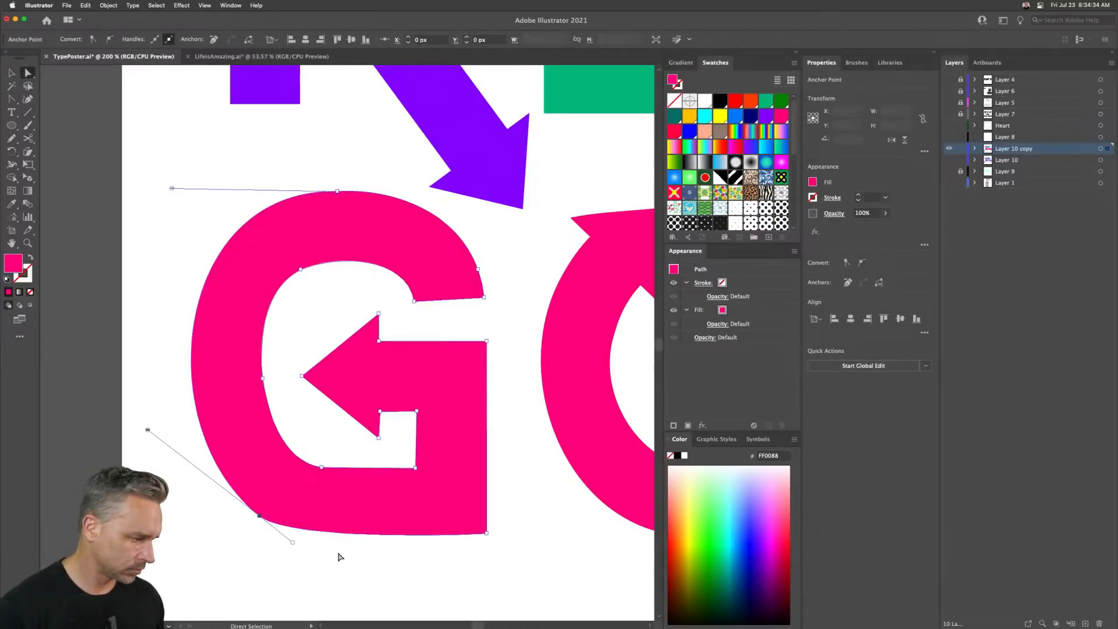
{"action": "left_click", "coordinate": [140, 388]}
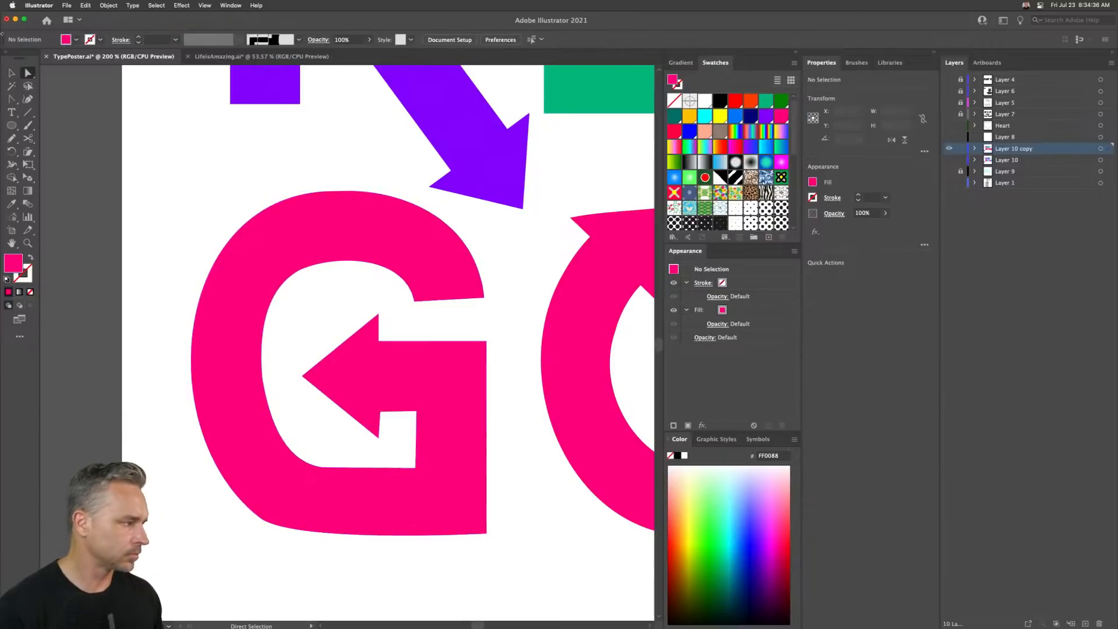
{"action": "left_click", "coordinate": [10, 73]}
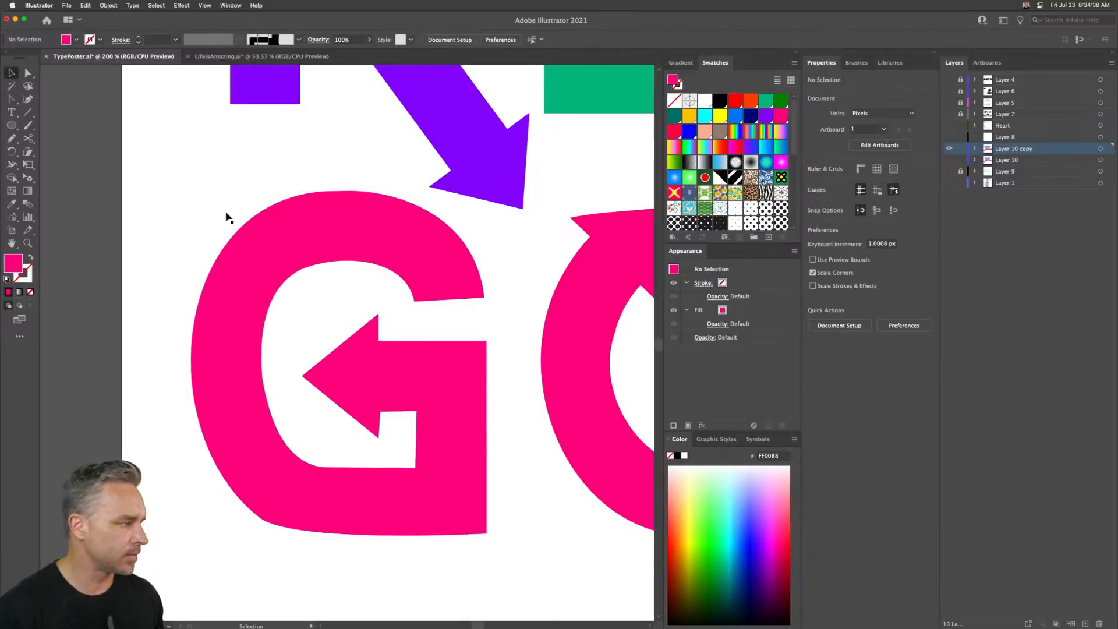
- Duplicate the G to the end of the word to complete GOING and fill the copy with purple
{"action": "key", "text": "super+minus"}
{"action": "key", "text": "super+minus"}
{"action": "key", "text": "super+minus"}
{"action": "key", "text": "super+minus"}
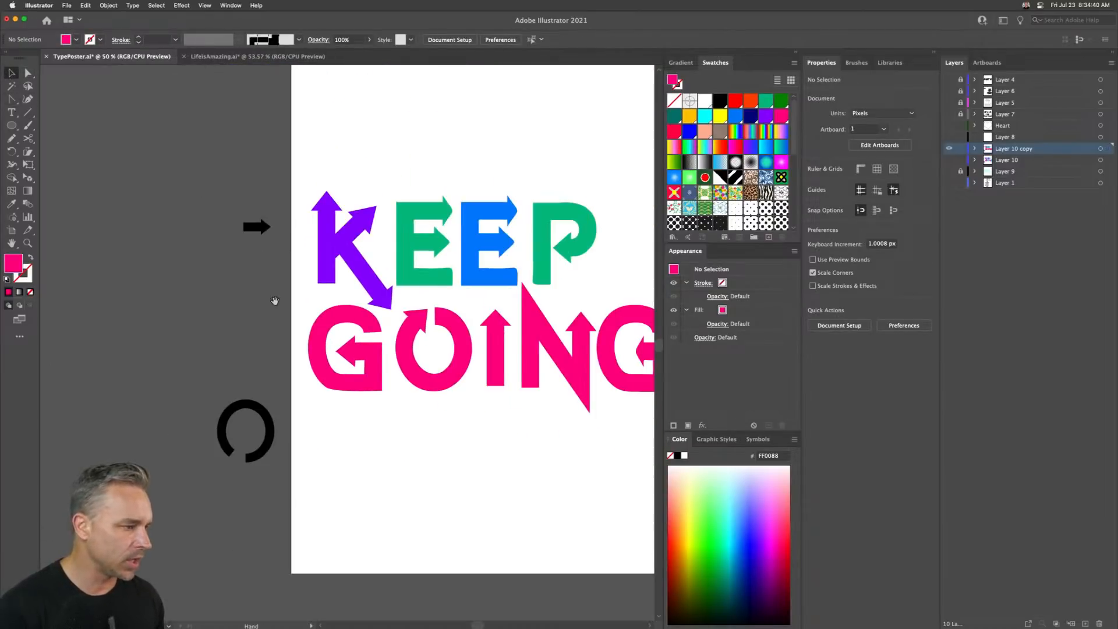
{"action": "left_click_drag", "start_coordinate": [275, 300], "coordinate": [85, 330]}
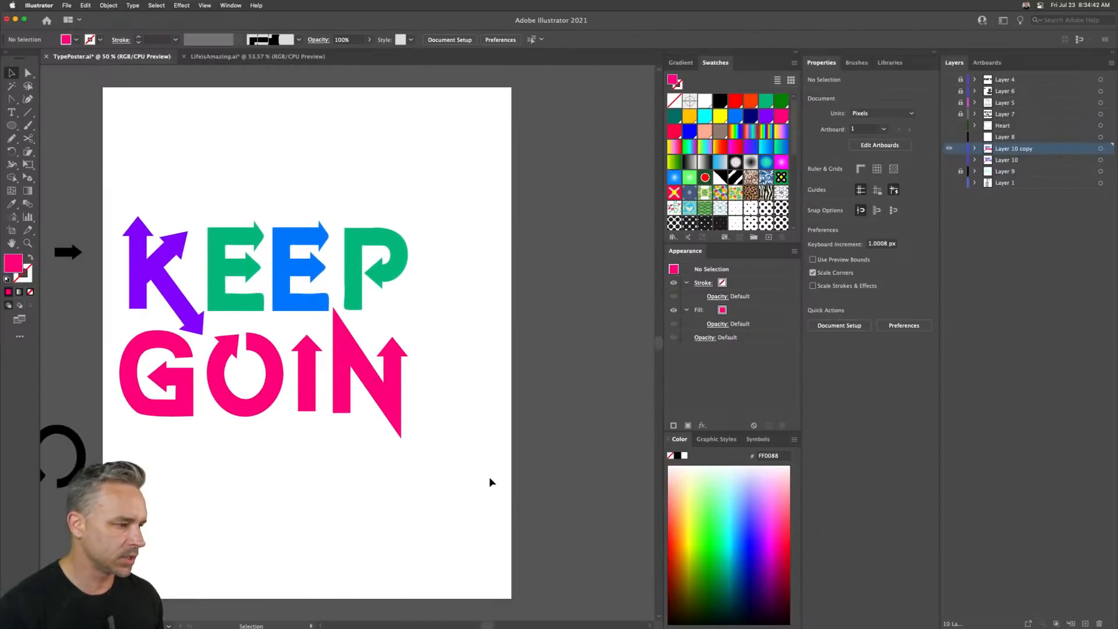
{"action": "left_click", "coordinate": [139, 379]}
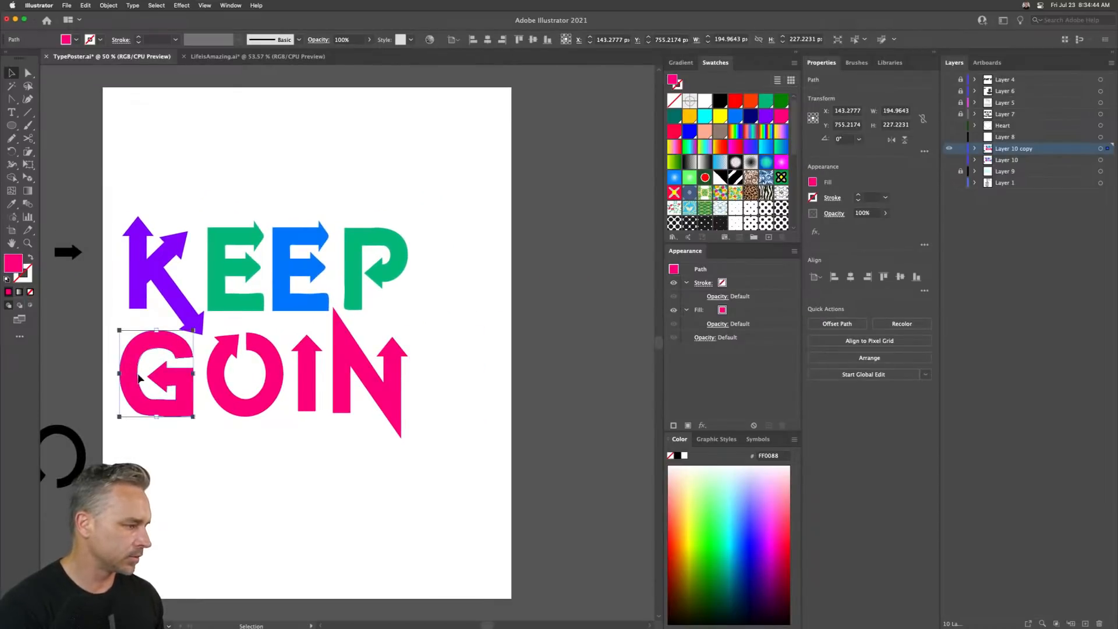
{"action": "left_click_drag", "start_coordinate": [133, 367], "coordinate": [424, 367]}
{"action": "left_click_drag", "start_coordinate": [410, 219], "coordinate": [507, 274]}
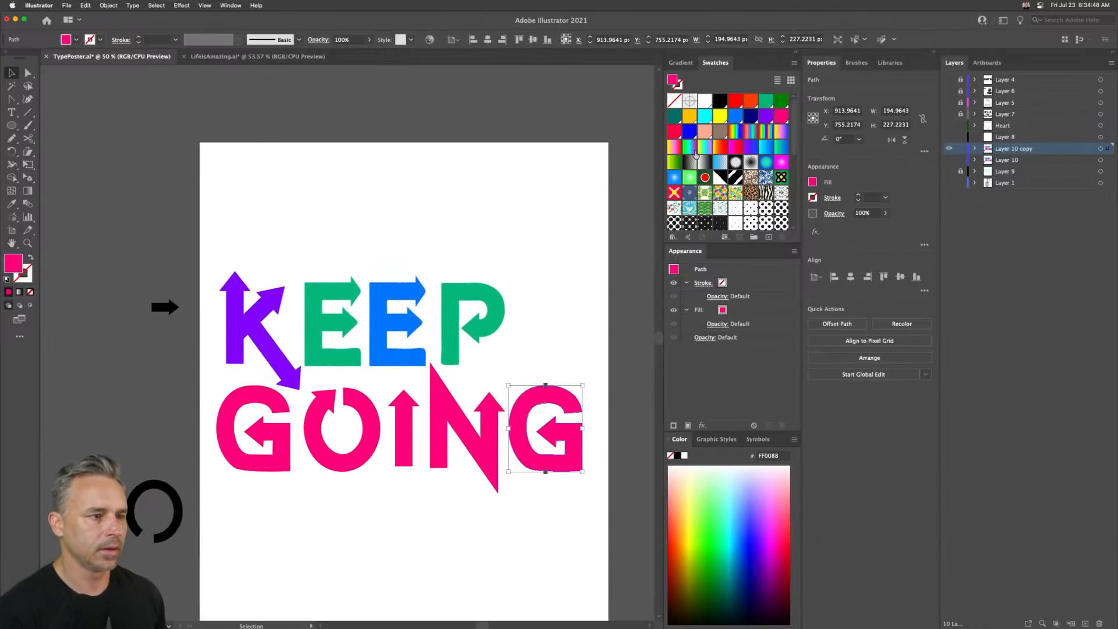
{"action": "left_click", "coordinate": [767, 118]}
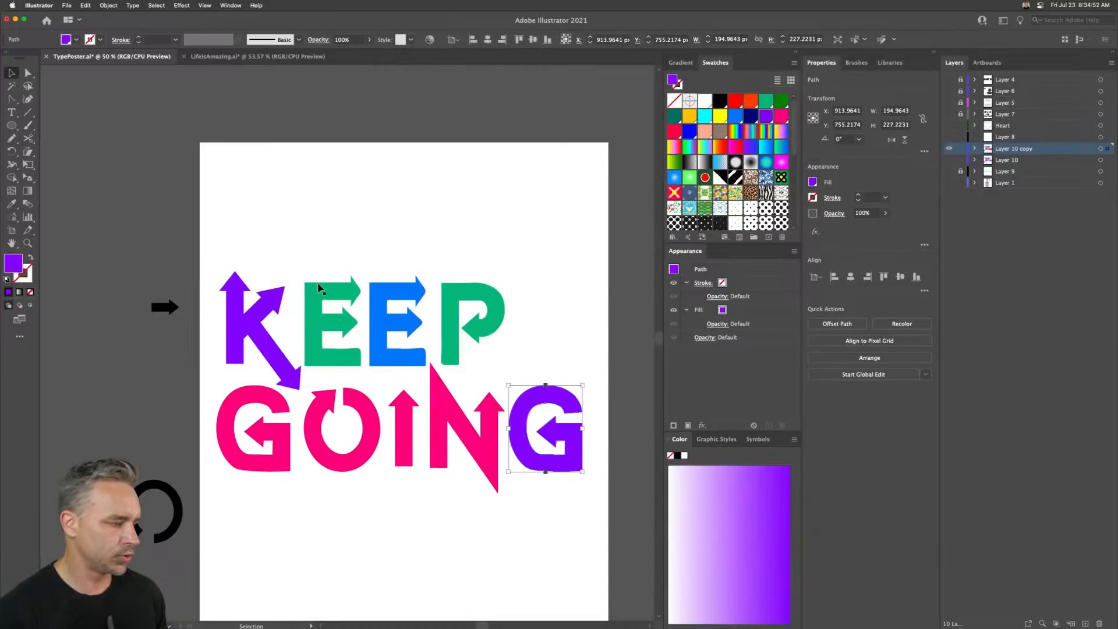
- Select the O and its arrowhead separately to inspect how the letter is built
{"action": "left_click", "coordinate": [311, 320]}
{"action": "left_click", "coordinate": [315, 425]}
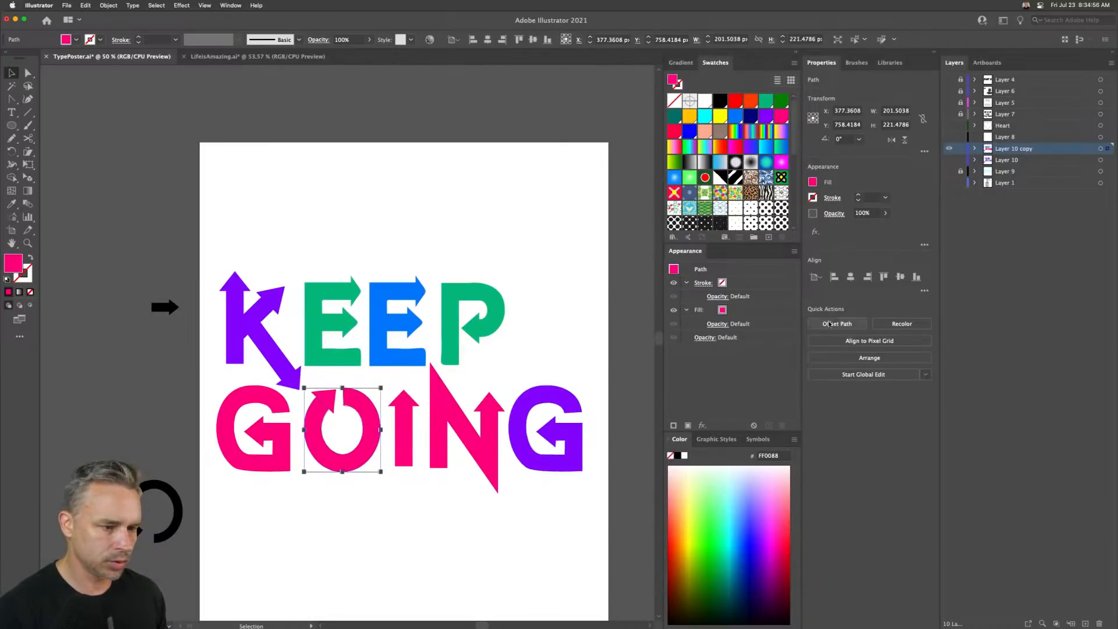
{"action": "key", "text": "super+equal"}
{"action": "key", "text": "super+equal"}
{"action": "key", "text": "super+equal"}
{"action": "key", "text": "super+equal"}
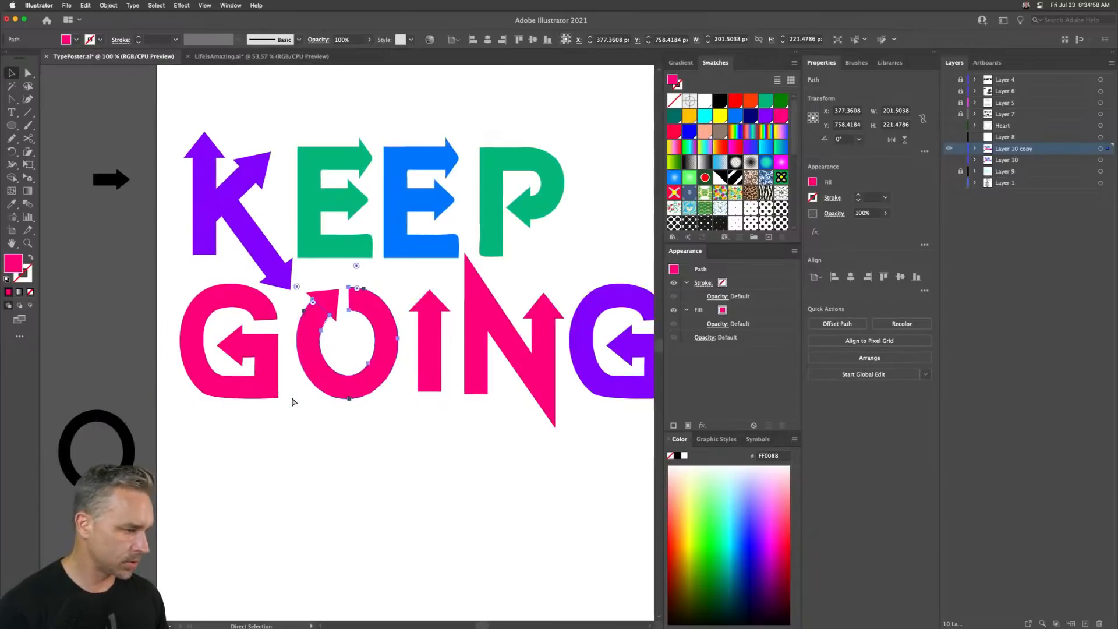
{"action": "left_click_drag", "start_coordinate": [317, 357], "coordinate": [395, 415]}
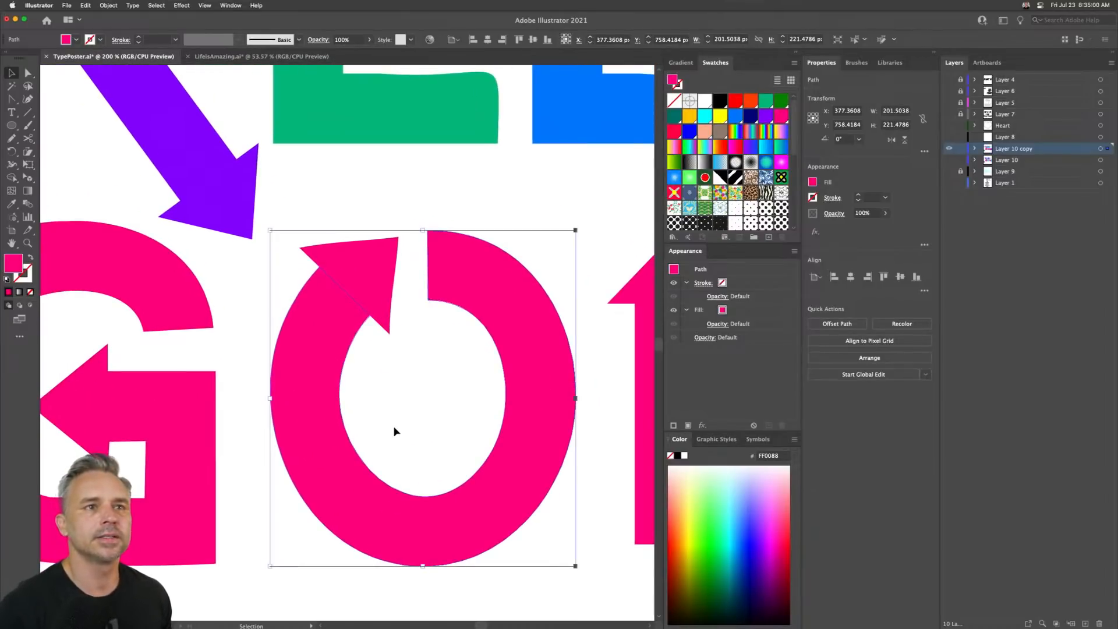
{"action": "right_click", "coordinate": [364, 261]}
{"action": "left_click", "coordinate": [343, 174]}
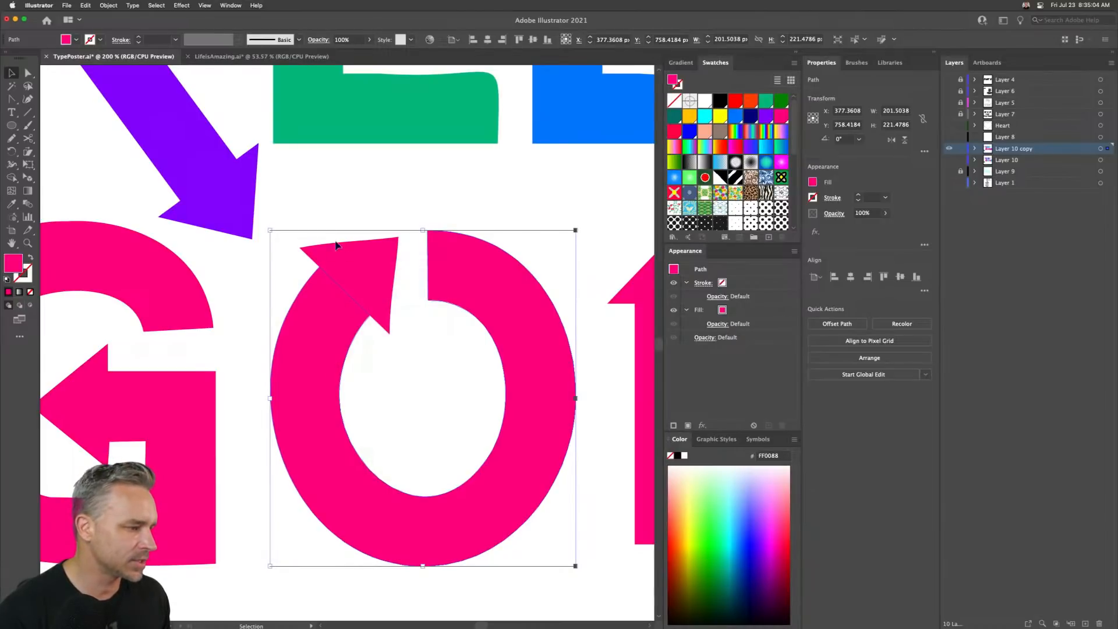
{"action": "right_click", "coordinate": [344, 270]}
{"action": "left_click", "coordinate": [342, 176]}
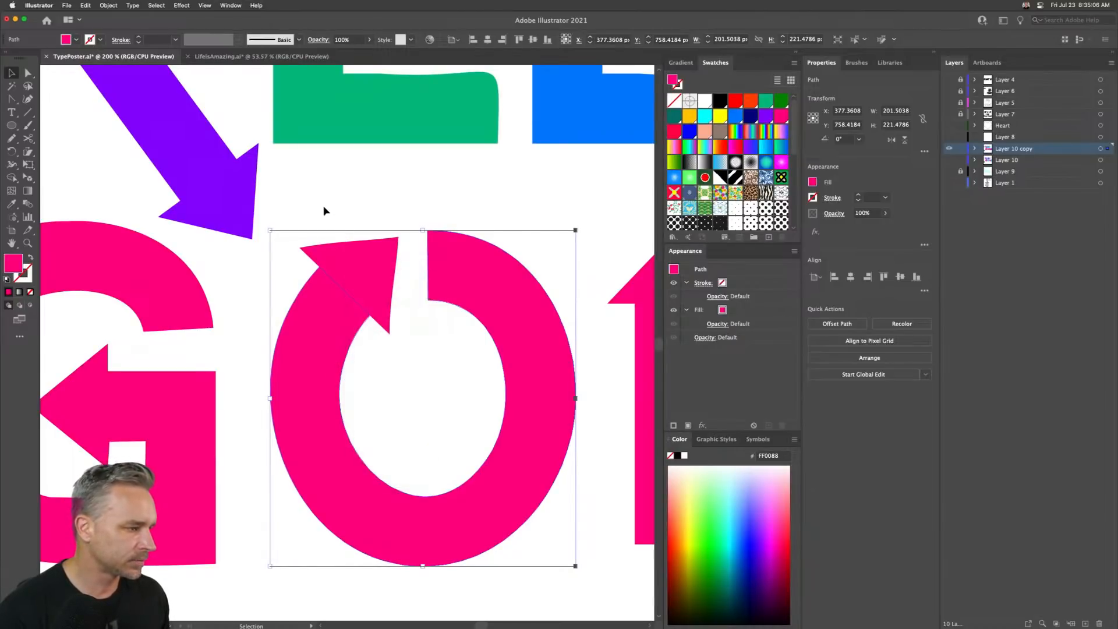
{"action": "left_click", "coordinate": [324, 208]}
{"action": "left_click", "coordinate": [364, 272]}
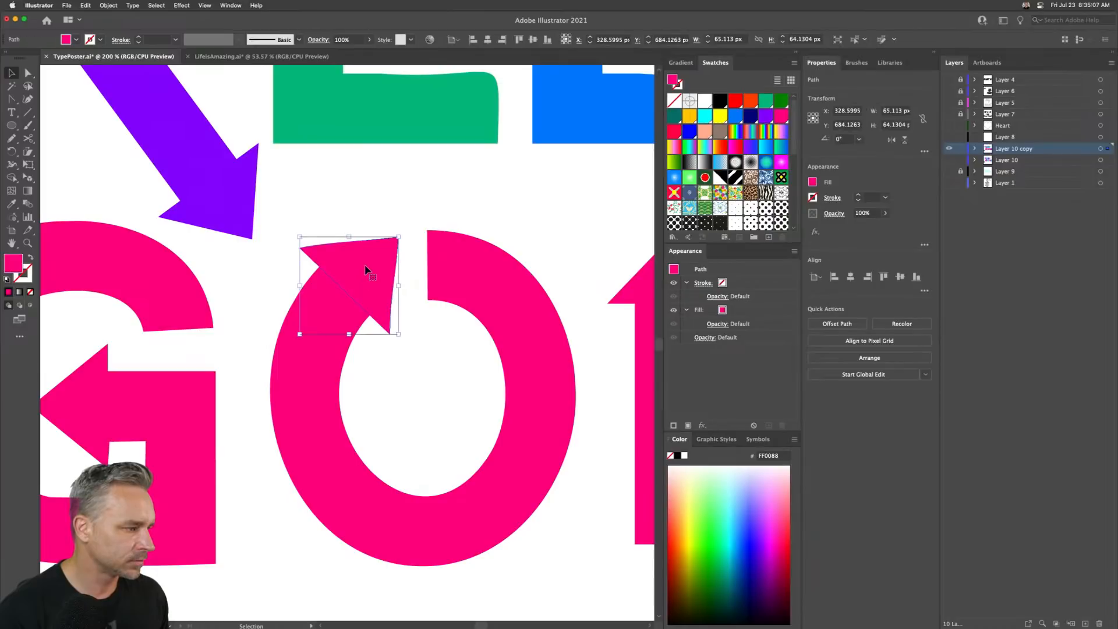
- Select both the O and its arrowhead and unite them into one shape
{"action": "left_click", "coordinate": [318, 371], "text": "shift"}
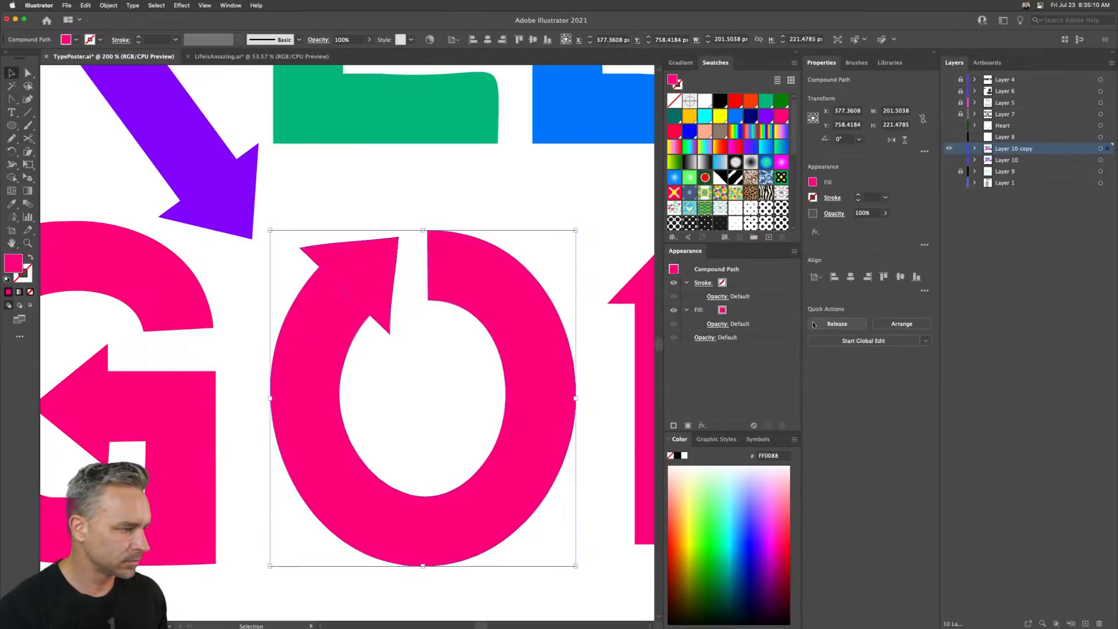
{"action": "left_click", "coordinate": [342, 282]}
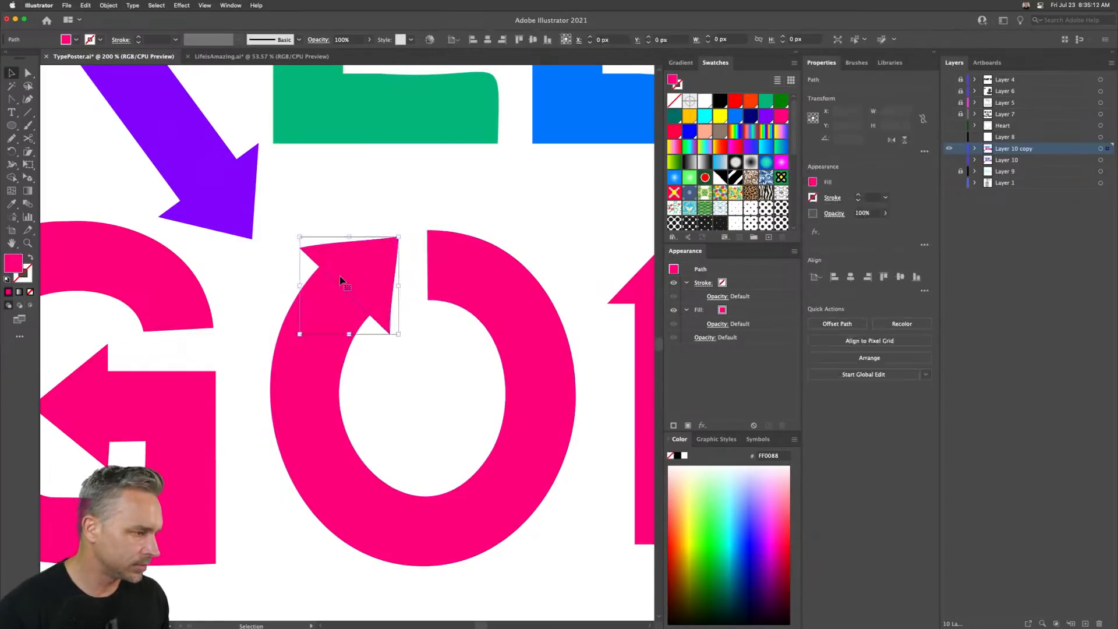
{"action": "left_click", "coordinate": [566, 358], "text": "shift"}
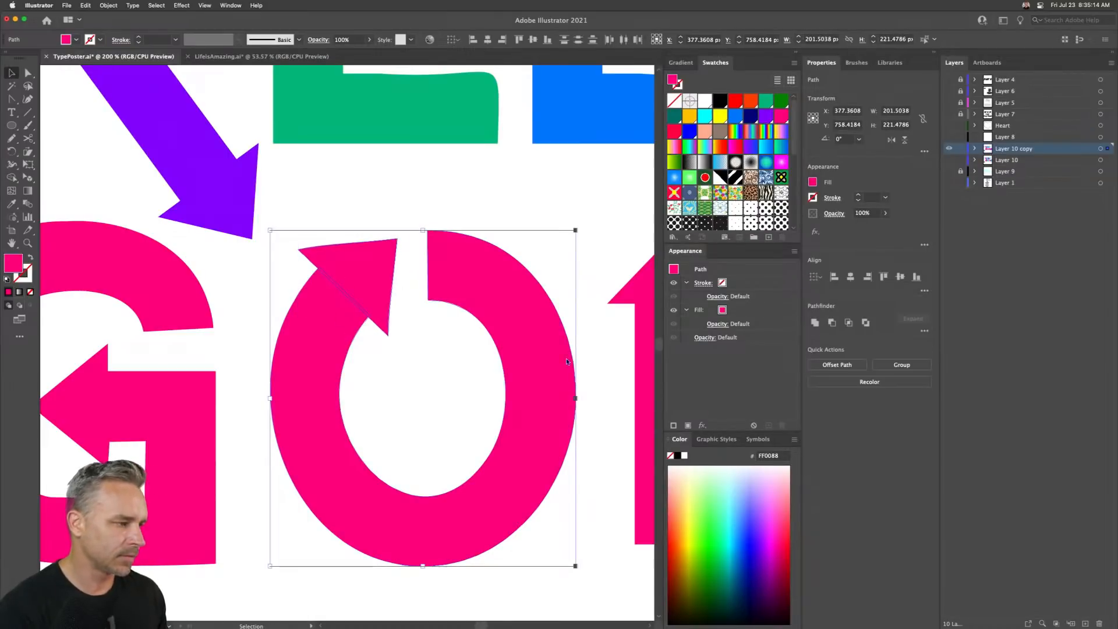
{"action": "left_click", "coordinate": [811, 323]}
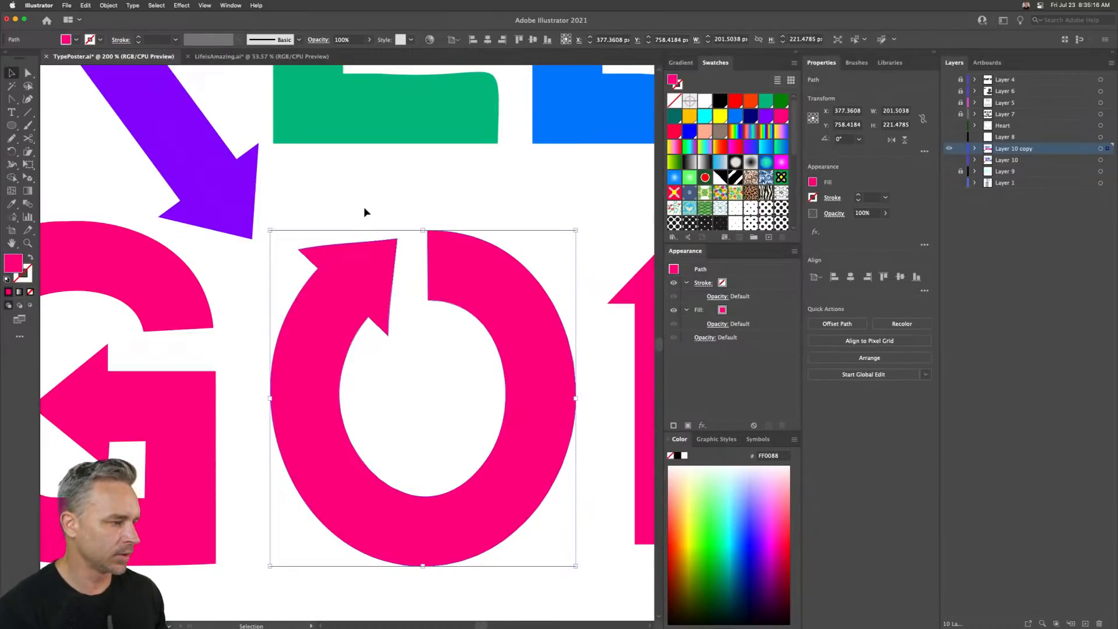
- Recolor the O green by sampling the P's fill with the Eyedropper
{"action": "key", "text": "super+0"}
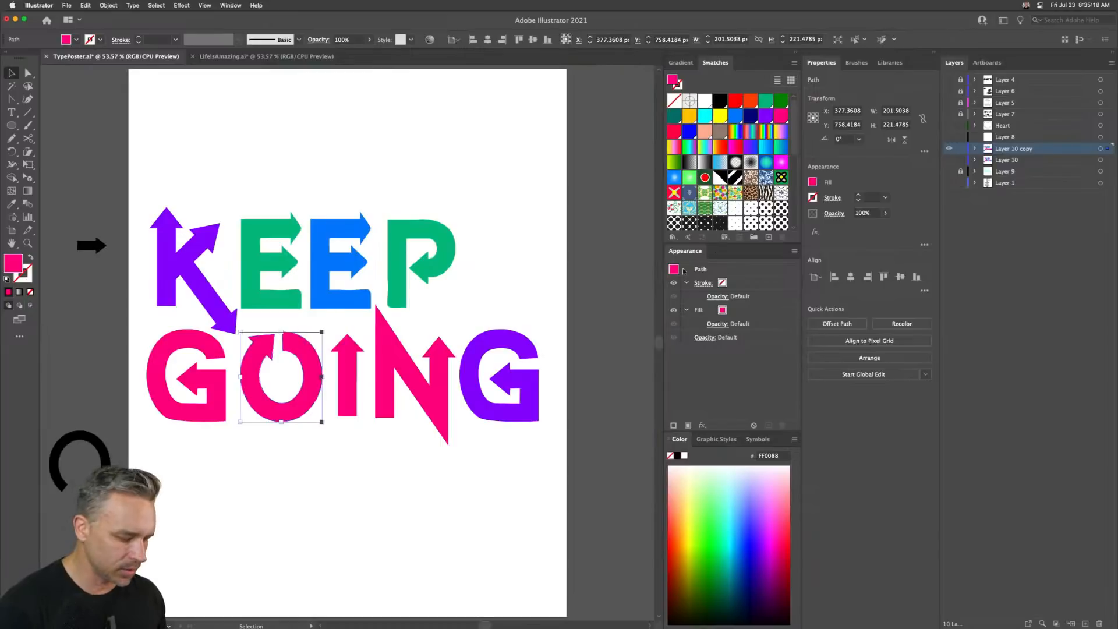
{"action": "key", "text": "i"}
{"action": "left_click", "coordinate": [402, 261]}
{"action": "key", "text": "v"}
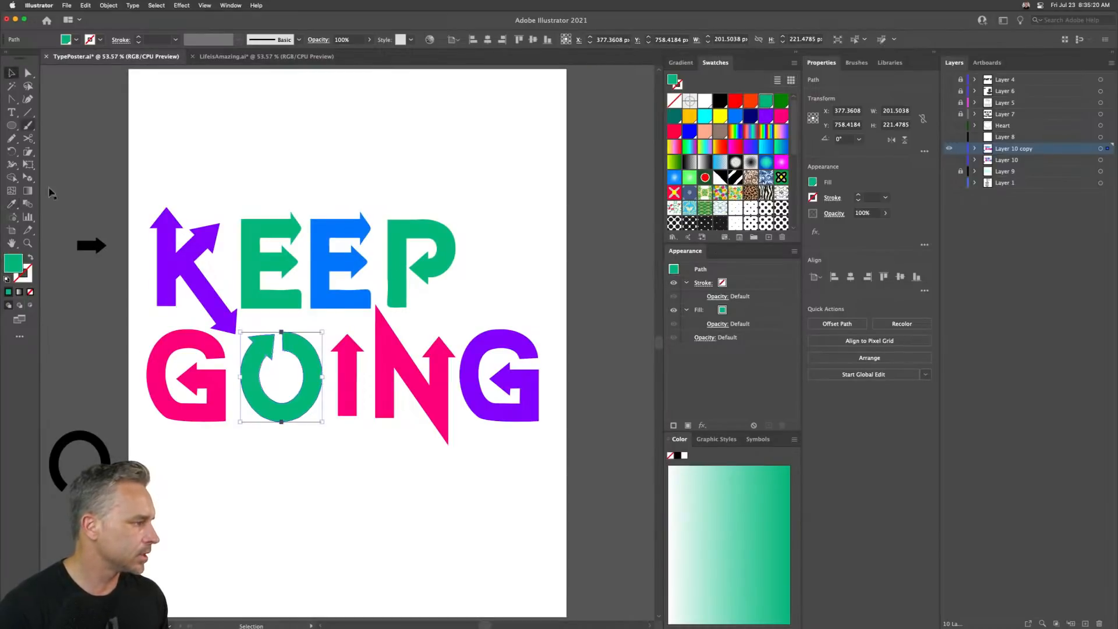
- Recolor the first E pink by sampling the G's fill with the Eyedropper
{"action": "left_click", "coordinate": [164, 406]}
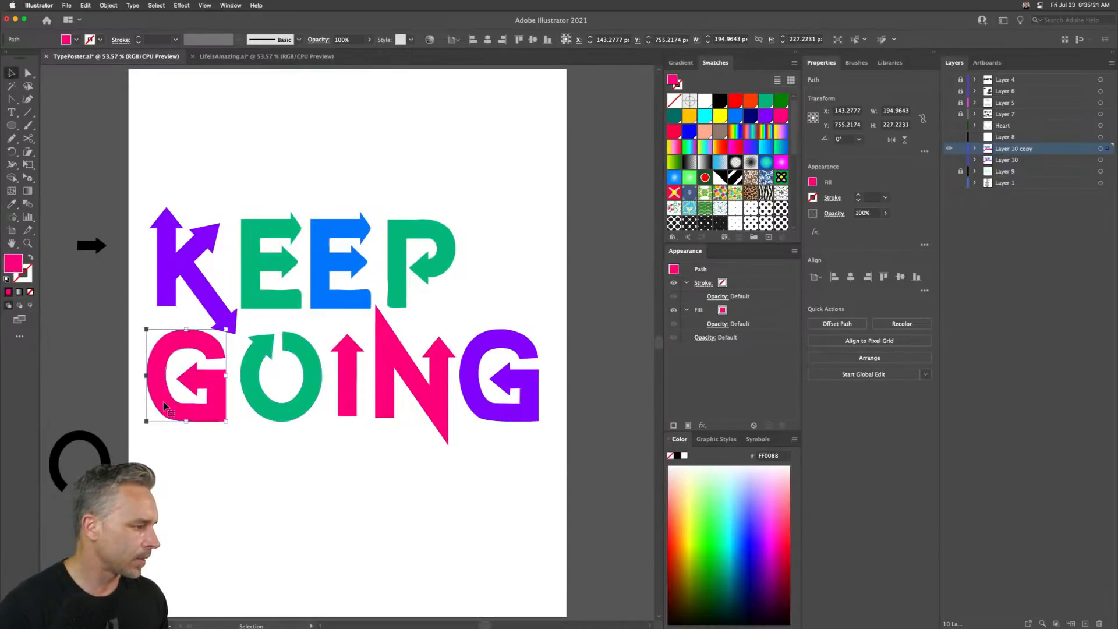
{"action": "left_click", "coordinate": [272, 263]}
{"action": "key", "text": "i"}
{"action": "left_click", "coordinate": [163, 345]}
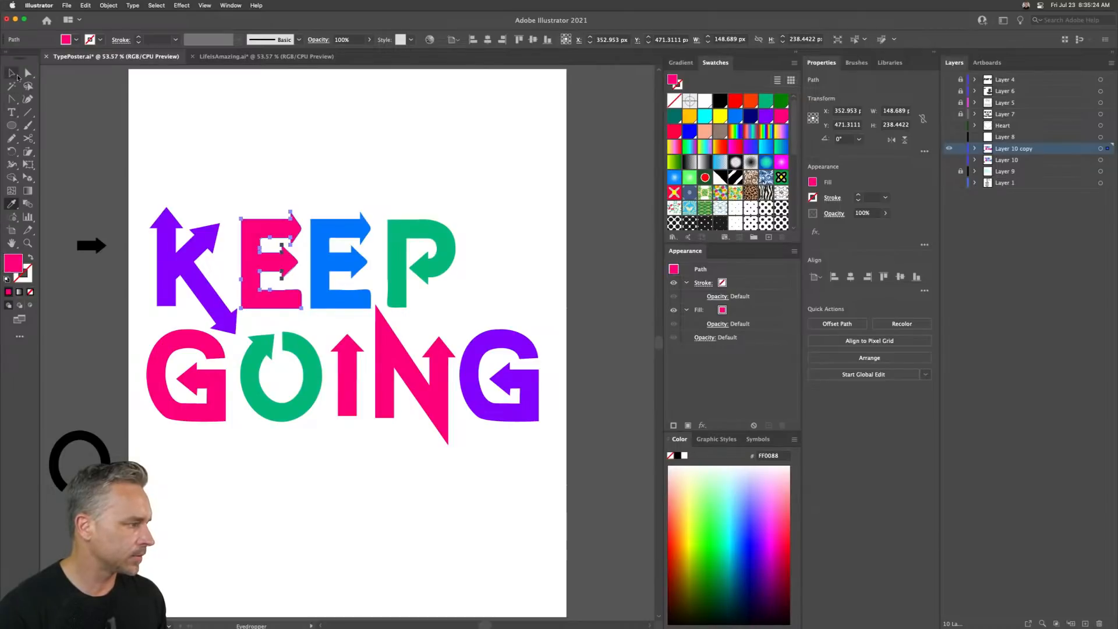
{"action": "left_click", "coordinate": [16, 76]}
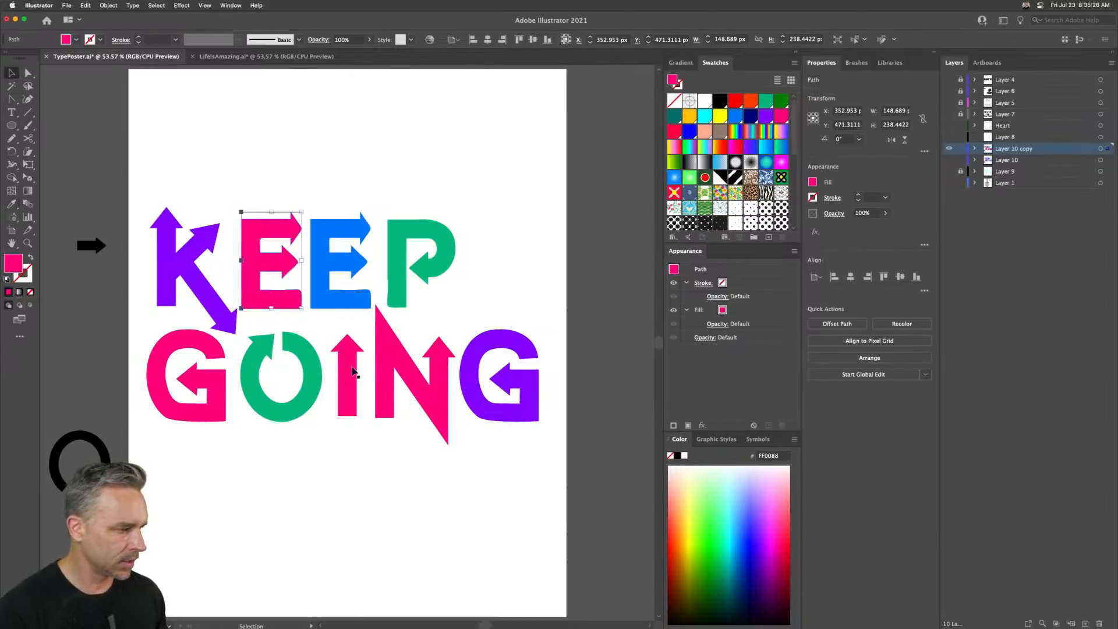
- Recolor the N blue by sampling the second E's fill with the Eyedropper
{"action": "left_click", "coordinate": [401, 369]}
{"action": "key", "text": "i"}
{"action": "left_click", "coordinate": [321, 263]}
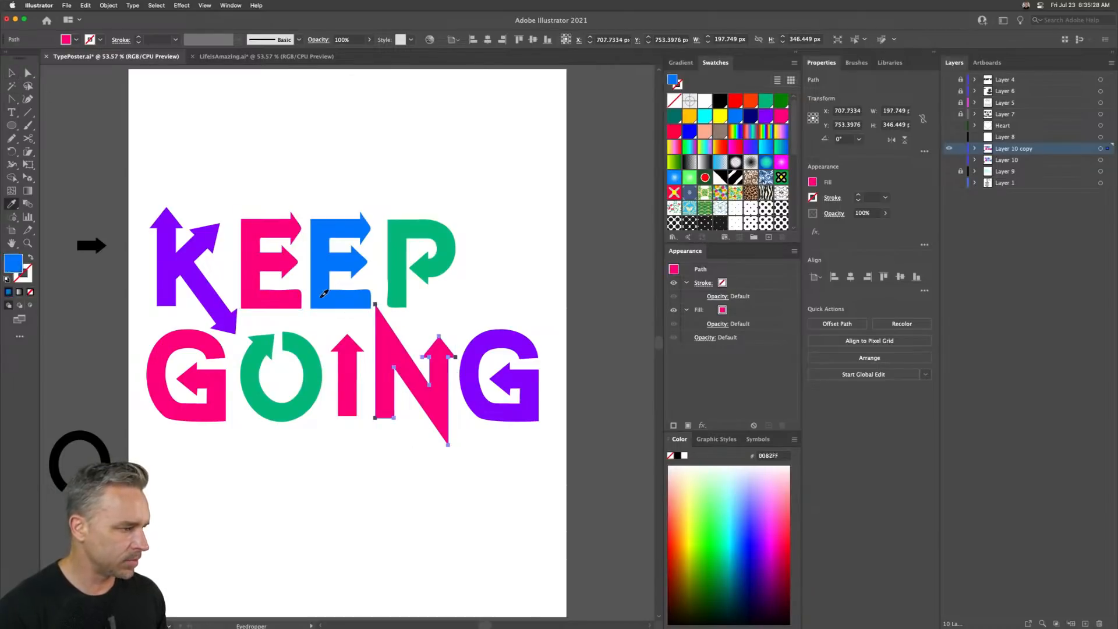
{"action": "left_click", "coordinate": [11, 72]}
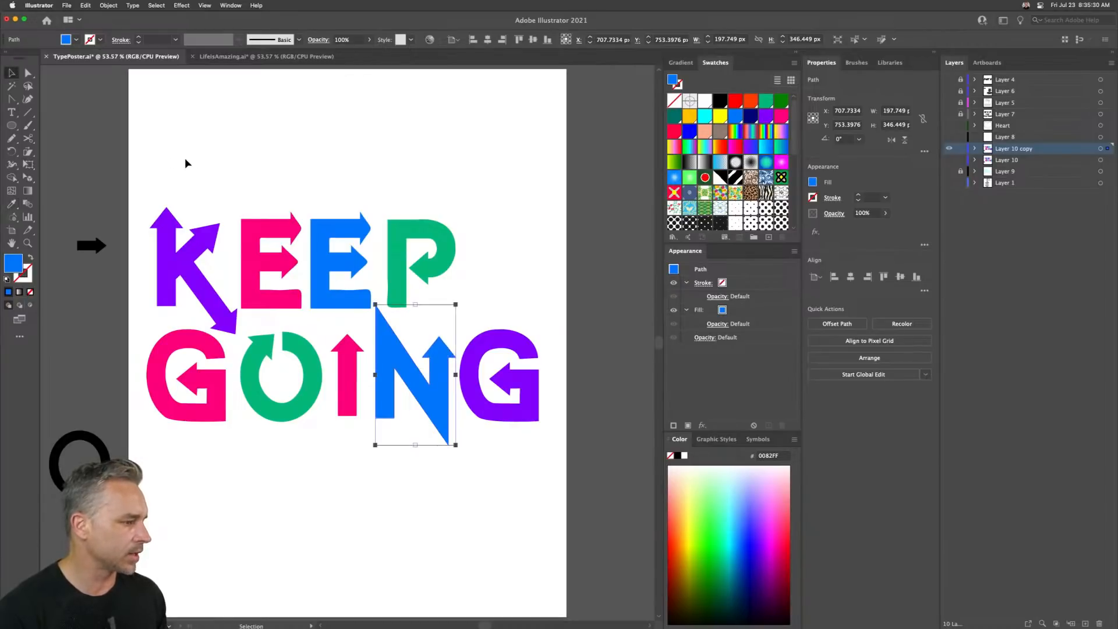
- Duplicate the lettering layer and hide the original layer copy
{"action": "left_click", "coordinate": [196, 162]}
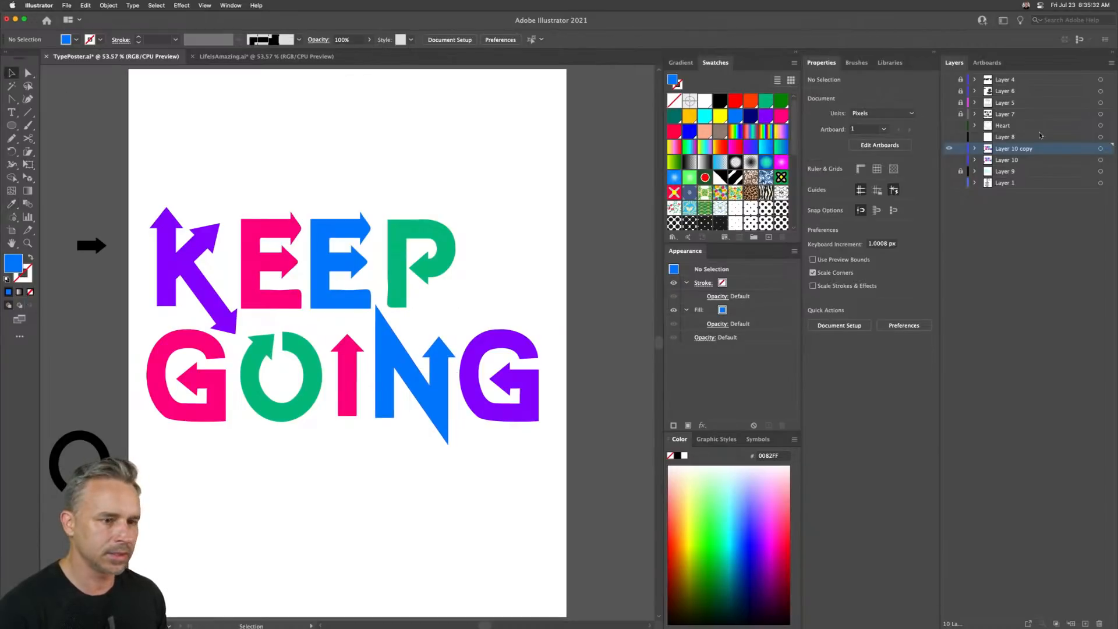
{"action": "left_click_drag", "start_coordinate": [1048, 152], "coordinate": [1085, 623]}
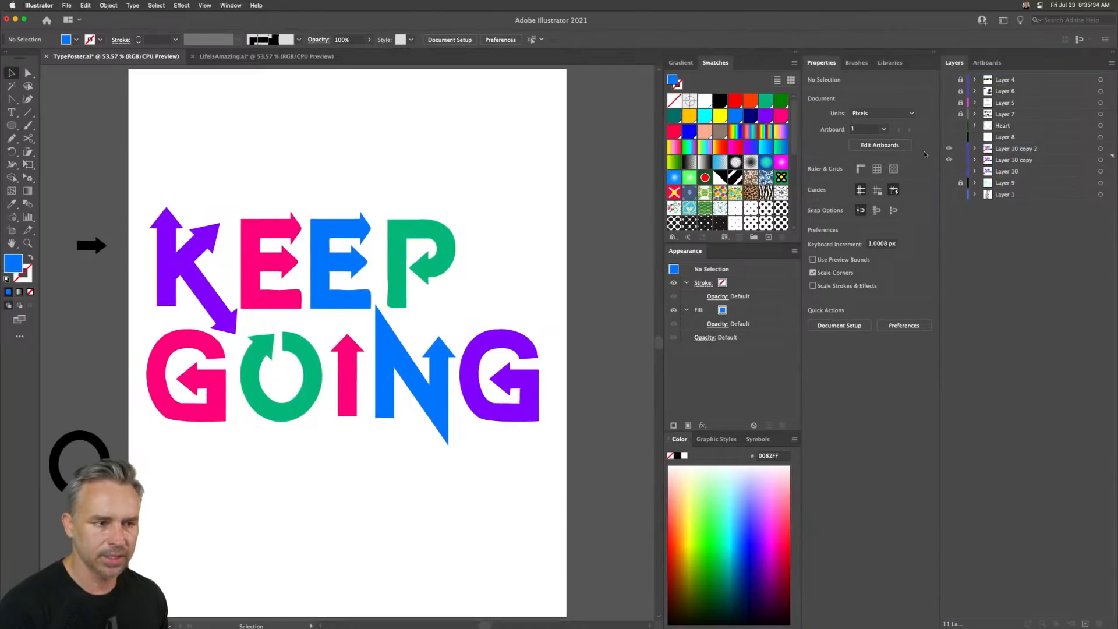
{"action": "left_click", "coordinate": [949, 161]}
- Apply a 3D Extrude & Bevel effect to the K
{"action": "left_click", "coordinate": [201, 254]}
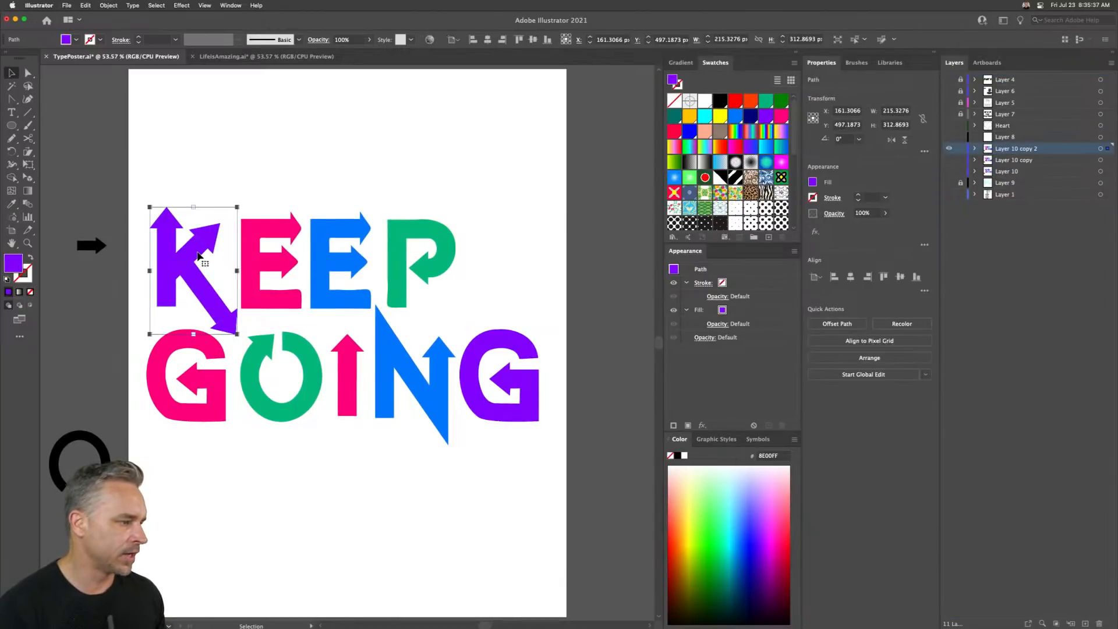
{"action": "left_click_drag", "start_coordinate": [201, 140], "coordinate": [242, 152]}
{"action": "left_click", "coordinate": [181, 6]}
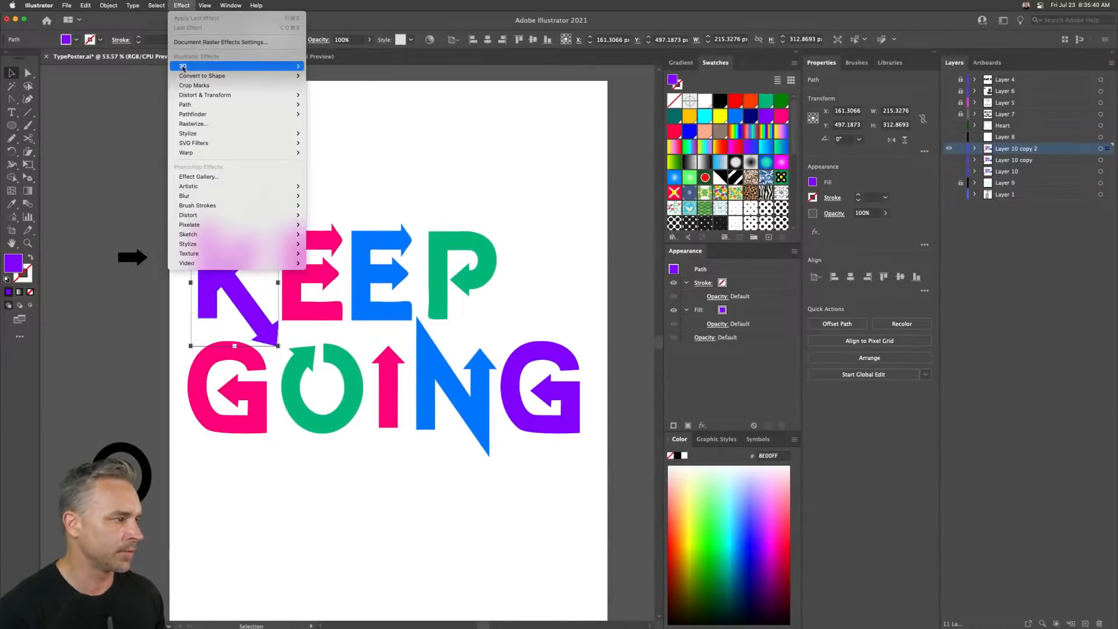
{"action": "mouse_move", "coordinate": [262, 66]}
{"action": "left_click", "coordinate": [331, 66]}
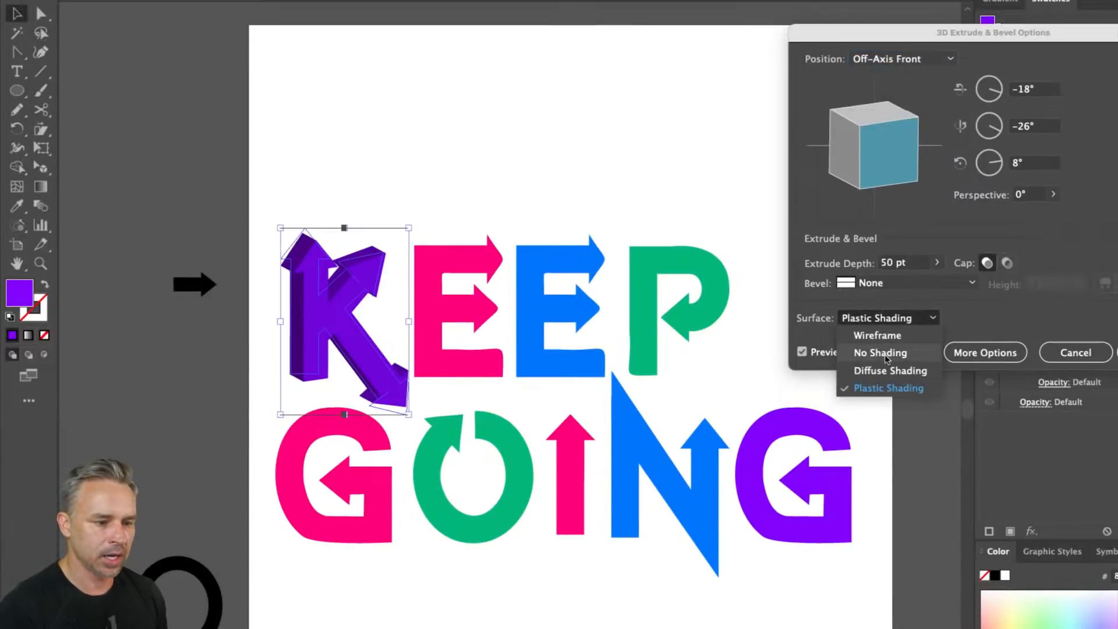
- Compare the No Shading and Diffuse Shading surfaces before switching back to Plastic Shading
{"action": "left_click", "coordinate": [882, 356]}
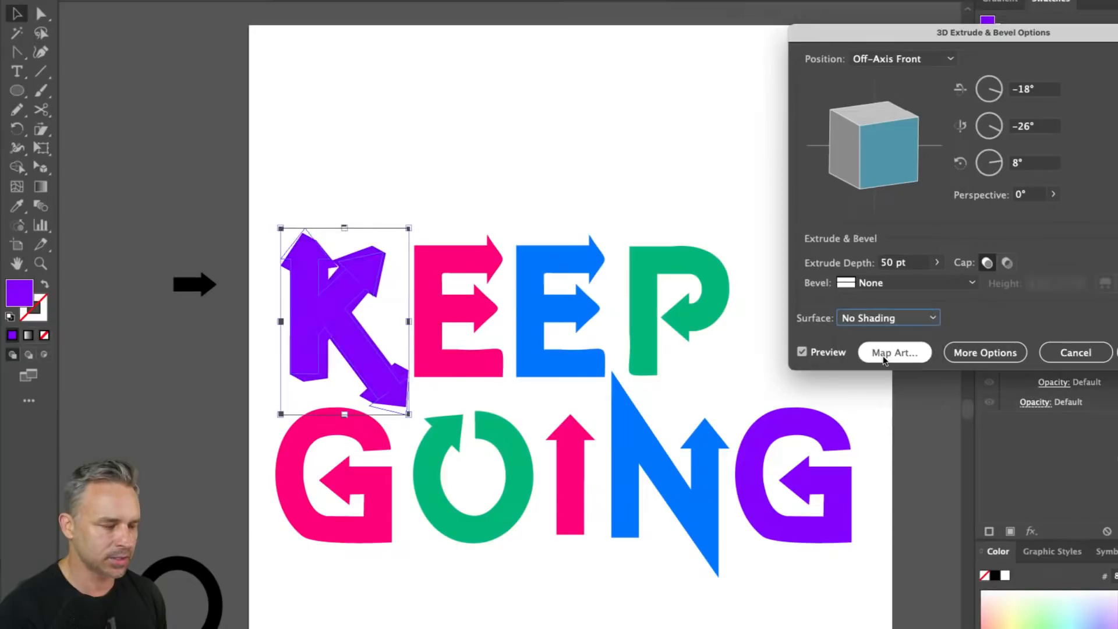
{"action": "left_click", "coordinate": [890, 321]}
{"action": "left_click", "coordinate": [880, 373]}
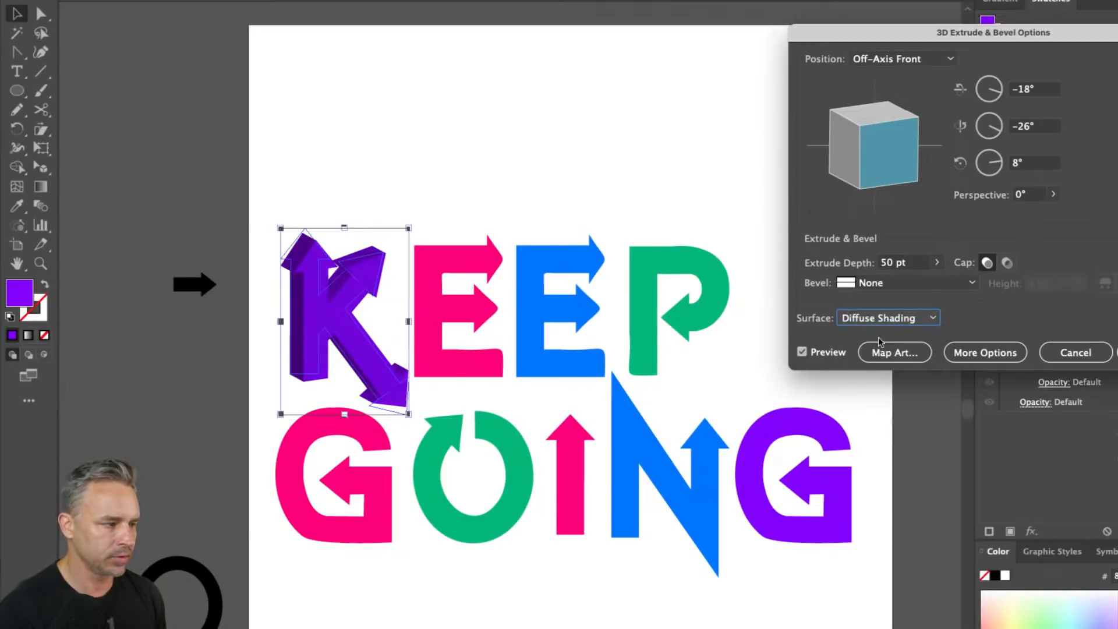
{"action": "left_click", "coordinate": [885, 320]}
{"action": "left_click", "coordinate": [883, 387]}
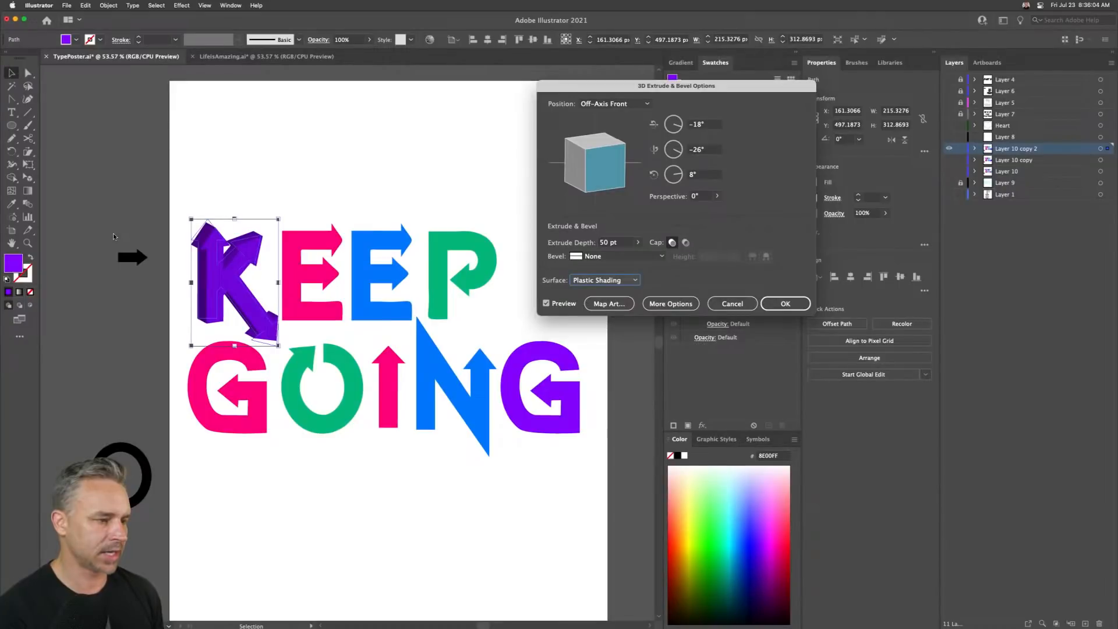
- Set the K's extrude depth to 100 pt
{"action": "left_click", "coordinate": [612, 244]}
{"action": "type", "text": "100"}
{"action": "key", "text": "Tab"}
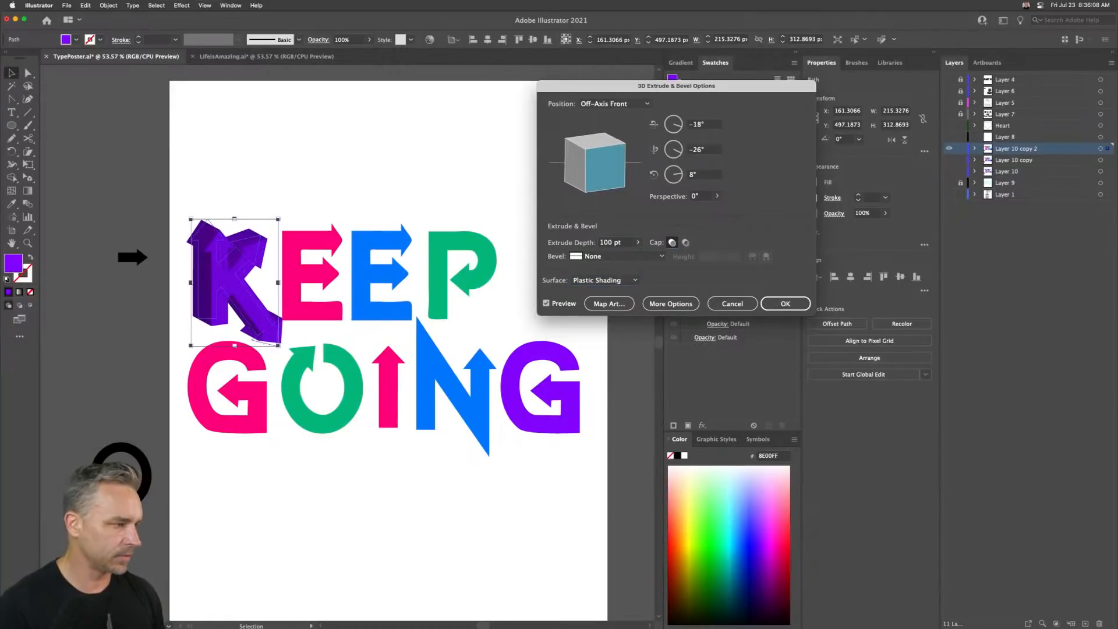
- Set the 3D position to Isometric Left and the extrude depth to 50 pt
{"action": "left_click", "coordinate": [615, 104]}
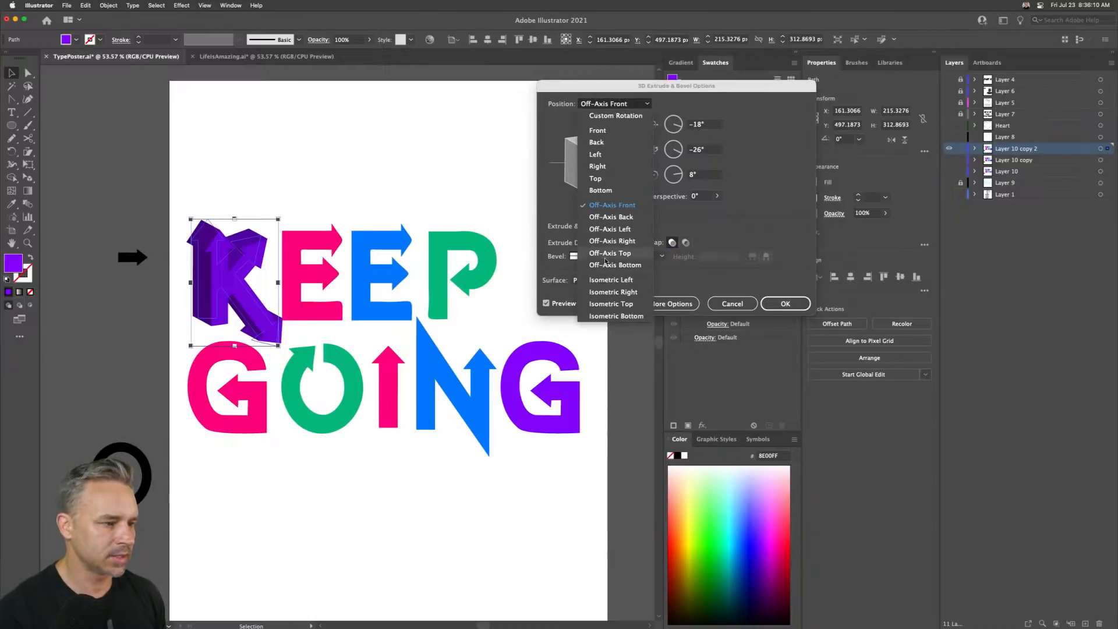
{"action": "left_click", "coordinate": [609, 282]}
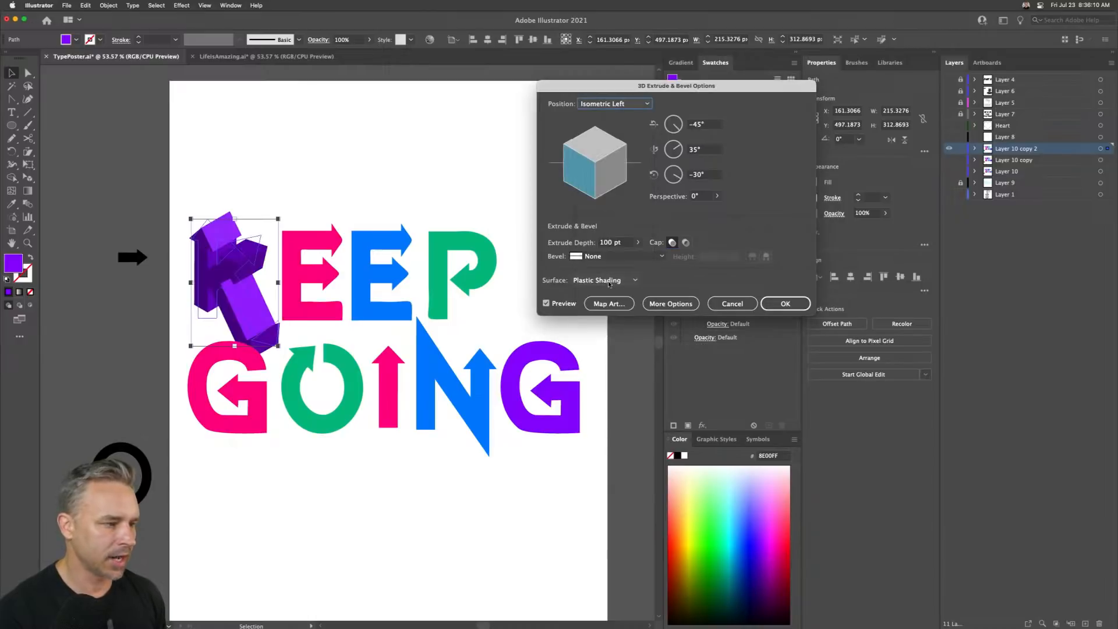
{"action": "left_click", "coordinate": [615, 242]}
{"action": "type", "text": "50"}
{"action": "key", "text": "Tab"}
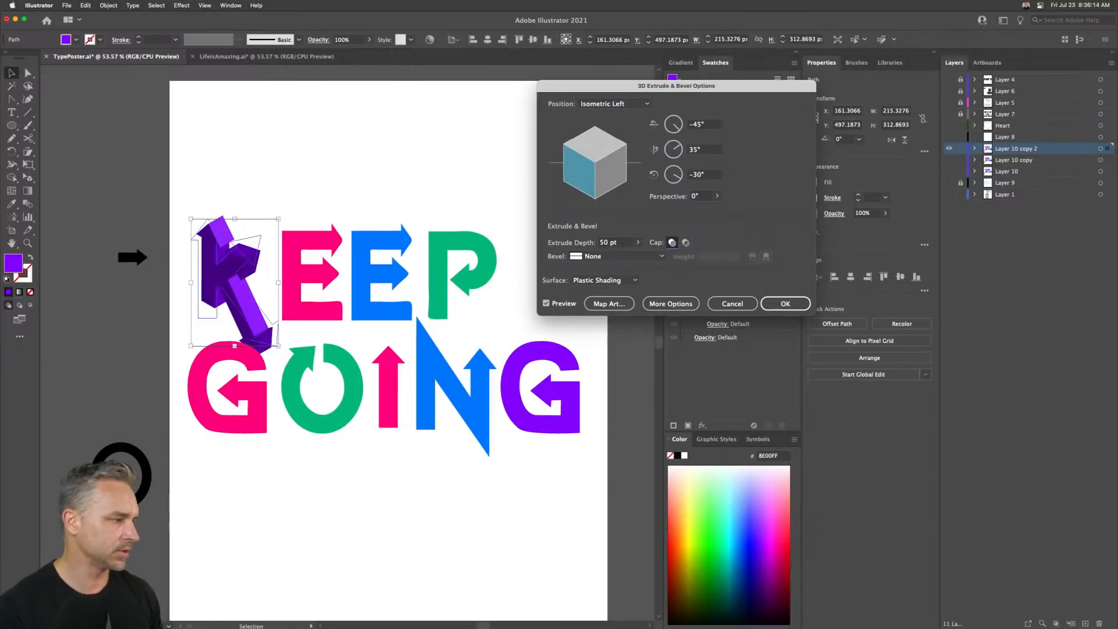
- Preview the Off-Axis position presets on the K and settle on Off-Axis Front
{"action": "left_click", "coordinate": [615, 104]}
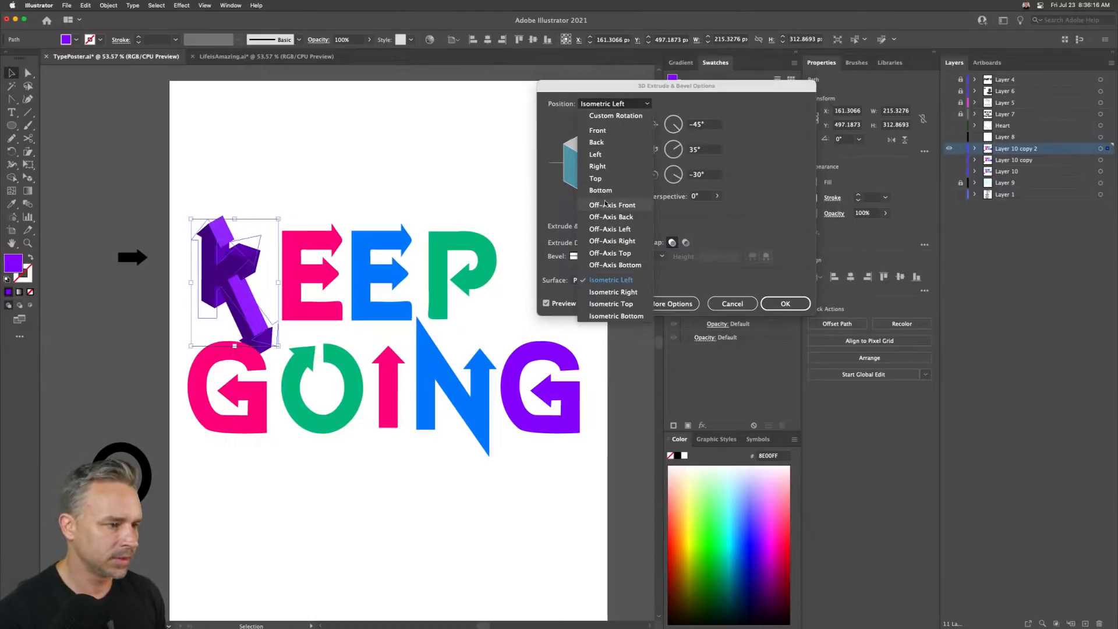
{"action": "left_click", "coordinate": [605, 205]}
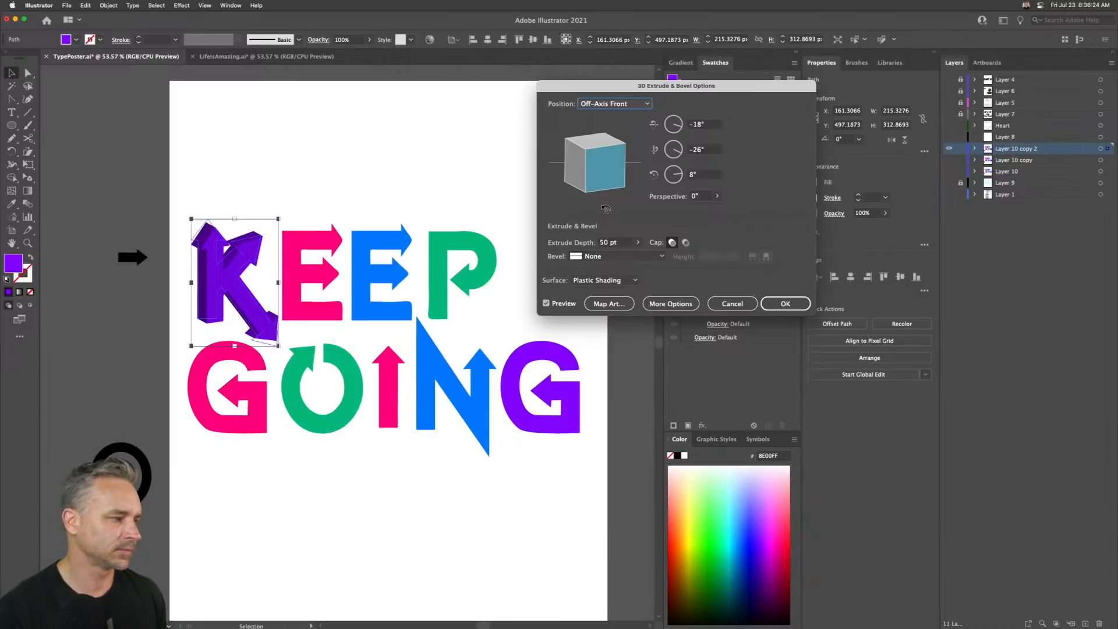
{"action": "left_click", "coordinate": [612, 104]}
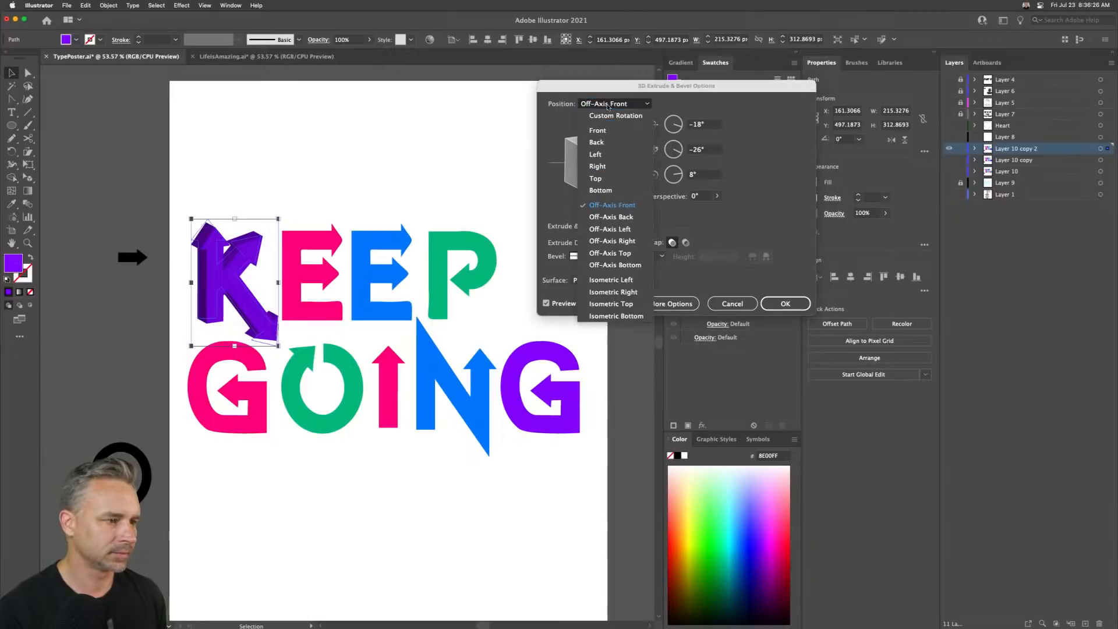
{"action": "left_click", "coordinate": [613, 218]}
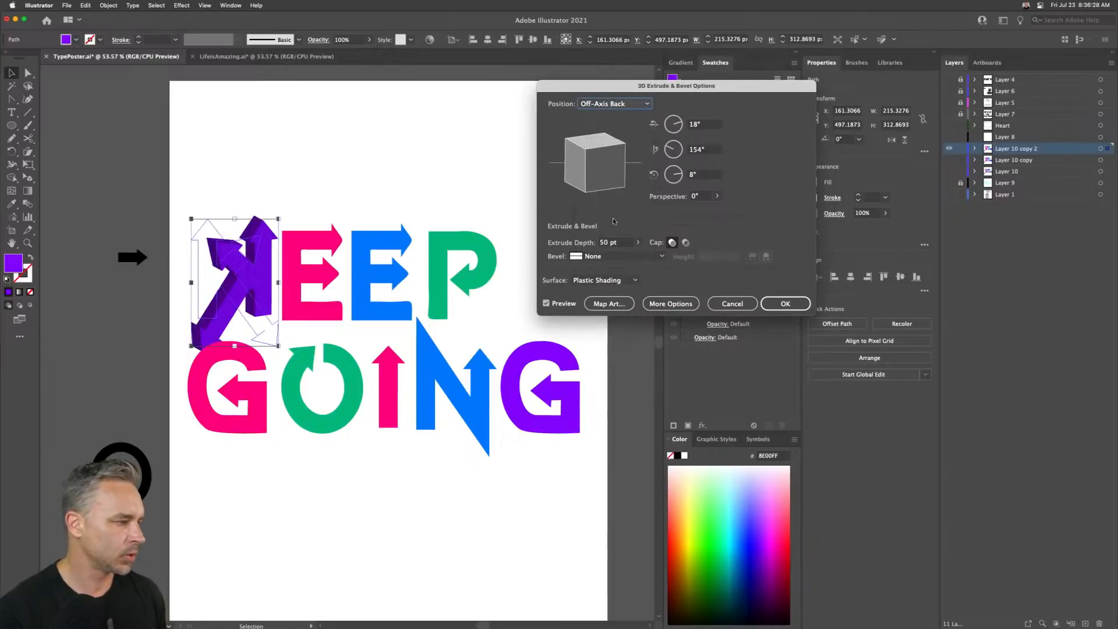
{"action": "left_click", "coordinate": [611, 103]}
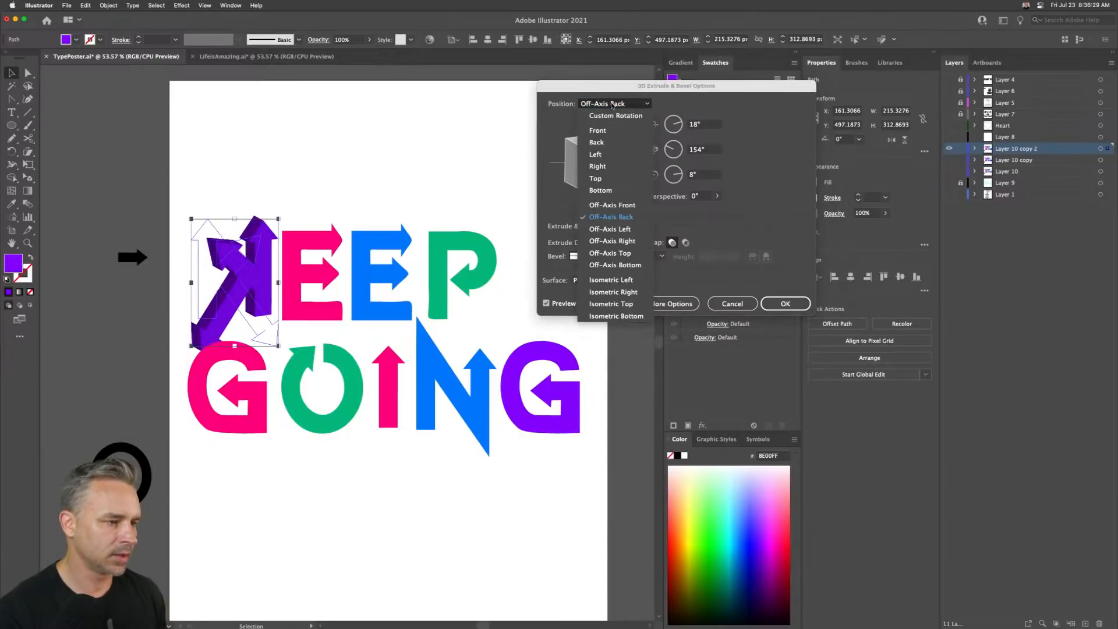
{"action": "left_click", "coordinate": [603, 228]}
{"action": "left_click", "coordinate": [600, 105]}
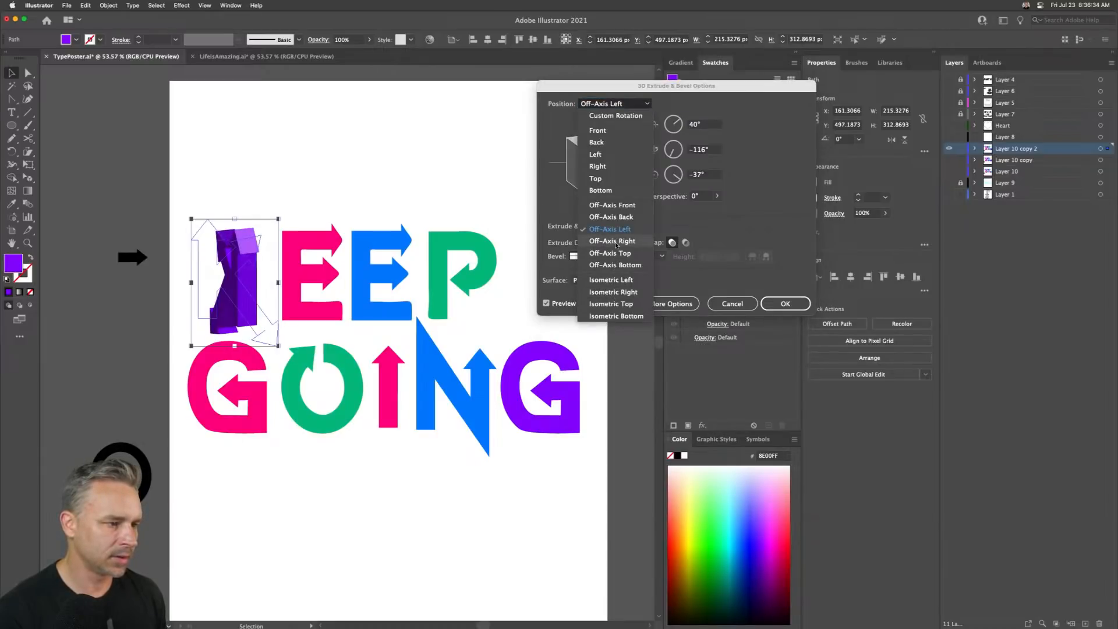
{"action": "left_click", "coordinate": [616, 241]}
{"action": "left_click", "coordinate": [619, 105]}
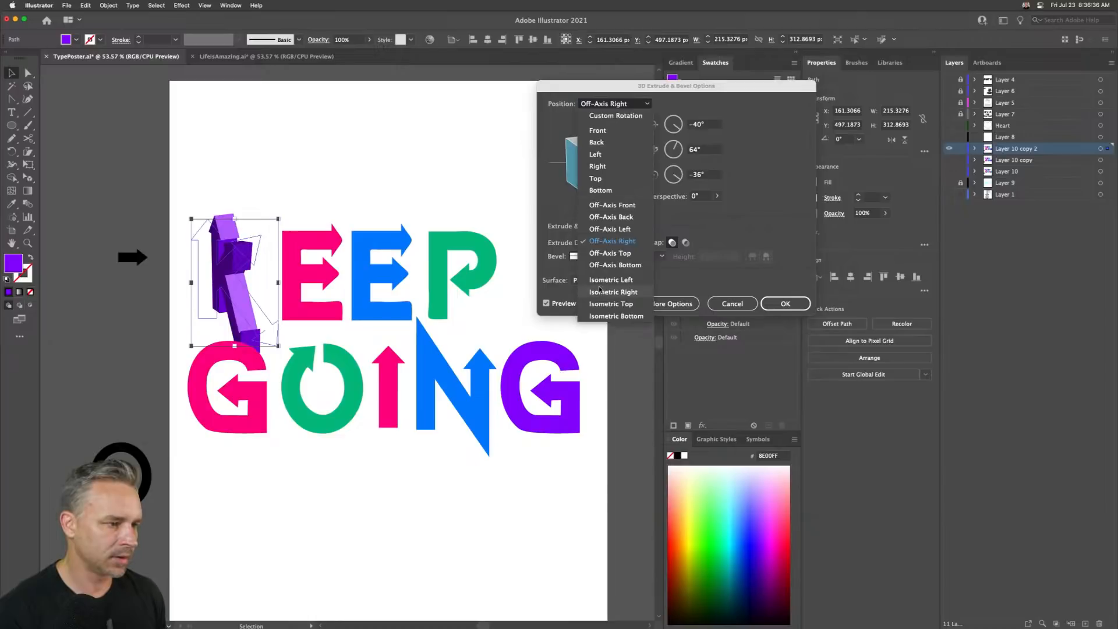
{"action": "left_click", "coordinate": [610, 252]}
{"action": "left_click", "coordinate": [610, 104]}
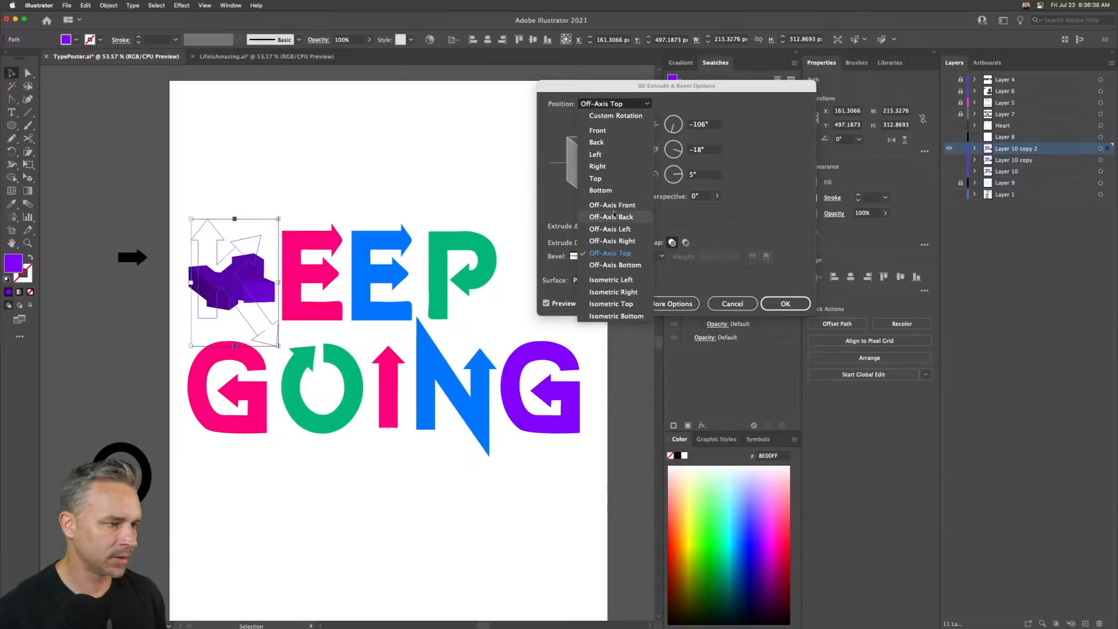
{"action": "left_click", "coordinate": [614, 207]}
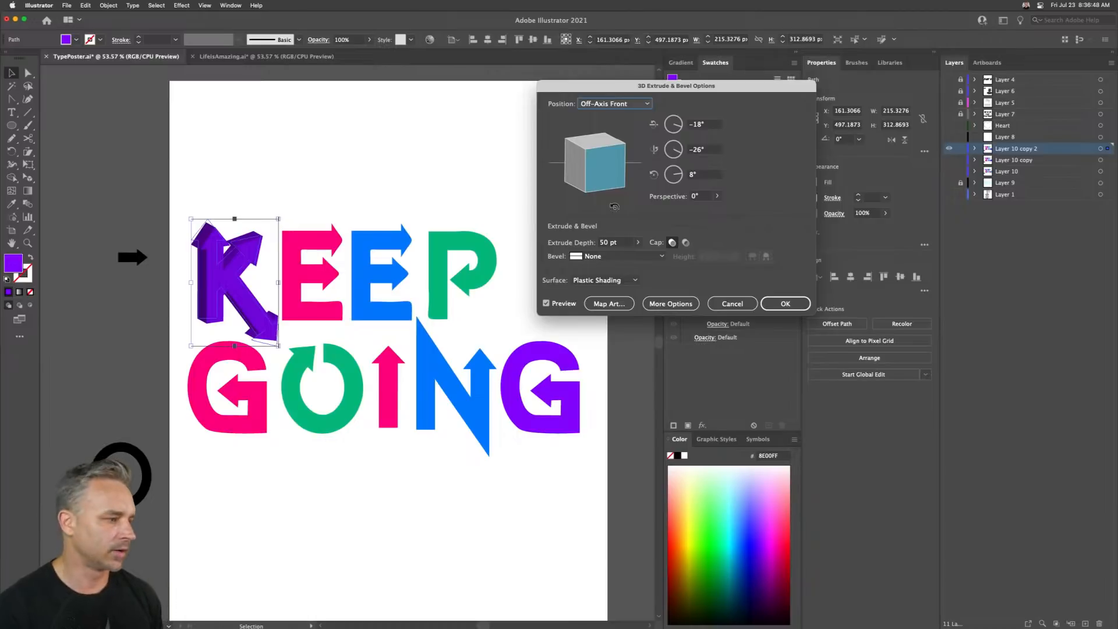
- Set the K's extrude depth to 70 pt
{"action": "key", "text": "space"}
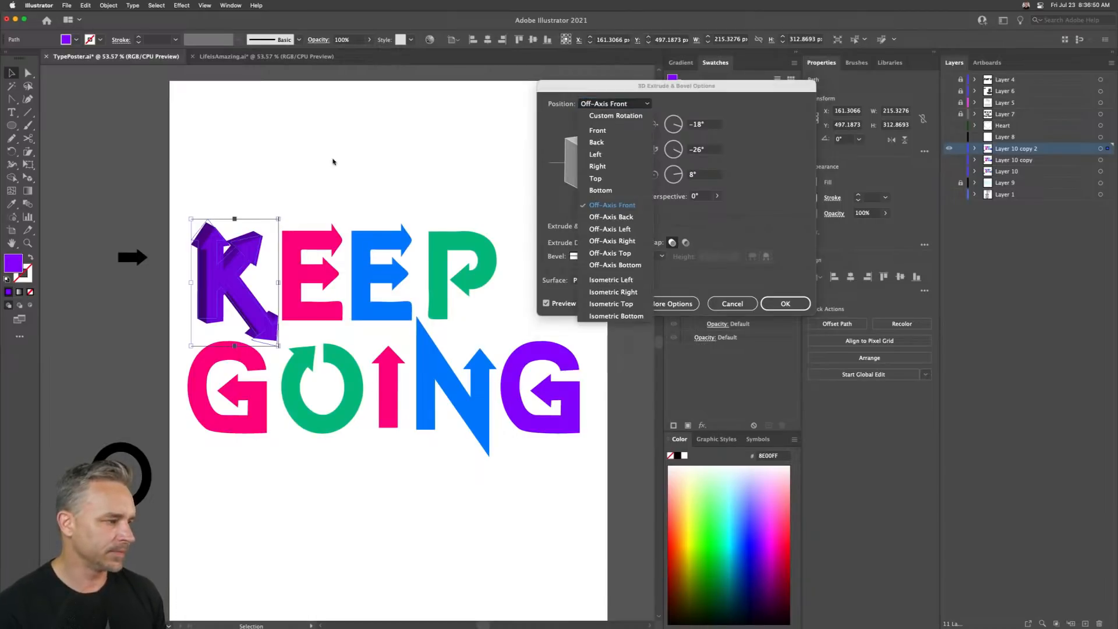
{"action": "left_click", "coordinate": [352, 169]}
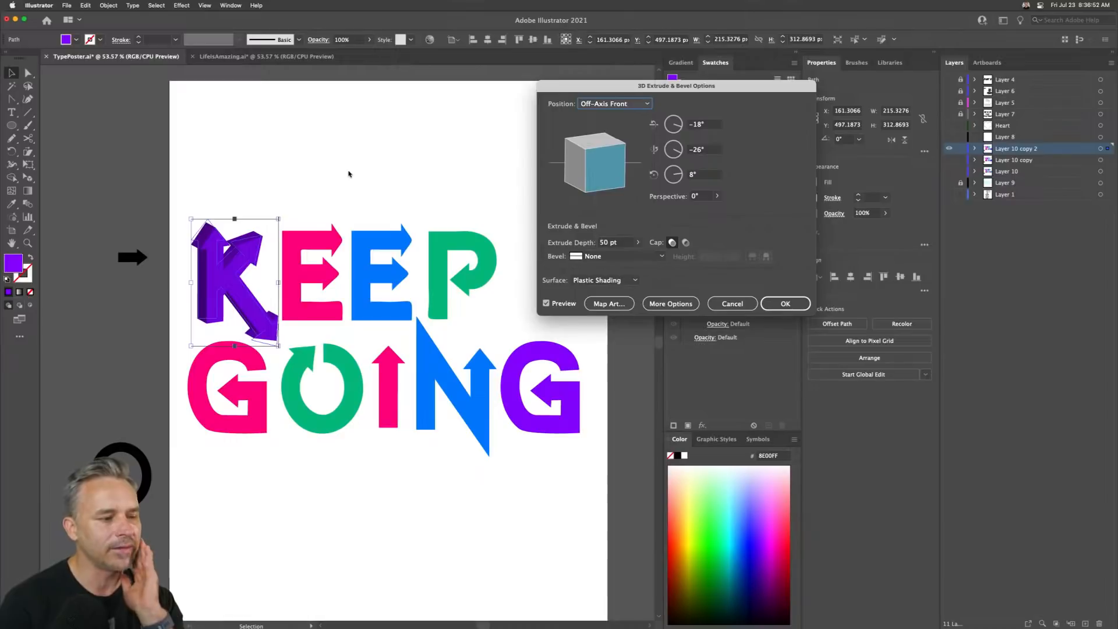
{"action": "left_click_drag", "start_coordinate": [625, 245], "coordinate": [508, 232]}
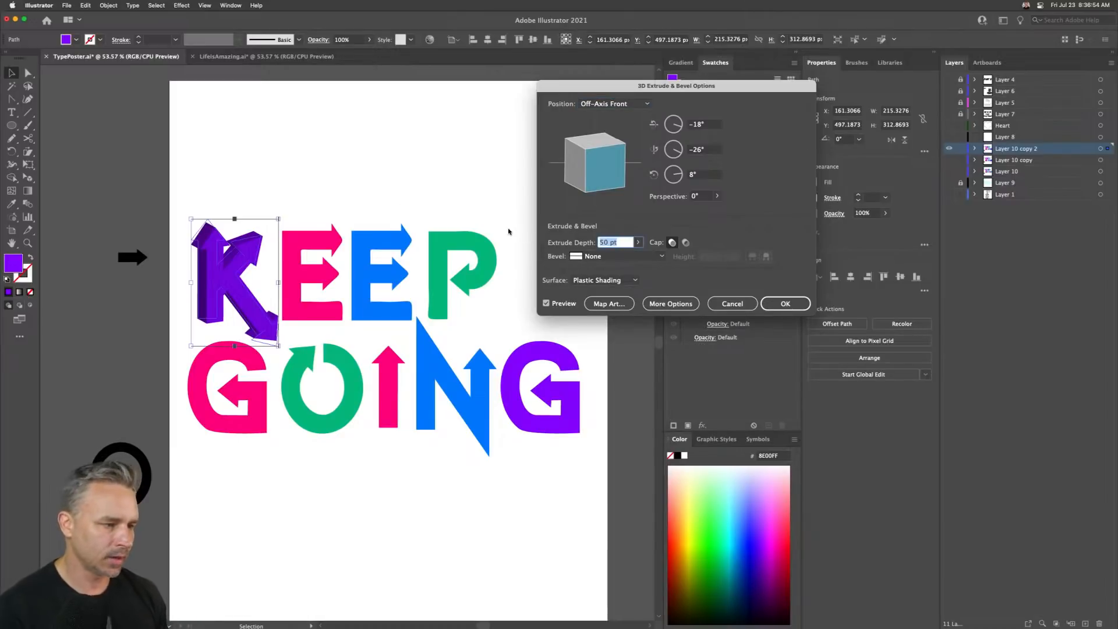
{"action": "type", "text": "70"}
{"action": "key", "text": "Tab"}
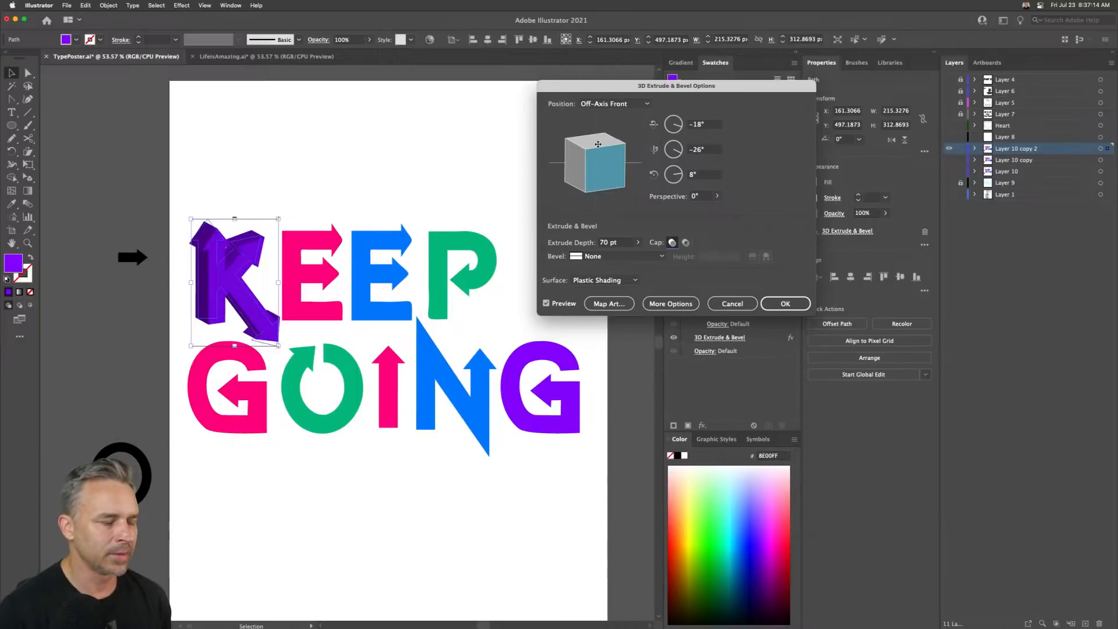
- Restore the Off-Axis Front position for the K and confirm the 3D Extrude & Bevel effect
{"action": "left_click_drag", "start_coordinate": [572, 166], "coordinate": [572, 167]}
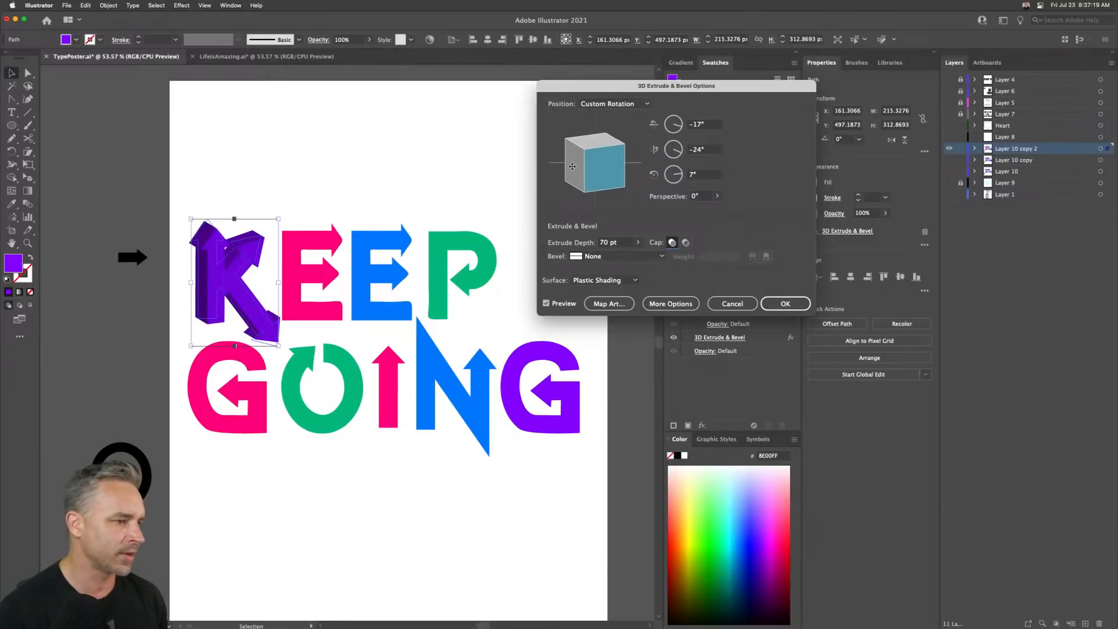
{"action": "left_click", "coordinate": [615, 104]}
{"action": "left_click", "coordinate": [601, 203]}
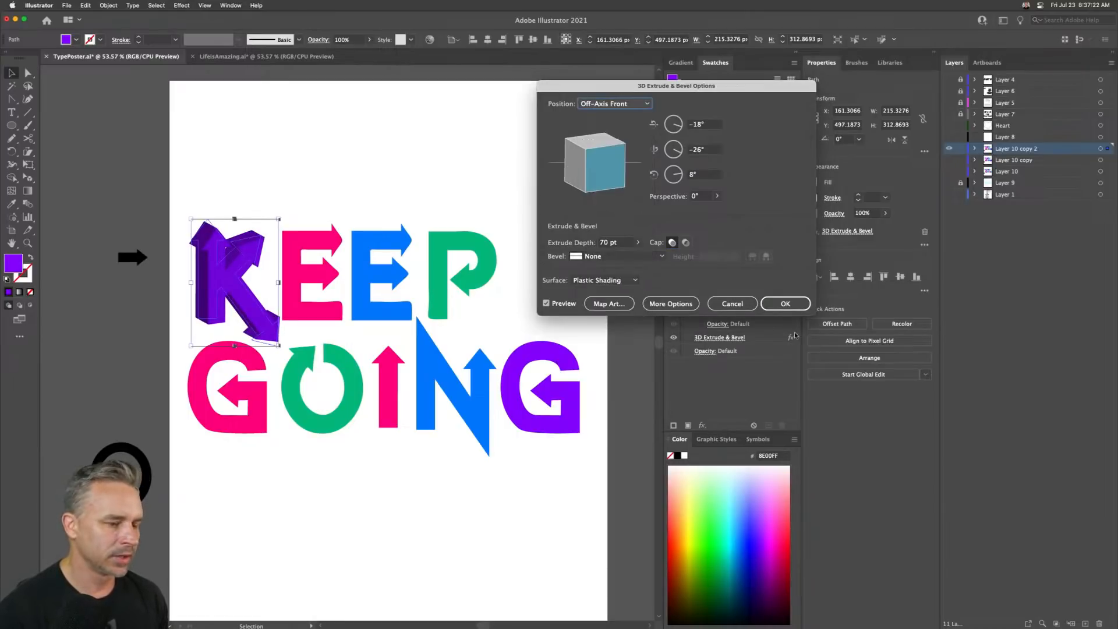
{"action": "left_click", "coordinate": [786, 303]}
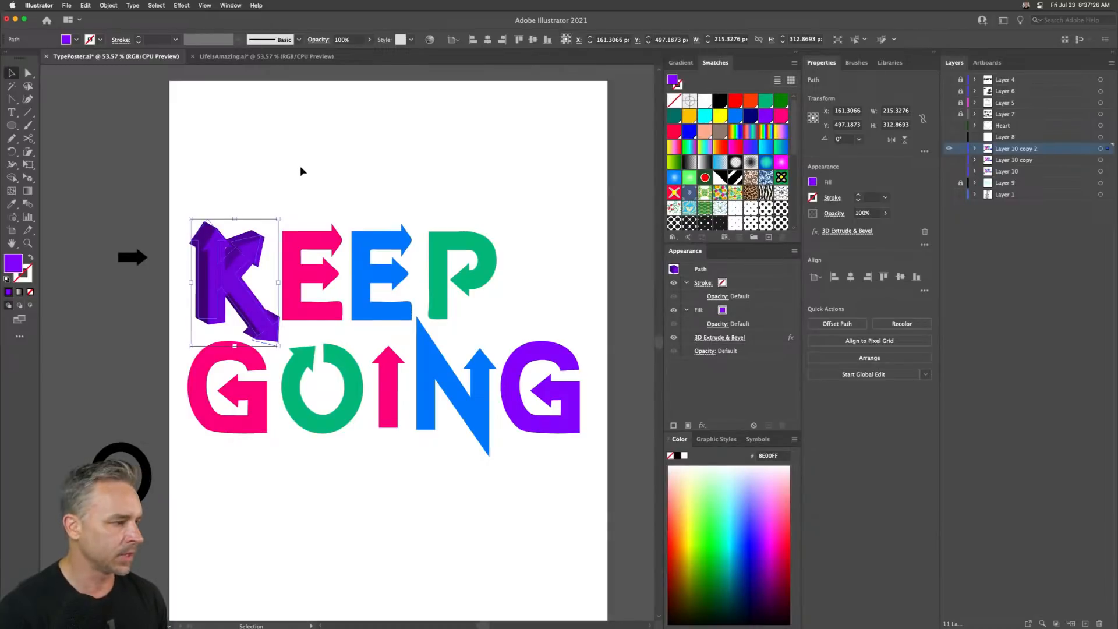
- Try to copy the K's 3D appearance onto the first E with the Eyedropper tool
{"action": "left_click", "coordinate": [318, 301]}
{"action": "left_click", "coordinate": [318, 301]}
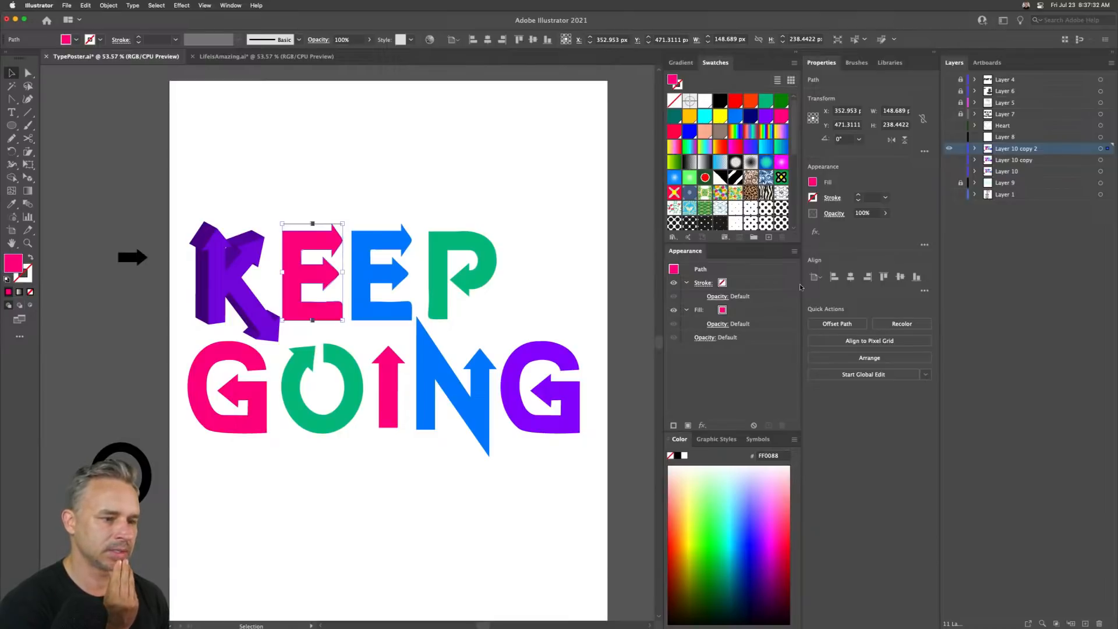
{"action": "key", "text": "i"}
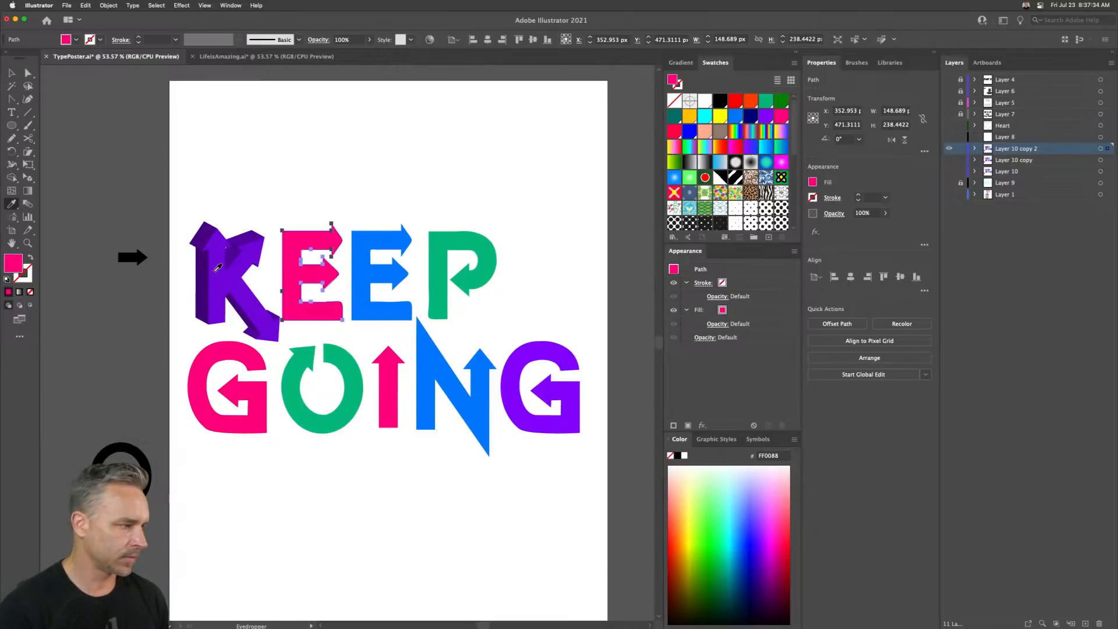
{"action": "left_click", "coordinate": [218, 267]}
{"action": "key", "text": "super+z"}
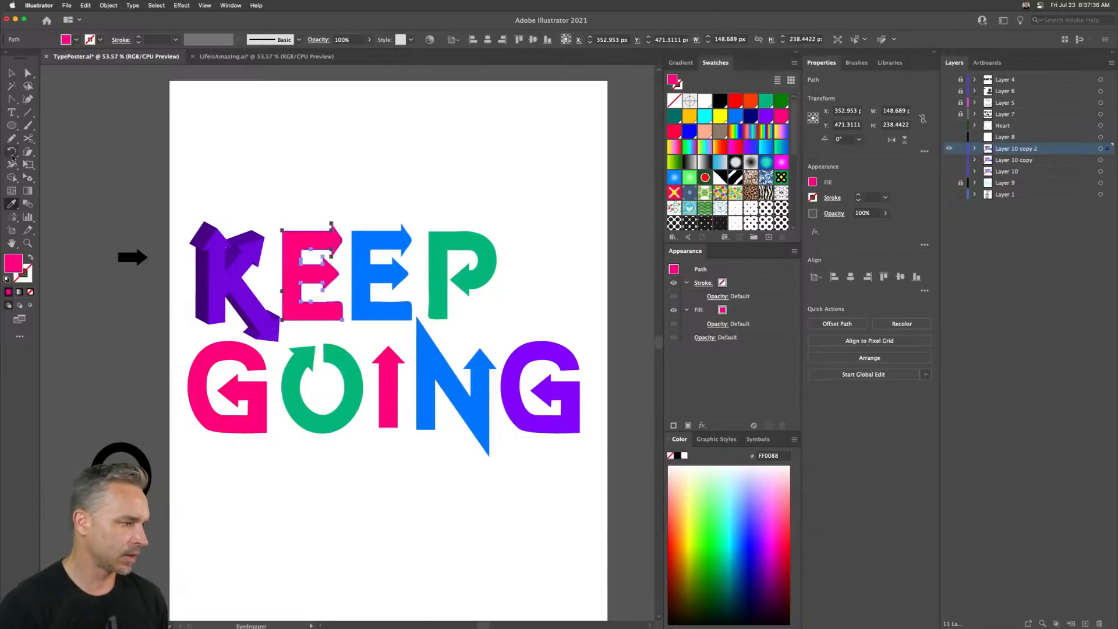
- Review the Eyedropper Options settings and close them without changes
{"action": "double_click", "coordinate": [11, 203]}
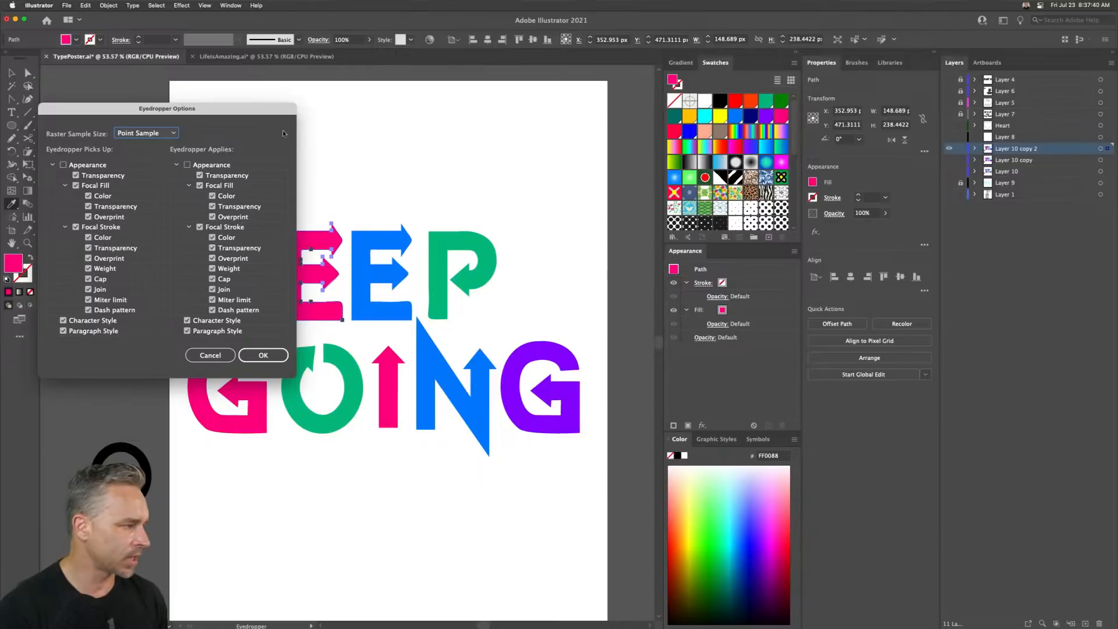
{"action": "left_click_drag", "start_coordinate": [123, 113], "coordinate": [448, 180]}
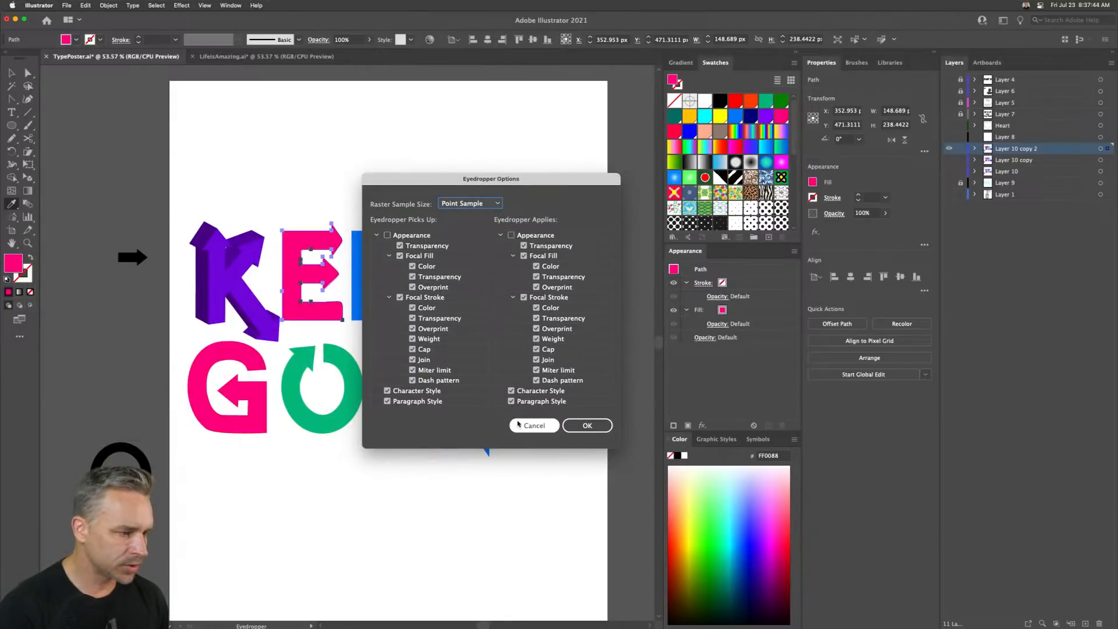
{"action": "left_click", "coordinate": [524, 426]}
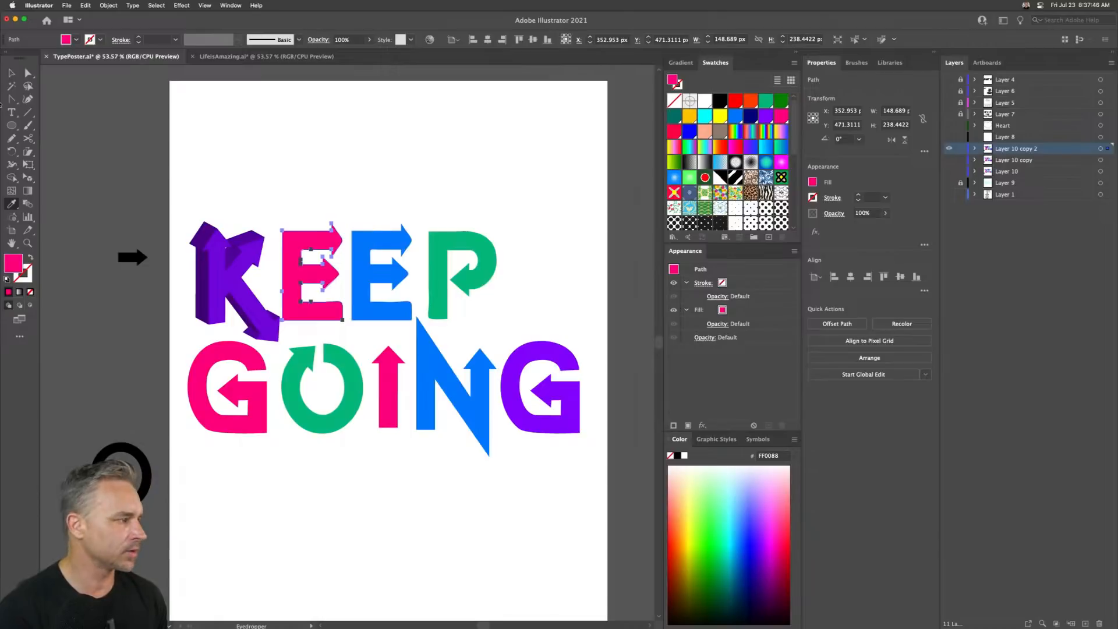
- Apply the same 3D Extrude & Bevel effect to the first E
{"action": "key", "text": "v"}
{"action": "left_click", "coordinate": [181, 5]}
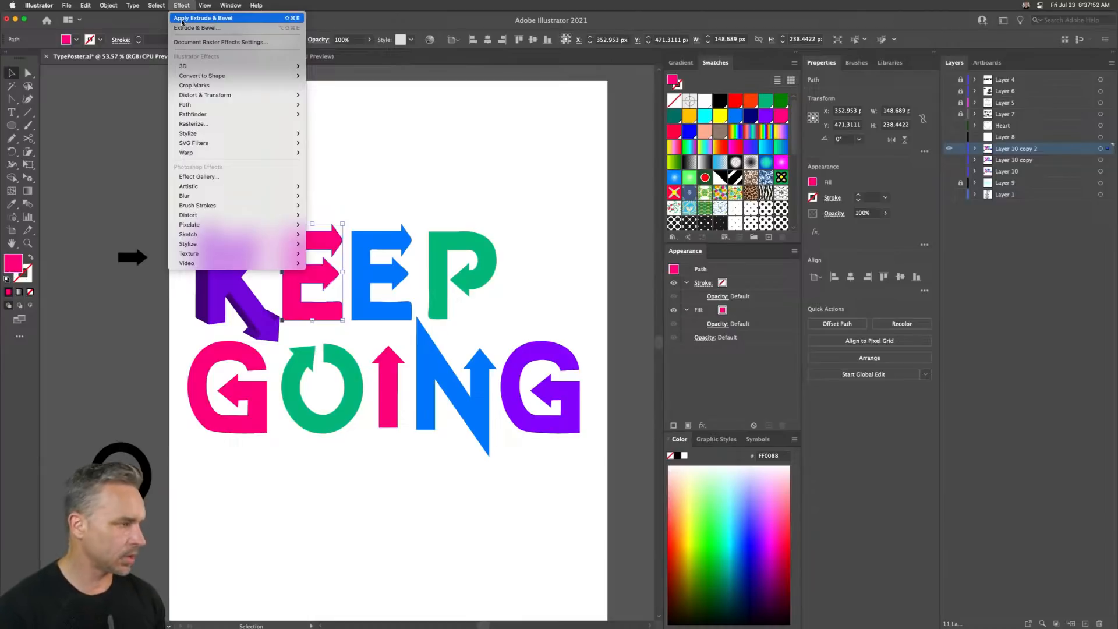
{"action": "left_click", "coordinate": [183, 22]}
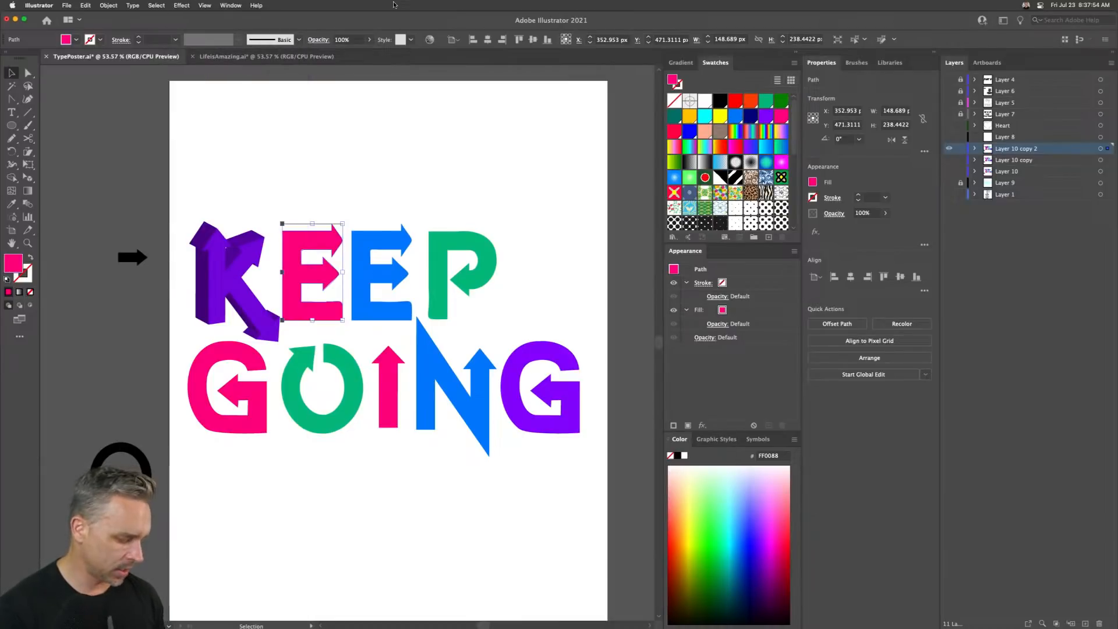
{"action": "key", "text": "super+shift+e"}
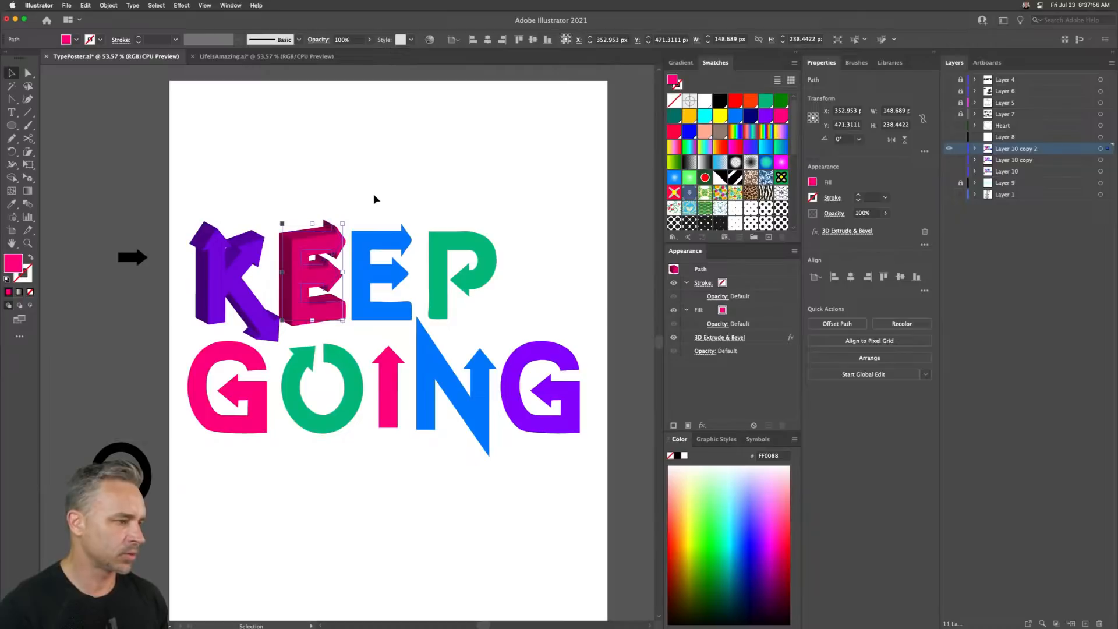
- Apply the same 3D extrude effect to the second E, the P and the first G
{"action": "left_click", "coordinate": [385, 295]}
{"action": "key", "text": "super+shift+e"}
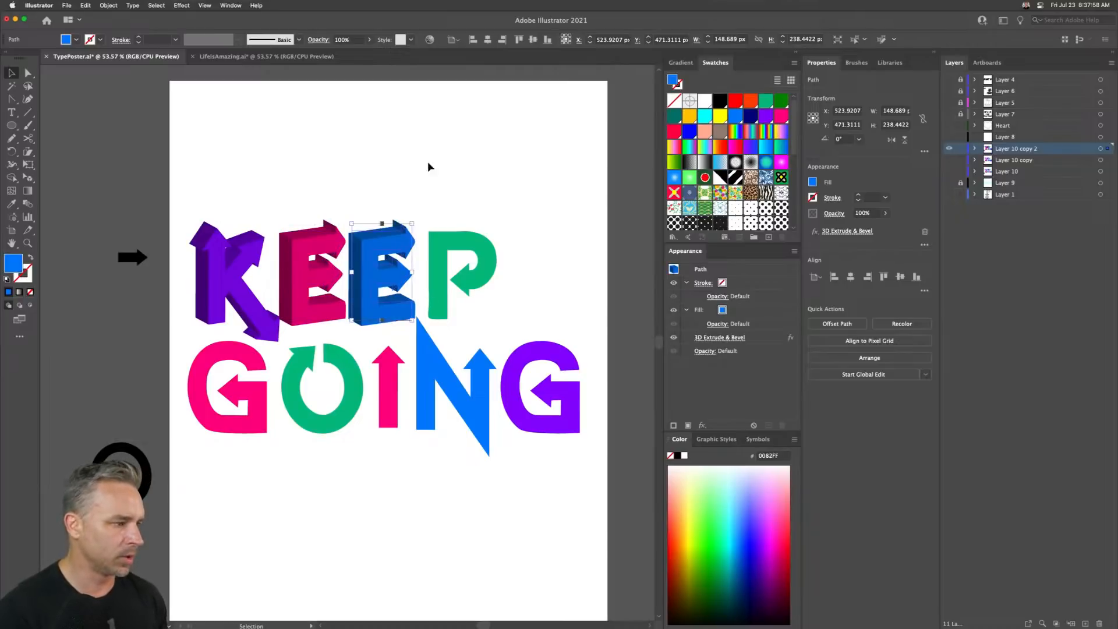
{"action": "left_click_drag", "start_coordinate": [441, 201], "coordinate": [506, 312]}
{"action": "key", "text": "super+shift+e"}
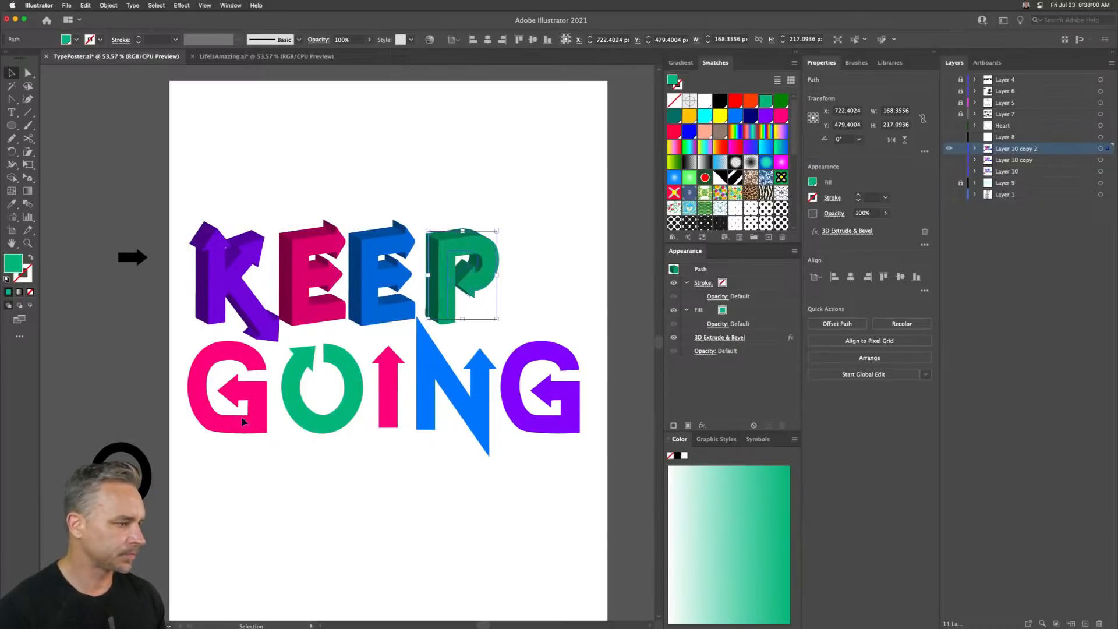
{"action": "left_click_drag", "start_coordinate": [224, 434], "coordinate": [241, 453]}
{"action": "key", "text": "super+shift+e"}
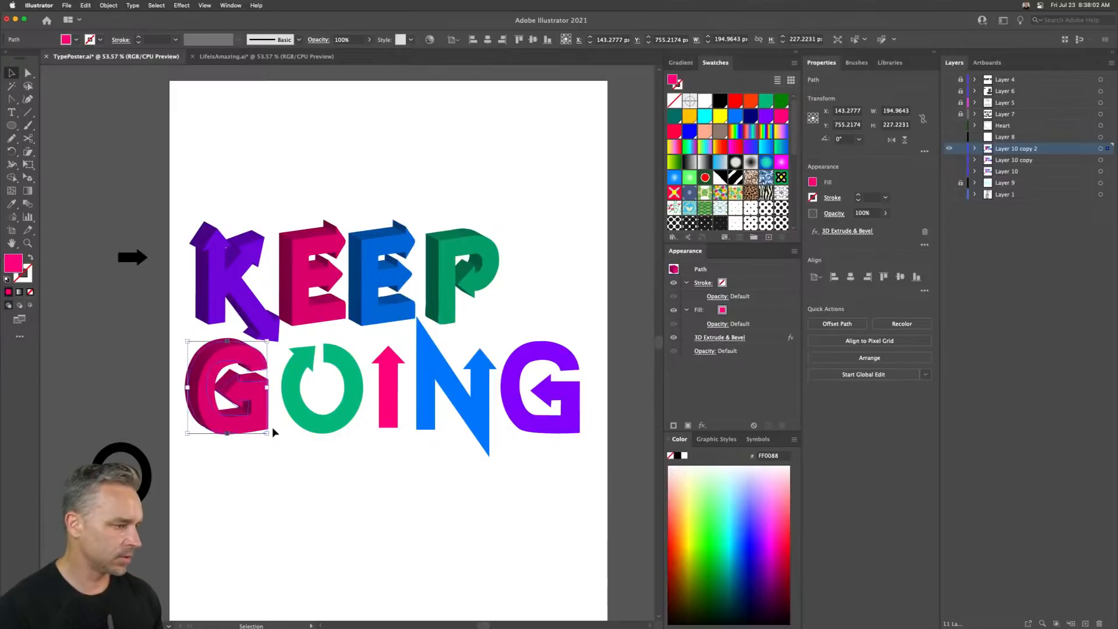
- Apply the same 3D extrude effect to the O, I, N and final G
{"action": "left_click", "coordinate": [301, 408]}
{"action": "key", "text": "super+shift+e"}
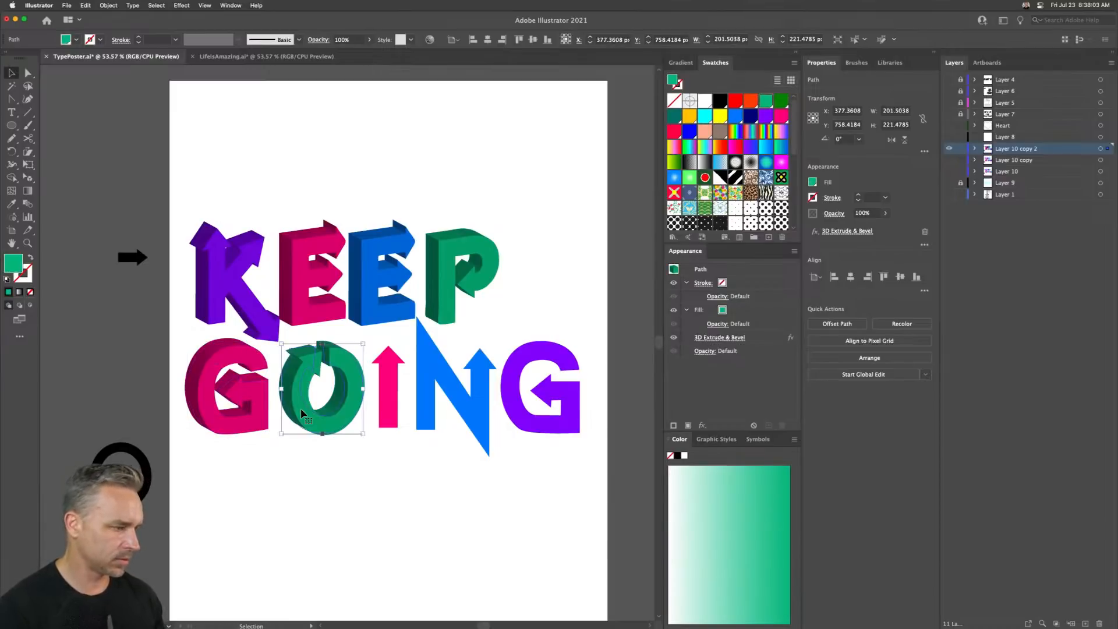
{"action": "left_click", "coordinate": [390, 396]}
{"action": "key", "text": "super+shift+e"}
{"action": "left_click", "coordinate": [460, 397]}
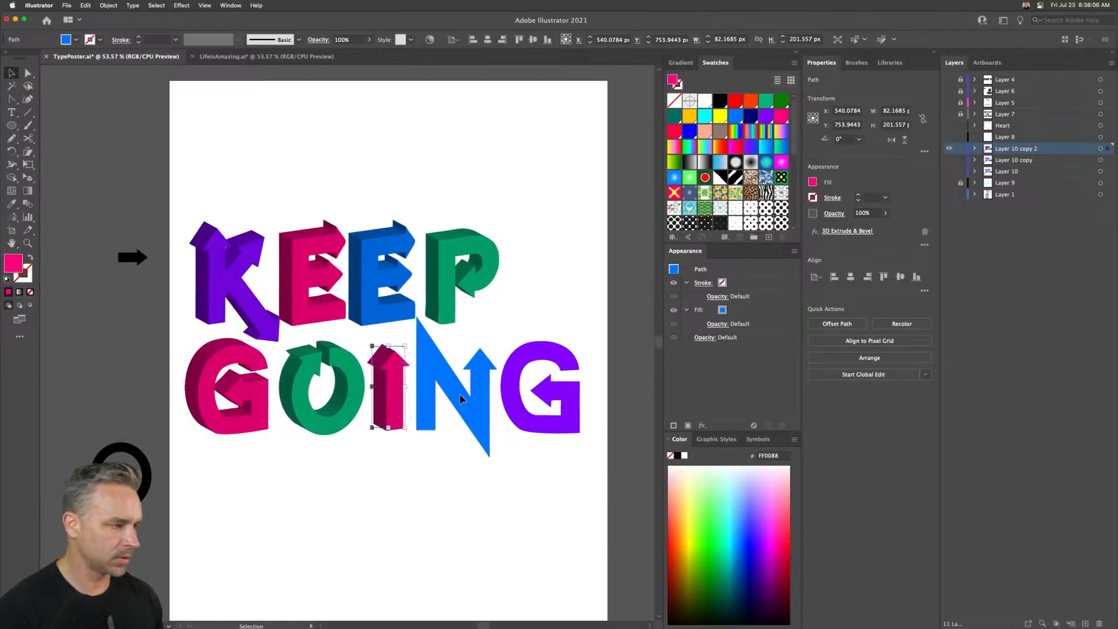
{"action": "key", "text": "super+shift+e"}
{"action": "left_click", "coordinate": [518, 402]}
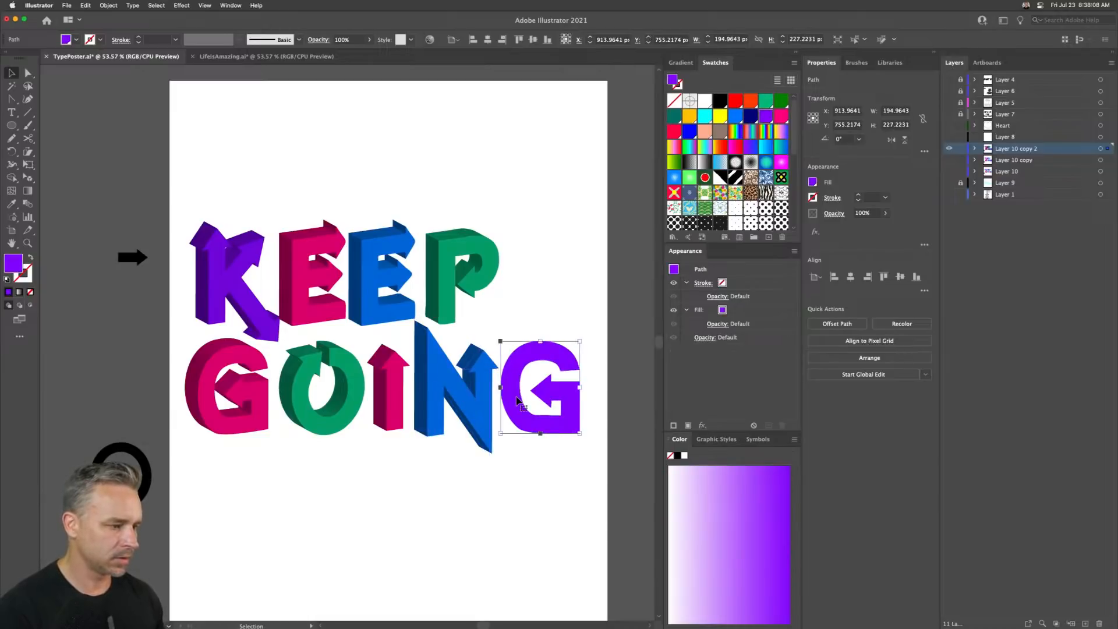
{"action": "key", "text": "super+shift+e"}
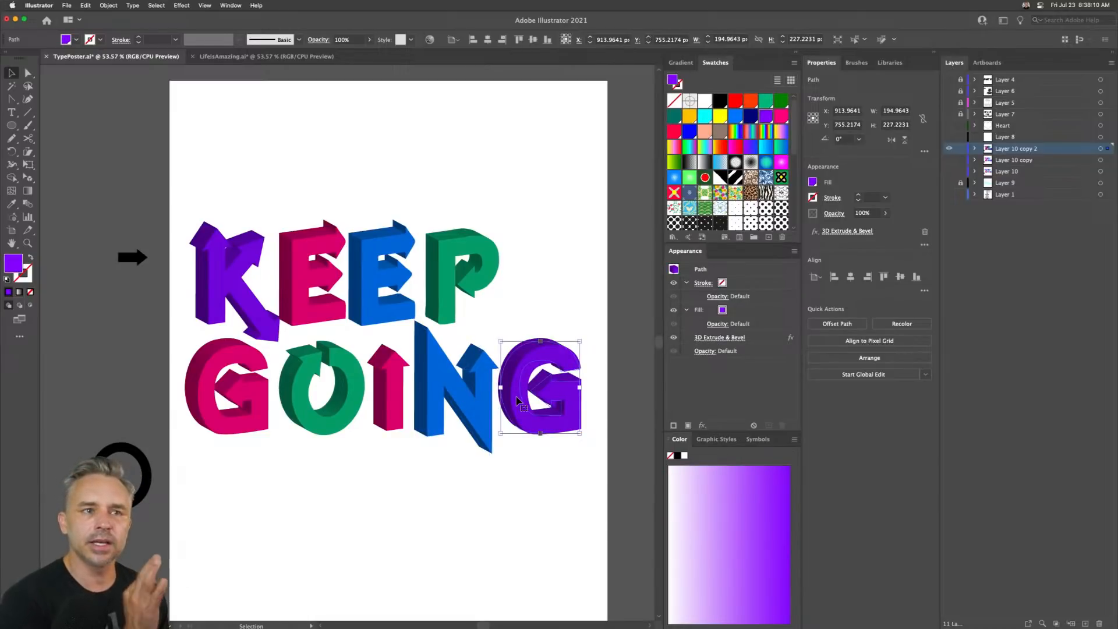
- Nudge the E, E and P letters together slightly left to close the gap to the K
{"action": "left_click", "coordinate": [356, 161]}
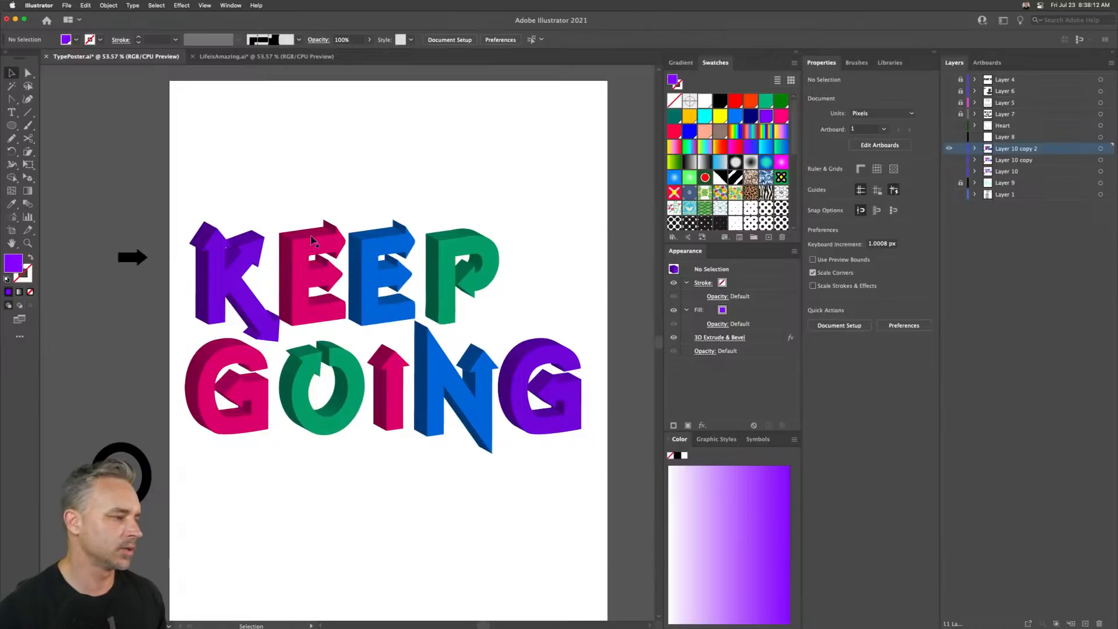
{"action": "left_click", "coordinate": [312, 291]}
{"action": "left_click_drag", "start_coordinate": [307, 188], "coordinate": [480, 285]}
{"action": "key", "text": "shift+Left"}
{"action": "key", "text": "shift+Left"}
{"action": "key", "text": "shift+Left"}
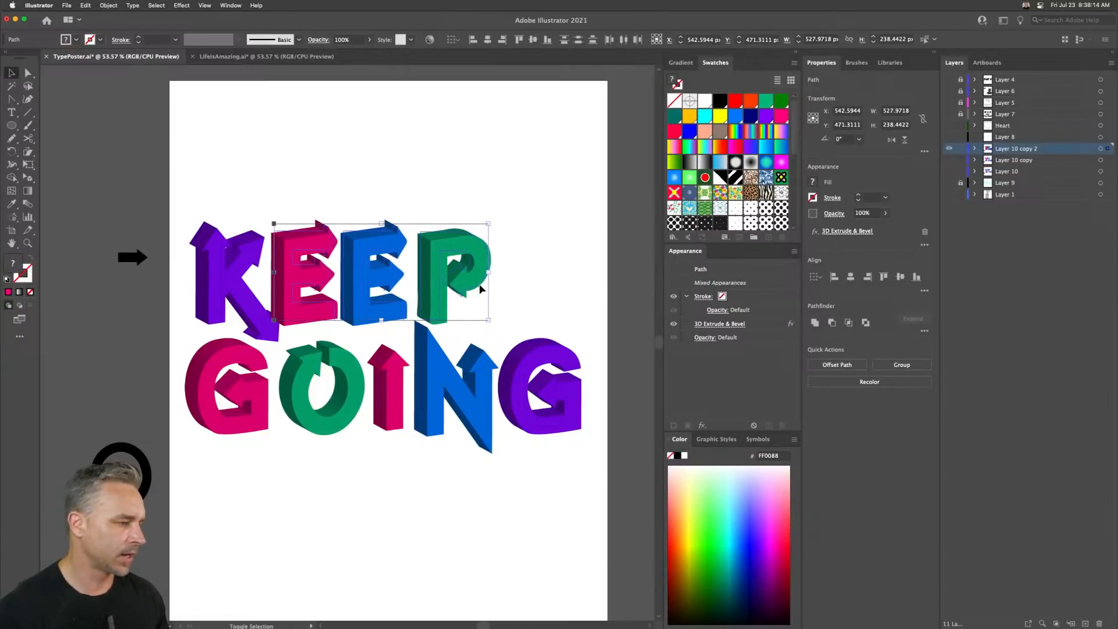
{"action": "left_click", "coordinate": [240, 185]}
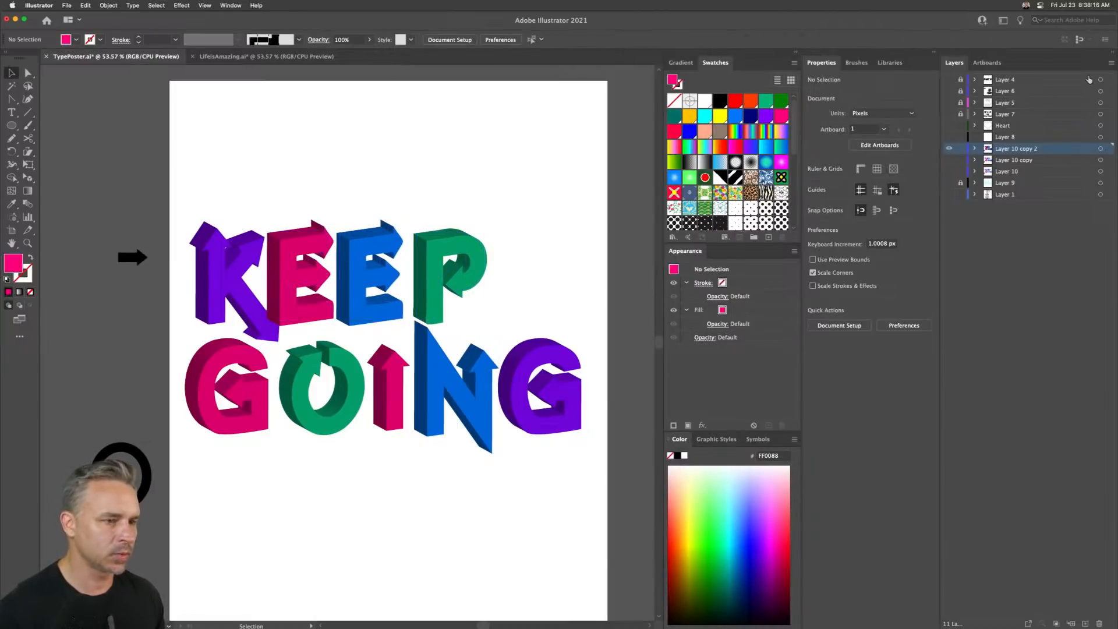
- Expand Layer 10 copy 2 and delete the stray objects lying beside the artboard on that layer
{"action": "left_click", "coordinate": [972, 150]}
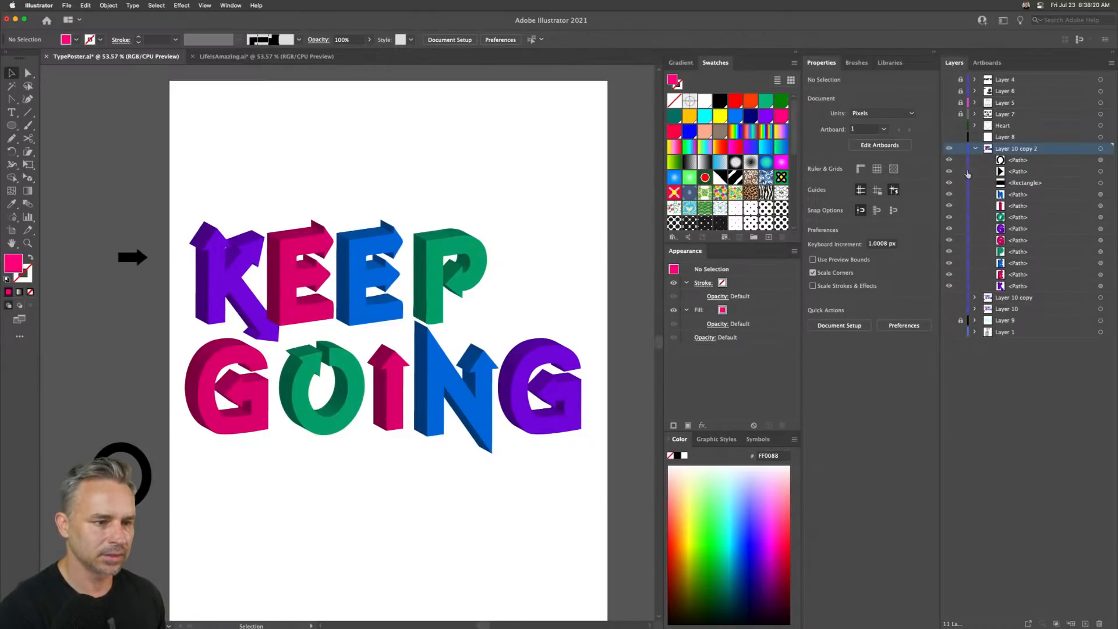
{"action": "left_click_drag", "start_coordinate": [69, 256], "coordinate": [157, 559]}
{"action": "key", "text": "Delete"}
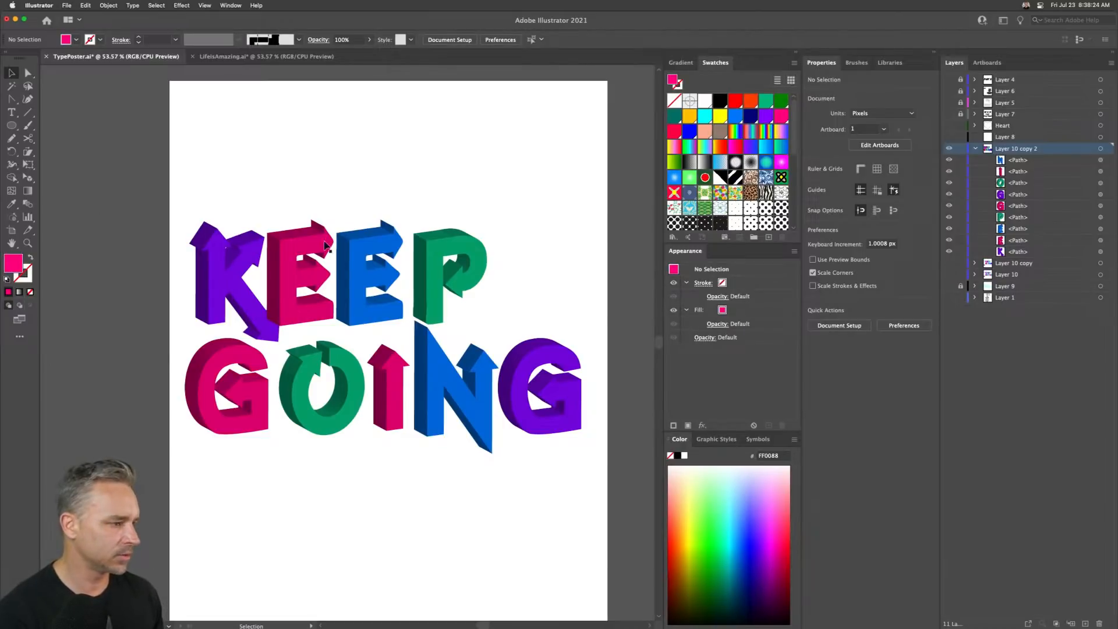
- Select the second E and nudge it left toward the first E
{"action": "left_click", "coordinate": [352, 251]}
{"action": "key", "text": "shift+Left"}
{"action": "key", "text": "shift+Left"}
{"action": "key", "text": "shift+Left"}
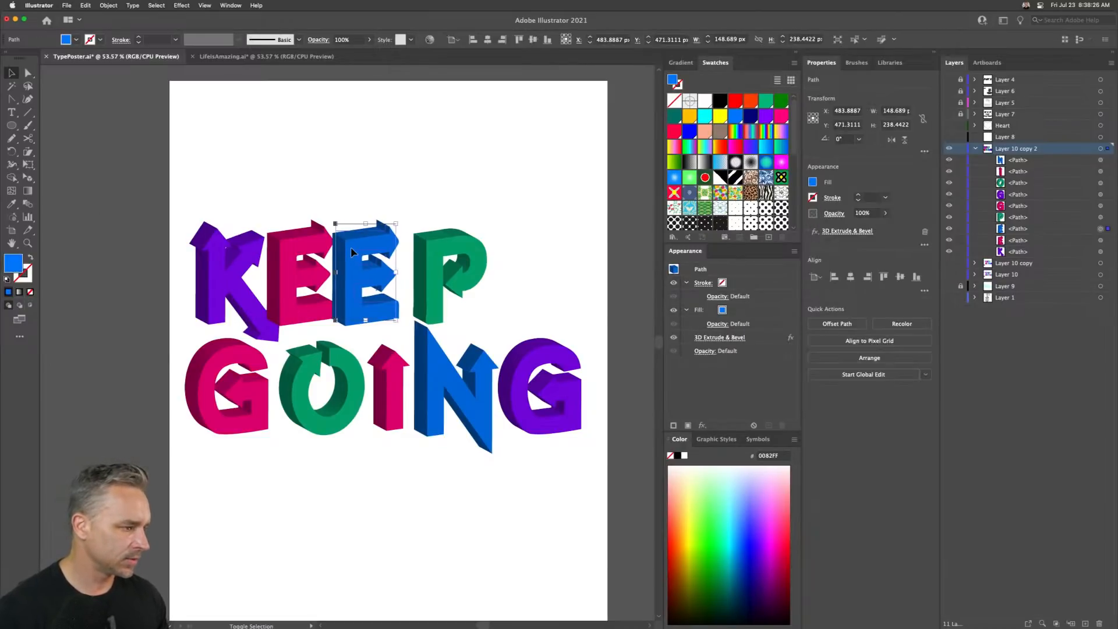
{"action": "key", "text": "shift+Up"}
{"action": "key", "text": "shift+Down"}
{"action": "key", "text": "shift+Down"}
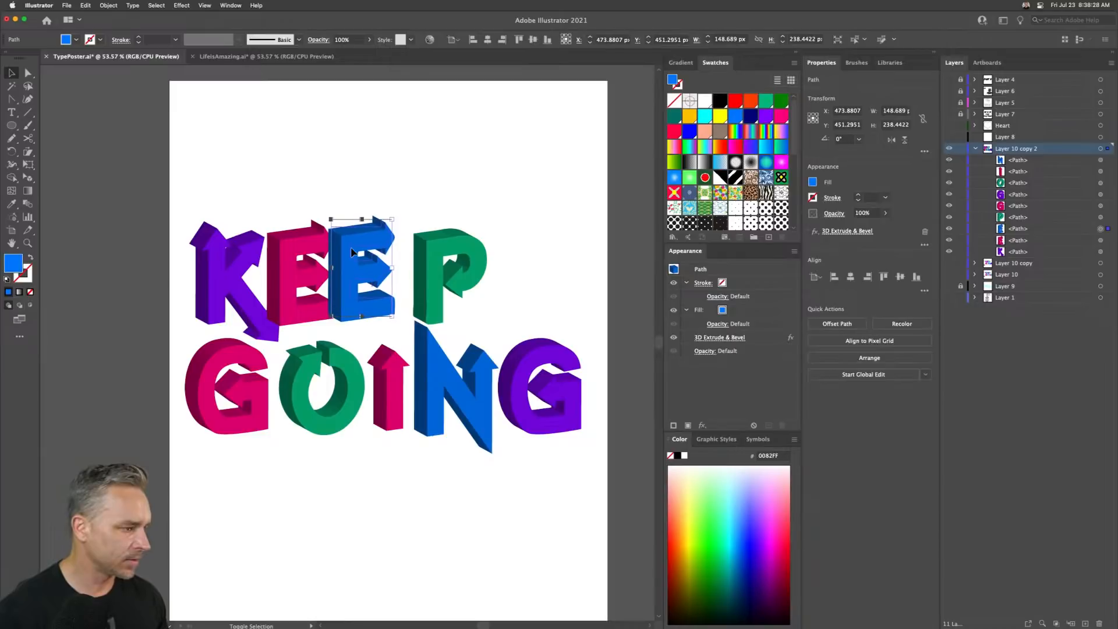
- Move the P left to close the gap to the second E and nudge it into place
{"action": "left_click_drag", "start_coordinate": [434, 250], "coordinate": [407, 247]}
{"action": "key", "text": "Up"}
{"action": "key", "text": "Right"}
{"action": "key", "text": "Right"}
{"action": "key", "text": "Right"}
{"action": "key", "text": "Right"}
{"action": "key", "text": "Right"}
{"action": "key", "text": "Right"}
{"action": "key", "text": "Right"}
{"action": "key", "text": "Right"}
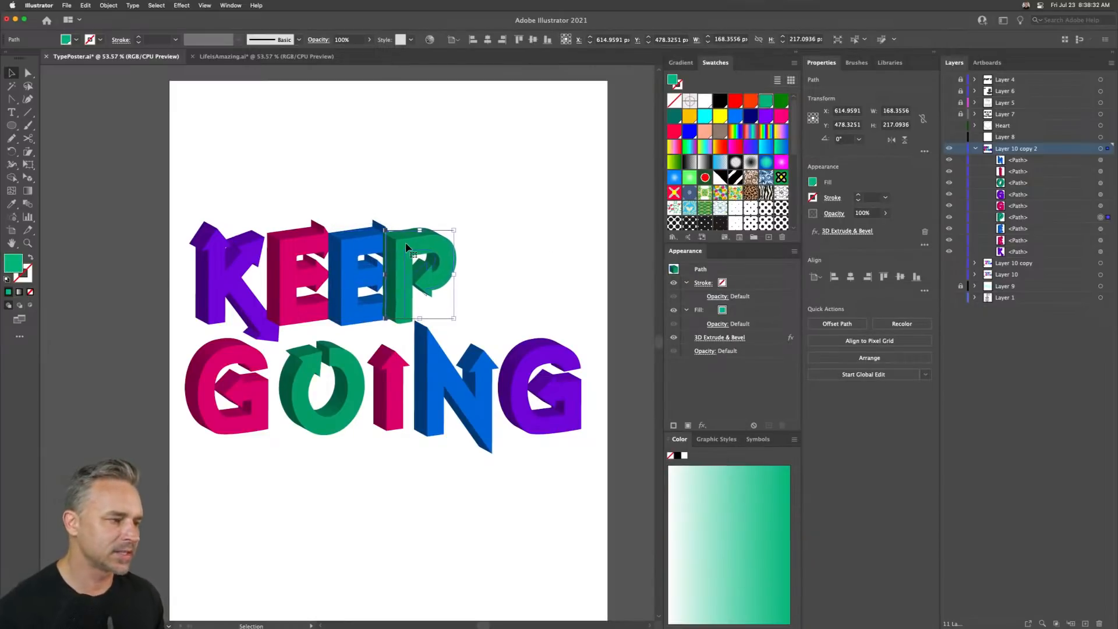
- Move the P's path to a new position in the stacking order of Layer 10 copy 2
{"action": "left_click_drag", "start_coordinate": [1039, 214], "coordinate": [1019, 237]}
{"action": "left_click", "coordinate": [1020, 221]}
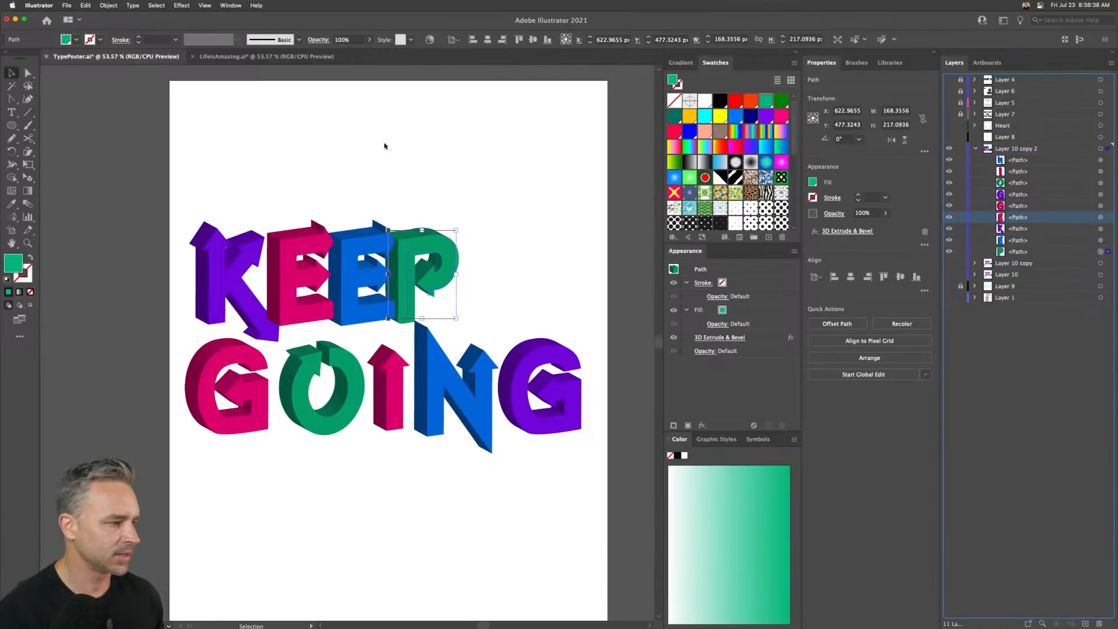
{"action": "left_click", "coordinate": [385, 143]}
{"action": "left_click", "coordinate": [406, 249]}
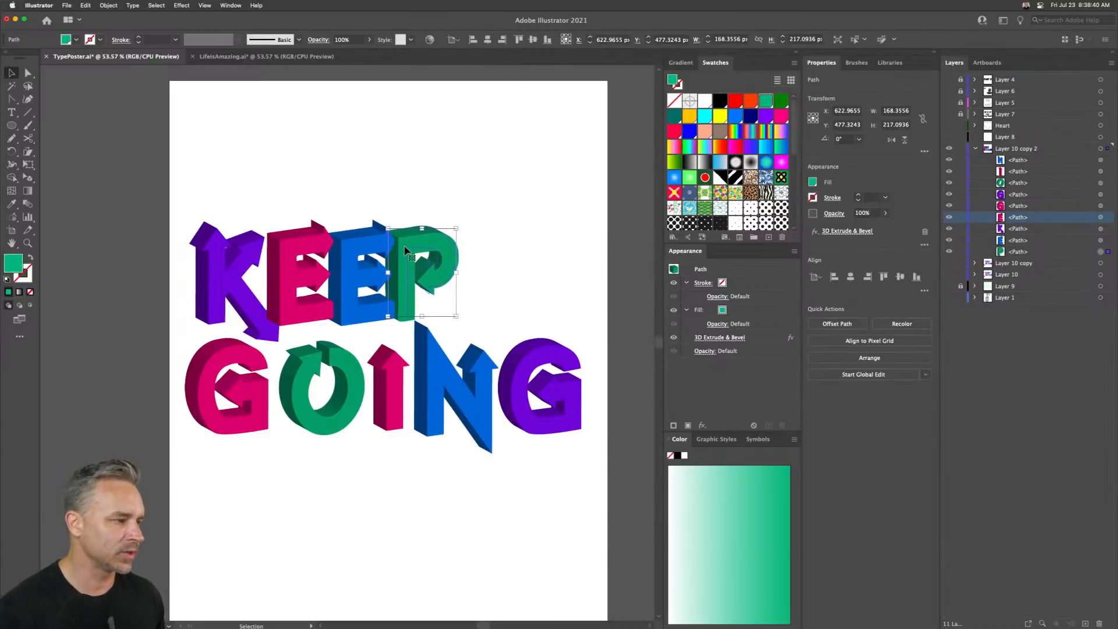
{"action": "left_click", "coordinate": [213, 274]}
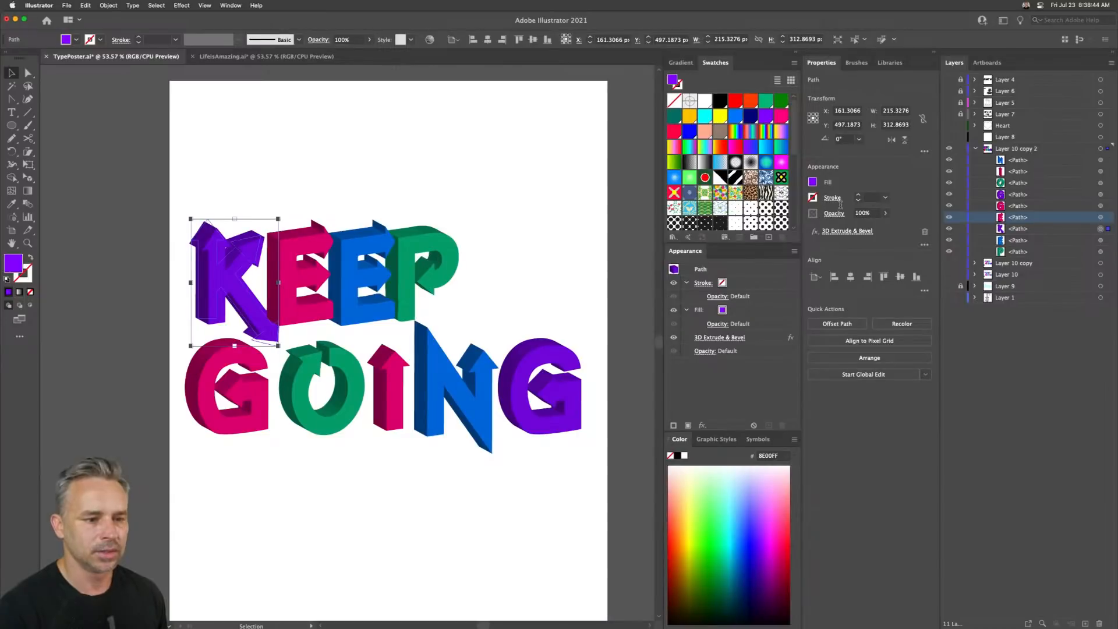
- Hide Layer 10 copy 2 and show the flat-lettered Layer 10 copy, selecting that layer
{"action": "left_click", "coordinate": [949, 149]}
{"action": "left_click", "coordinate": [949, 265]}
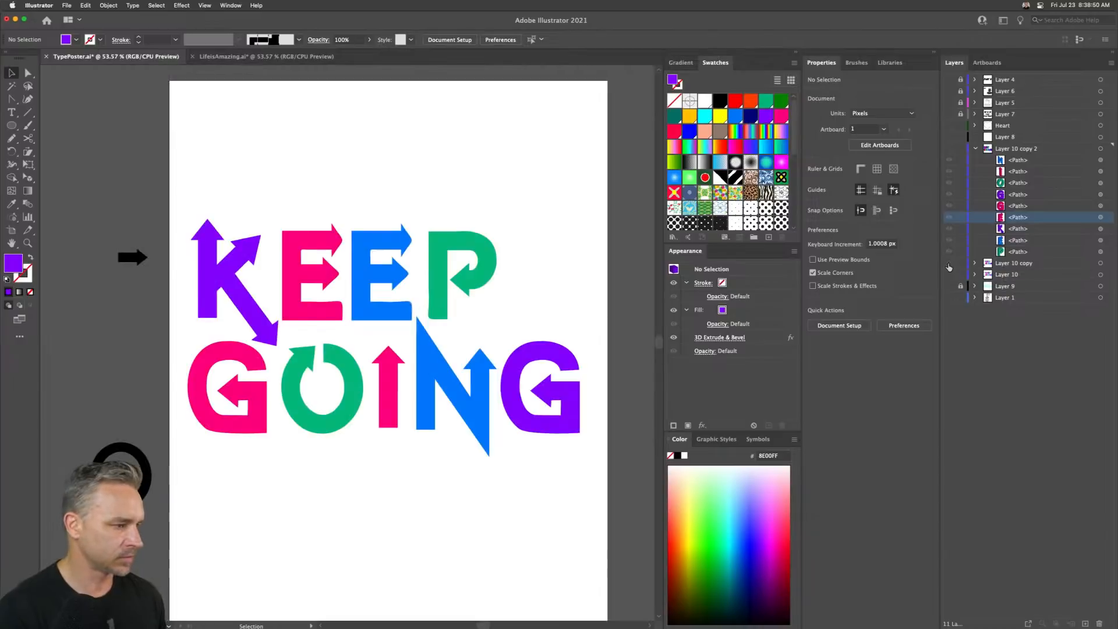
{"action": "left_click", "coordinate": [949, 265]}
{"action": "left_click", "coordinate": [951, 149]}
{"action": "key", "text": "super+y"}
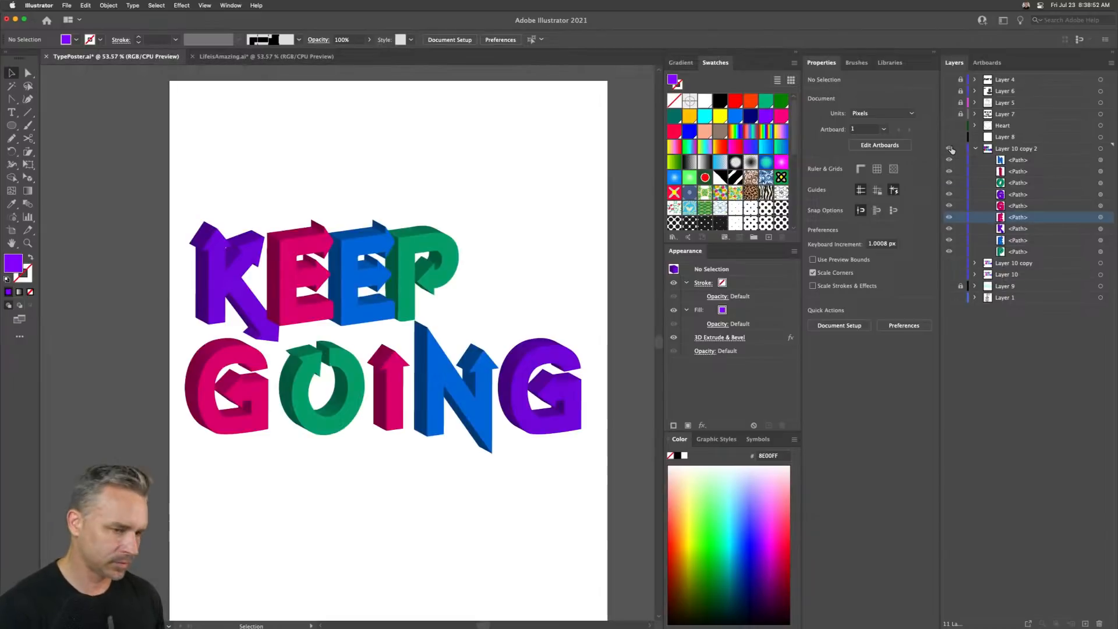
{"action": "left_click", "coordinate": [951, 149]}
{"action": "key", "text": "super+y"}
{"action": "left_click", "coordinate": [949, 264]}
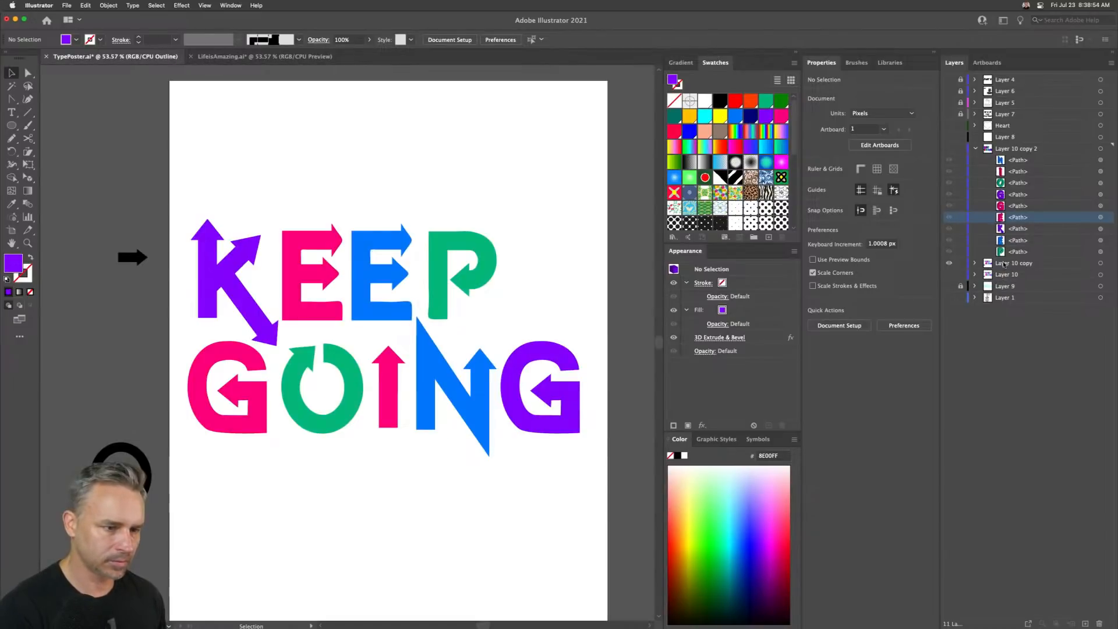
{"action": "left_click", "coordinate": [1004, 264]}
{"action": "left_click", "coordinate": [243, 265]}
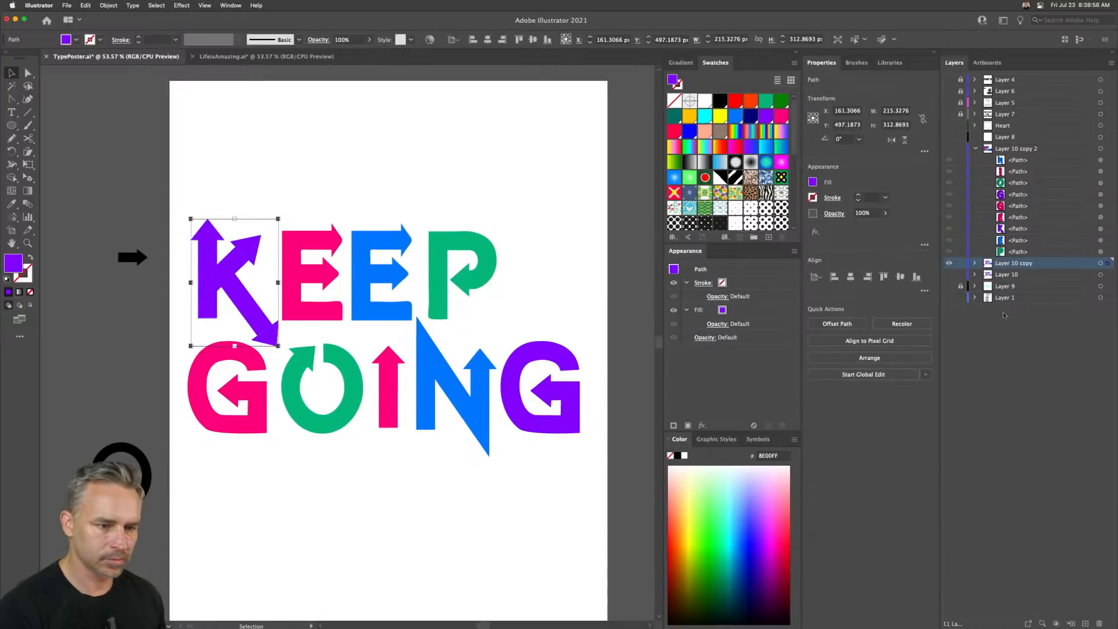
- Duplicate Layer 10 copy and select all the letters on the new copy
{"action": "left_click_drag", "start_coordinate": [1020, 265], "coordinate": [1085, 624]}
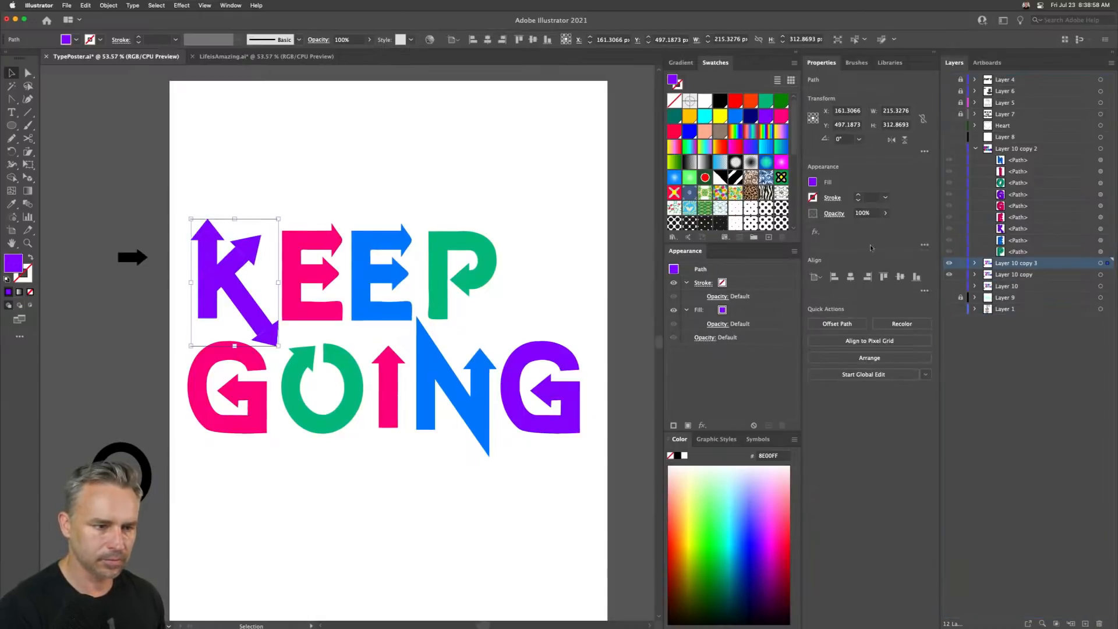
{"action": "left_click_drag", "start_coordinate": [201, 170], "coordinate": [533, 445]}
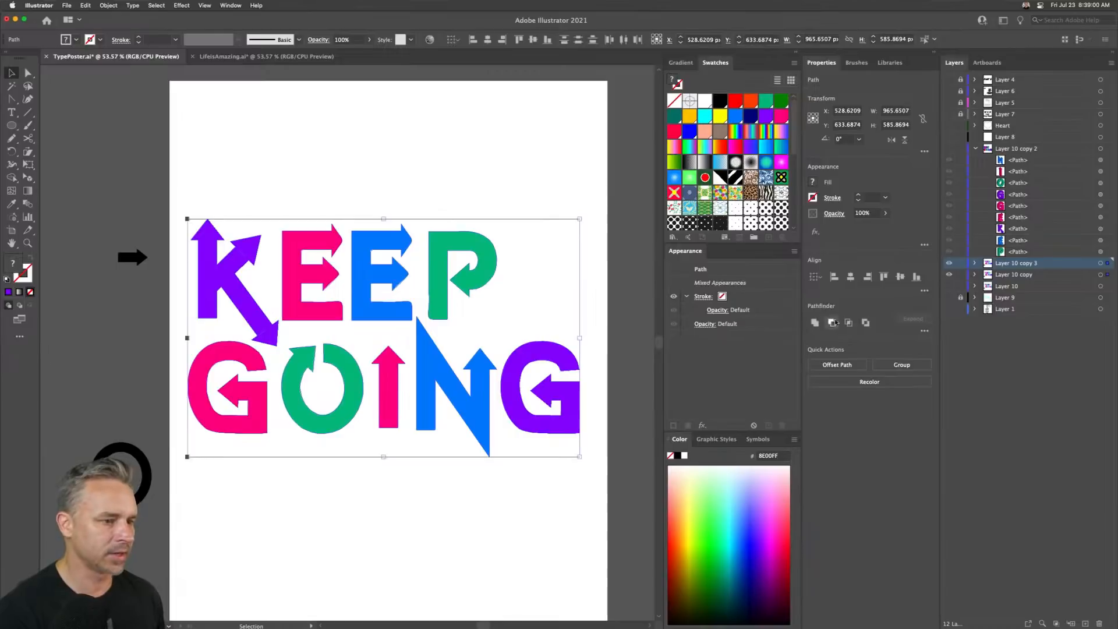
- Apply 3D Extrude & Bevel to all the letters, rotating the cube to about 51°, 38° and 15°
{"action": "left_click", "coordinate": [205, 5]}
{"action": "mouse_move", "coordinate": [182, 5]}
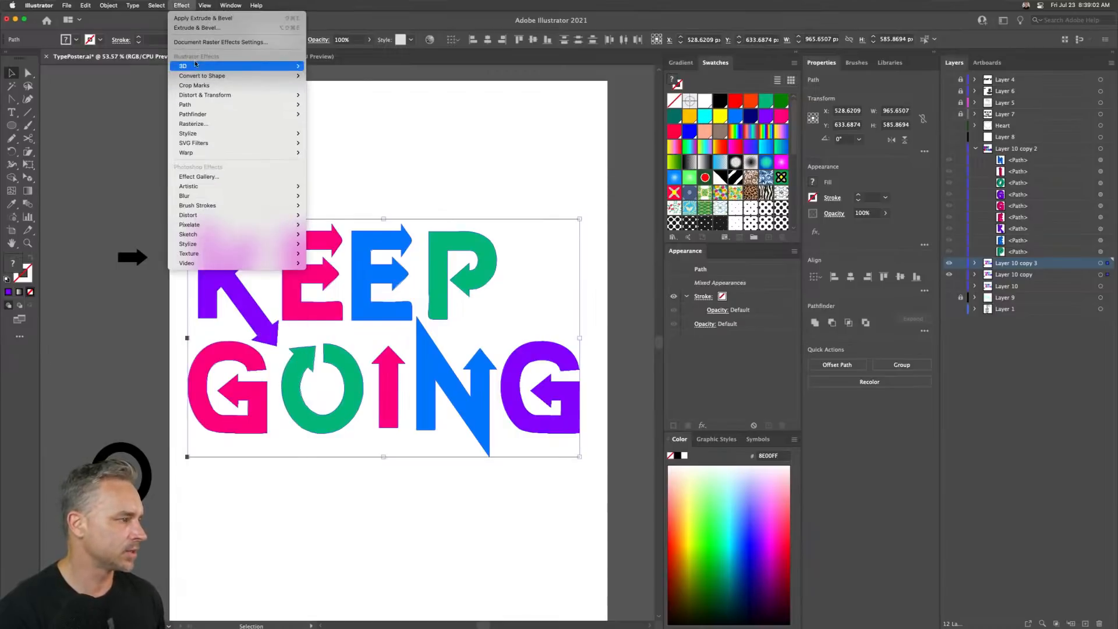
{"action": "left_click", "coordinate": [326, 66]}
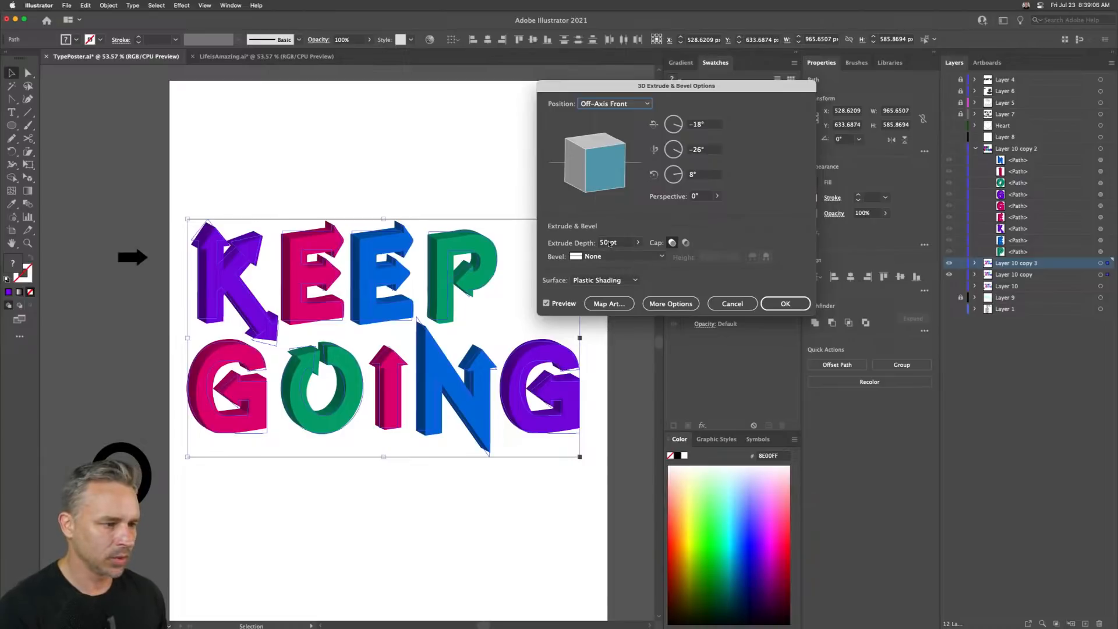
{"action": "left_click_drag", "start_coordinate": [605, 170], "coordinate": [575, 152]}
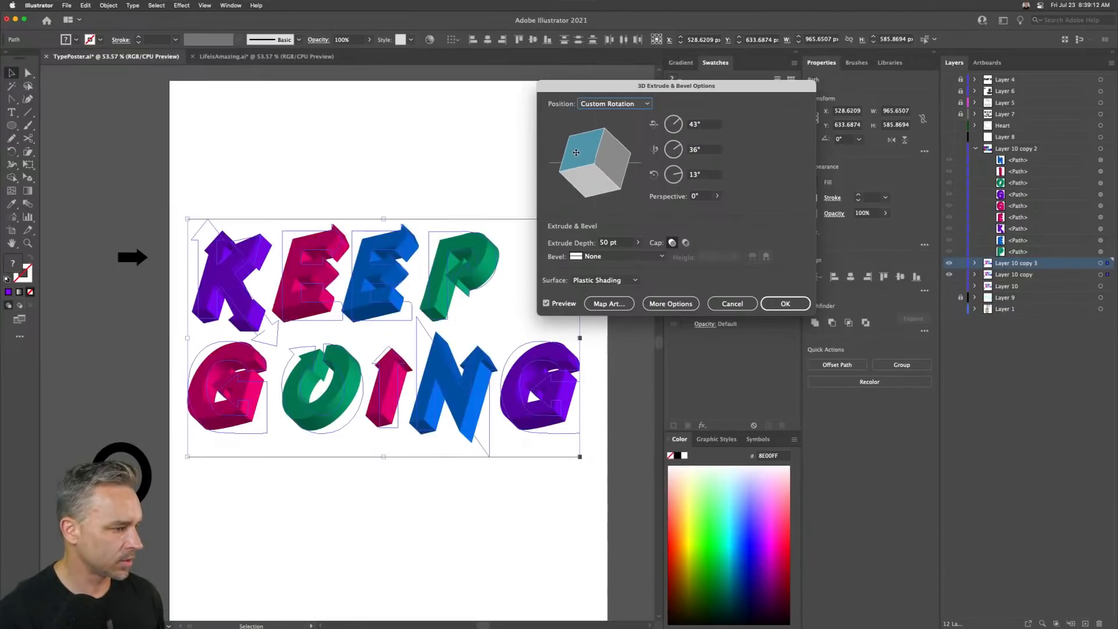
{"action": "left_click_drag", "start_coordinate": [576, 153], "coordinate": [575, 150]}
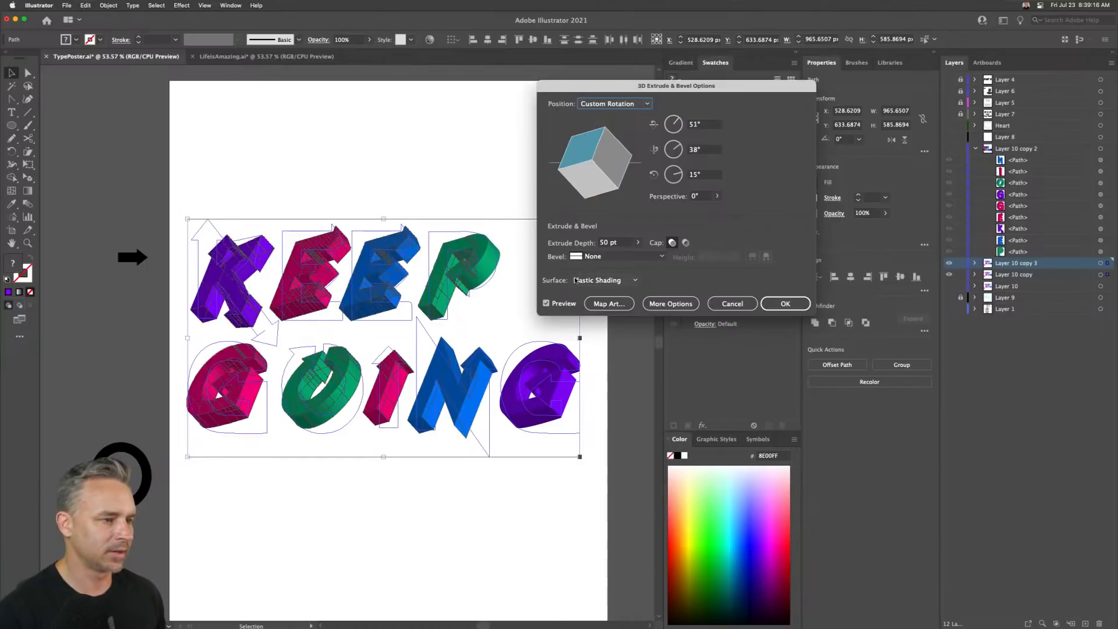
- Set the extrude depth to 50 pt
{"action": "left_click", "coordinate": [622, 242]}
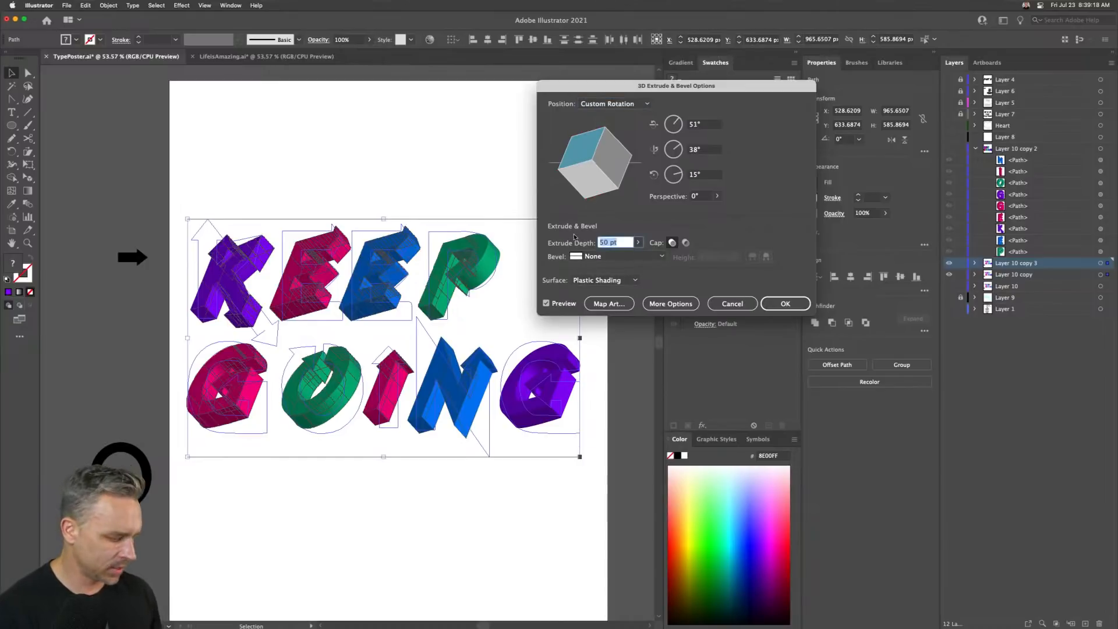
{"action": "type", "text": "60"}
{"action": "key", "text": "Tab"}
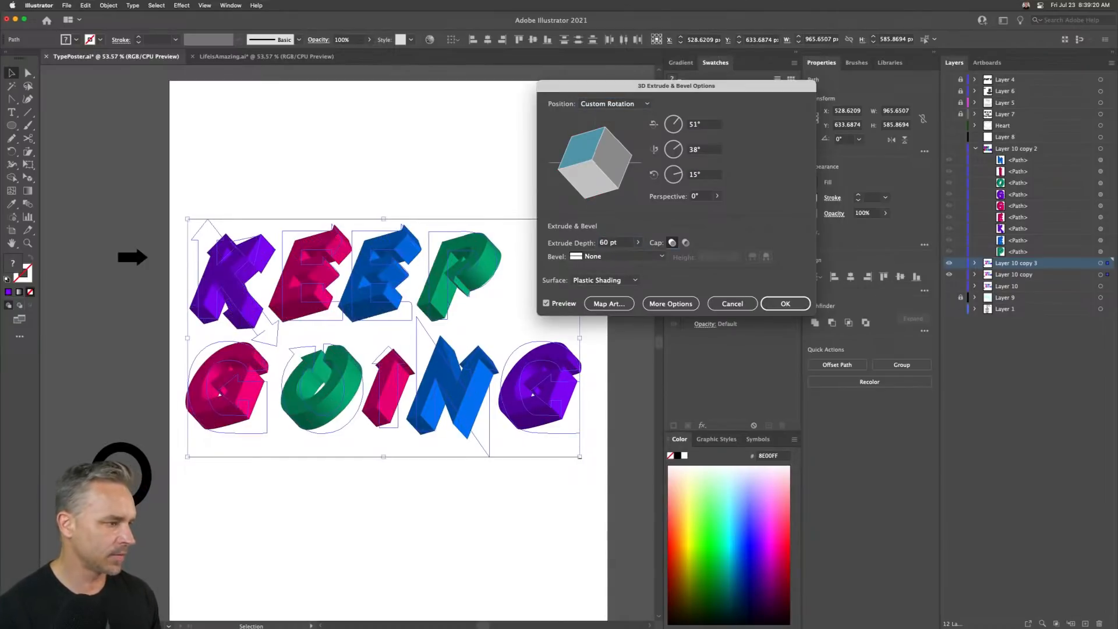
{"action": "left_click", "coordinate": [619, 242]}
{"action": "type", "text": "5"}
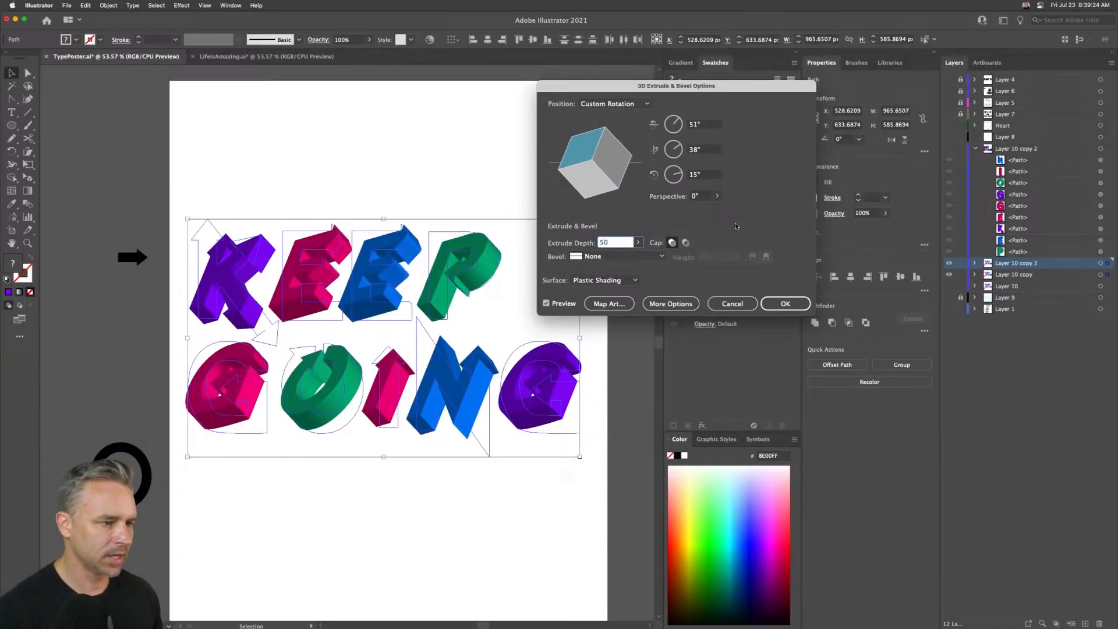
{"action": "type", "text": "0"}
{"action": "left_click", "coordinate": [604, 280]}
{"action": "left_click", "coordinate": [600, 280]}
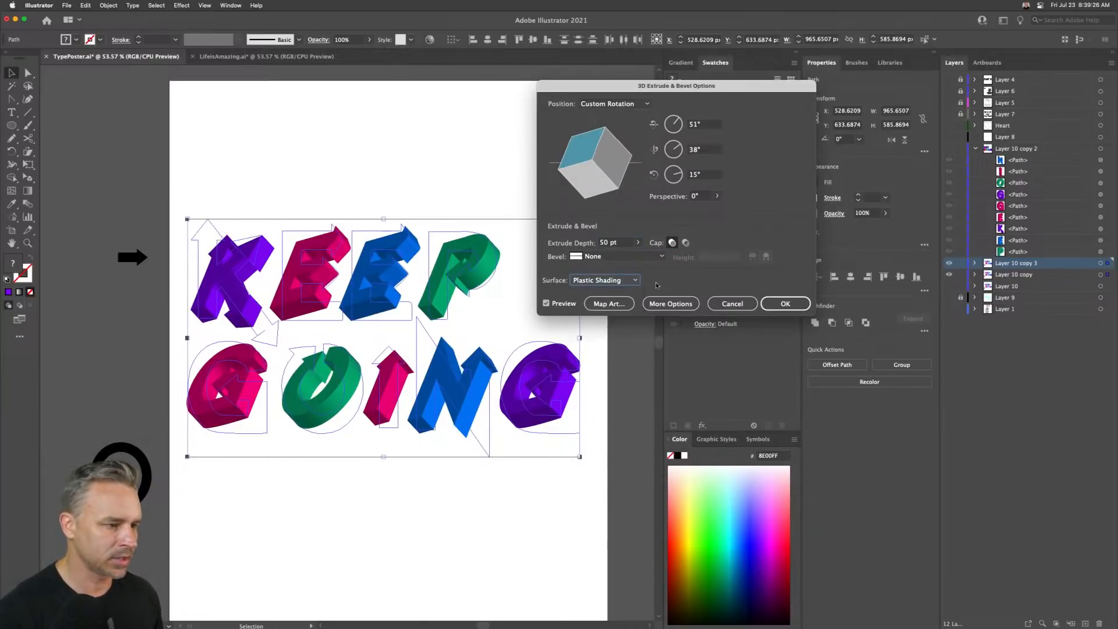
- Expand the lighting options, move the light to the upper left of the sphere, and apply the effect
{"action": "left_click", "coordinate": [651, 304]}
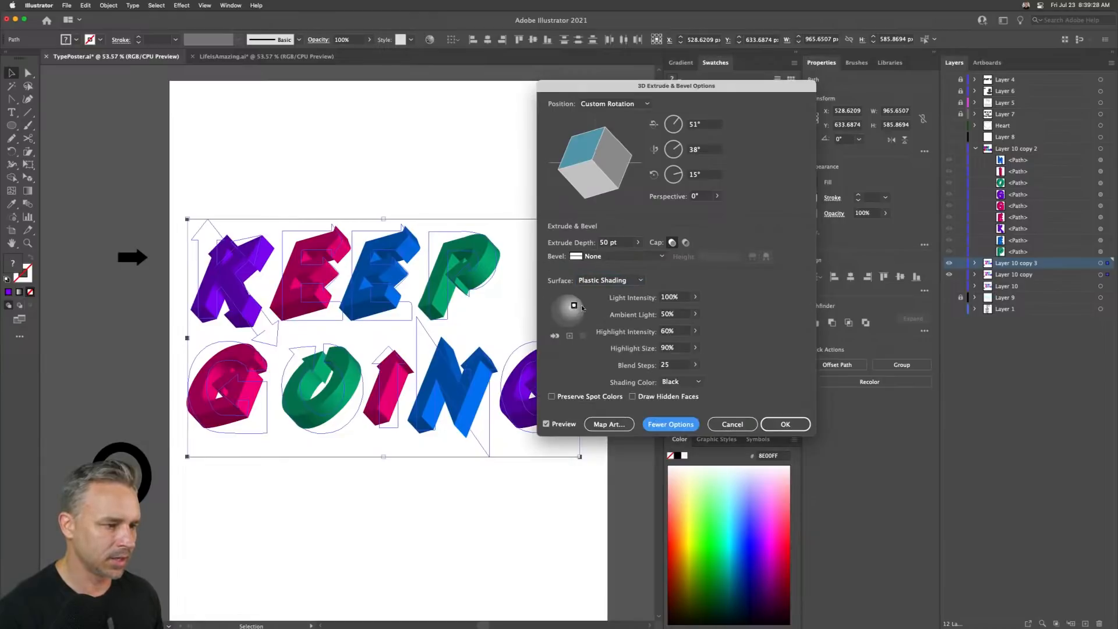
{"action": "left_click_drag", "start_coordinate": [574, 306], "coordinate": [559, 304]}
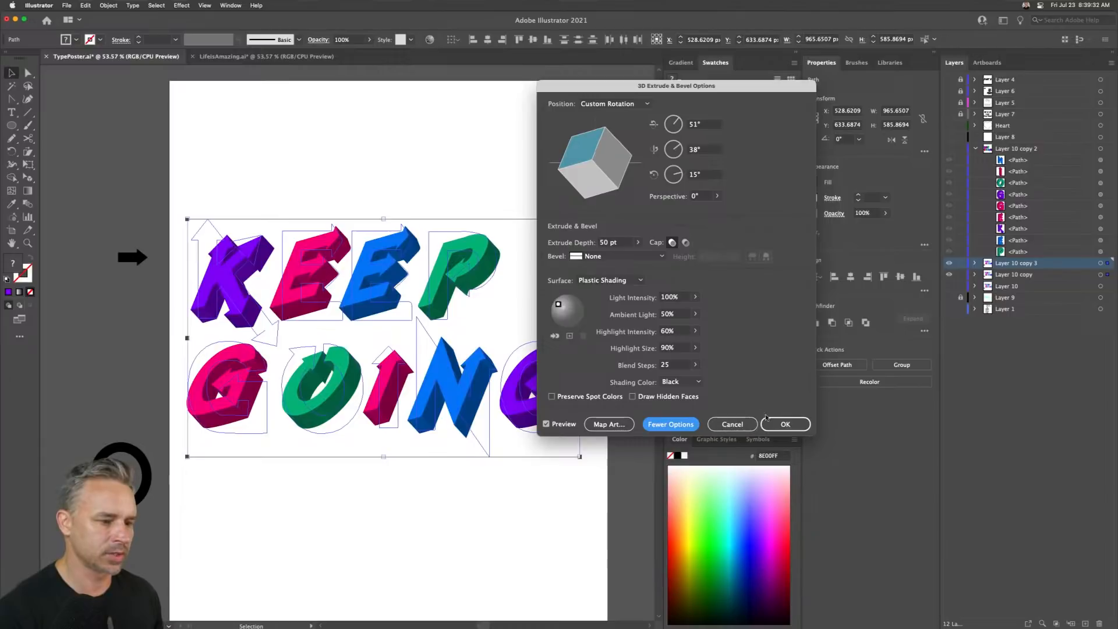
{"action": "left_click", "coordinate": [785, 424]}
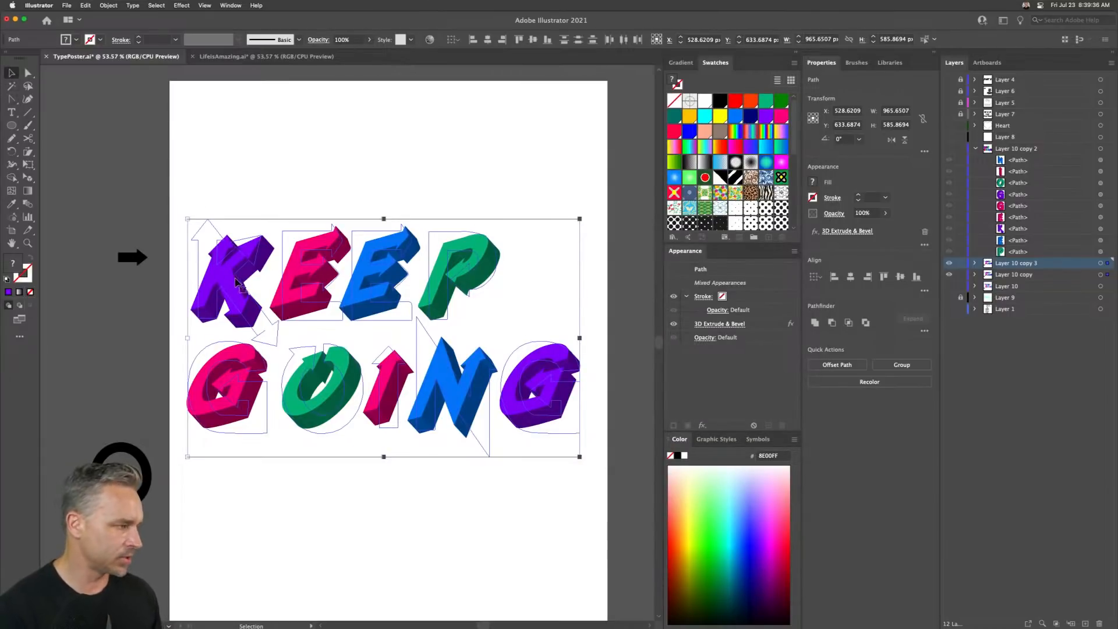
- Rotate all the extruded letters about 12° counterclockwise
{"action": "left_click_drag", "start_coordinate": [182, 215], "coordinate": [176, 263]}
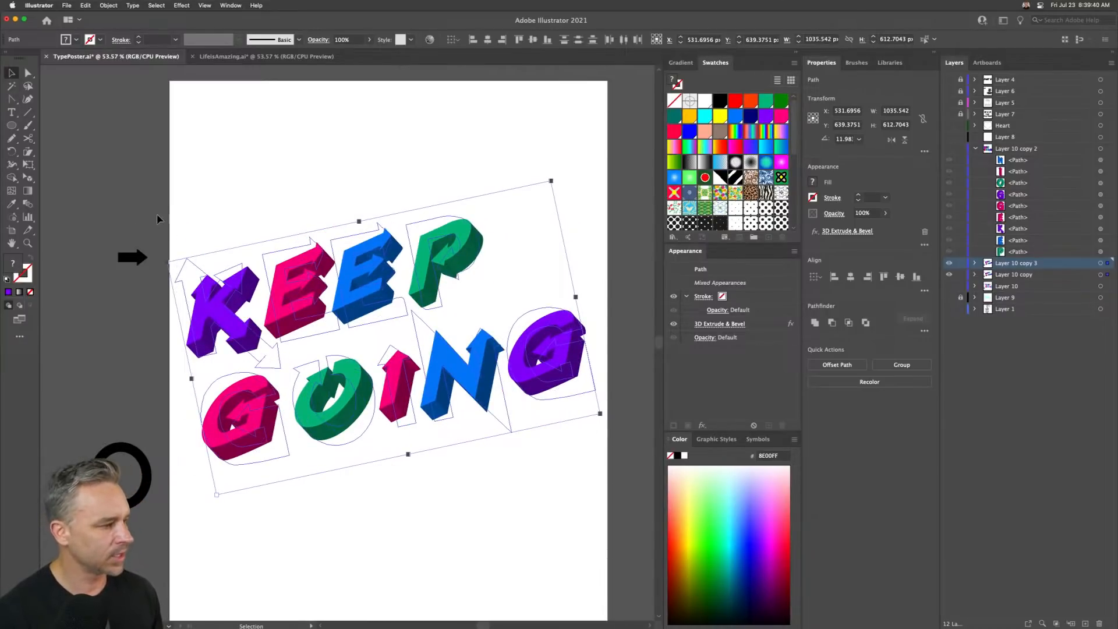
- Select the E, E and P of KEEP and nudge them left toward the K
{"action": "left_click", "coordinate": [211, 192]}
{"action": "left_click_drag", "start_coordinate": [269, 189], "coordinate": [476, 330]}
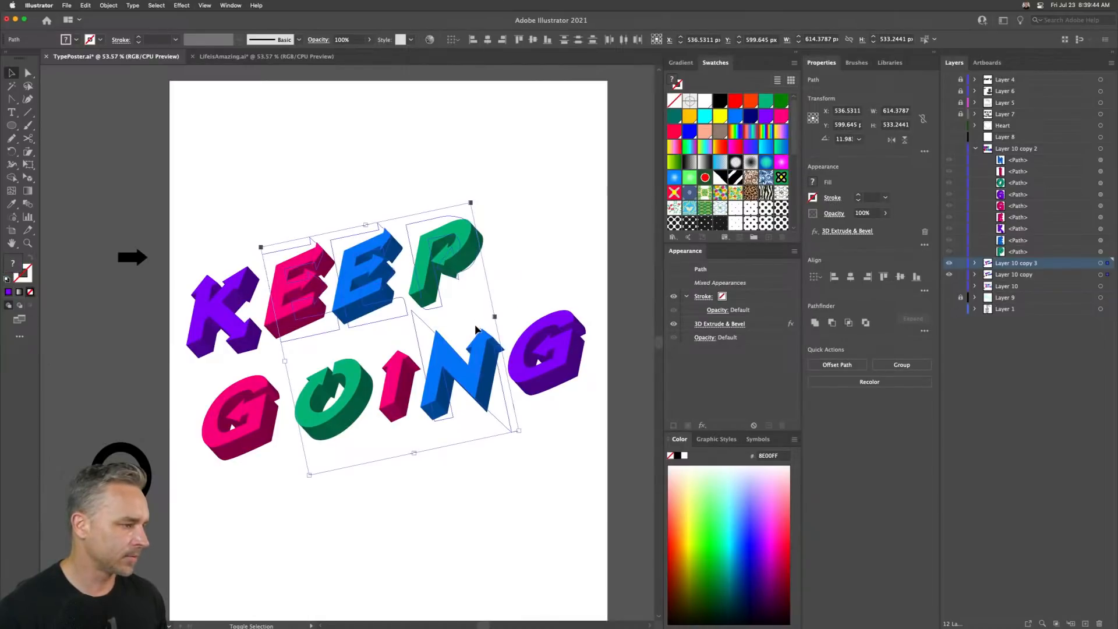
{"action": "left_click", "coordinate": [271, 168]}
{"action": "left_click_drag", "start_coordinate": [270, 178], "coordinate": [452, 258]}
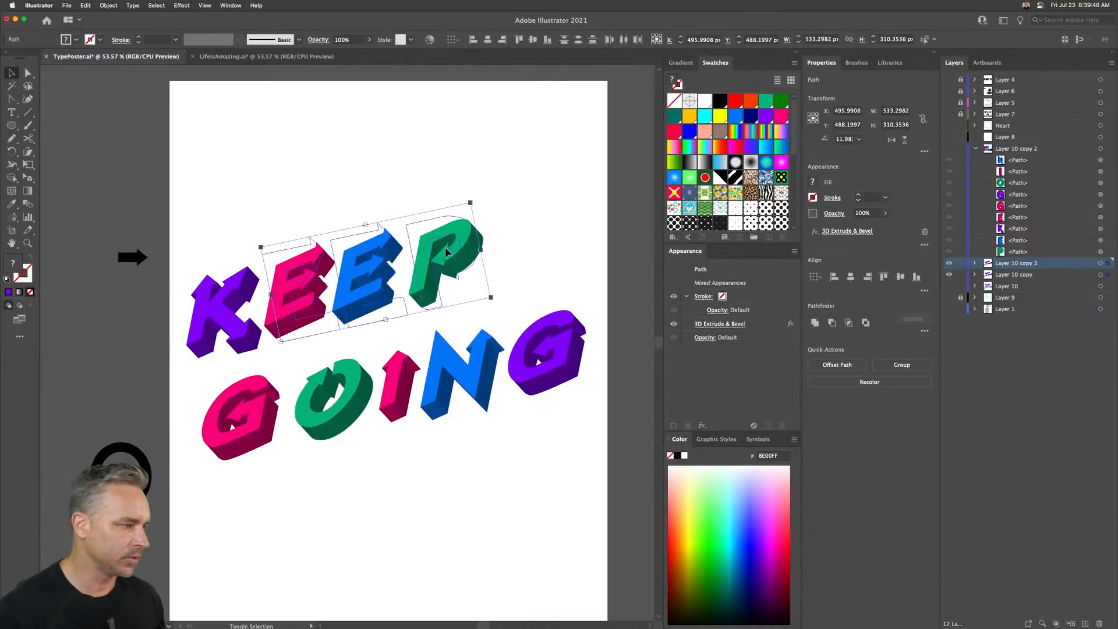
{"action": "key", "text": "shift+Left"}
{"action": "key", "text": "shift+Left"}
{"action": "key", "text": "shift+Left"}
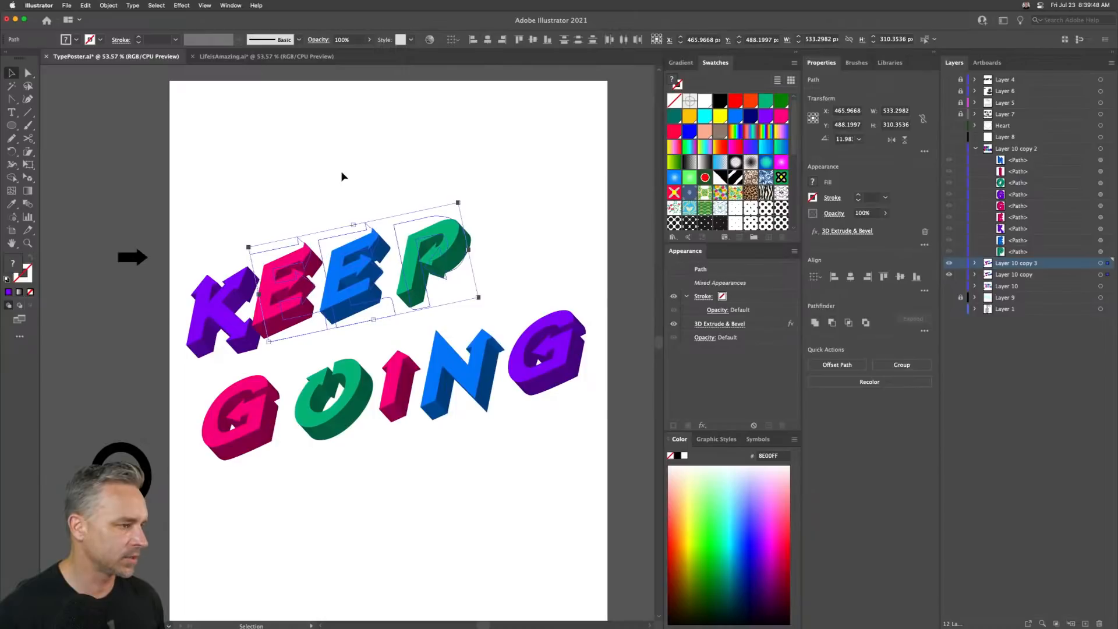
- Nudge the second E and the P further left
{"action": "left_click_drag", "start_coordinate": [342, 173], "coordinate": [488, 280]}
{"action": "key", "text": "shift+Left"}
{"action": "key", "text": "shift+Left"}
{"action": "key", "text": "shift+Left"}
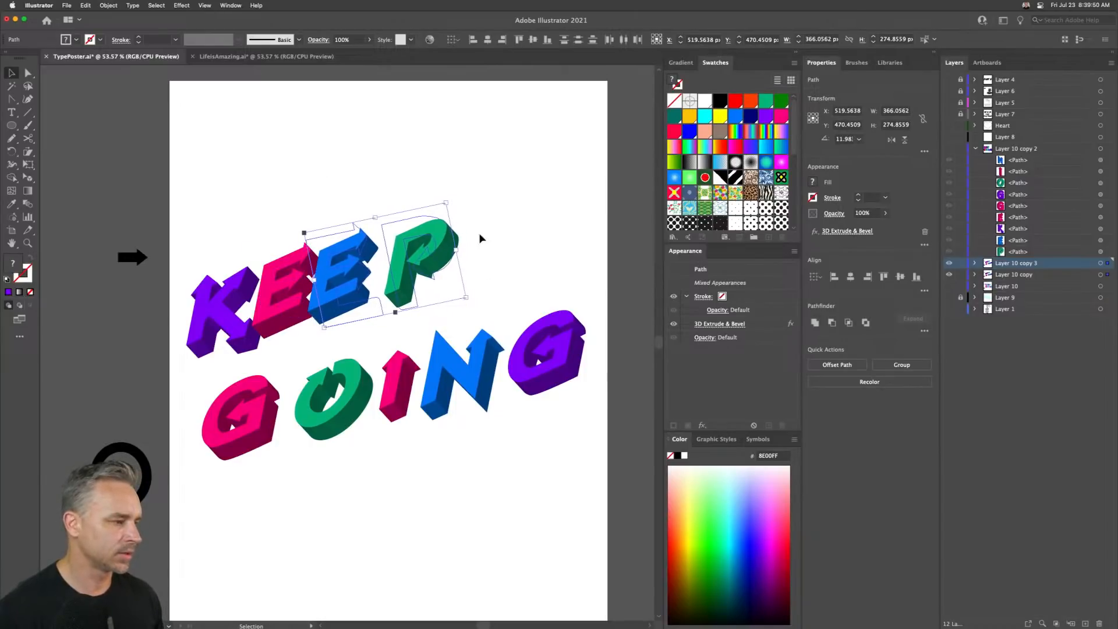
- Undo the recent nudges of the KEEP letters and deselect
{"action": "left_click", "coordinate": [394, 155]}
{"action": "left_click_drag", "start_coordinate": [399, 163], "coordinate": [456, 275]}
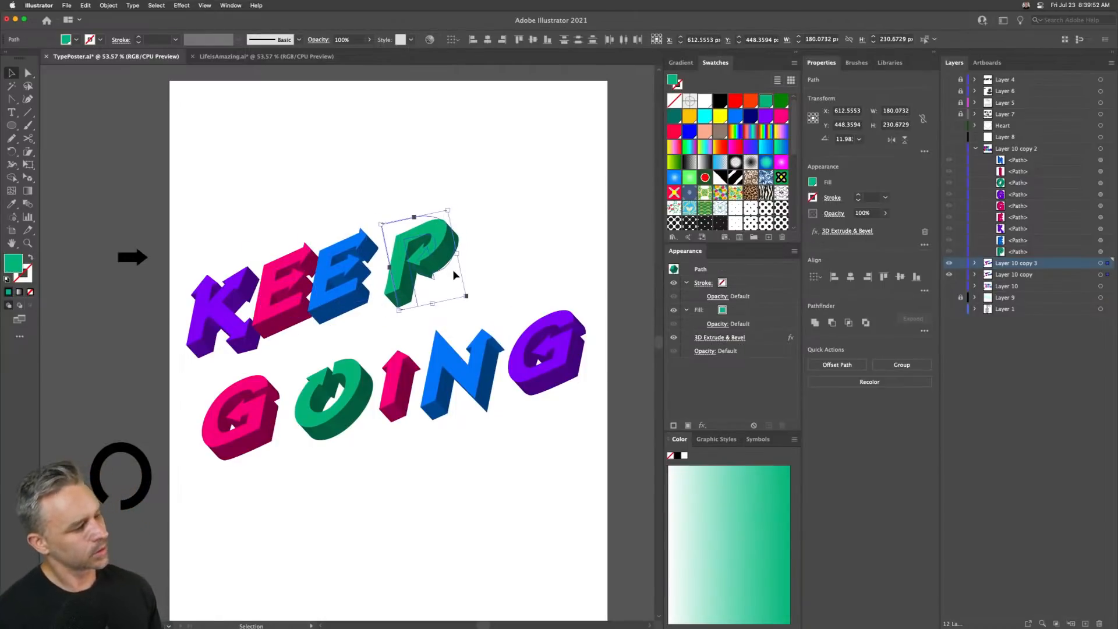
{"action": "key", "text": "super+z"}
{"action": "key", "text": "super+z"}
{"action": "key", "text": "super+z"}
{"action": "key", "text": "super+z"}
{"action": "key", "text": "super+z"}
{"action": "key", "text": "super+z"}
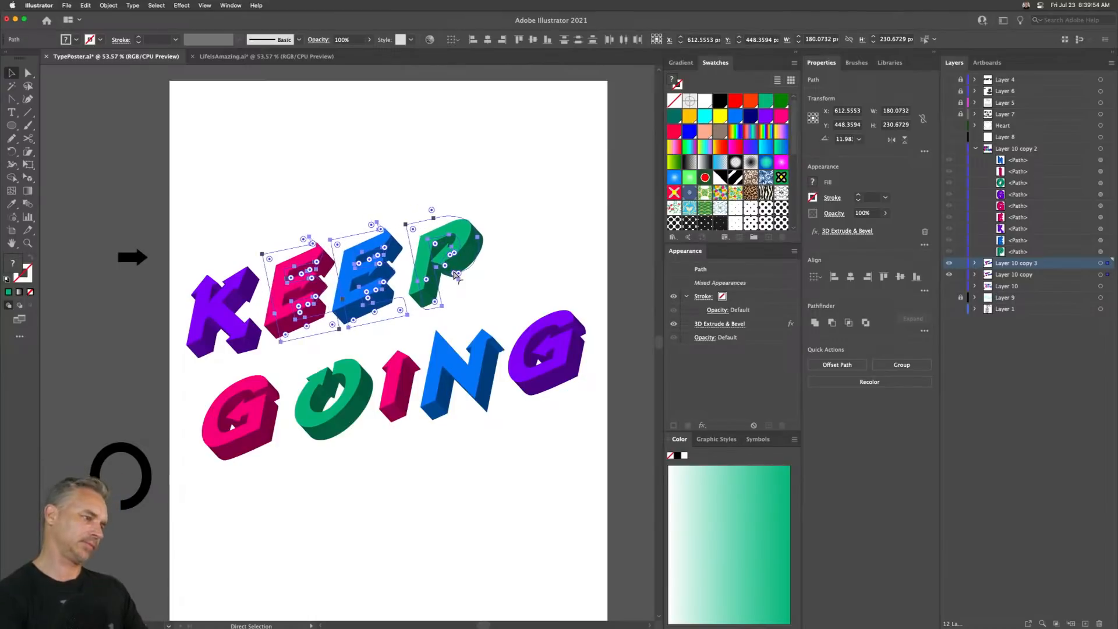
{"action": "left_click", "coordinate": [347, 170]}
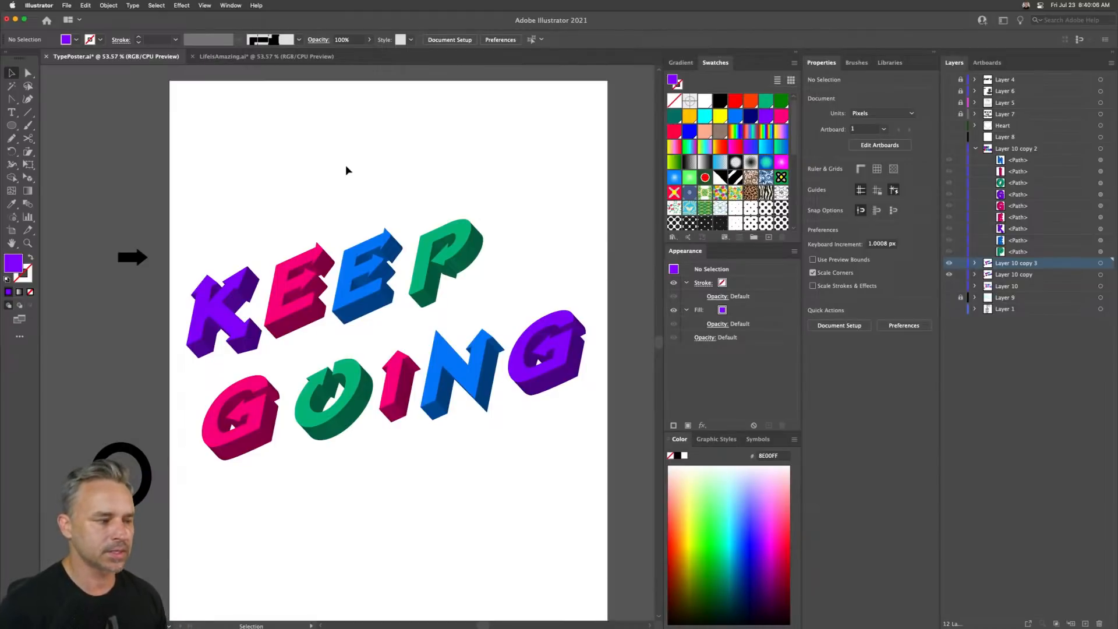
- Select all the letters and set their 3D Extrude & Bevel depth to 1000 pt
{"action": "left_click_drag", "start_coordinate": [204, 198], "coordinate": [531, 518]}
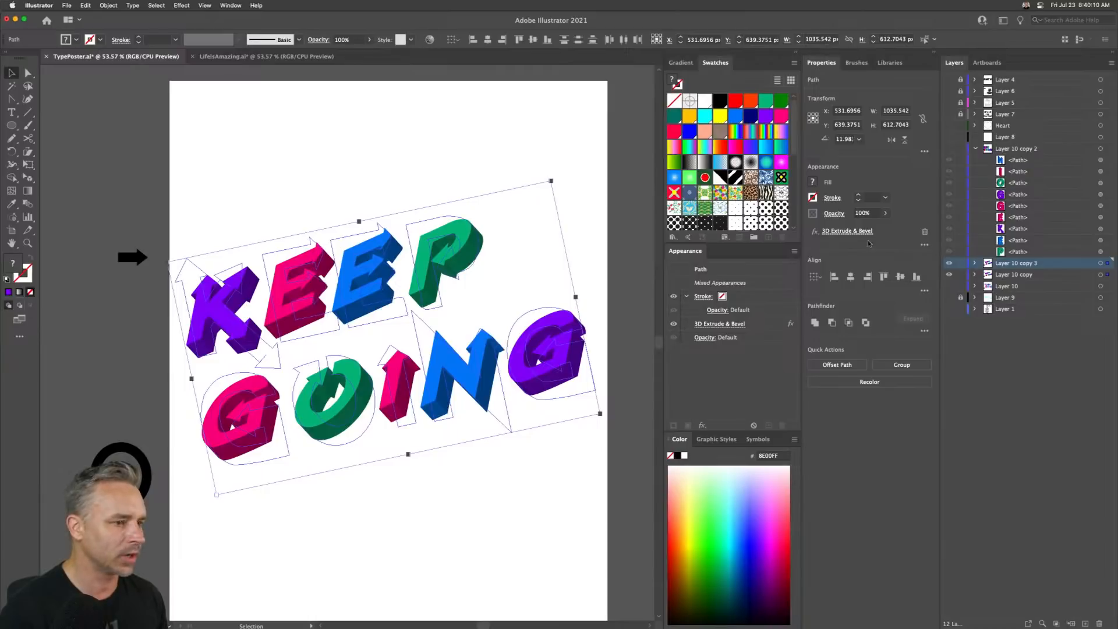
{"action": "left_click", "coordinate": [832, 231]}
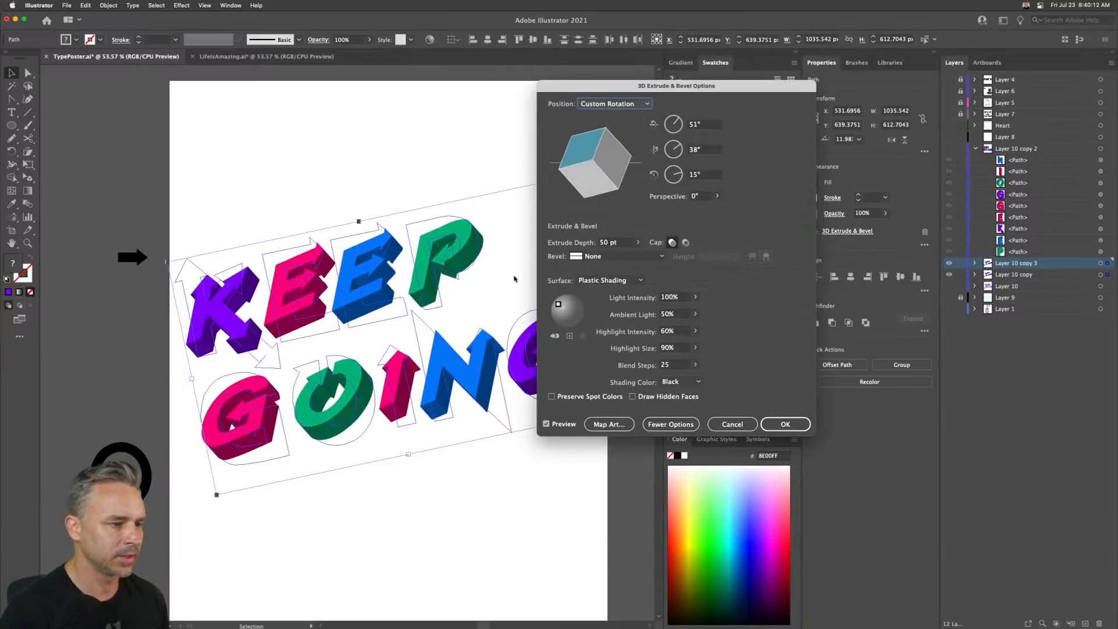
{"action": "left_click", "coordinate": [601, 248]}
{"action": "type", "text": "1000"}
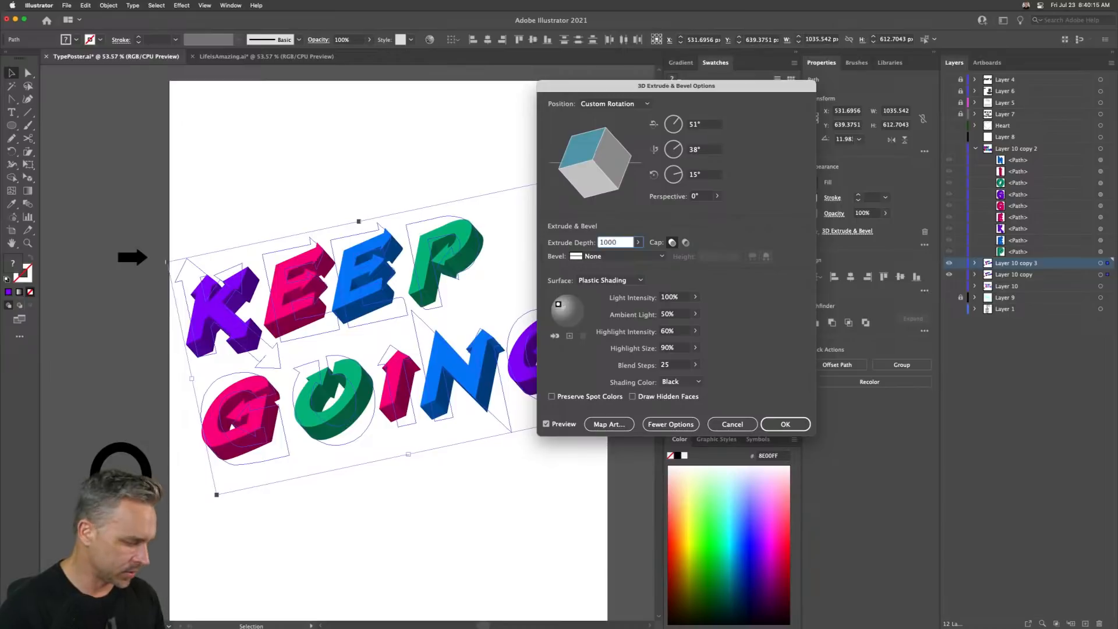
{"action": "key", "text": "Tab"}
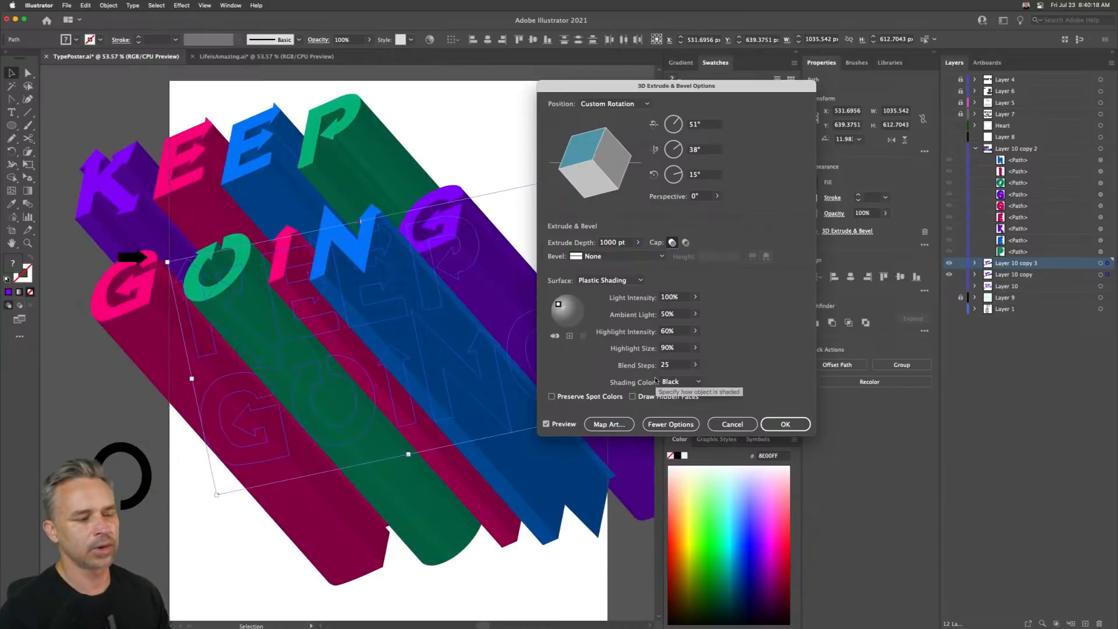
{"action": "left_click", "coordinate": [770, 425]}
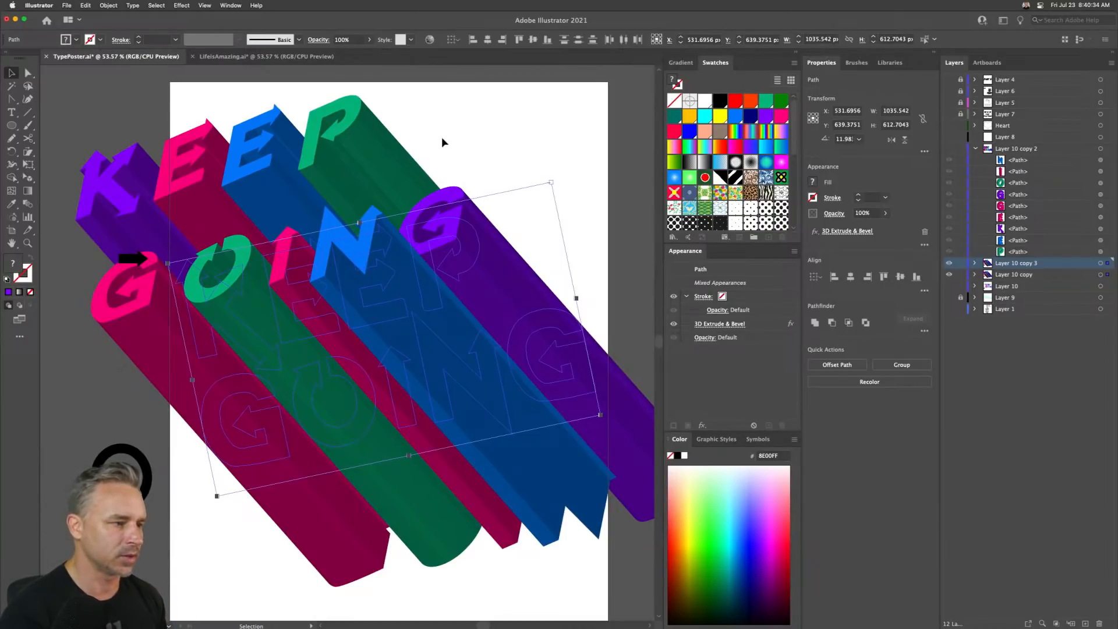
- Select the GOING letters and rotate their 3D extrusion to 28°, -16°, 0°, repositioning the light
{"action": "left_click", "coordinate": [408, 284]}
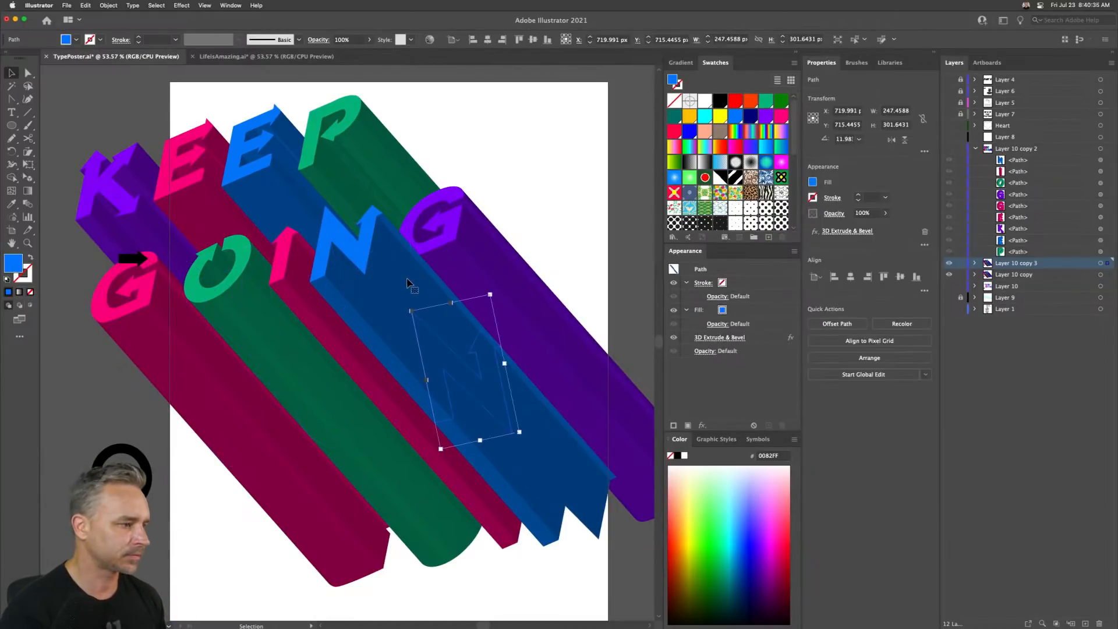
{"action": "left_click", "coordinate": [569, 374], "text": "shift"}
{"action": "left_click", "coordinate": [383, 420], "text": "shift"}
{"action": "left_click", "coordinate": [297, 461], "text": "shift"}
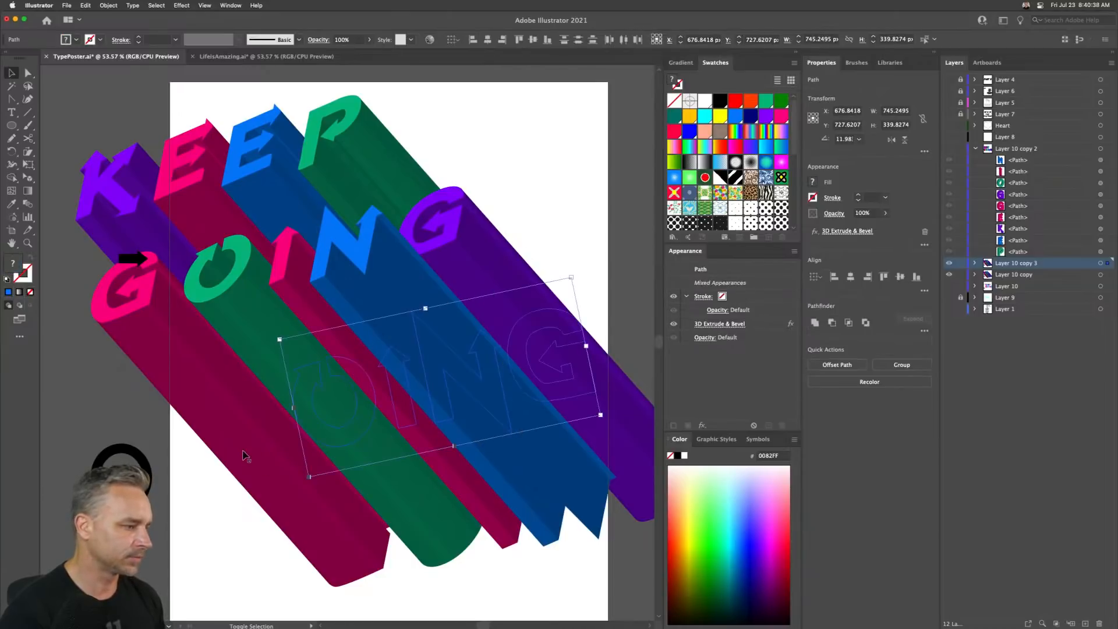
{"action": "left_click", "coordinate": [245, 441], "text": "shift"}
{"action": "left_click", "coordinate": [840, 233]}
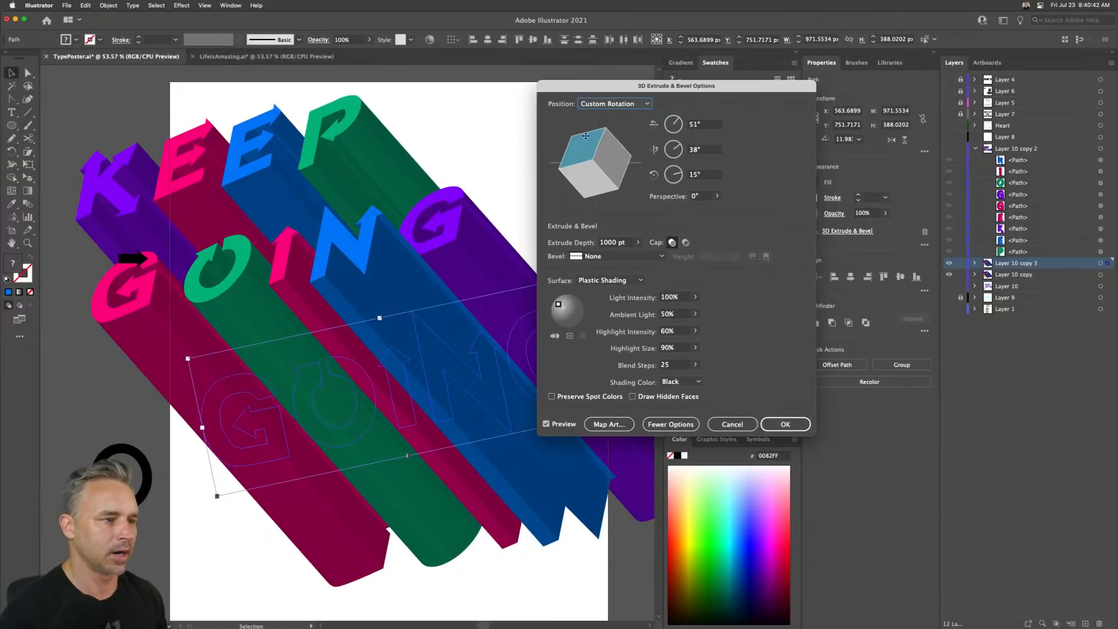
{"action": "left_click_drag", "start_coordinate": [577, 151], "coordinate": [728, 107]}
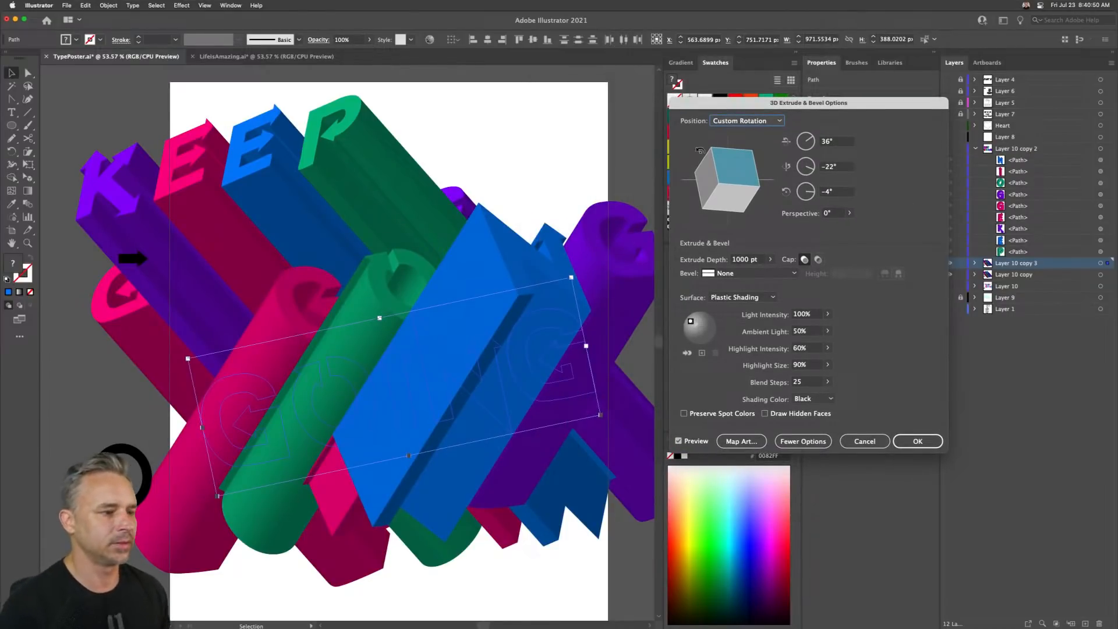
{"action": "left_click_drag", "start_coordinate": [691, 321], "coordinate": [708, 321]}
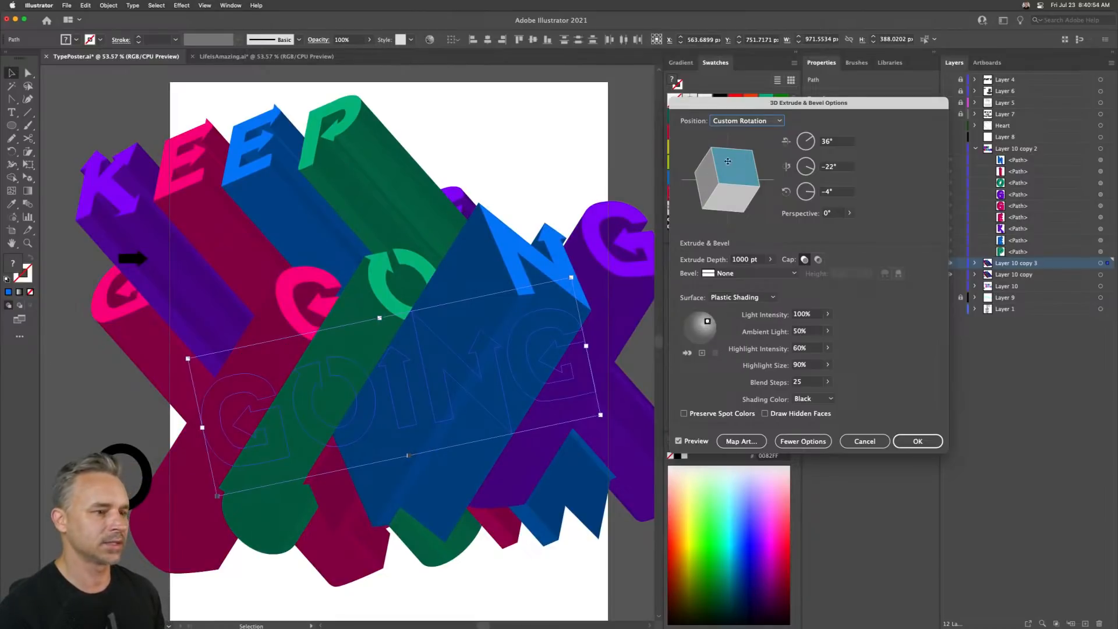
{"action": "left_click_drag", "start_coordinate": [728, 161], "coordinate": [729, 169]}
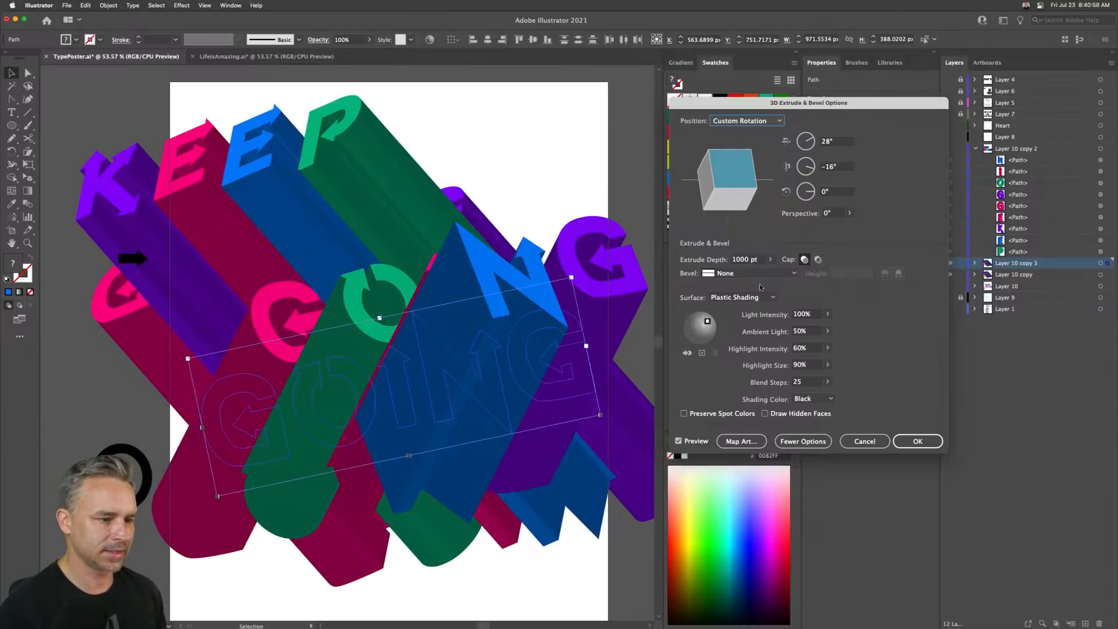
- Set the GOING letters' extrude depth to 2000 pt and move them down and to the left
{"action": "left_click_drag", "start_coordinate": [759, 260], "coordinate": [639, 255]}
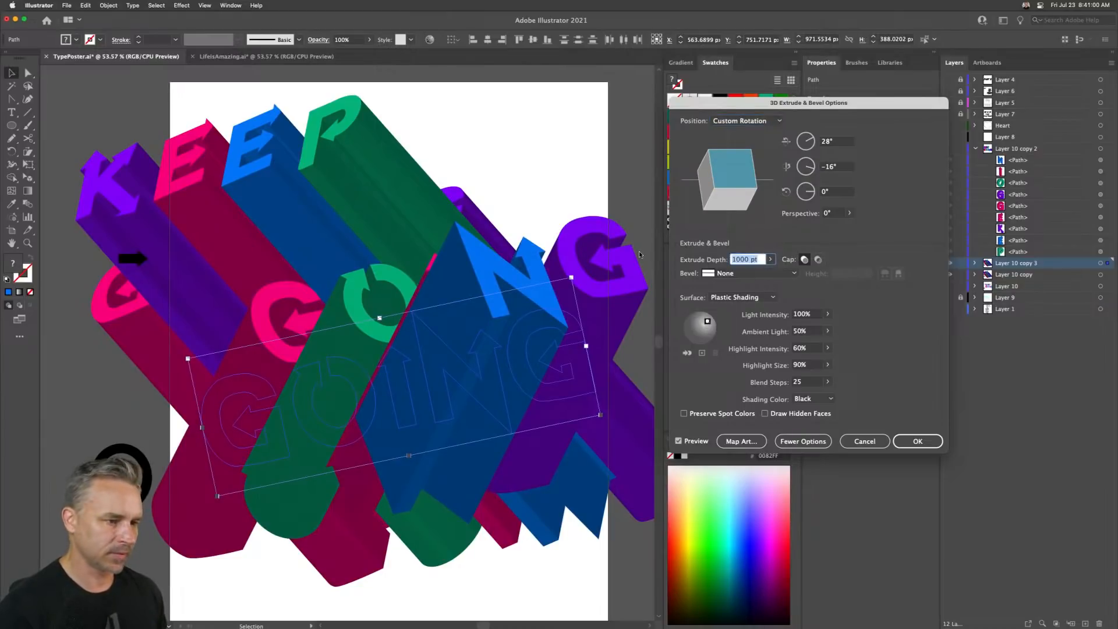
{"action": "type", "text": "2000"}
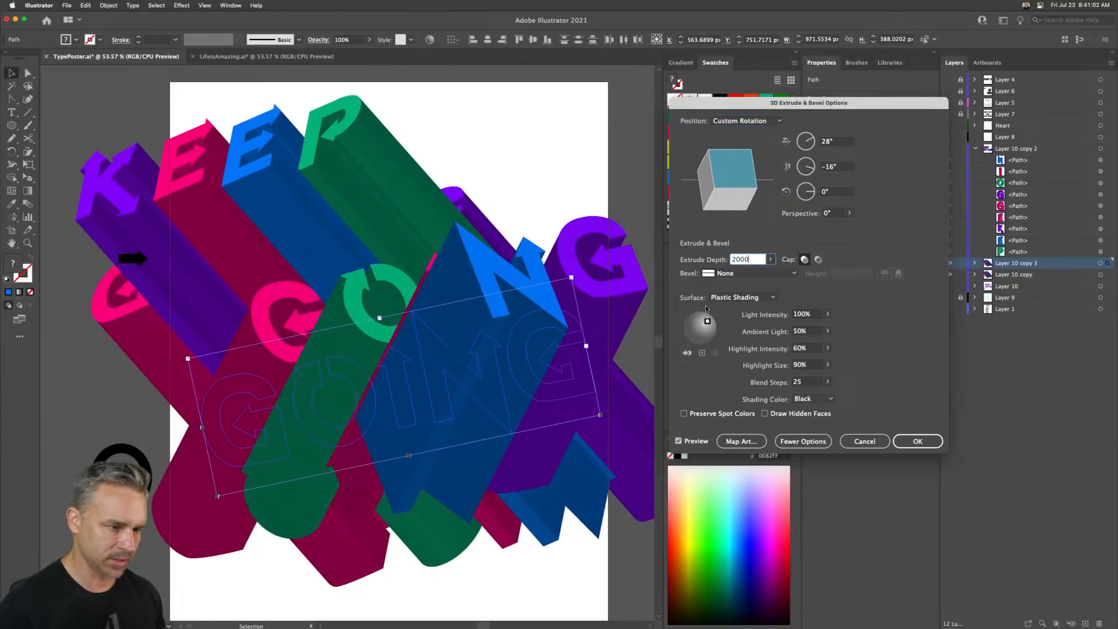
{"action": "left_click", "coordinate": [917, 441]}
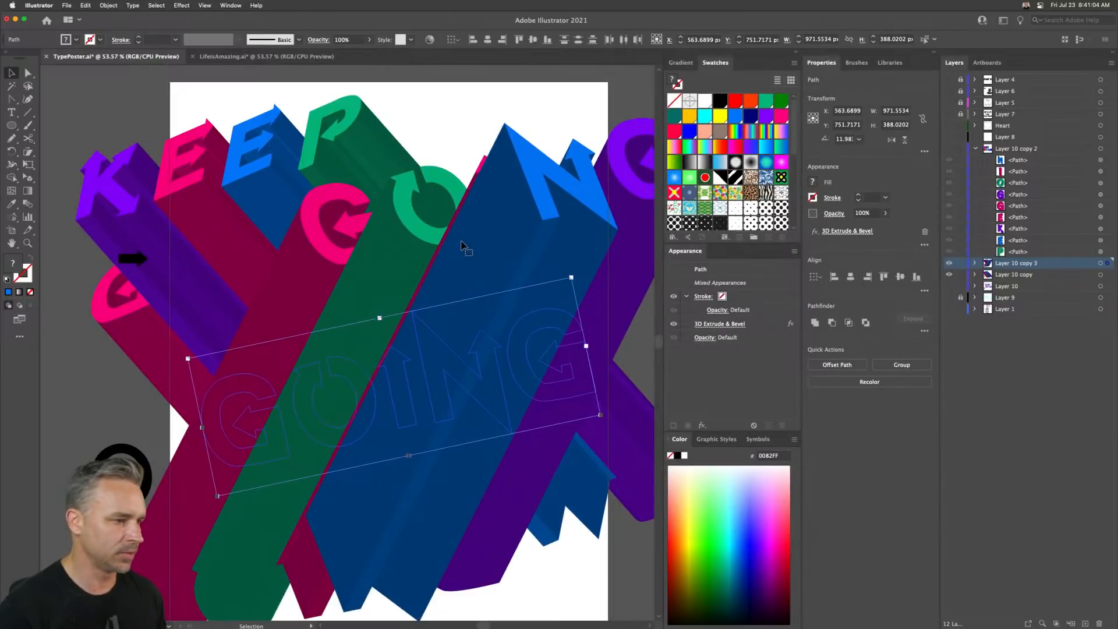
{"action": "left_click_drag", "start_coordinate": [450, 364], "coordinate": [396, 458]}
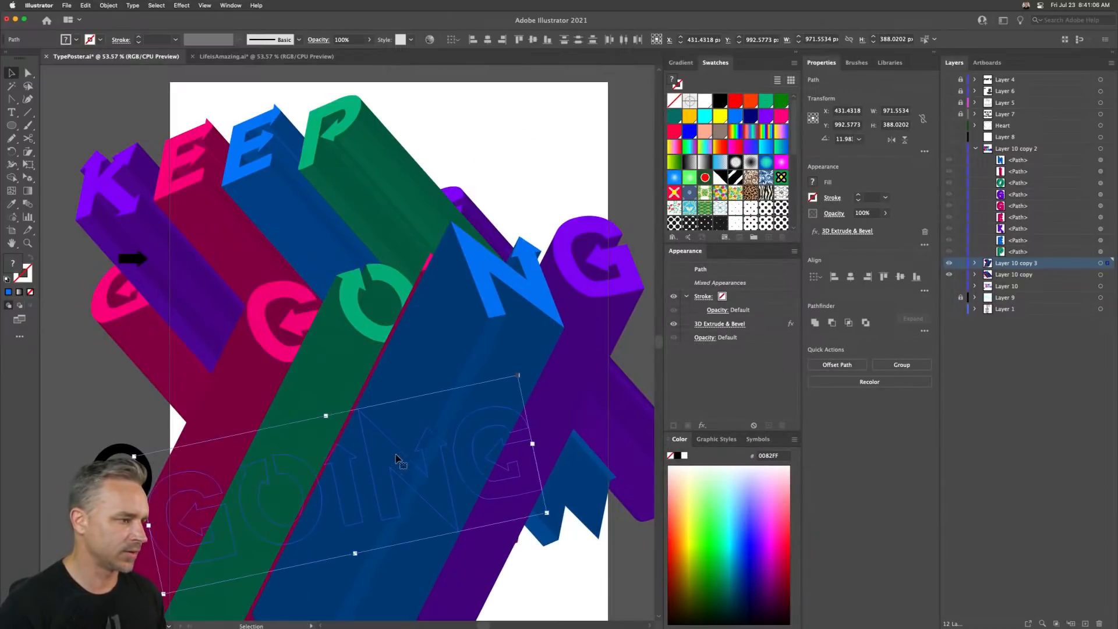
- Delete the black arrow and the black circle decorations
{"action": "left_click", "coordinate": [976, 263]}
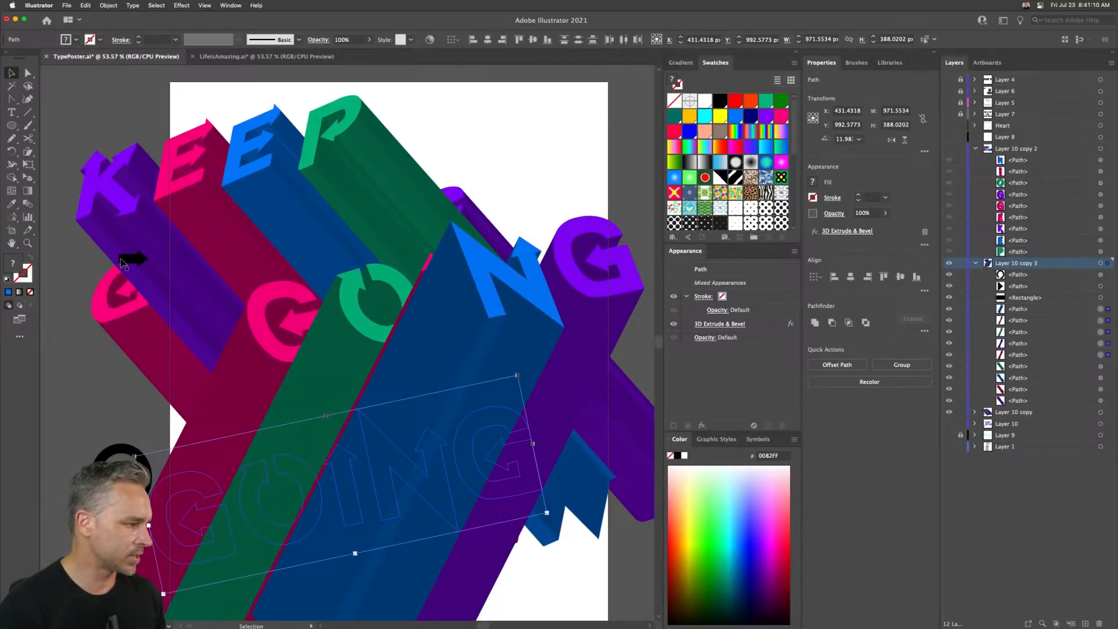
{"action": "left_click", "coordinate": [124, 263]}
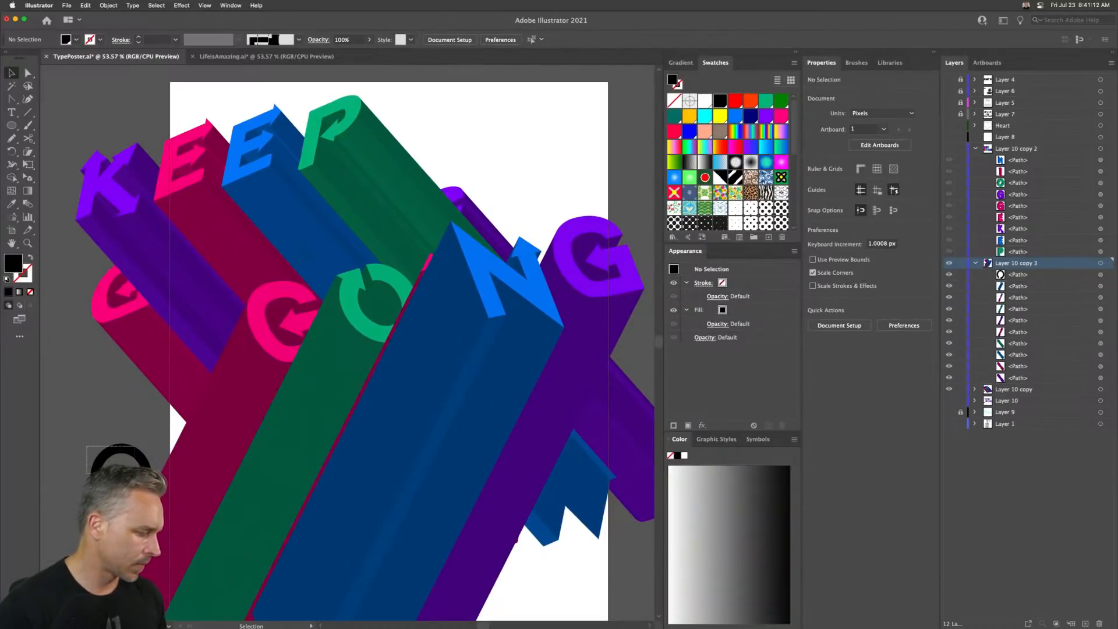
{"action": "left_click_drag", "start_coordinate": [135, 474], "coordinate": [140, 479]}
{"action": "key", "text": "Delete"}
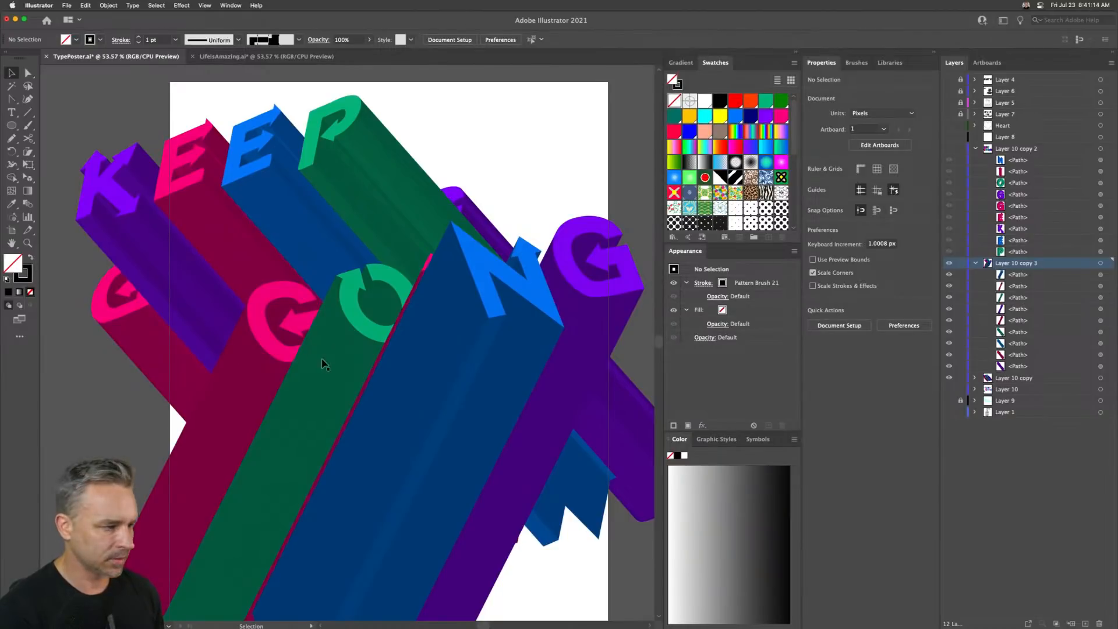
- Reorder the GOING letter paths in the layer stack, moving the N higher
{"action": "left_click", "coordinate": [246, 384]}
{"action": "left_click", "coordinate": [1028, 323]}
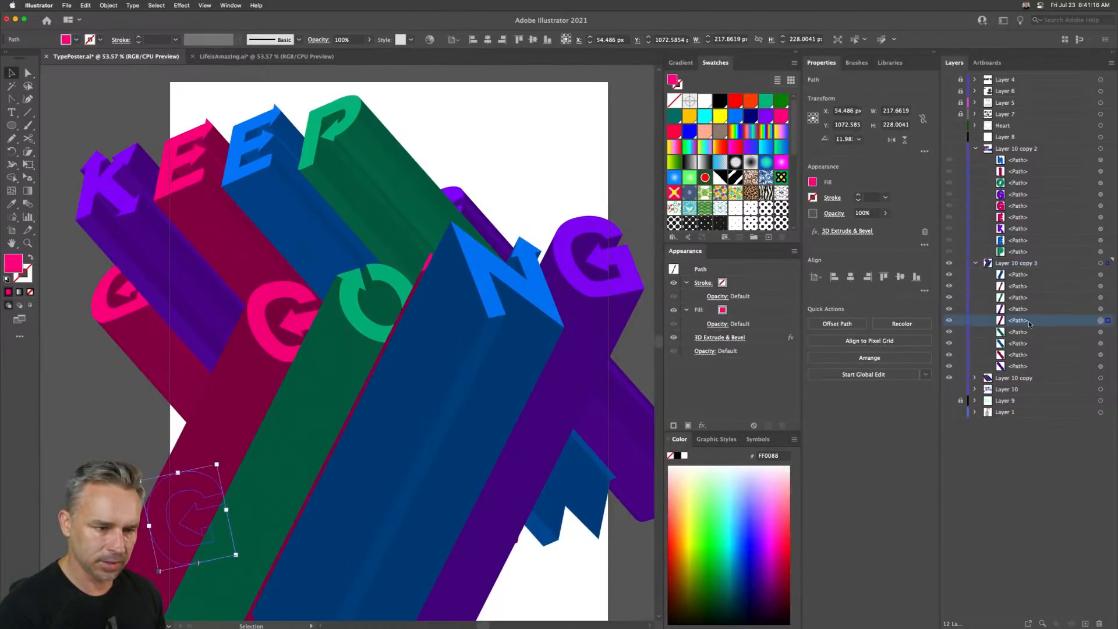
{"action": "left_click_drag", "start_coordinate": [1030, 324], "coordinate": [1029, 348]}
{"action": "left_click", "coordinate": [338, 339]}
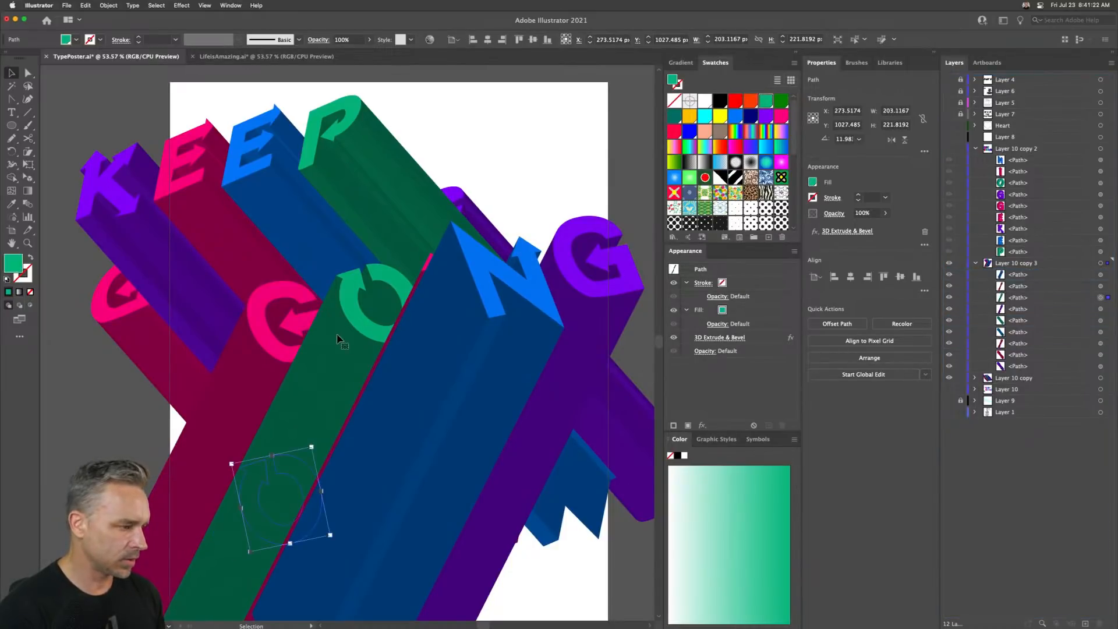
{"action": "left_click", "coordinate": [237, 386]}
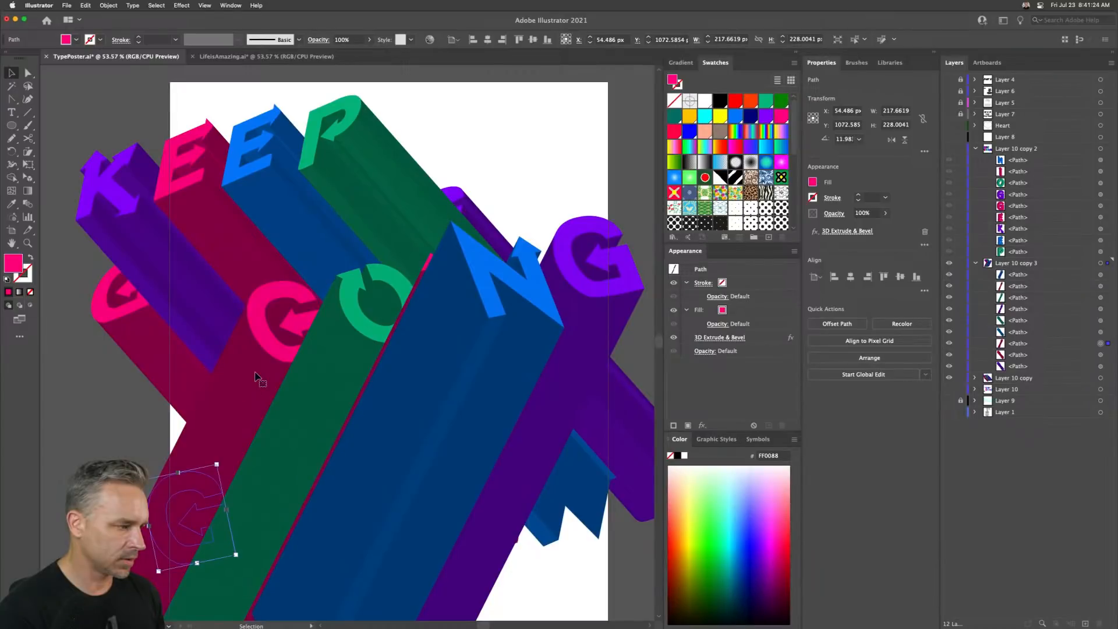
{"action": "left_click", "coordinate": [597, 315]}
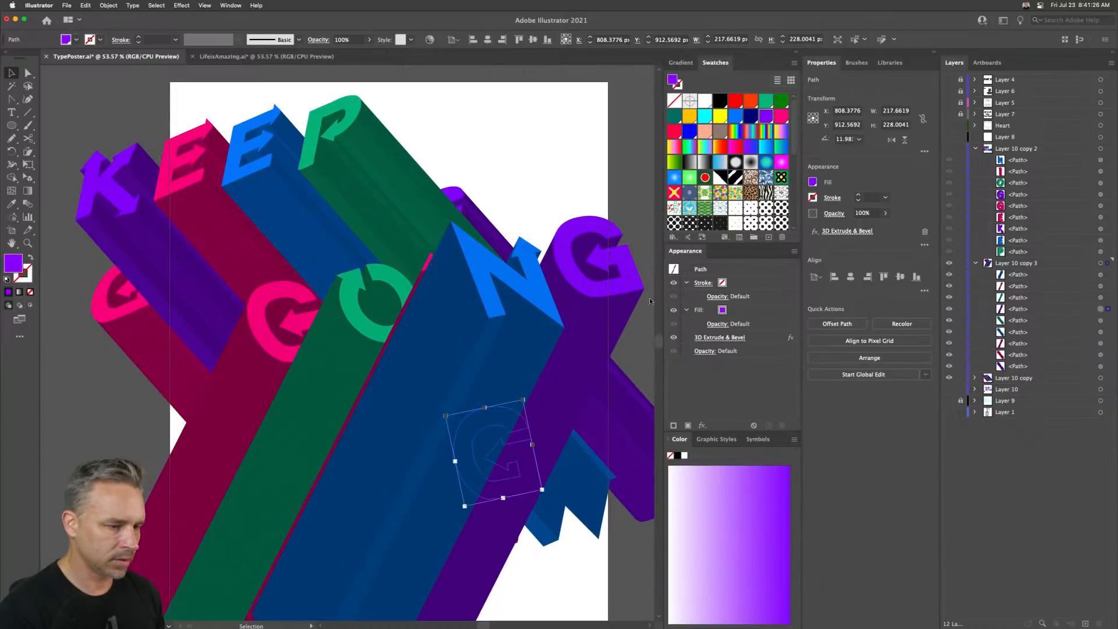
{"action": "left_click", "coordinate": [481, 339]}
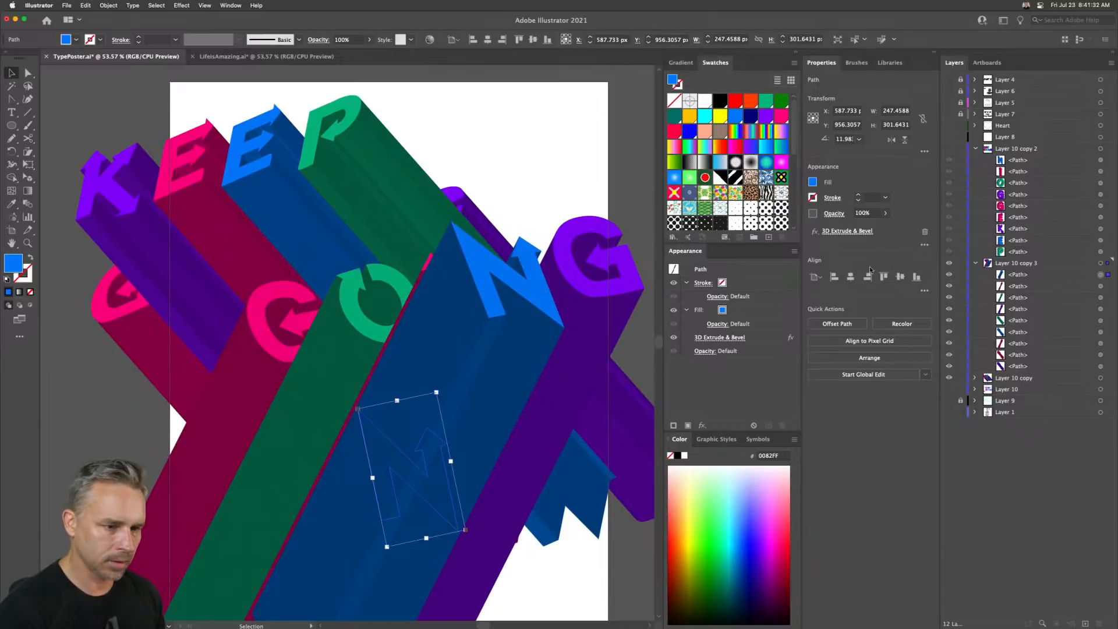
{"action": "left_click", "coordinate": [1024, 287]}
{"action": "left_click_drag", "start_coordinate": [1028, 289], "coordinate": [1034, 271]}
{"action": "left_click", "coordinate": [1017, 299]}
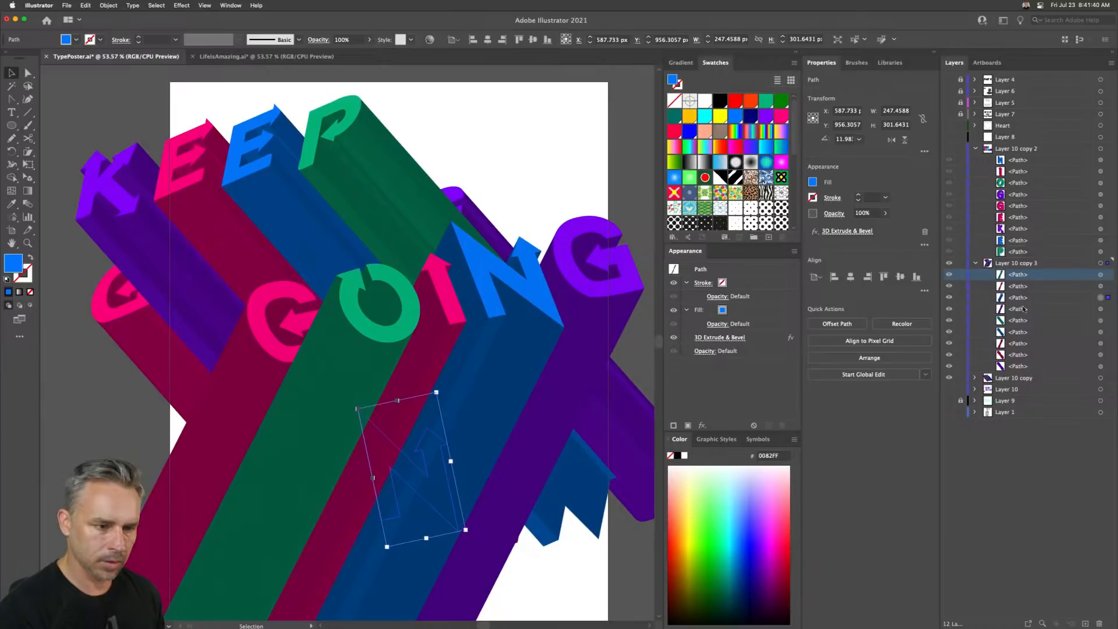
- Bring the pink G's path to the top of the layer stack
{"action": "left_click", "coordinate": [232, 426]}
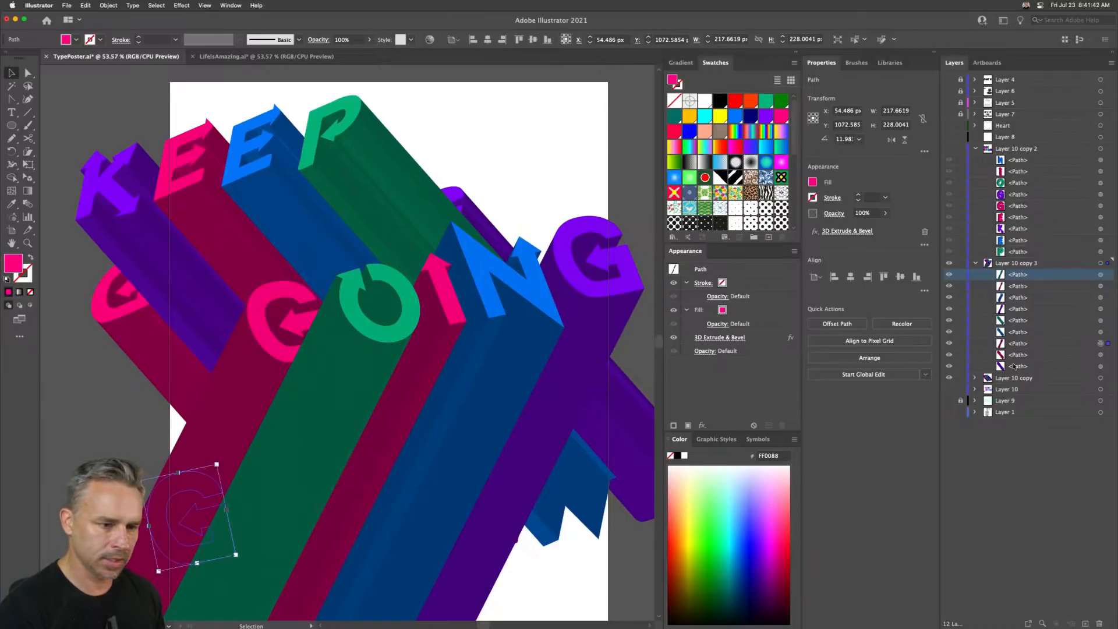
{"action": "left_click", "coordinate": [1030, 344]}
{"action": "left_click_drag", "start_coordinate": [1041, 346], "coordinate": [1036, 268]}
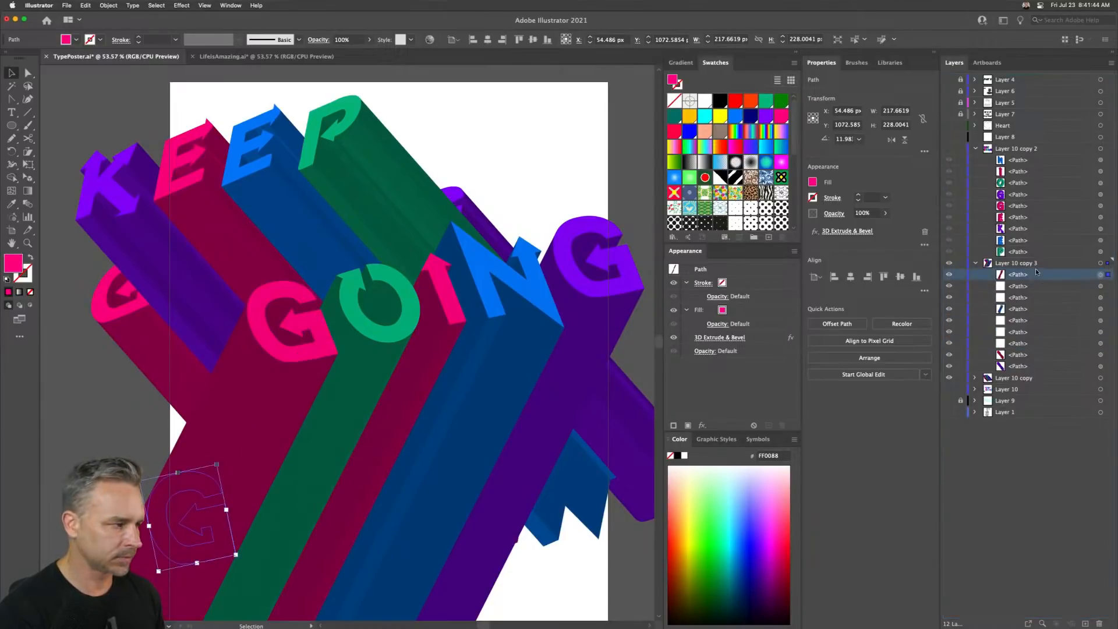
{"action": "left_click", "coordinate": [949, 380]}
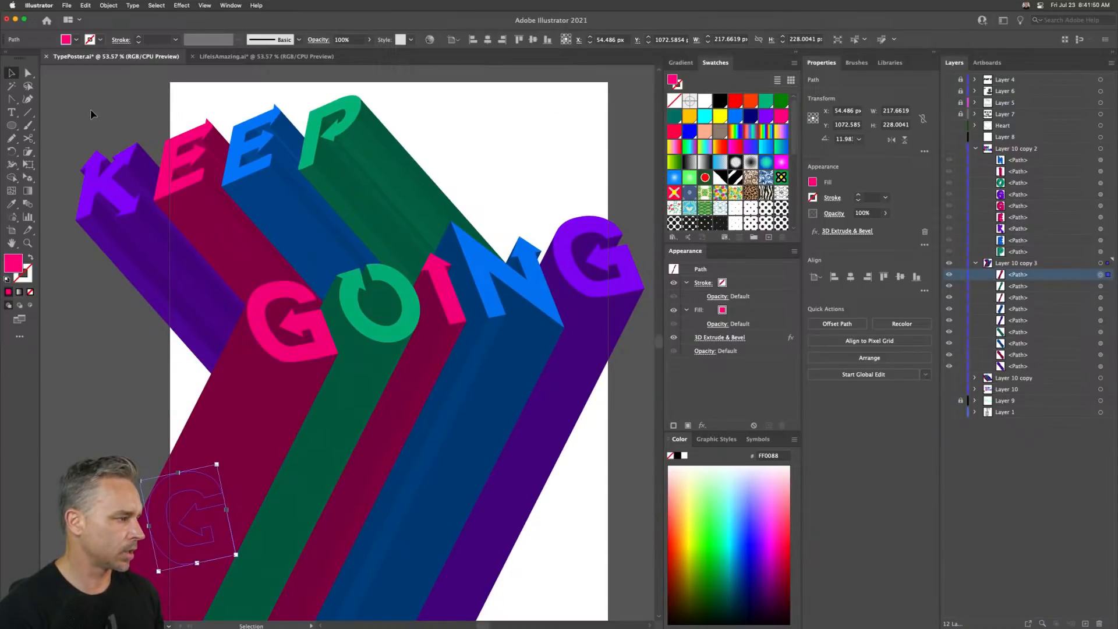
- Select and delete the KEEP letters from the GOING layer
{"action": "left_click_drag", "start_coordinate": [91, 114], "coordinate": [448, 227]}
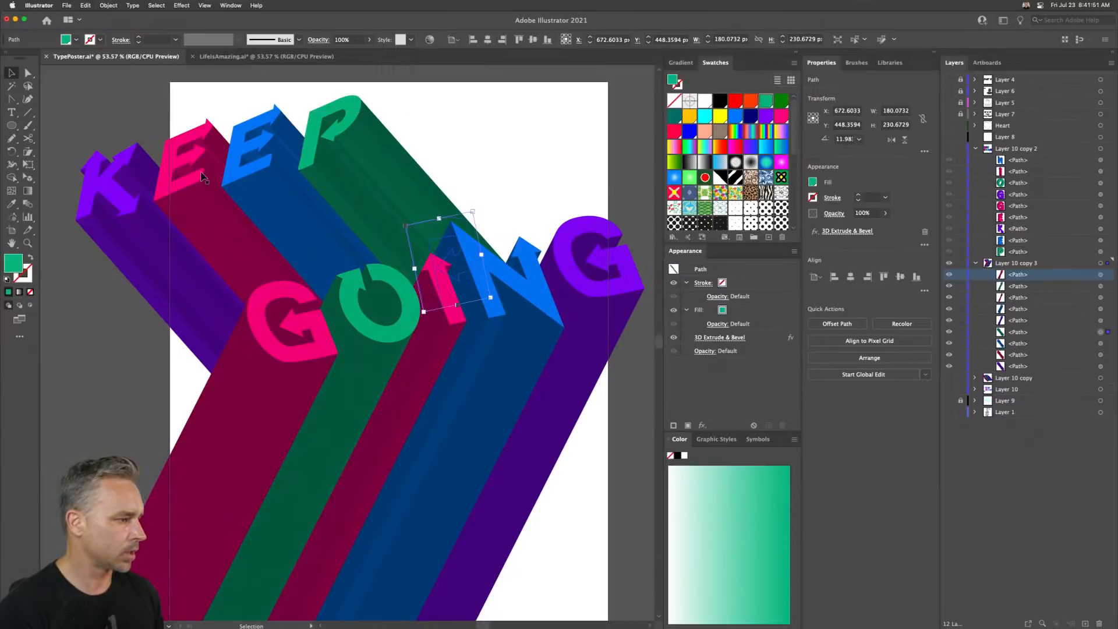
{"action": "left_click", "coordinate": [996, 265]}
{"action": "left_click", "coordinate": [975, 149]}
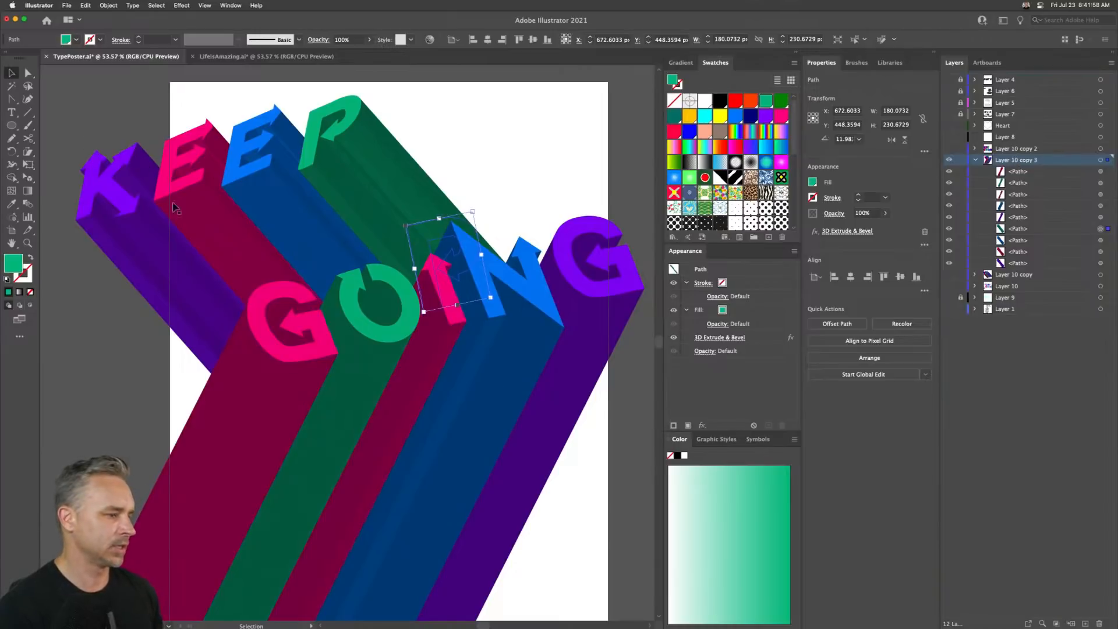
{"action": "left_click_drag", "start_coordinate": [63, 258], "coordinate": [549, 306]}
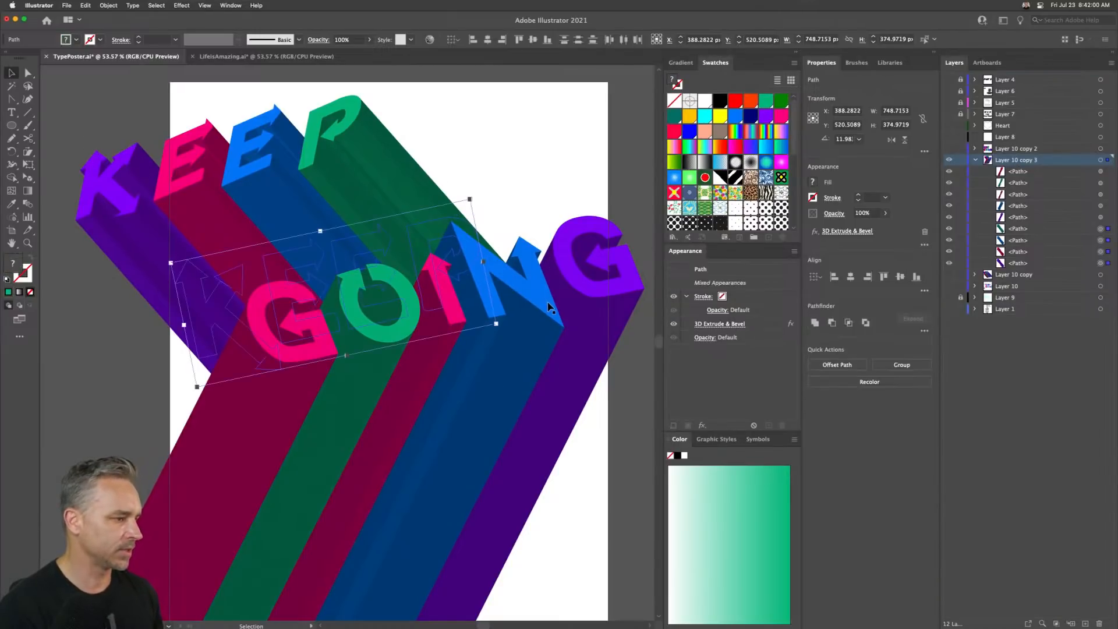
{"action": "key", "text": "Delete"}
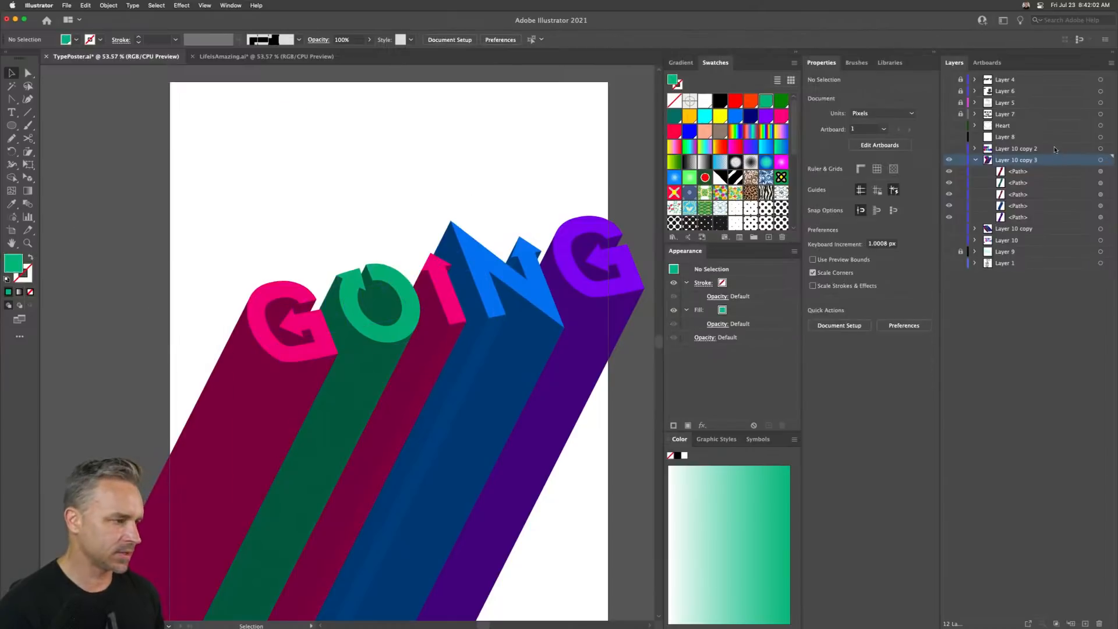
- Create a new layer and paste the KEEP letters in front onto it
{"action": "left_click", "coordinate": [1086, 623]}
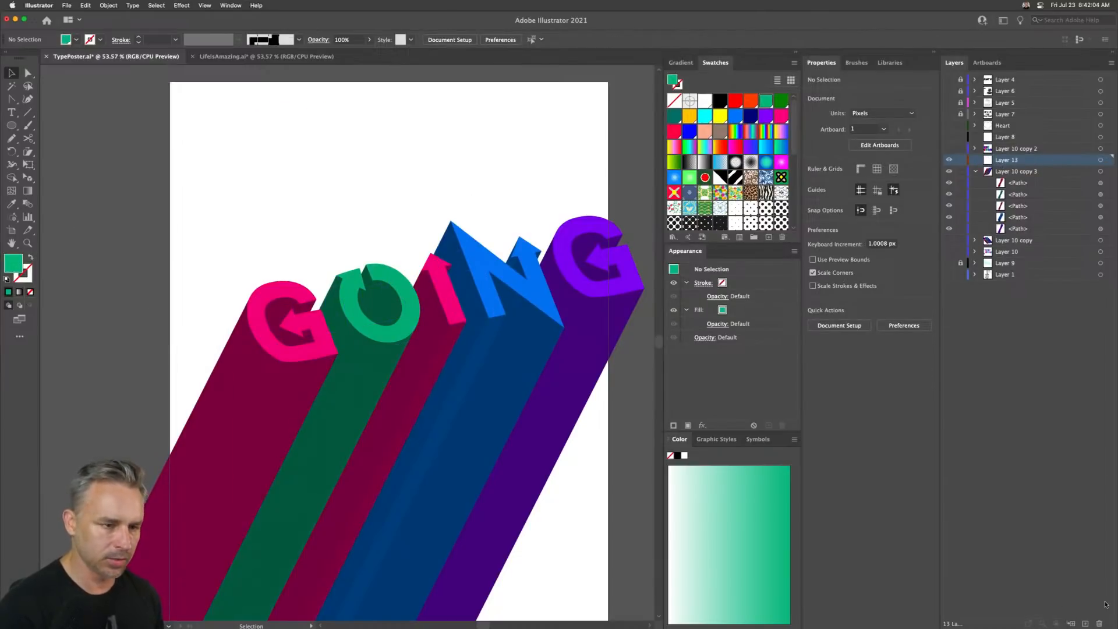
{"action": "key", "text": "super+f"}
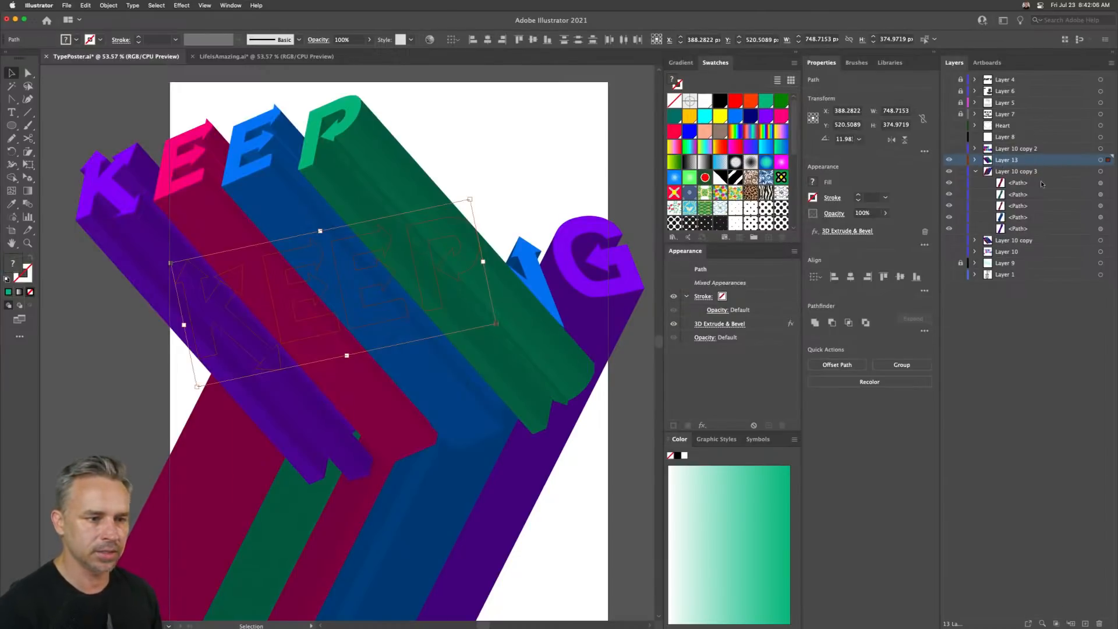
- Move the new KEEP layer below the GOING letters' layer and rename it keep
{"action": "left_click_drag", "start_coordinate": [1031, 162], "coordinate": [963, 229]}
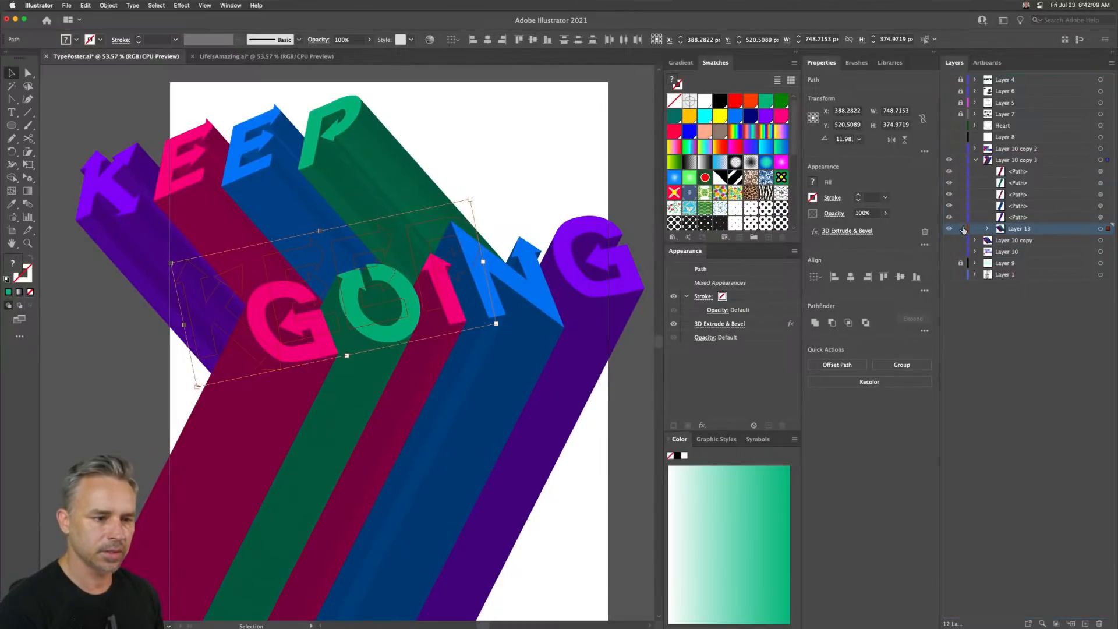
{"action": "mouse_move", "coordinate": [1034, 236]}
{"action": "left_mouse_down"}
{"action": "mouse_move", "coordinate": [972, 245]}
{"action": "mouse_move", "coordinate": [1035, 246]}
{"action": "left_mouse_up"}
{"action": "double_click", "coordinate": [1006, 231]}
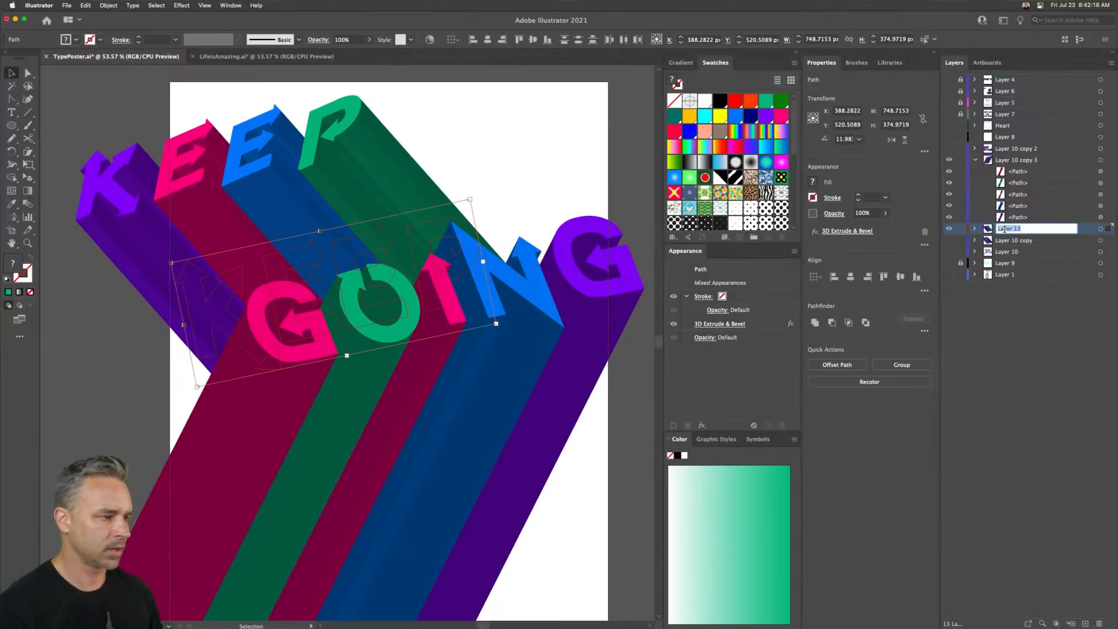
{"action": "type", "text": "keep"}
{"action": "key", "text": "Return"}
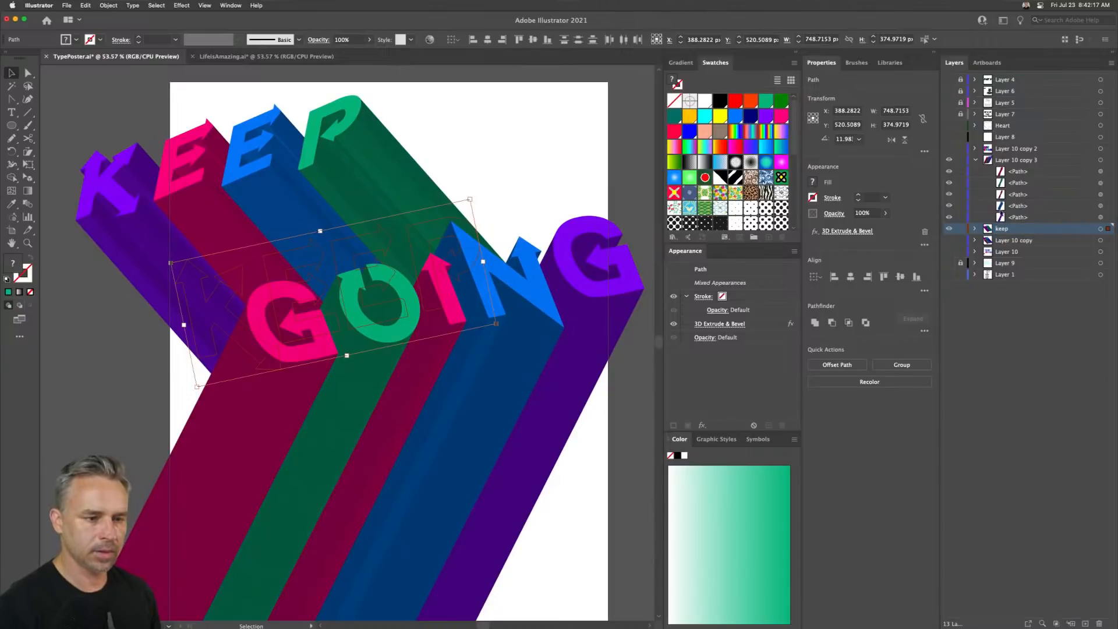
- Rename the layer holding the GOING letters to going and collapse it
{"action": "double_click", "coordinate": [1004, 160]}
{"action": "type", "text": "going"}
{"action": "key", "text": "Return"}
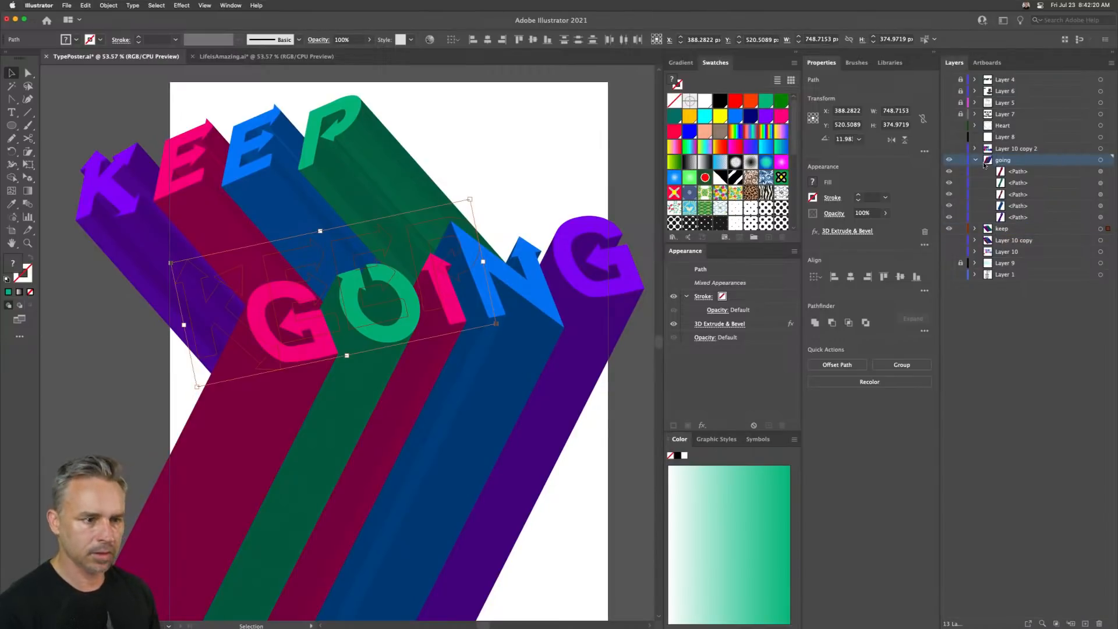
{"action": "left_click", "coordinate": [977, 162]}
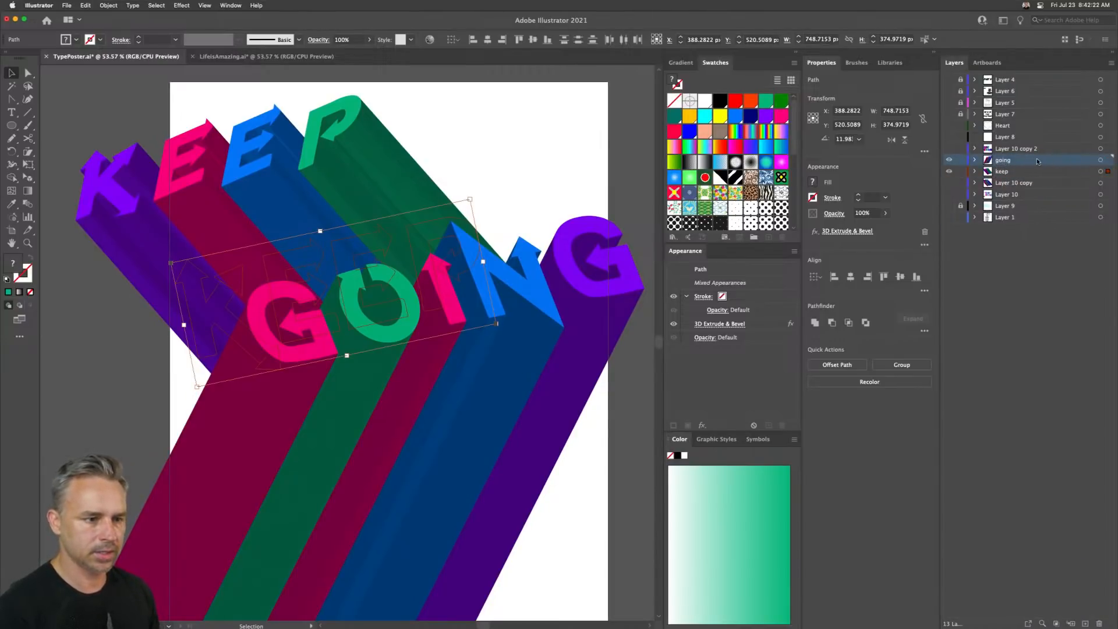
- Select the keep layer's letters and shift them down and to the right in large nudges
{"action": "left_click", "coordinate": [1024, 173]}
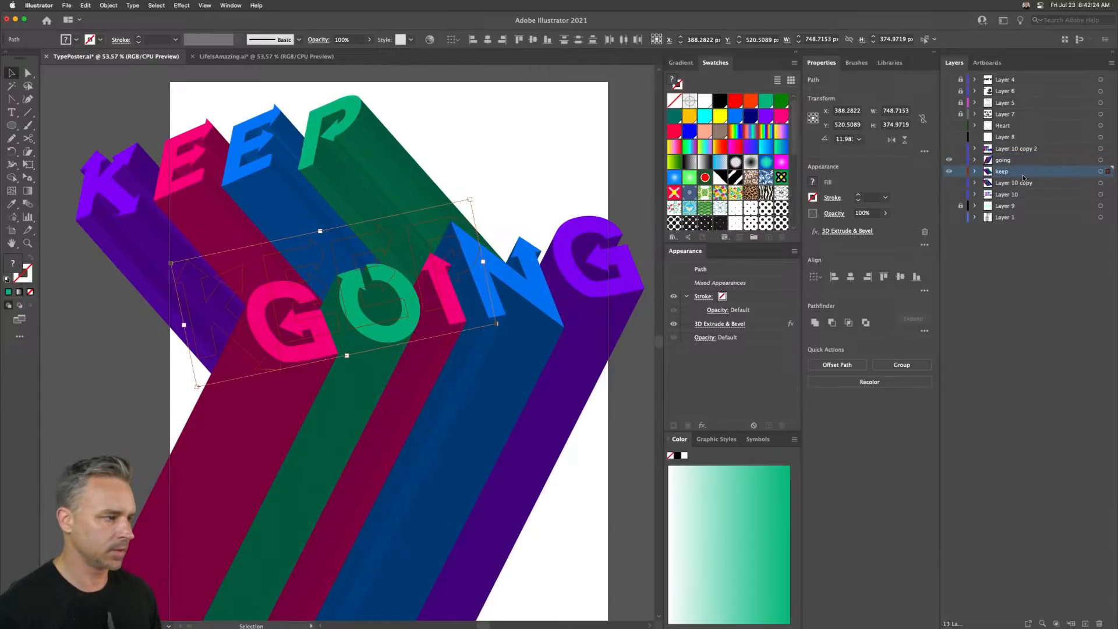
{"action": "key", "text": "shift+Right"}
{"action": "key", "text": "shift+Down"}
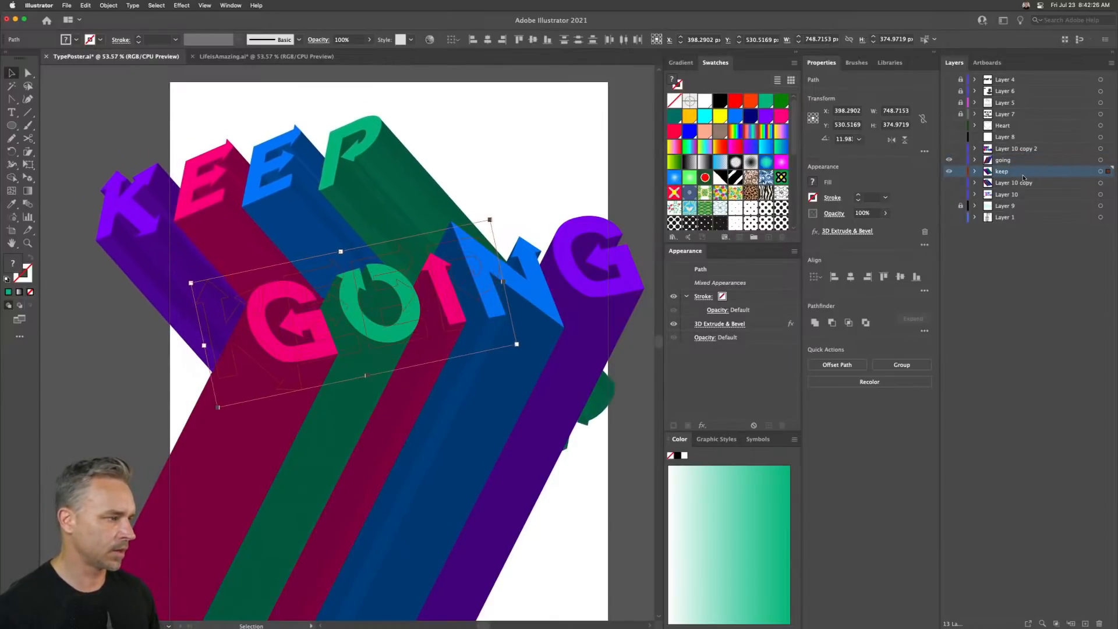
{"action": "key", "text": "shift+Right"}
{"action": "key", "text": "shift+Down"}
{"action": "key", "text": "shift+Right"}
{"action": "key", "text": "shift+Down"}
{"action": "key", "text": "shift+Right"}
{"action": "key", "text": "shift+Down"}
{"action": "key", "text": "shift+Right"}
{"action": "key", "text": "shift+Down"}
{"action": "key", "text": "shift+Right"}
{"action": "key", "text": "shift+Down"}
{"action": "key", "text": "shift+Right"}
{"action": "key", "text": "shift+Down"}
{"action": "key", "text": "shift+Right"}
{"action": "key", "text": "shift+Down"}
{"action": "key", "text": "shift+Right"}
{"action": "key", "text": "shift+Down"}
{"action": "key", "text": "shift+Right"}
{"action": "key", "text": "shift+Down"}
{"action": "key", "text": "shift+Right"}
{"action": "key", "text": "shift+Down"}
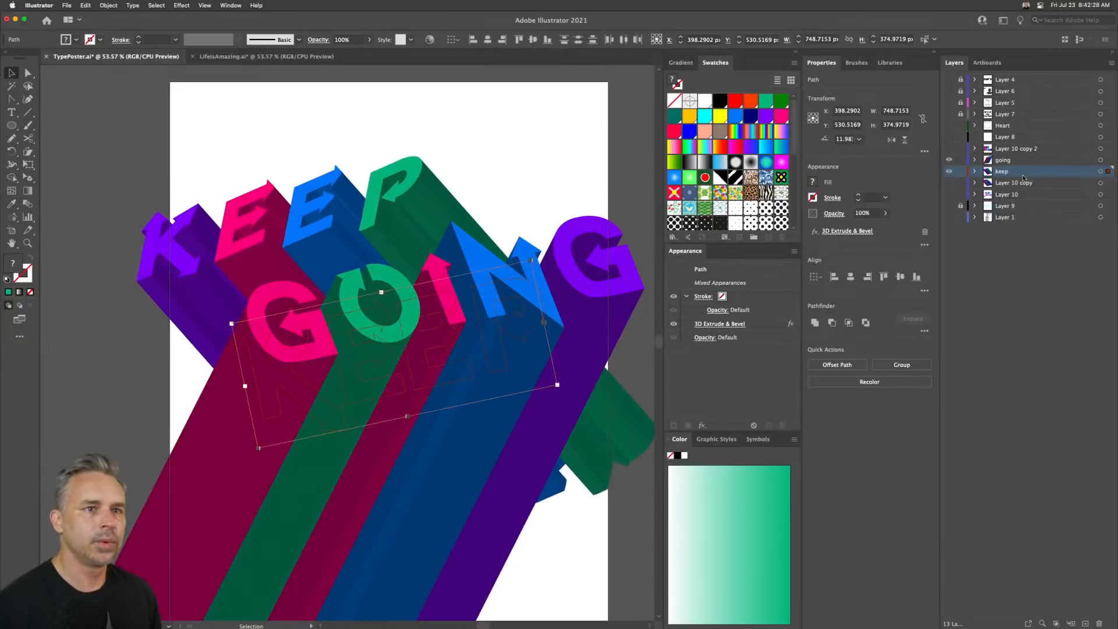
{"action": "key", "text": "shift+Right"}
{"action": "key", "text": "shift+Down"}
{"action": "key", "text": "shift+Right"}
{"action": "key", "text": "shift+Down"}
{"action": "key", "text": "shift+Right"}
{"action": "key", "text": "shift+Down"}
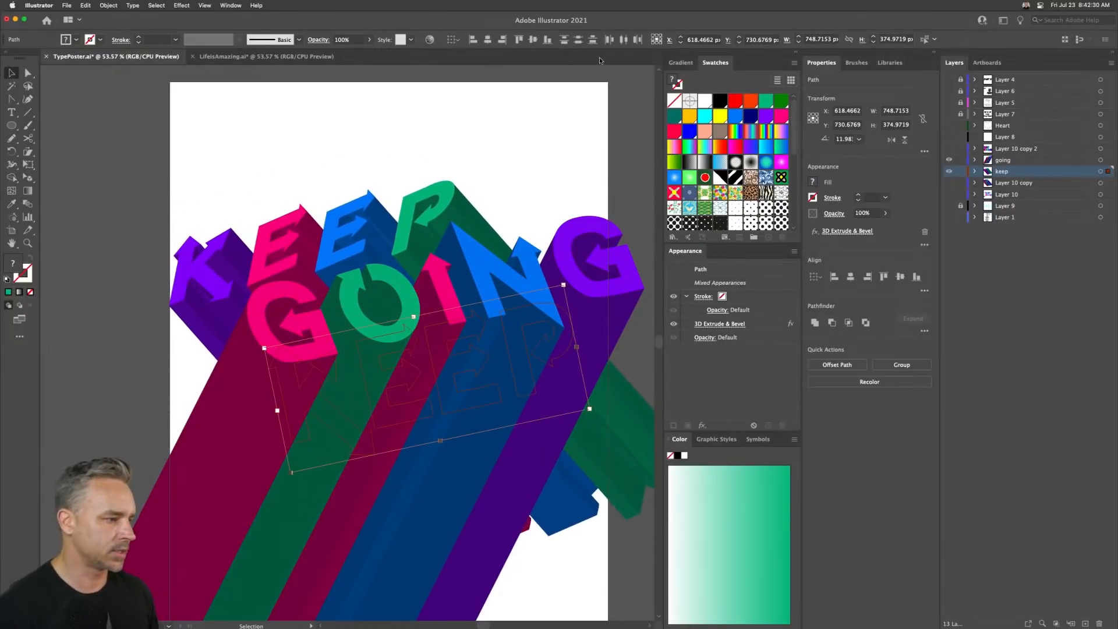
{"action": "key", "text": "shift+Left"}
{"action": "key", "text": "shift+Up"}
{"action": "key", "text": "shift+Left"}
{"action": "key", "text": "shift+Up"}
{"action": "key", "text": "shift+Left"}
{"action": "key", "text": "shift+Up"}
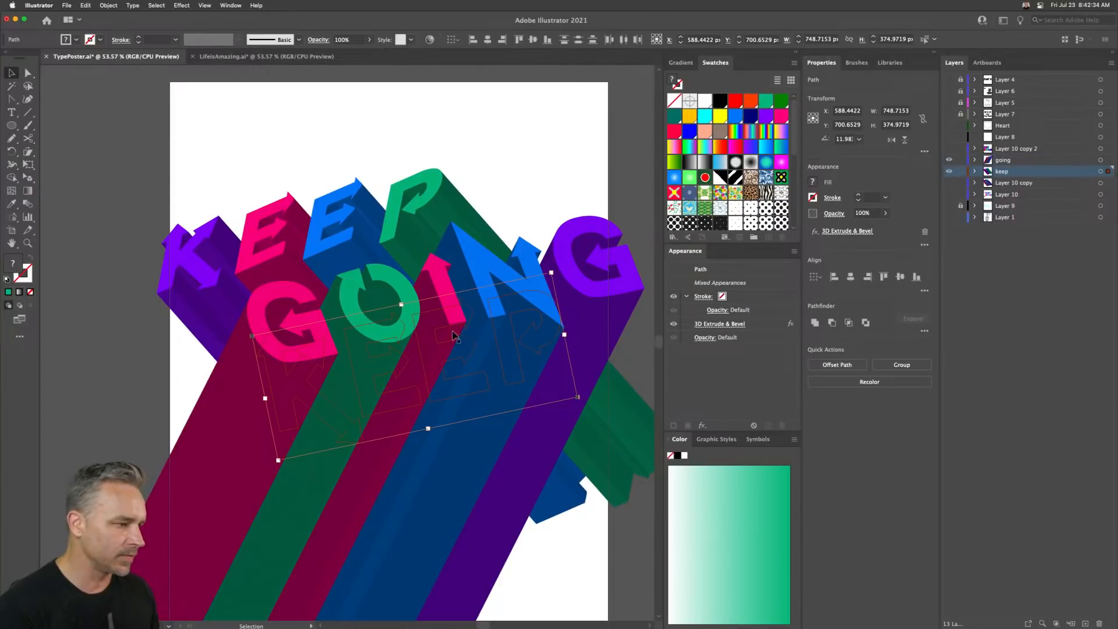
- Lock the going layer
{"action": "left_click", "coordinate": [369, 387]}
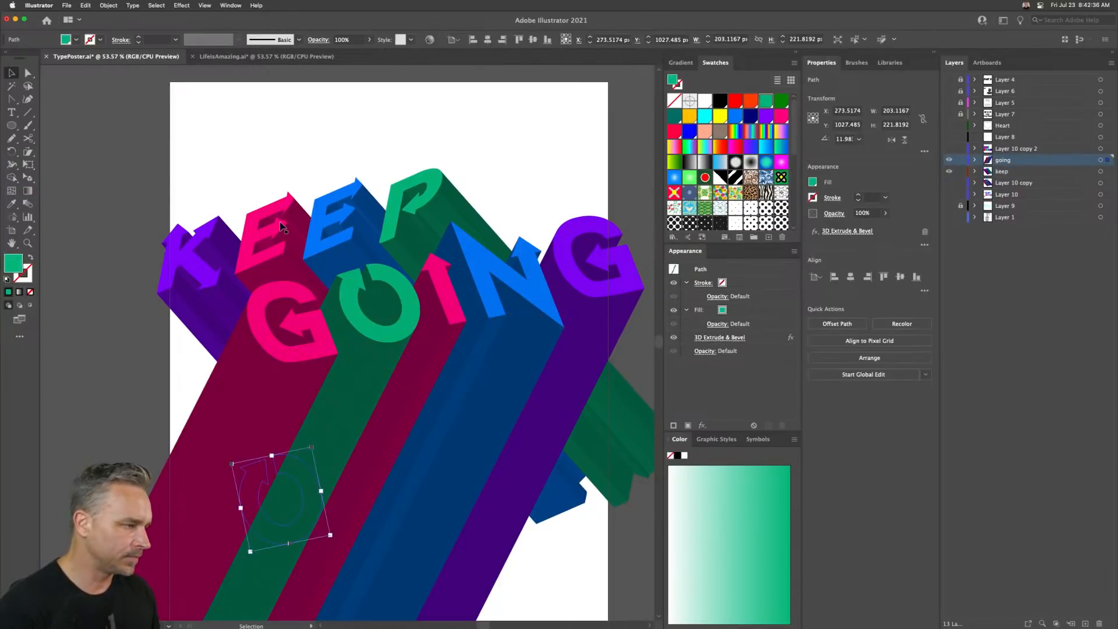
{"action": "left_click", "coordinate": [961, 160]}
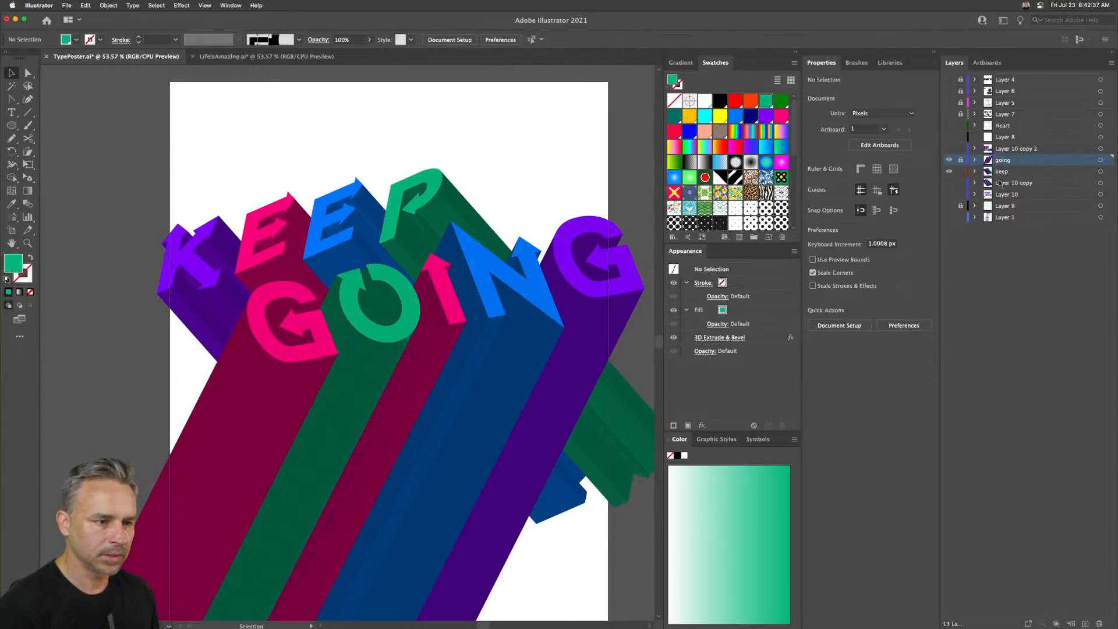
- Nudge KEEP's blue second E upward and slightly left
{"action": "left_click", "coordinate": [265, 257]}
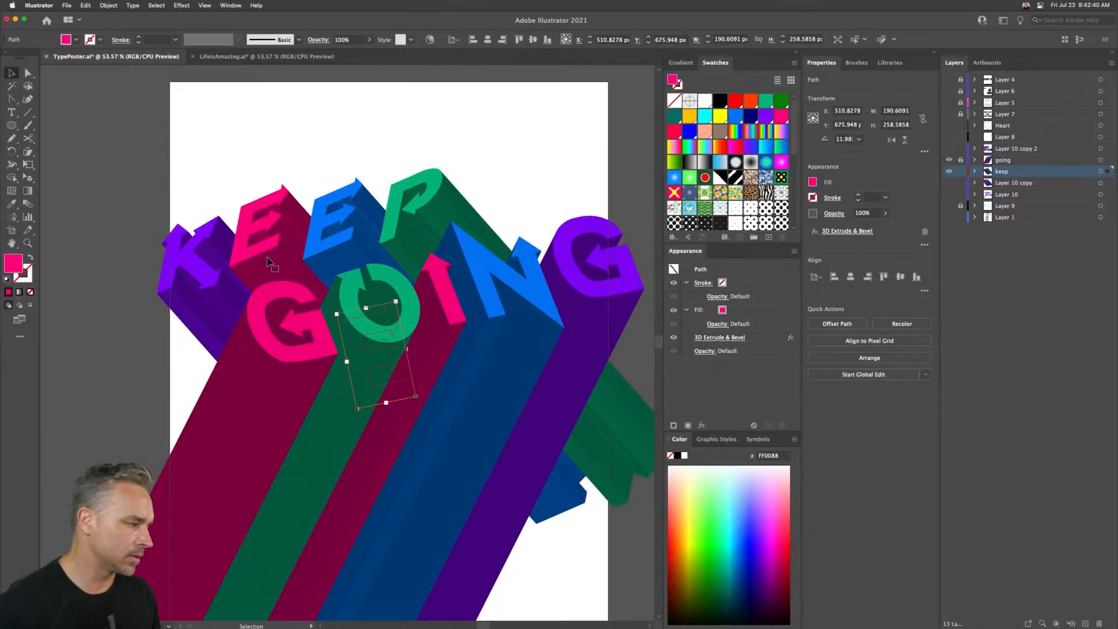
{"action": "left_click", "coordinate": [342, 248]}
{"action": "key", "text": "shift+Up"}
{"action": "key", "text": "shift+Up"}
{"action": "key", "text": "shift+Up"}
{"action": "key", "text": "shift+Up"}
{"action": "key", "text": "shift+Up"}
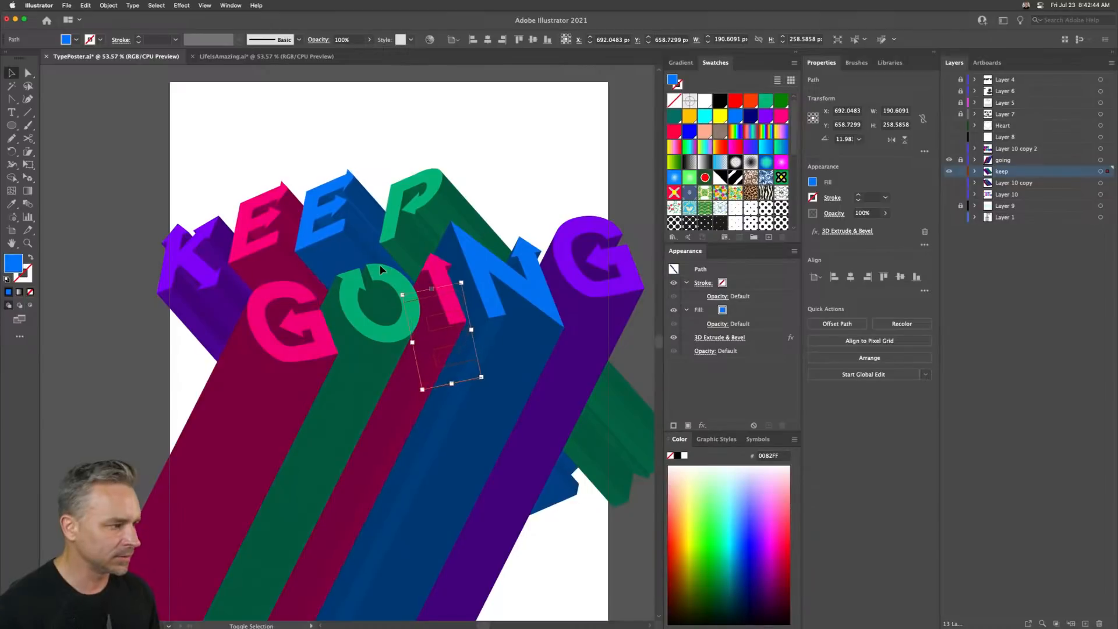
{"action": "key", "text": "shift+Left"}
{"action": "key", "text": "shift+Up"}
{"action": "key", "text": "shift+Up"}
{"action": "key", "text": "shift+Up"}
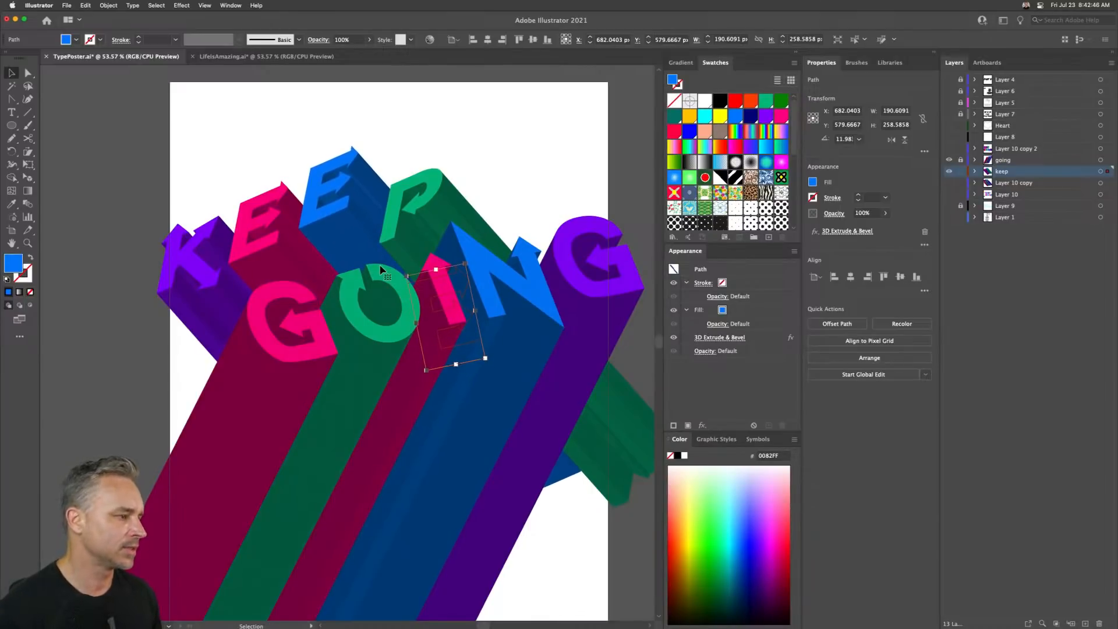
- Move the green P slightly up, then nudge it a few steps right
{"action": "left_click", "coordinate": [400, 205]}
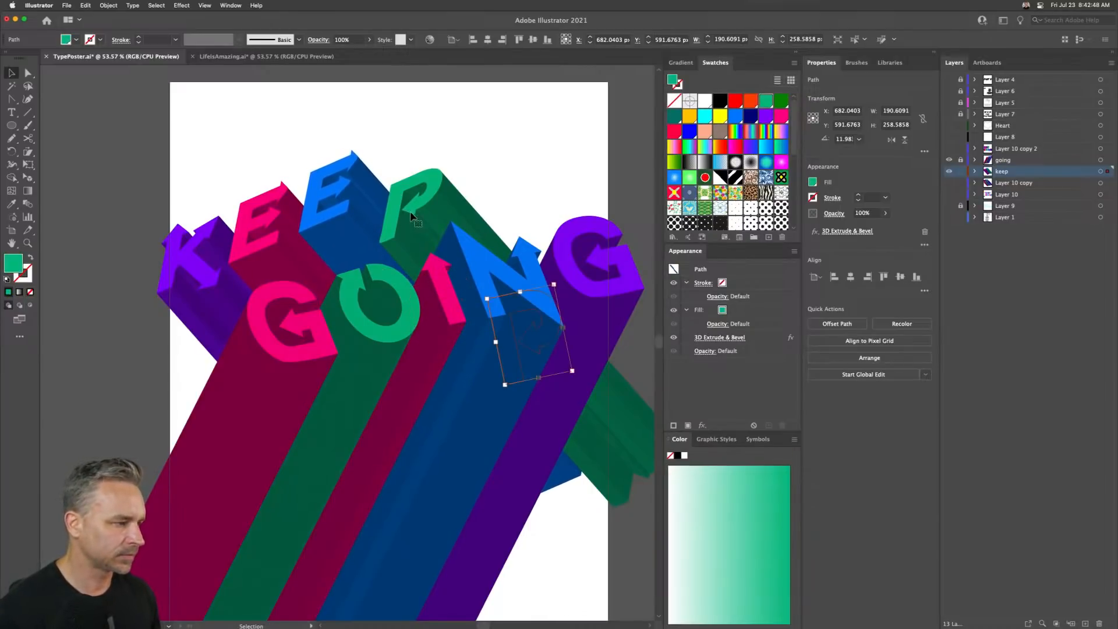
{"action": "left_click_drag", "start_coordinate": [410, 193], "coordinate": [406, 187]}
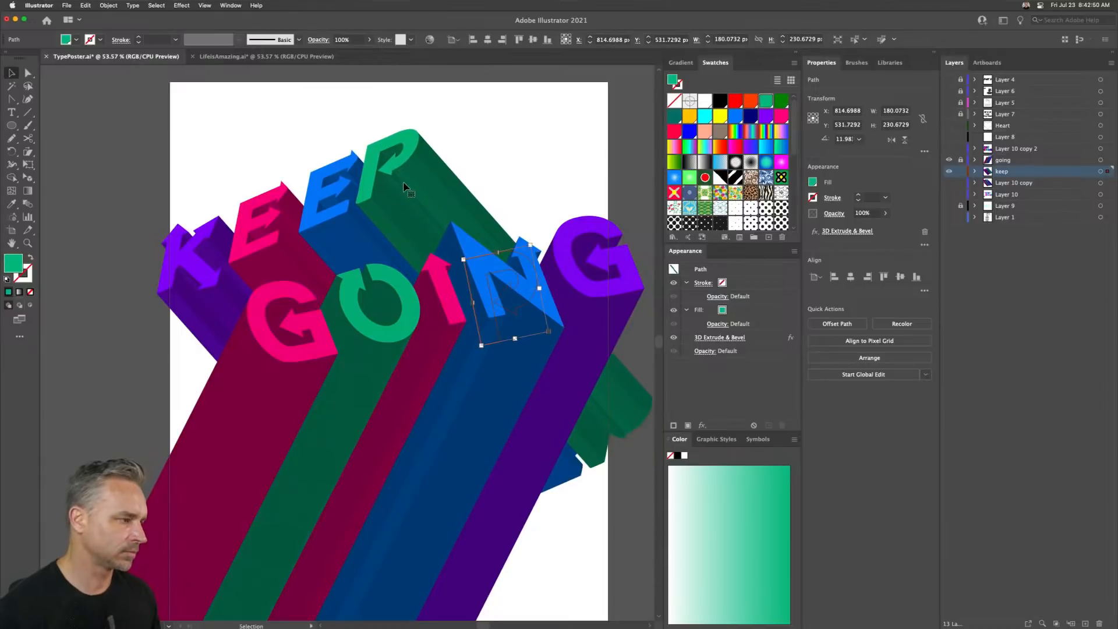
{"action": "key", "text": "Right"}
{"action": "key", "text": "Right"}
{"action": "key", "text": "Right"}
{"action": "key", "text": "Right"}
{"action": "key", "text": "Right"}
- Select all the KEEP letters and drag them down and to the right
{"action": "left_click_drag", "start_coordinate": [132, 78], "coordinate": [629, 563]}
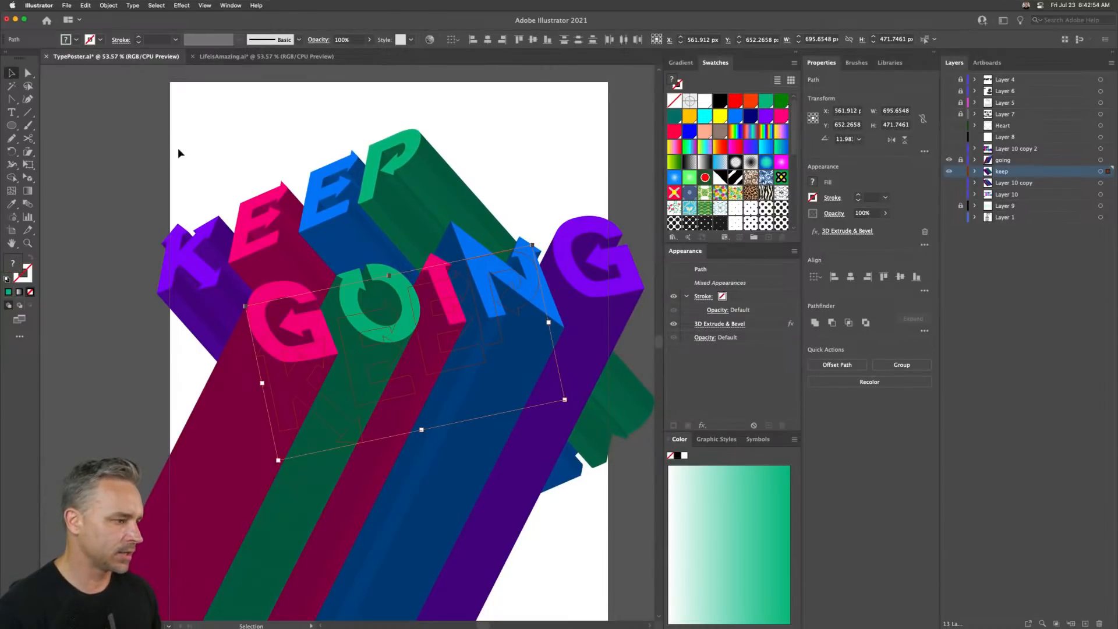
{"action": "left_click_drag", "start_coordinate": [128, 115], "coordinate": [366, 481]}
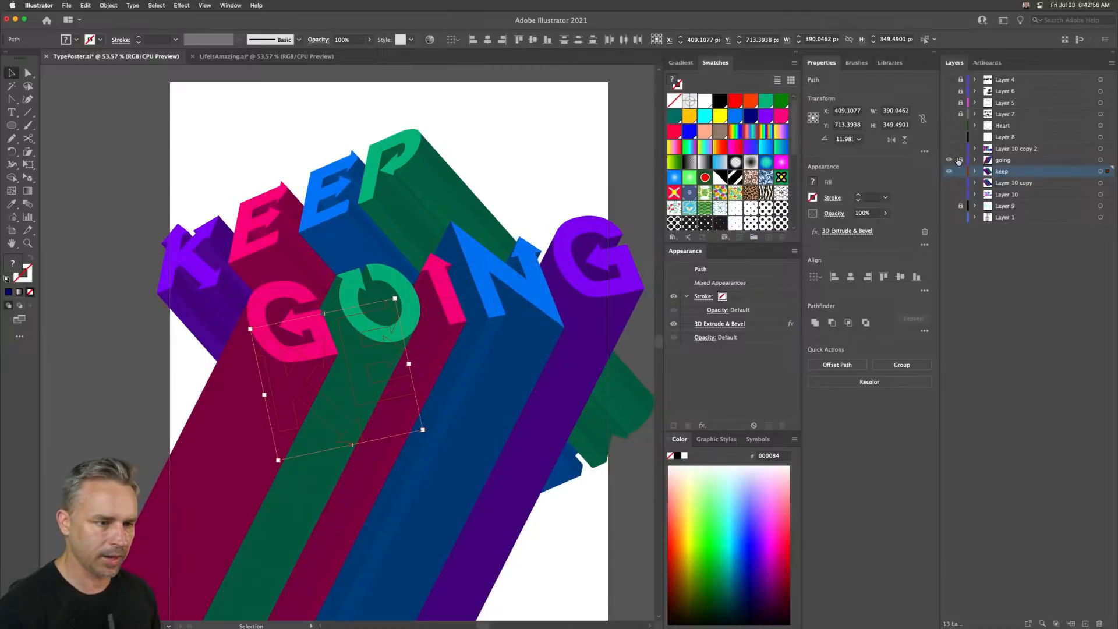
{"action": "scroll", "coordinate": [351, 232], "scroll_direction": "down", "scroll_amount": 3}
{"action": "scroll", "coordinate": [351, 232], "scroll_direction": "right", "scroll_amount": 4}
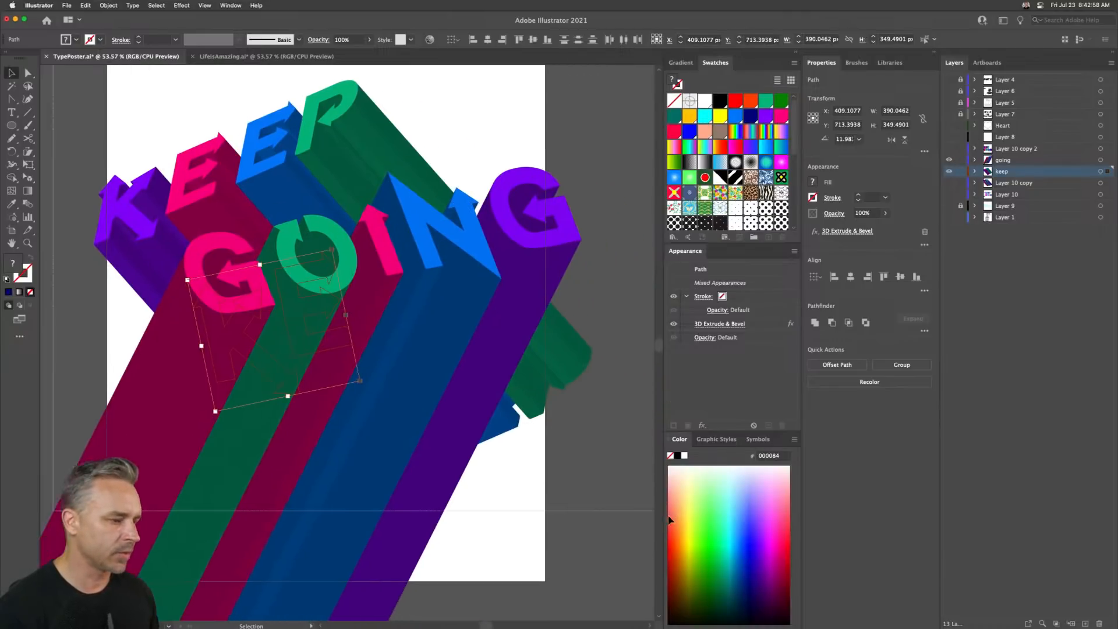
{"action": "key", "text": "super+a"}
{"action": "left_click_drag", "start_coordinate": [218, 202], "coordinate": [272, 245]}
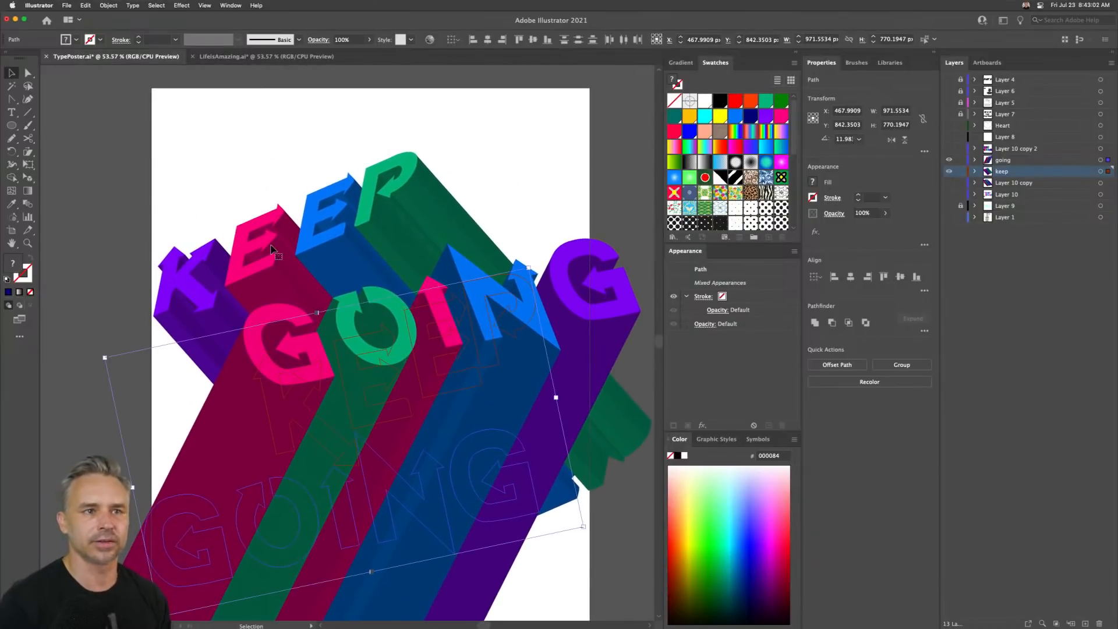
- Nudge the selected KEEP letters slightly up and to the right
{"action": "scroll", "coordinate": [288, 239], "scroll_direction": "up", "scroll_amount": 3}
{"action": "scroll", "coordinate": [288, 239], "scroll_direction": "left", "scroll_amount": 1}
{"action": "scroll", "coordinate": [287, 240], "scroll_direction": "down", "scroll_amount": 3}
{"action": "scroll", "coordinate": [287, 239], "scroll_direction": "left", "scroll_amount": 1}
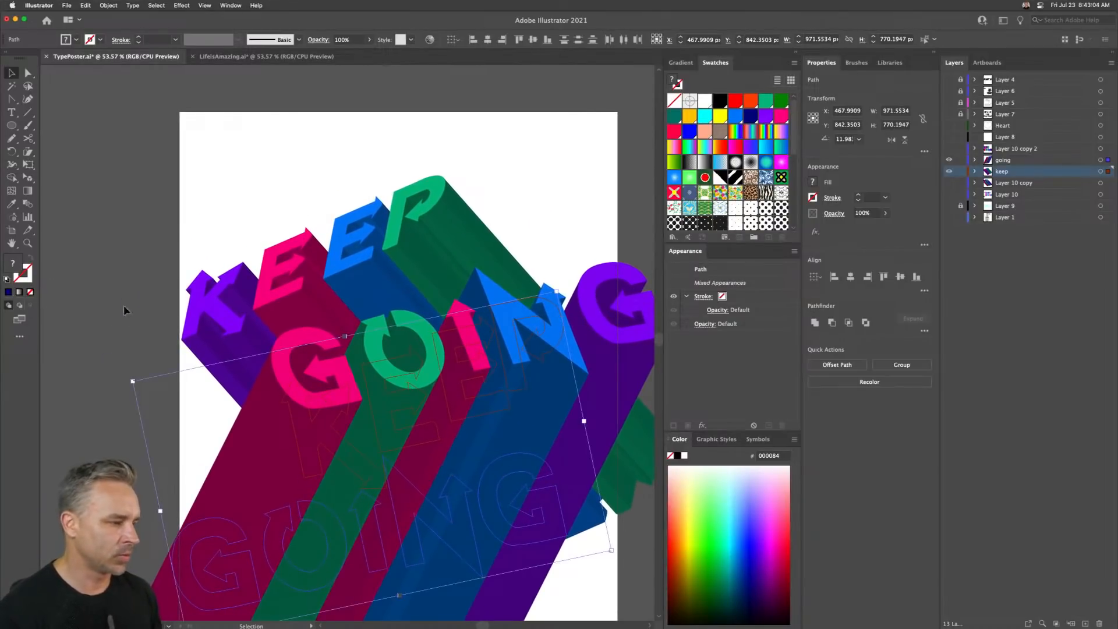
{"action": "left_click_drag", "start_coordinate": [297, 358], "coordinate": [300, 352]}
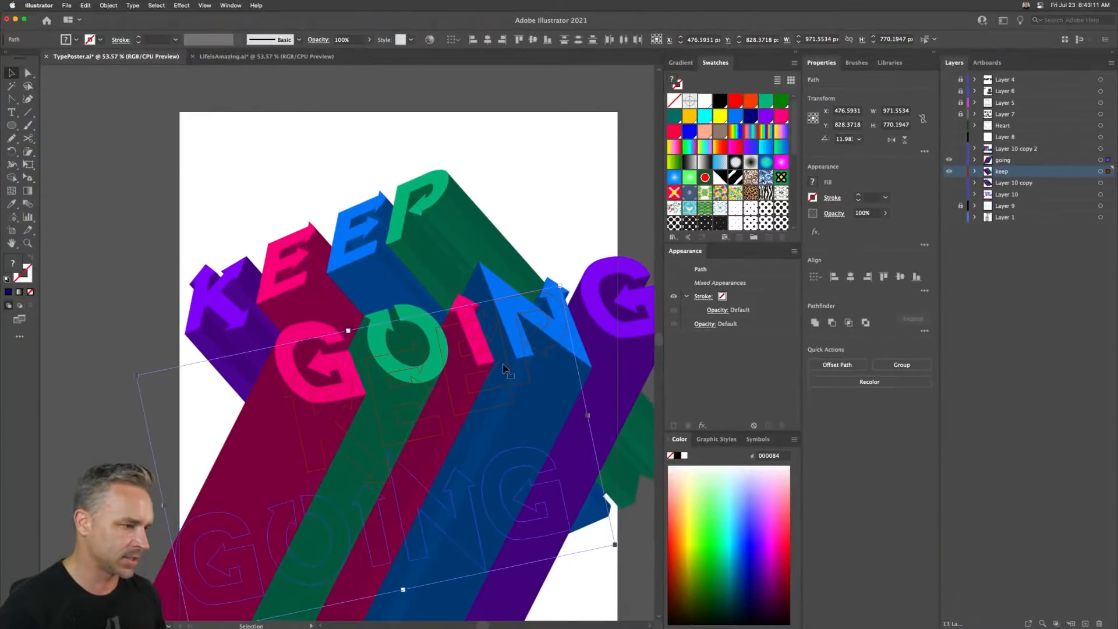
- Select the GOING letters and move them down and to the left in large nudges
{"action": "left_click", "coordinate": [317, 174]}
{"action": "left_click", "coordinate": [990, 160]}
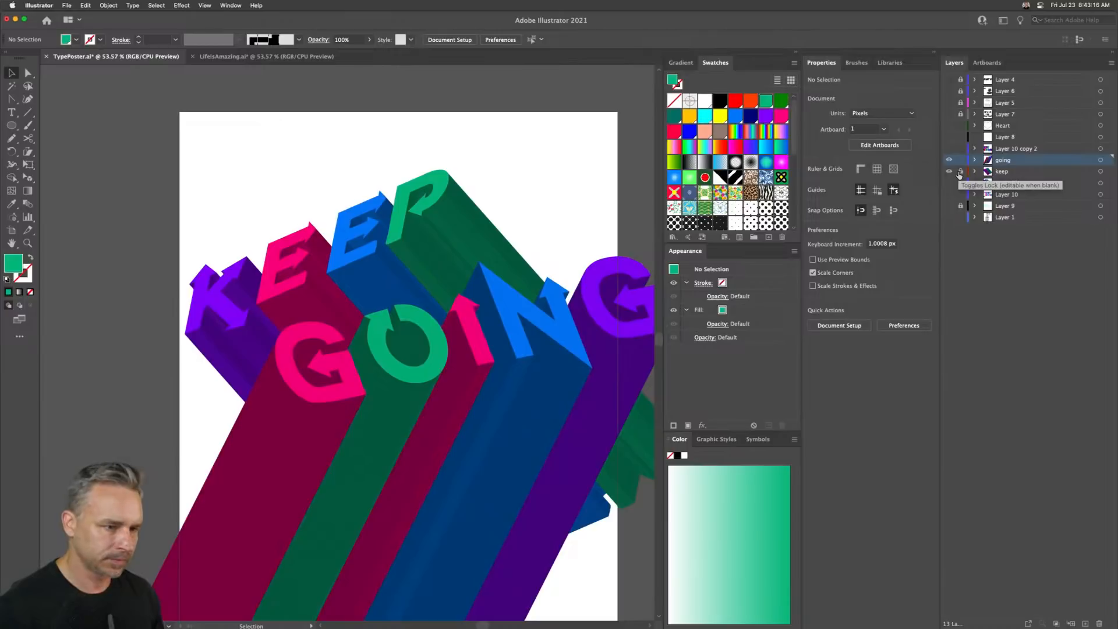
{"action": "left_click_drag", "start_coordinate": [132, 430], "coordinate": [680, 554]}
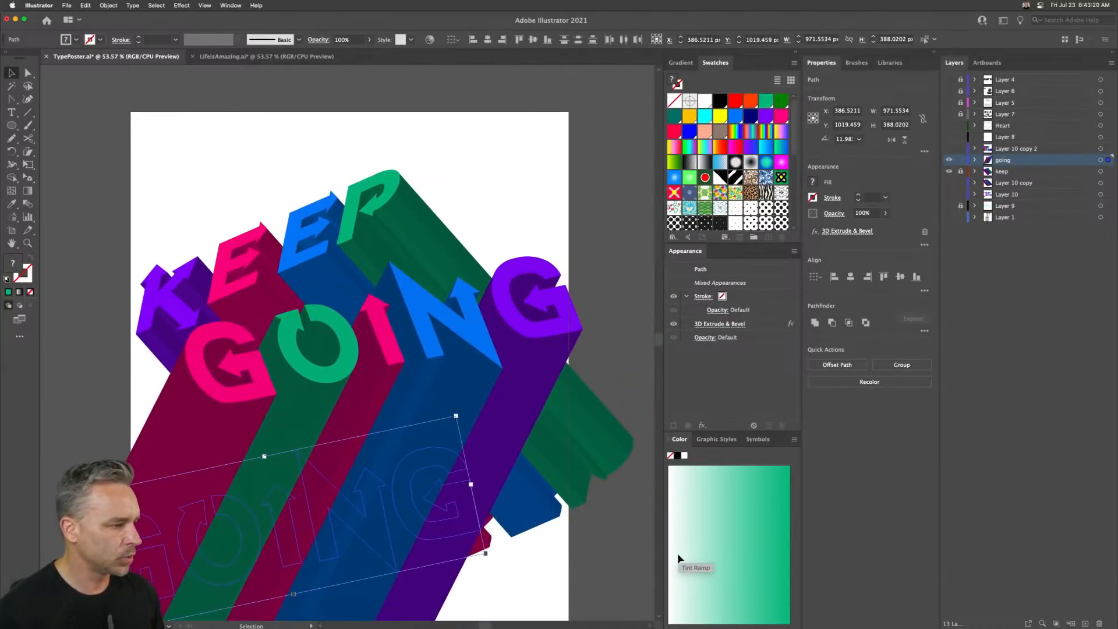
{"action": "key", "text": "shift+Down"}
{"action": "key", "text": "shift+Down"}
{"action": "key", "text": "shift+Down"}
{"action": "key", "text": "shift+Down"}
{"action": "key", "text": "shift+Down"}
{"action": "key", "text": "shift+Down"}
{"action": "key", "text": "shift+Down"}
{"action": "key", "text": "shift+Down"}
{"action": "key", "text": "shift+Down"}
{"action": "key", "text": "shift+Down"}
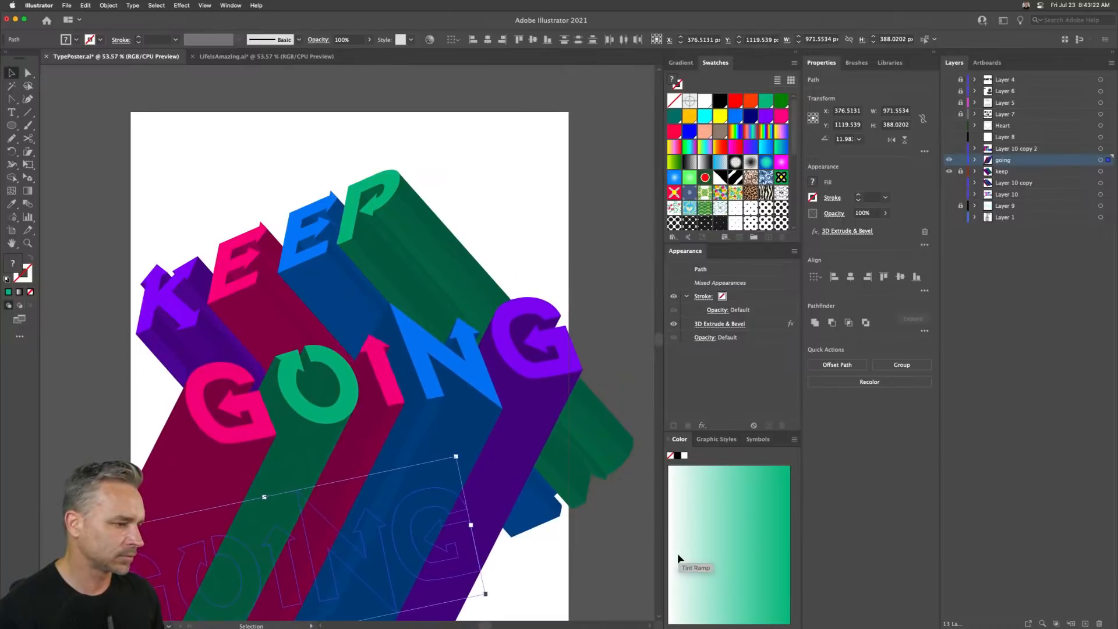
{"action": "key", "text": "shift+Left"}
{"action": "key", "text": "shift+Left"}
{"action": "key", "text": "shift+Left"}
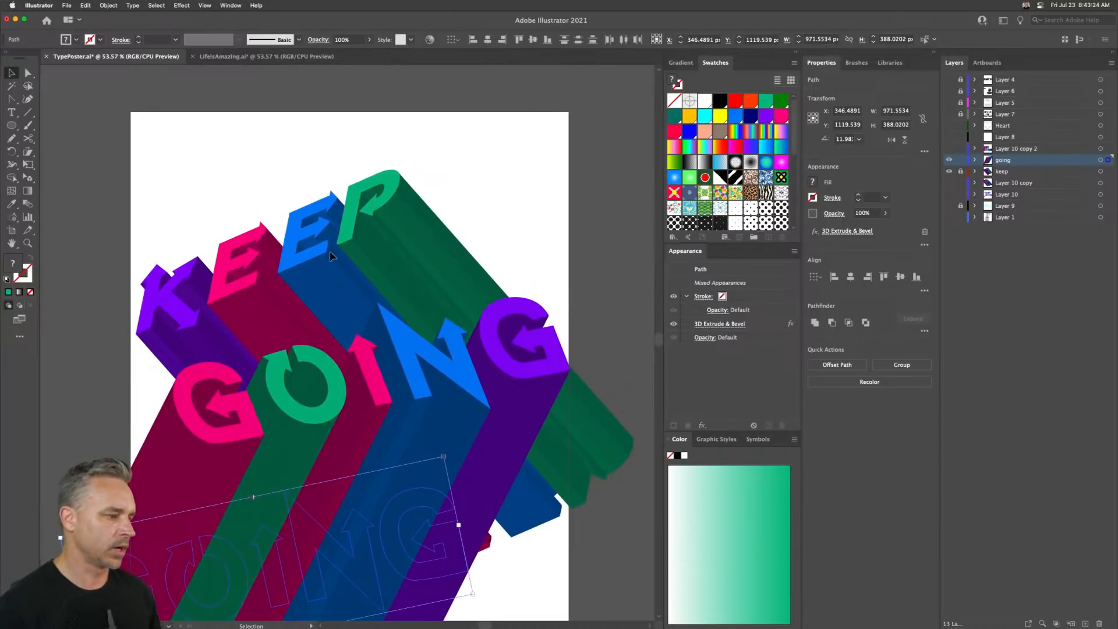
- Preview the poster full screen, zooming in to inspect the letters and extrusions
{"action": "key", "text": "shift+f"}
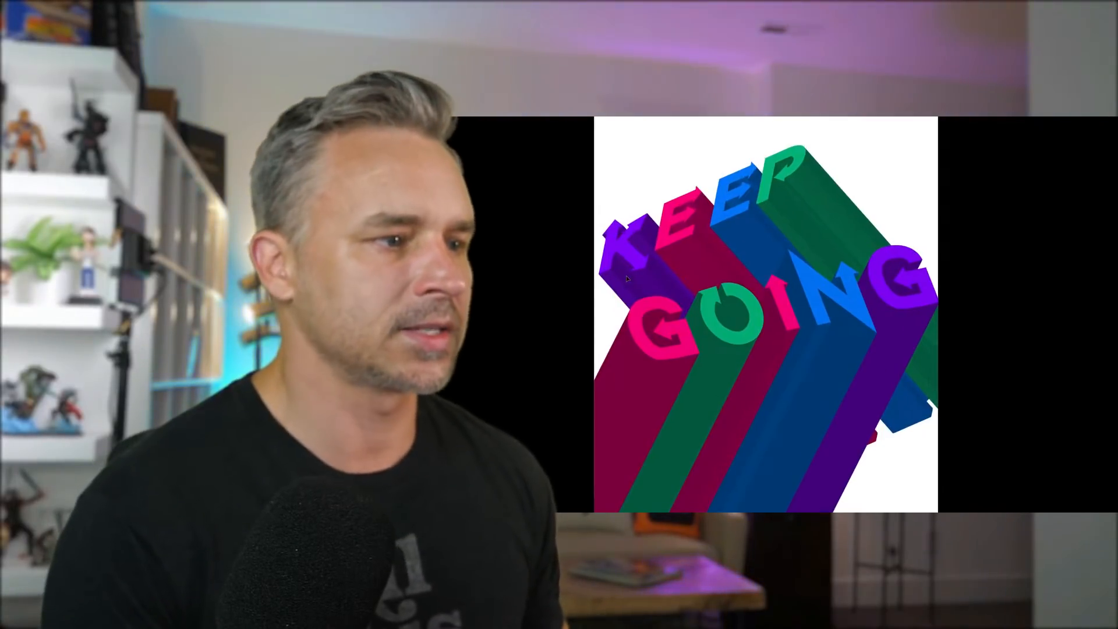
{"action": "key", "text": "ctrl+plus"}
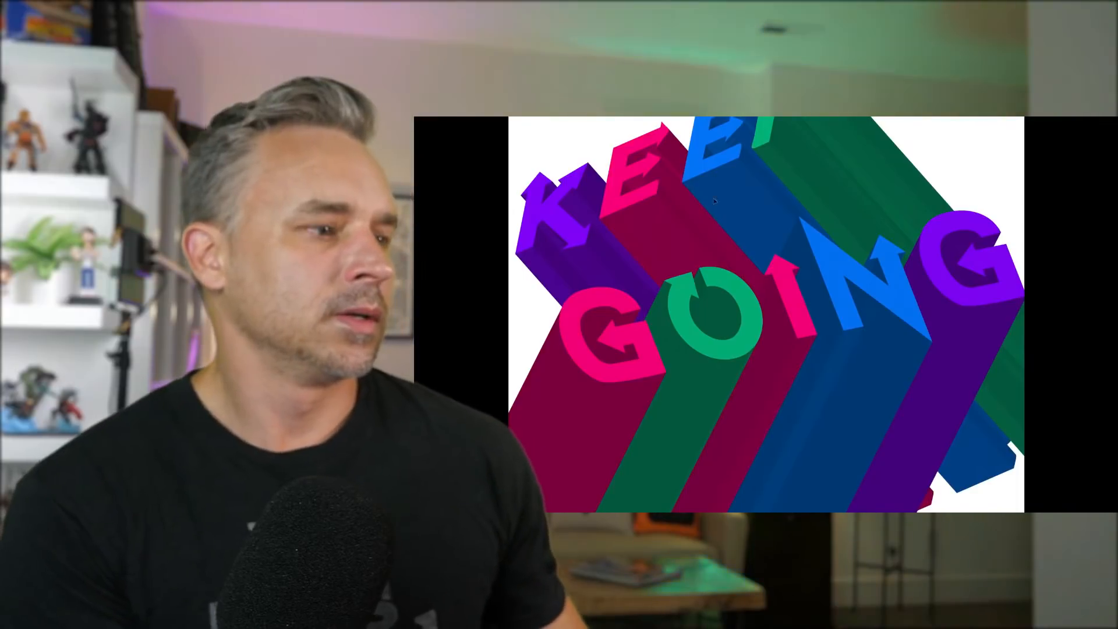
{"action": "left_click_drag", "start_coordinate": [722, 241], "coordinate": [723, 337]}
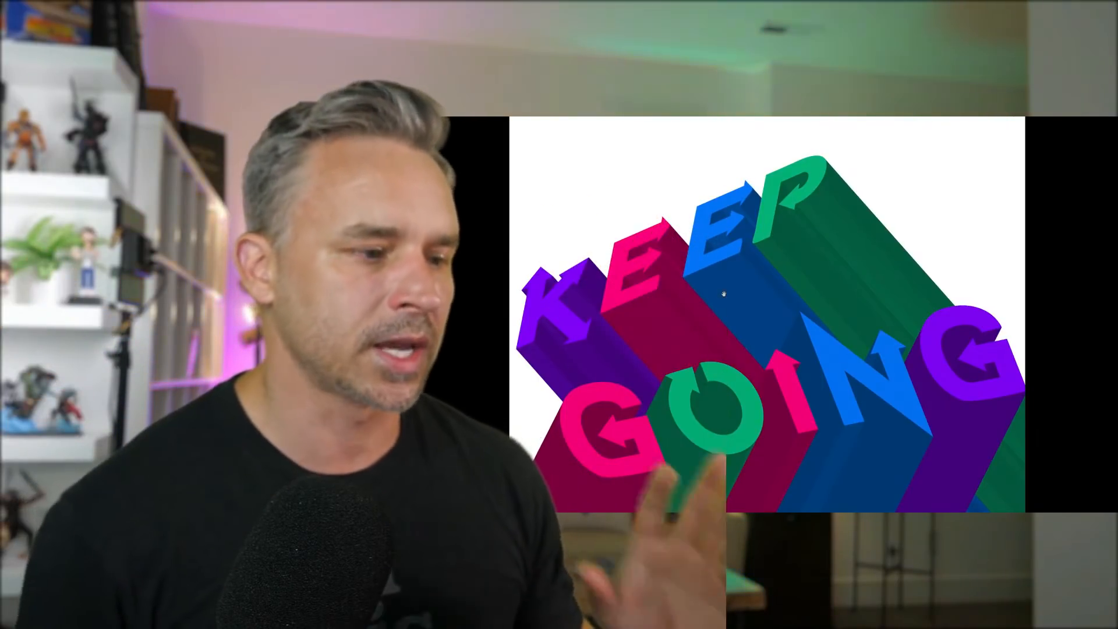
{"action": "scroll", "coordinate": [858, 243], "scroll_direction": "up", "scroll_amount": 2}
{"action": "scroll", "coordinate": [858, 247], "scroll_direction": "up", "scroll_amount": 2}
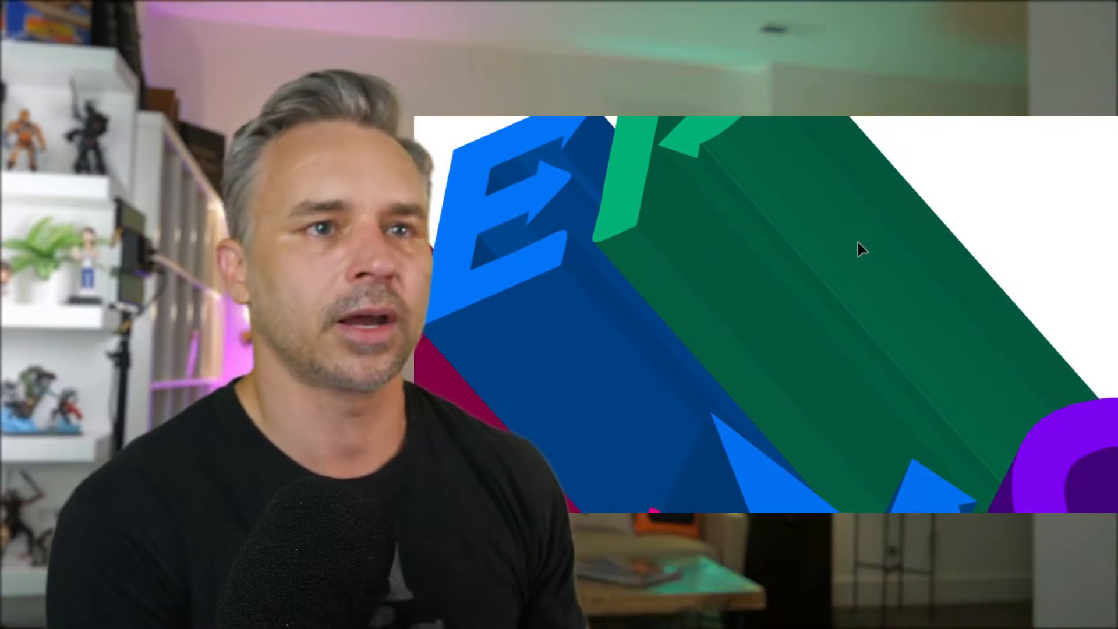
{"action": "scroll", "coordinate": [858, 243], "scroll_direction": "down", "scroll_amount": 3}
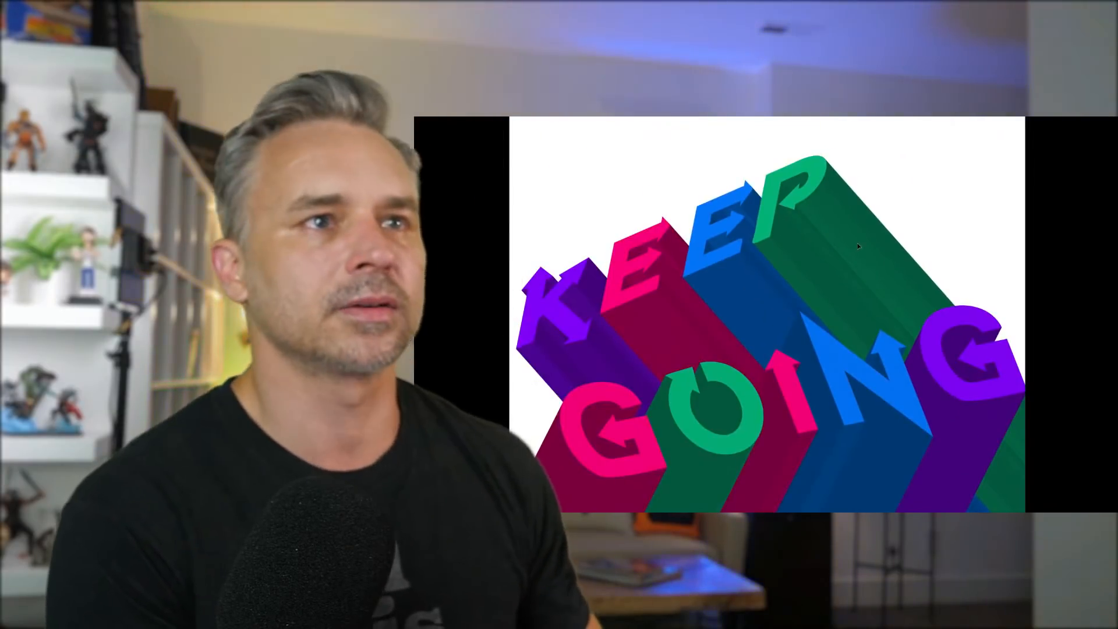
{"action": "key", "text": "Escape"}
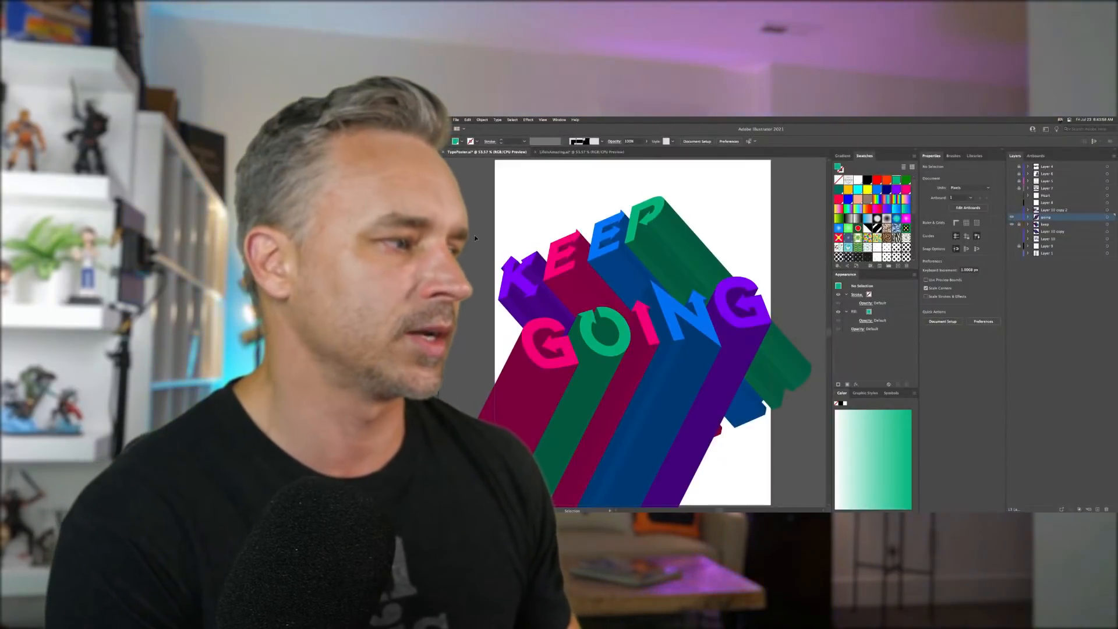
{"action": "mouse_move", "coordinate": [477, 214]}
{"action": "left_mouse_down"}
{"action": "mouse_move", "coordinate": [534, 235]}
{"action": "mouse_move", "coordinate": [497, 221]}
{"action": "left_mouse_up"}
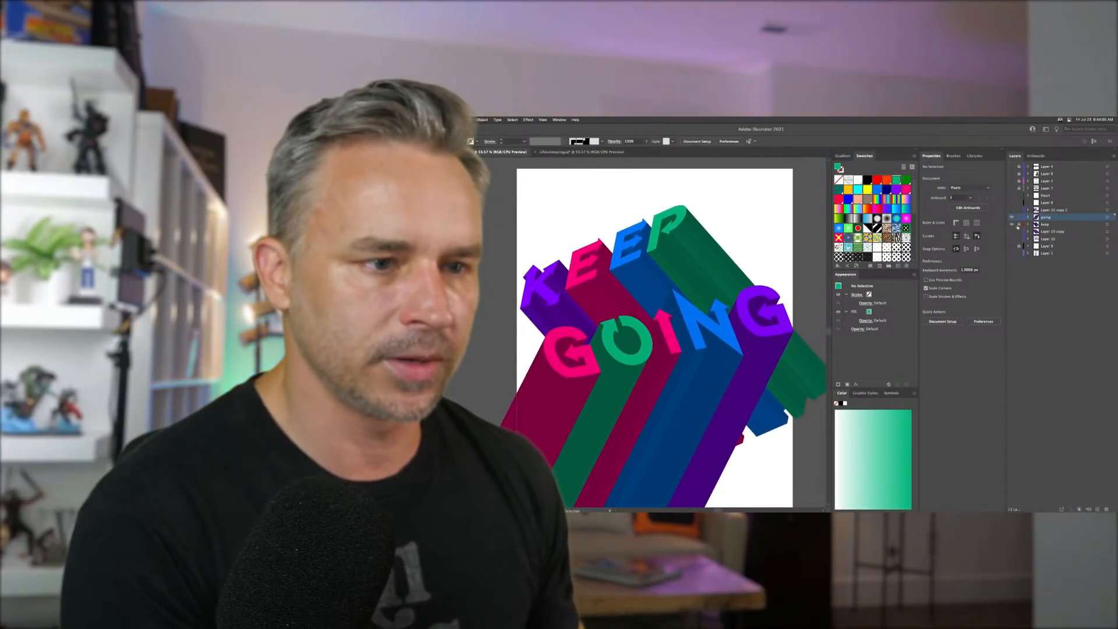
{"action": "left_click", "coordinate": [1051, 224], "text": "shift"}
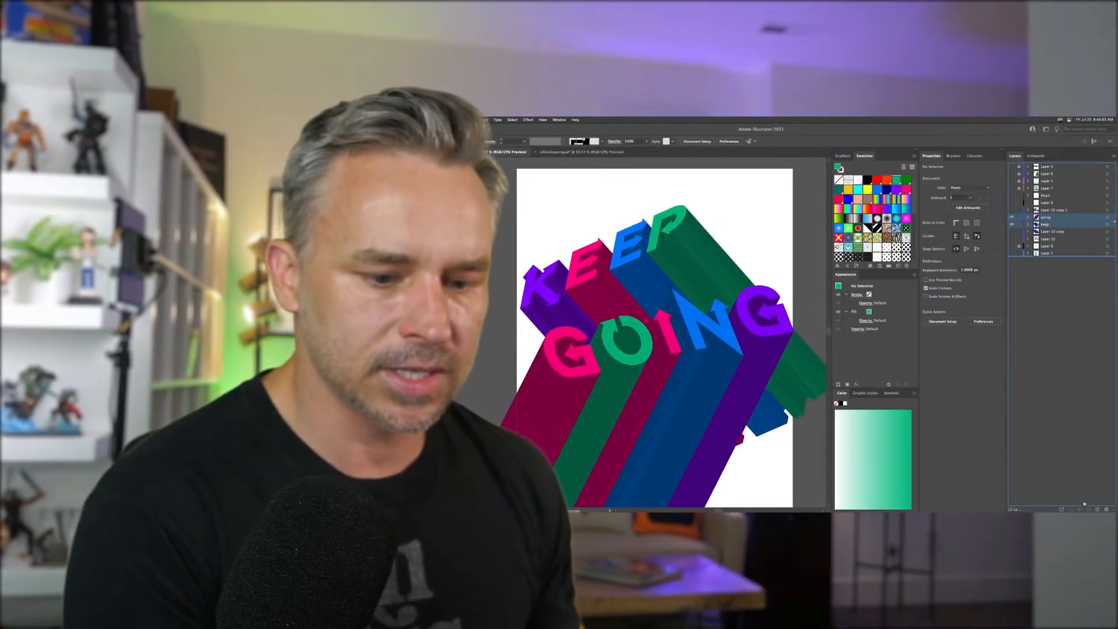
- Select a GOING letter object, open its 3D Extrude & Bevel effect, and set Blend Steps to 2
{"action": "left_click_drag", "start_coordinate": [1099, 509], "coordinate": [1098, 509]}
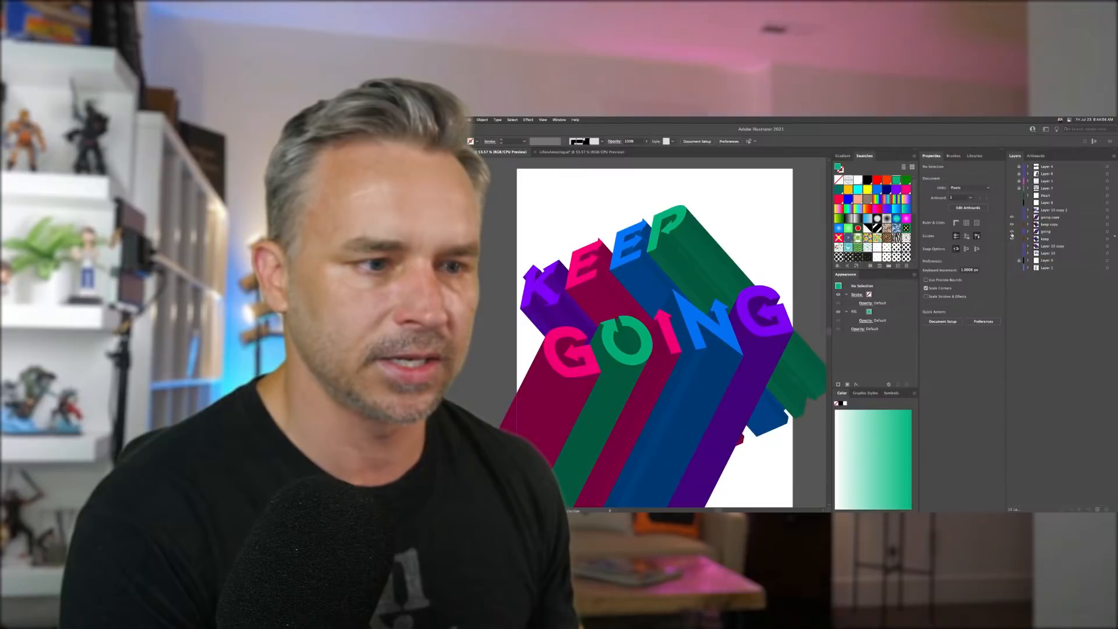
{"action": "left_click", "coordinate": [1047, 225]}
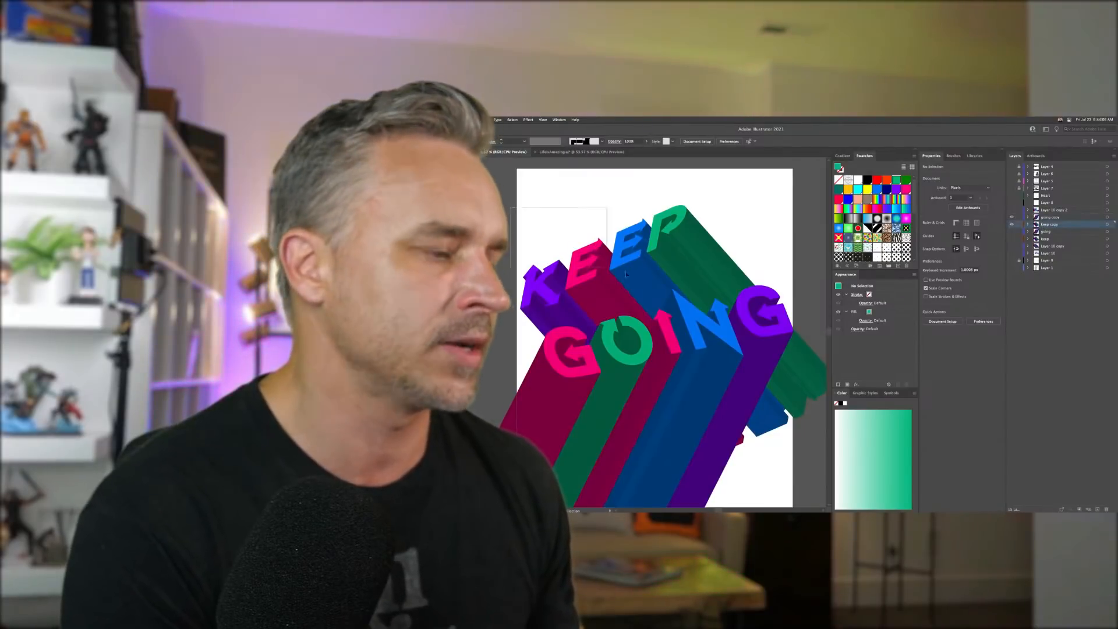
{"action": "key", "text": "shift+m"}
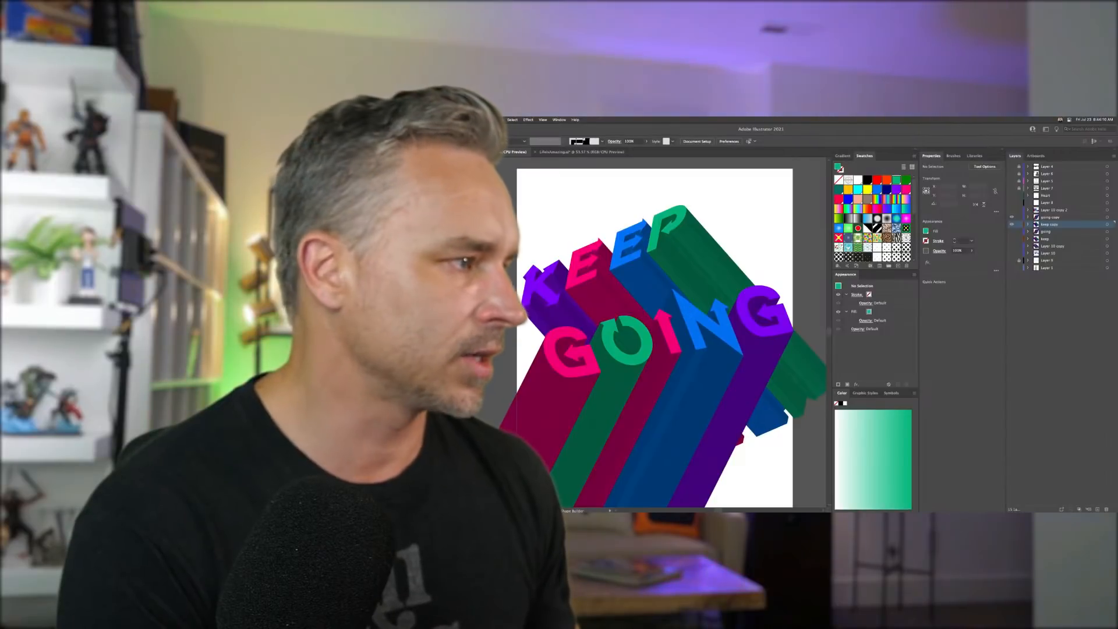
{"action": "key", "text": "v"}
{"action": "left_click", "coordinate": [729, 305]}
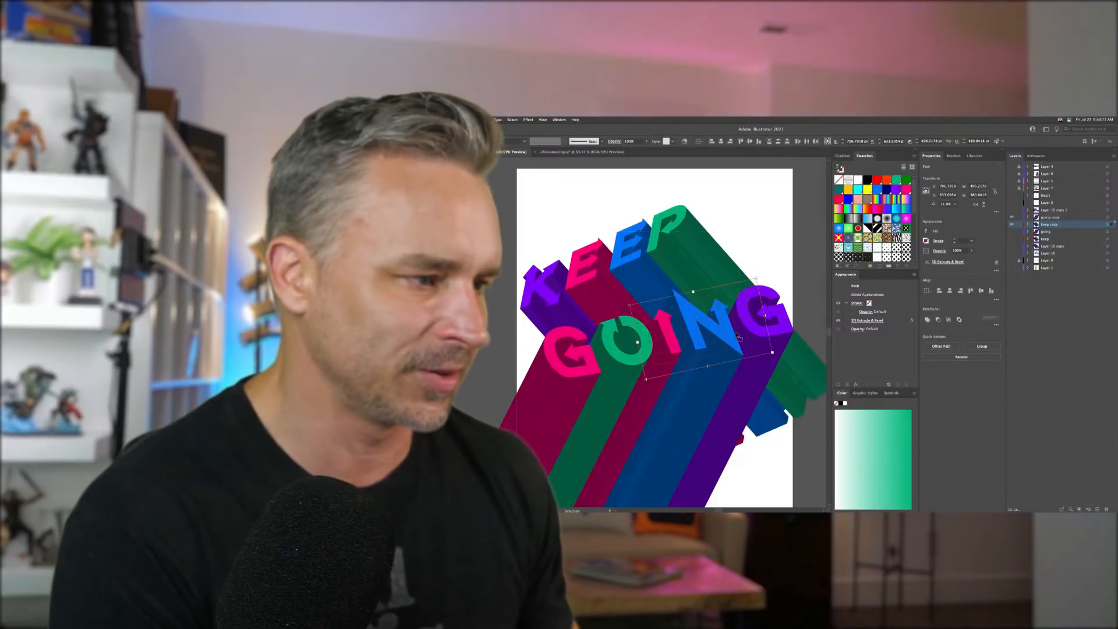
{"action": "left_click", "coordinate": [738, 415]}
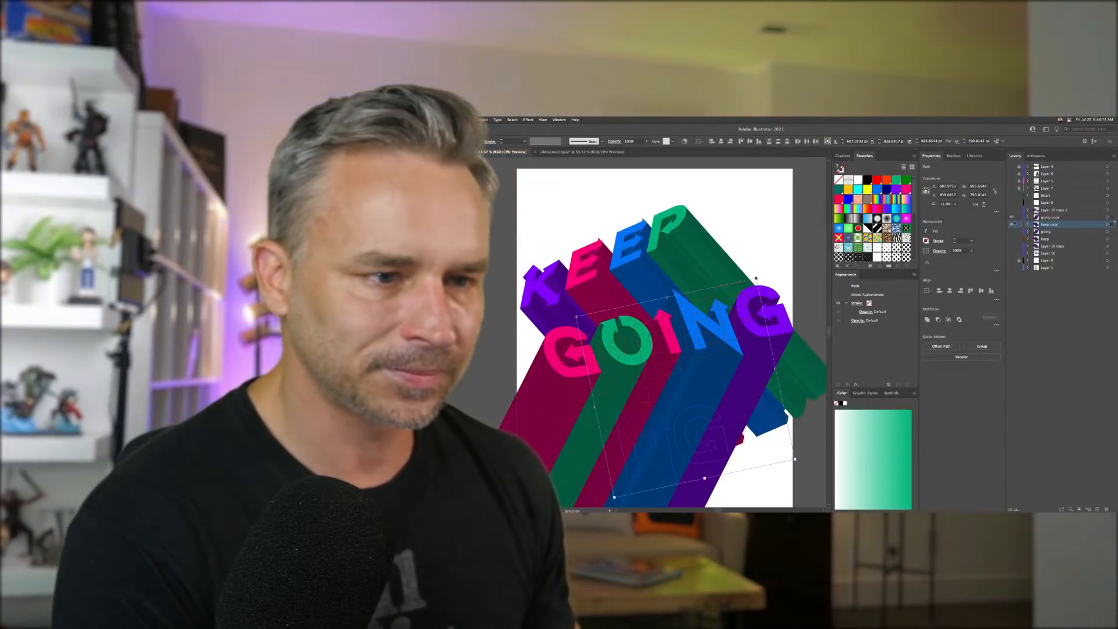
{"action": "left_click", "coordinate": [1020, 217]}
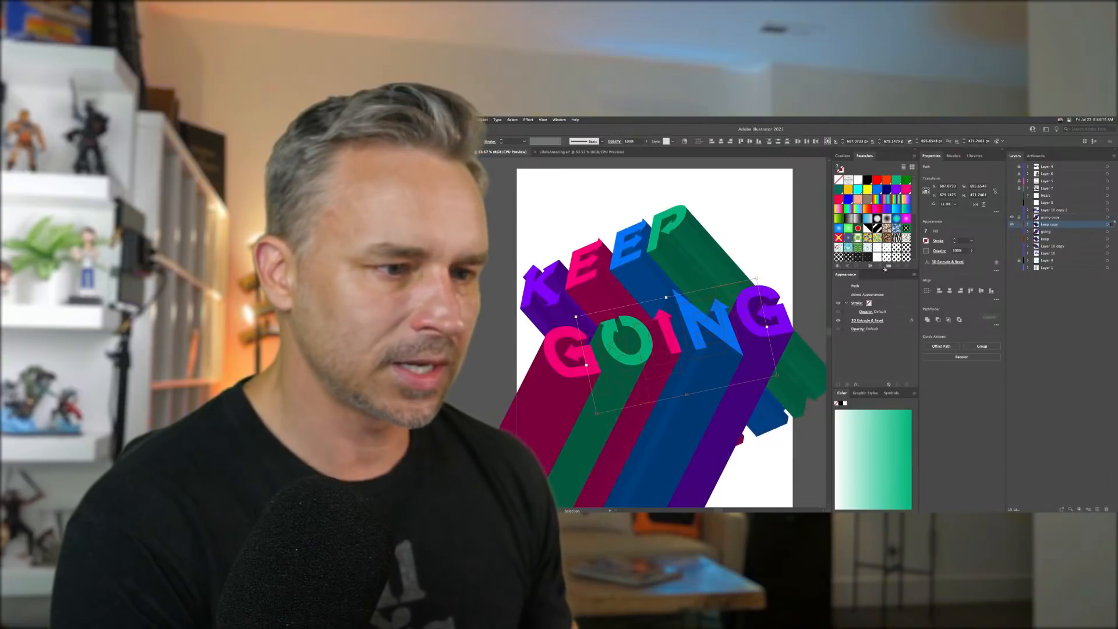
{"action": "left_click", "coordinate": [948, 263]}
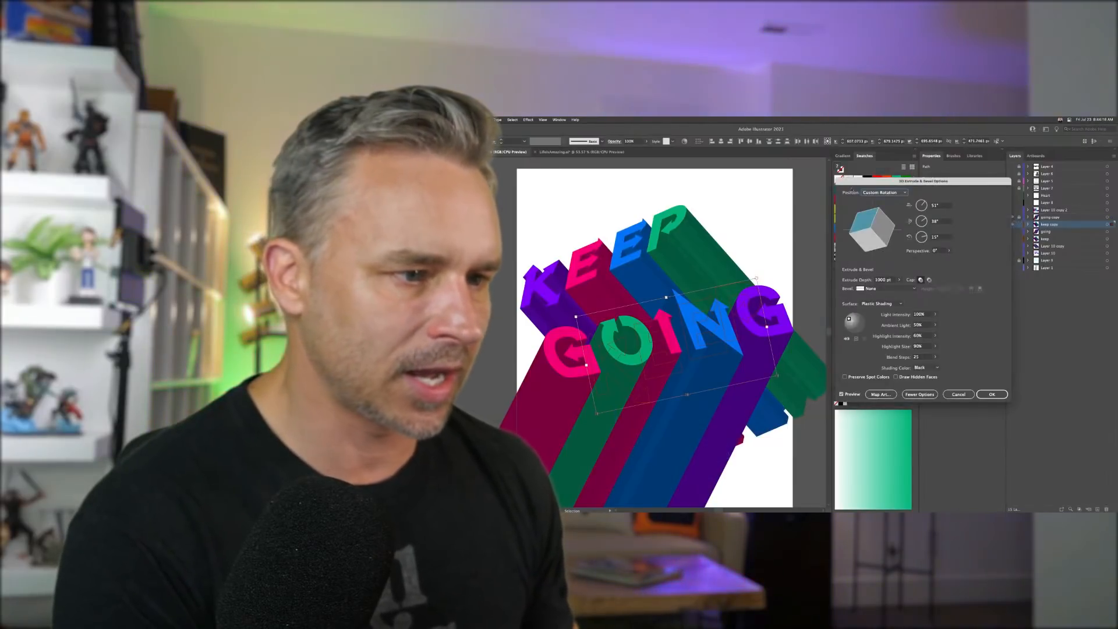
{"action": "left_click_drag", "start_coordinate": [895, 181], "coordinate": [871, 182]}
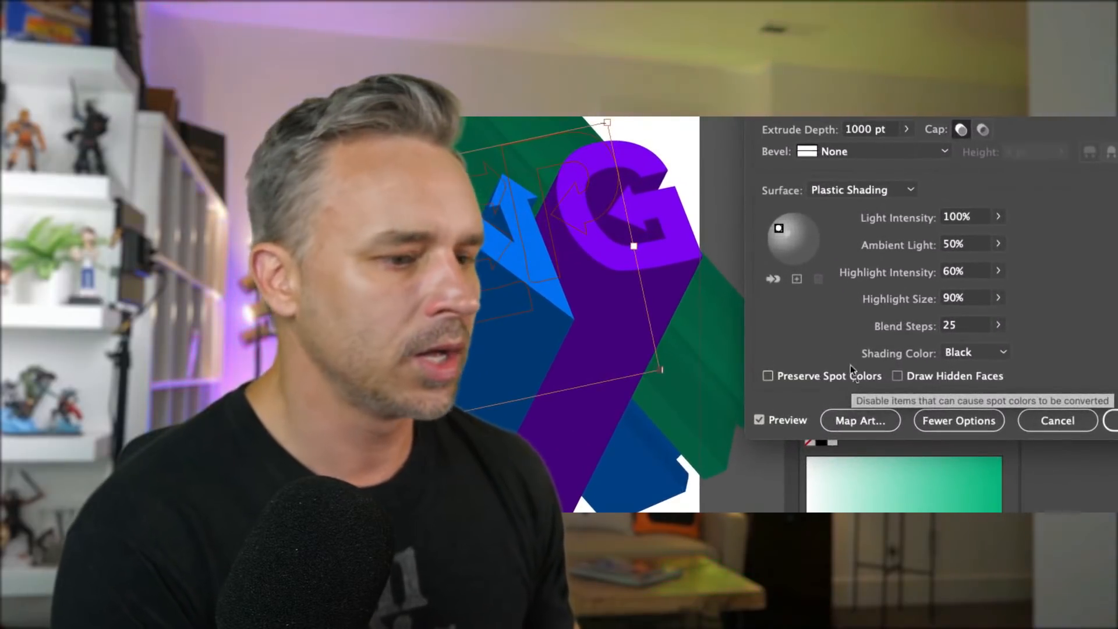
{"action": "left_click", "coordinate": [984, 325]}
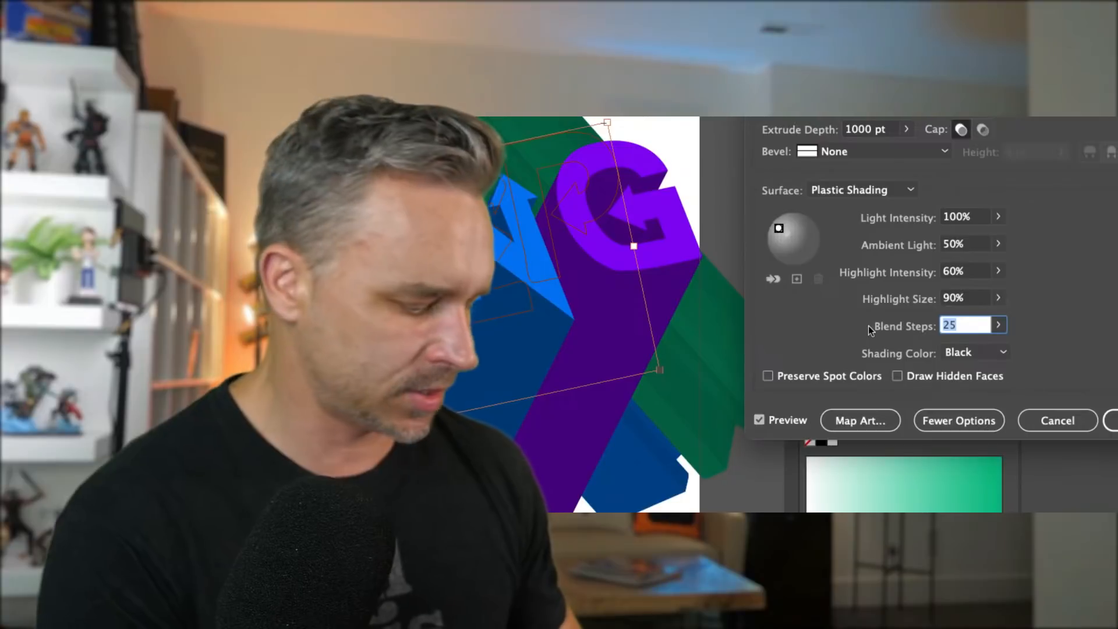
{"action": "type", "text": "2"}
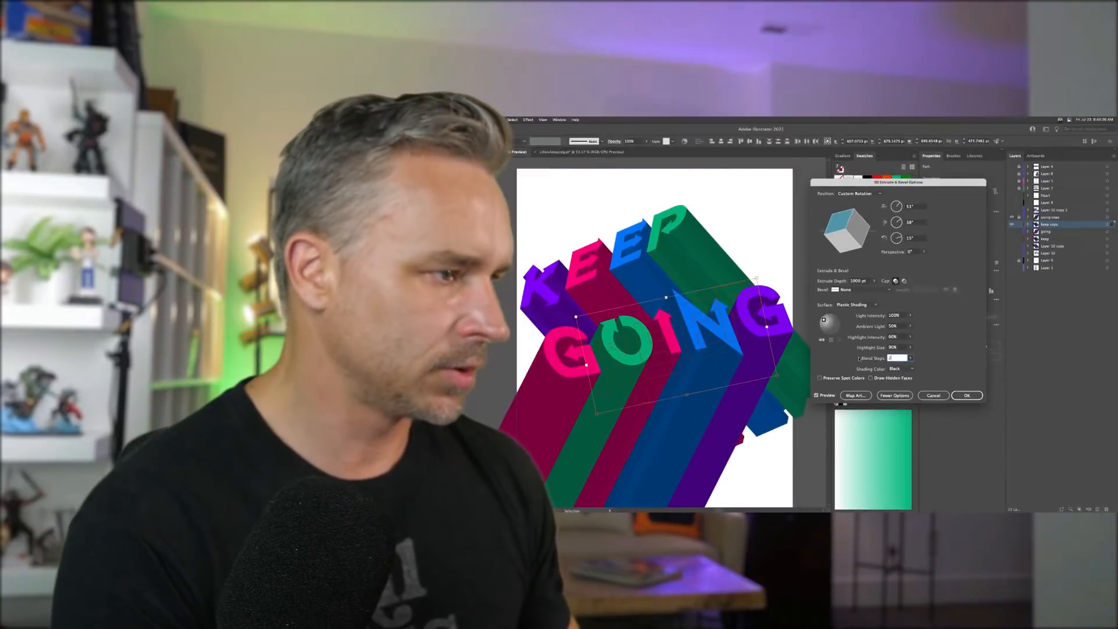
- Turn on the effect preview and switch the shading color to Custom
{"action": "left_click", "coordinate": [816, 396]}
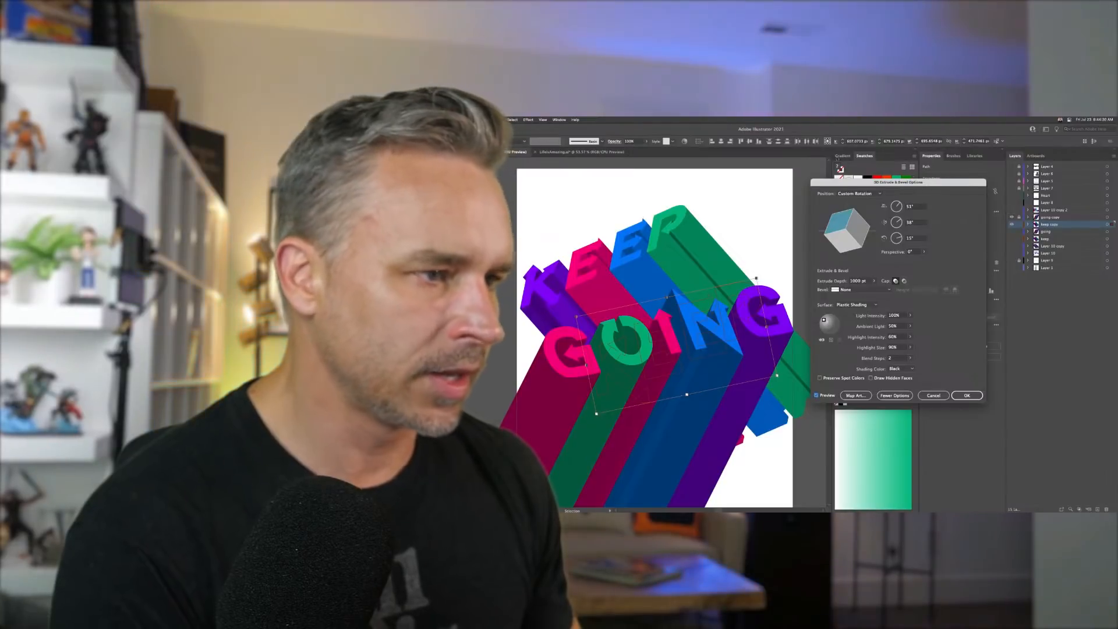
{"action": "left_click_drag", "start_coordinate": [899, 182], "coordinate": [800, 179]}
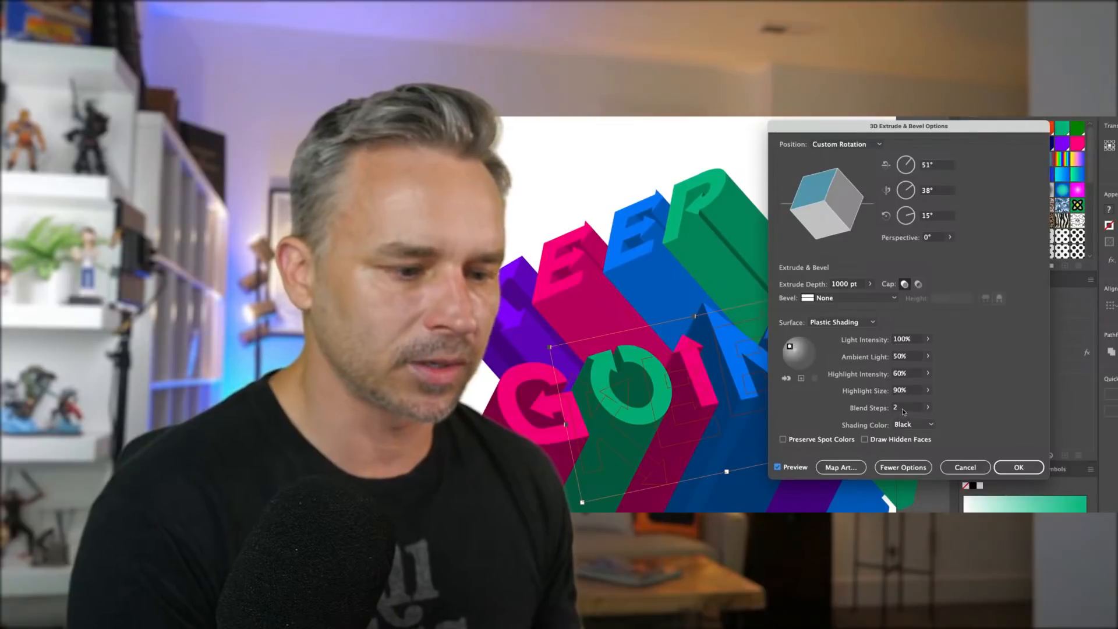
{"action": "left_click", "coordinate": [931, 425]}
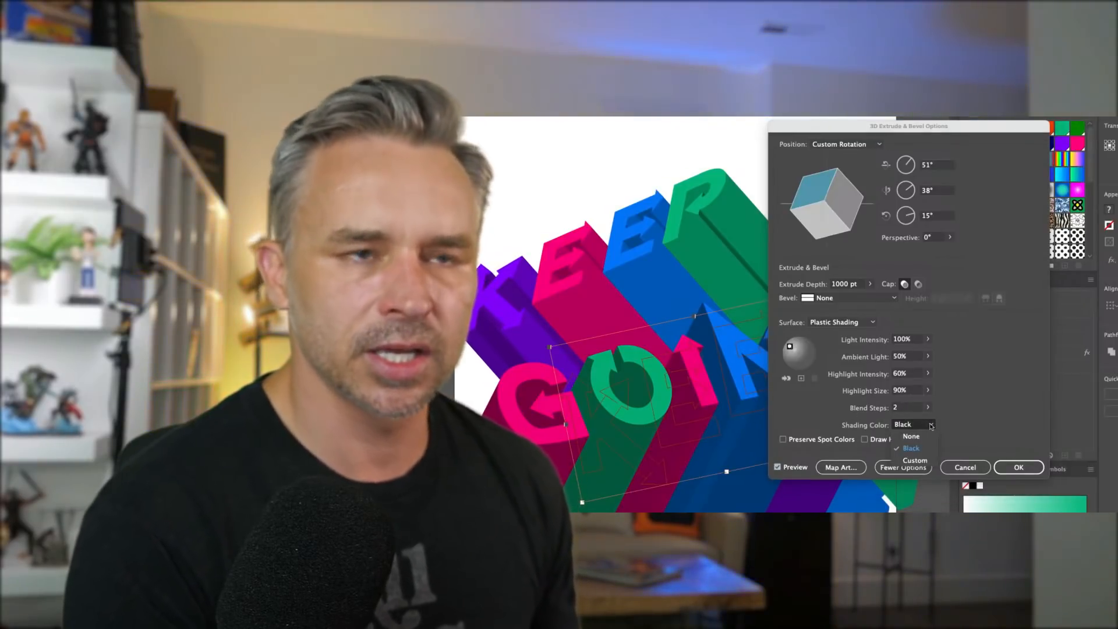
{"action": "left_click", "coordinate": [914, 460]}
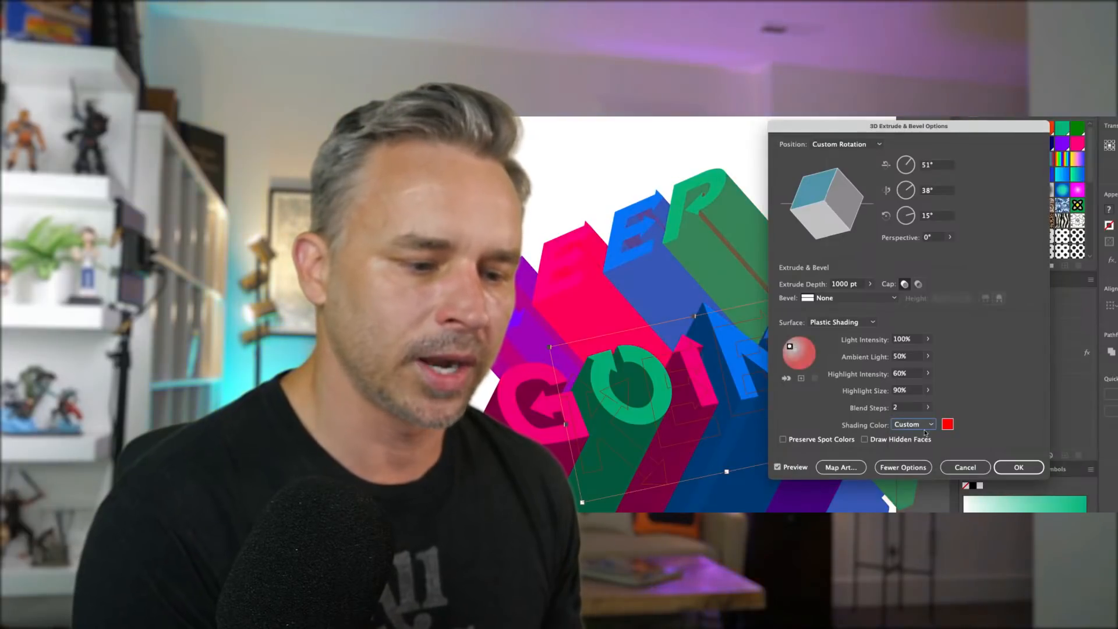
- Try a bright cyan custom shading color
{"action": "left_click", "coordinate": [947, 424]}
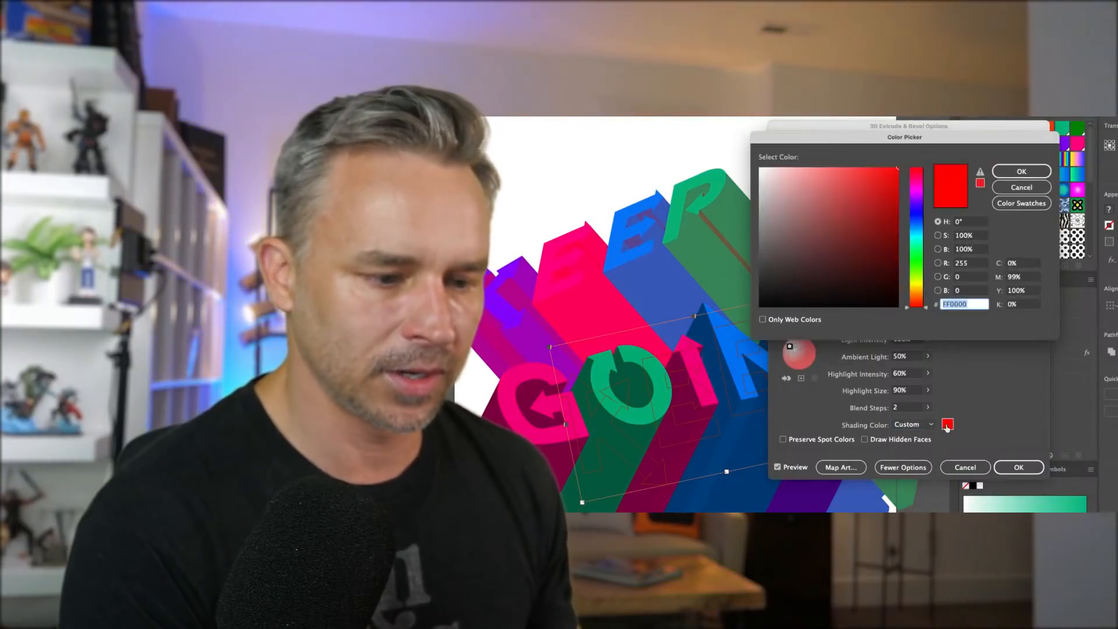
{"action": "left_click_drag", "start_coordinate": [917, 223], "coordinate": [919, 236]}
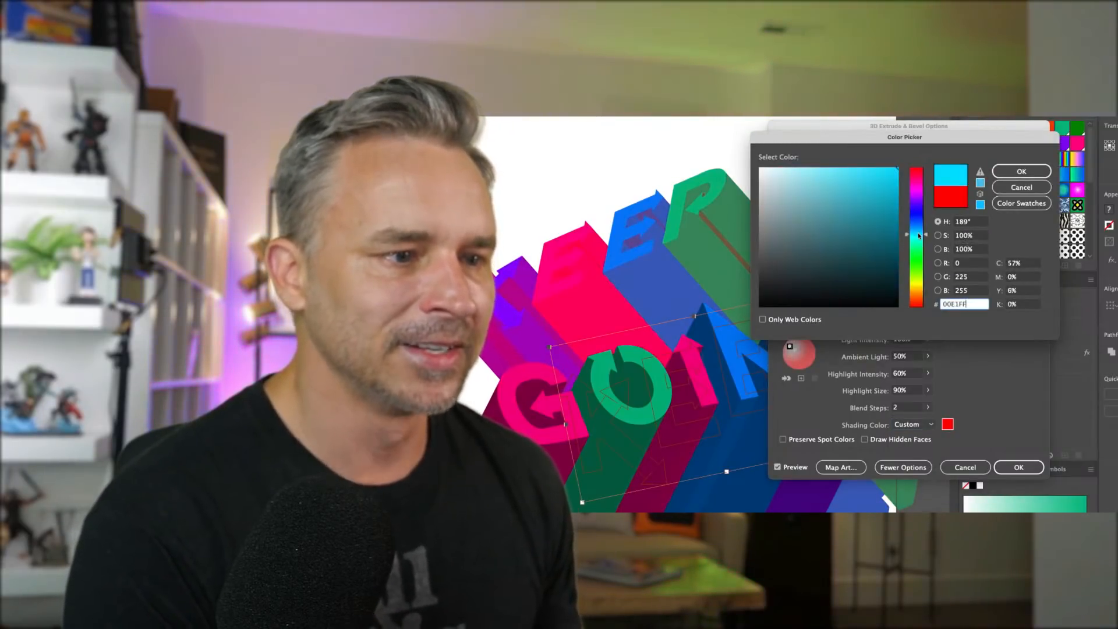
{"action": "left_click", "coordinate": [1012, 169]}
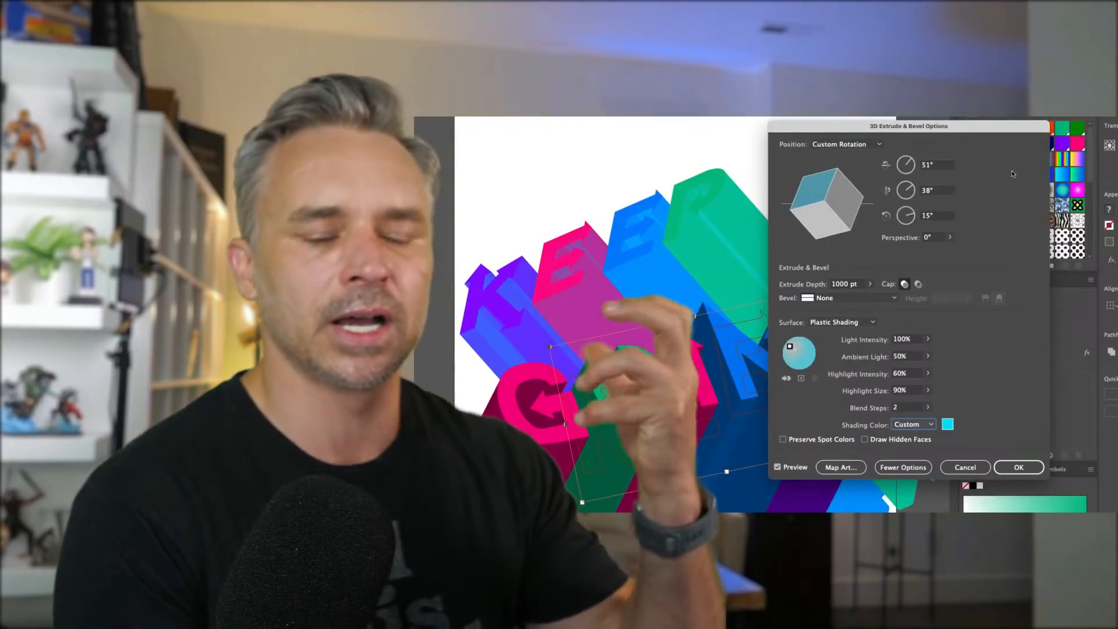
- Paste 006A72 as the custom shading color and accept it
{"action": "left_click", "coordinate": [947, 425]}
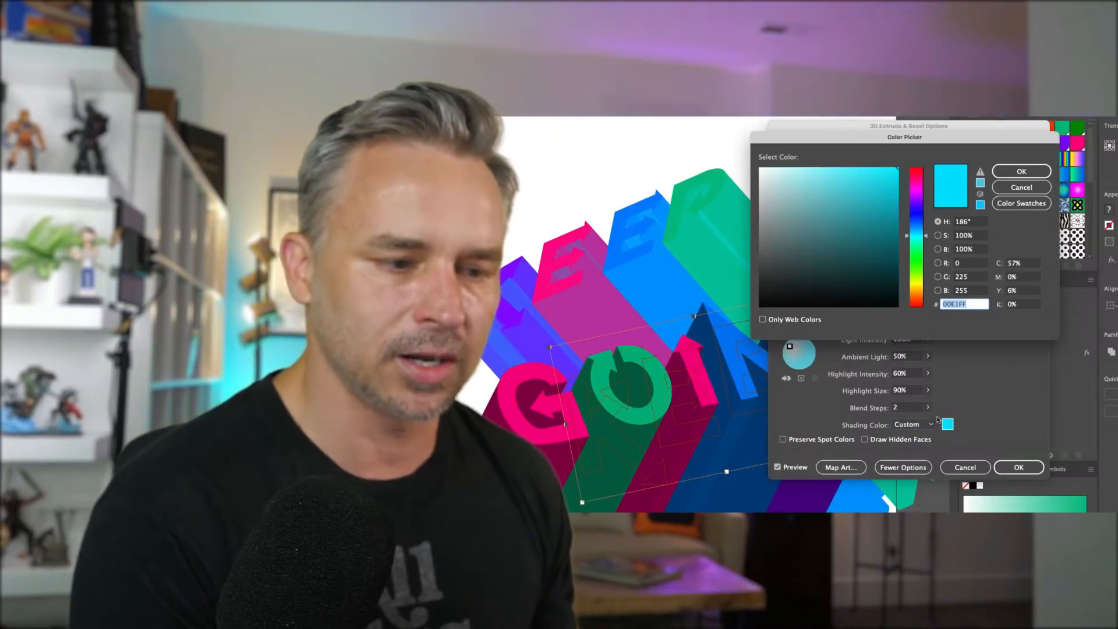
{"action": "type", "text": "006A72"}
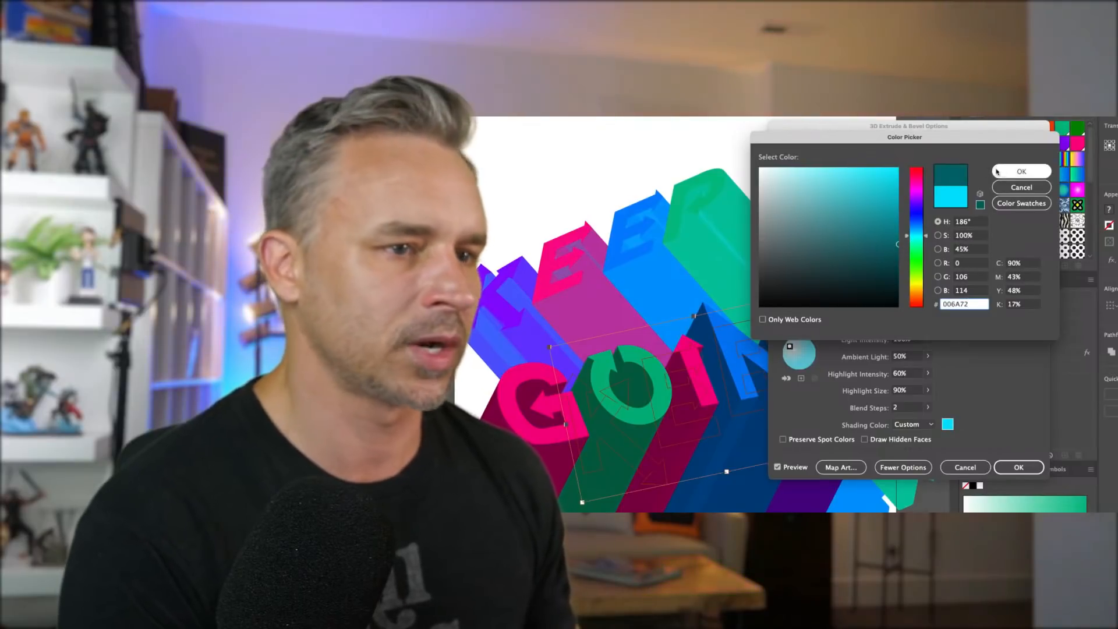
{"action": "left_click", "coordinate": [1022, 172]}
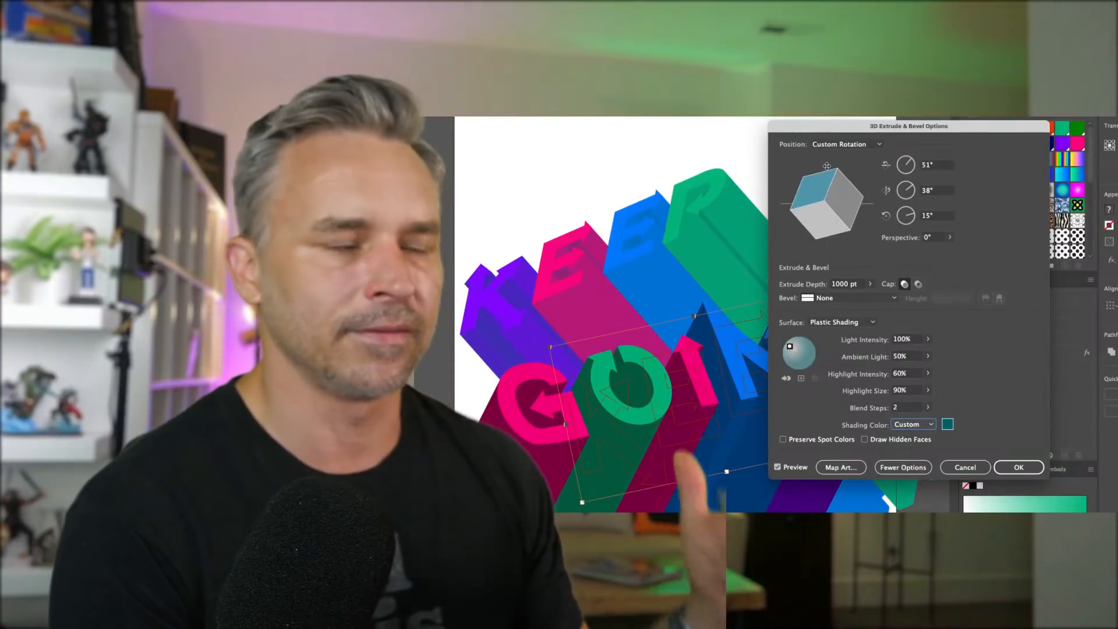
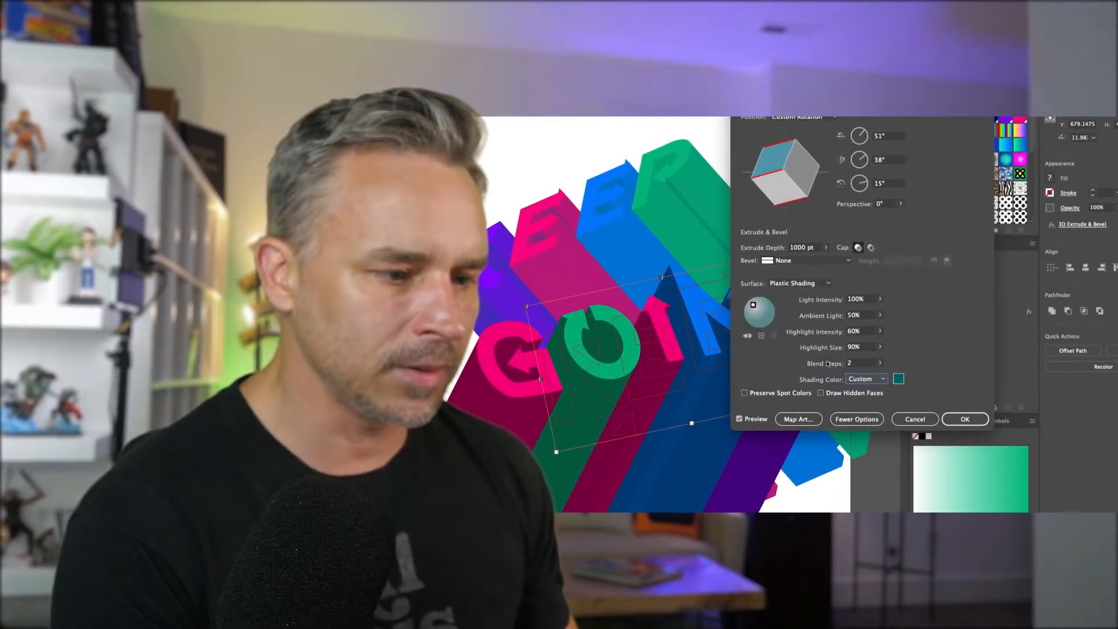
- Switch the extrusion shading color to Black and set Blend Steps to 3
{"action": "left_click", "coordinate": [875, 380]}
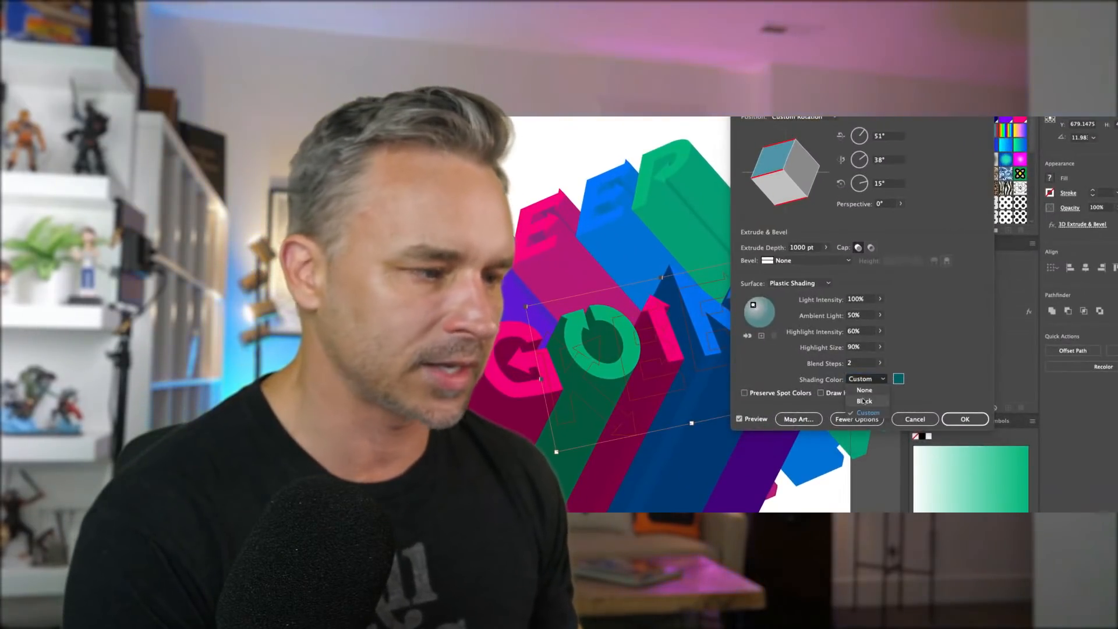
{"action": "left_click", "coordinate": [867, 401]}
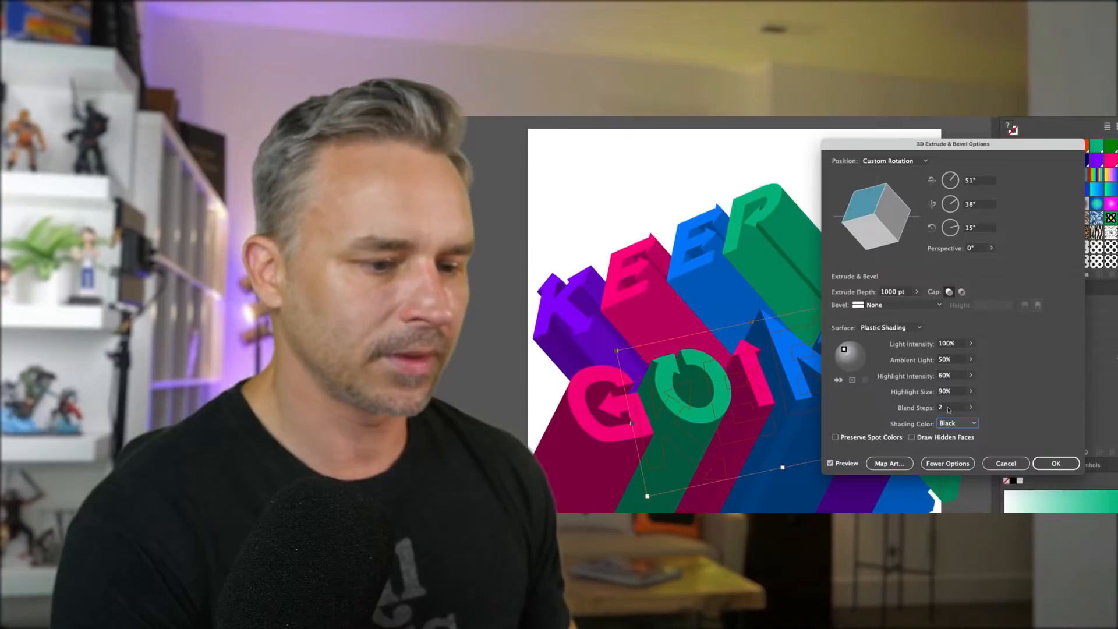
{"action": "left_click", "coordinate": [972, 408]}
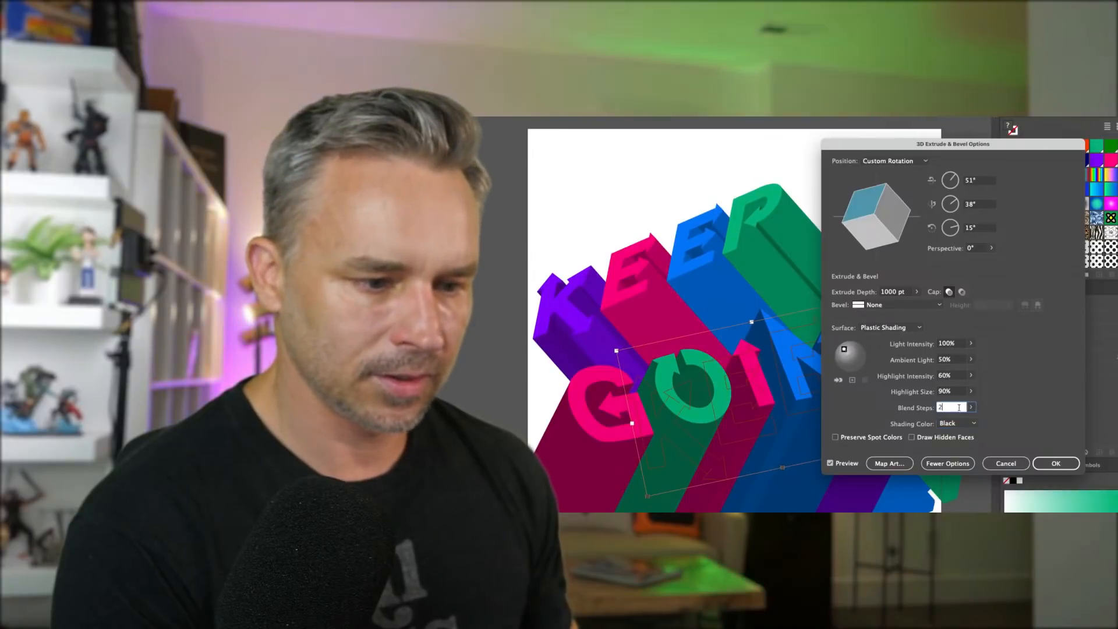
{"action": "double_click", "coordinate": [944, 409]}
{"action": "type", "text": "3"}
{"action": "key", "text": "Tab"}
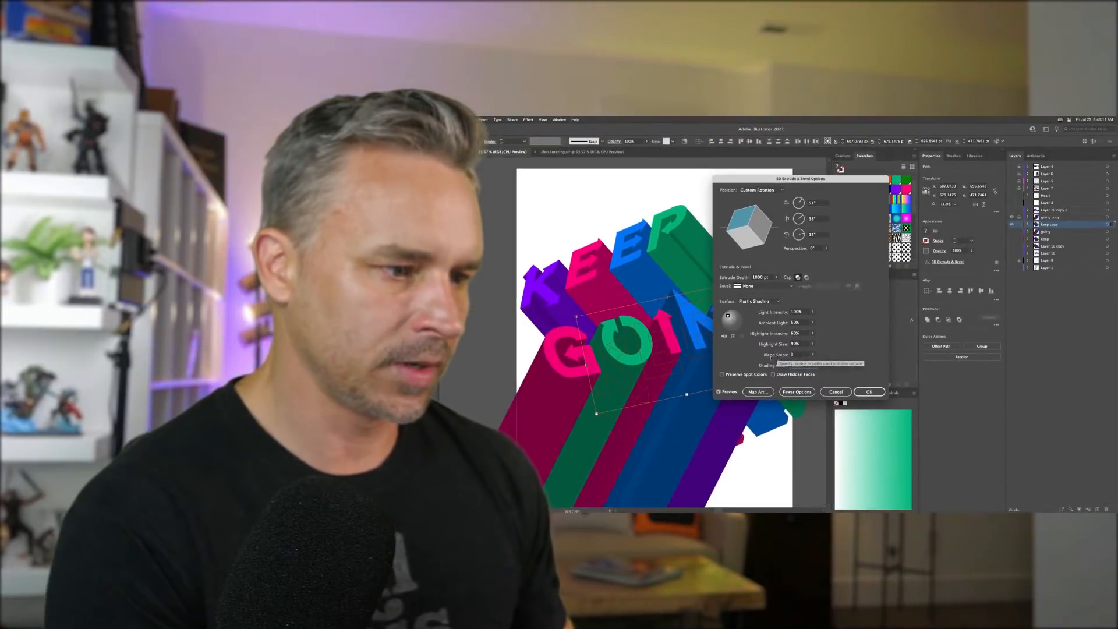
- Try green and magenta custom shading colors for the extrusion
{"action": "left_click", "coordinate": [815, 365]}
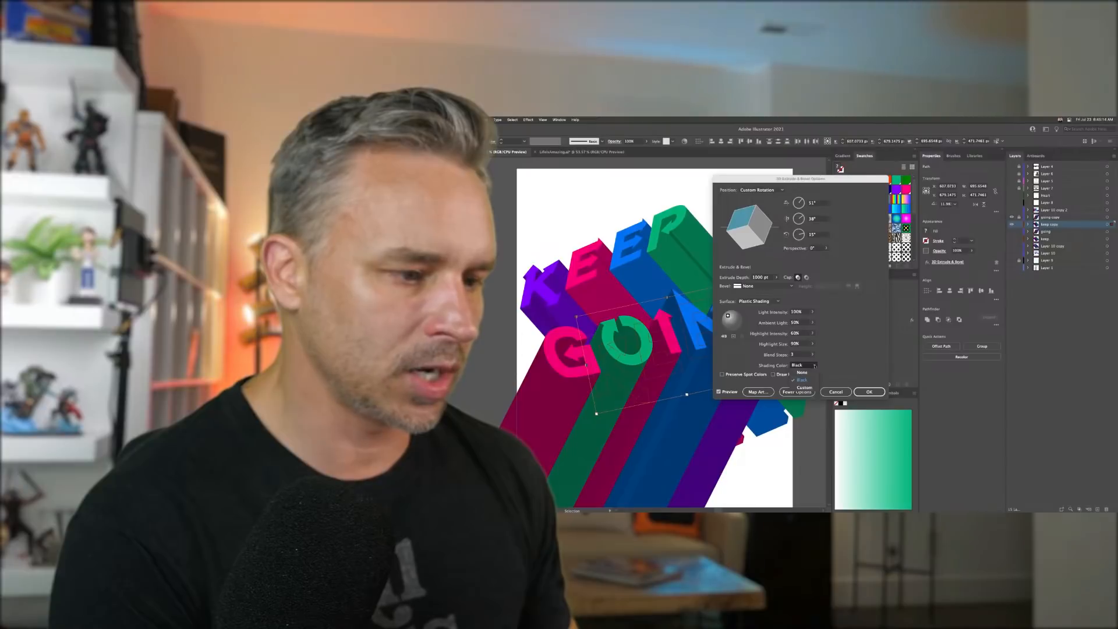
{"action": "left_click", "coordinate": [805, 388]}
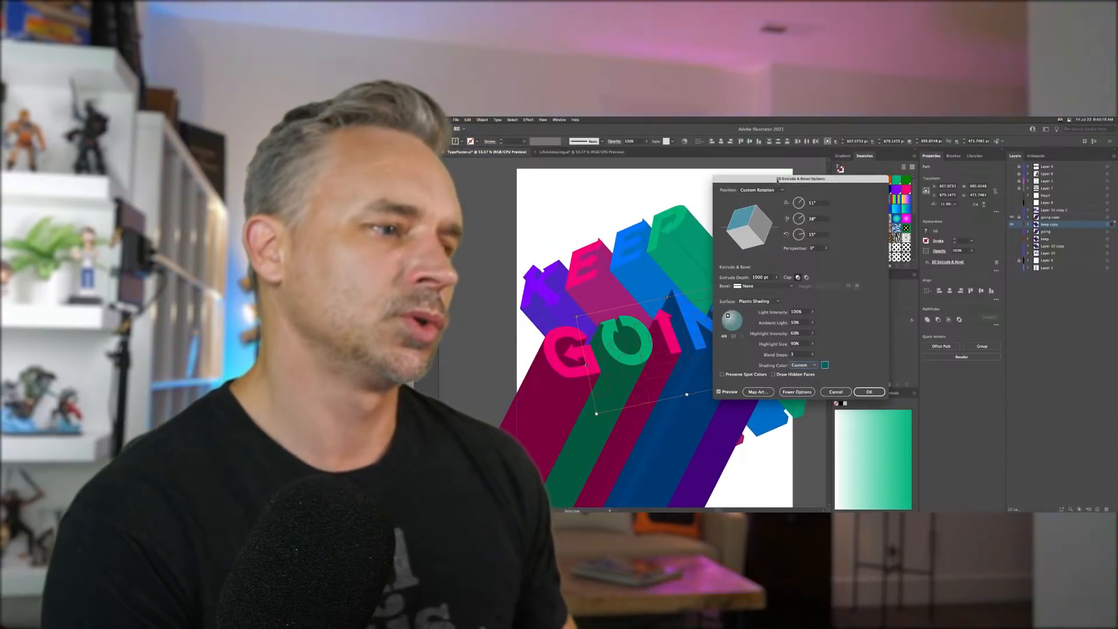
{"action": "left_click_drag", "start_coordinate": [778, 181], "coordinate": [839, 189]}
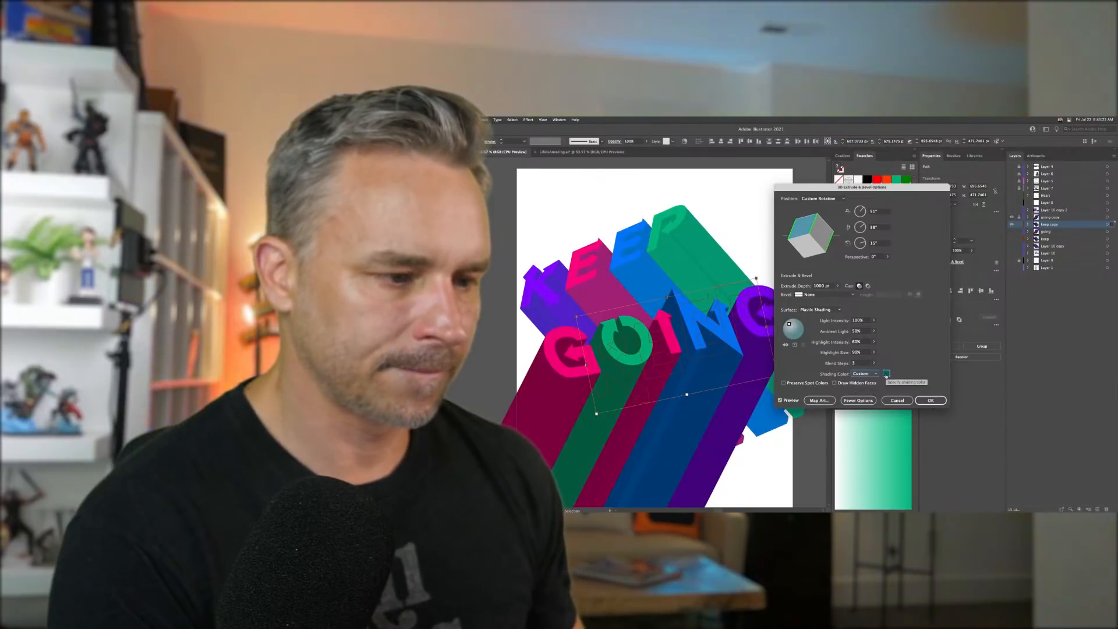
{"action": "left_click", "coordinate": [874, 353]}
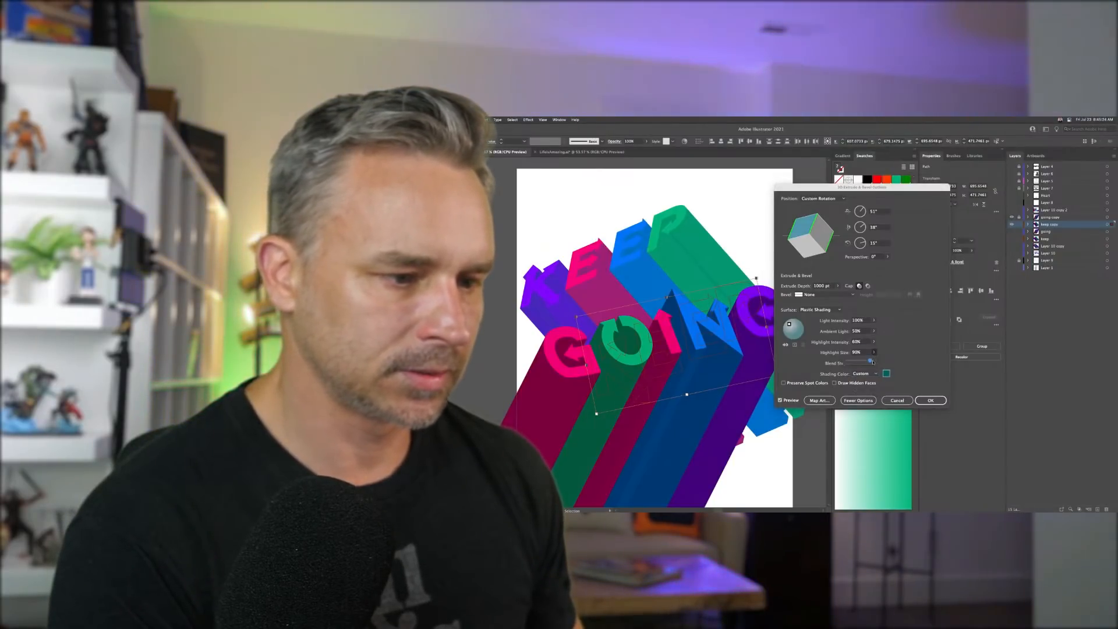
{"action": "left_click", "coordinate": [897, 361]}
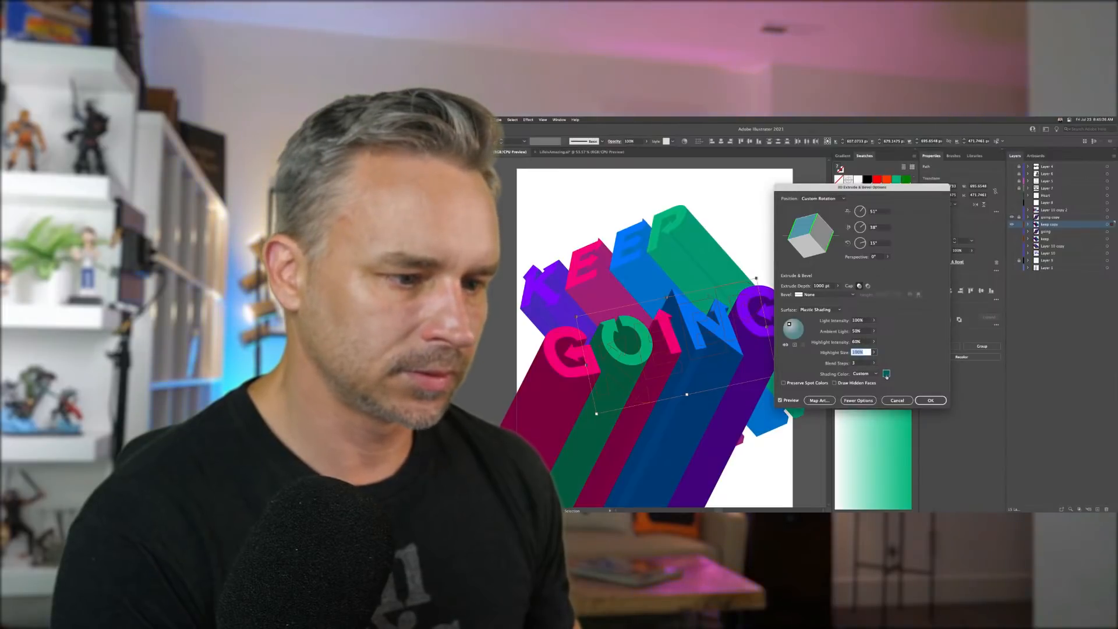
{"action": "left_click", "coordinate": [886, 374]}
{"action": "left_click", "coordinate": [805, 263]}
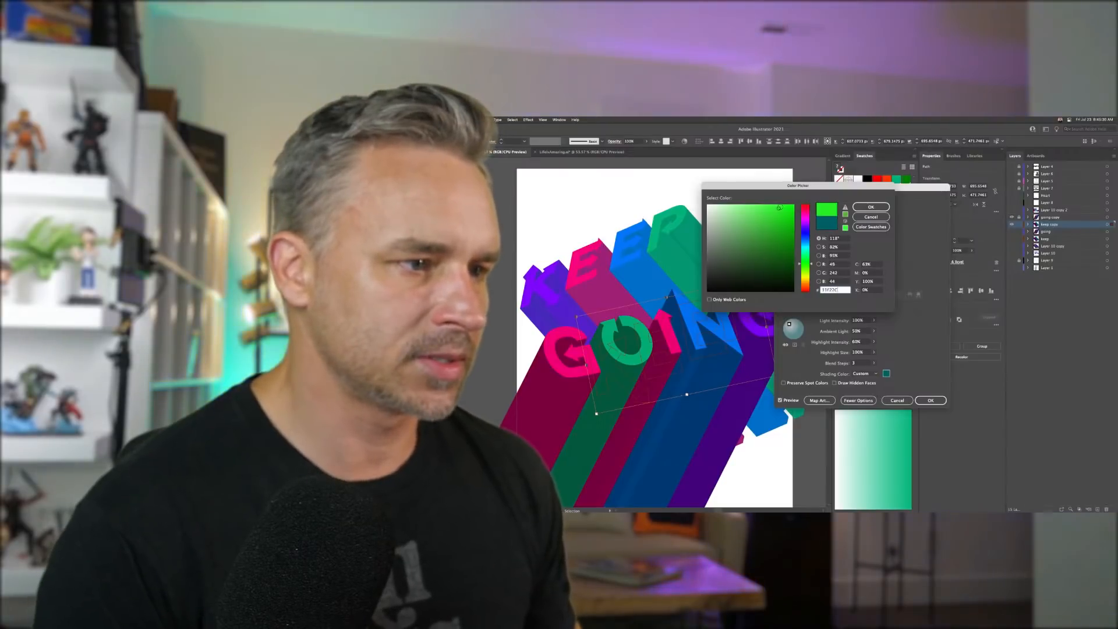
{"action": "left_click", "coordinate": [871, 207]}
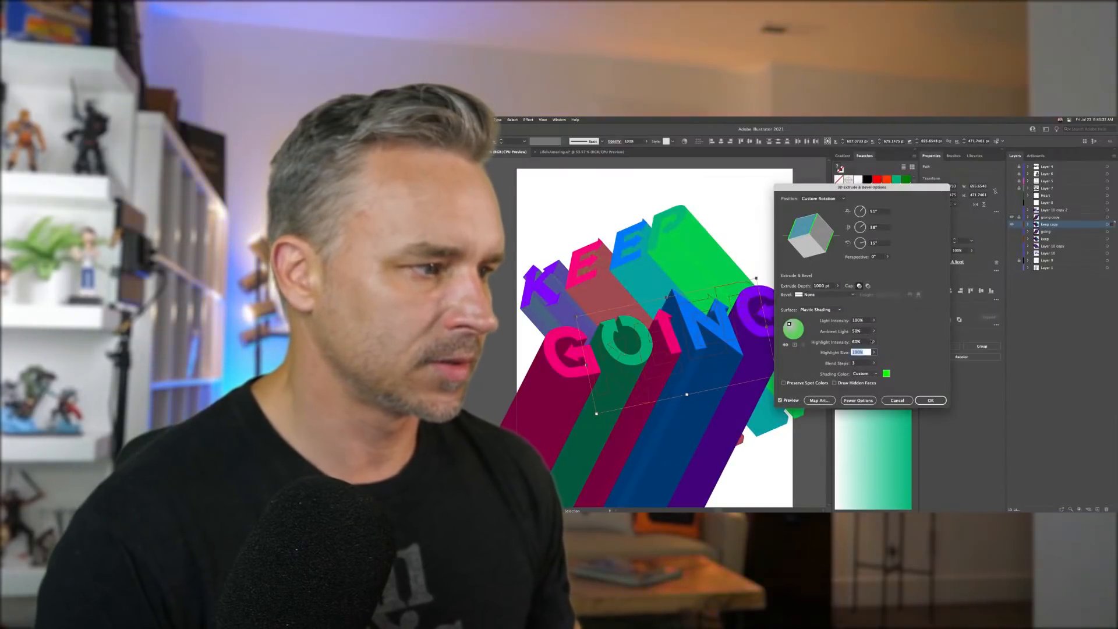
{"action": "left_click", "coordinate": [886, 373]}
{"action": "left_click", "coordinate": [806, 236]}
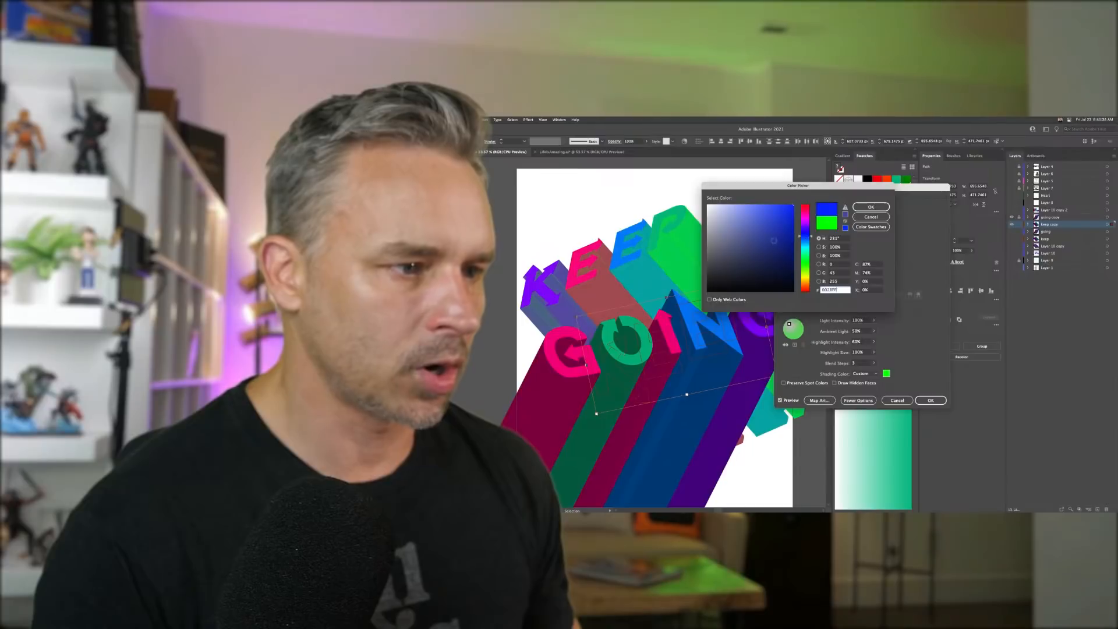
{"action": "left_click", "coordinate": [781, 204]}
{"action": "left_click", "coordinate": [806, 220]}
{"action": "left_click", "coordinate": [871, 206]}
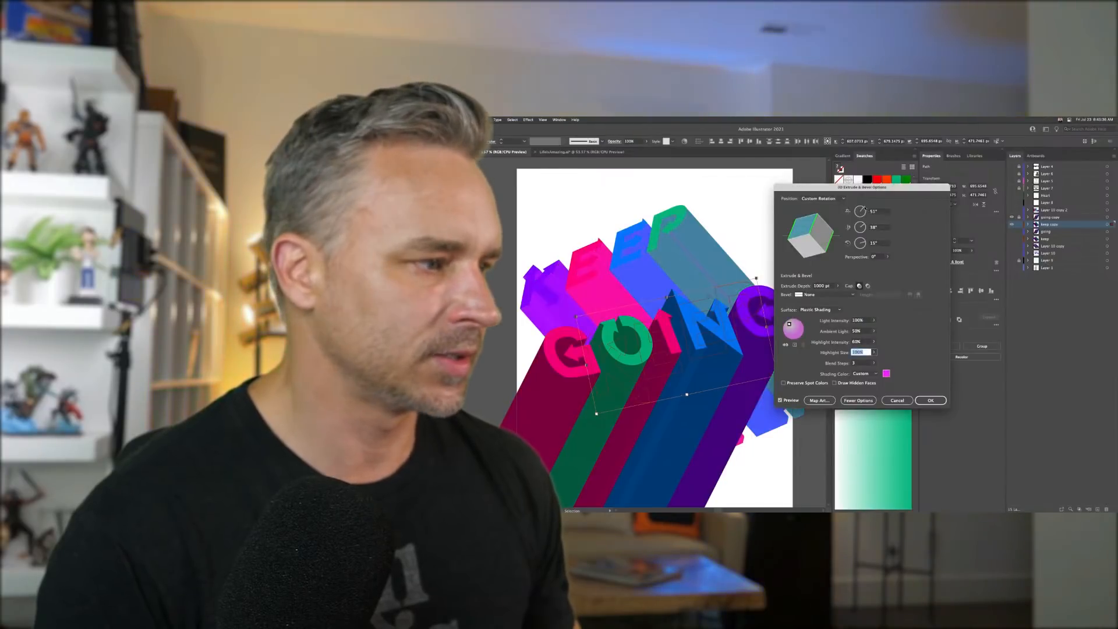
{"action": "left_click", "coordinate": [886, 373]}
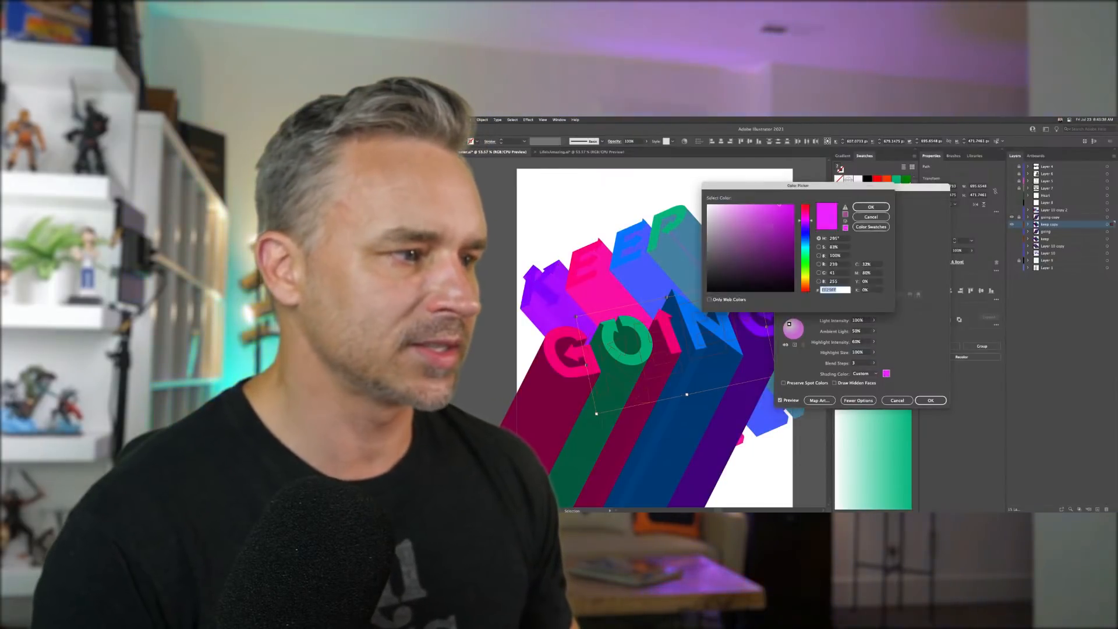
{"action": "left_click", "coordinate": [869, 207]}
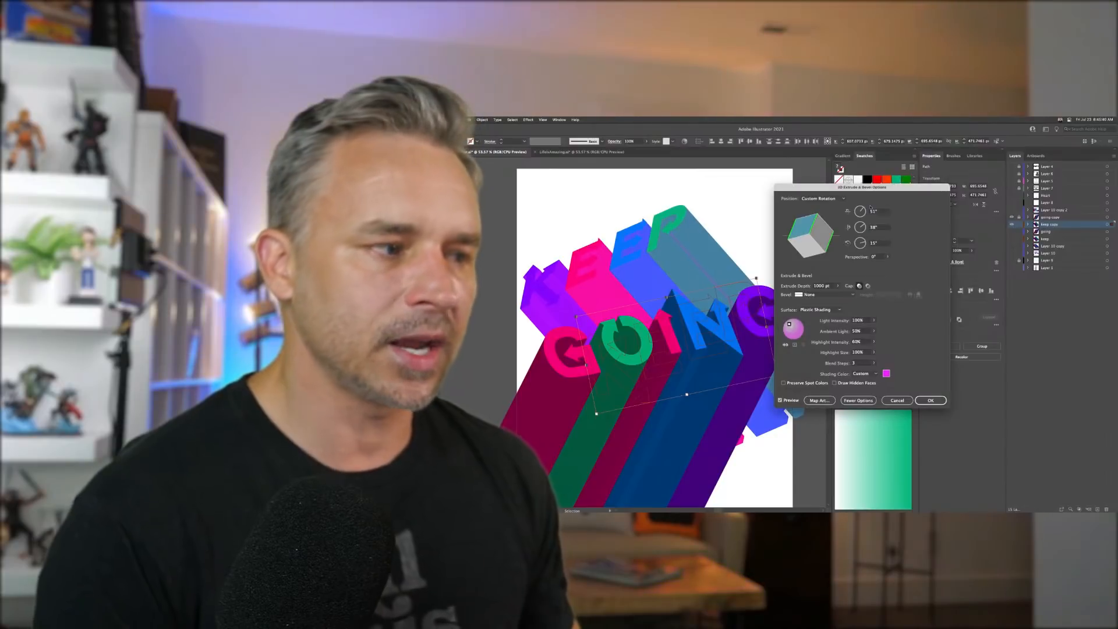
- Return the shading color to Black and accept the 3D Extrude & Bevel settings
{"action": "left_click", "coordinate": [866, 376]}
{"action": "left_click", "coordinate": [866, 383]}
{"action": "left_click", "coordinate": [861, 374]}
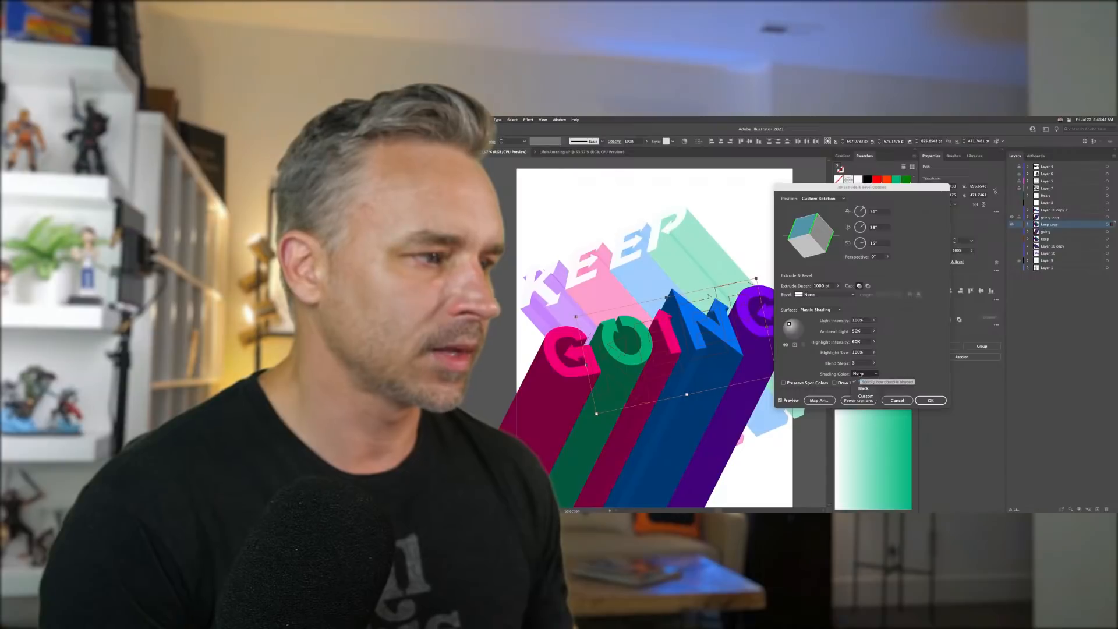
{"action": "left_click", "coordinate": [861, 374]}
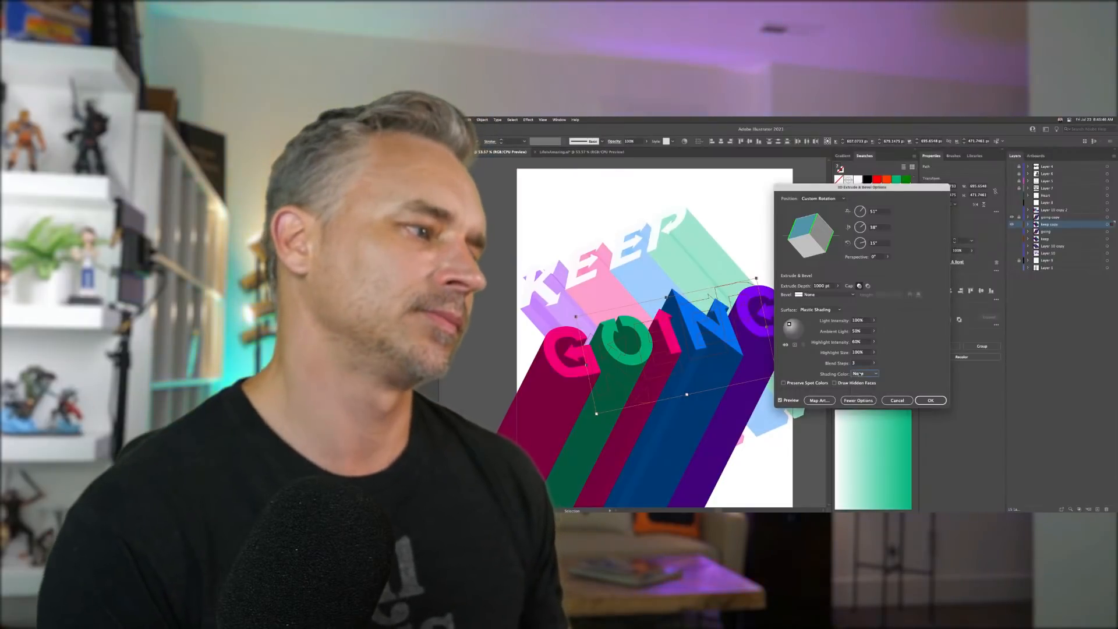
{"action": "left_click", "coordinate": [861, 374]}
{"action": "left_click", "coordinate": [863, 388]}
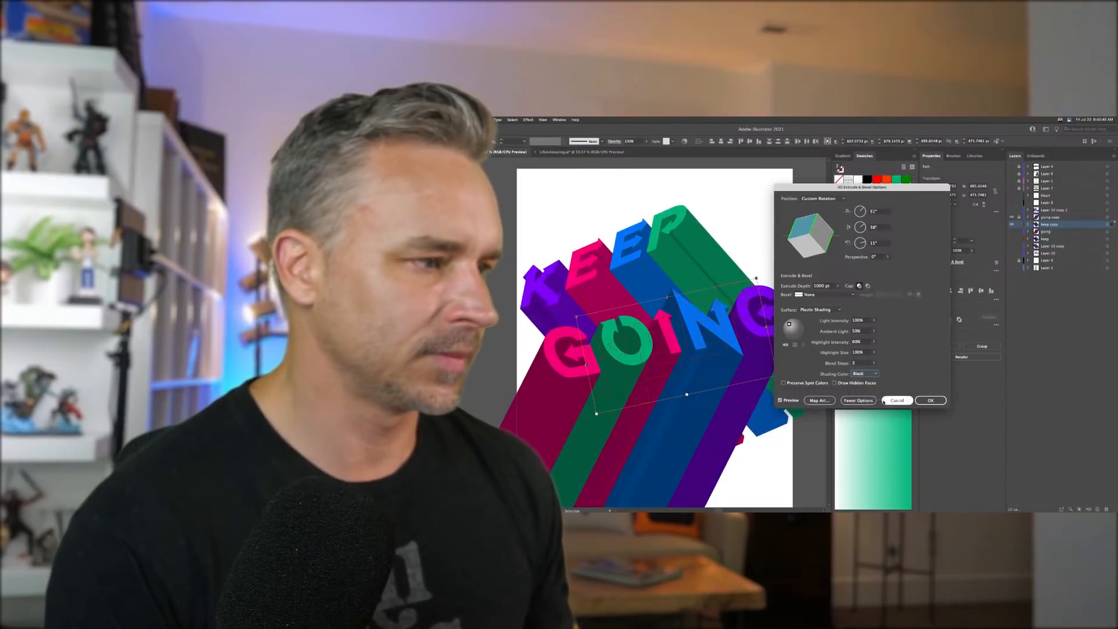
{"action": "left_click", "coordinate": [930, 401]}
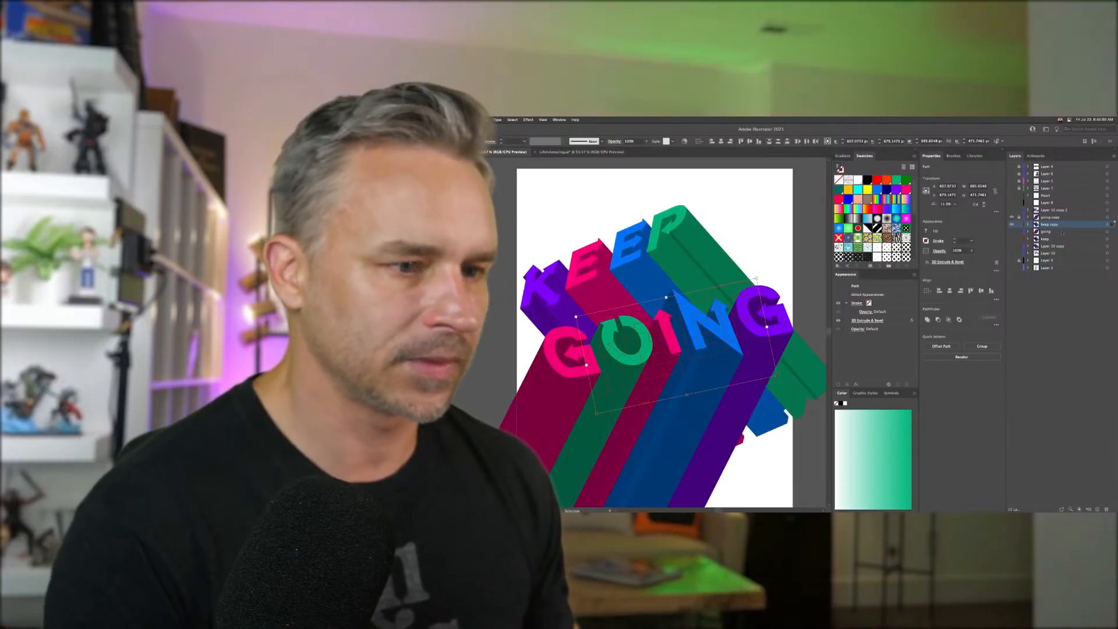
- Select the lower GOING extrusion letters, open their 3D Extrude & Bevel effect, and set Blend Steps to 2
{"action": "left_click", "coordinate": [1019, 225]}
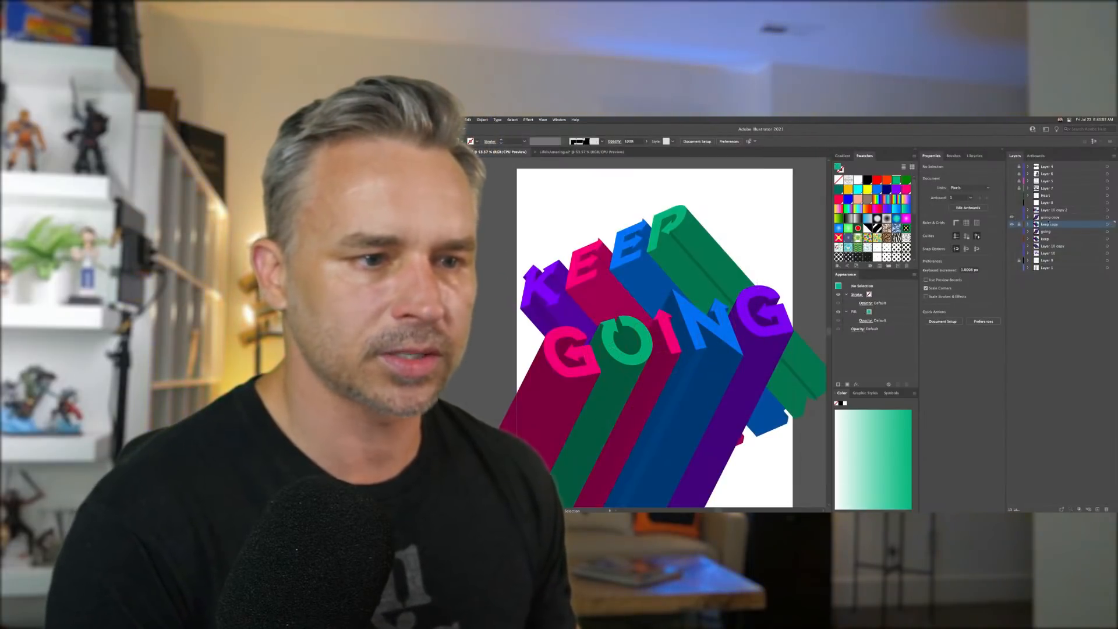
{"action": "left_click", "coordinate": [1050, 218]}
{"action": "left_click_drag", "start_coordinate": [532, 366], "coordinate": [791, 481]}
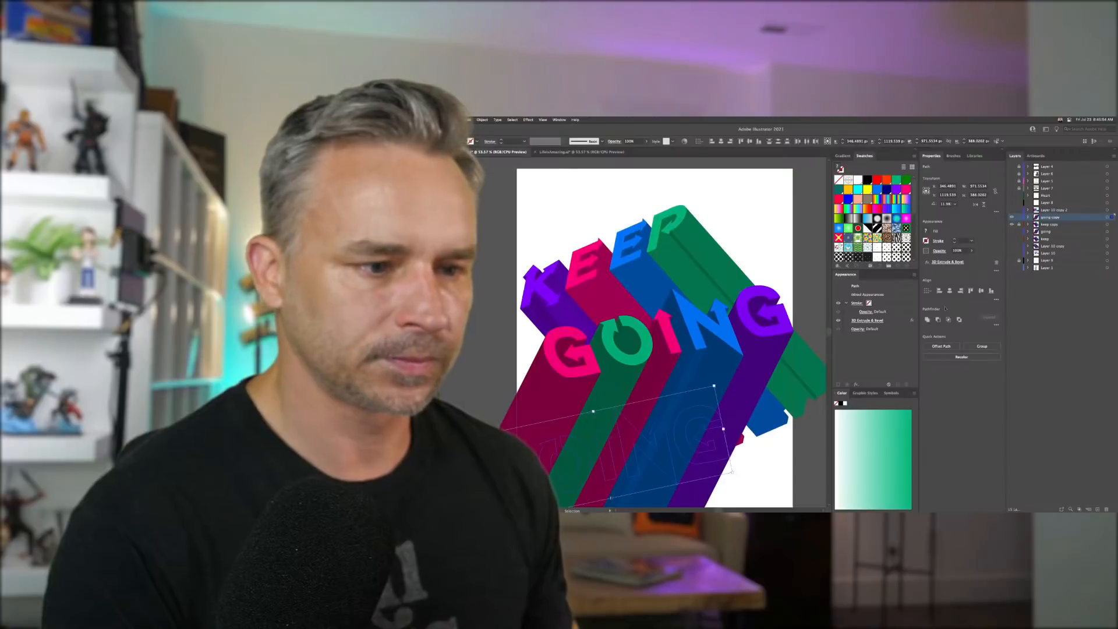
{"action": "left_click", "coordinate": [933, 262]}
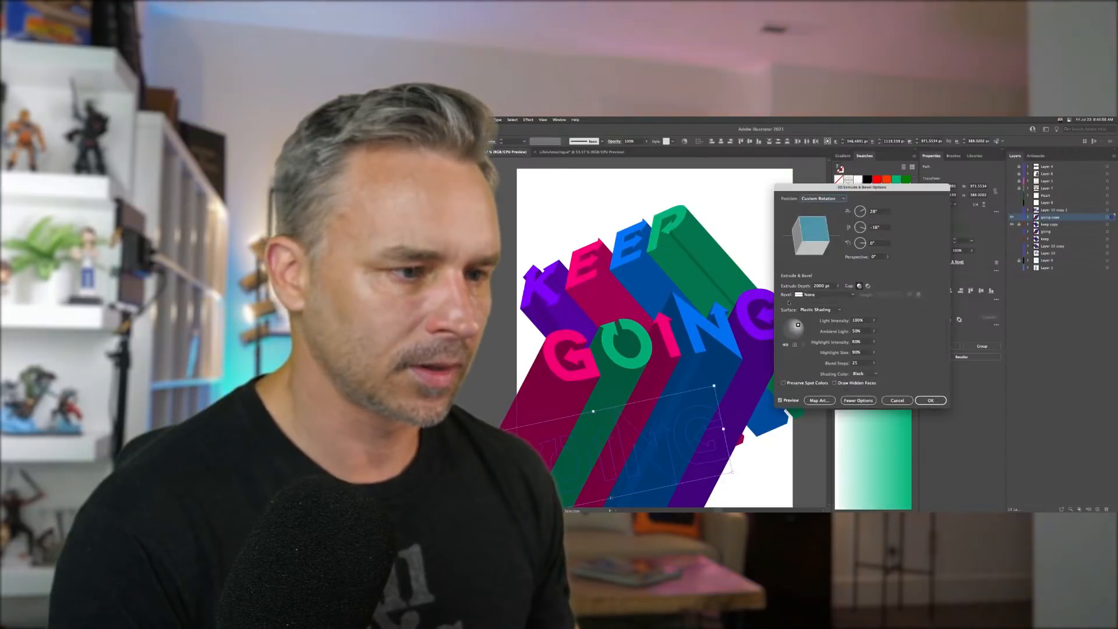
{"action": "double_click", "coordinate": [856, 363]}
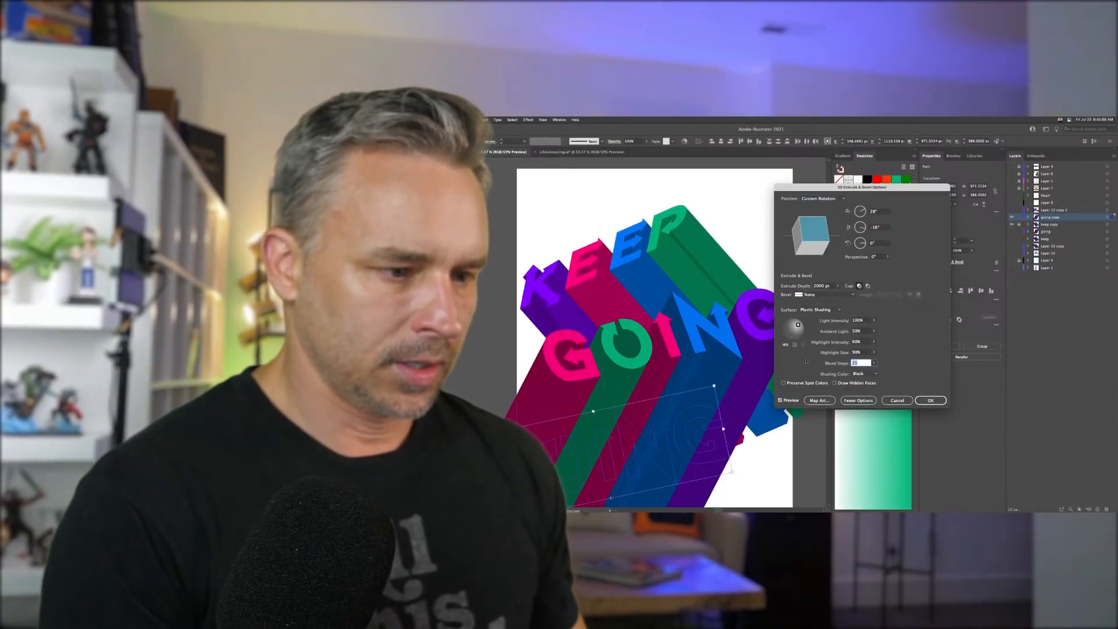
{"action": "type", "text": "3"}
{"action": "key", "text": "Tab"}
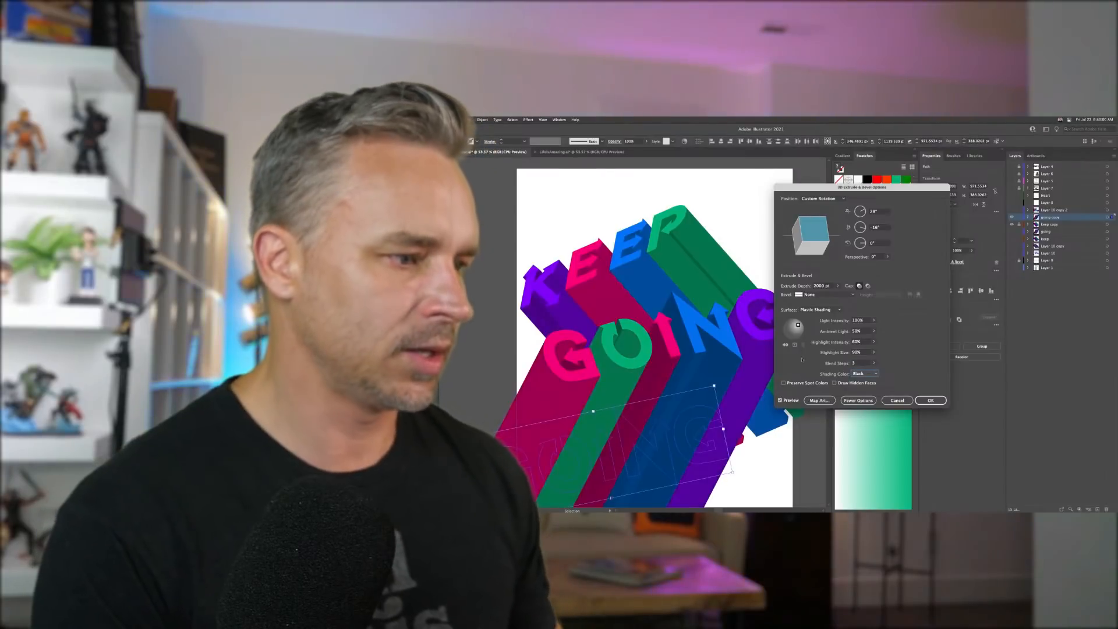
{"action": "double_click", "coordinate": [857, 362]}
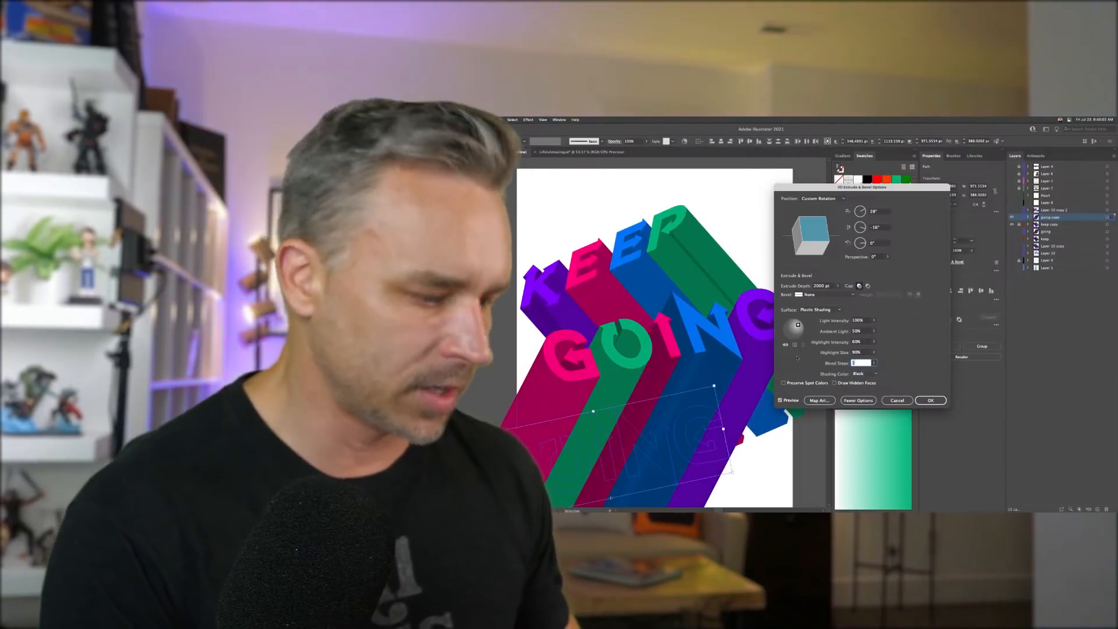
{"action": "type", "text": "2"}
{"action": "key", "text": "Tab"}
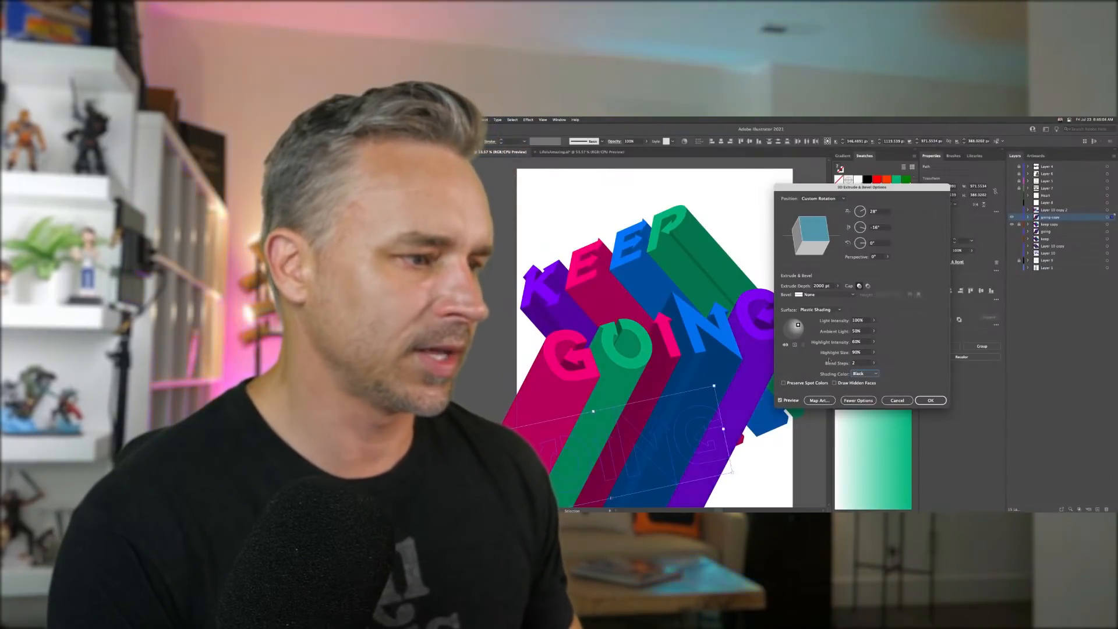
{"action": "double_click", "coordinate": [854, 363]}
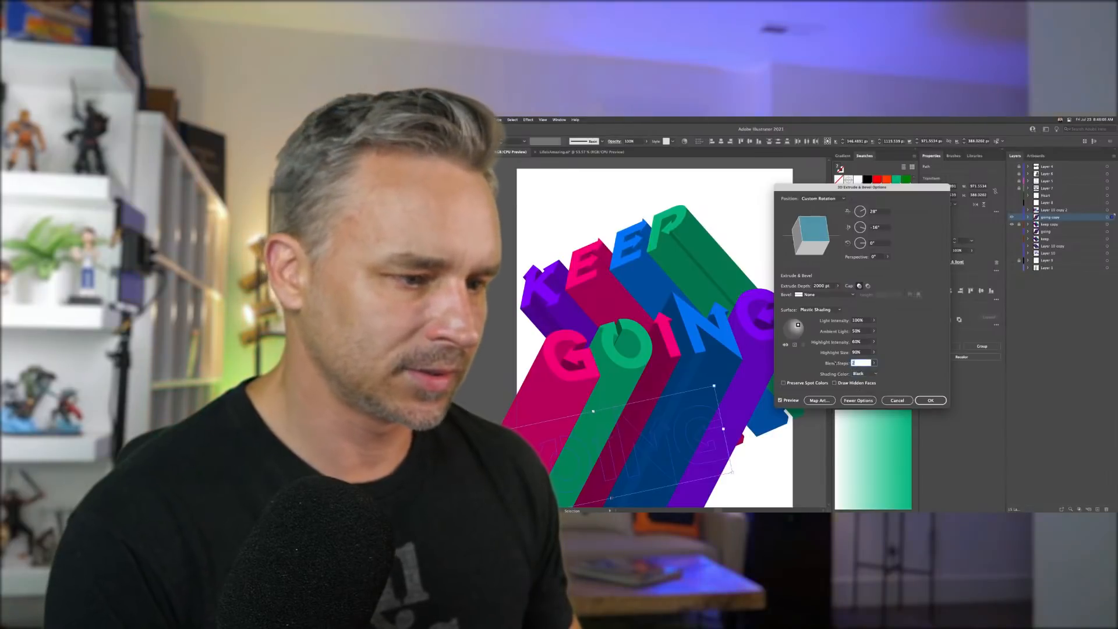
{"action": "type", "text": "1"}
{"action": "key", "text": "Tab"}
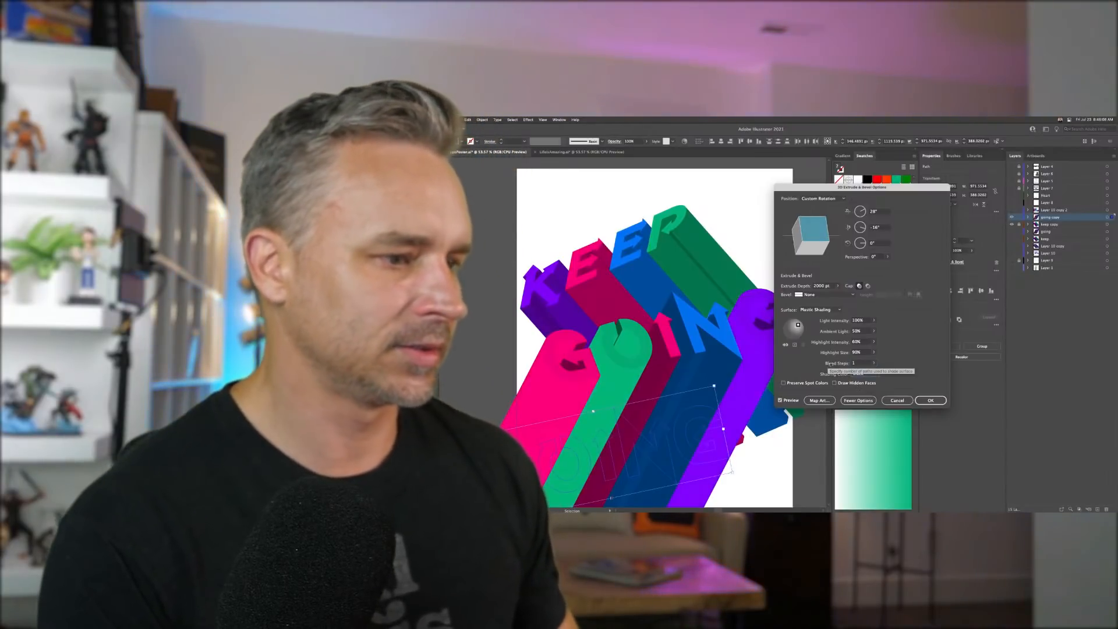
{"action": "double_click", "coordinate": [854, 363]}
{"action": "type", "text": "2"}
{"action": "key", "text": "Tab"}
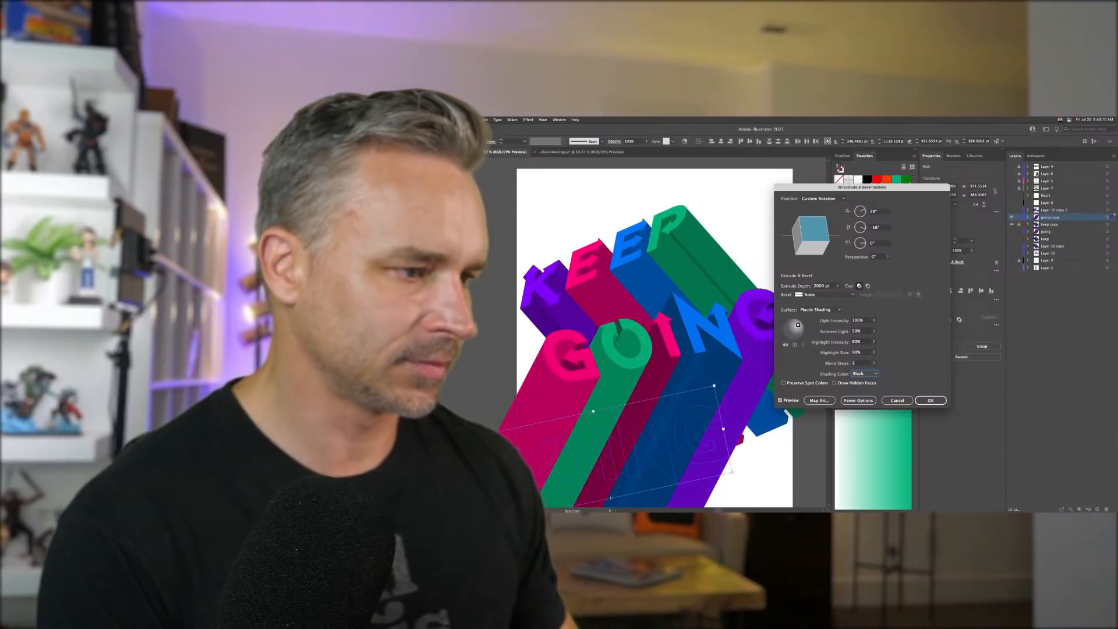
{"action": "left_click", "coordinate": [931, 401]}
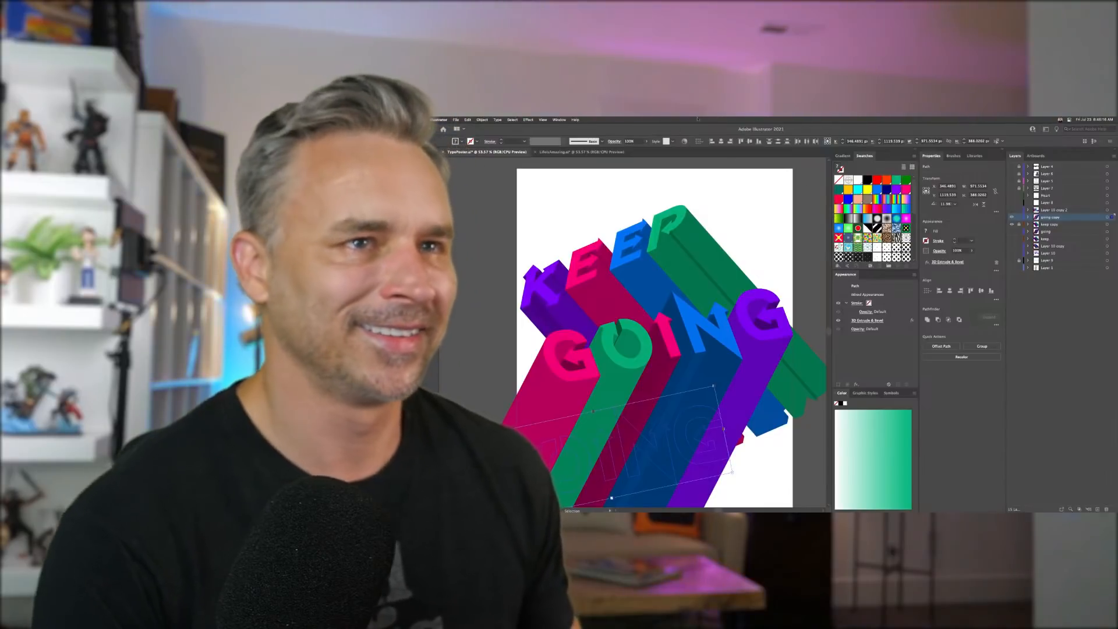
- Select the going layer and add a new layer above it
{"action": "left_click", "coordinate": [730, 204]}
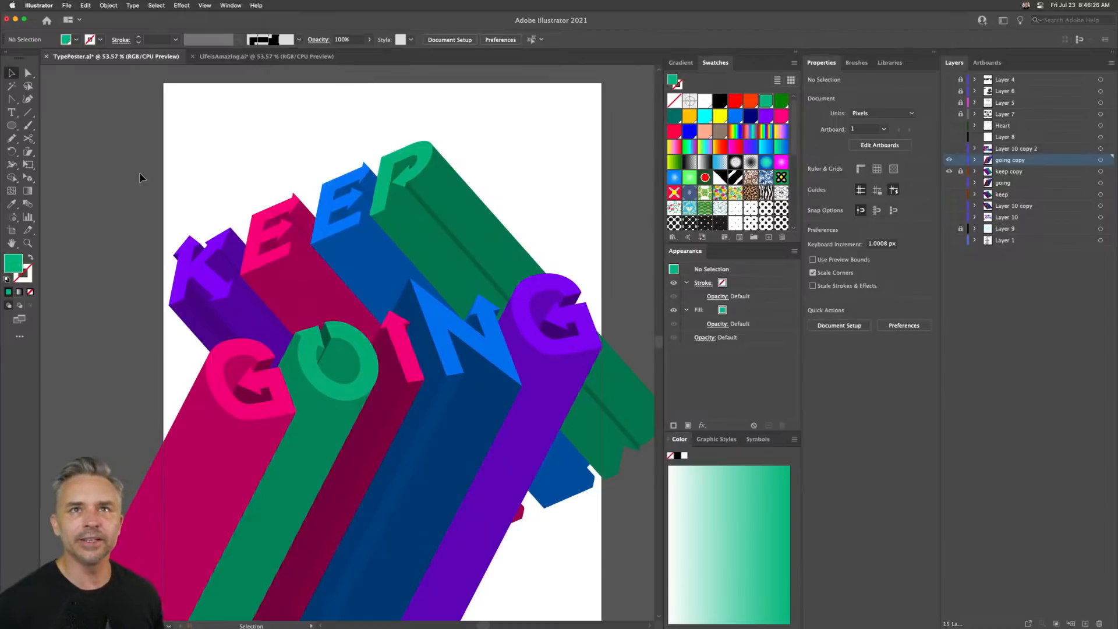
{"action": "scroll", "coordinate": [140, 177], "scroll_direction": "right", "scroll_amount": 3}
{"action": "scroll", "coordinate": [140, 177], "scroll_direction": "down", "scroll_amount": 1}
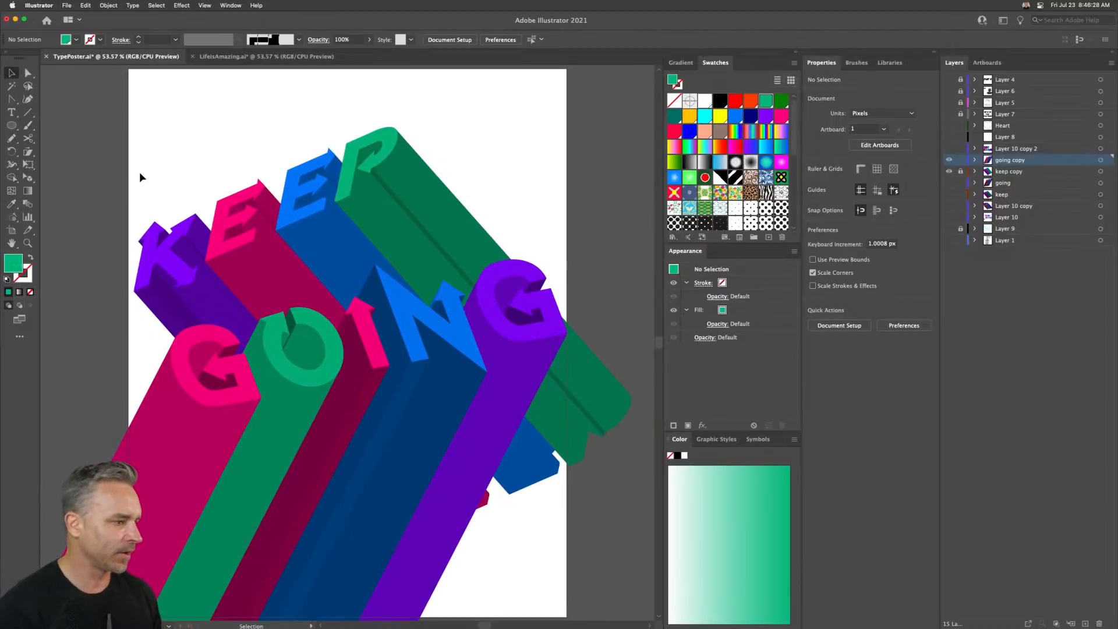
{"action": "left_click", "coordinate": [1028, 182]}
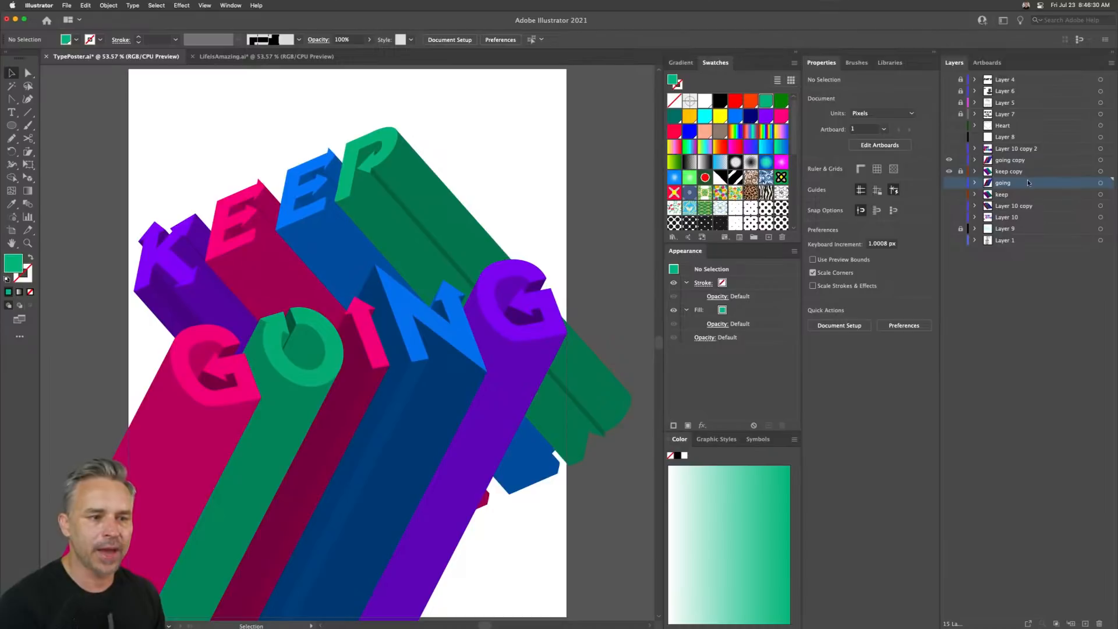
{"action": "left_click", "coordinate": [1087, 624]}
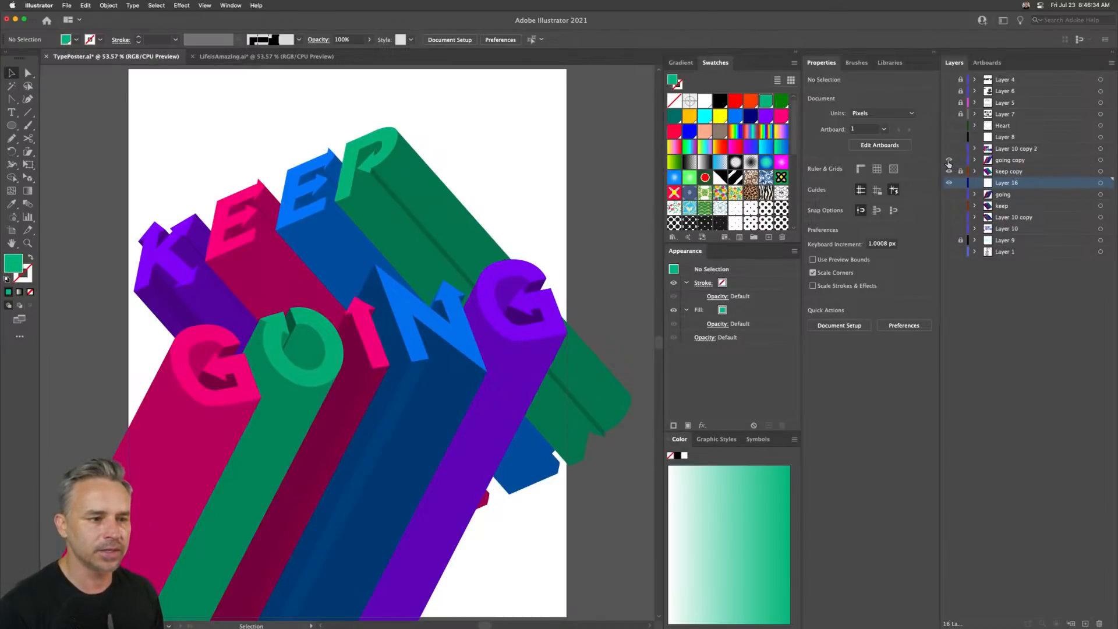
- Make the Heart layer visible and select it
{"action": "key", "text": "super+y"}
{"action": "left_click", "coordinate": [949, 129]}
{"action": "left_click", "coordinate": [1003, 129]}
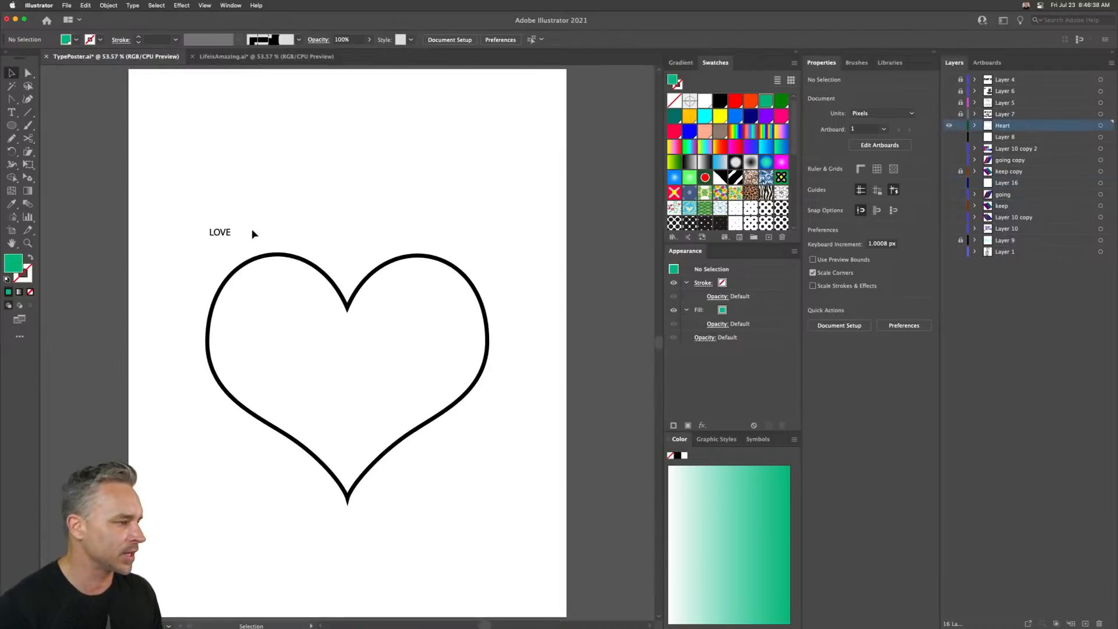
- Enlarge the LOVE text to about 324 px wide and move it above the heart
{"action": "left_click", "coordinate": [220, 234]}
{"action": "left_click_drag", "start_coordinate": [231, 238], "coordinate": [342, 345]}
{"action": "left_click_drag", "start_coordinate": [247, 267], "coordinate": [330, 202]}
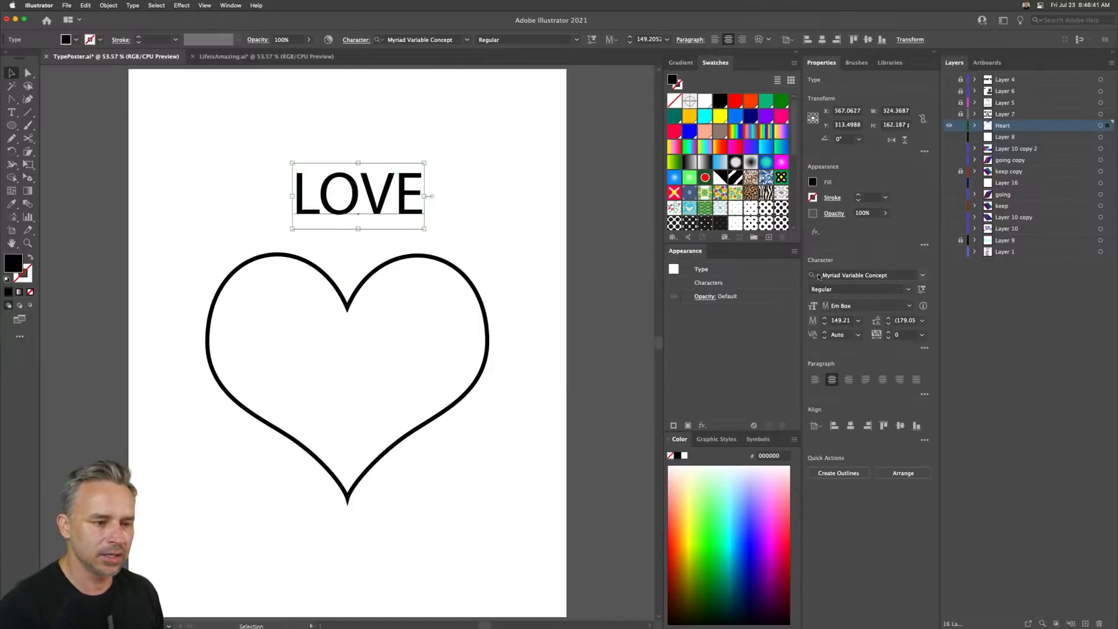
- Browse the font list and set the LOVE text's font to Blenny Black
{"action": "left_click", "coordinate": [922, 275]}
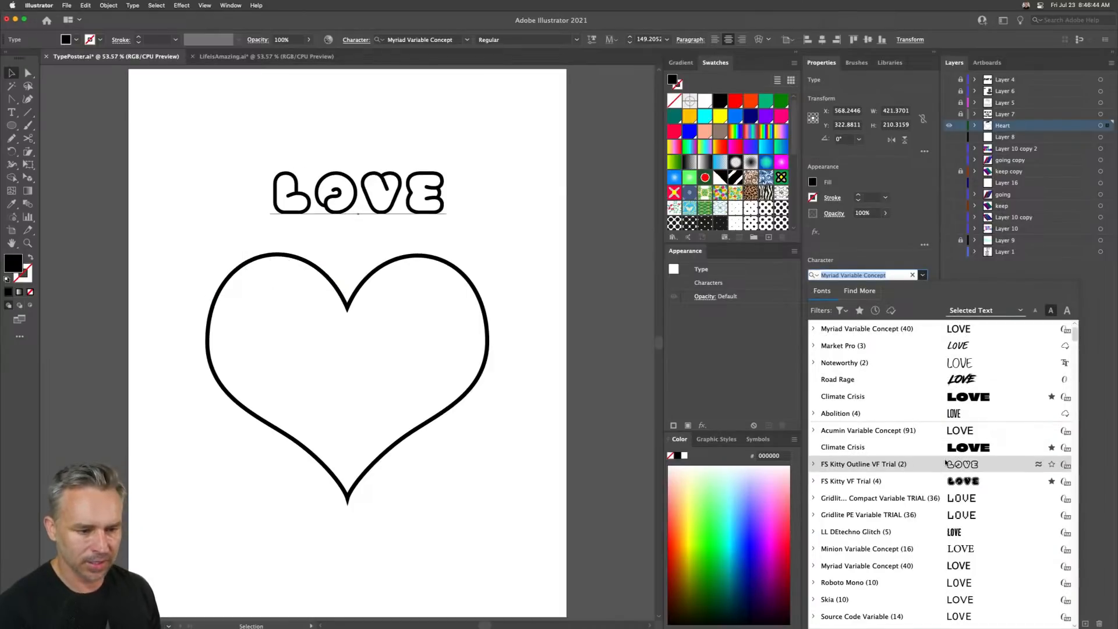
{"action": "scroll", "coordinate": [950, 513], "scroll_direction": "down", "scroll_amount": 10}
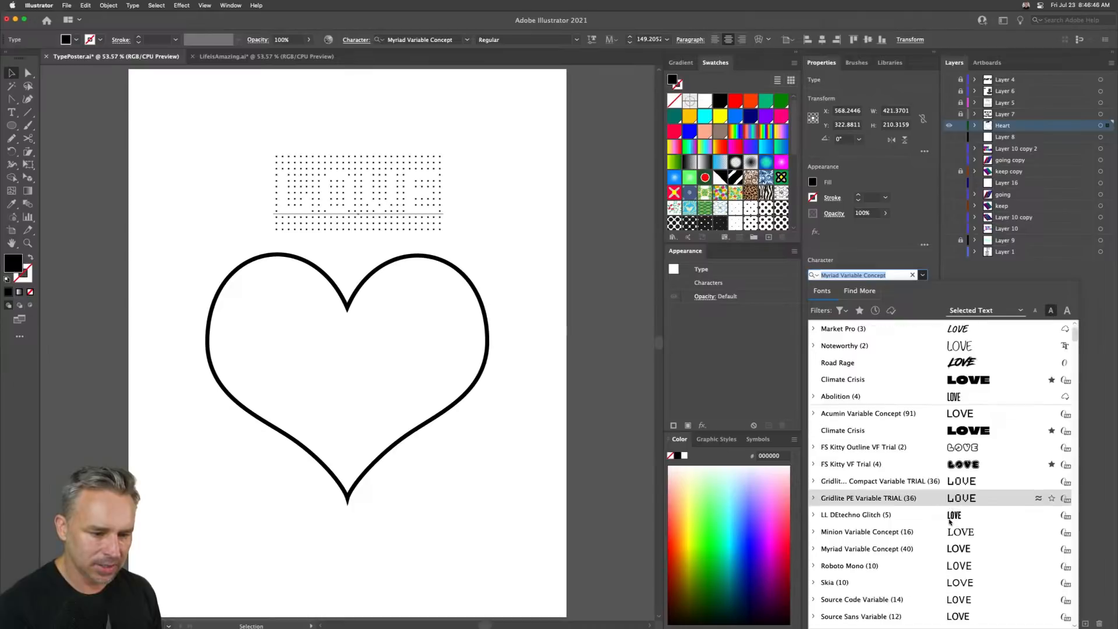
{"action": "scroll", "coordinate": [949, 521], "scroll_direction": "down", "scroll_amount": 15}
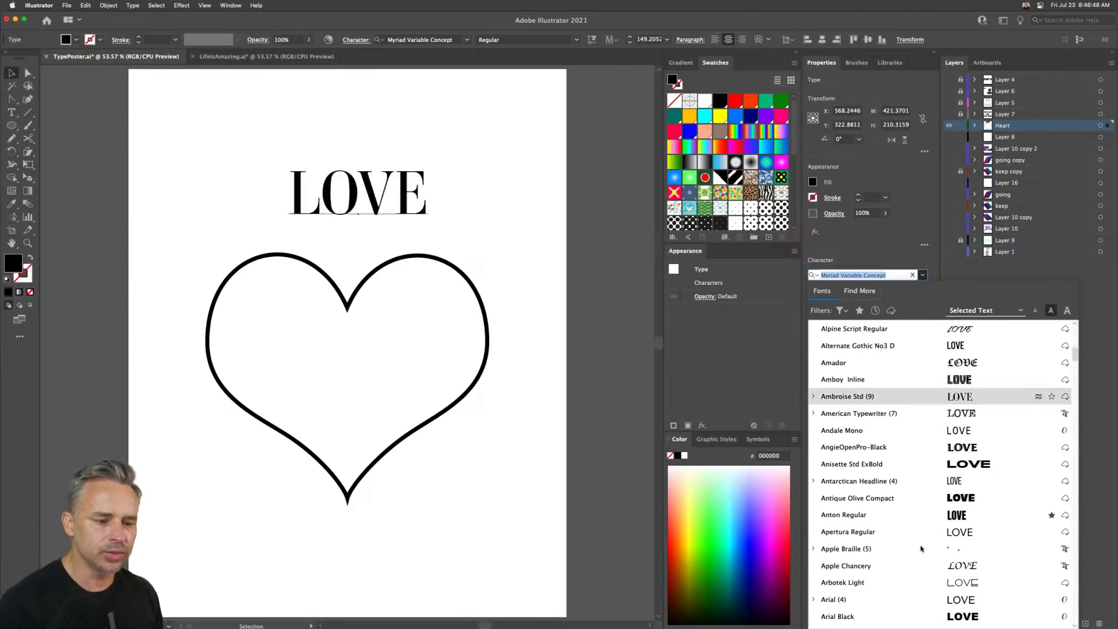
{"action": "scroll", "coordinate": [925, 553], "scroll_direction": "down", "scroll_amount": 20}
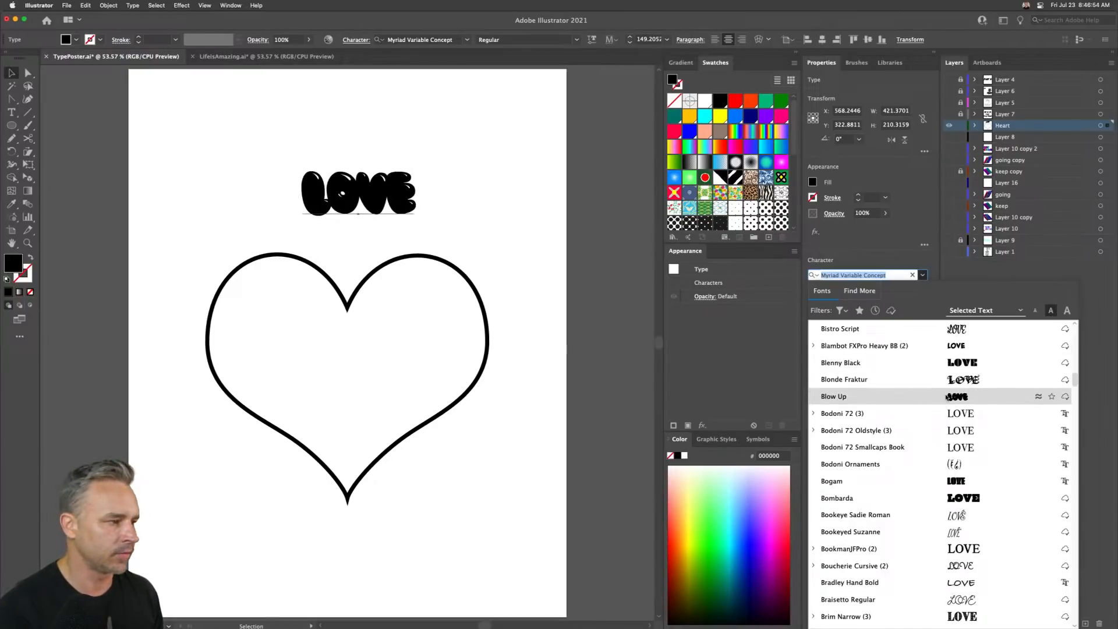
{"action": "left_click", "coordinate": [955, 362]}
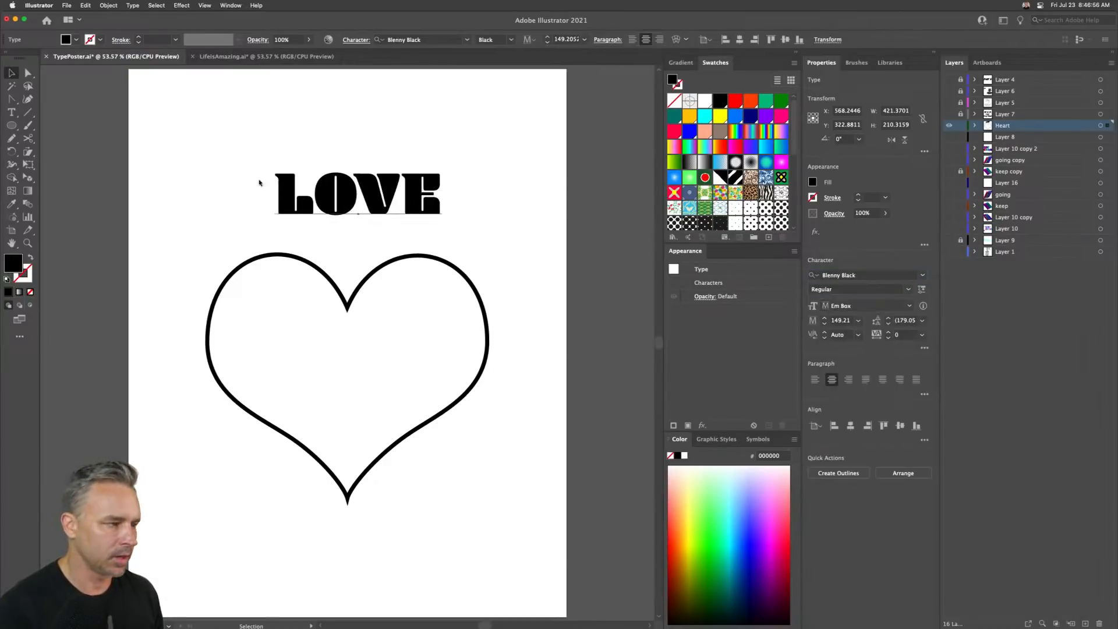
- Move the LOVE text up and to the left, and duplicate it below, offset to the right
{"action": "left_click_drag", "start_coordinate": [260, 170], "coordinate": [161, 138]}
{"action": "left_click_drag", "start_coordinate": [223, 161], "coordinate": [260, 211]}
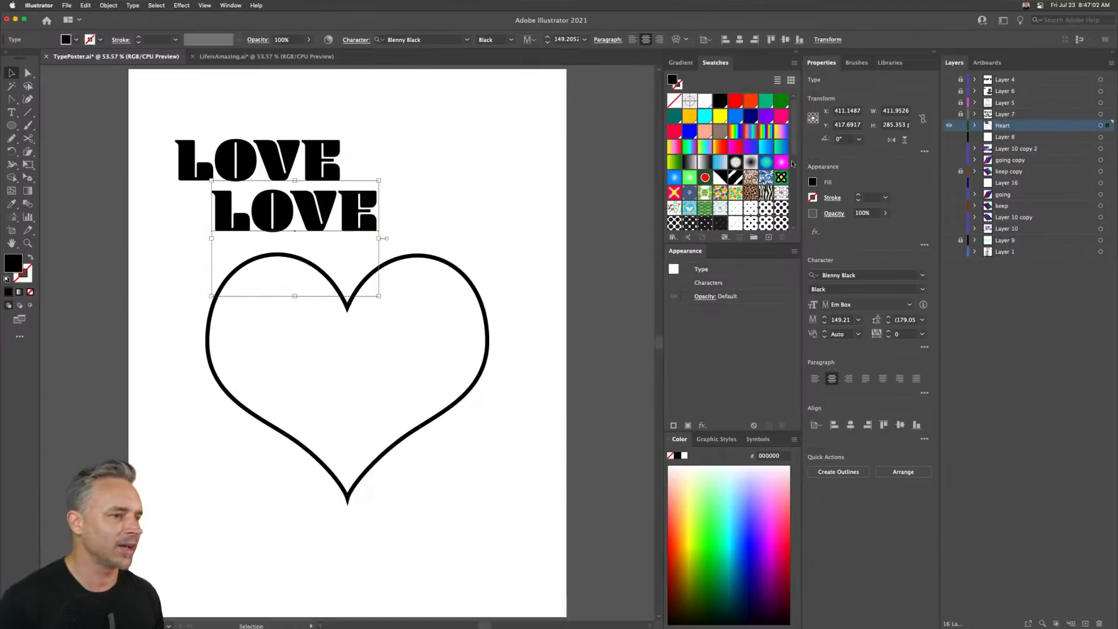
- Temporarily show Layer 1 to review its list of quote texts, keeping the Heart layer visible
{"action": "left_click", "coordinate": [949, 125]}
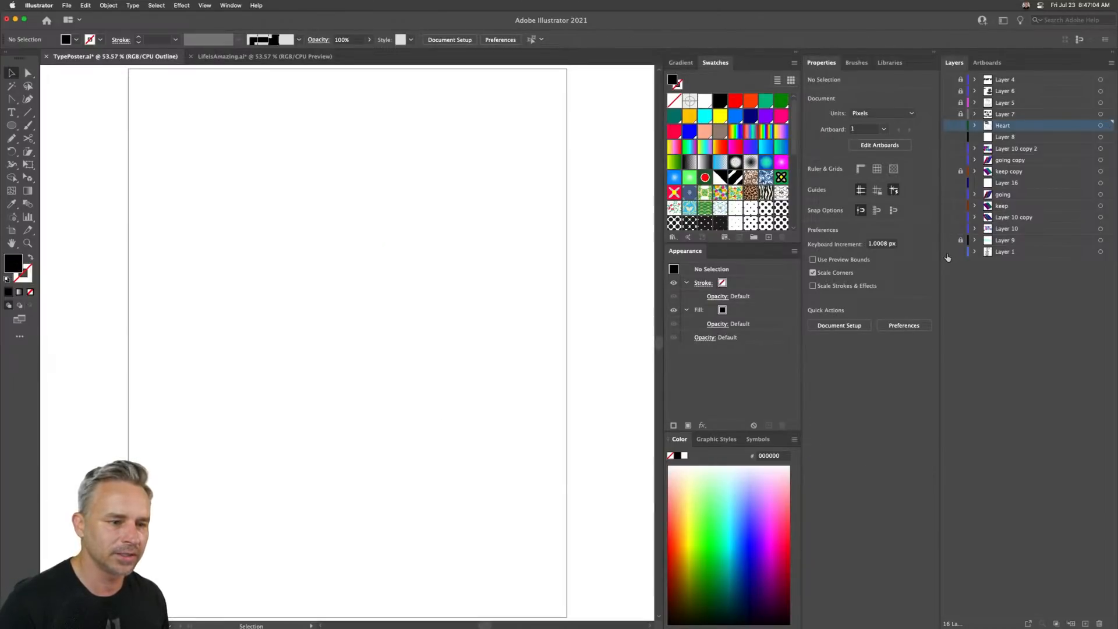
{"action": "left_click", "coordinate": [948, 254]}
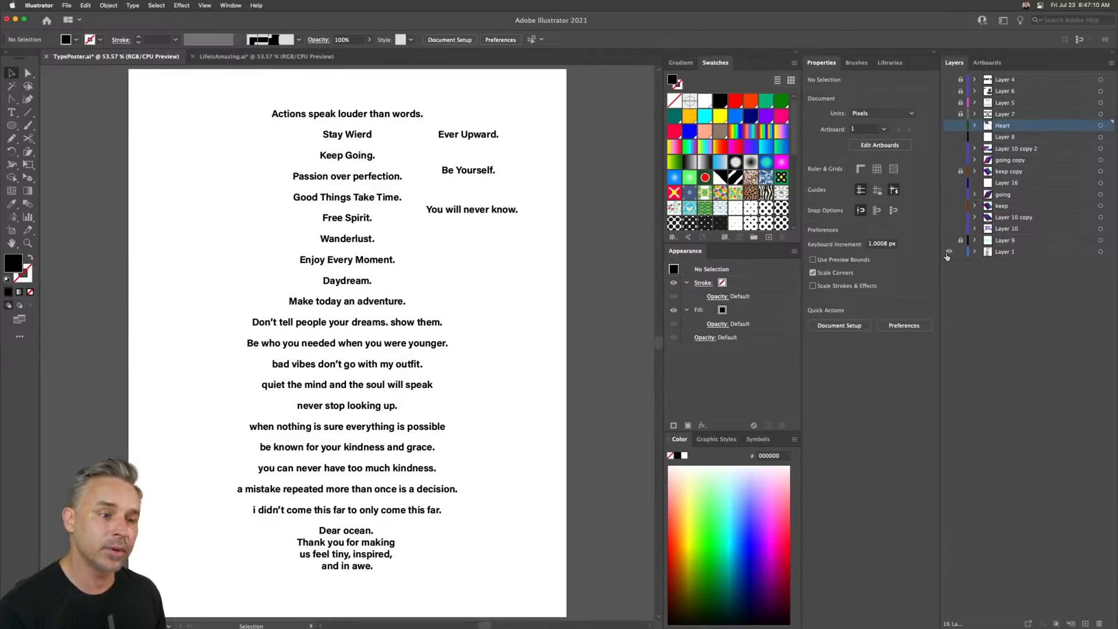
{"action": "left_click", "coordinate": [948, 254]}
{"action": "left_click", "coordinate": [948, 126]}
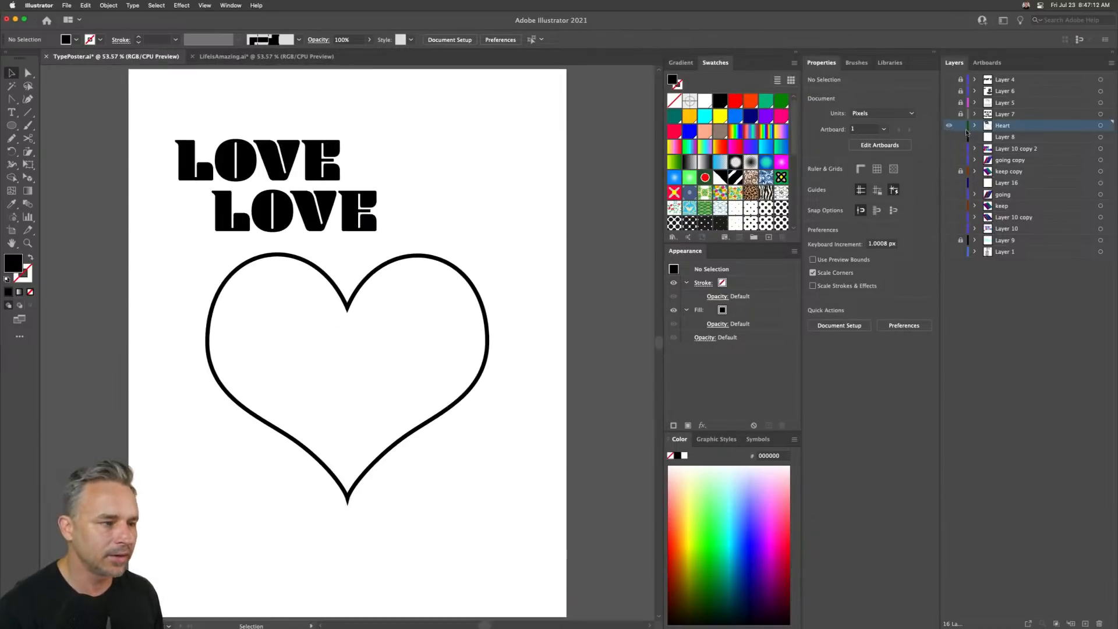
- Replace the duplicated LOVE text with the word FREE
{"action": "left_click", "coordinate": [306, 208]}
{"action": "left_click", "coordinate": [308, 210]}
{"action": "double_click", "coordinate": [314, 212]}
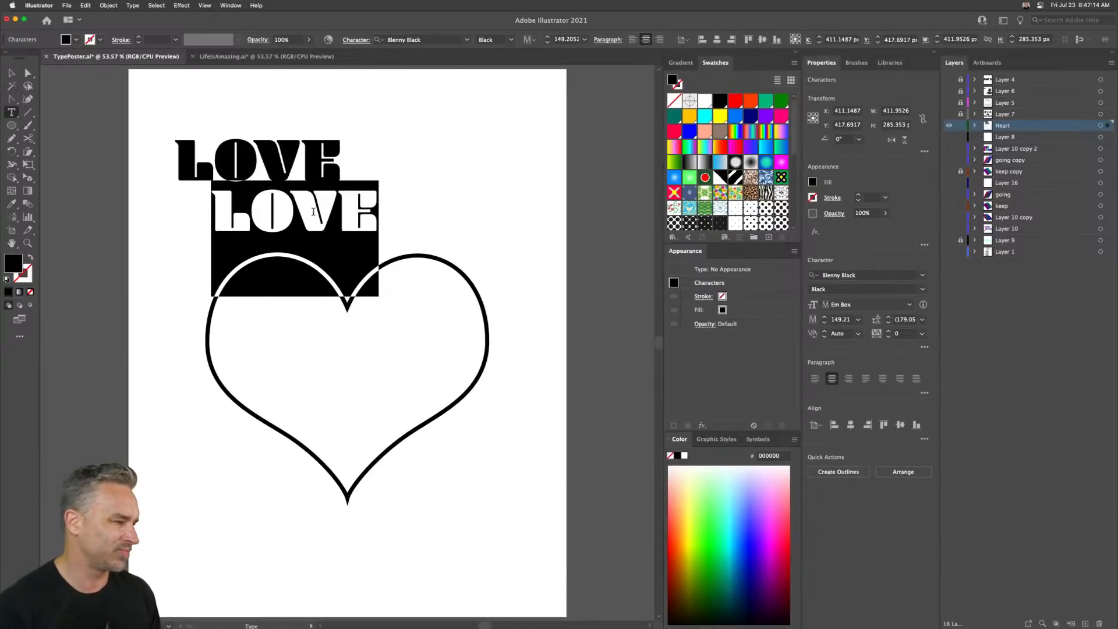
{"action": "type", "text": "Free"}
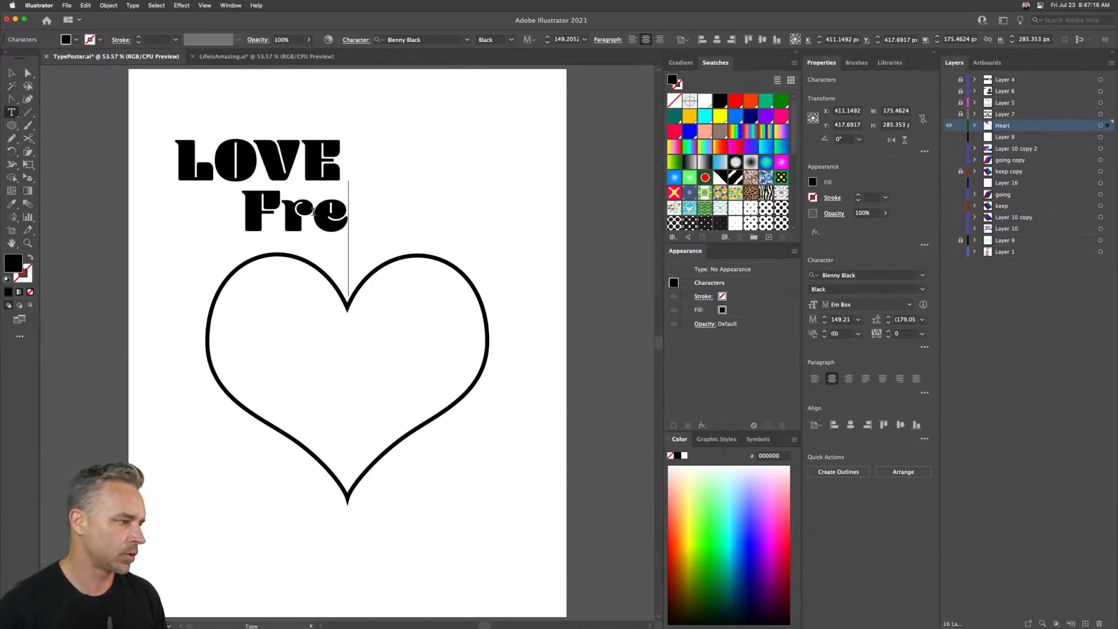
{"action": "key", "text": "BackSpace"}
{"action": "key", "text": "BackSpace"}
{"action": "key", "text": "BackSpace"}
{"action": "type", "text": "RE"}
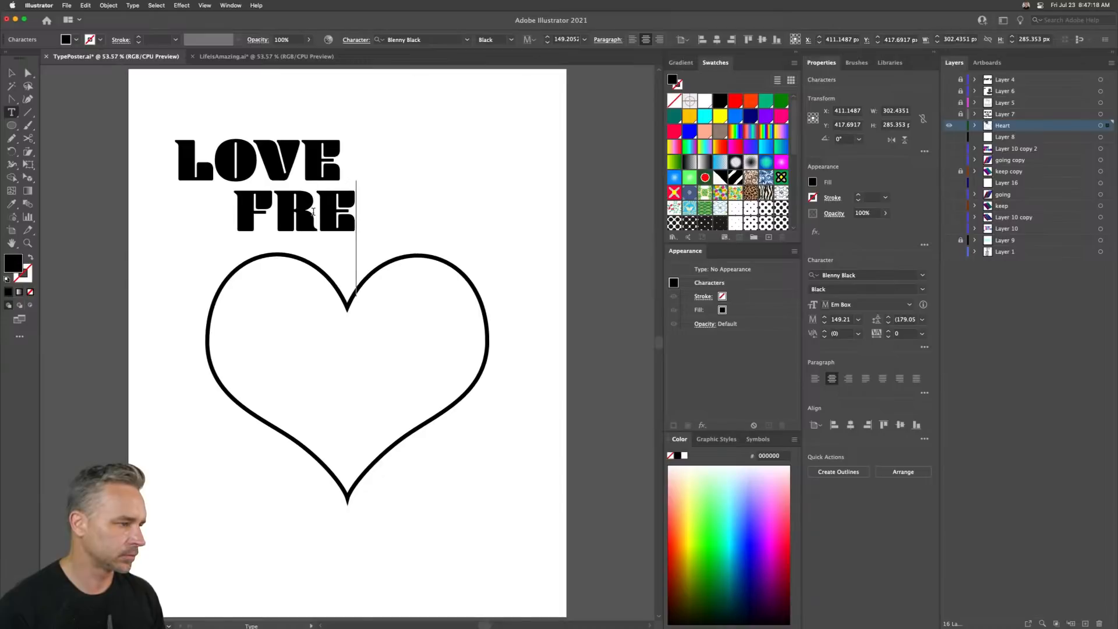
{"action": "type", "text": "E"}
{"action": "left_click", "coordinate": [11, 73]}
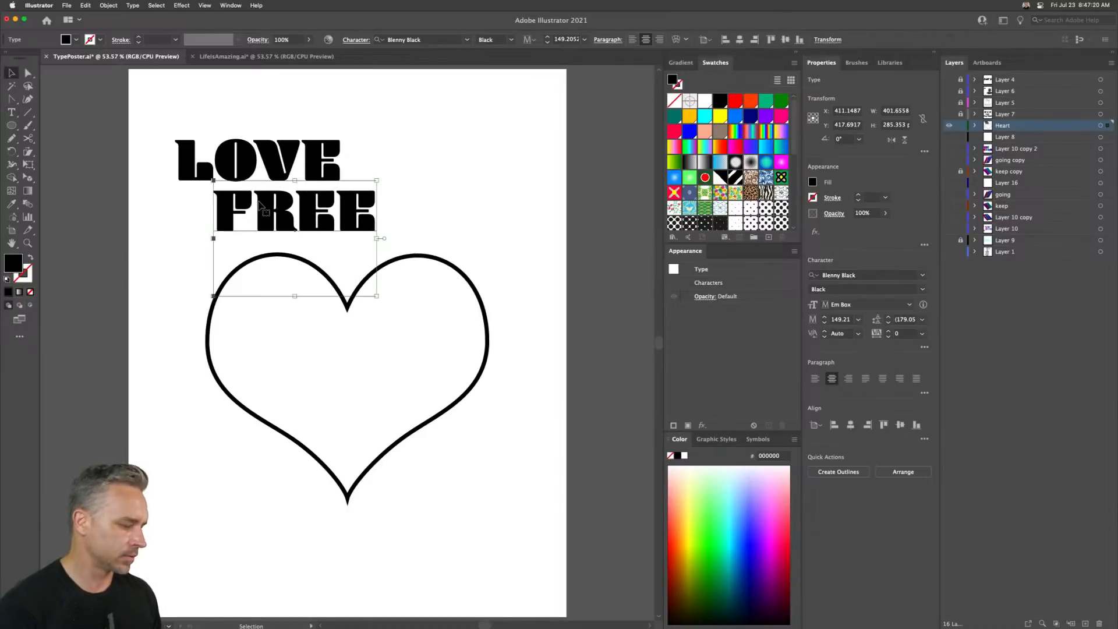
- Duplicate FREE below itself and change the copy's text to SPIRIT
{"action": "left_click_drag", "start_coordinate": [259, 217], "coordinate": [303, 265]}
{"action": "double_click", "coordinate": [303, 265]}
{"action": "key", "text": "super+a"}
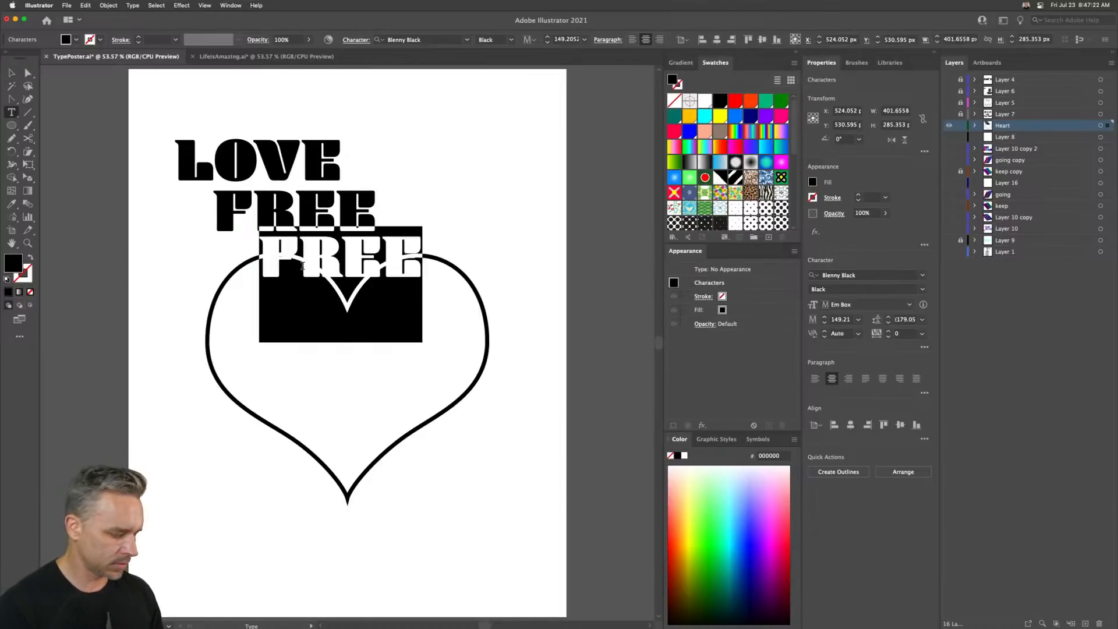
{"action": "type", "text": "SPIRIT"}
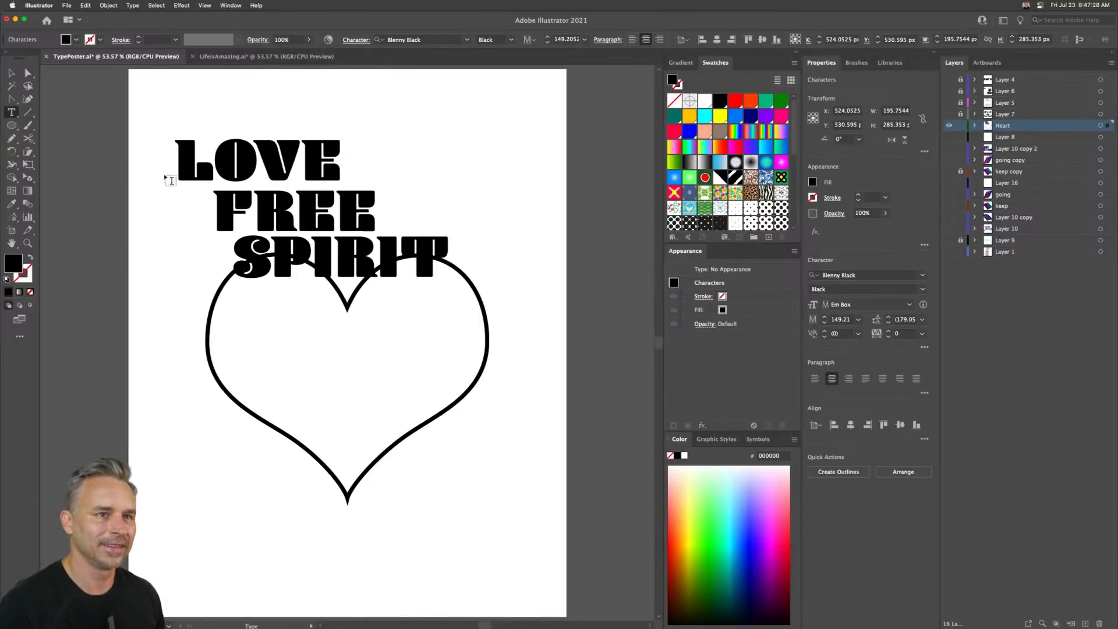
{"action": "left_click", "coordinate": [11, 73]}
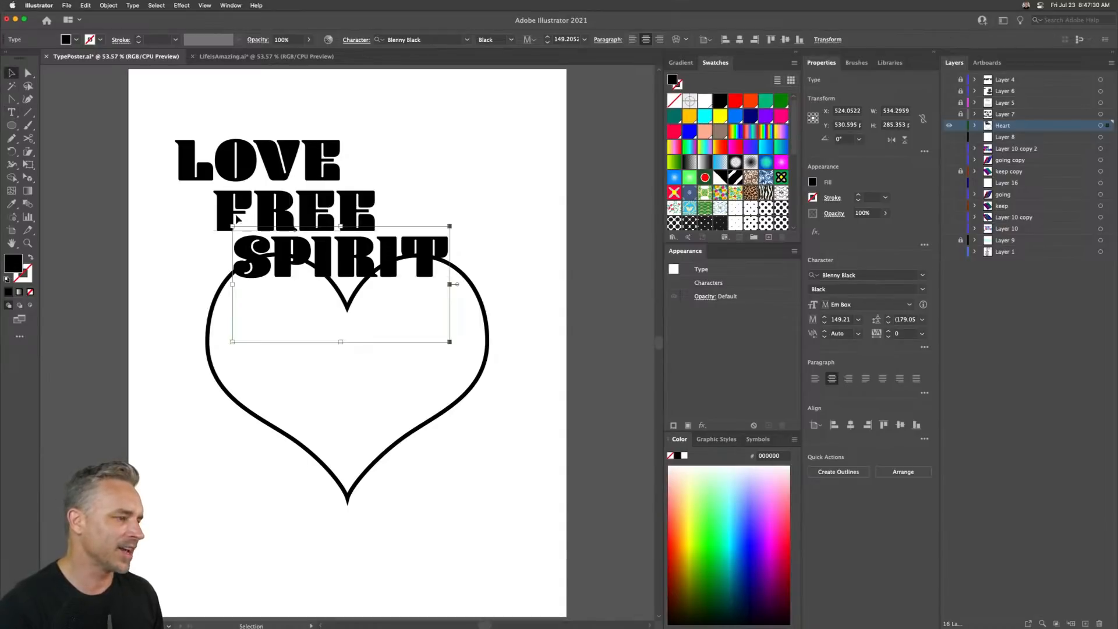
- Move the original LOVE text off the artboard to the side
{"action": "left_click", "coordinate": [236, 212]}
{"action": "left_click_drag", "start_coordinate": [215, 153], "coordinate": [585, 123]}
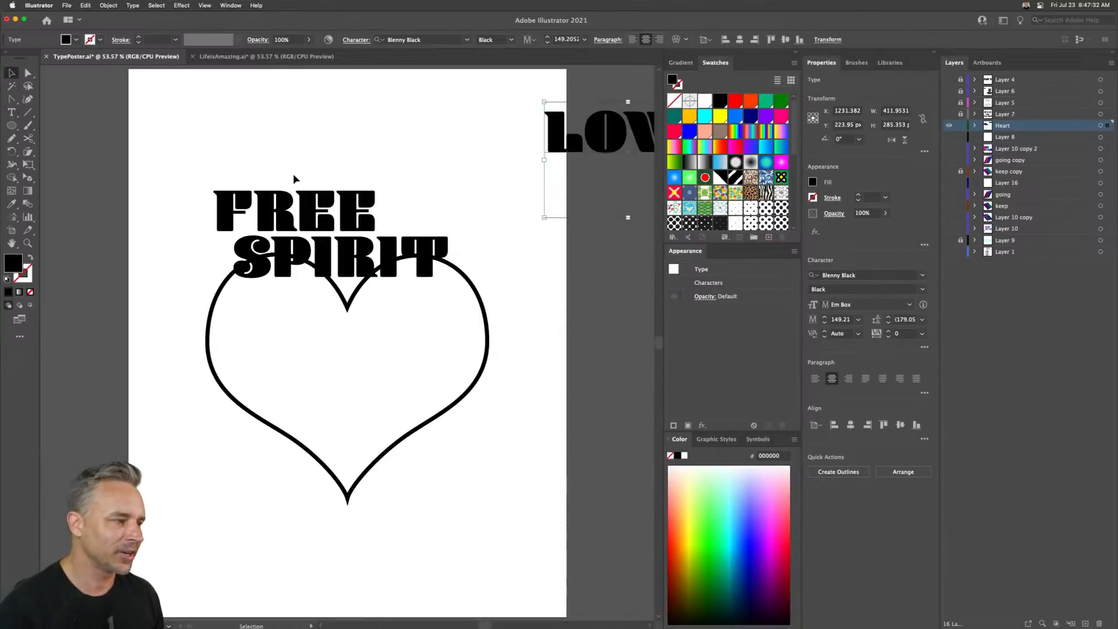
- Move FREE and SPIRIT inside the heart, stacking SPIRIT below FREE
{"action": "left_click_drag", "start_coordinate": [350, 286], "coordinate": [348, 287]}
{"action": "left_click", "coordinate": [357, 170]}
{"action": "left_click_drag", "start_coordinate": [343, 183], "coordinate": [353, 304]}
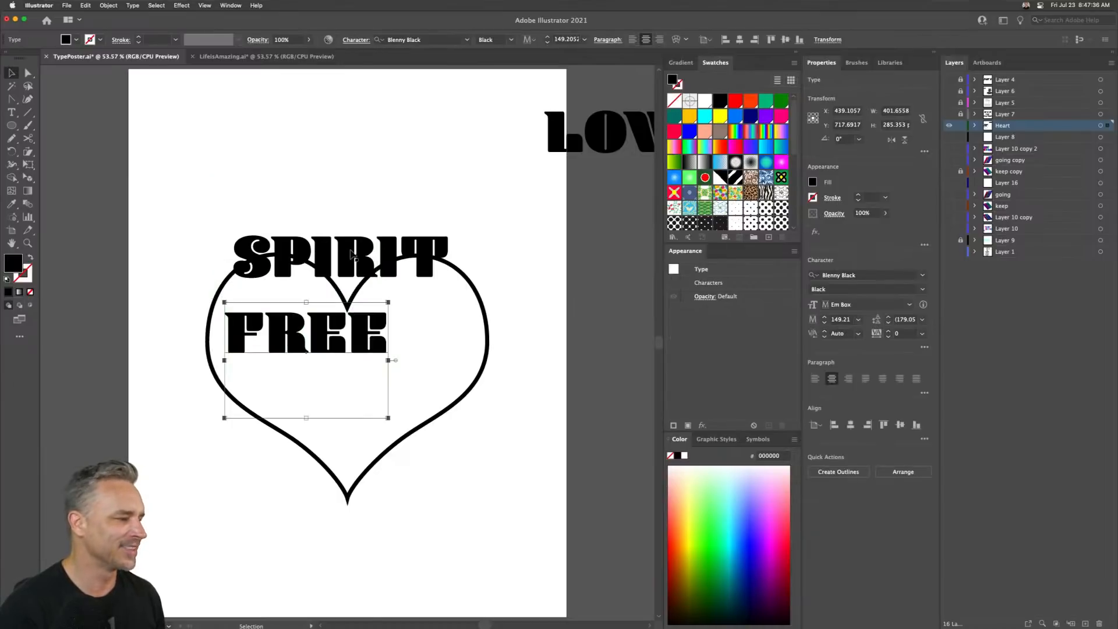
{"action": "left_click", "coordinate": [348, 254]}
{"action": "left_click_drag", "start_coordinate": [348, 254], "coordinate": [356, 375]}
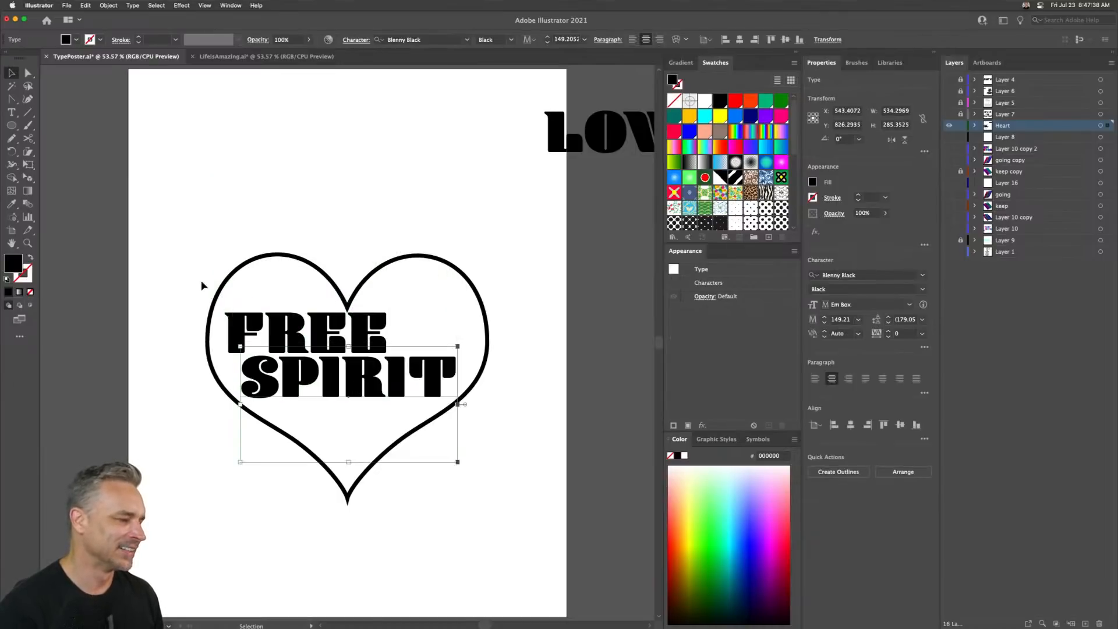
- Select FREE and SPIRIT together, rotate them about 9° and shear them into a slanted italic look
{"action": "left_click", "coordinate": [254, 330], "text": "shift"}
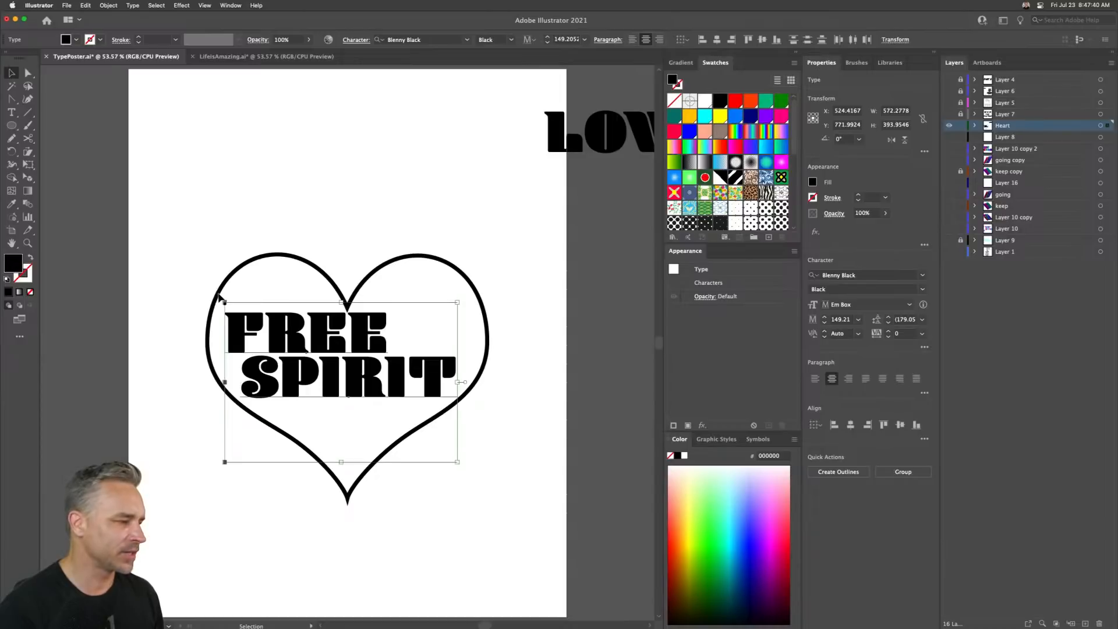
{"action": "left_click_drag", "start_coordinate": [220, 298], "coordinate": [179, 295]}
{"action": "left_click", "coordinate": [30, 153]}
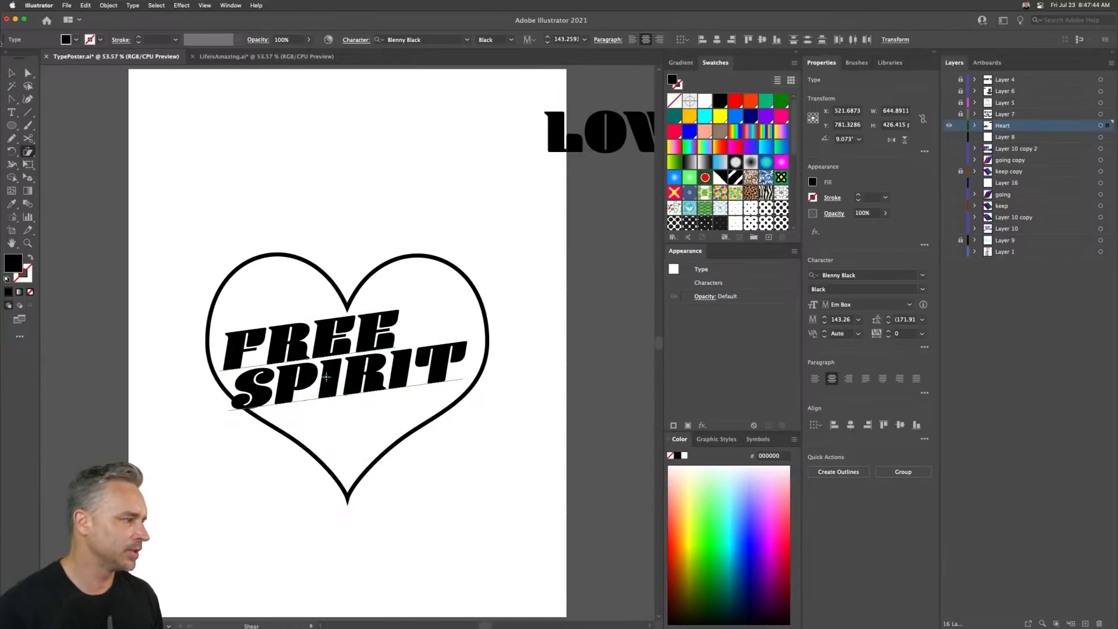
{"action": "left_click", "coordinate": [11, 83]}
{"action": "left_click", "coordinate": [10, 73]}
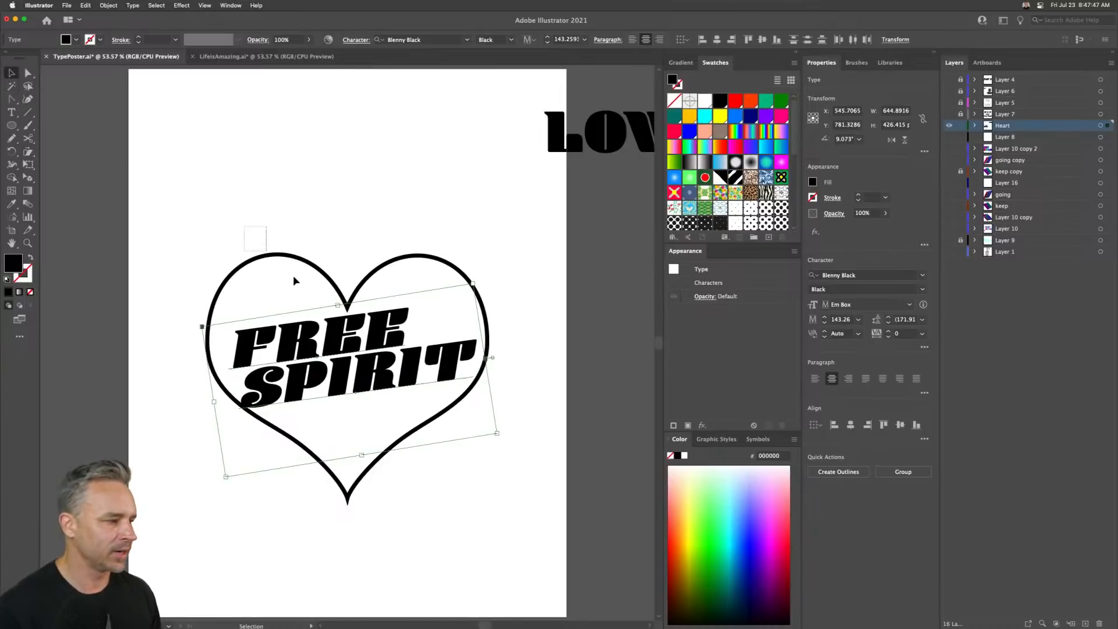
- Select the heart outline and release its compound path
{"action": "left_click", "coordinate": [291, 257]}
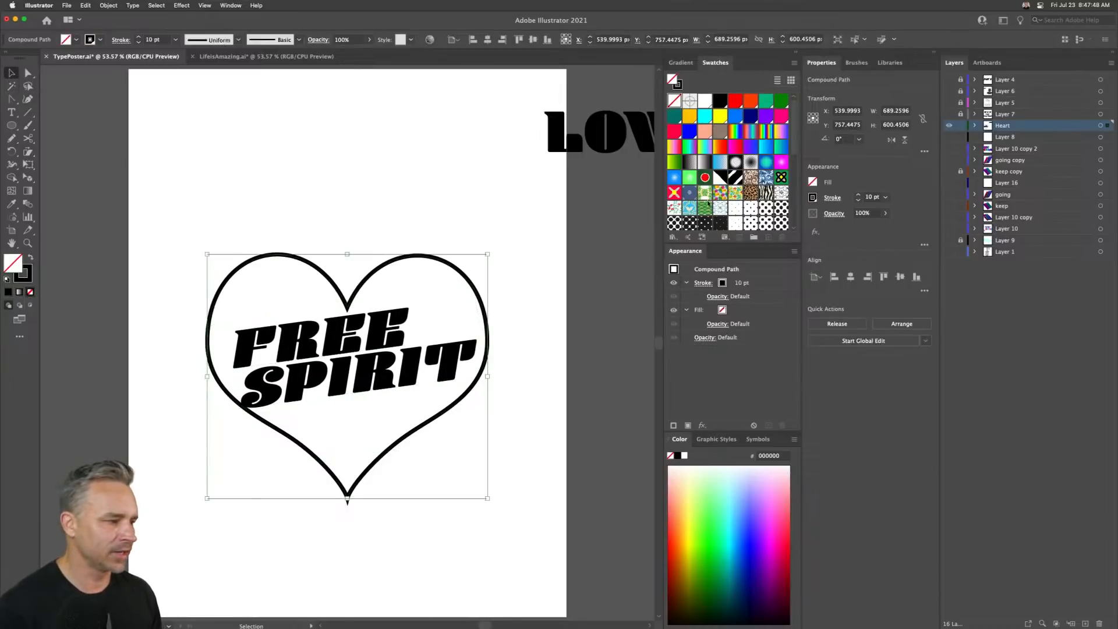
{"action": "left_click", "coordinate": [976, 126]}
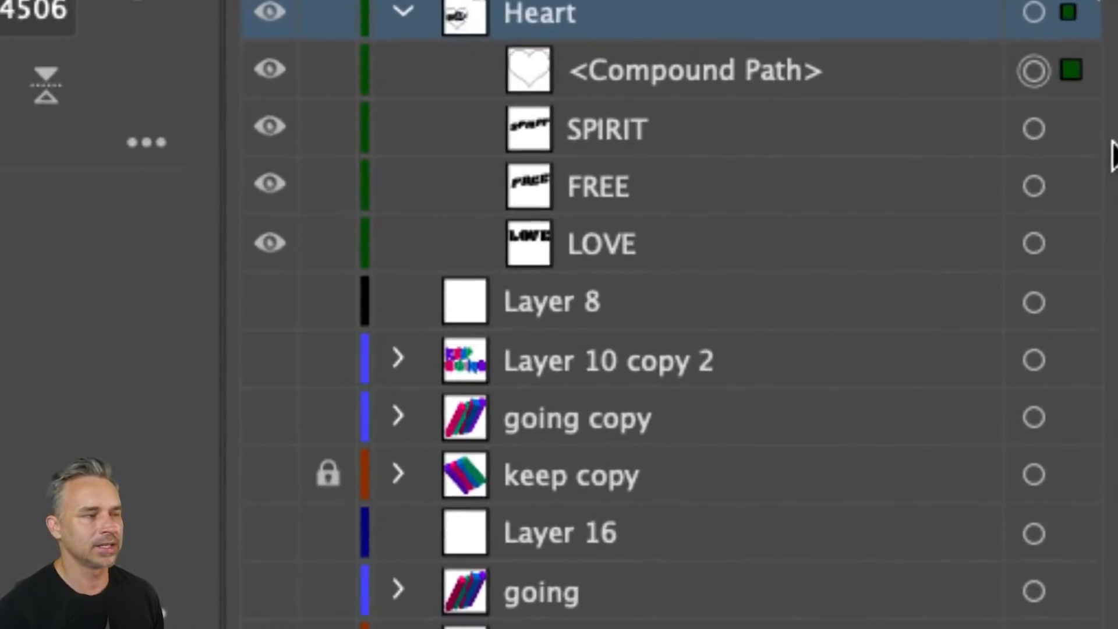
{"action": "left_click", "coordinate": [654, 70]}
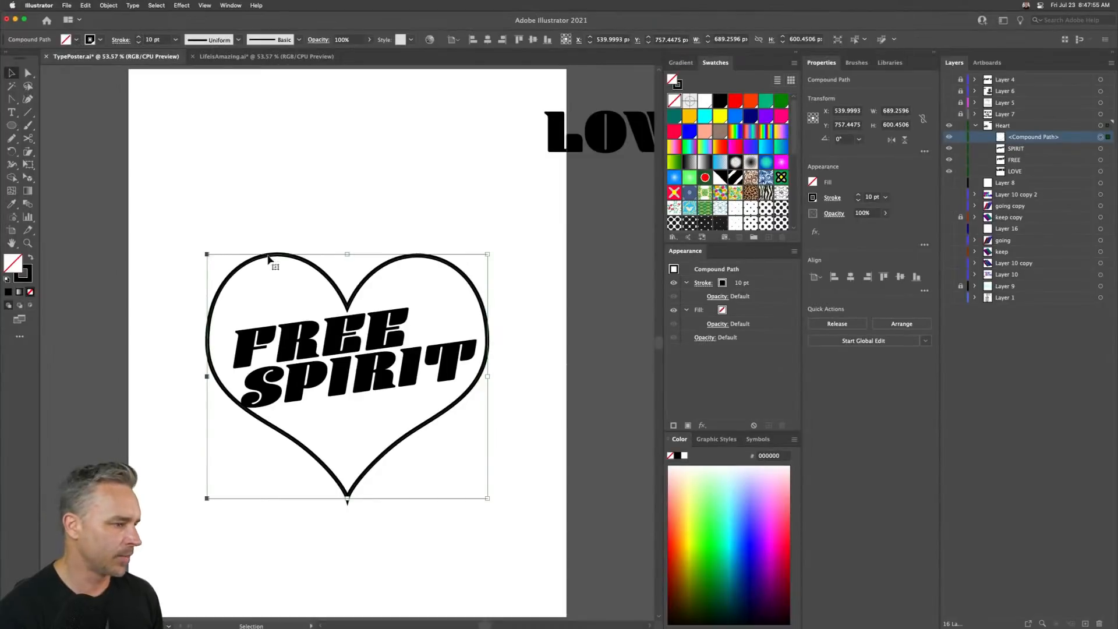
{"action": "right_click", "coordinate": [269, 260]}
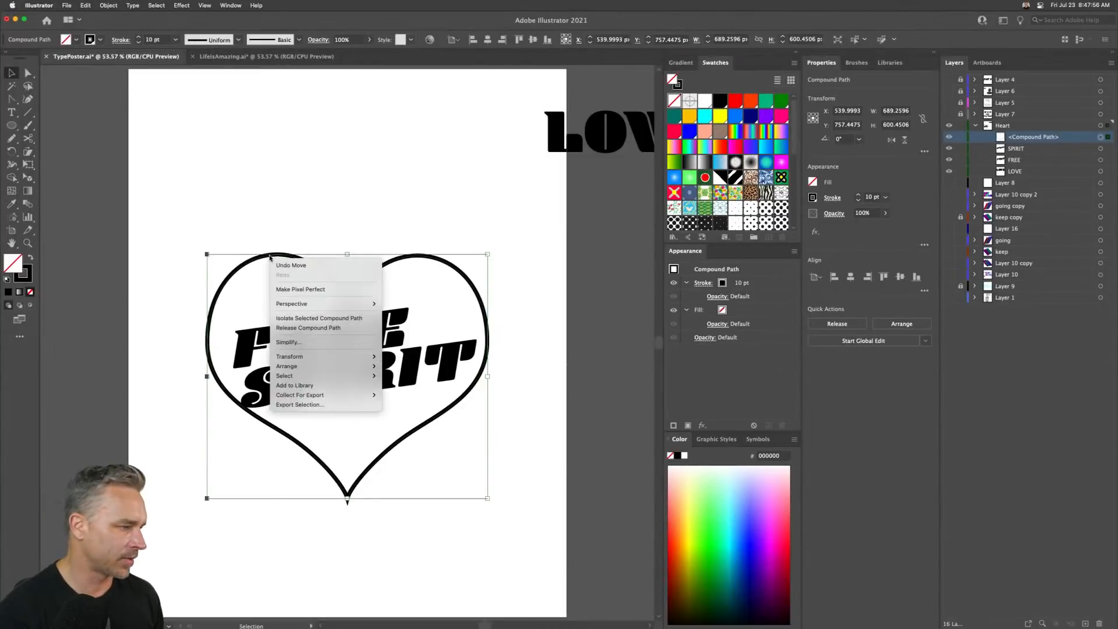
{"action": "left_click", "coordinate": [282, 327]}
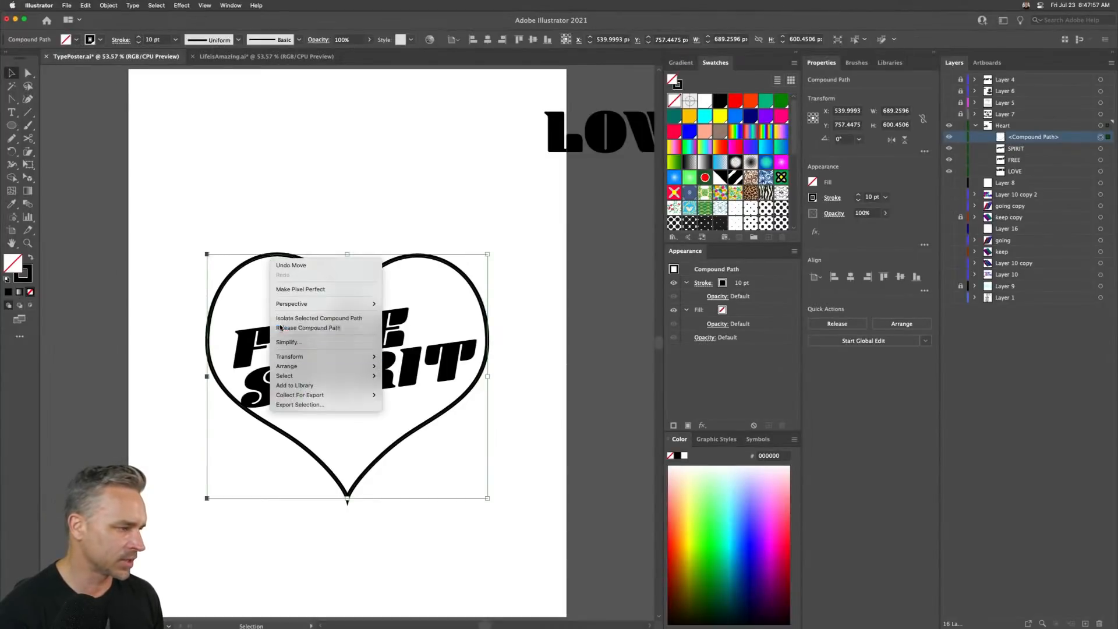
- Reposition the heart outline so it surrounds the FREE SPIRIT text
{"action": "left_click", "coordinate": [204, 219]}
{"action": "mouse_move", "coordinate": [238, 270]}
{"action": "left_mouse_down"}
{"action": "mouse_move", "coordinate": [145, 199]}
{"action": "mouse_move", "coordinate": [256, 143]}
{"action": "left_mouse_up"}
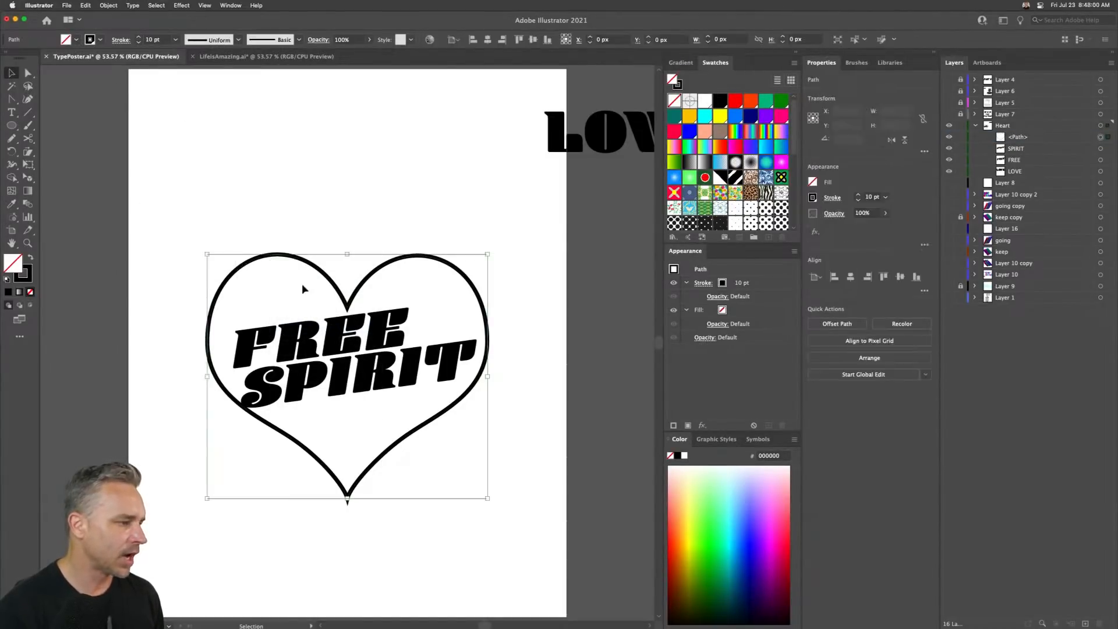
{"action": "left_click_drag", "start_coordinate": [309, 265], "coordinate": [460, 288]}
{"action": "left_click_drag", "start_coordinate": [227, 217], "coordinate": [312, 289]}
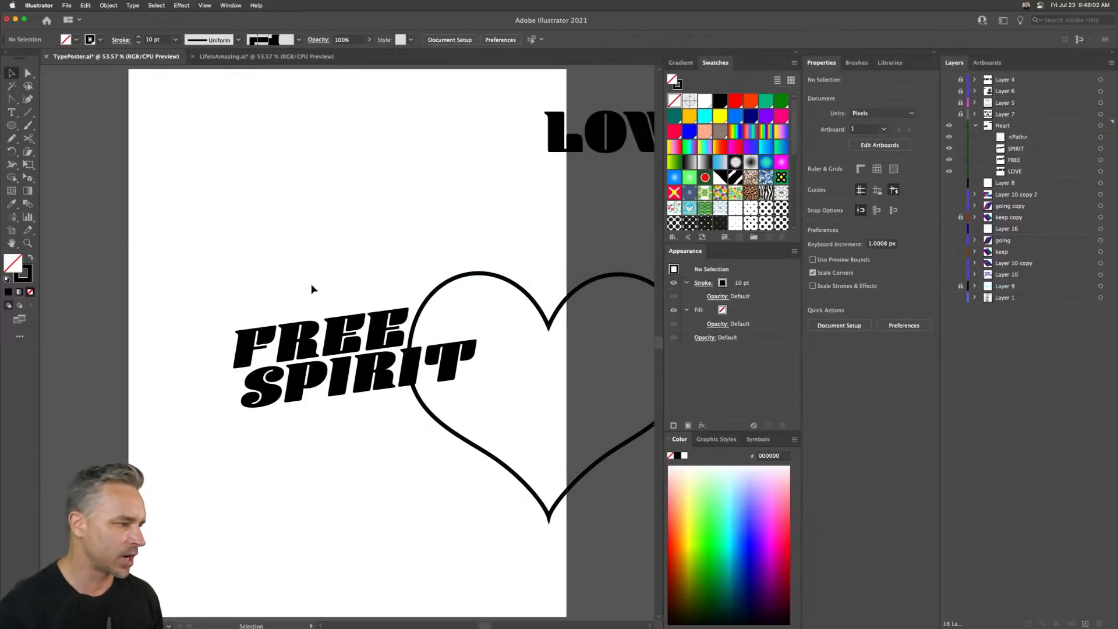
{"action": "mouse_move", "coordinate": [480, 277]}
{"action": "left_mouse_down"}
{"action": "mouse_move", "coordinate": [329, 248]}
{"action": "mouse_move", "coordinate": [289, 253]}
{"action": "left_mouse_up"}
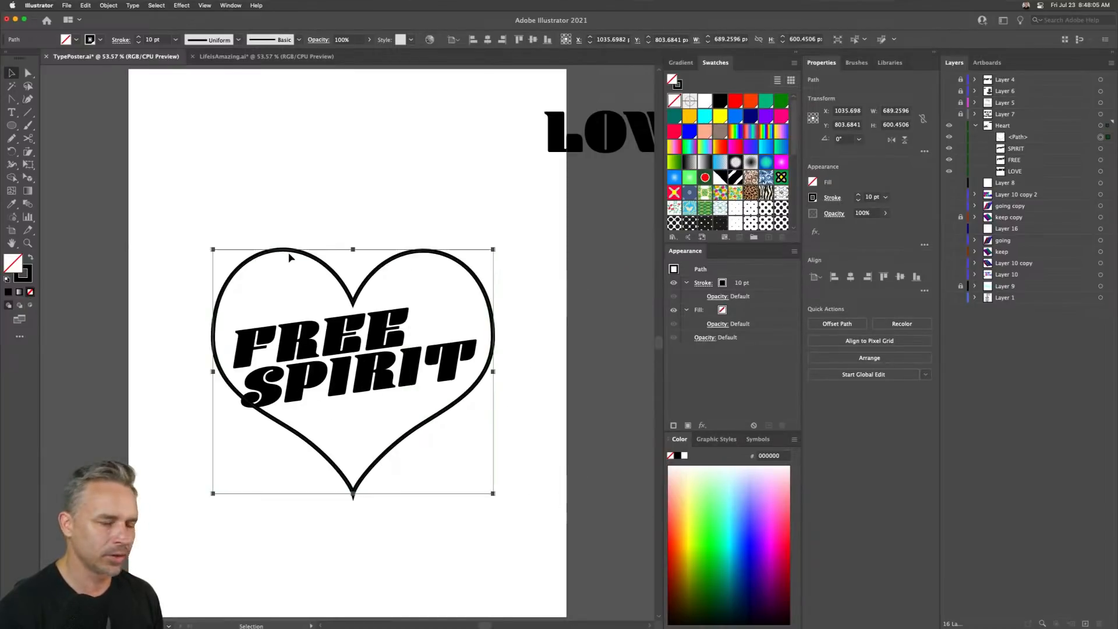
- Give the heart a red fill with no stroke and 51% opacity
{"action": "left_click", "coordinate": [735, 101]}
{"action": "left_click", "coordinate": [25, 279]}
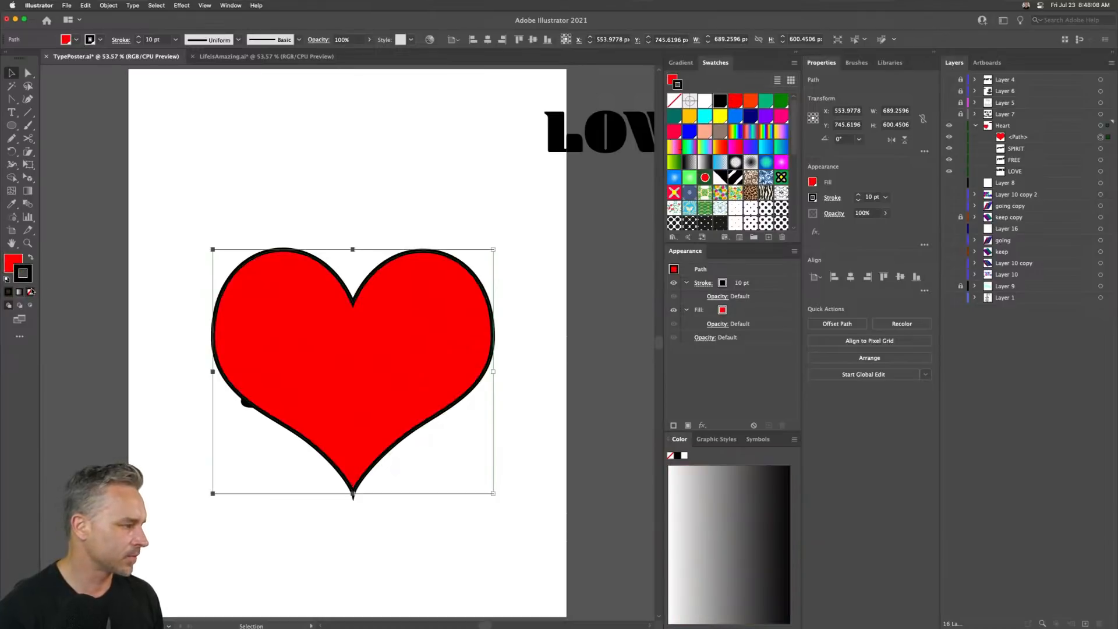
{"action": "left_click", "coordinate": [30, 292]}
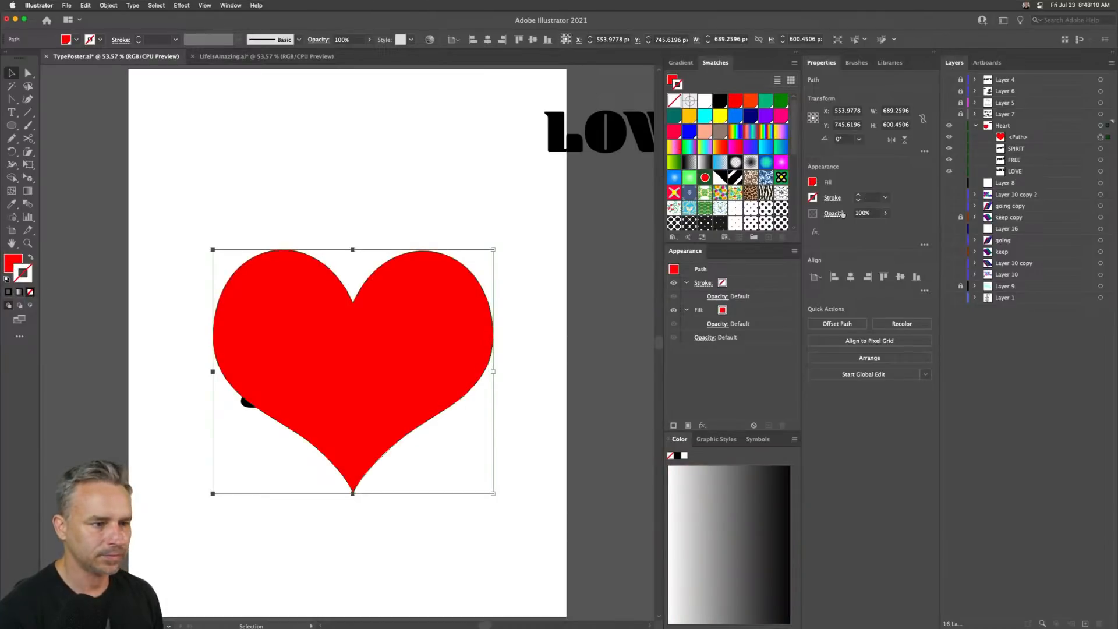
{"action": "left_click", "coordinate": [886, 214]}
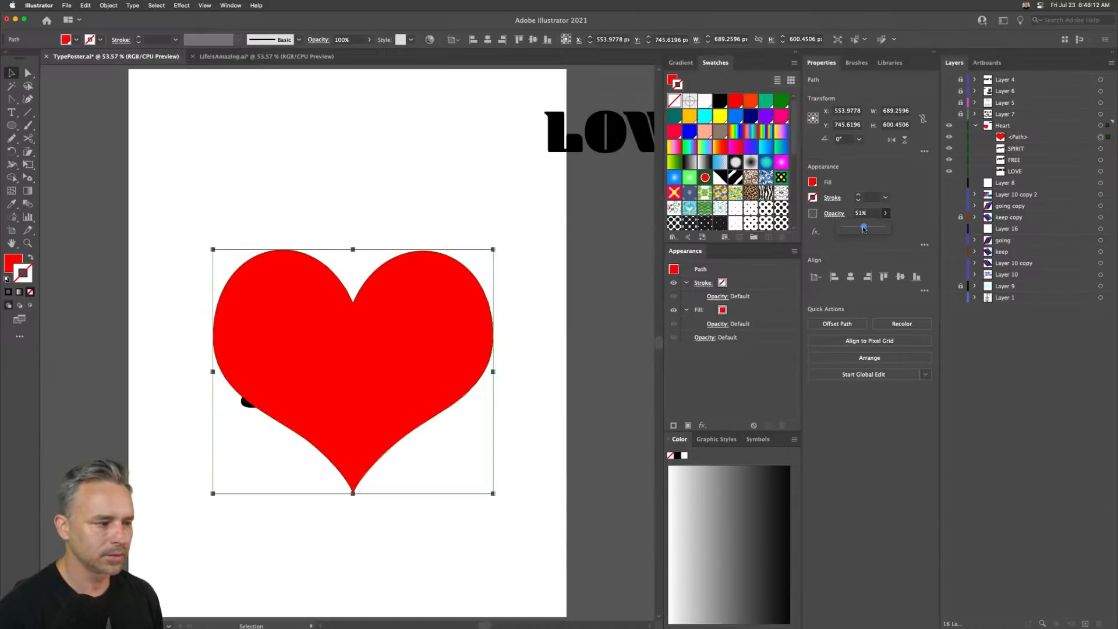
{"action": "left_click_drag", "start_coordinate": [864, 229], "coordinate": [864, 229]}
- Select the heart and text together and envelope-distort the words into the heart with Make with Top Object
{"action": "left_click", "coordinate": [198, 204]}
{"action": "left_click_drag", "start_coordinate": [200, 211], "coordinate": [335, 470]}
{"action": "left_click", "coordinate": [109, 5]}
{"action": "mouse_move", "coordinate": [109, 282]}
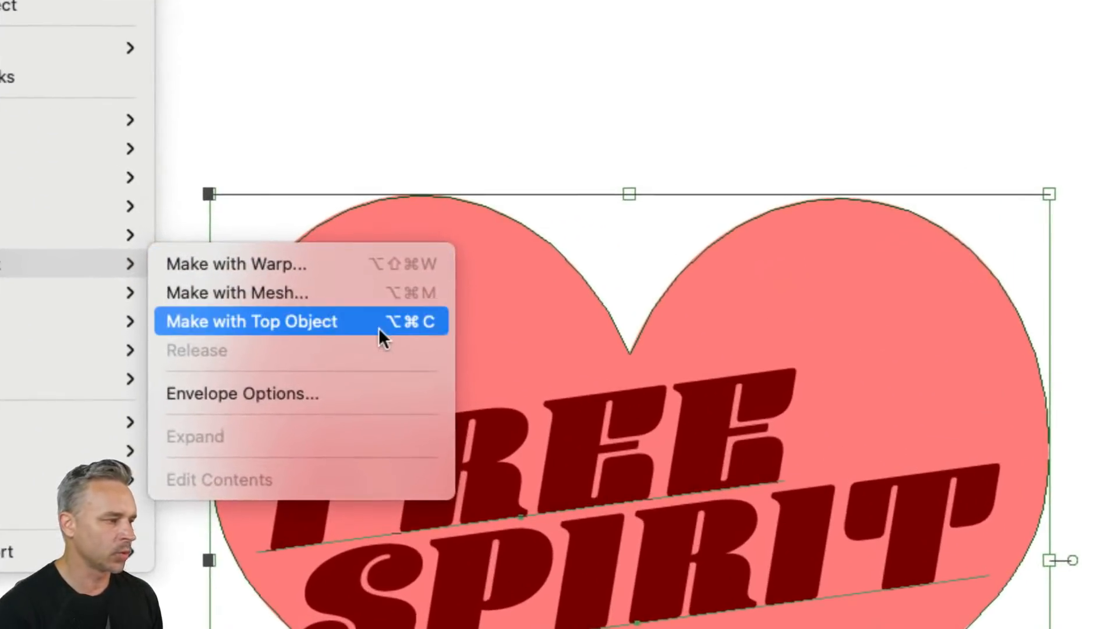
{"action": "left_click", "coordinate": [312, 328]}
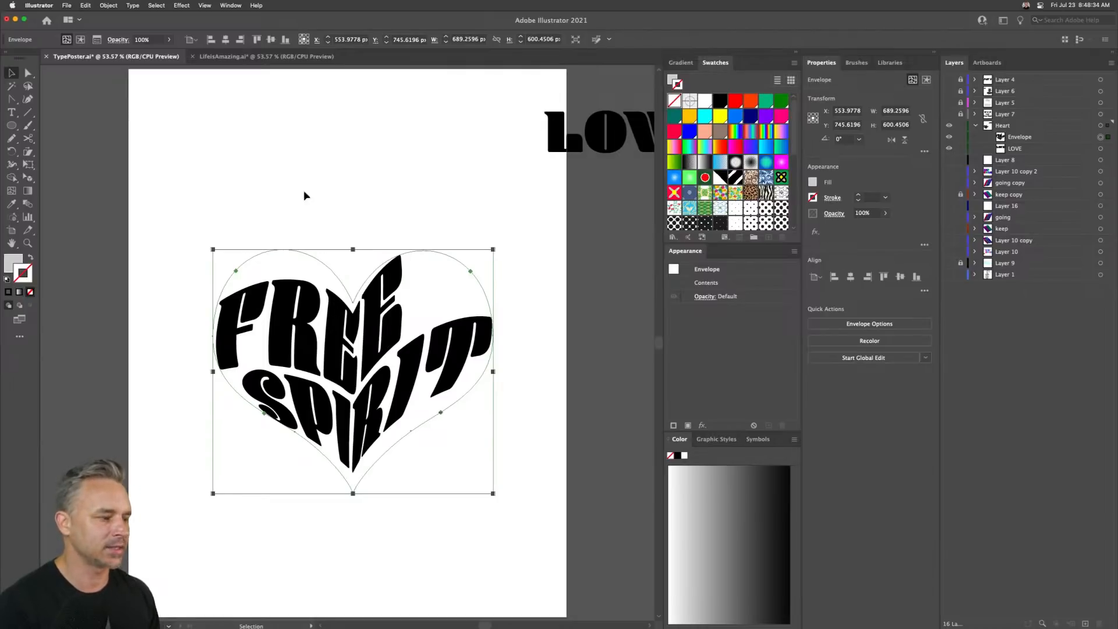
- Enlarge the FREE SPIRIT heart envelope, then edit its contents to nudge the text right and up inside the heart
{"action": "left_click_drag", "start_coordinate": [212, 250], "coordinate": [141, 183]}
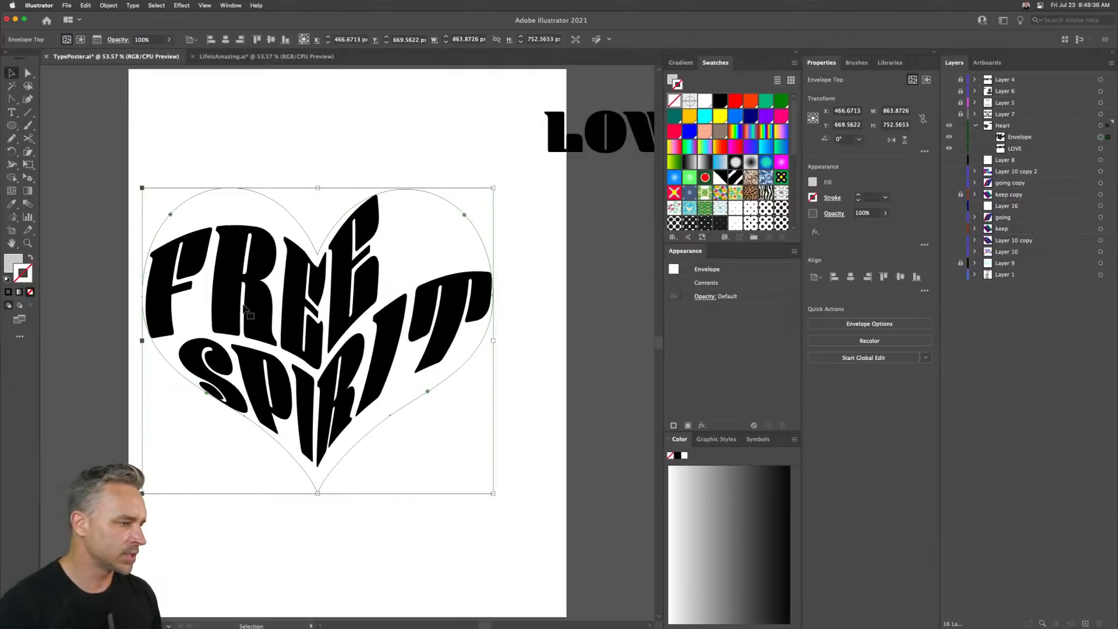
{"action": "mouse_move", "coordinate": [239, 300]}
{"action": "left_mouse_down"}
{"action": "mouse_move", "coordinate": [268, 307]}
{"action": "mouse_move", "coordinate": [258, 304]}
{"action": "left_mouse_up"}
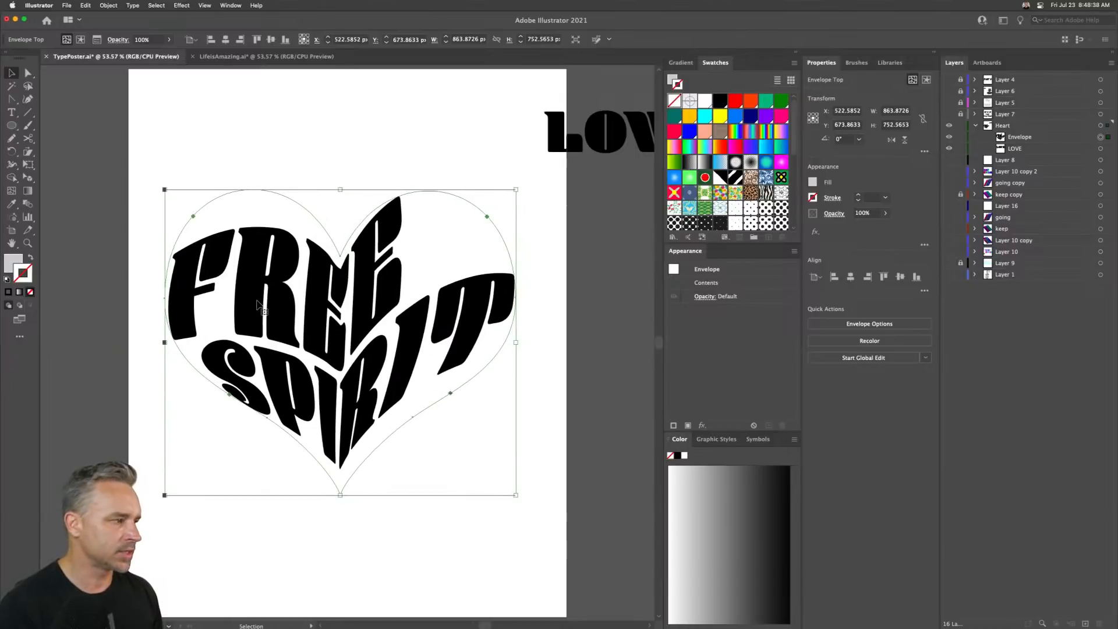
{"action": "double_click", "coordinate": [258, 305]}
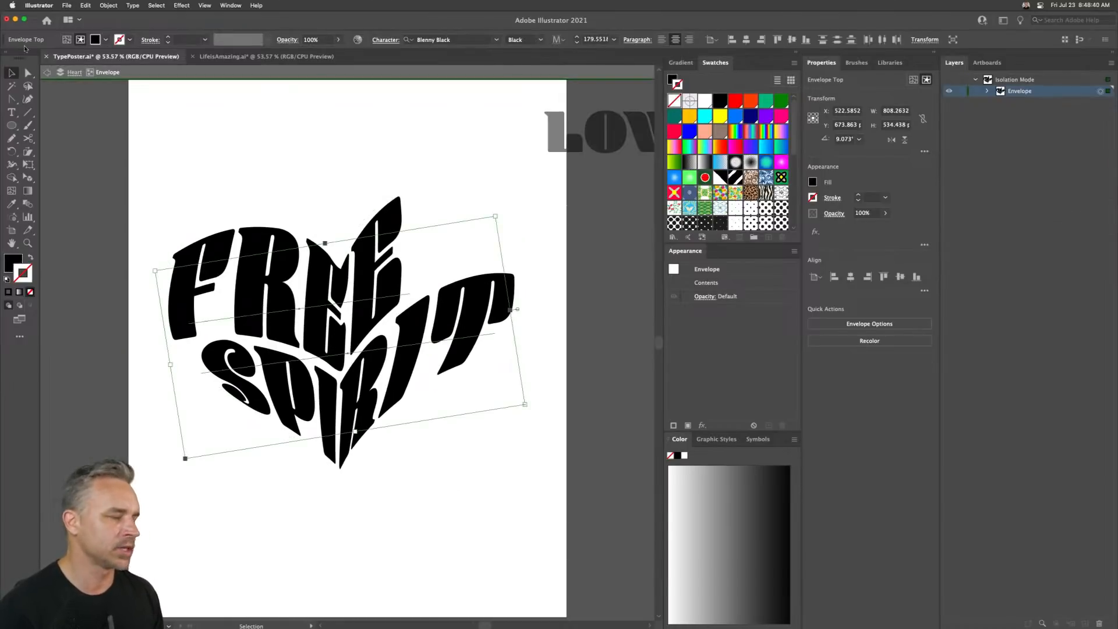
{"action": "left_click", "coordinate": [28, 73]}
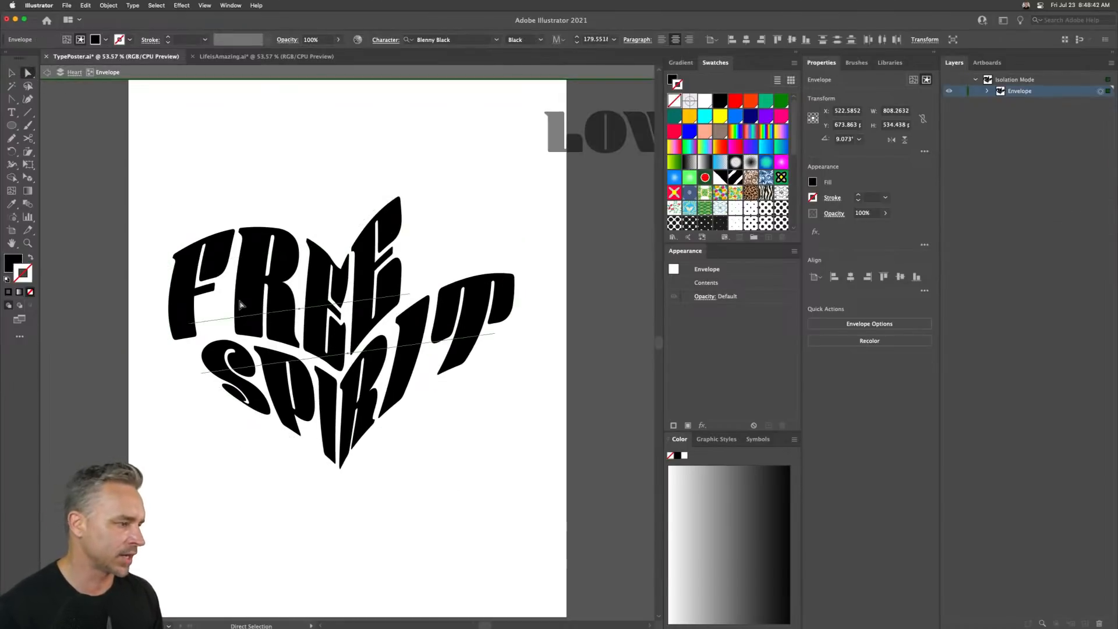
{"action": "left_click", "coordinate": [192, 326]}
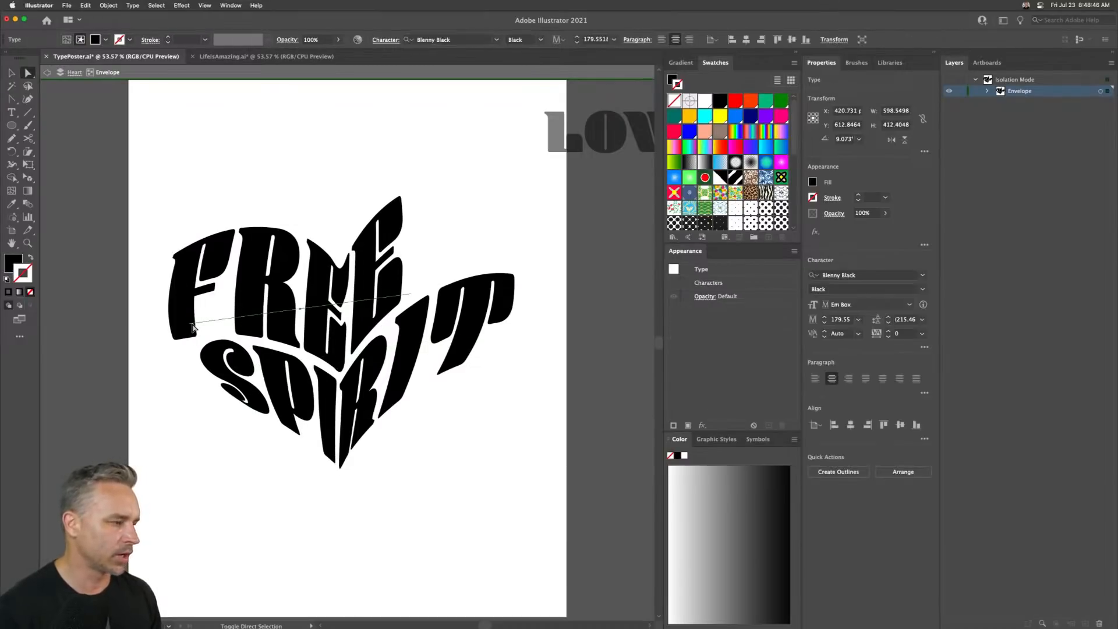
{"action": "key", "text": "shift+Right"}
{"action": "key", "text": "shift+Right"}
{"action": "key", "text": "shift+Right"}
{"action": "key", "text": "shift+Right"}
{"action": "key", "text": "shift+Right"}
{"action": "key", "text": "shift+Right"}
{"action": "key", "text": "shift+Right"}
{"action": "key", "text": "shift+Right"}
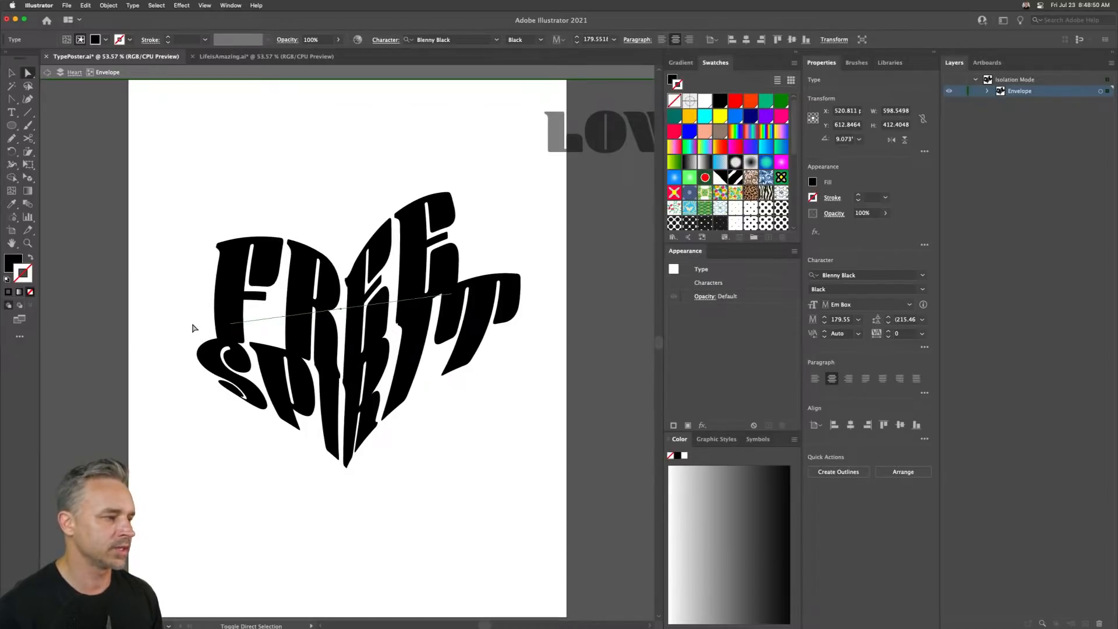
{"action": "key", "text": "shift+Right"}
{"action": "key", "text": "Up"}
{"action": "key", "text": "Up"}
{"action": "key", "text": "Up"}
{"action": "key", "text": "Up"}
{"action": "key", "text": "Up"}
{"action": "key", "text": "Up"}
{"action": "key", "text": "Up"}
{"action": "key", "text": "Up"}
{"action": "key", "text": "Up"}
{"action": "key", "text": "Up"}
{"action": "key", "text": "Up"}
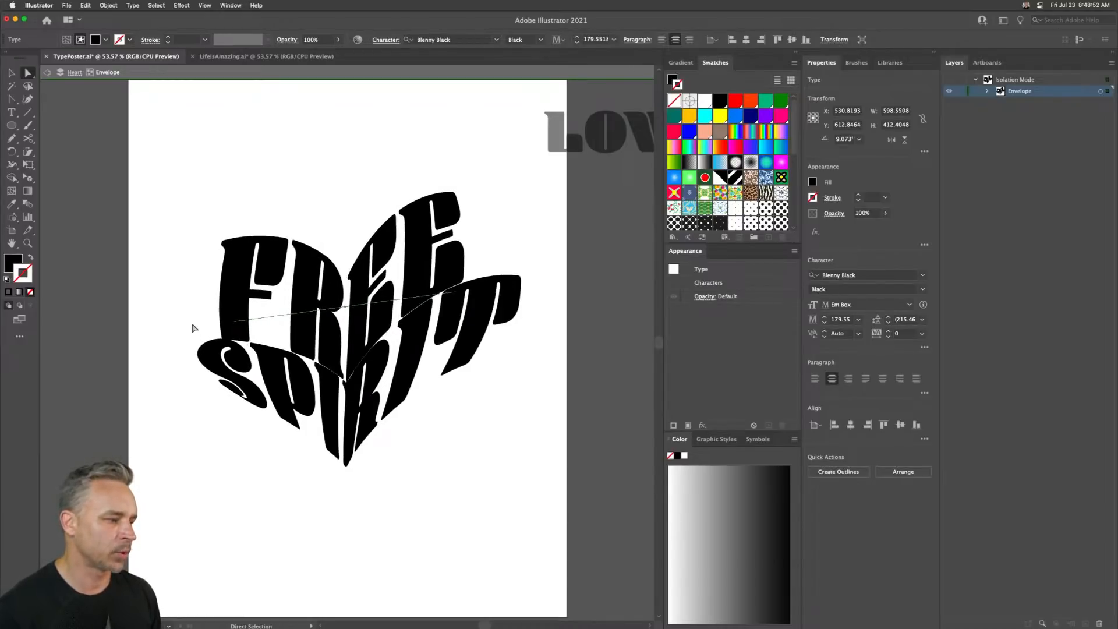
{"action": "key", "text": "Up"}
{"action": "key", "text": "Up"}
{"action": "key", "text": "Up"}
{"action": "key", "text": "Up"}
{"action": "key", "text": "Up"}
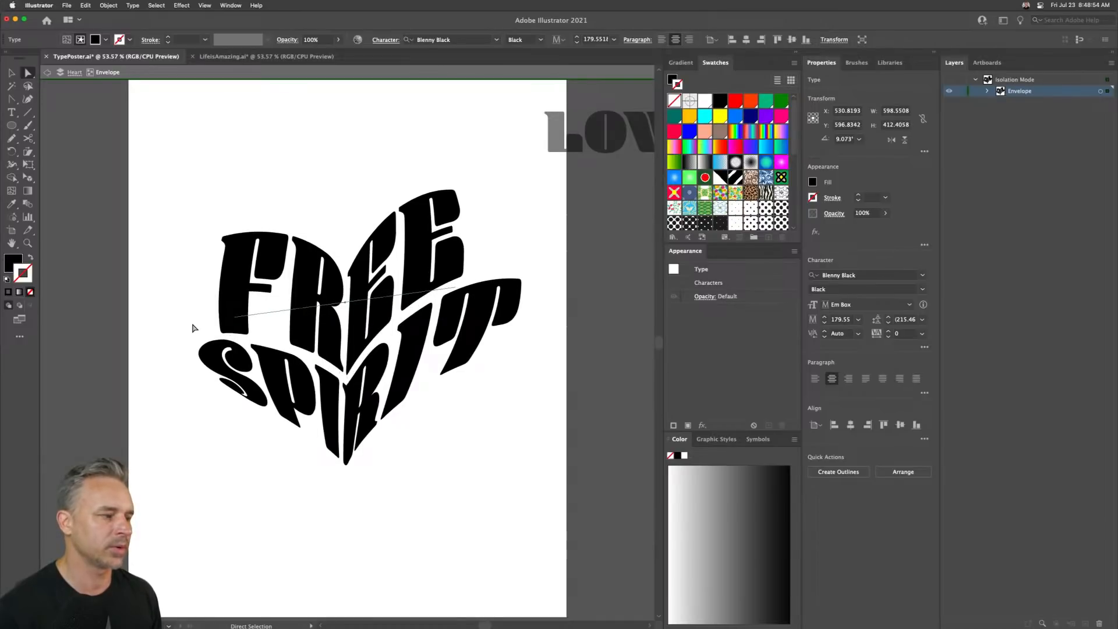
- Exit isolation mode and duplicate the FREE SPIRIT envelope to the left of the original
{"action": "scroll", "coordinate": [194, 328], "scroll_direction": "down", "scroll_amount": 2}
{"action": "left_click", "coordinate": [12, 74]}
{"action": "left_click_drag", "start_coordinate": [338, 144], "coordinate": [322, 209]}
{"action": "left_click", "coordinate": [221, 167]}
{"action": "double_click", "coordinate": [87, 136]}
{"action": "left_click_drag", "start_coordinate": [151, 195], "coordinate": [354, 428]}
{"action": "left_click_drag", "start_coordinate": [80, 109], "coordinate": [406, 550]}
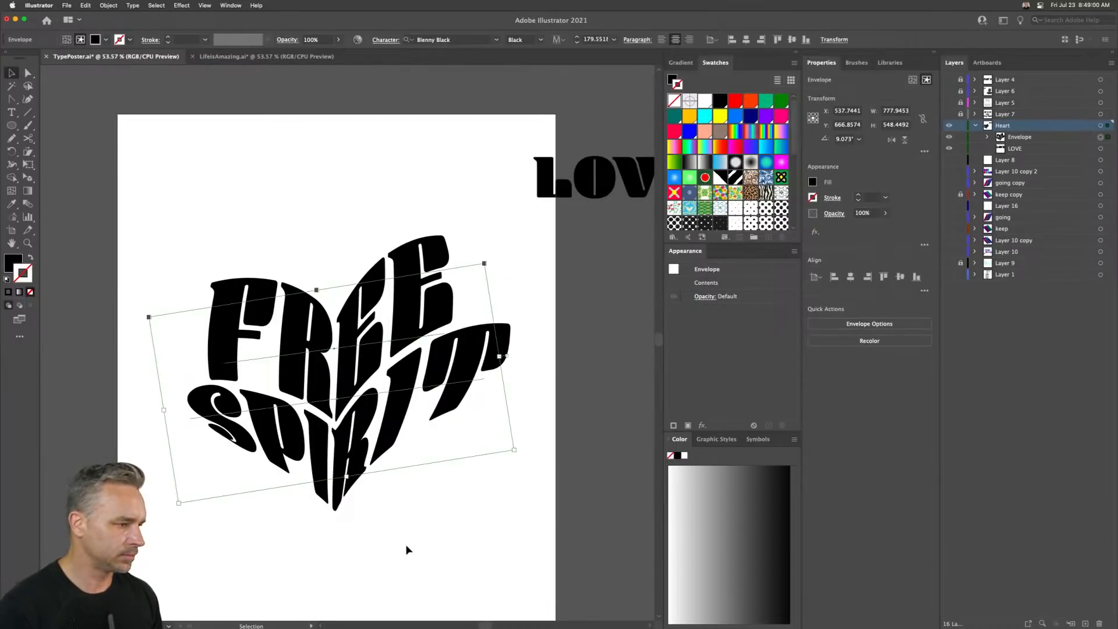
{"action": "left_click", "coordinate": [1019, 140]}
{"action": "scroll", "coordinate": [317, 307], "scroll_direction": "left", "scroll_amount": 5}
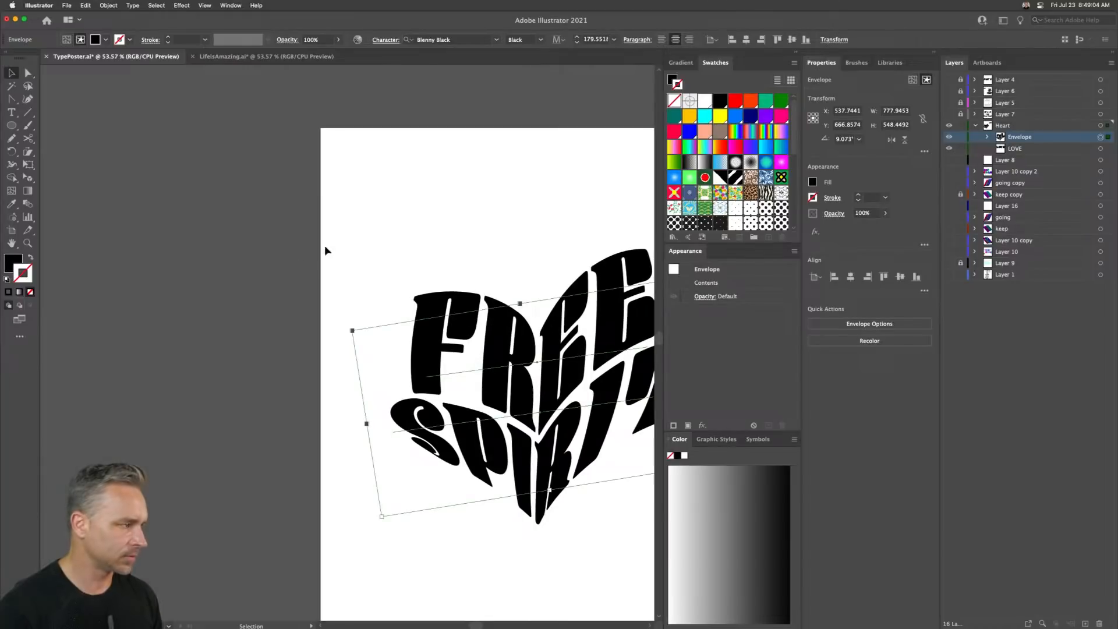
{"action": "left_click_drag", "start_coordinate": [481, 358], "coordinate": [78, 323]}
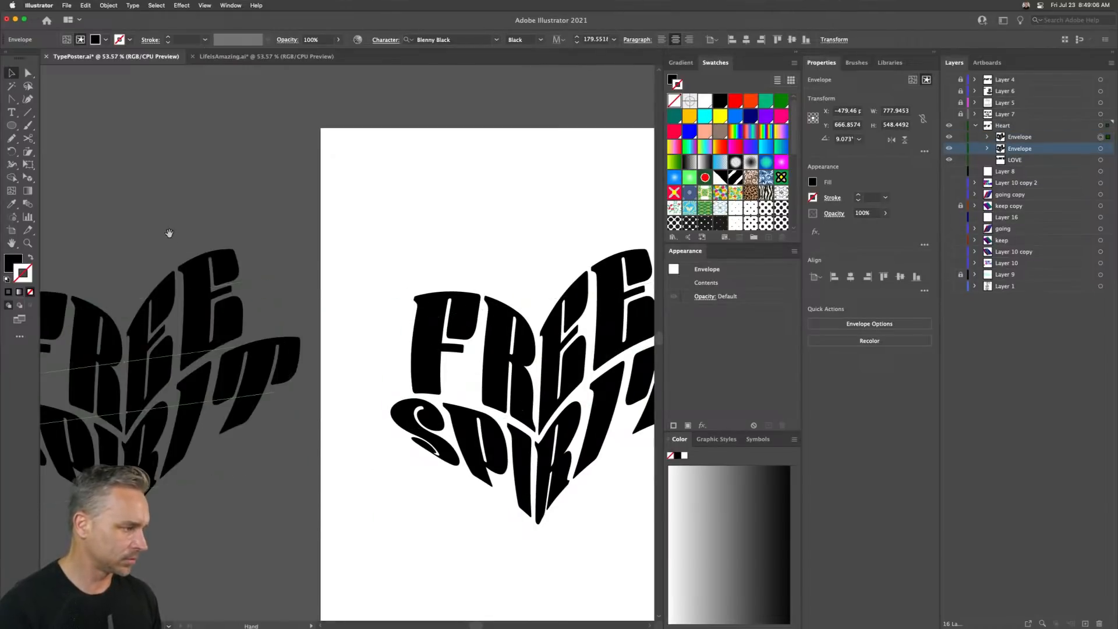
{"action": "left_click", "coordinate": [439, 238]}
{"action": "left_click_drag", "start_coordinate": [399, 199], "coordinate": [388, 582]}
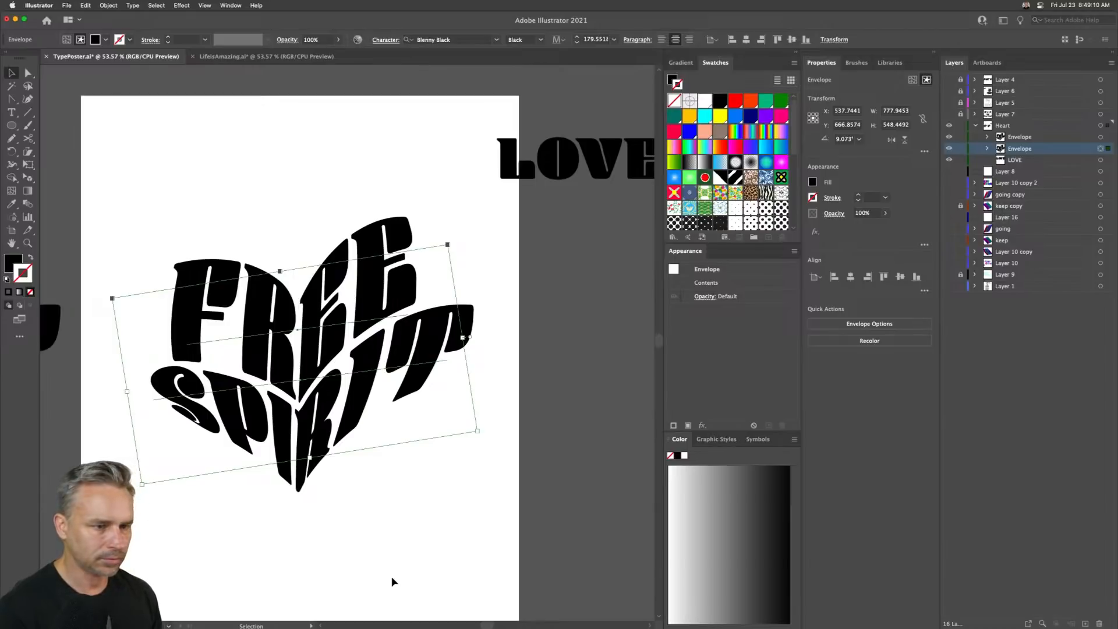
{"action": "key", "text": "a"}
{"action": "left_click_drag", "start_coordinate": [121, 262], "coordinate": [420, 281]}
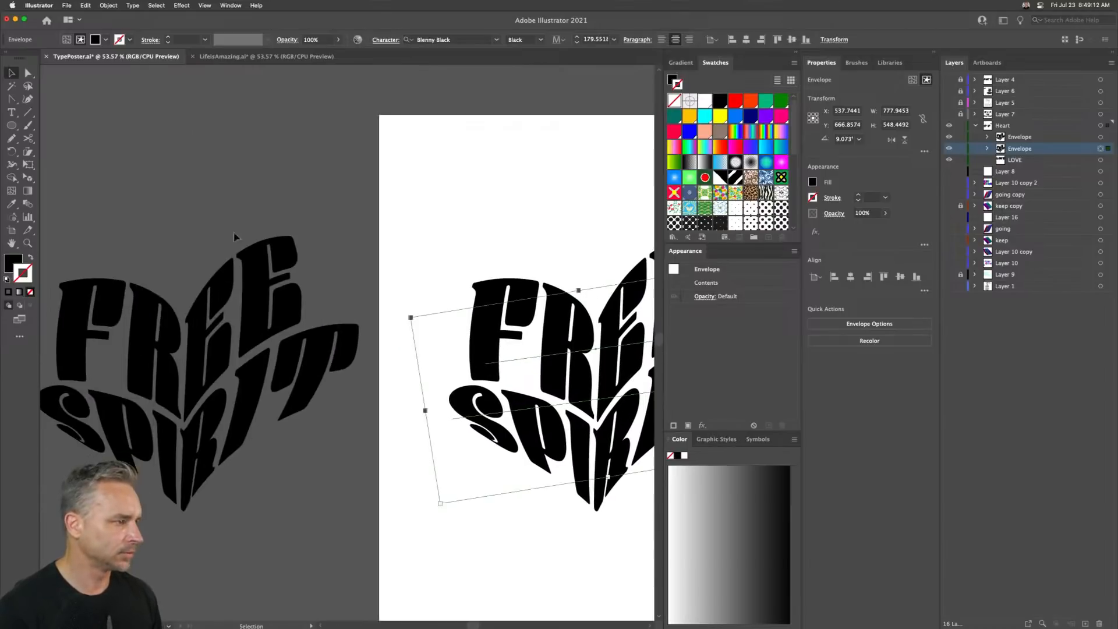
{"action": "left_click_drag", "start_coordinate": [150, 191], "coordinate": [296, 551]}
{"action": "right_click", "coordinate": [230, 338]}
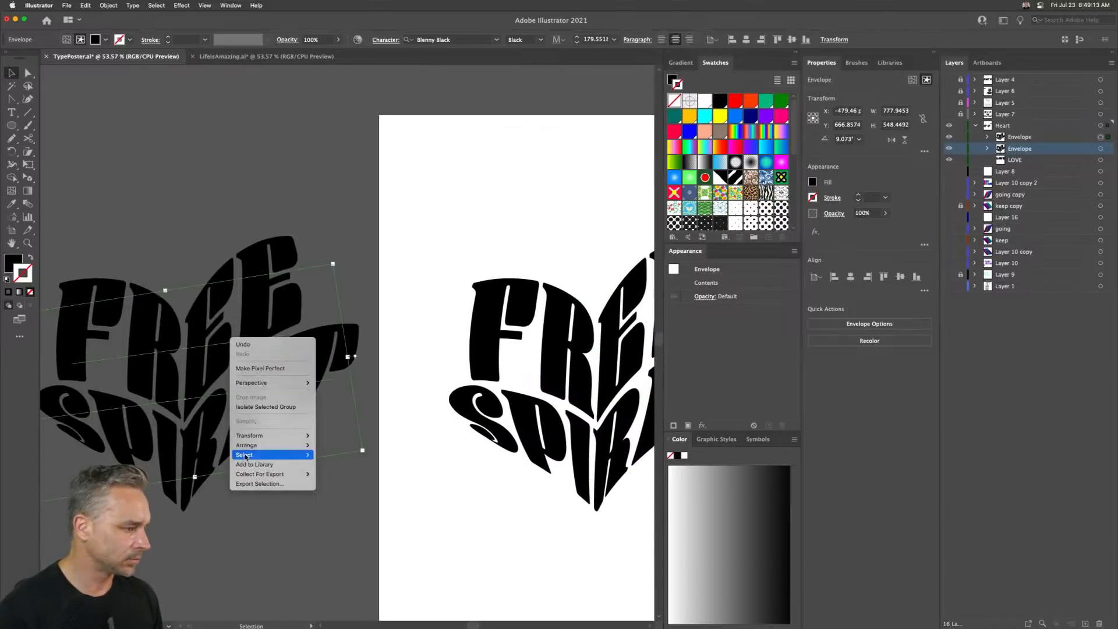
{"action": "left_click", "coordinate": [223, 358]}
{"action": "left_click_drag", "start_coordinate": [128, 203], "coordinate": [209, 508]}
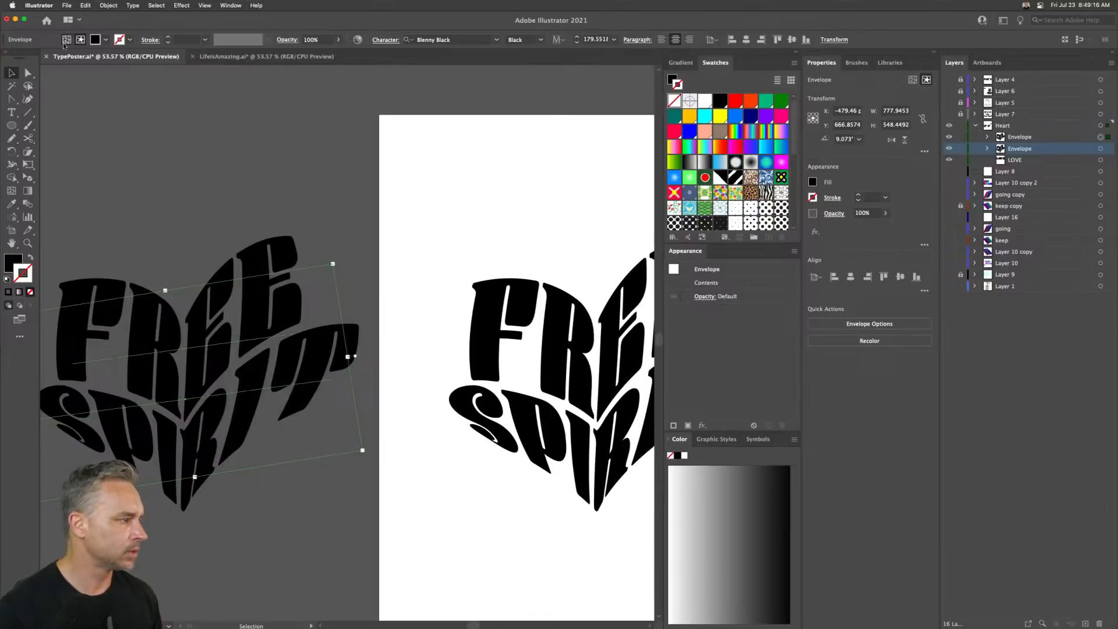
{"action": "left_click_drag", "start_coordinate": [90, 311], "coordinate": [129, 183]}
{"action": "key", "text": "Delete"}
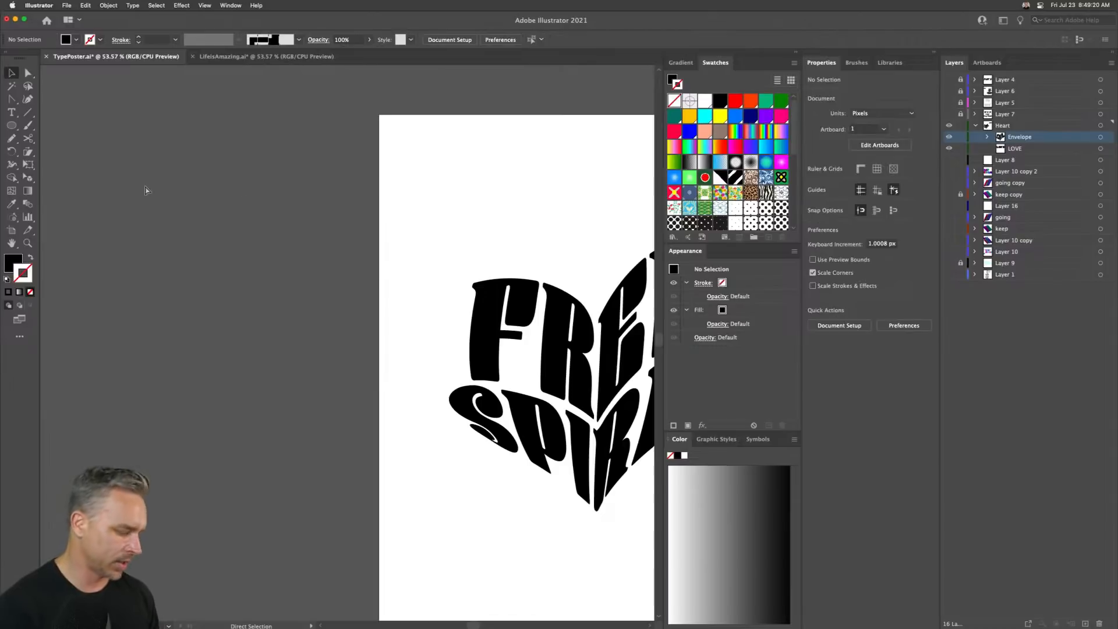
{"action": "key", "text": "super+z"}
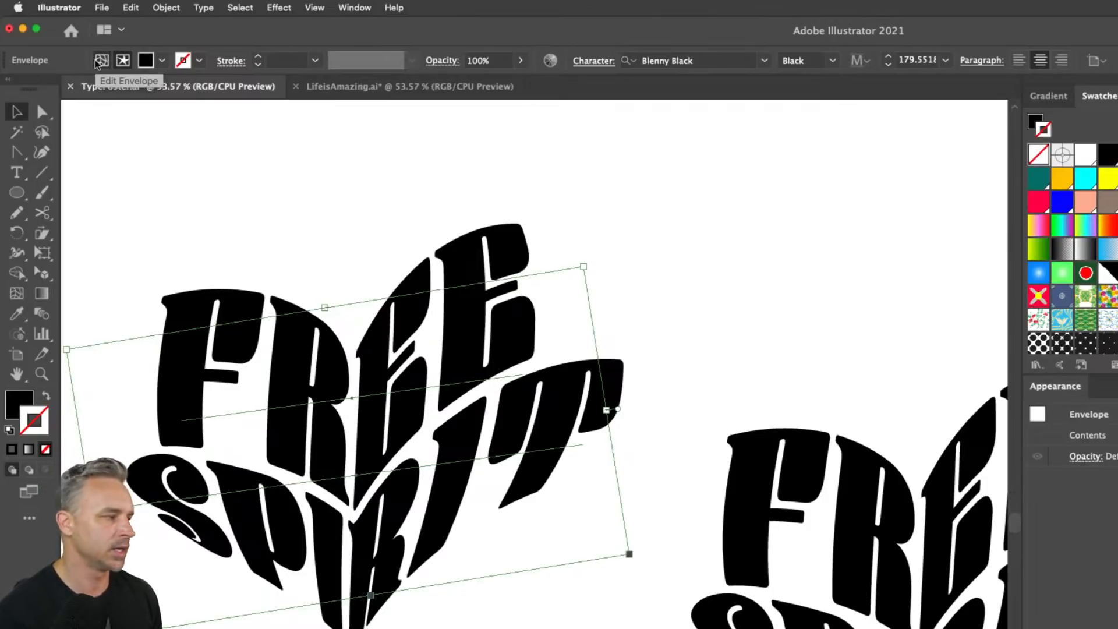
- Edit the copy's envelope shape, raising the heart's top notch point and adjusting its curve handles
{"action": "left_click", "coordinate": [101, 60]}
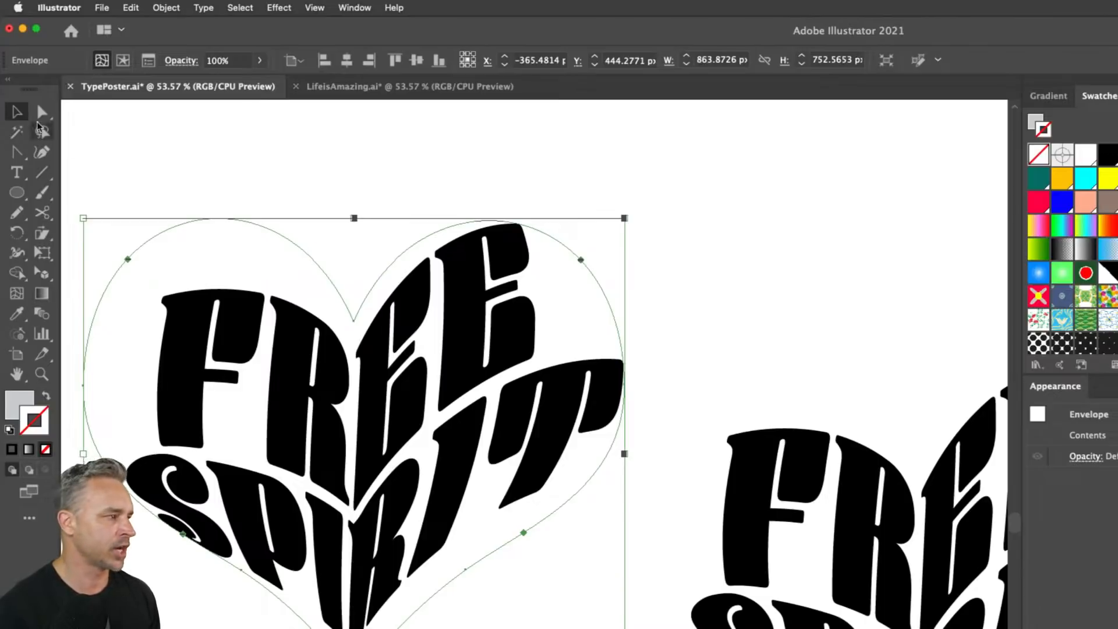
{"action": "left_click", "coordinate": [42, 111]}
{"action": "left_click", "coordinate": [353, 320]}
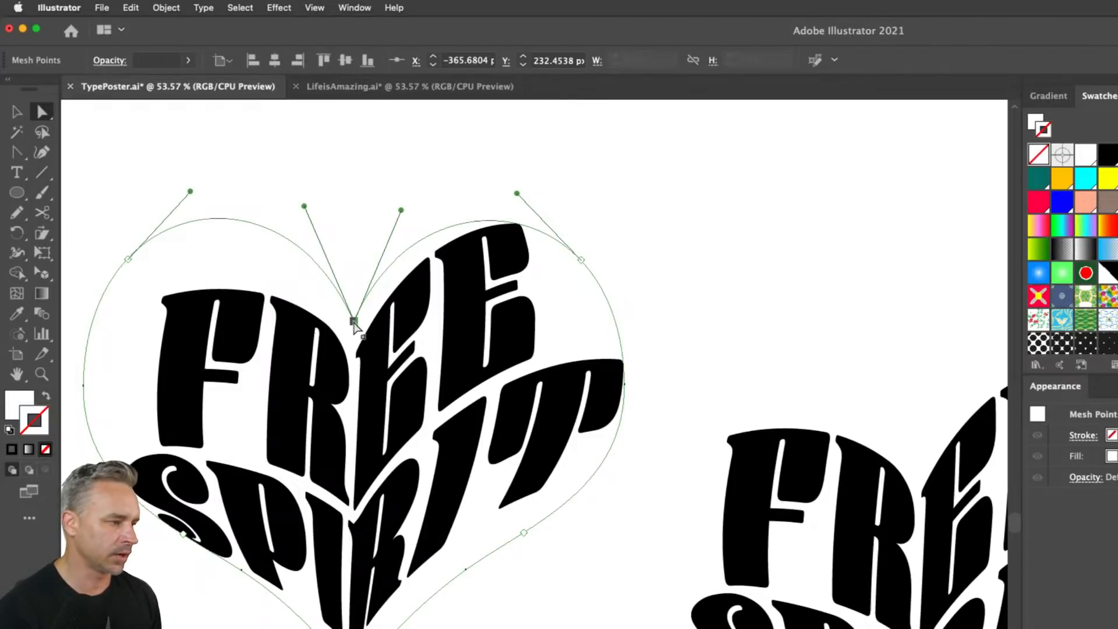
{"action": "left_click_drag", "start_coordinate": [354, 321], "coordinate": [355, 301]}
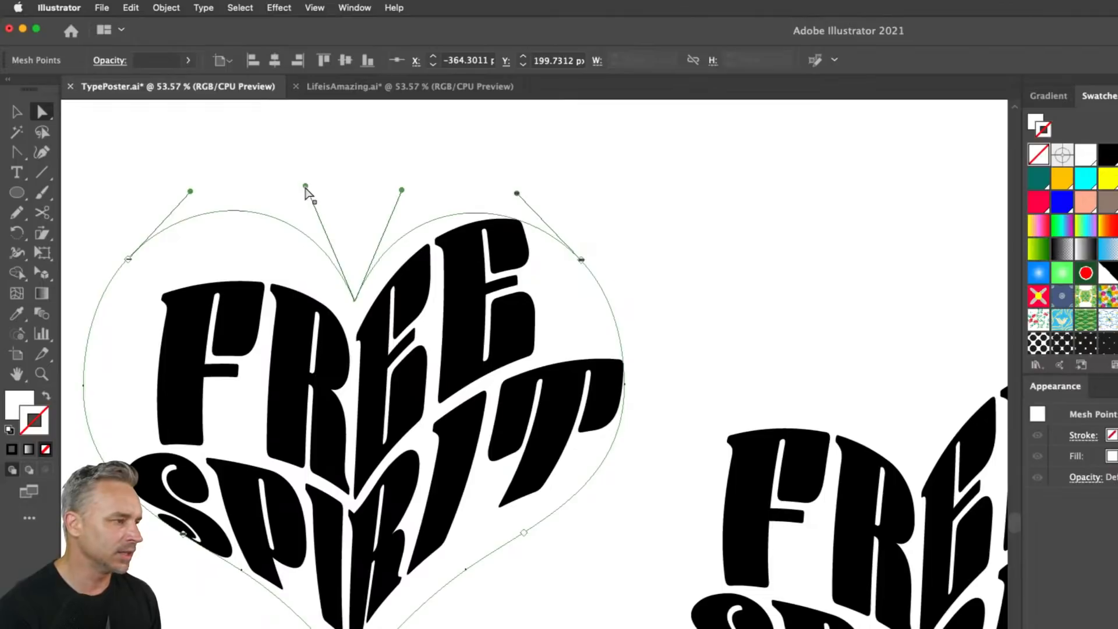
{"action": "left_click_drag", "start_coordinate": [306, 184], "coordinate": [284, 198]}
{"action": "left_click", "coordinate": [382, 204]}
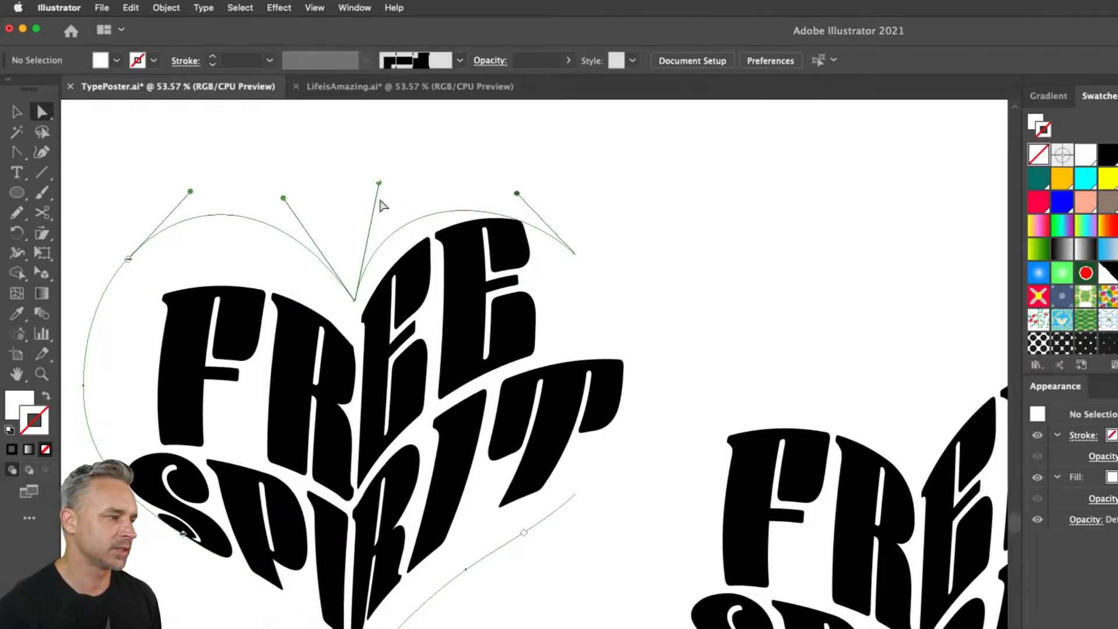
{"action": "left_click", "coordinate": [575, 256]}
{"action": "left_click_drag", "start_coordinate": [379, 182], "coordinate": [423, 213]}
{"action": "left_click", "coordinate": [355, 300]}
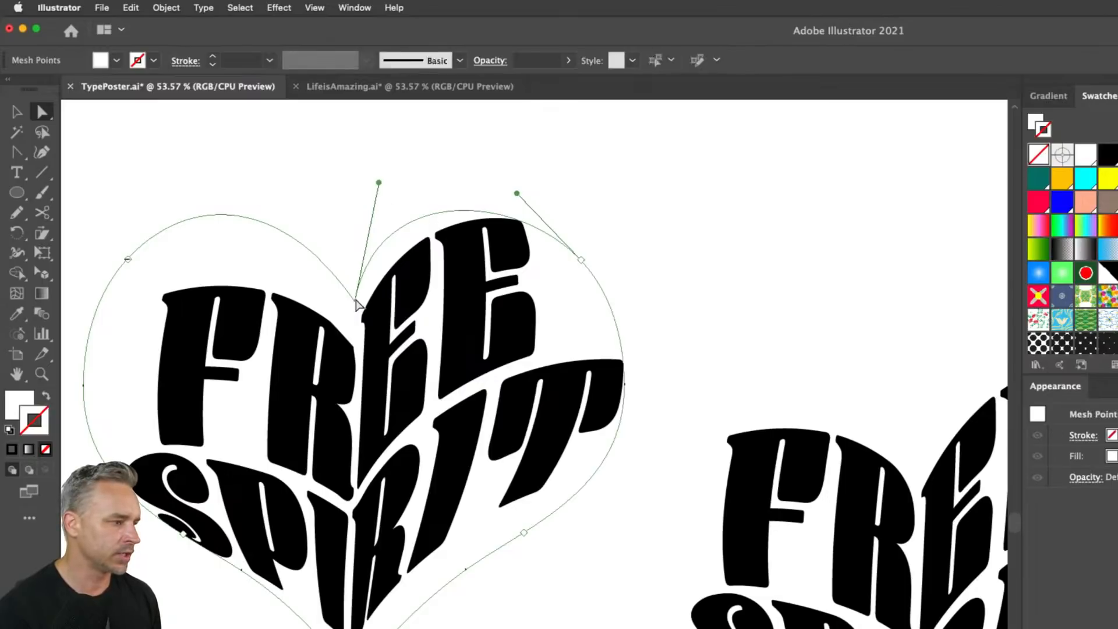
{"action": "left_click_drag", "start_coordinate": [379, 183], "coordinate": [403, 205]}
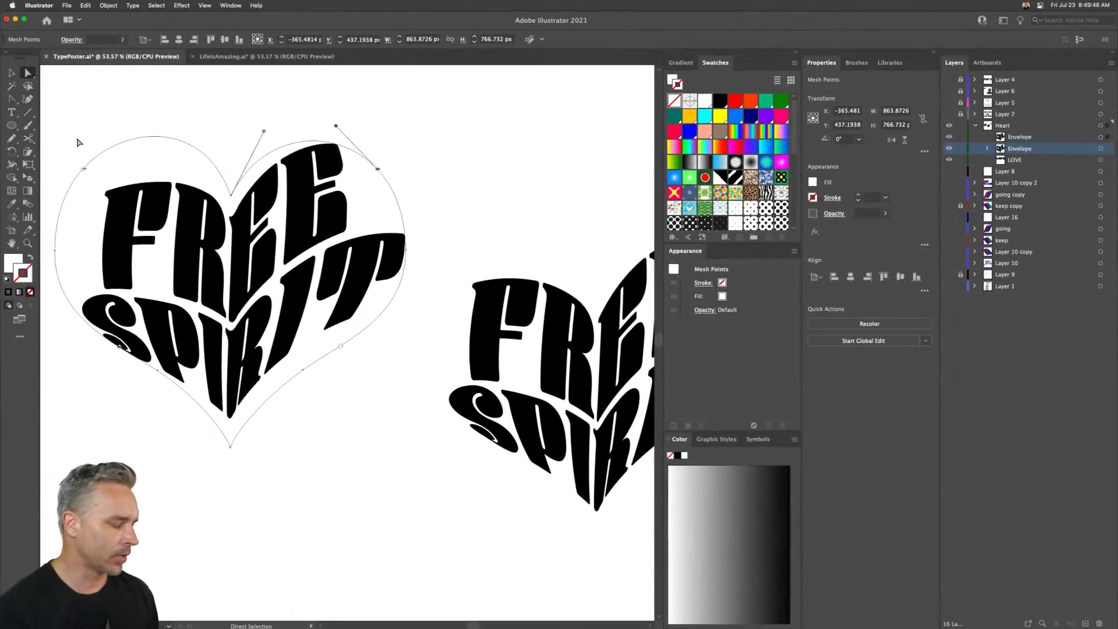
{"action": "left_click", "coordinate": [11, 72]}
{"action": "left_click", "coordinate": [174, 158]}
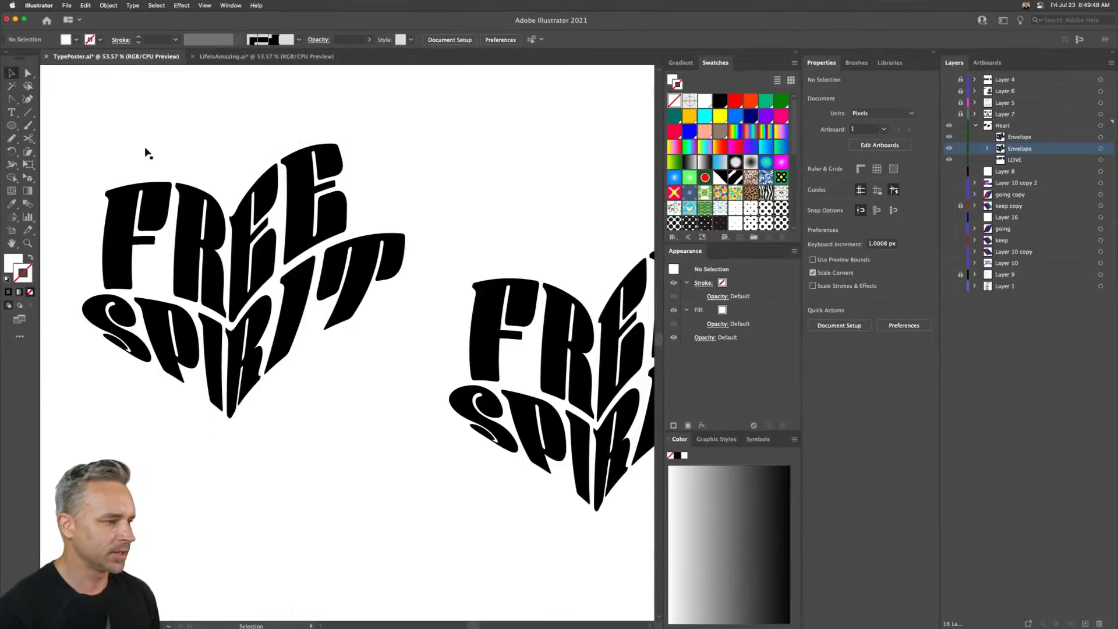
{"action": "left_click_drag", "start_coordinate": [120, 124], "coordinate": [307, 486]}
{"action": "key", "text": "Delete"}
{"action": "left_click_drag", "start_coordinate": [493, 305], "coordinate": [593, 498]}
{"action": "key", "text": "super+z"}
{"action": "left_click_drag", "start_coordinate": [564, 339], "coordinate": [153, 340]}
{"action": "left_click_drag", "start_coordinate": [141, 172], "coordinate": [234, 170]}
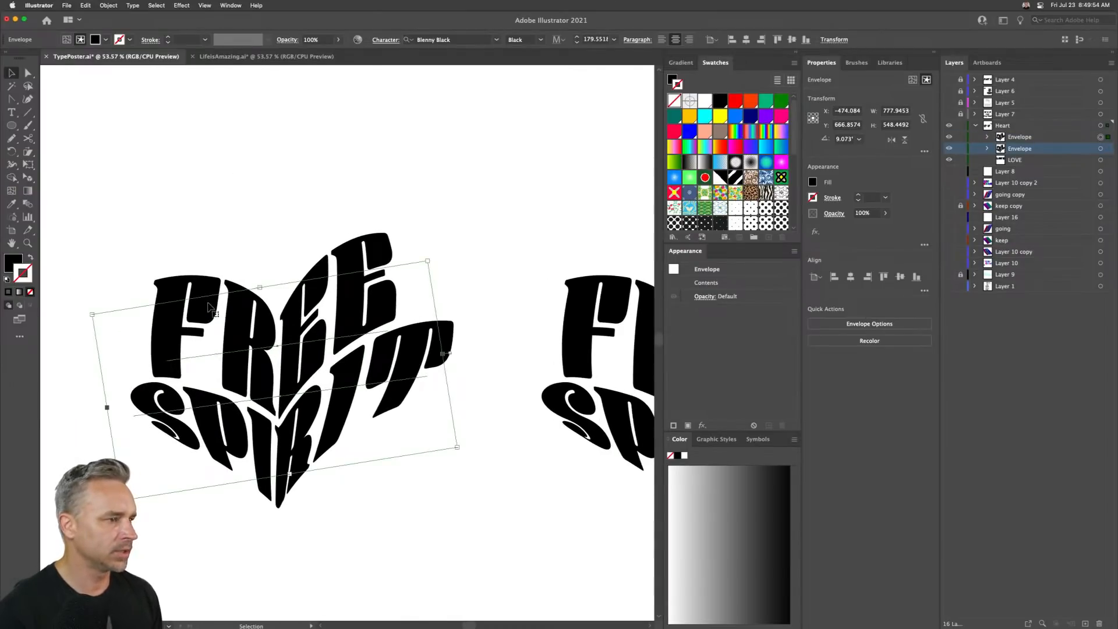
- Release the reshaped envelope, pull the heart shape away, and delete the freed FREE SPIRIT text
{"action": "right_click", "coordinate": [207, 303]}
{"action": "left_click", "coordinate": [167, 291]}
{"action": "left_click", "coordinate": [94, 4]}
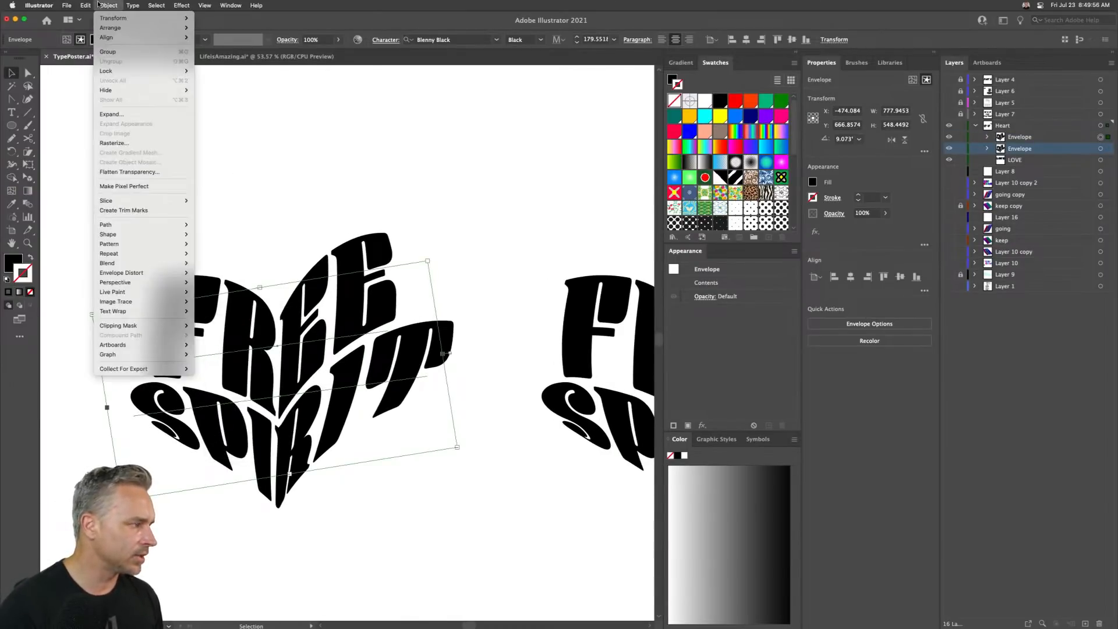
{"action": "left_click", "coordinate": [66, 40]}
{"action": "left_click", "coordinate": [66, 43]}
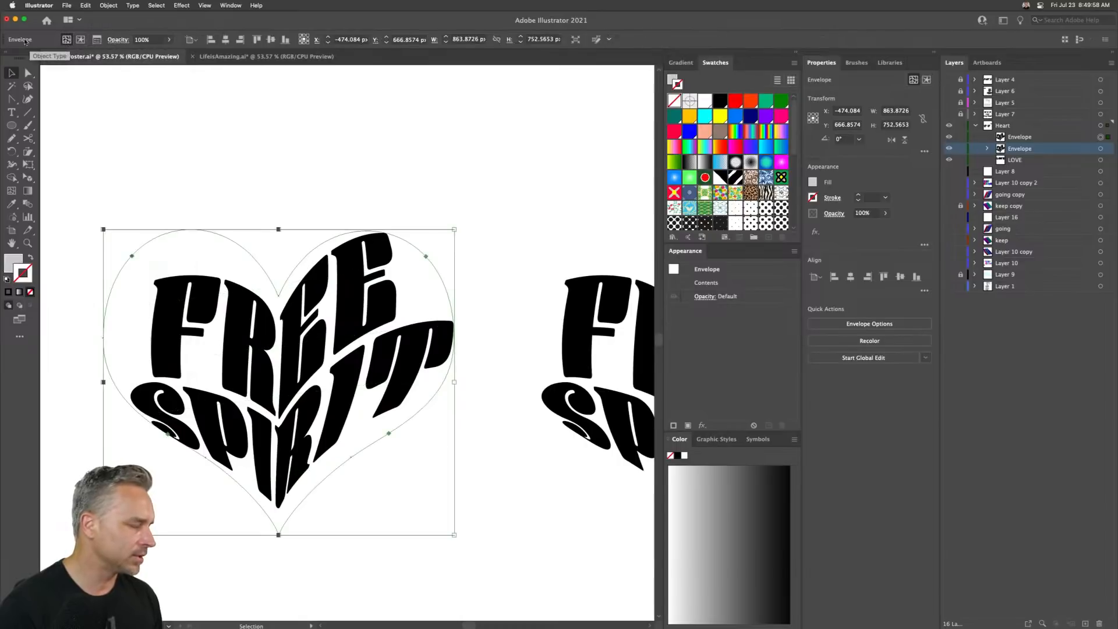
{"action": "left_click", "coordinate": [324, 531]}
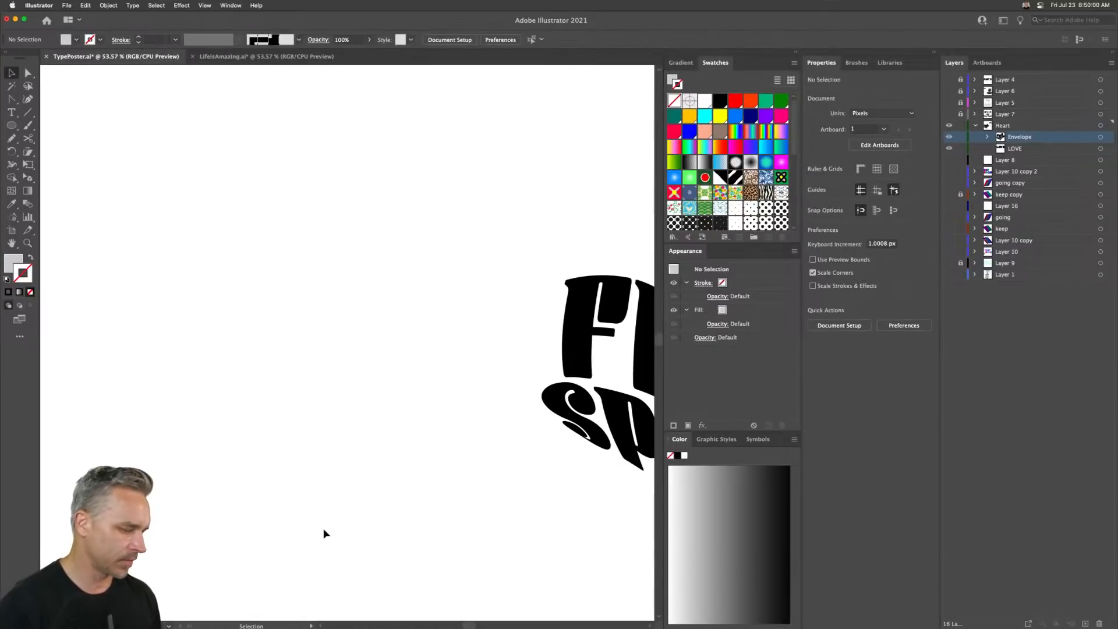
{"action": "left_click", "coordinate": [225, 222]}
{"action": "left_click", "coordinate": [108, 5]}
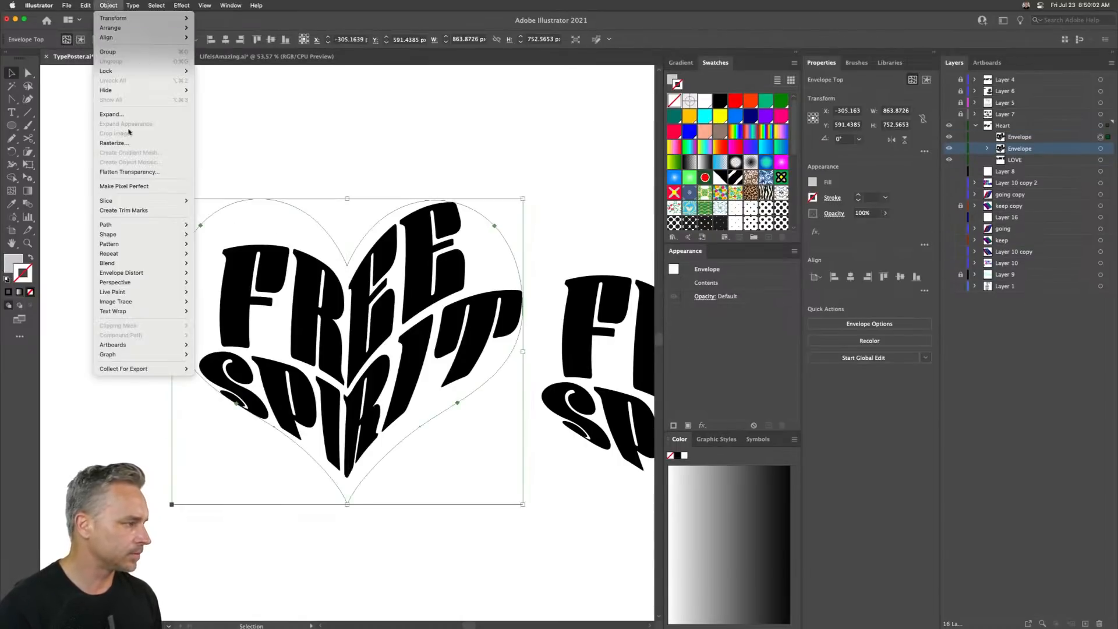
{"action": "mouse_move", "coordinate": [152, 273]}
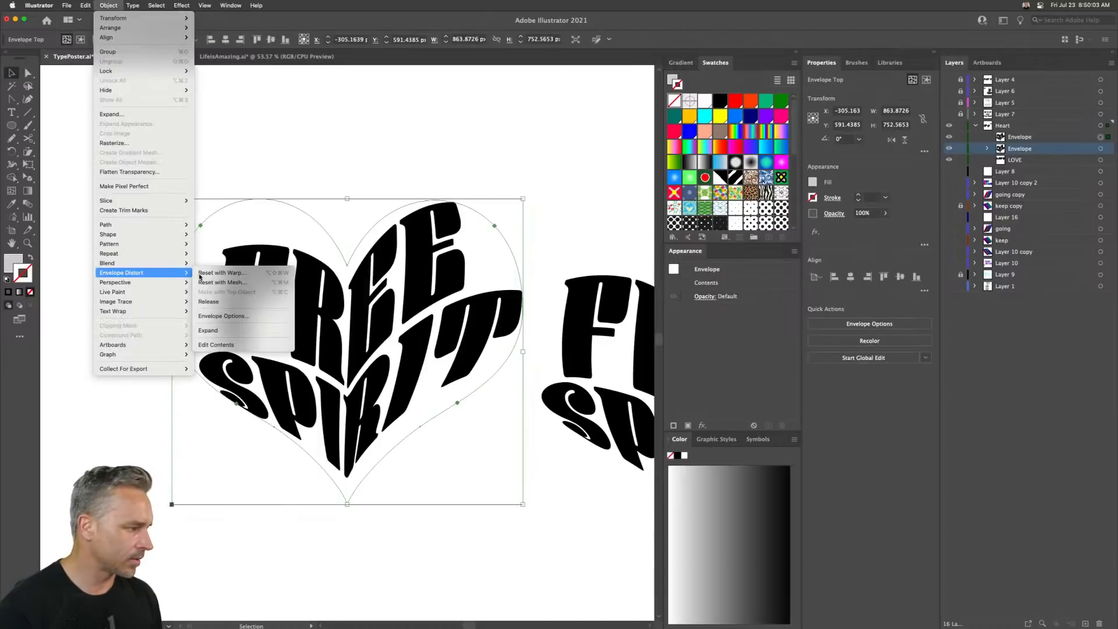
{"action": "left_click", "coordinate": [238, 302]}
{"action": "key", "text": "super+shift+a"}
{"action": "left_click_drag", "start_coordinate": [276, 266], "coordinate": [105, 165]}
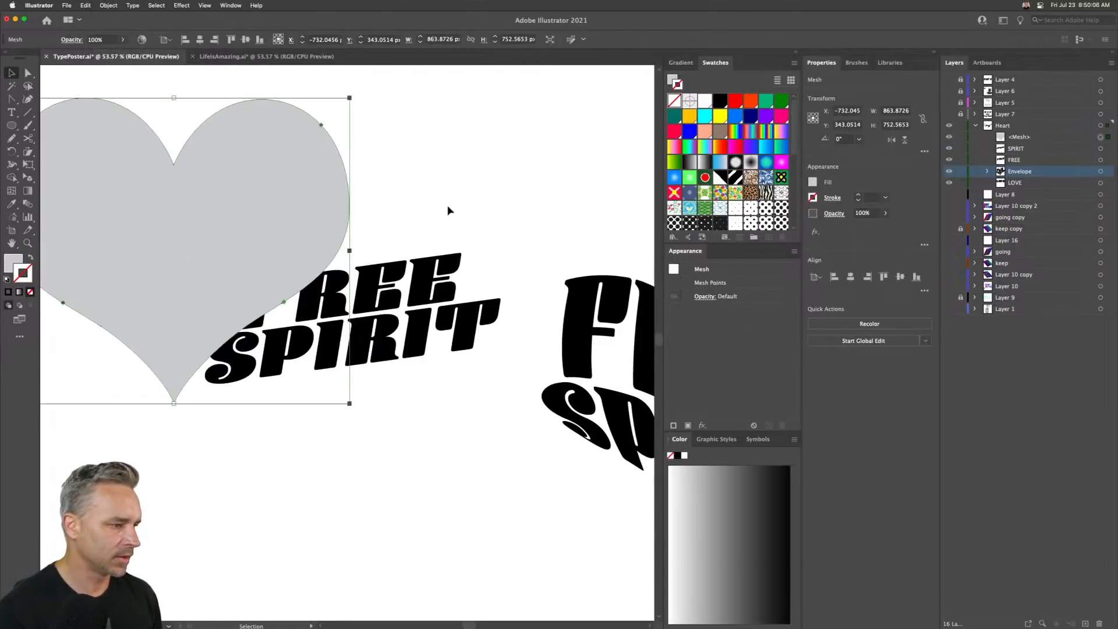
{"action": "left_click_drag", "start_coordinate": [452, 208], "coordinate": [381, 413]}
{"action": "key", "text": "Delete"}
- Move the heart shape over the other FREE SPIRIT design and fill it with a pink swatch
{"action": "left_click", "coordinate": [160, 201]}
{"action": "key", "text": "space"}
{"action": "left_click_drag", "start_coordinate": [253, 235], "coordinate": [81, 259]}
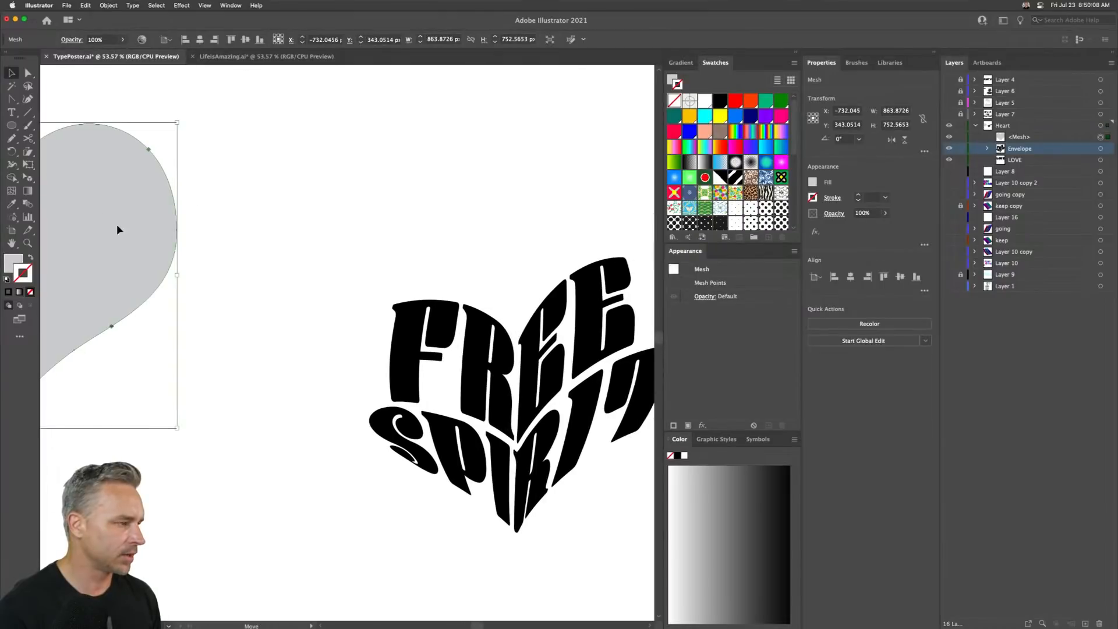
{"action": "left_click_drag", "start_coordinate": [116, 225], "coordinate": [605, 353]}
{"action": "key", "text": "space"}
{"action": "left_click_drag", "start_coordinate": [303, 224], "coordinate": [159, 228]}
{"action": "left_click_drag", "start_coordinate": [252, 317], "coordinate": [288, 316]}
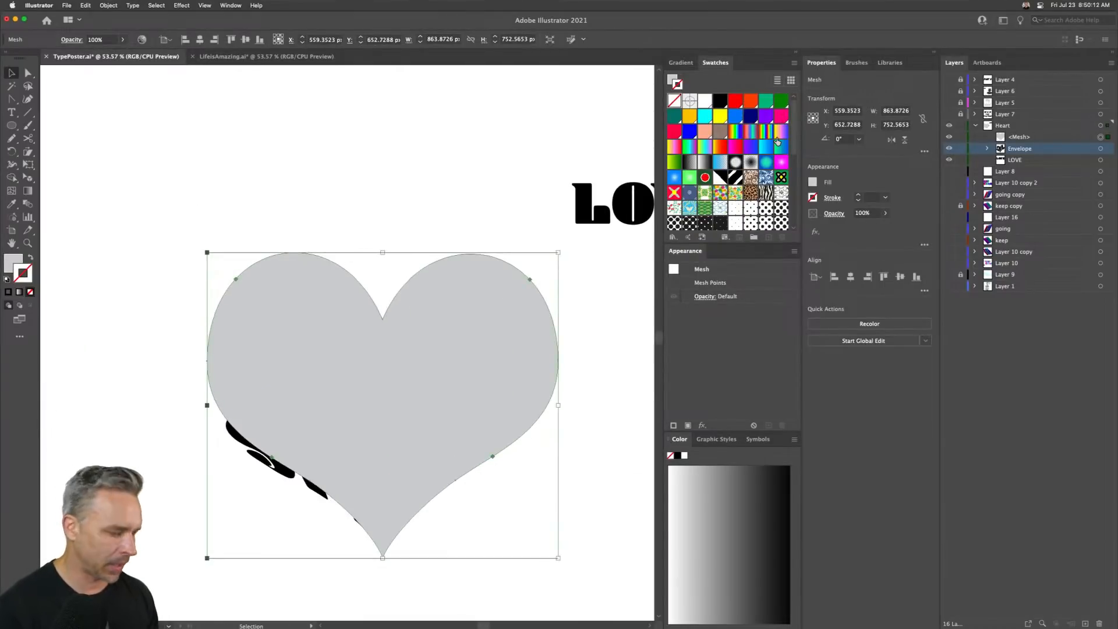
{"action": "left_click", "coordinate": [9, 262]}
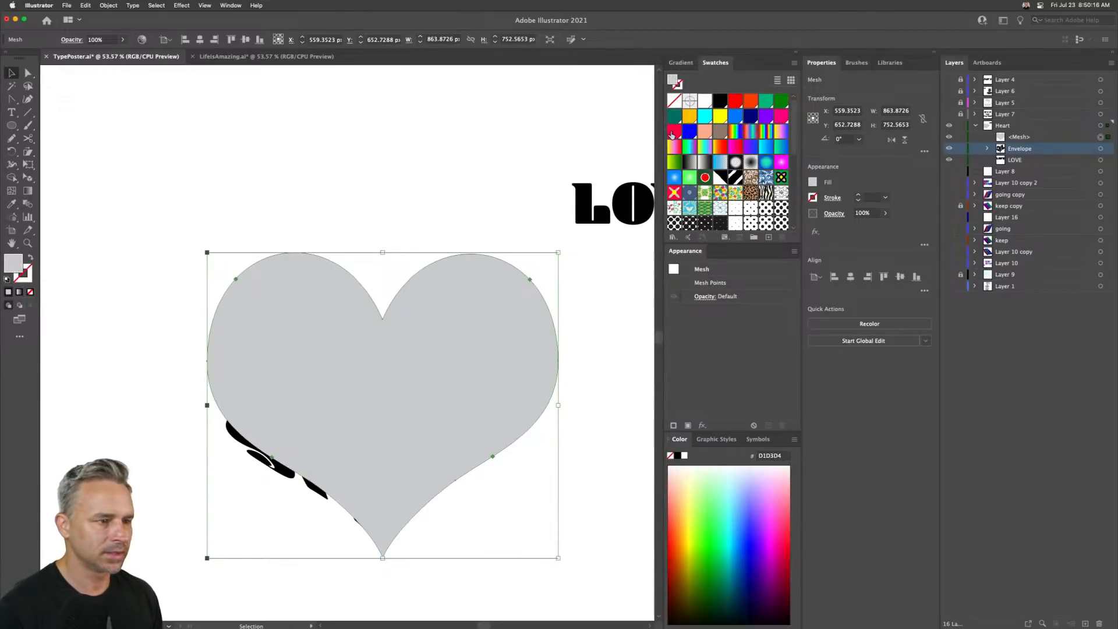
{"action": "left_click", "coordinate": [780, 117]}
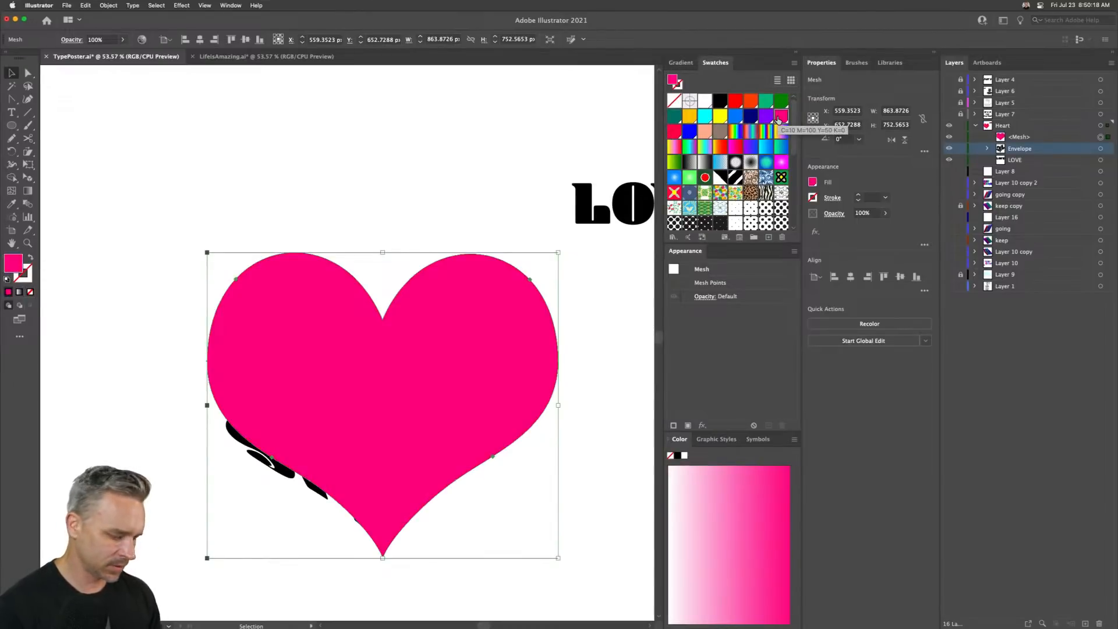
- Send the pink heart behind the FREE SPIRIT text and nudge it to the left
{"action": "key", "text": "shift+super+bracketleft"}
{"action": "key", "text": "Left"}
{"action": "key", "text": "Left"}
{"action": "key", "text": "Left"}
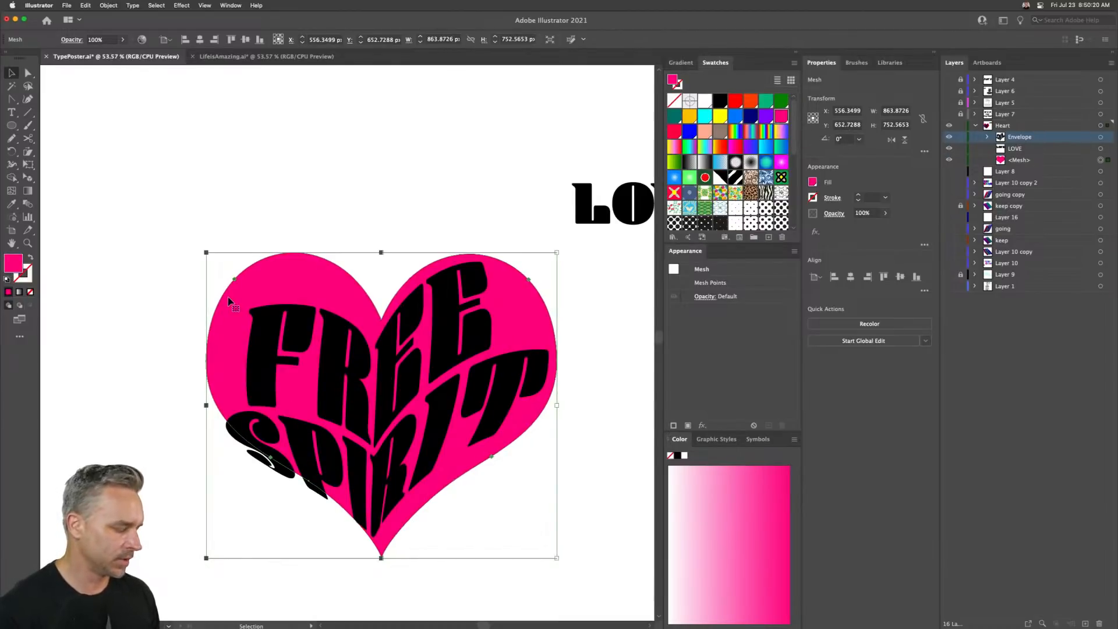
{"action": "key", "text": "shift+Left"}
{"action": "key", "text": "shift+Left"}
{"action": "key", "text": "shift+Left"}
{"action": "key", "text": "shift+Left"}
- Fill the FREE SPIRIT envelope text with white
{"action": "left_click", "coordinate": [302, 347]}
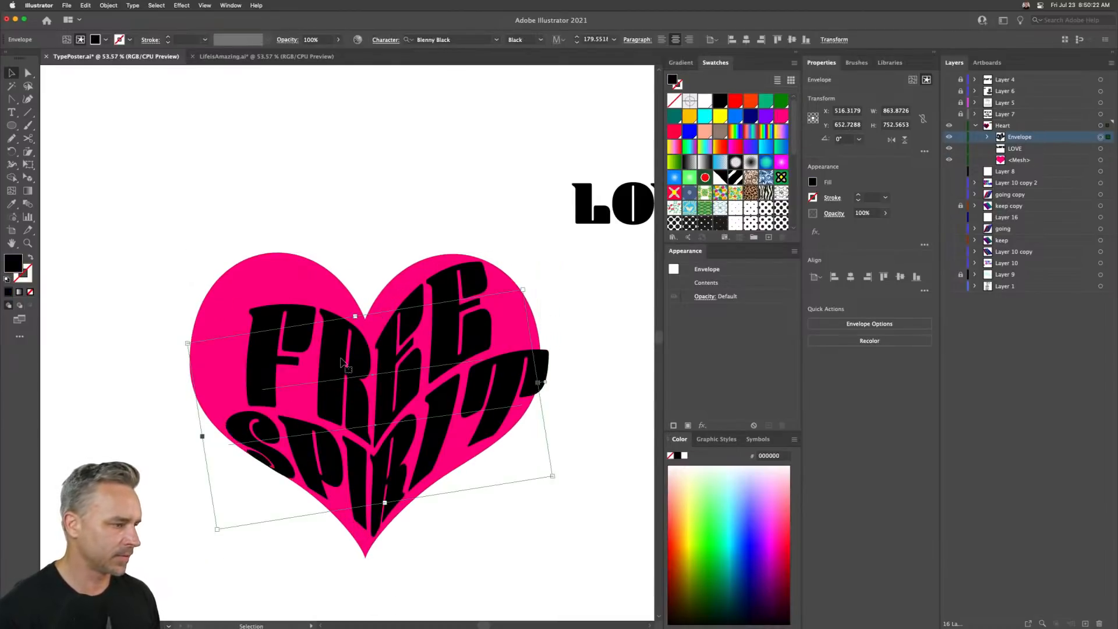
{"action": "left_click", "coordinate": [703, 101]}
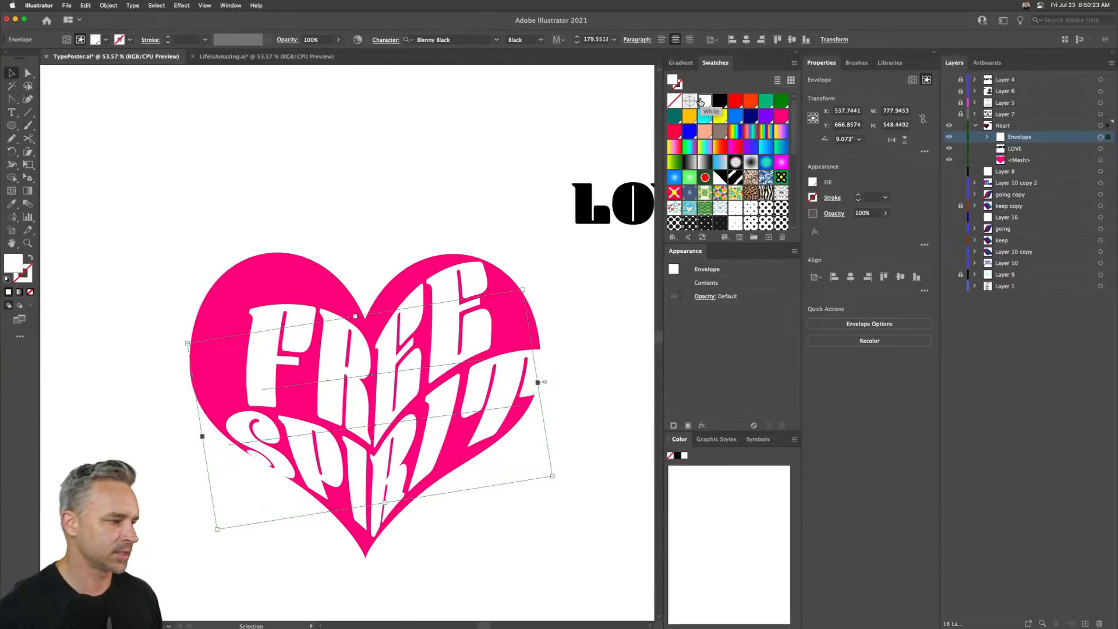
- Nudge the white FREE SPIRIT envelope into position over the pink heart
{"action": "key", "text": "Right"}
{"action": "key", "text": "Right"}
{"action": "key", "text": "Right"}
{"action": "key", "text": "Right"}
{"action": "left_click", "coordinate": [223, 312]}
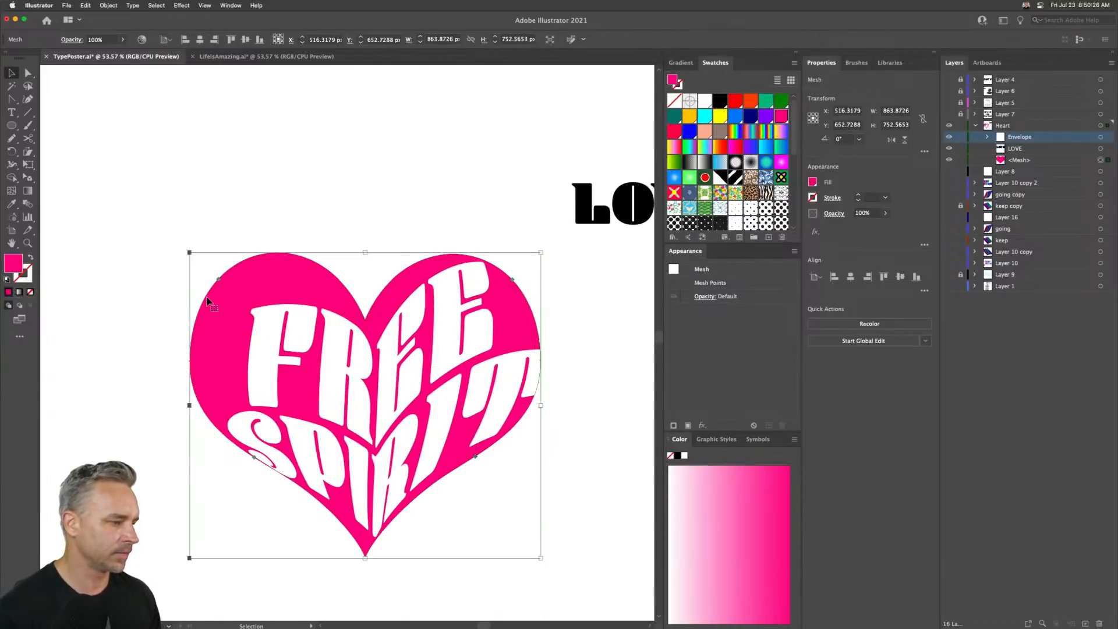
{"action": "left_click", "coordinate": [227, 207]}
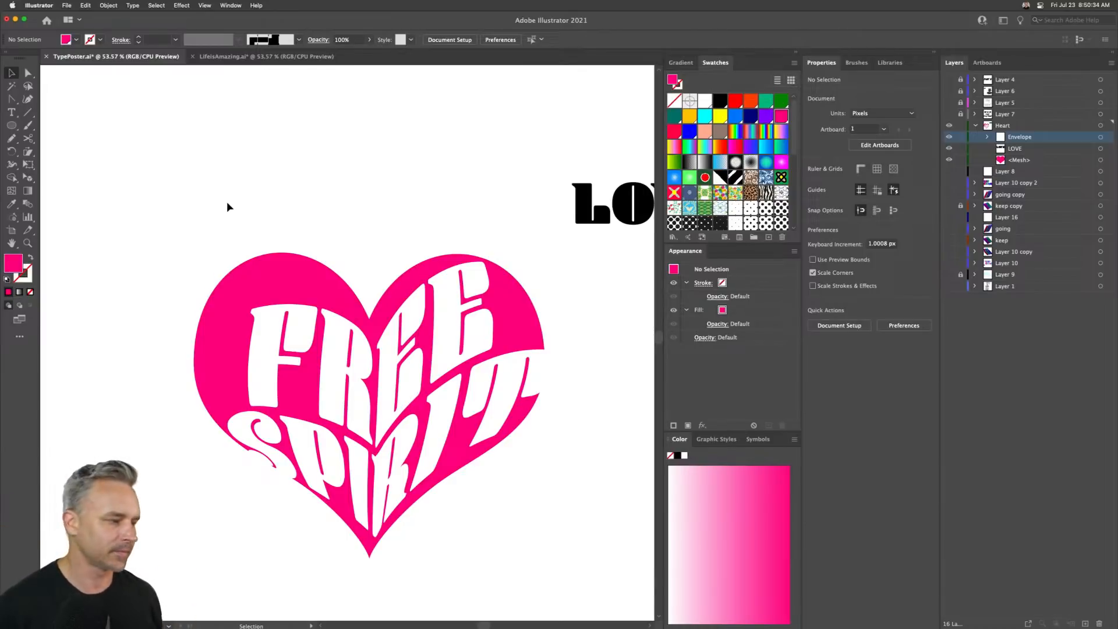
{"action": "left_click_drag", "start_coordinate": [270, 396], "coordinate": [266, 389]}
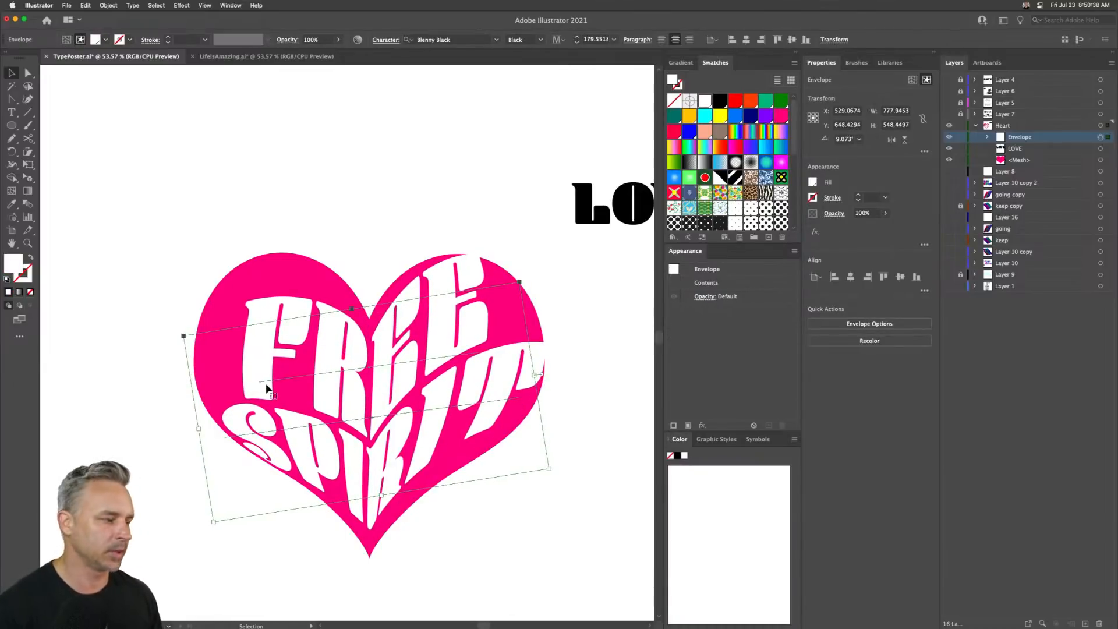
- Rotate the FREE SPIRIT envelope in isolation mode to about 5.8° and exit isolation
{"action": "double_click", "coordinate": [266, 377]}
{"action": "left_click_drag", "start_coordinate": [274, 352], "coordinate": [356, 496]}
{"action": "key", "text": "super+z"}
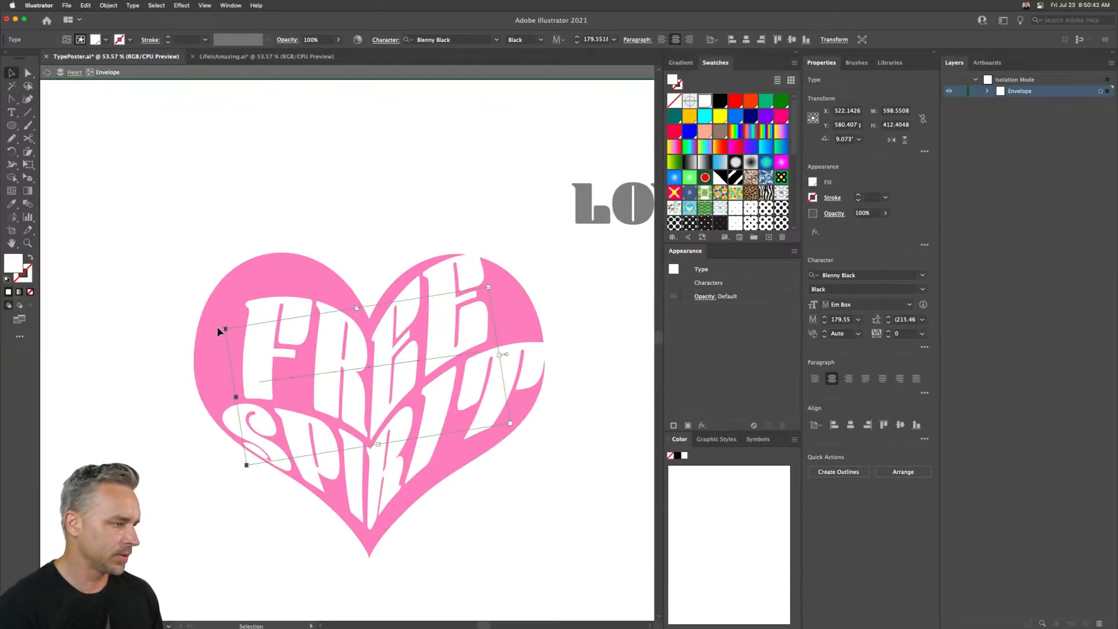
{"action": "left_click", "coordinate": [329, 501]}
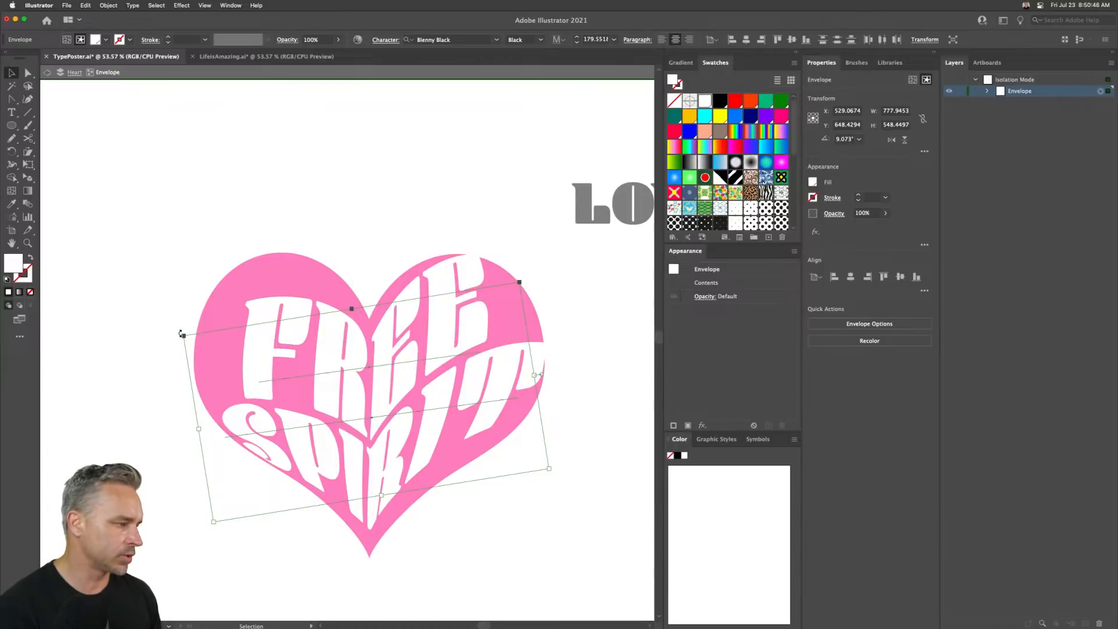
{"action": "left_click_drag", "start_coordinate": [182, 333], "coordinate": [182, 325]}
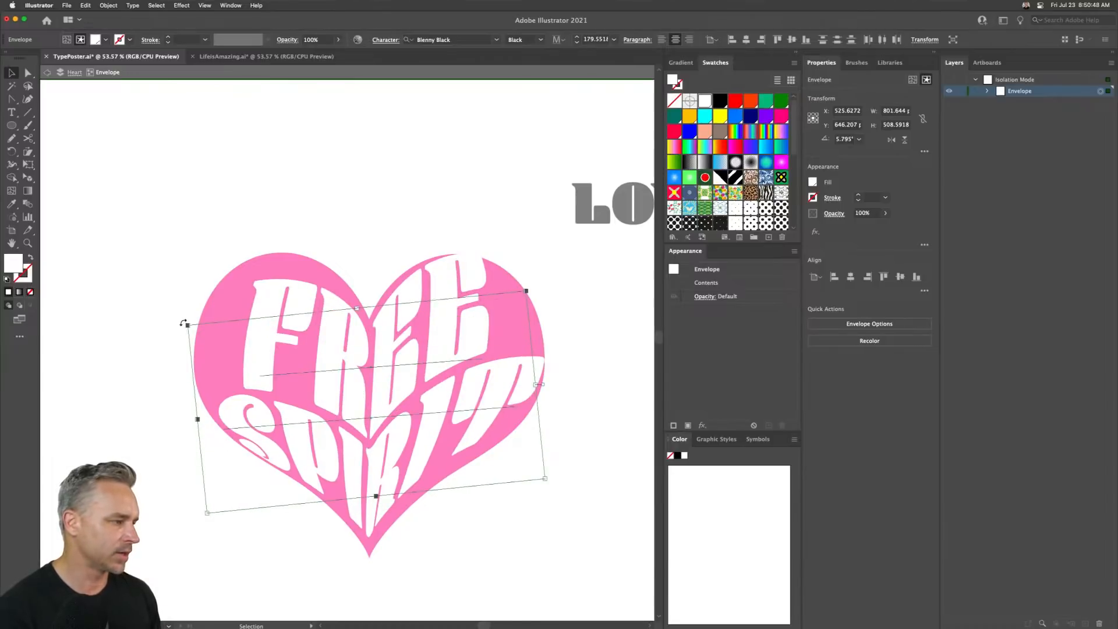
{"action": "left_click", "coordinate": [184, 324]}
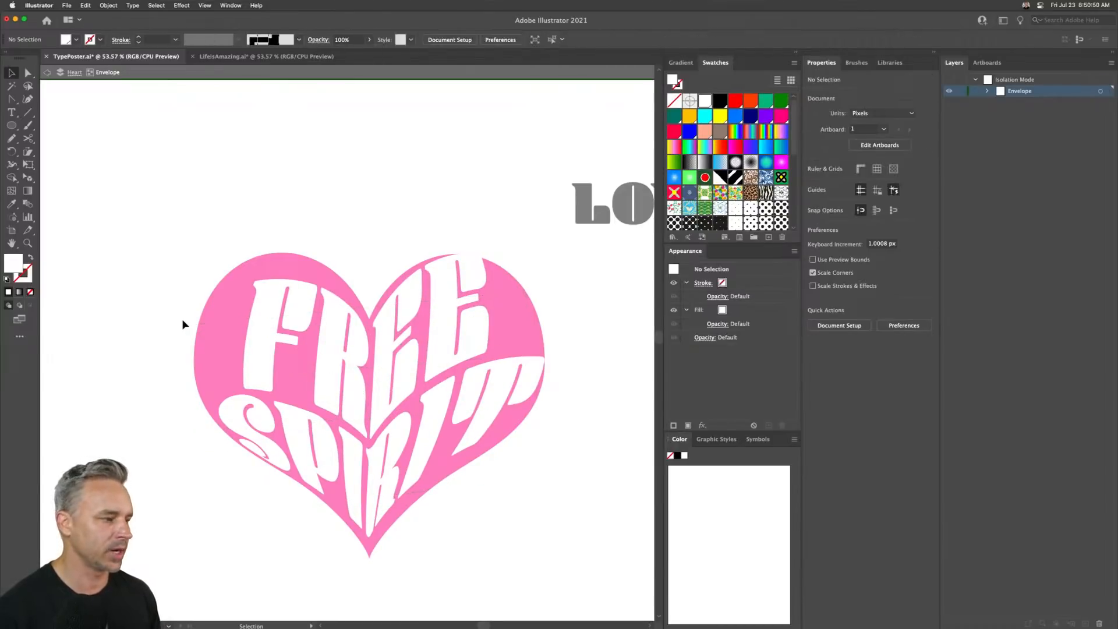
{"action": "double_click", "coordinate": [116, 213]}
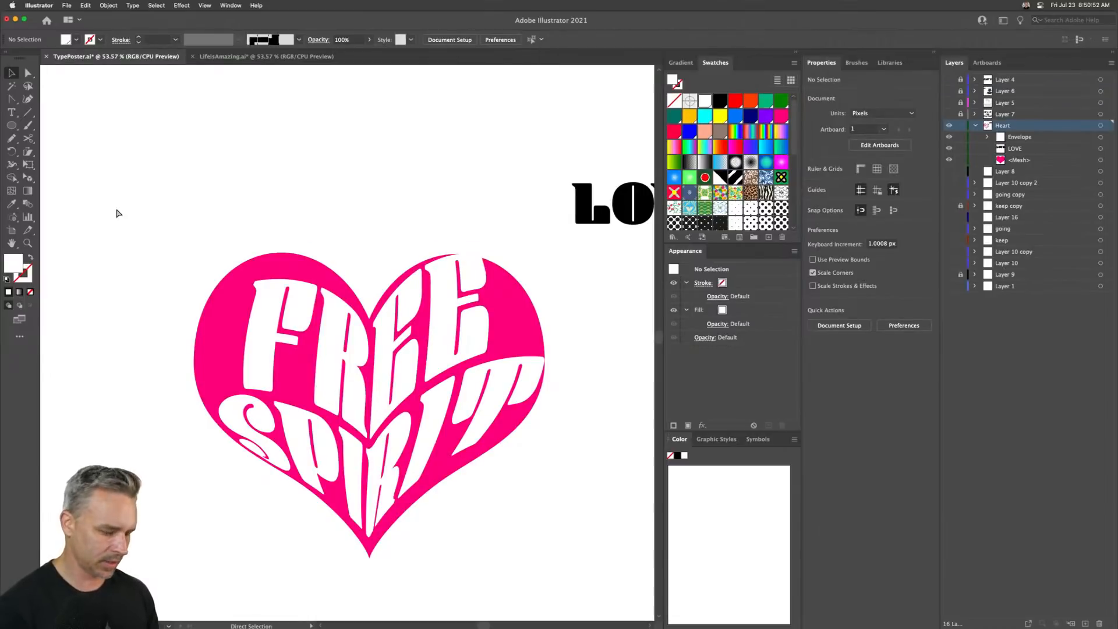
- Zoom out to the whole artboard and delete the LOVE text beside it
{"action": "scroll", "coordinate": [117, 213], "scroll_direction": "down", "scroll_amount": 3}
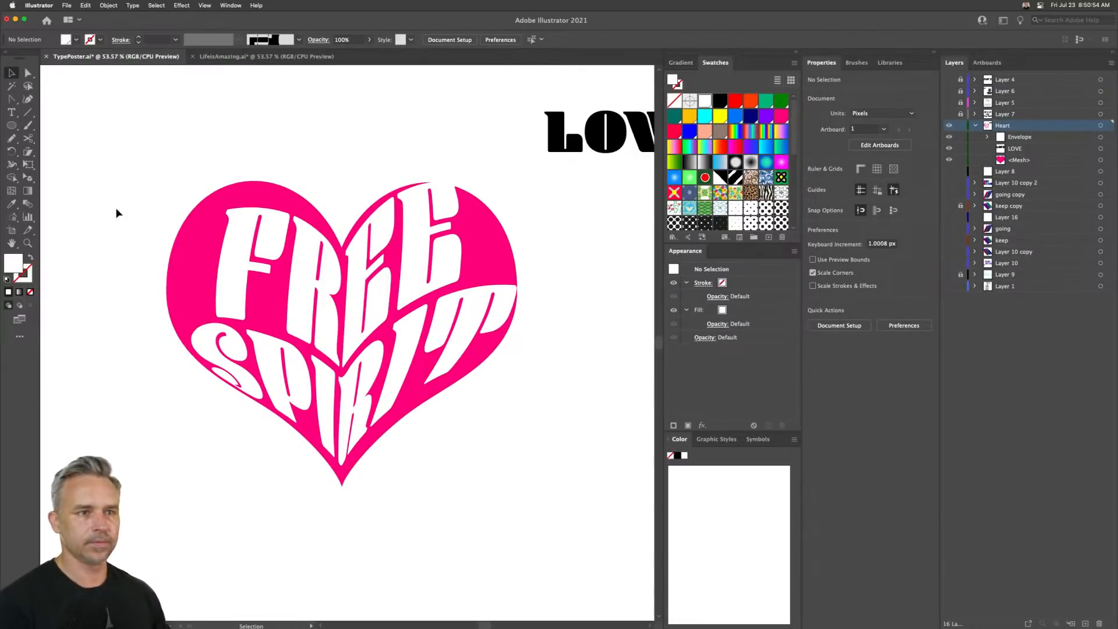
{"action": "key", "text": "super+minus"}
{"action": "key", "text": "super+minus"}
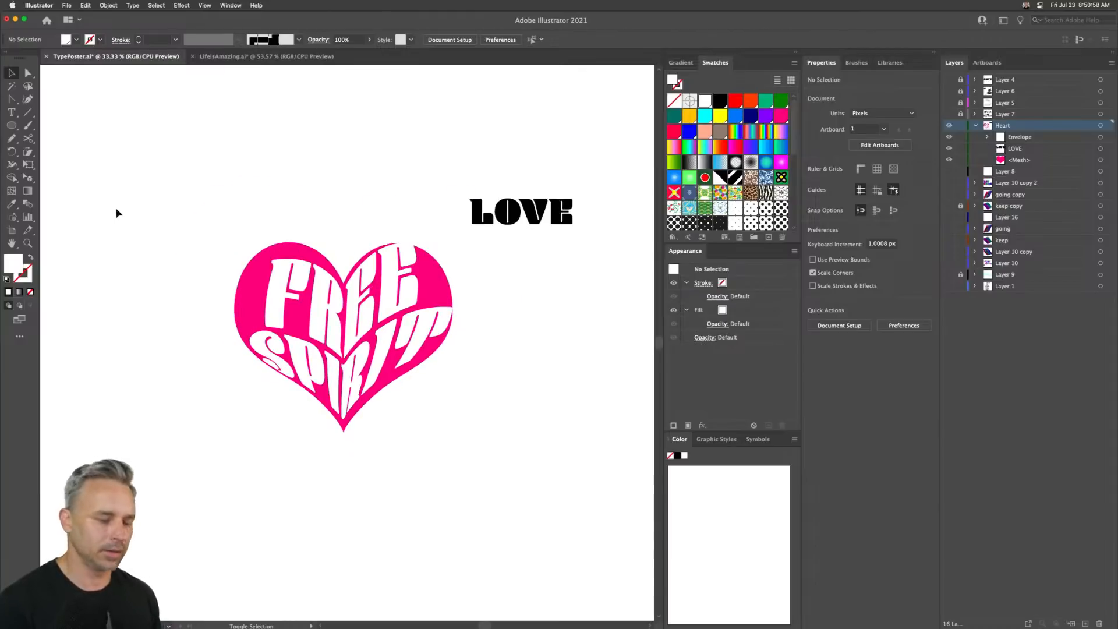
{"action": "key", "text": "super+shift+h"}
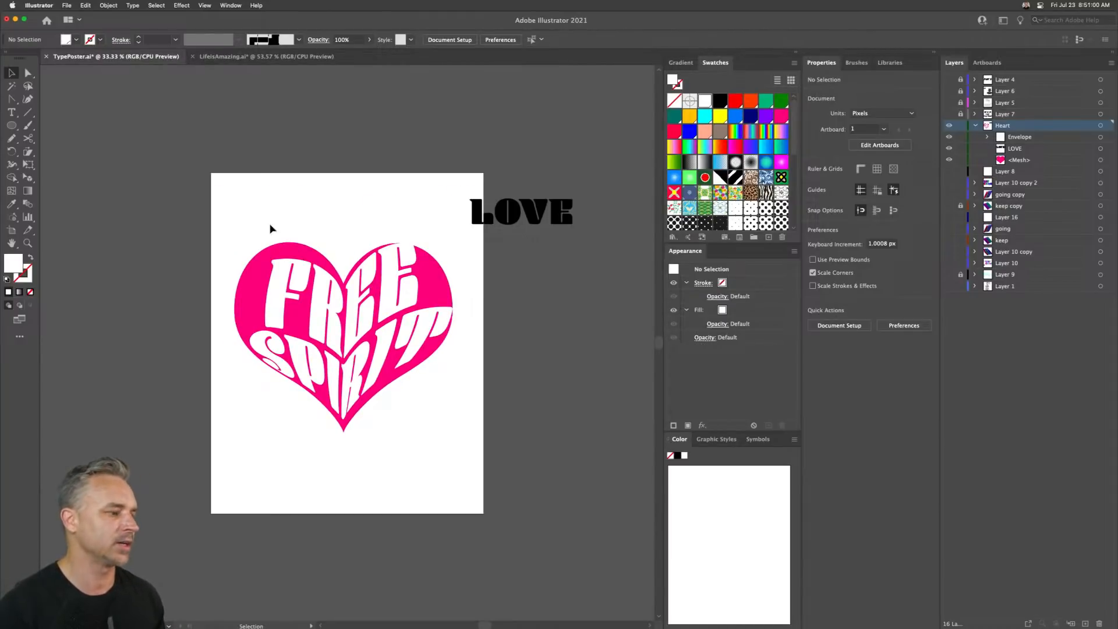
{"action": "left_click", "coordinate": [493, 209]}
{"action": "key", "text": "Delete"}
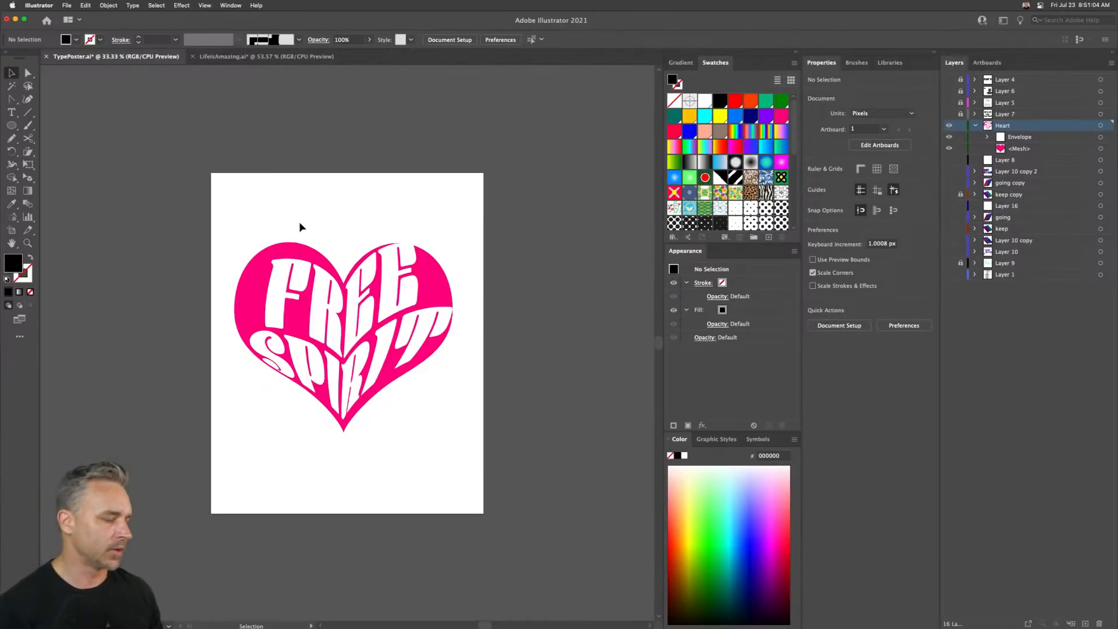
{"action": "left_click", "coordinate": [255, 269]}
{"action": "left_click", "coordinate": [239, 176]}
{"action": "key", "text": "super+v"}
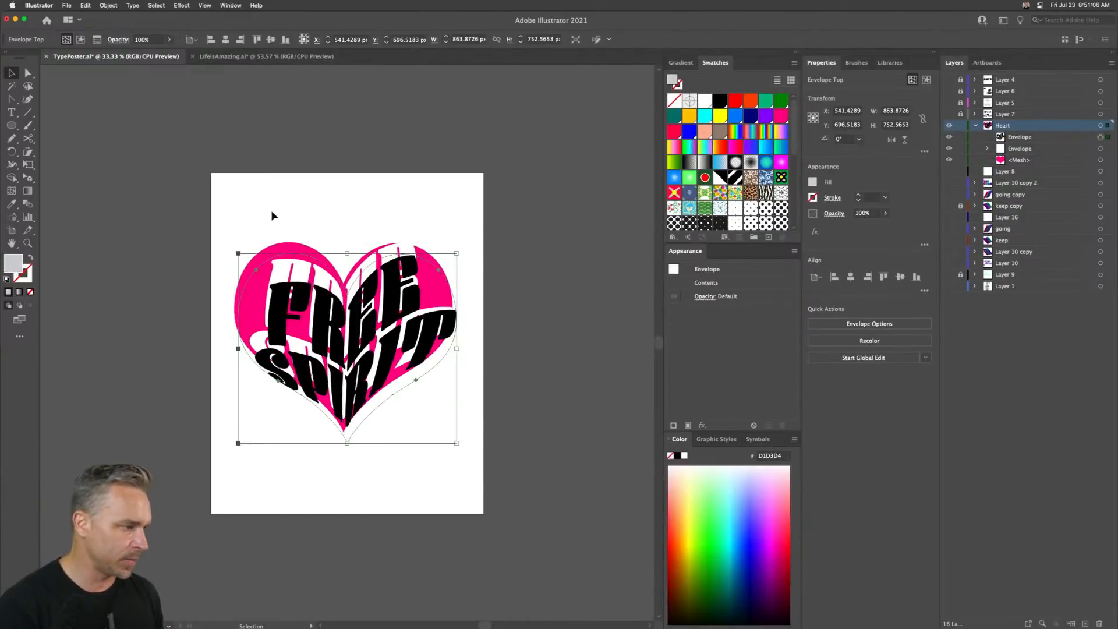
{"action": "key", "text": "Delete"}
- Copy the pink heart shape
{"action": "left_click", "coordinate": [258, 263]}
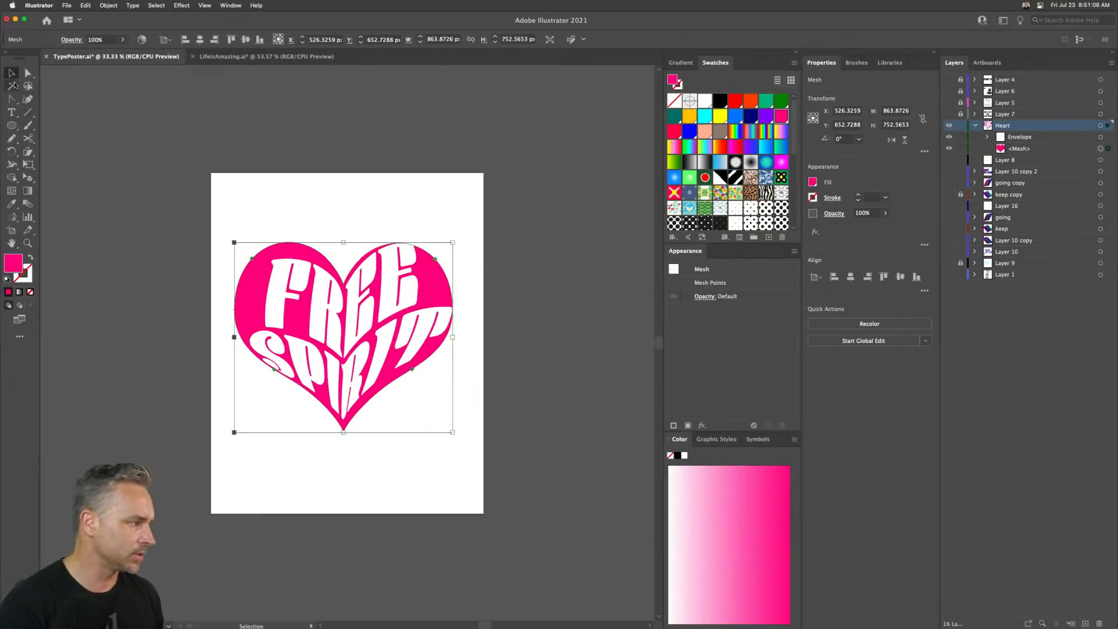
{"action": "key", "text": "super+c"}
{"action": "key", "text": "super+f"}
{"action": "left_click_drag", "start_coordinate": [336, 312], "coordinate": [506, 338]}
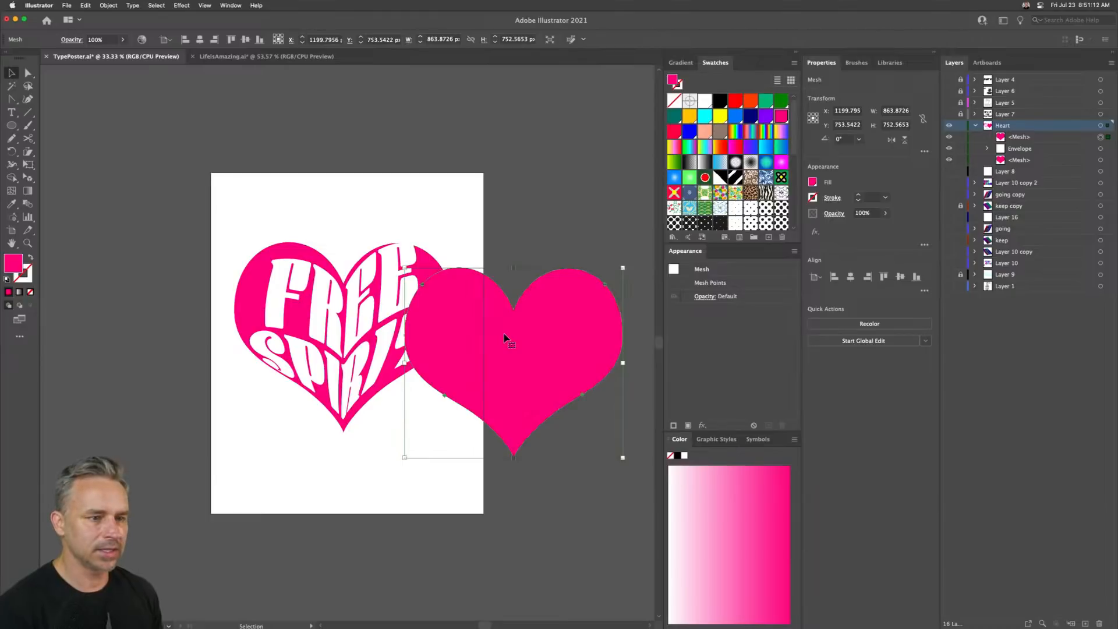
{"action": "key", "text": "Delete"}
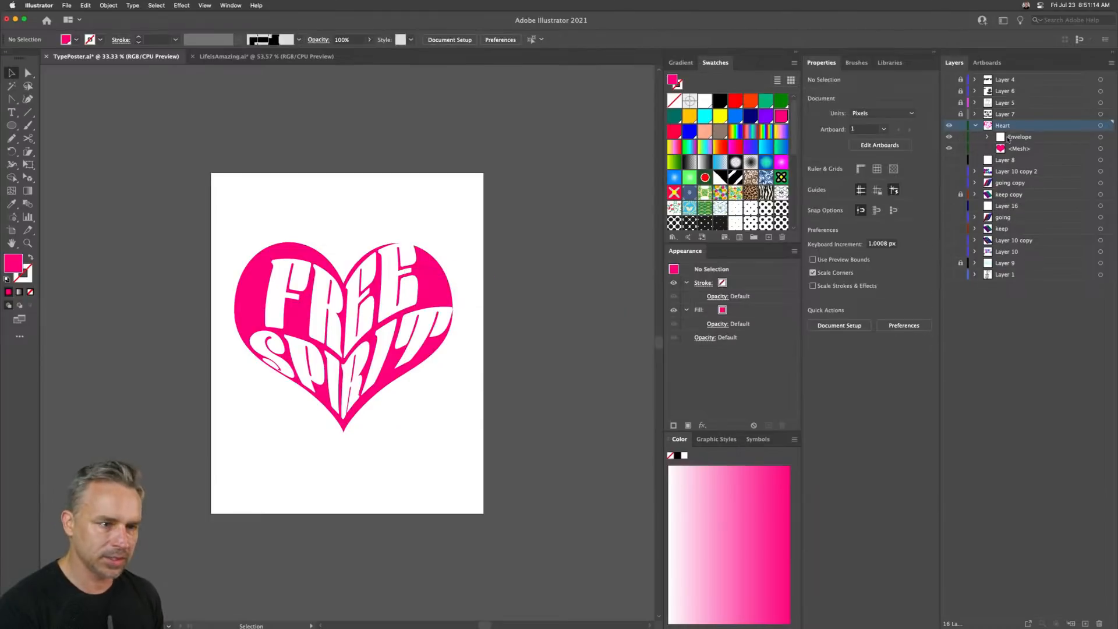
- Create a new layer below the Heart layer and paste the heart copy in place on it
{"action": "left_click", "coordinate": [1086, 624]}
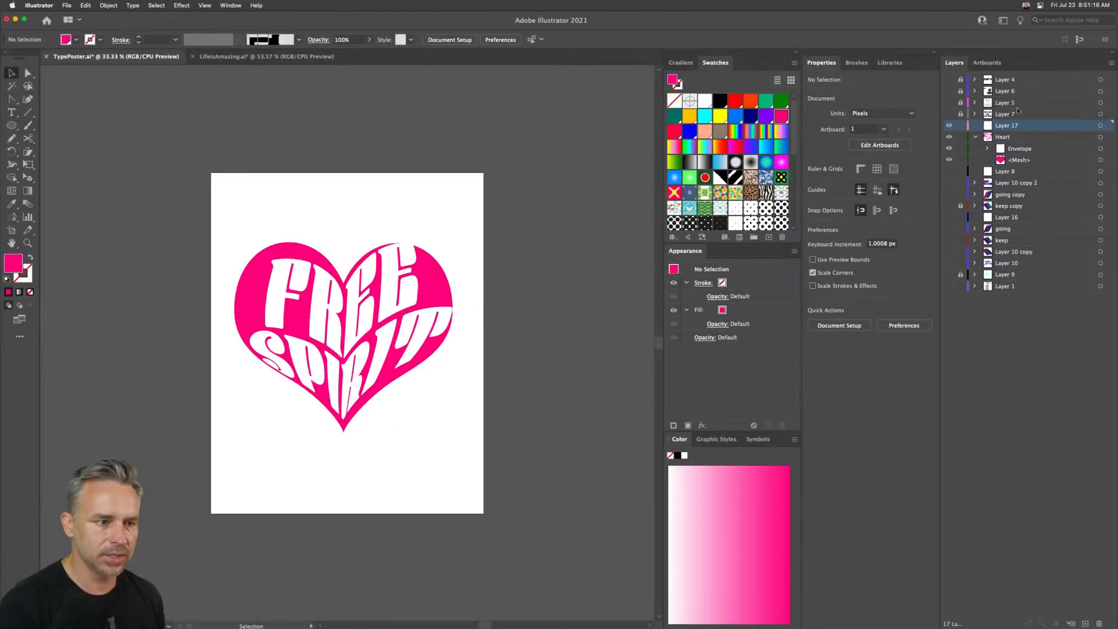
{"action": "left_click_drag", "start_coordinate": [1047, 123], "coordinate": [986, 181]}
{"action": "key", "text": "ctrl+f"}
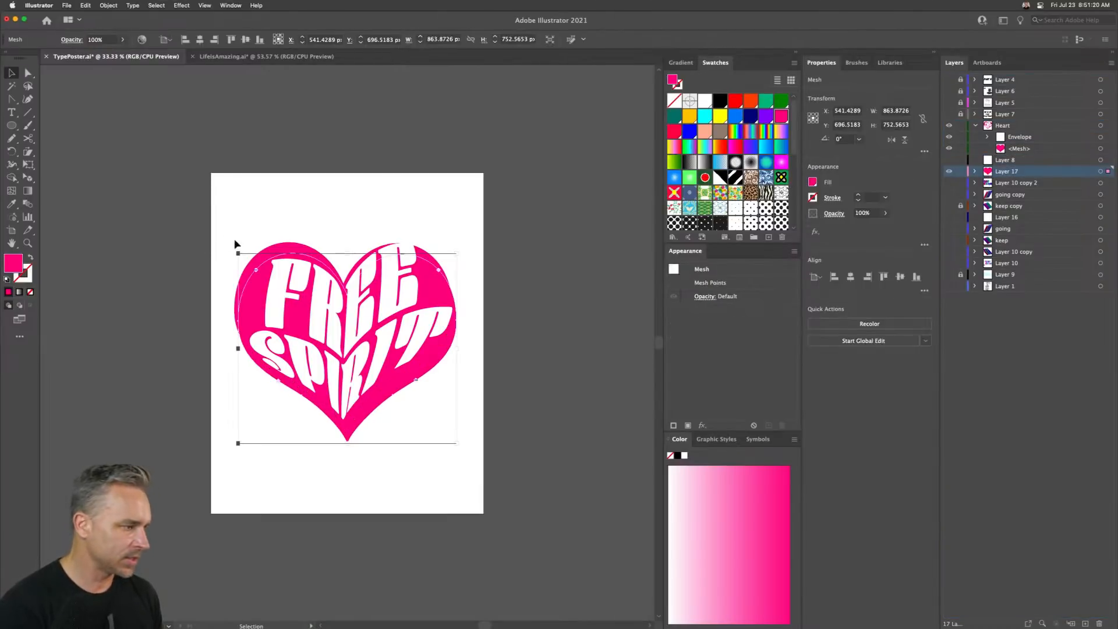
- Scale the pasted heart up slightly and nudge it up and left behind the design
{"action": "left_click_drag", "start_coordinate": [238, 253], "coordinate": [222, 240]}
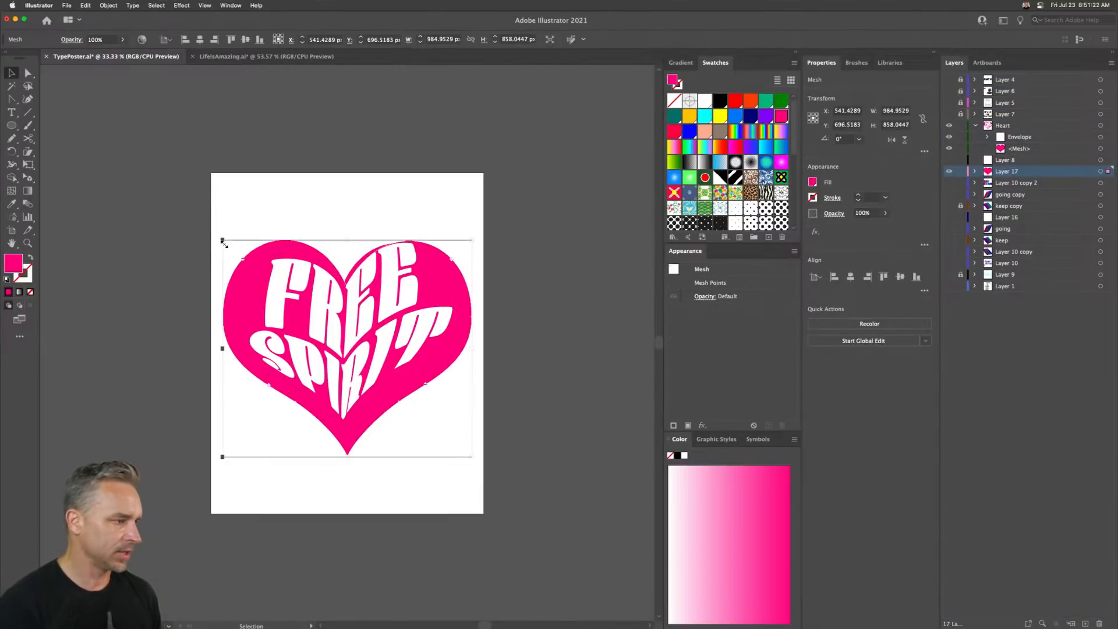
{"action": "key", "text": "shift+Up"}
{"action": "key", "text": "shift+Up"}
{"action": "key", "text": "shift+Up"}
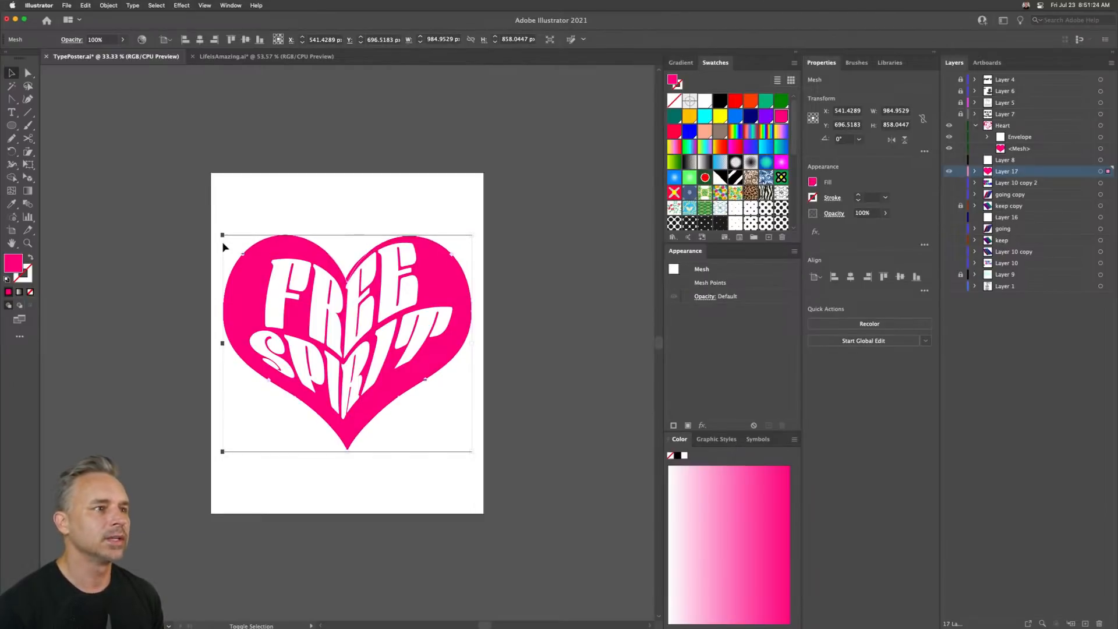
{"action": "key", "text": "Left"}
{"action": "key", "text": "Left"}
{"action": "key", "text": "Left"}
{"action": "key", "text": "Up"}
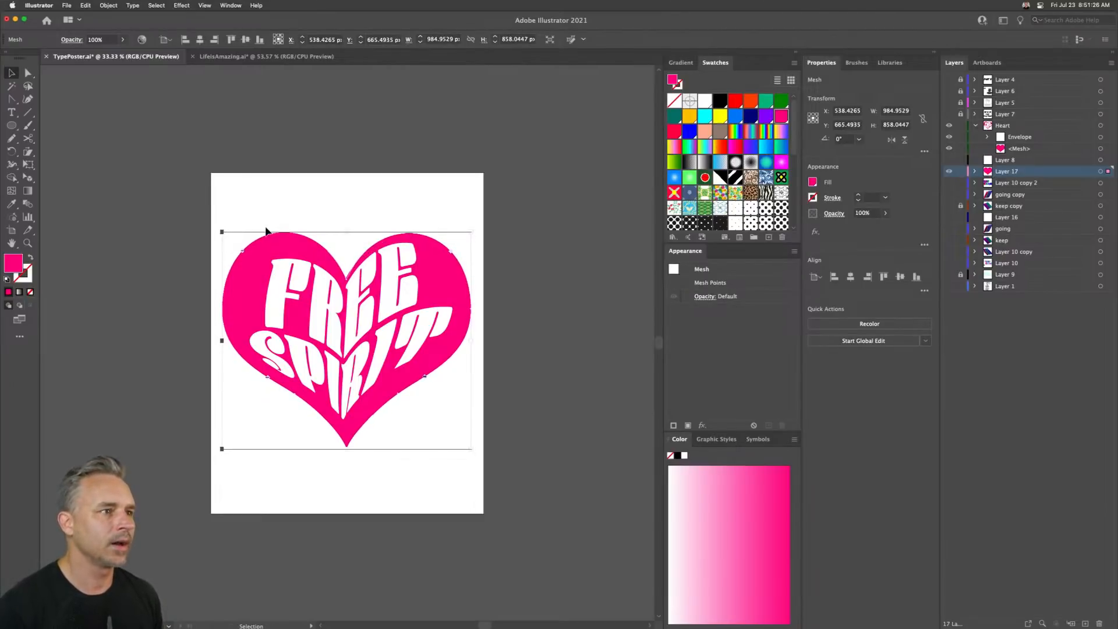
{"action": "key", "text": "Up"}
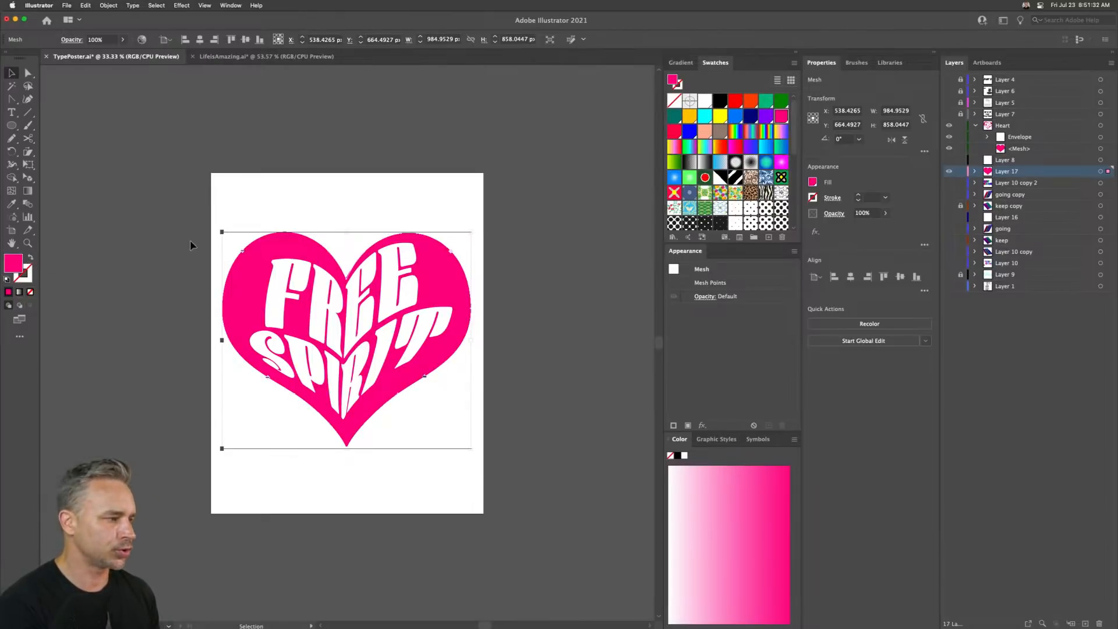
- Enlarge the background heart to about 2126 px wide, extending beyond the artboard
{"action": "key", "text": "a"}
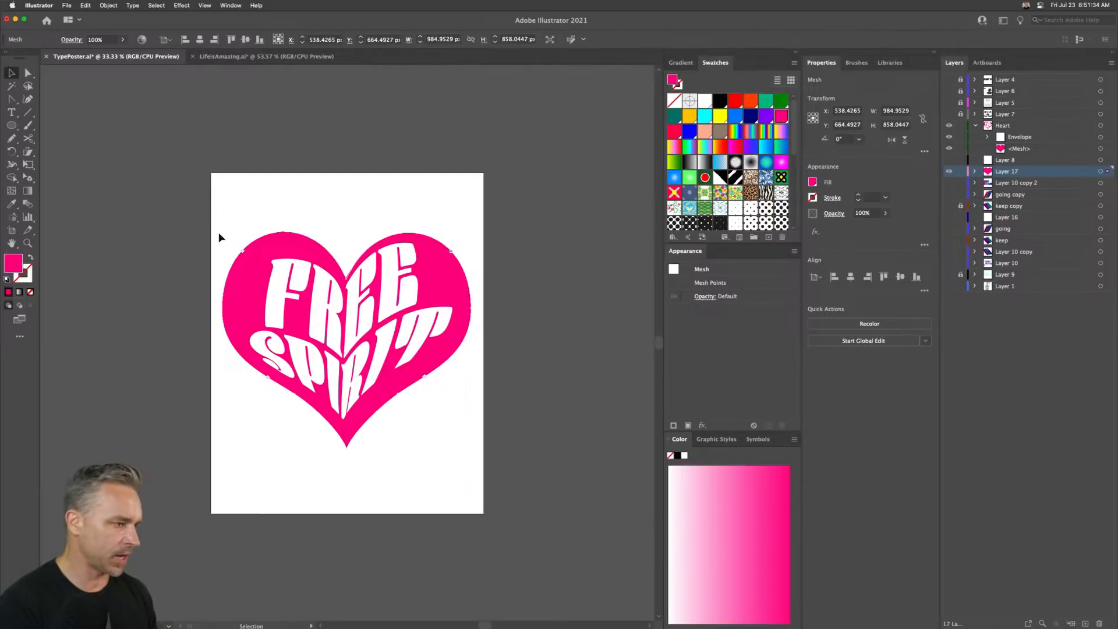
{"action": "key", "text": "super+shift+b"}
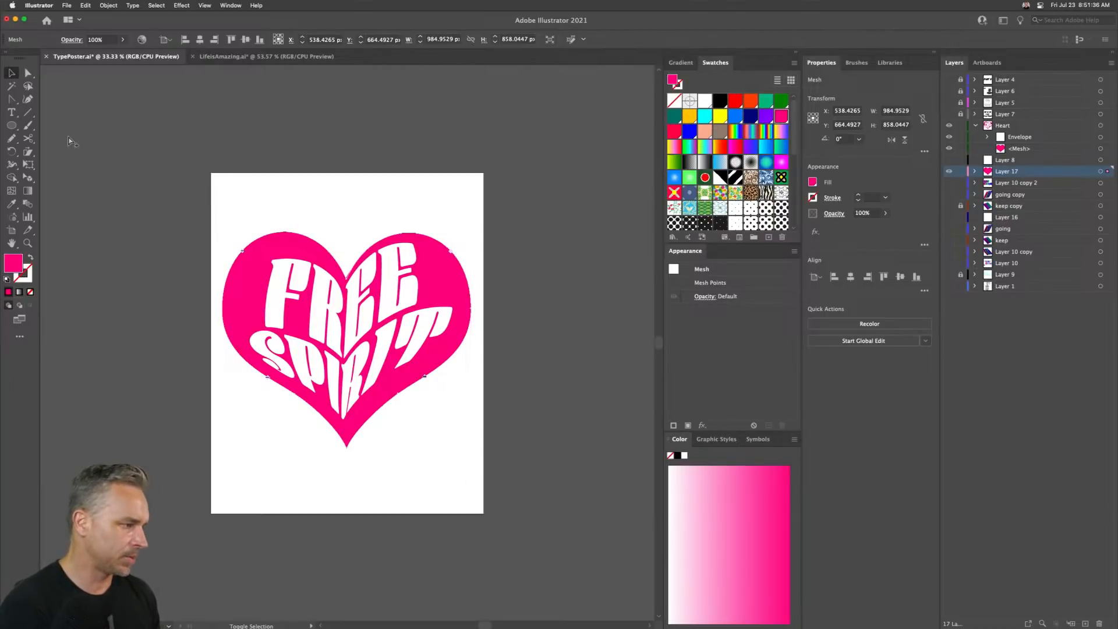
{"action": "key", "text": "super+shift+b"}
{"action": "left_click_drag", "start_coordinate": [141, 131], "coordinate": [79, 107]}
- Raise the background heart's top notch point
{"action": "left_click", "coordinate": [26, 72]}
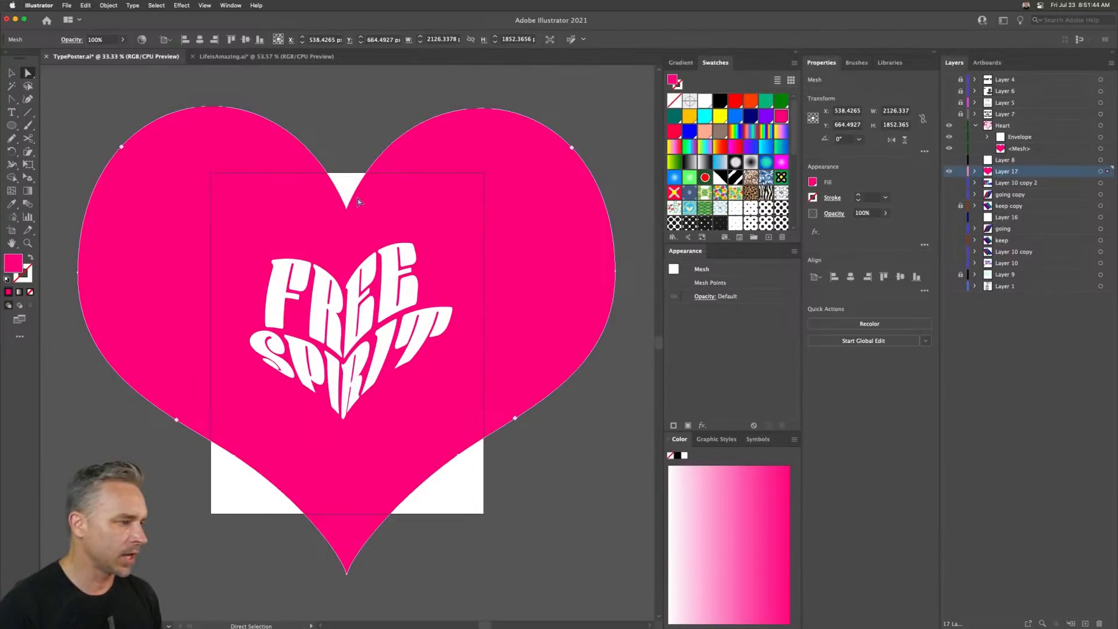
{"action": "left_click_drag", "start_coordinate": [358, 226], "coordinate": [357, 226]}
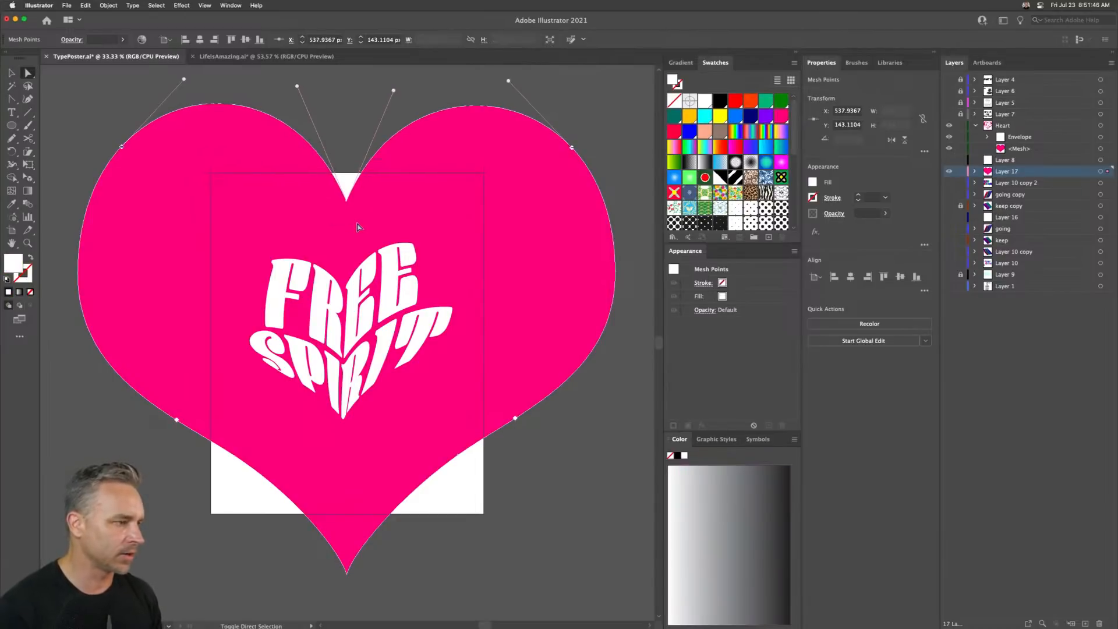
{"action": "key", "text": "shift+Up"}
{"action": "key", "text": "shift+Up"}
{"action": "key", "text": "shift+Up"}
{"action": "key", "text": "shift+Up"}
{"action": "key", "text": "shift+Up"}
{"action": "key", "text": "shift+Up"}
{"action": "key", "text": "shift+Up"}
{"action": "key", "text": "shift+Up"}
{"action": "key", "text": "shift+Up"}
{"action": "key", "text": "shift+Up"}
{"action": "key", "text": "shift+Up"}
{"action": "key", "text": "shift+Up"}
{"action": "key", "text": "shift+Up"}
{"action": "key", "text": "shift+Up"}
{"action": "key", "text": "shift+Up"}
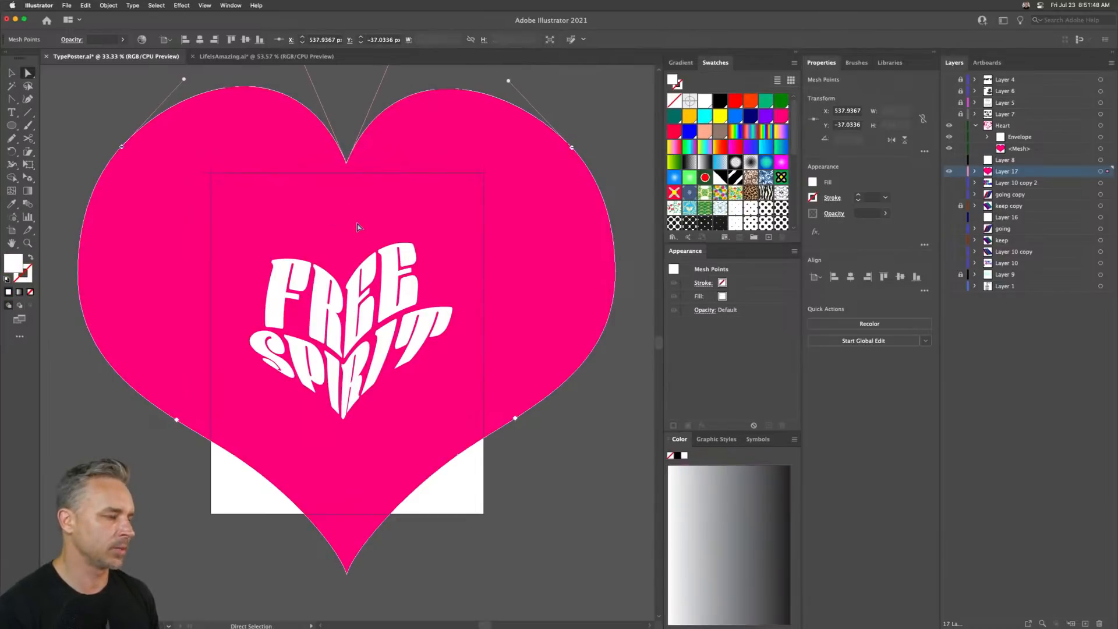
- Enlarge the background heart further to about 3242 px wide and reselect it
{"action": "left_click", "coordinate": [11, 73]}
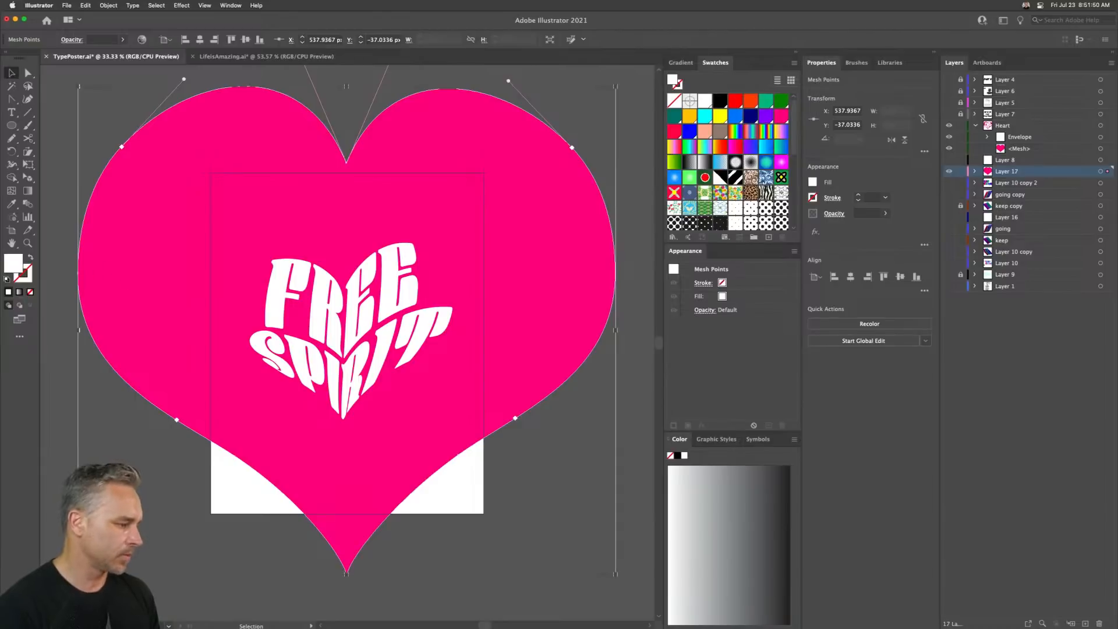
{"action": "left_click_drag", "start_coordinate": [78, 574], "coordinate": [45, 602]}
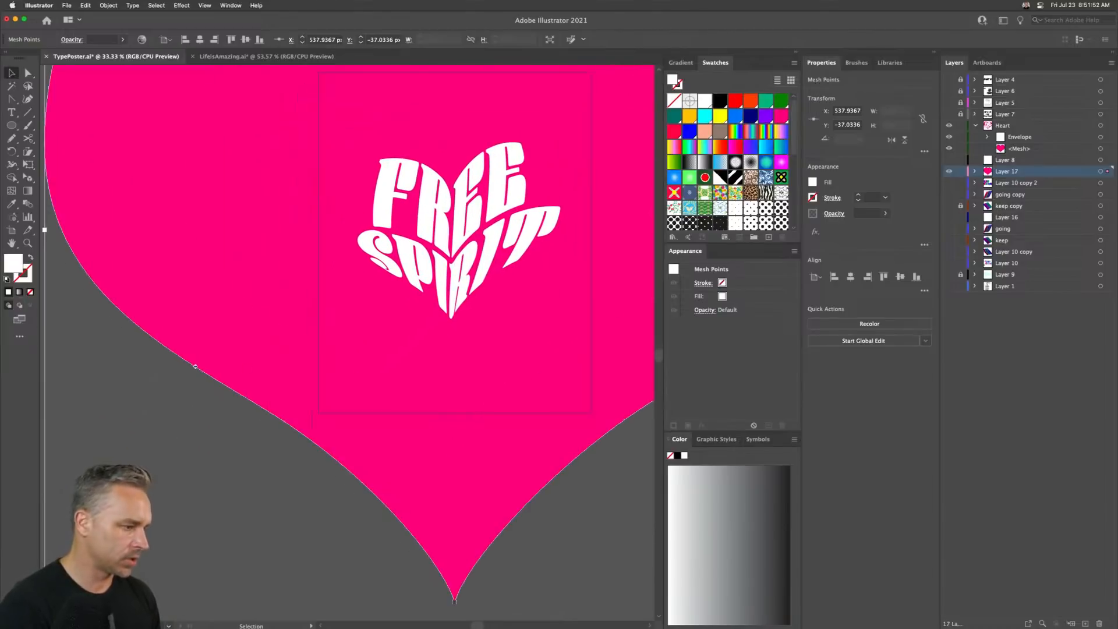
{"action": "scroll", "coordinate": [584, 206], "scroll_direction": "up", "scroll_amount": 4}
{"action": "scroll", "coordinate": [584, 207], "scroll_direction": "right", "scroll_amount": 2}
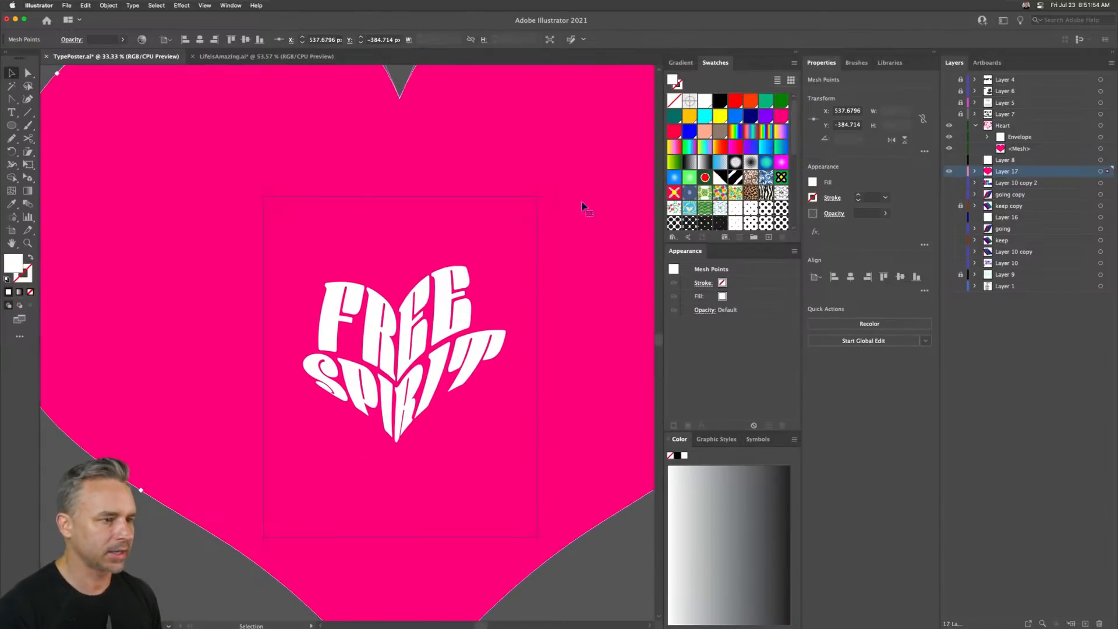
{"action": "scroll", "coordinate": [346, 211], "scroll_direction": "right", "scroll_amount": 3}
{"action": "scroll", "coordinate": [346, 211], "scroll_direction": "up", "scroll_amount": 2}
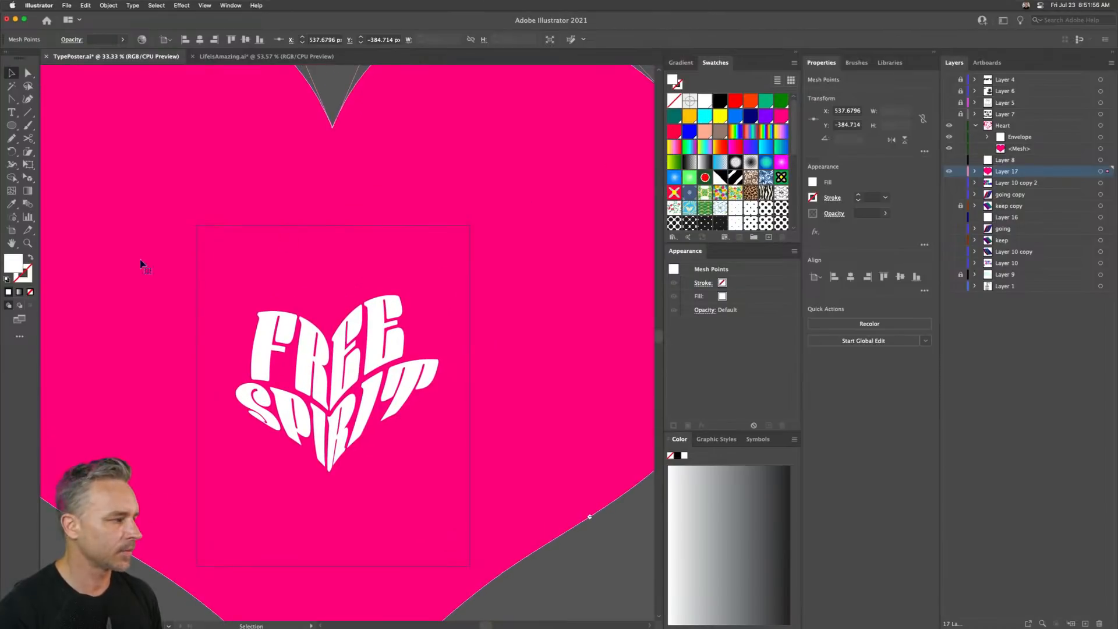
{"action": "left_click", "coordinate": [329, 157]}
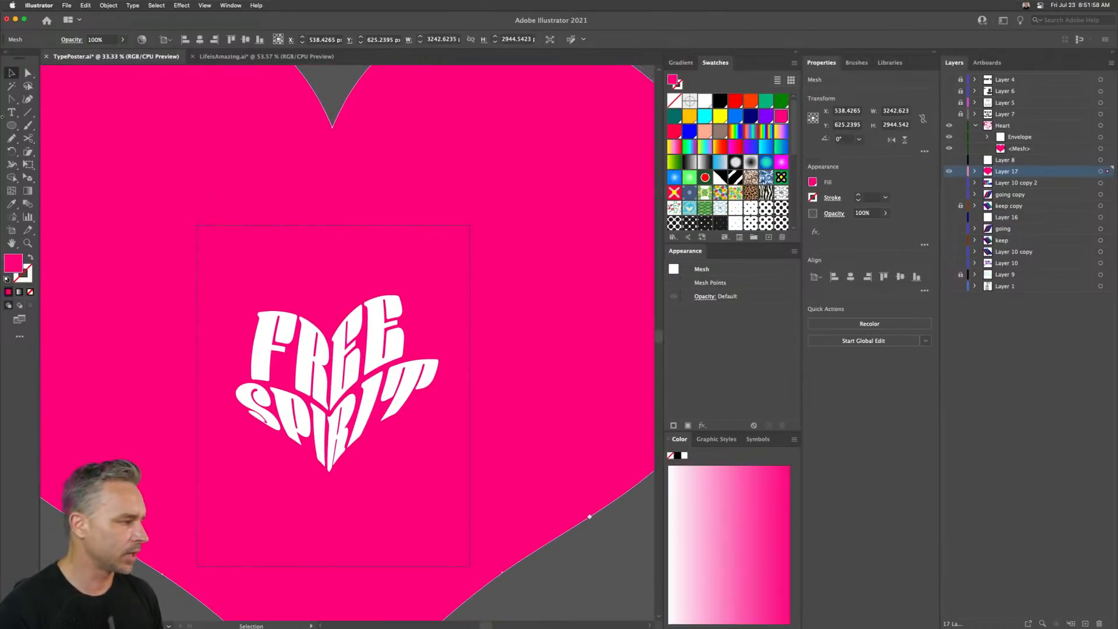
- Fill the large background heart with cyan and hide the Heart layer holding the FREE SPIRIT text
{"action": "left_click", "coordinate": [705, 116]}
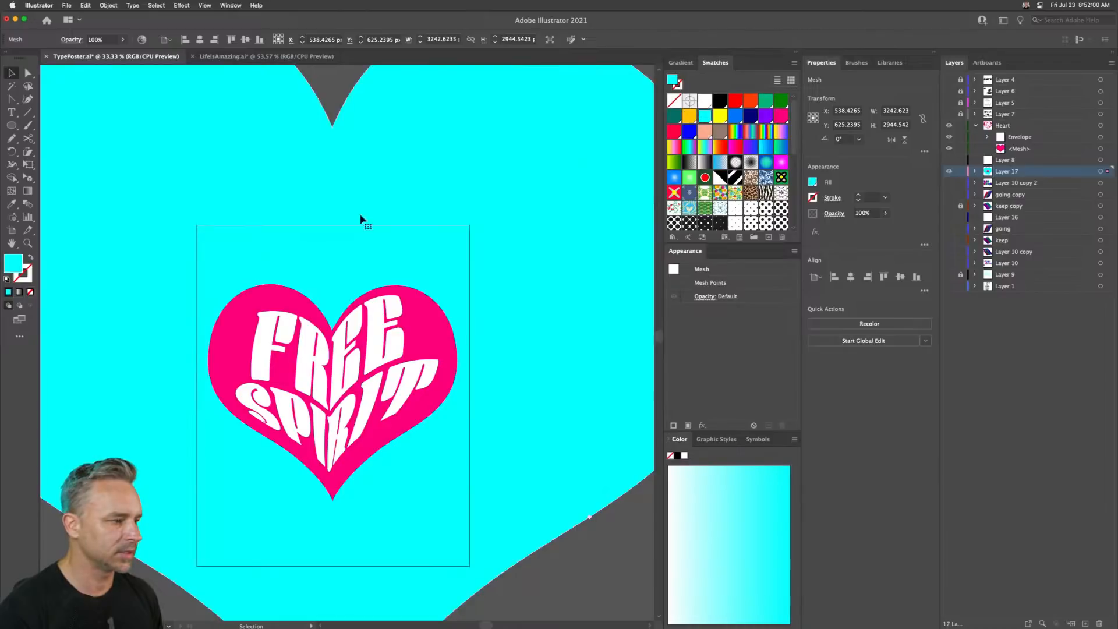
{"action": "left_click", "coordinate": [425, 296]}
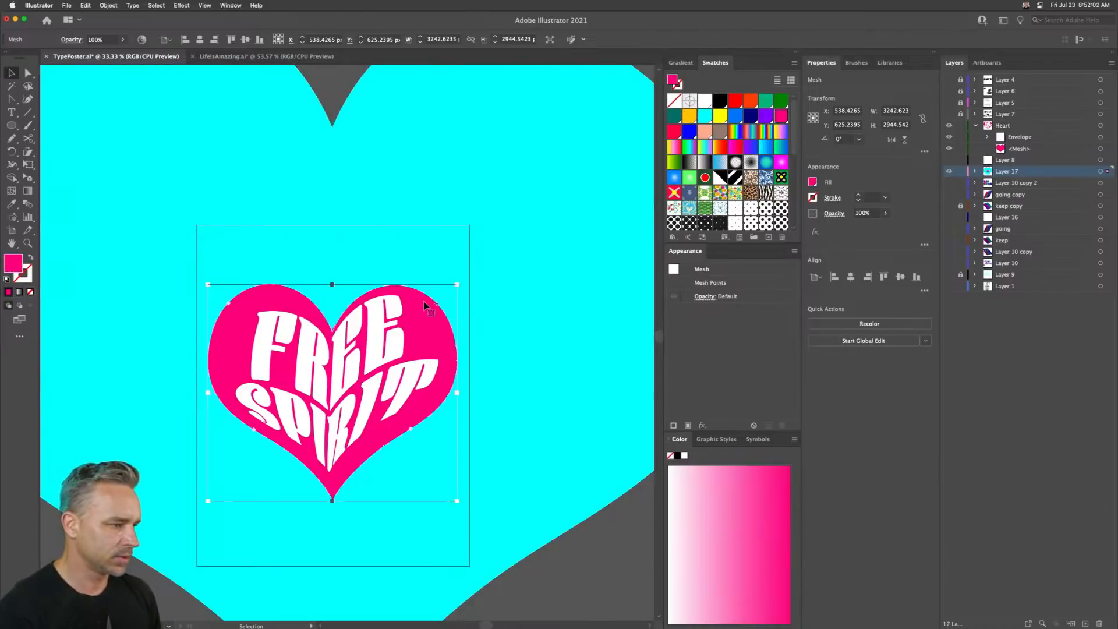
{"action": "left_click", "coordinate": [975, 125]}
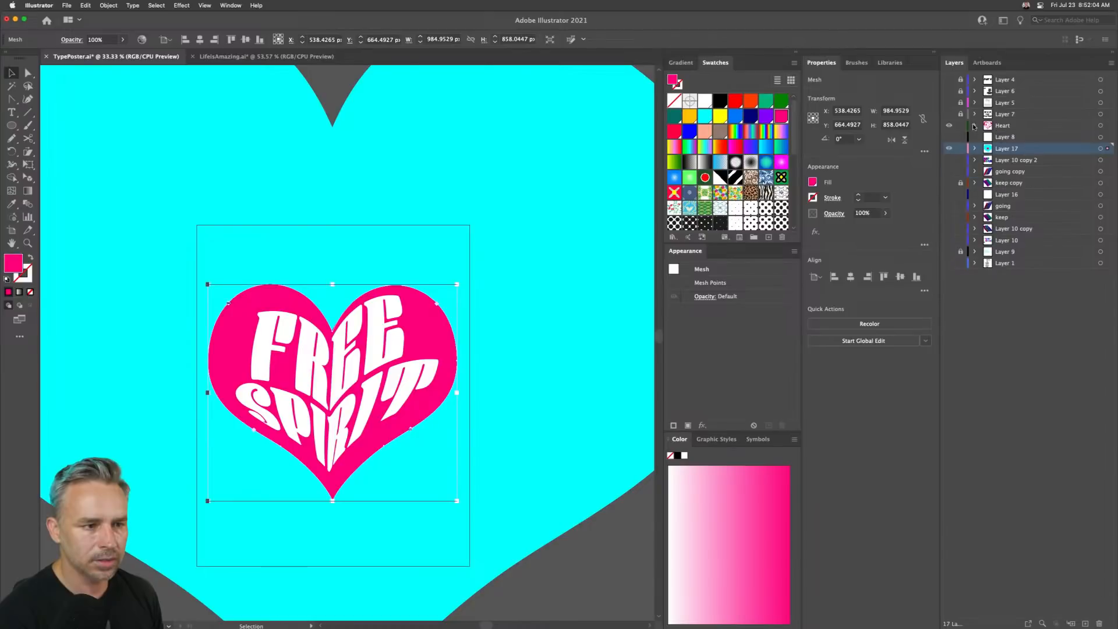
{"action": "left_click", "coordinate": [949, 126]}
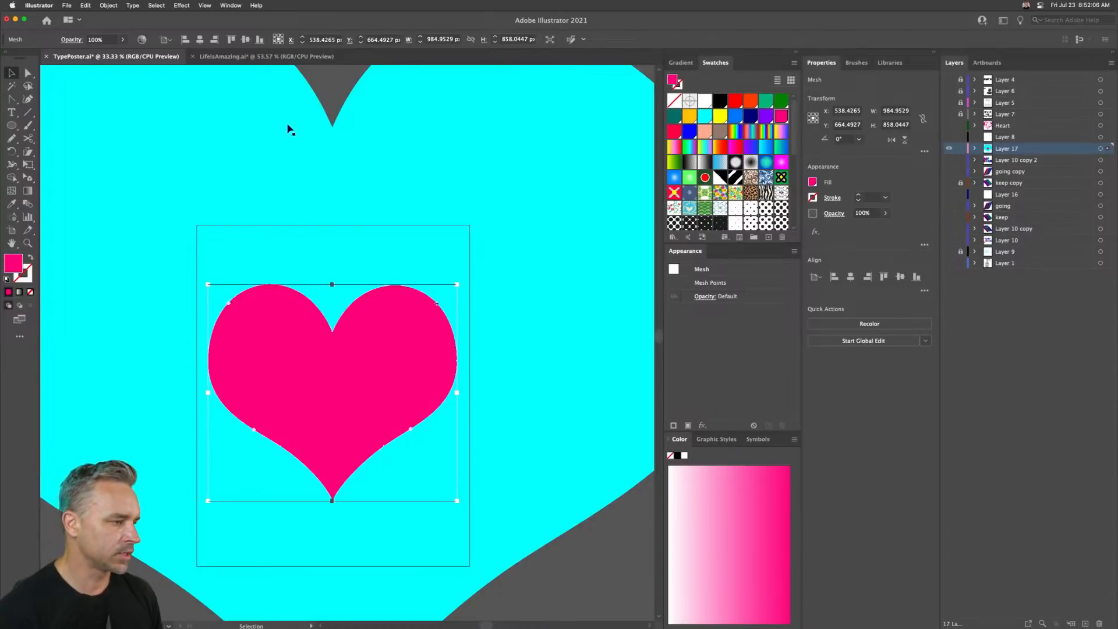
- Try to blend the small pink heart with the large cyan heart using the Blend tool
{"action": "left_click", "coordinate": [354, 89]}
{"action": "left_click_drag", "start_coordinate": [318, 80], "coordinate": [340, 415]}
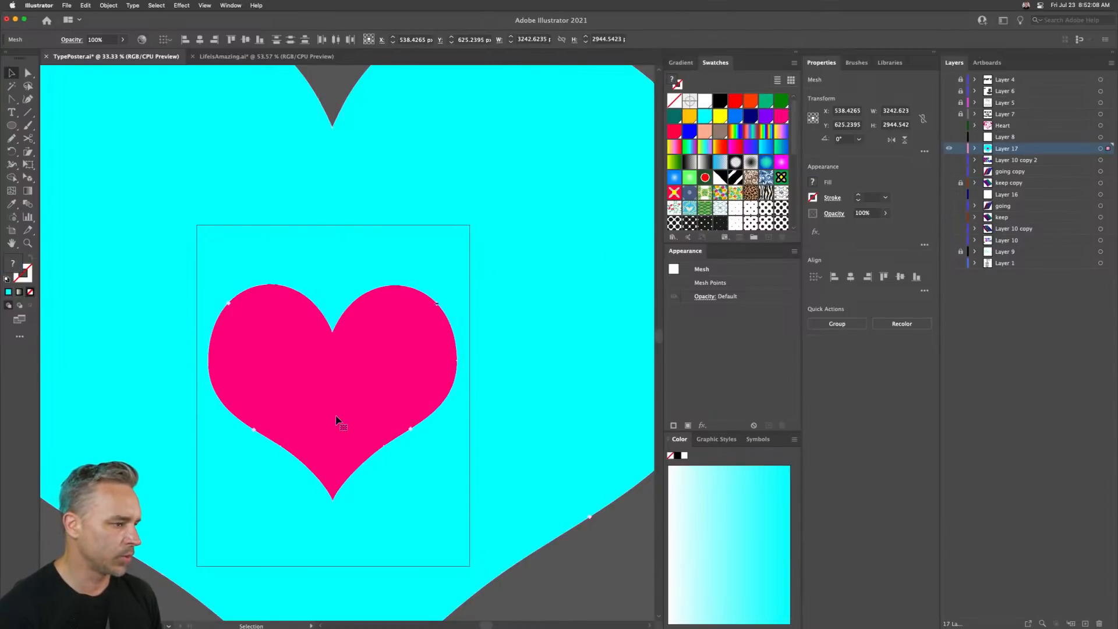
{"action": "left_click", "coordinate": [28, 203]}
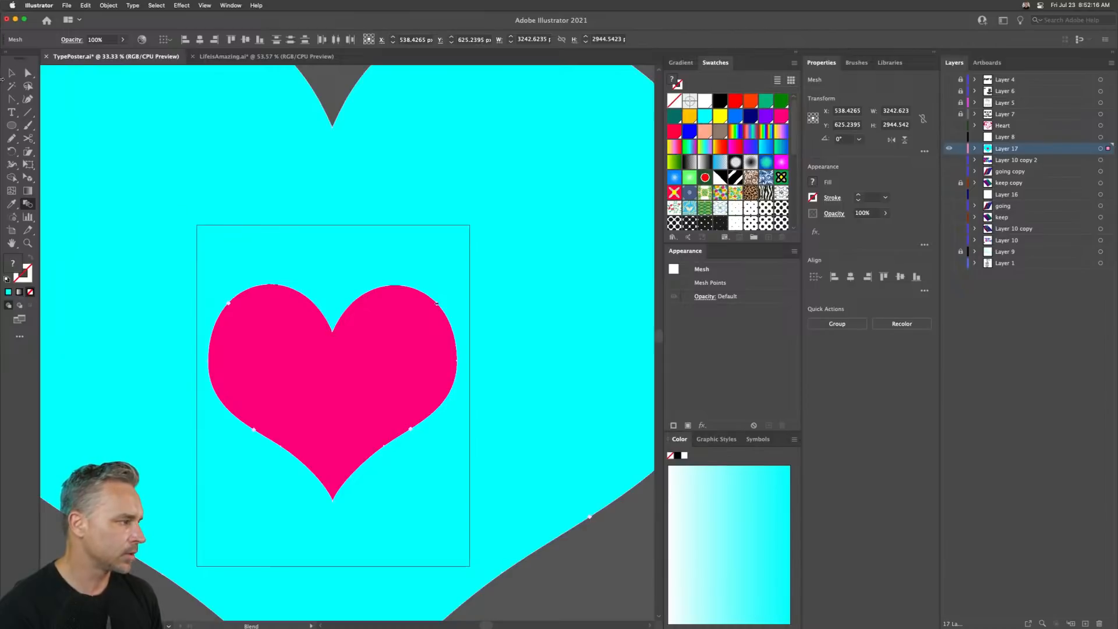
{"action": "key", "text": "v"}
{"action": "scroll", "coordinate": [163, 245], "scroll_direction": "down", "scroll_amount": 4}
{"action": "scroll", "coordinate": [163, 245], "scroll_direction": "left", "scroll_amount": 2}
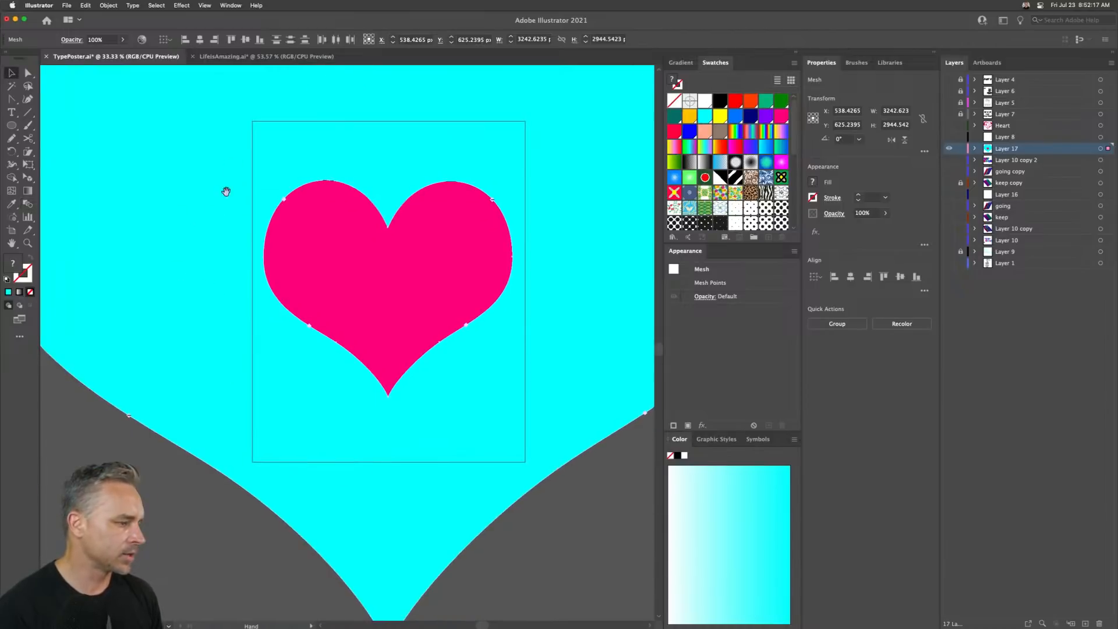
{"action": "left_click", "coordinate": [312, 274]}
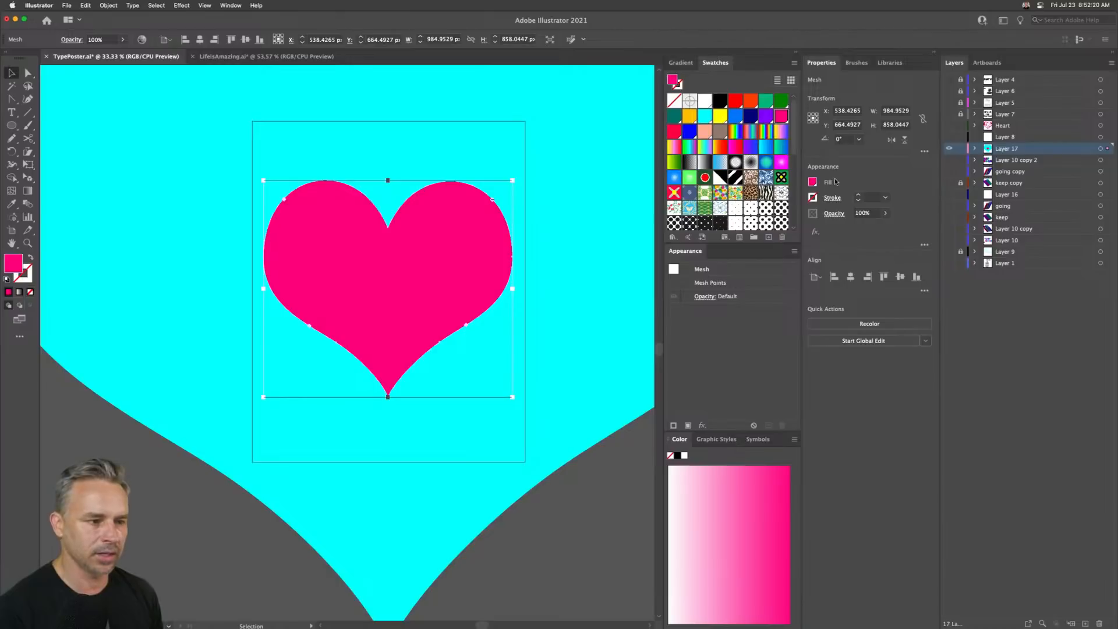
{"action": "left_click", "coordinate": [436, 503]}
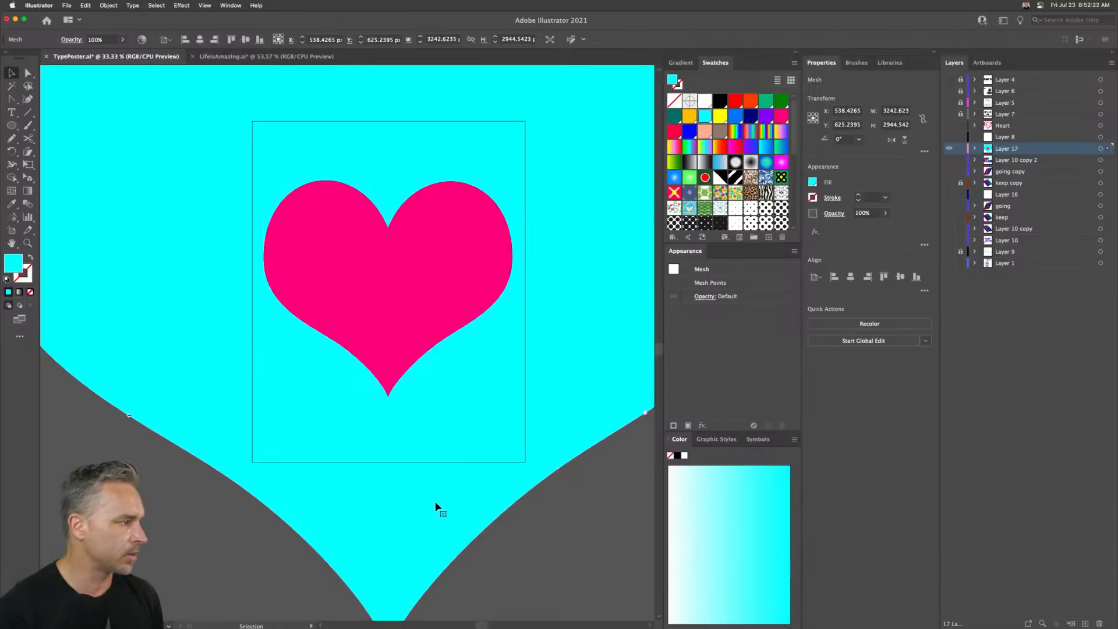
{"action": "scroll", "coordinate": [379, 399], "scroll_direction": "down", "scroll_amount": 2}
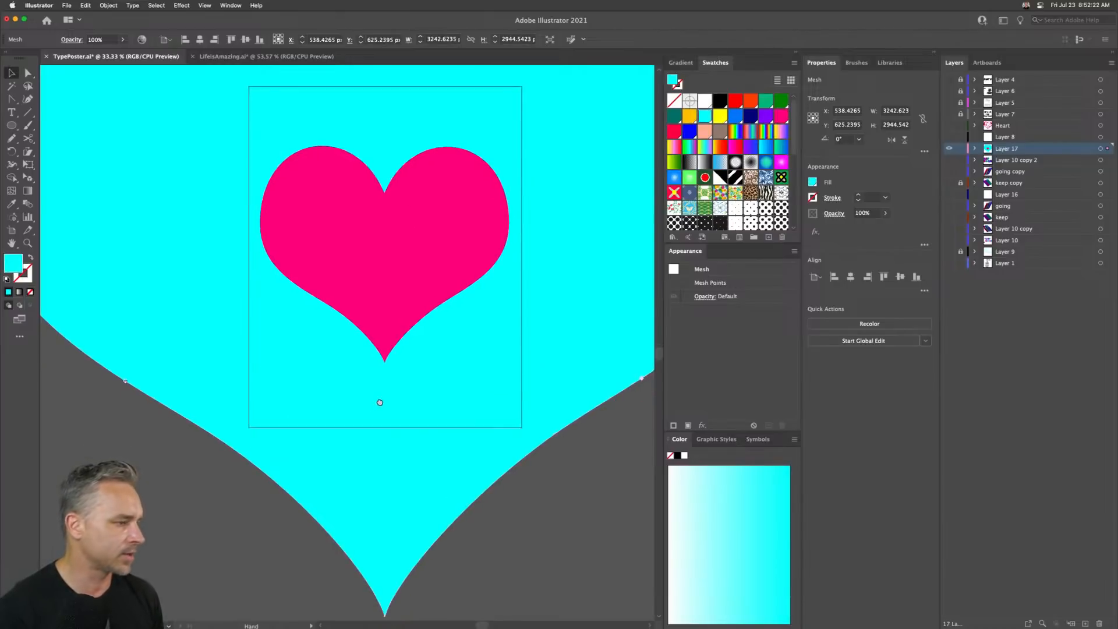
{"action": "left_click", "coordinate": [975, 149]}
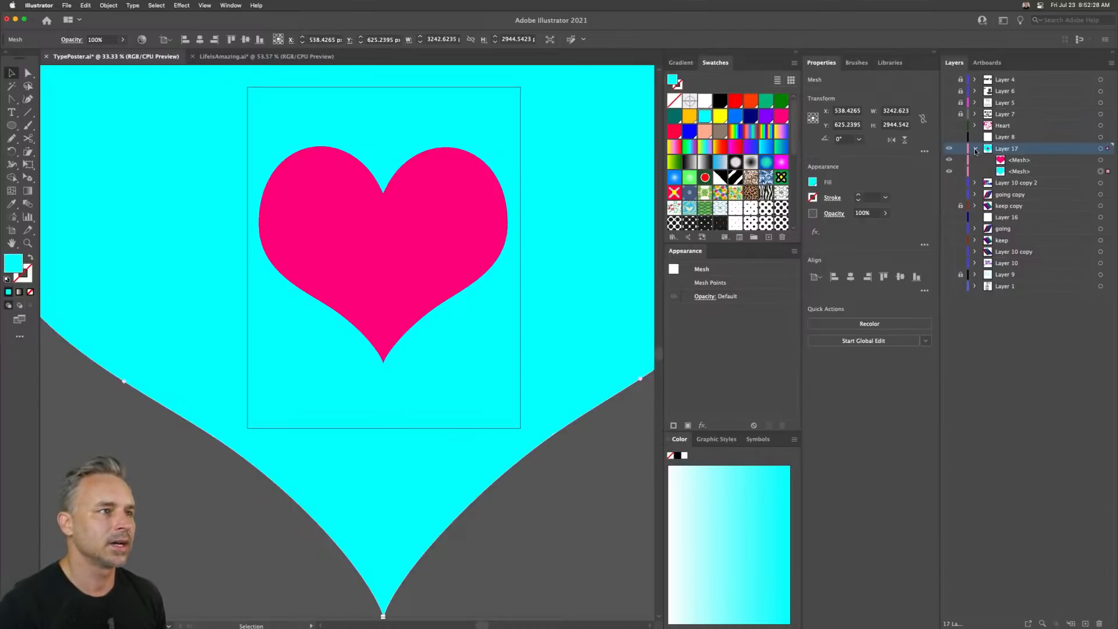
{"action": "left_click", "coordinate": [191, 516]}
{"action": "left_click", "coordinate": [300, 298]}
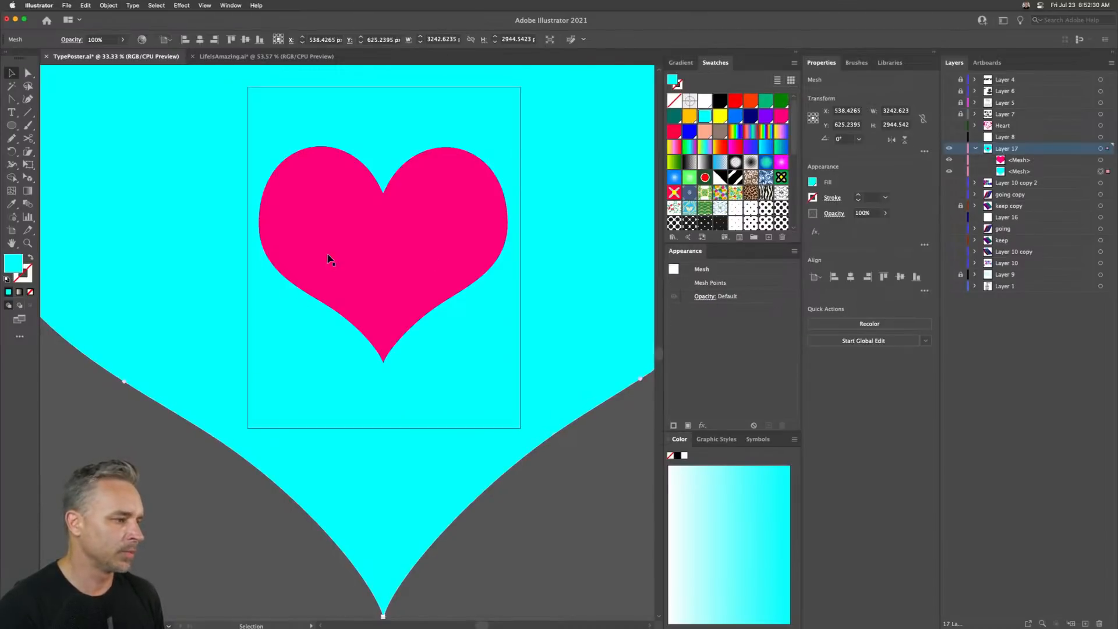
{"action": "left_click", "coordinate": [328, 260]}
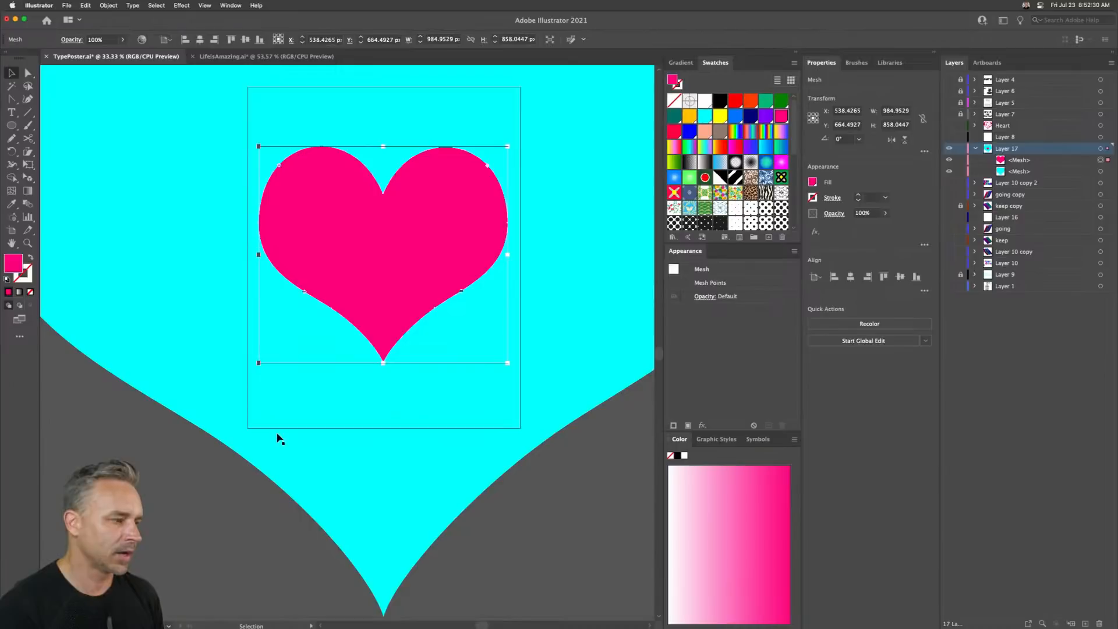
{"action": "left_click", "coordinate": [344, 517], "text": "shift"}
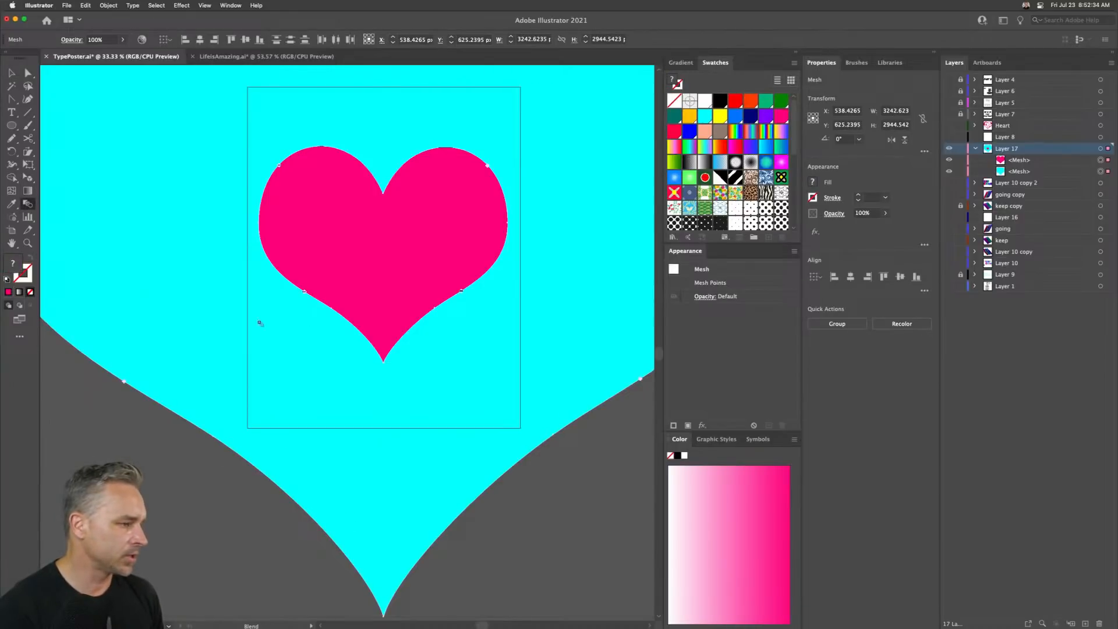
{"action": "scroll", "coordinate": [350, 306], "scroll_direction": "down", "scroll_amount": 3}
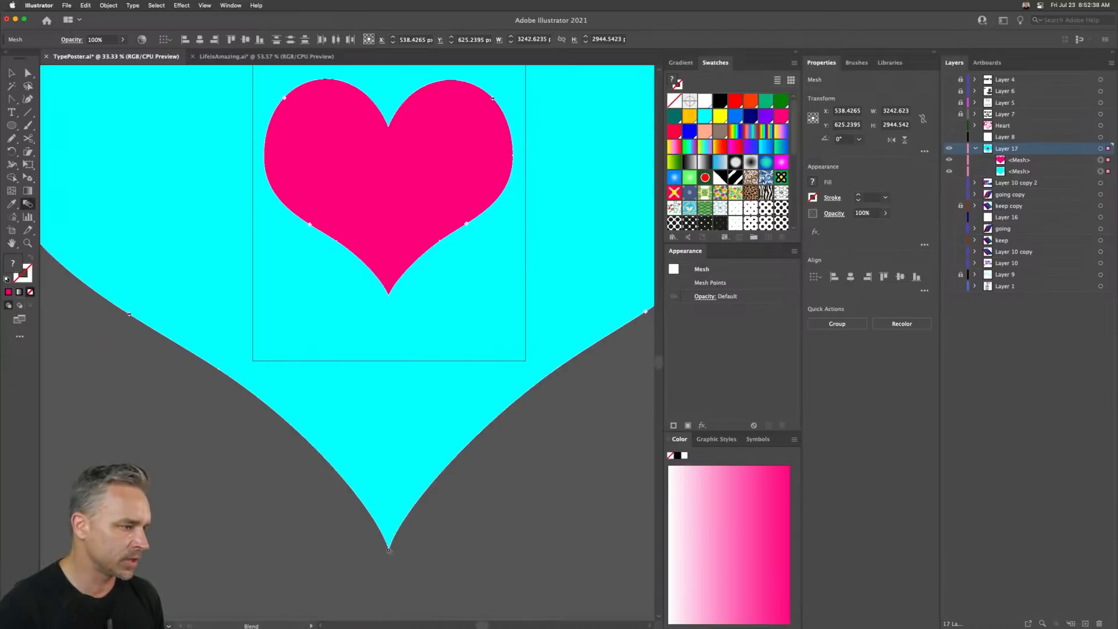
- Move the large cyan heart down and right, away from the small pink heart
{"action": "left_click", "coordinate": [11, 74]}
{"action": "left_click", "coordinate": [174, 402]}
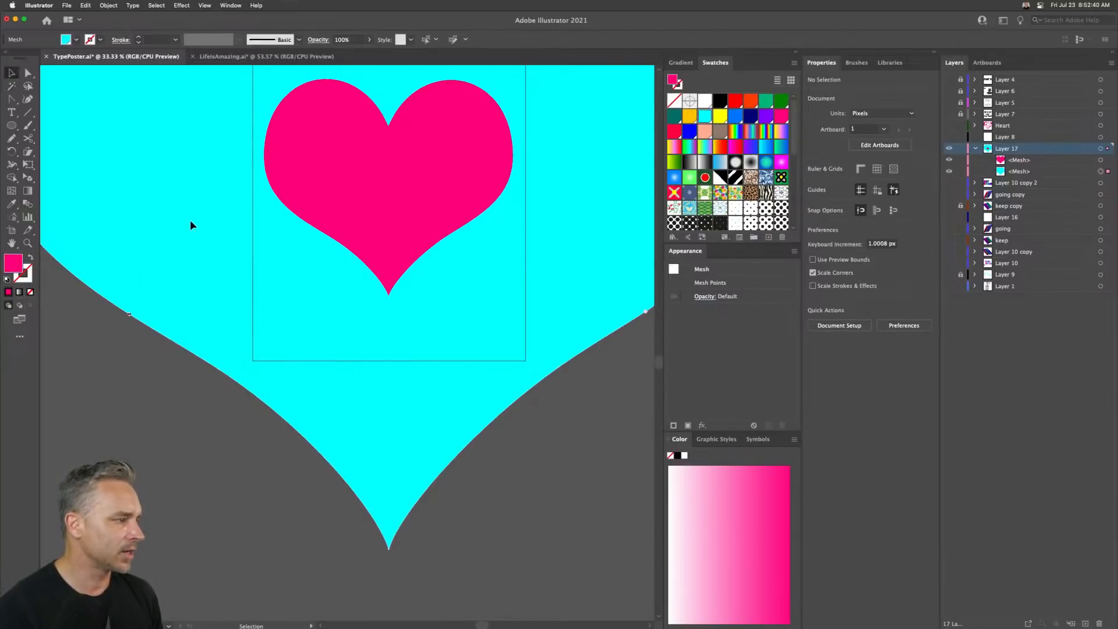
{"action": "left_click", "coordinate": [191, 235]}
{"action": "left_click_drag", "start_coordinate": [190, 239], "coordinate": [487, 495]}
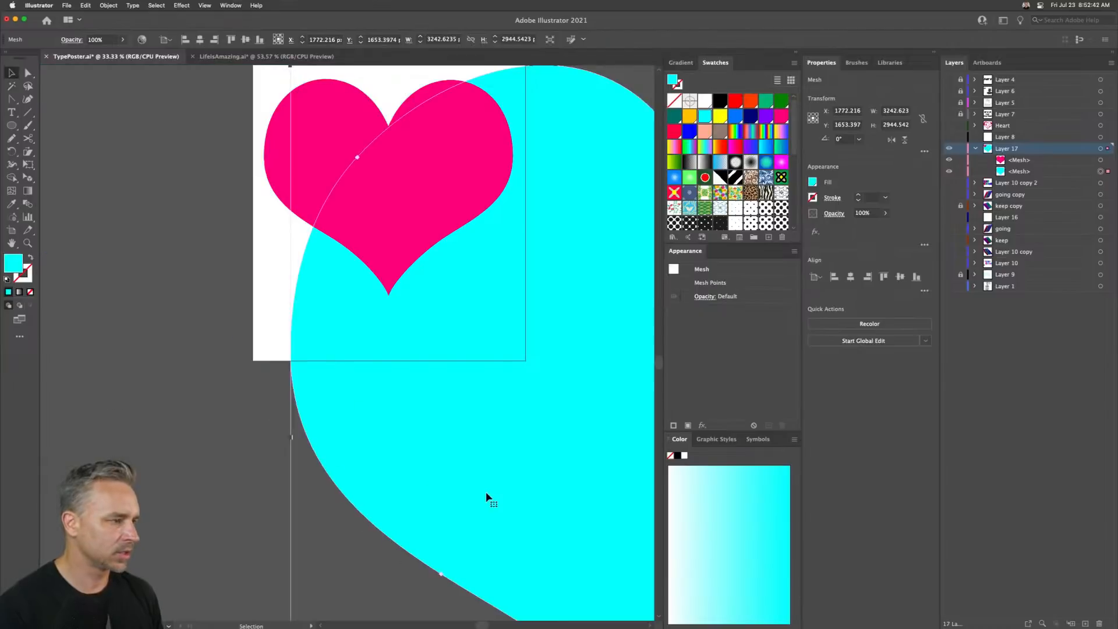
{"action": "scroll", "coordinate": [146, 143], "scroll_direction": "up", "scroll_amount": 5}
{"action": "scroll", "coordinate": [146, 143], "scroll_direction": "right", "scroll_amount": 5}
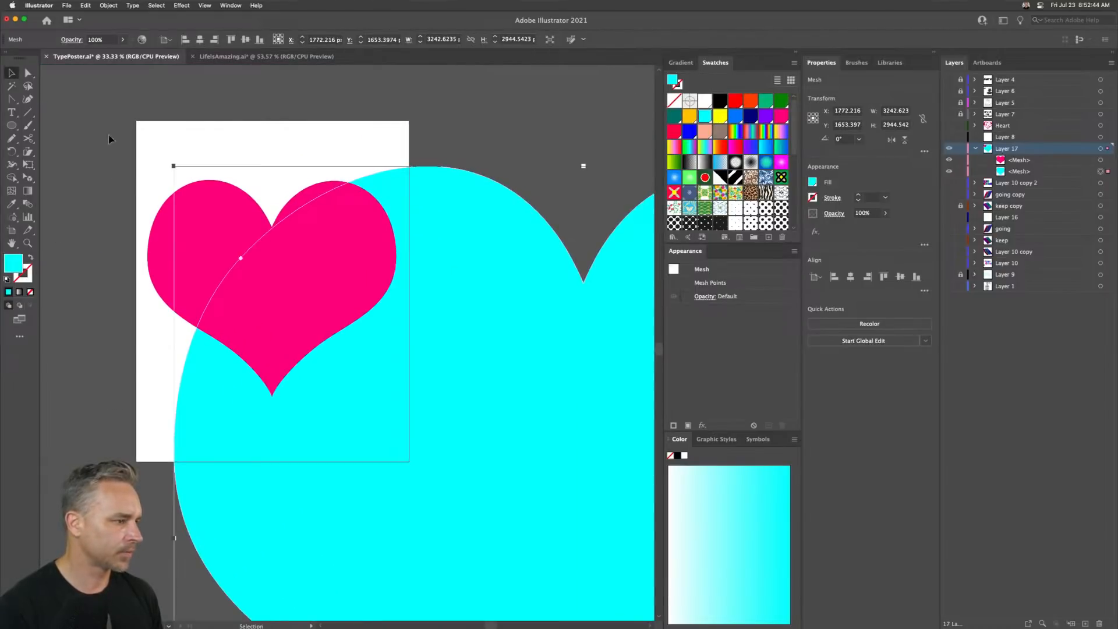
{"action": "left_click_drag", "start_coordinate": [107, 138], "coordinate": [348, 369]}
{"action": "left_click", "coordinate": [186, 227]}
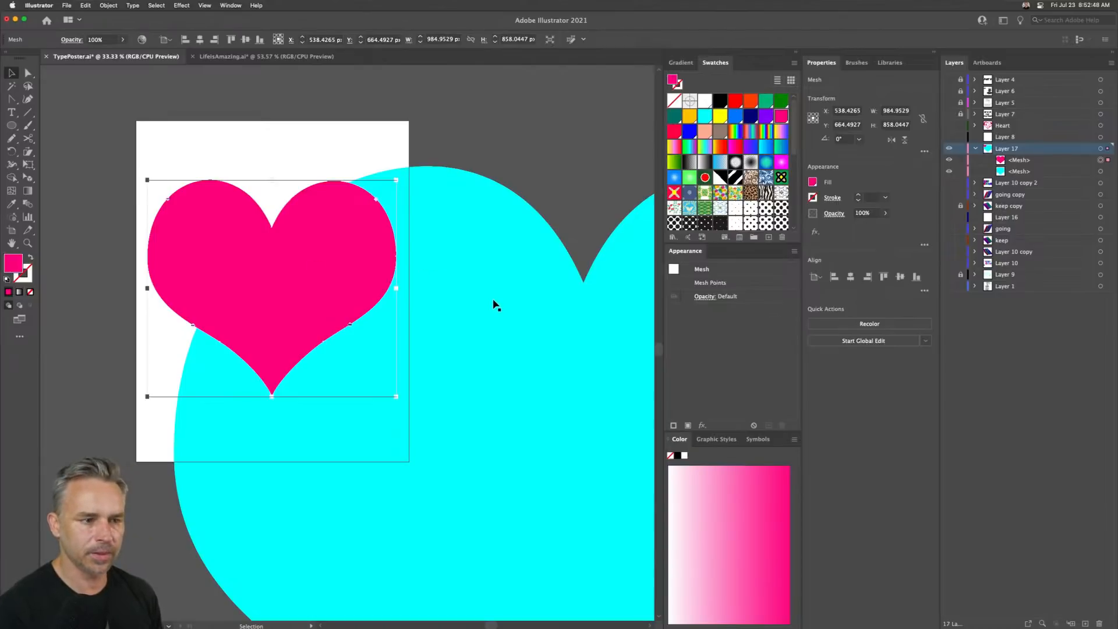
{"action": "right_click", "coordinate": [207, 238]}
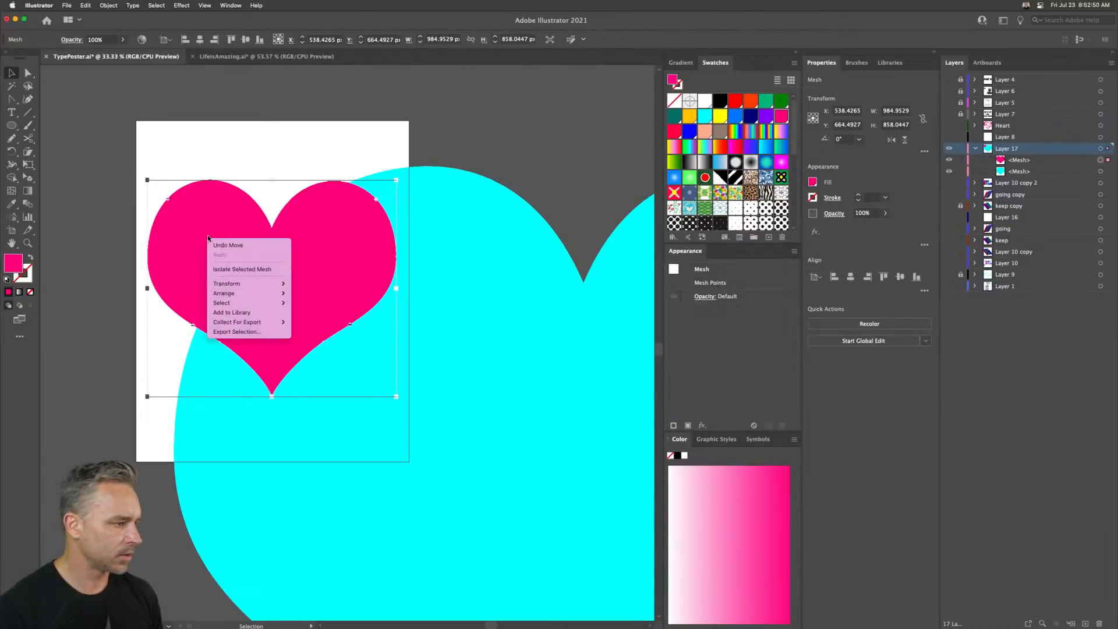
{"action": "left_click", "coordinate": [222, 168]}
{"action": "left_click", "coordinate": [460, 264]}
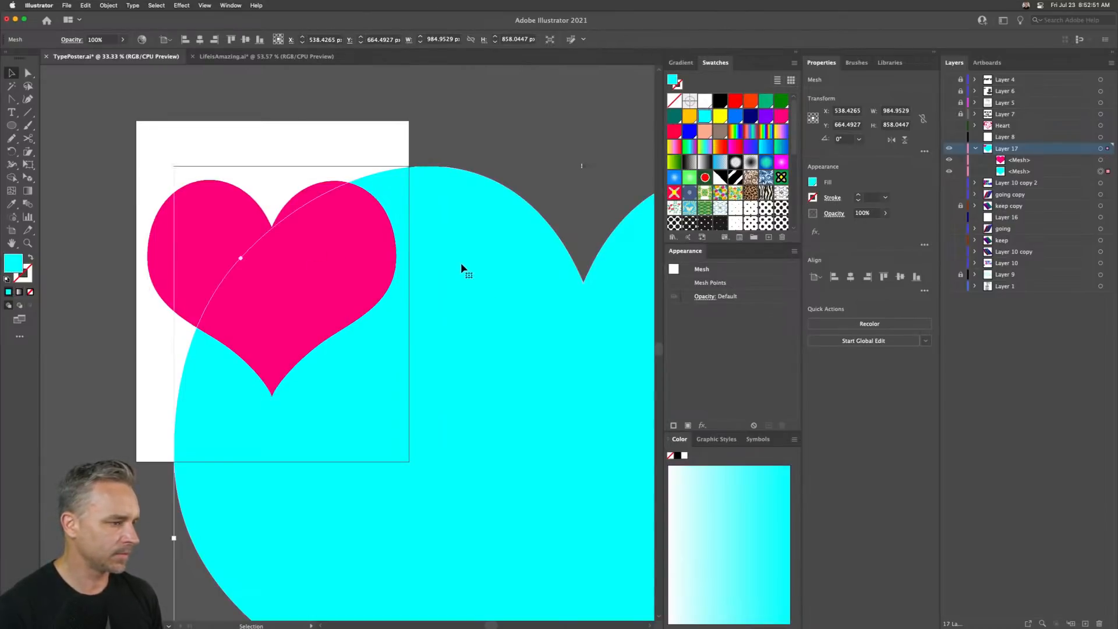
- Select both hearts and try the Blend tool on them again
{"action": "left_click", "coordinate": [173, 207]}
{"action": "left_click_drag", "start_coordinate": [110, 98], "coordinate": [438, 318]}
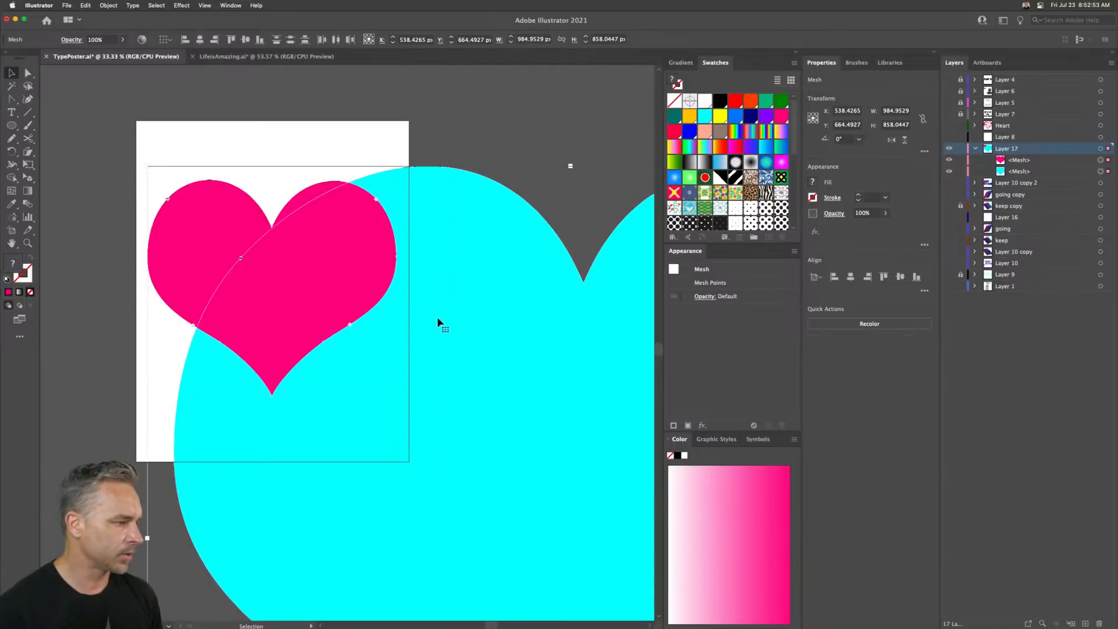
{"action": "left_click", "coordinate": [26, 205]}
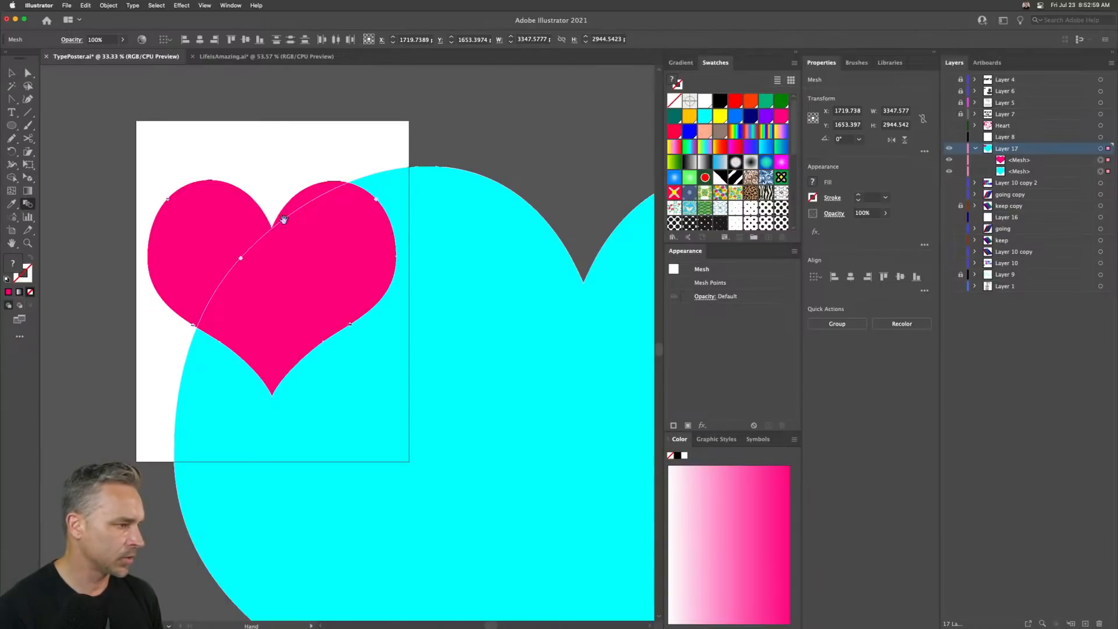
{"action": "left_click_drag", "start_coordinate": [284, 219], "coordinate": [104, 238]}
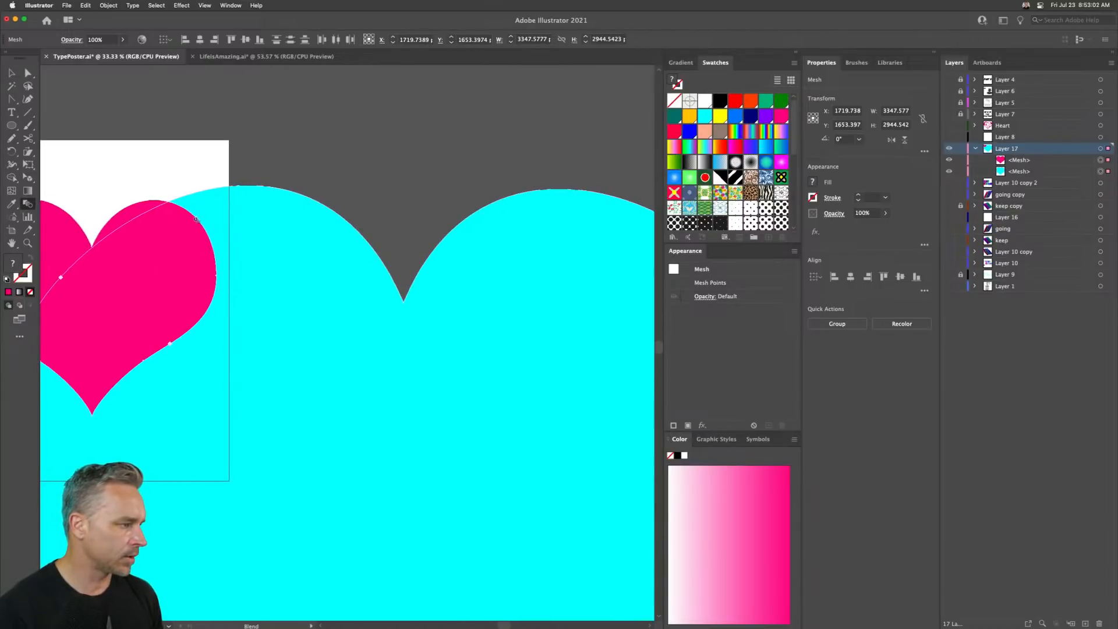
{"action": "scroll", "coordinate": [197, 219], "scroll_direction": "right", "scroll_amount": 5}
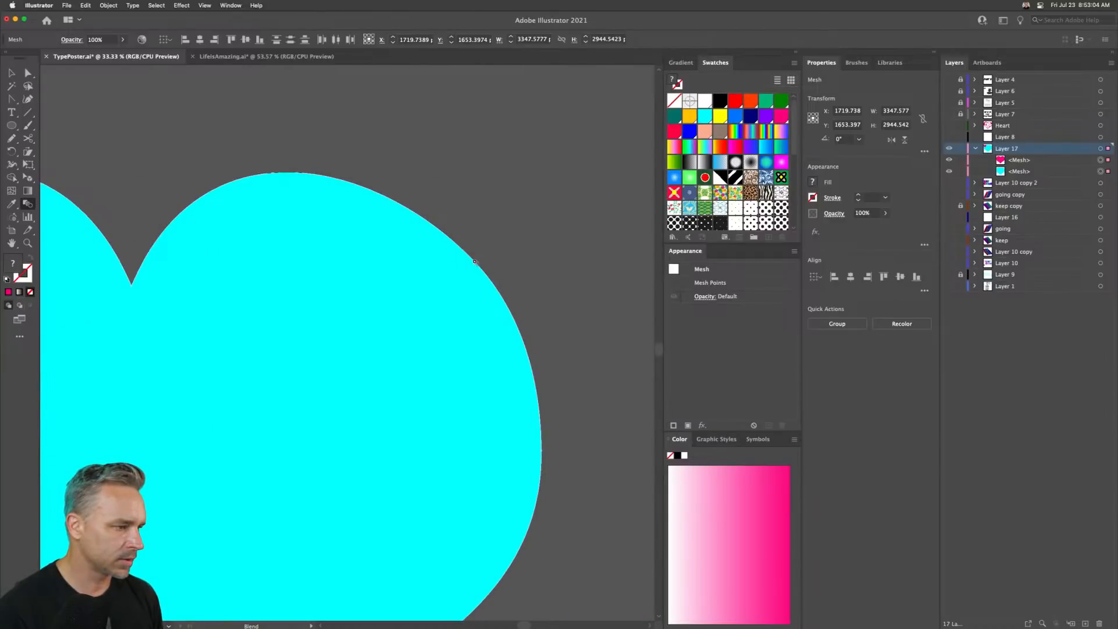
- Reposition the small pink heart left of the artboard and the large cyan heart to its right
{"action": "left_click", "coordinate": [7, 74]}
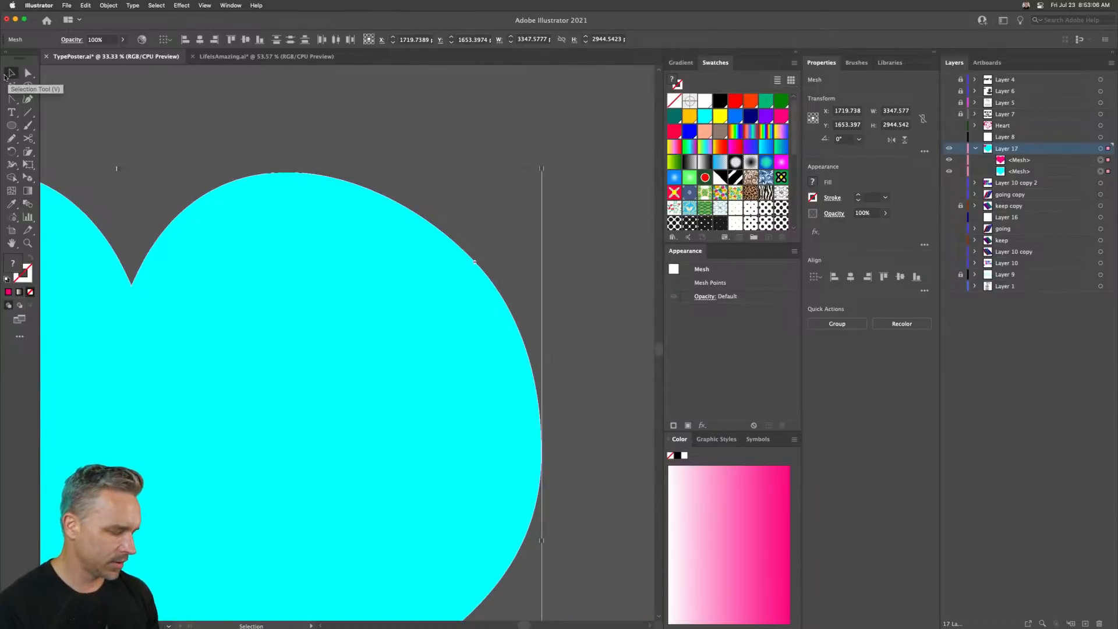
{"action": "key", "text": "super+minus"}
{"action": "key", "text": "super+minus"}
{"action": "key", "text": "super+minus"}
{"action": "left_click", "coordinate": [201, 227]}
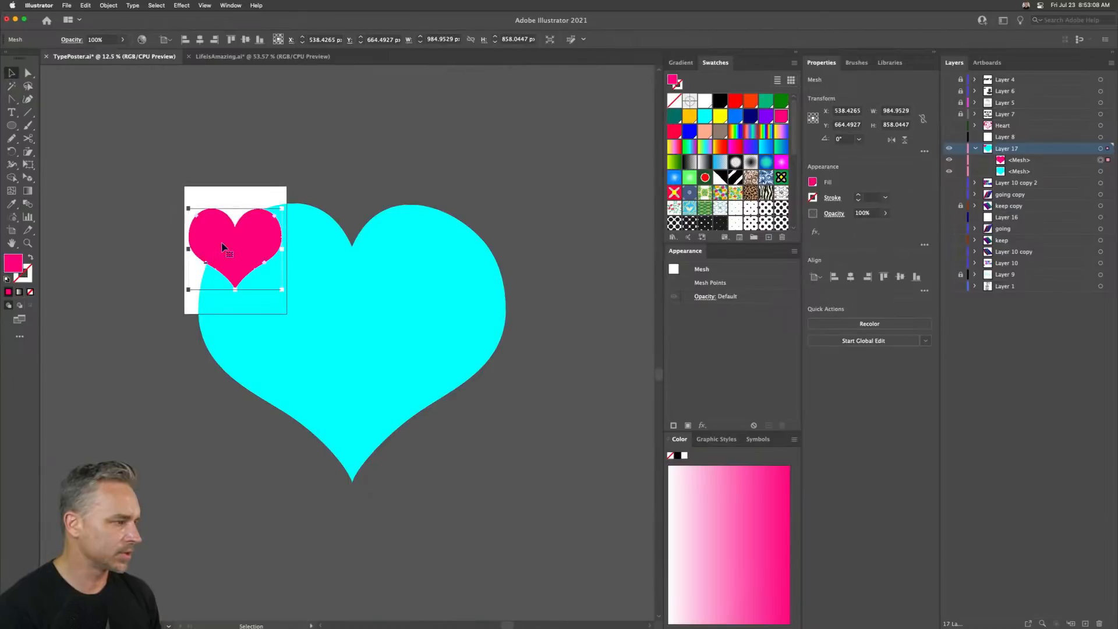
{"action": "left_click_drag", "start_coordinate": [225, 242], "coordinate": [106, 161]}
{"action": "left_click_drag", "start_coordinate": [342, 312], "coordinate": [388, 244]}
{"action": "scroll", "coordinate": [342, 229], "scroll_direction": "up", "scroll_amount": 3}
{"action": "scroll", "coordinate": [342, 229], "scroll_direction": "left", "scroll_amount": 3}
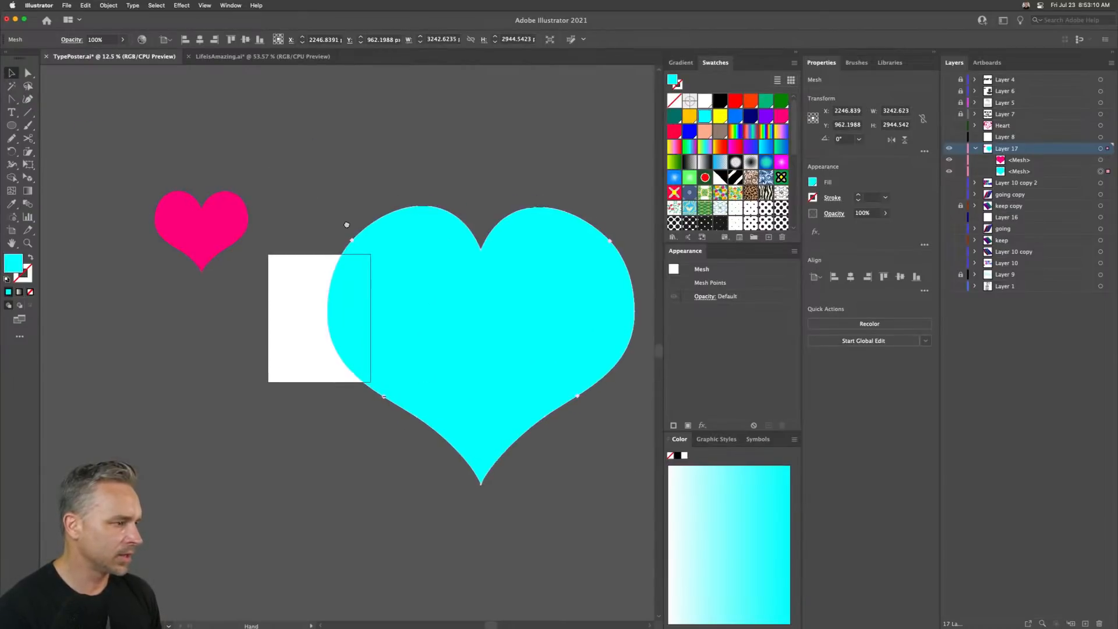
{"action": "left_click_drag", "start_coordinate": [221, 225], "coordinate": [222, 289]}
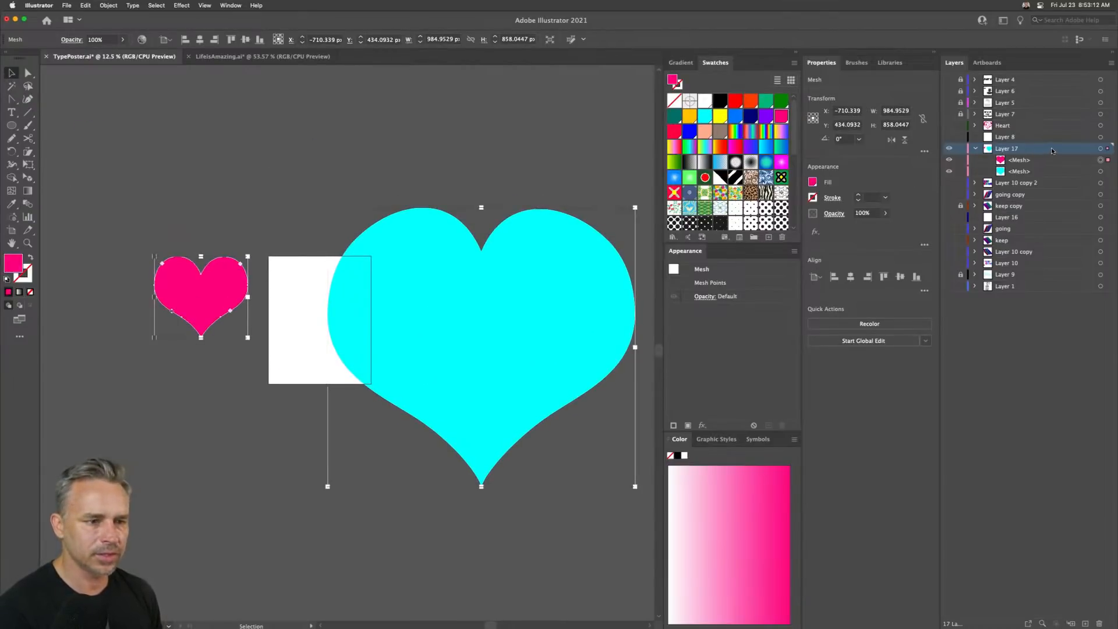
- Inspect Layer 17's options and its two mesh sublayers, selecting the pink heart mesh
{"action": "double_click", "coordinate": [1053, 151]}
{"action": "left_click", "coordinate": [355, 196]}
{"action": "left_click", "coordinate": [324, 257]}
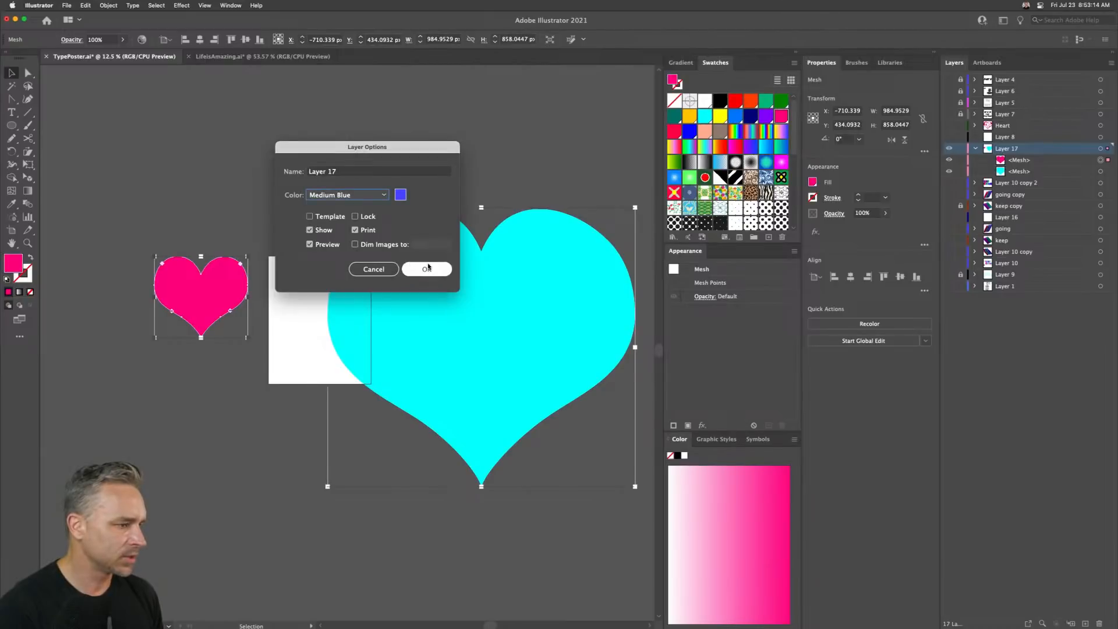
{"action": "left_click", "coordinate": [427, 269]}
{"action": "left_click", "coordinate": [212, 200]}
{"action": "left_click", "coordinate": [162, 285]}
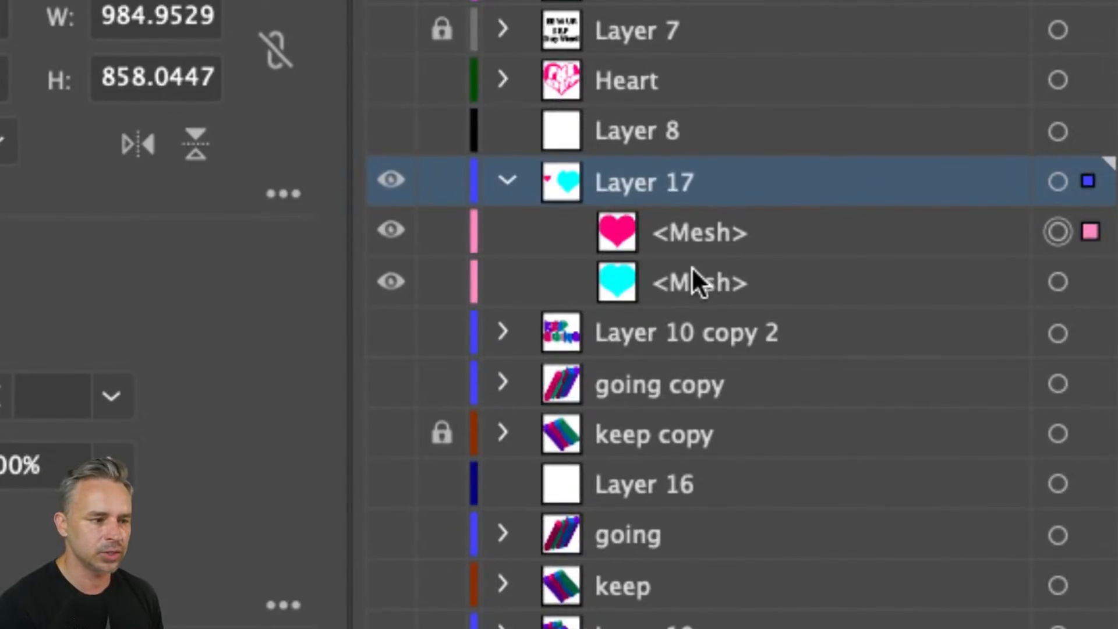
{"action": "left_click", "coordinate": [688, 237]}
{"action": "left_click", "coordinate": [704, 269]}
{"action": "left_click", "coordinate": [703, 227]}
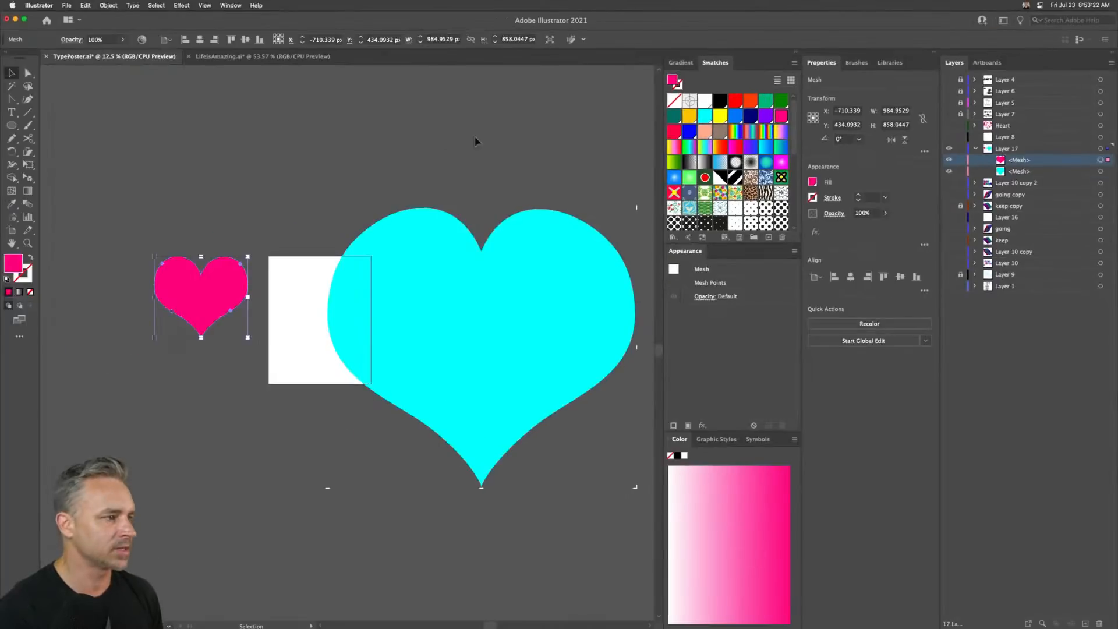
{"action": "left_click", "coordinate": [163, 196]}
{"action": "left_click", "coordinate": [178, 275]}
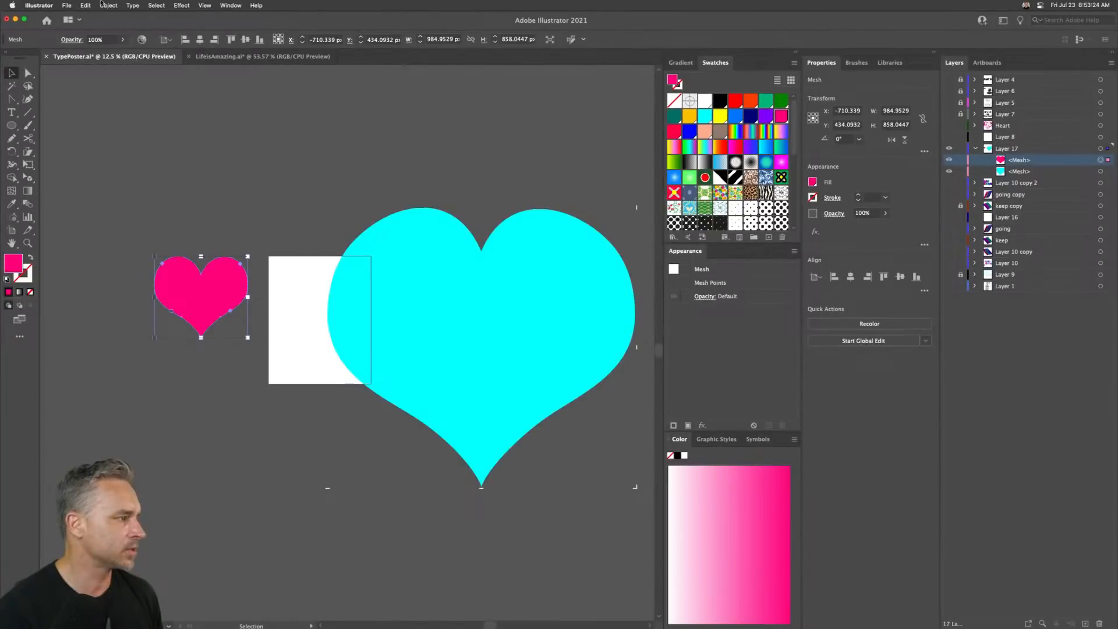
{"action": "left_click", "coordinate": [108, 6]}
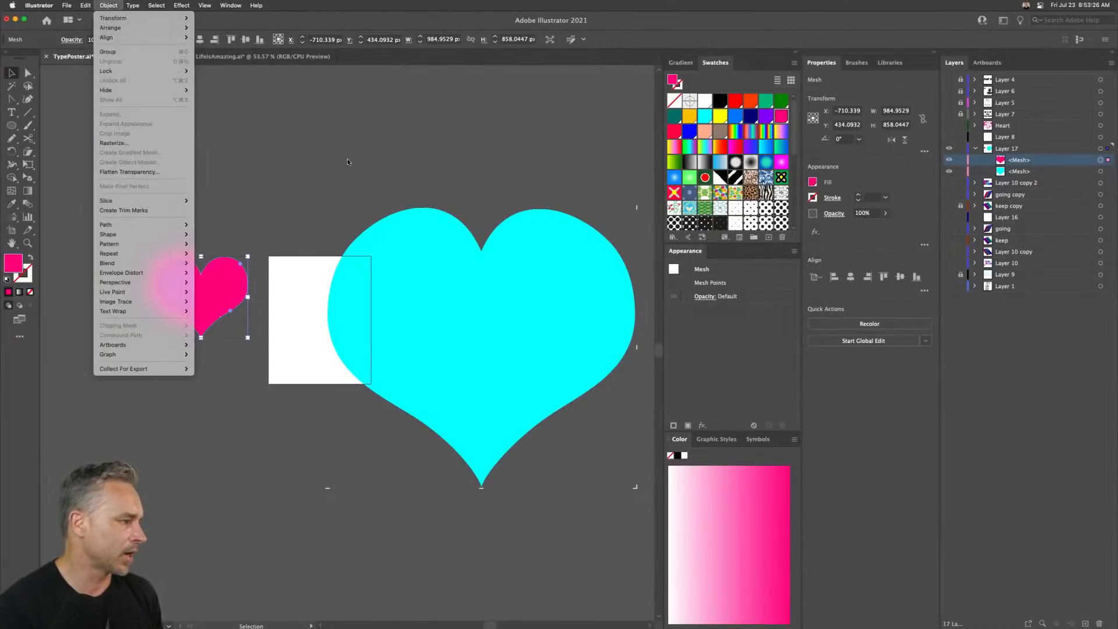
{"action": "left_click", "coordinate": [117, 5]}
{"action": "left_click", "coordinate": [89, 4]}
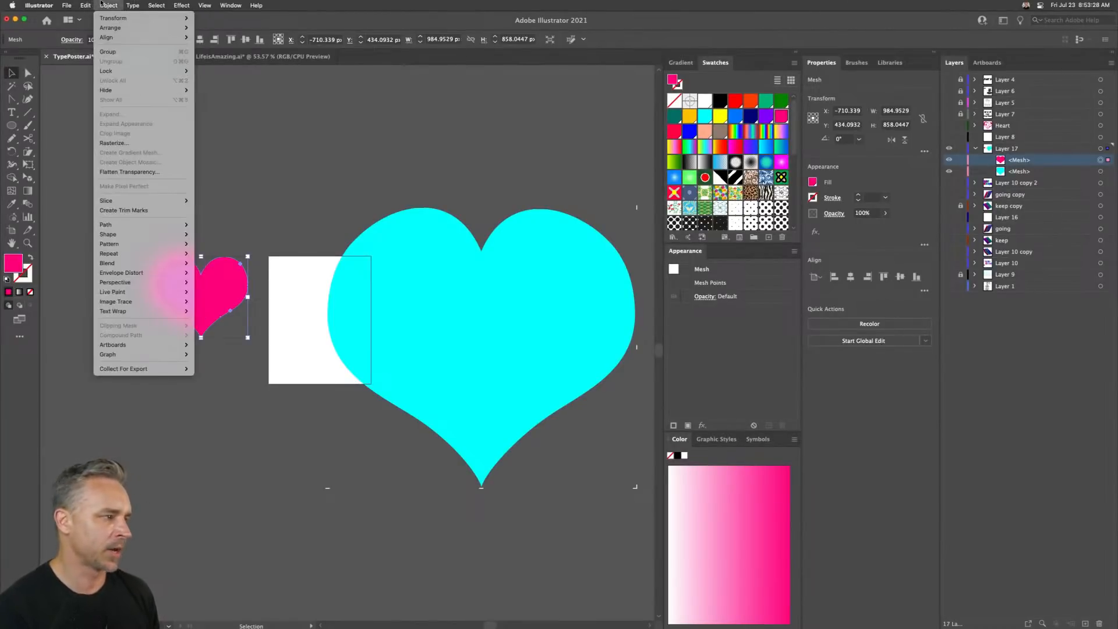
{"action": "left_click", "coordinate": [109, 5]}
{"action": "left_click", "coordinate": [168, 199]}
- Marquee-select both hearts and apply the Blend tool to them once more, then deselect
{"action": "left_click_drag", "start_coordinate": [185, 190], "coordinate": [404, 476]}
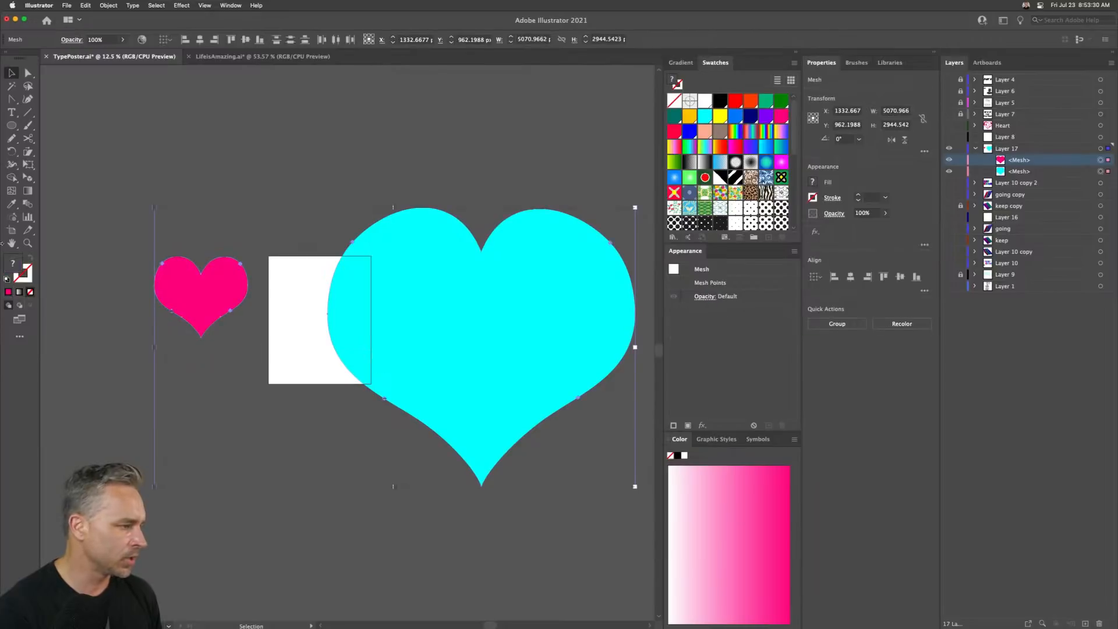
{"action": "left_click", "coordinate": [26, 204]}
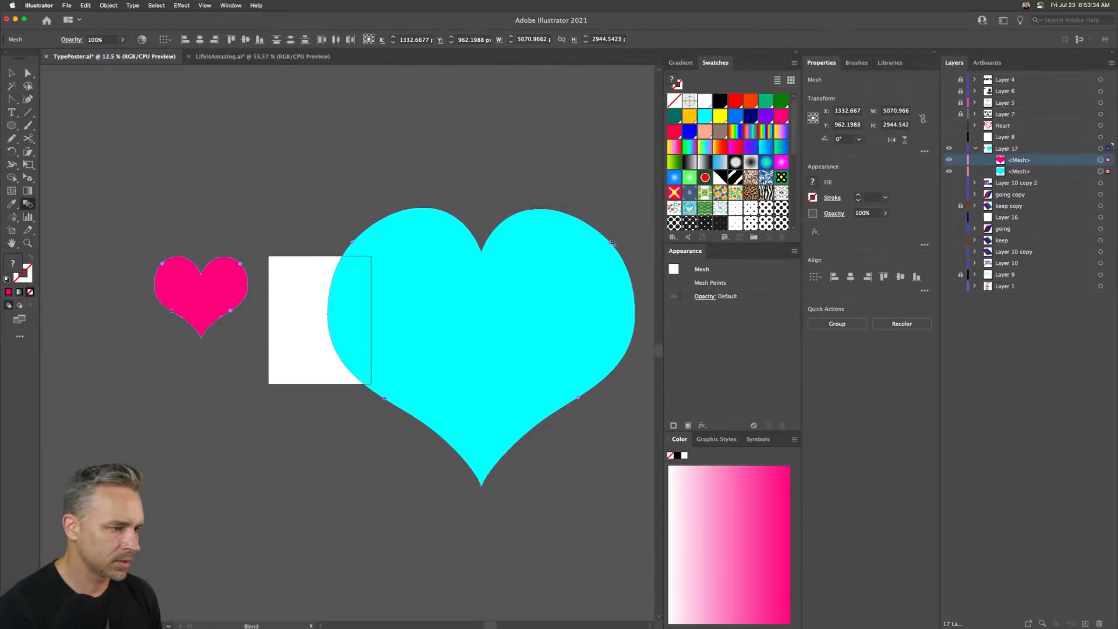
{"action": "left_click", "coordinate": [10, 70]}
{"action": "left_click", "coordinate": [114, 148]}
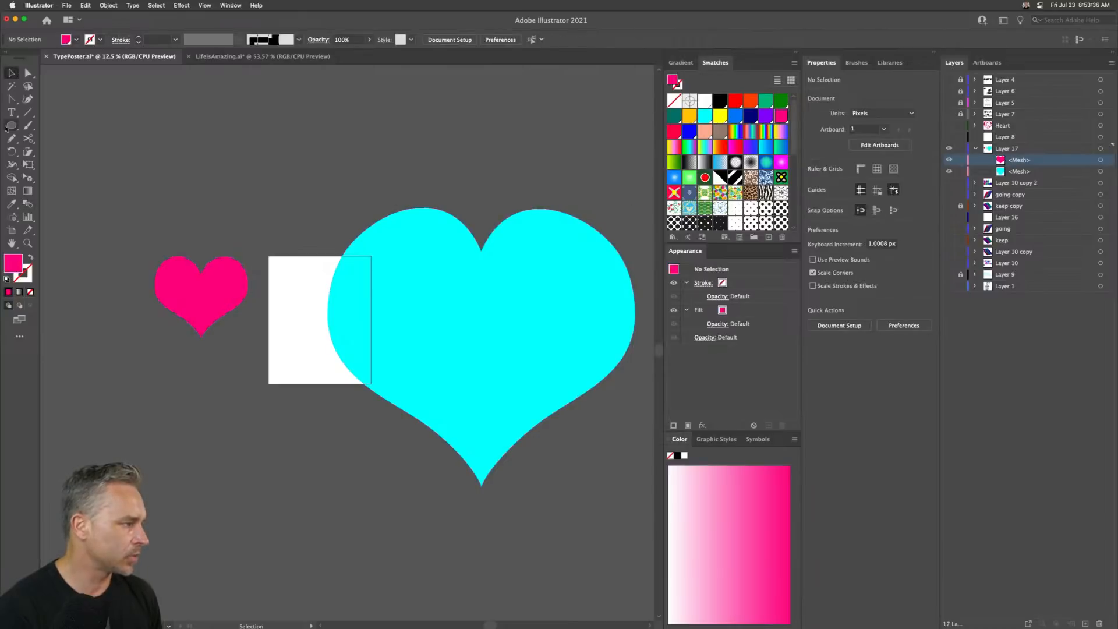
- Draw two pink circles above the hearts and join them with the Blend tool as a test blend
{"action": "left_click", "coordinate": [9, 127]}
{"action": "left_click_drag", "start_coordinate": [189, 124], "coordinate": [259, 174]}
{"action": "mouse_move", "coordinate": [333, 107]}
{"action": "left_mouse_down"}
{"action": "mouse_move", "coordinate": [384, 158]}
{"action": "mouse_move", "coordinate": [361, 172]}
{"action": "left_mouse_up"}
{"action": "left_click", "coordinate": [9, 72]}
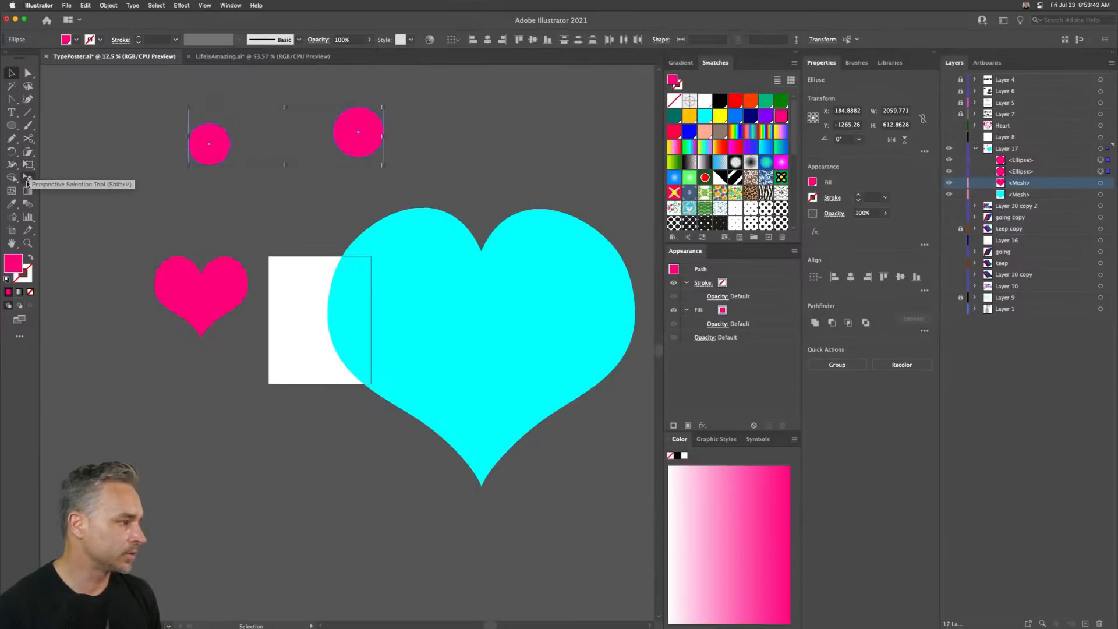
{"action": "left_click", "coordinate": [28, 204]}
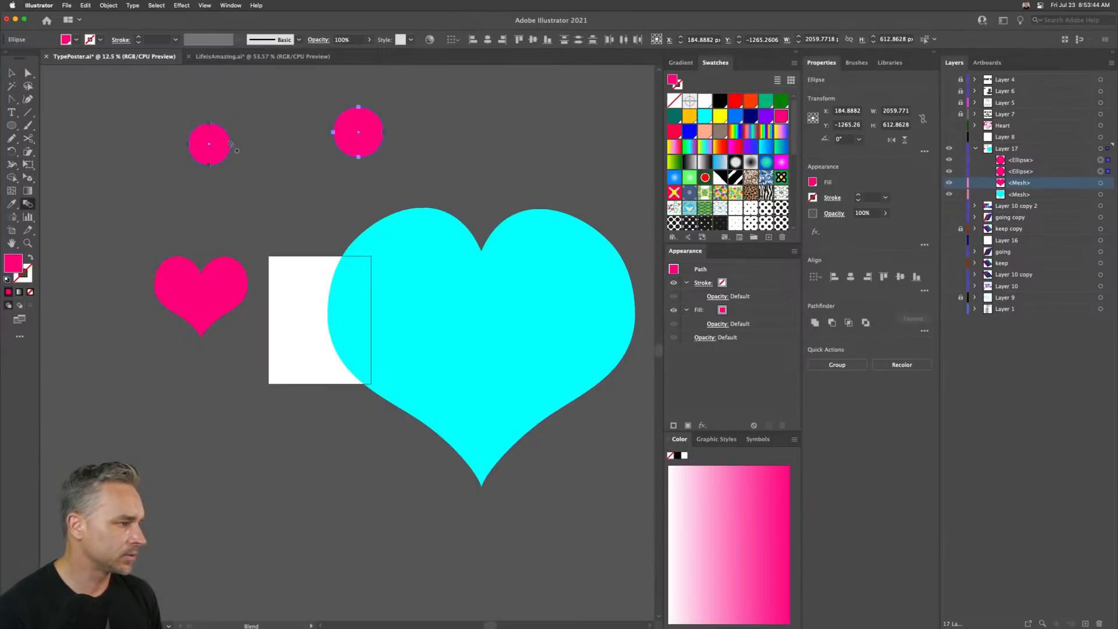
{"action": "left_click", "coordinate": [385, 134]}
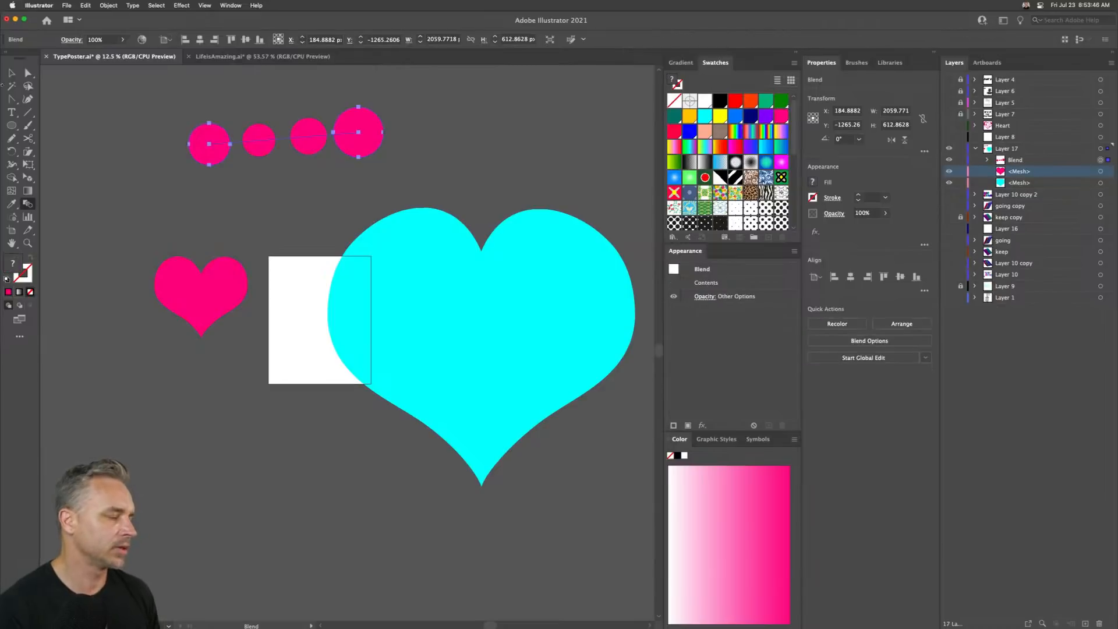
- Try blending the pink heart into the cyan heart by picking each with the Blend tool
{"action": "left_click", "coordinate": [193, 295]}
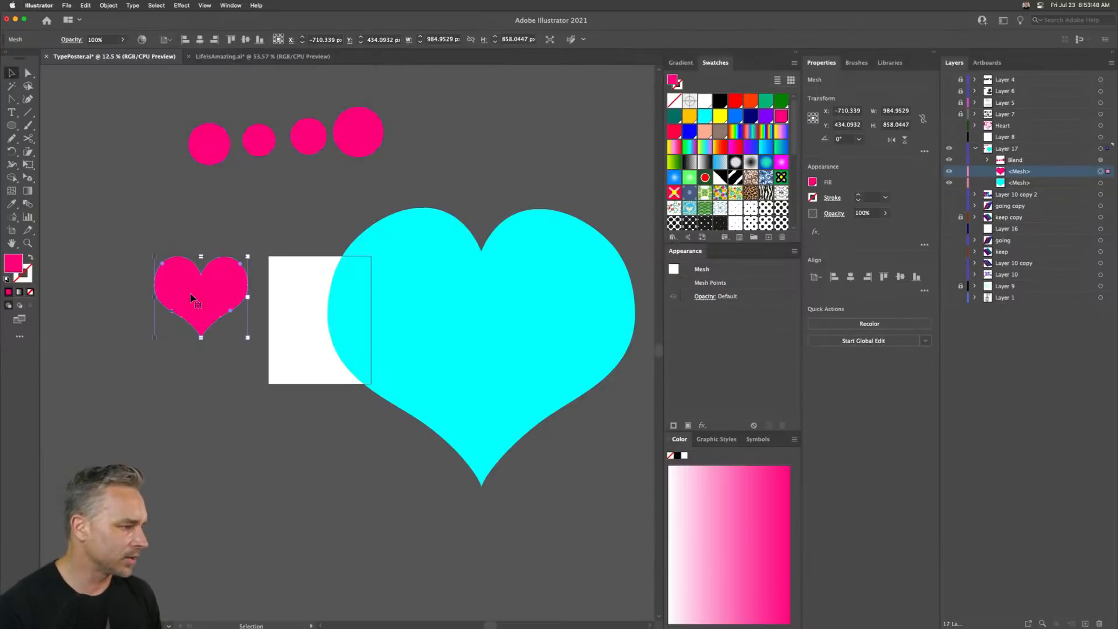
{"action": "left_click", "coordinate": [406, 298]}
{"action": "right_click", "coordinate": [409, 296]}
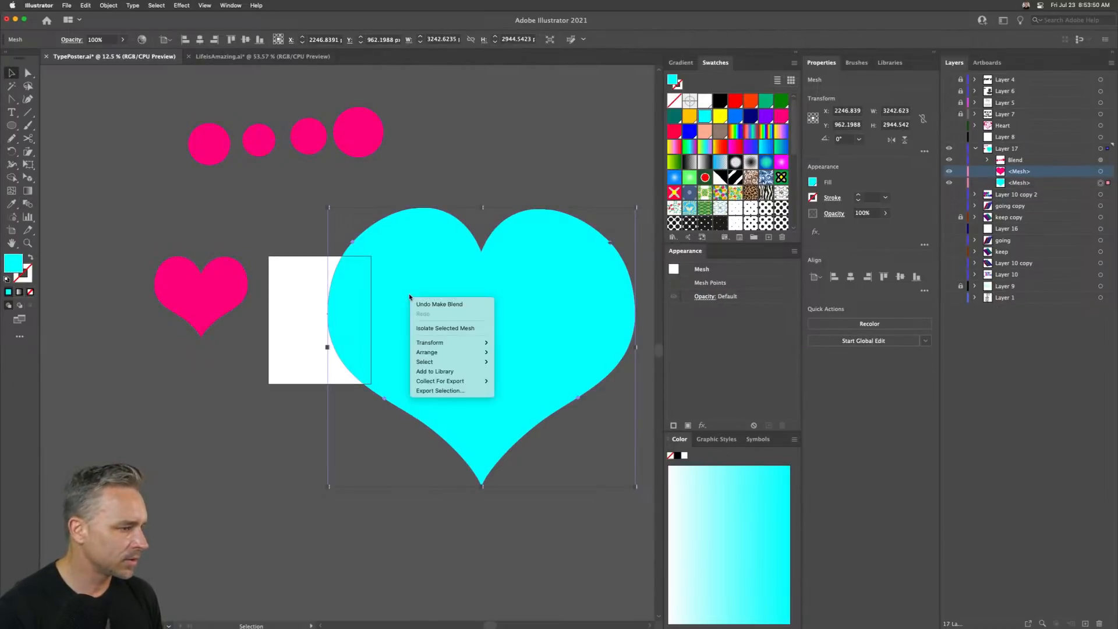
{"action": "left_click", "coordinate": [401, 258]}
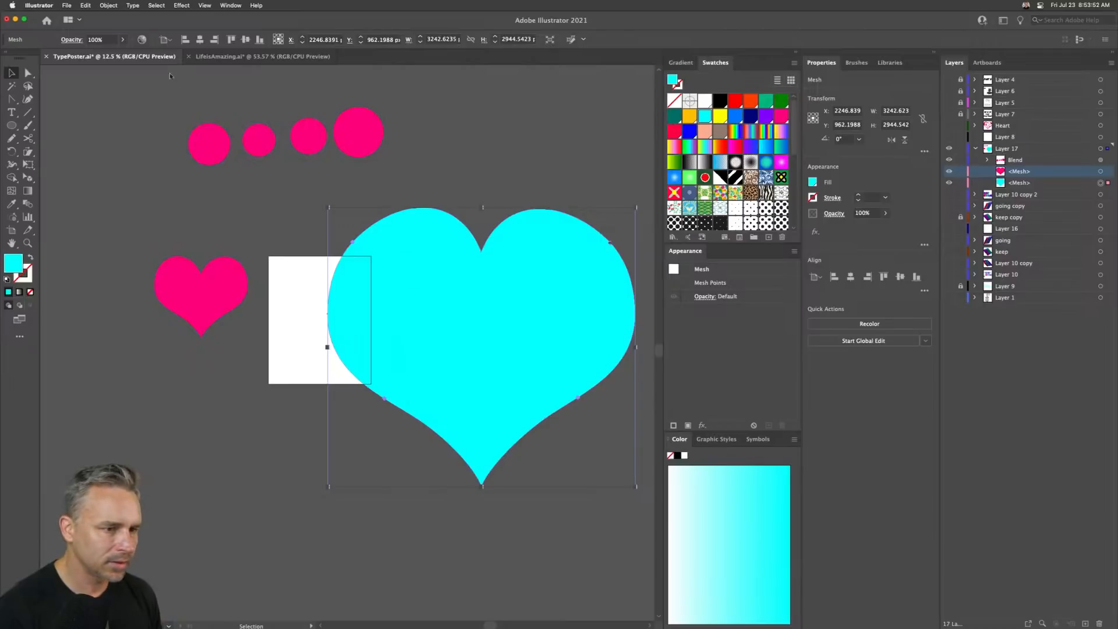
- Select the pink and cyan hearts together and try the Blend tool on the pair again
{"action": "left_click", "coordinate": [86, 5]}
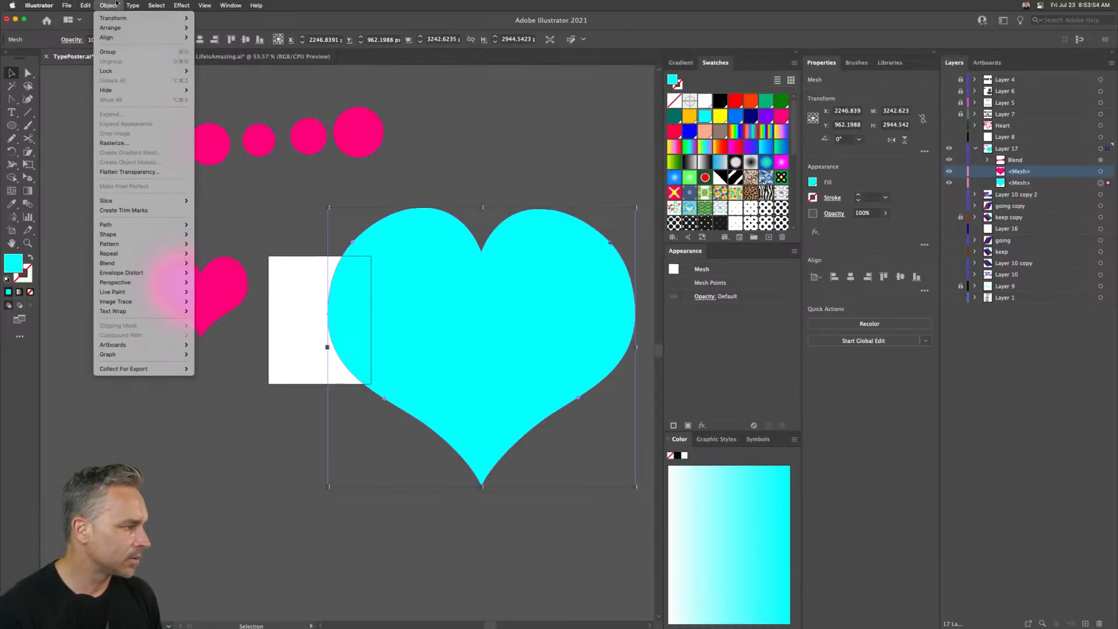
{"action": "left_click", "coordinate": [116, 3]}
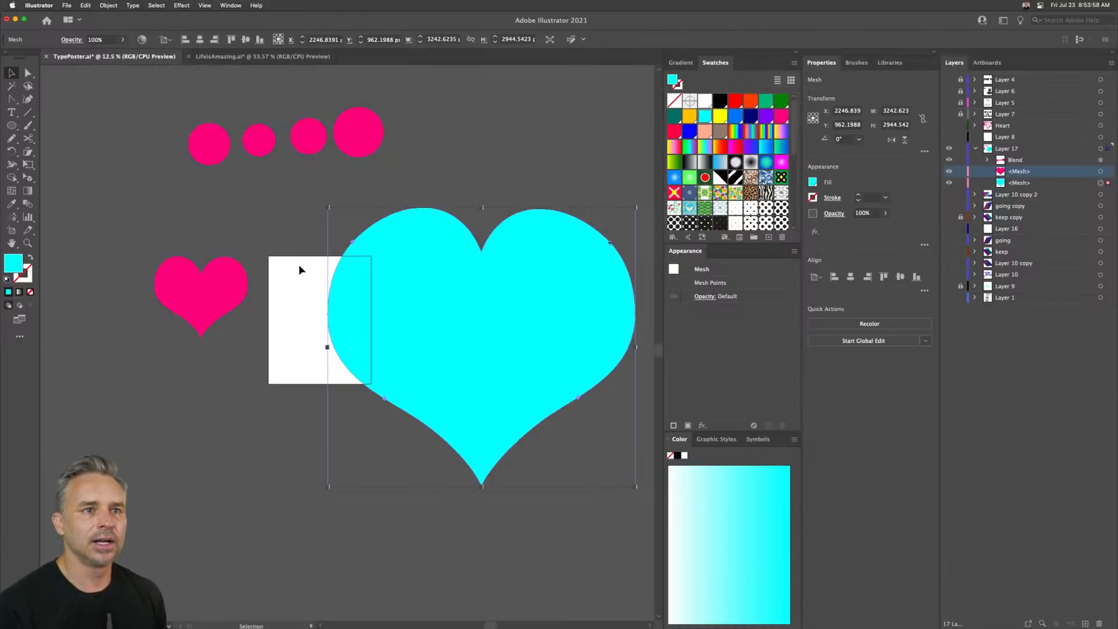
{"action": "left_click", "coordinate": [204, 301]}
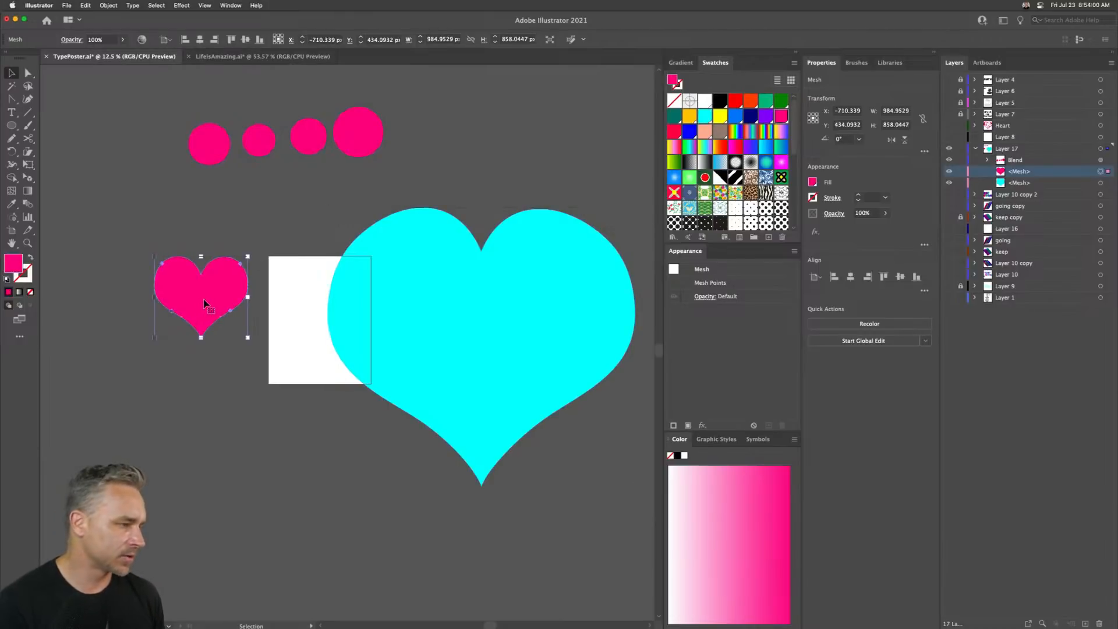
{"action": "left_click", "coordinate": [375, 307], "text": "shift"}
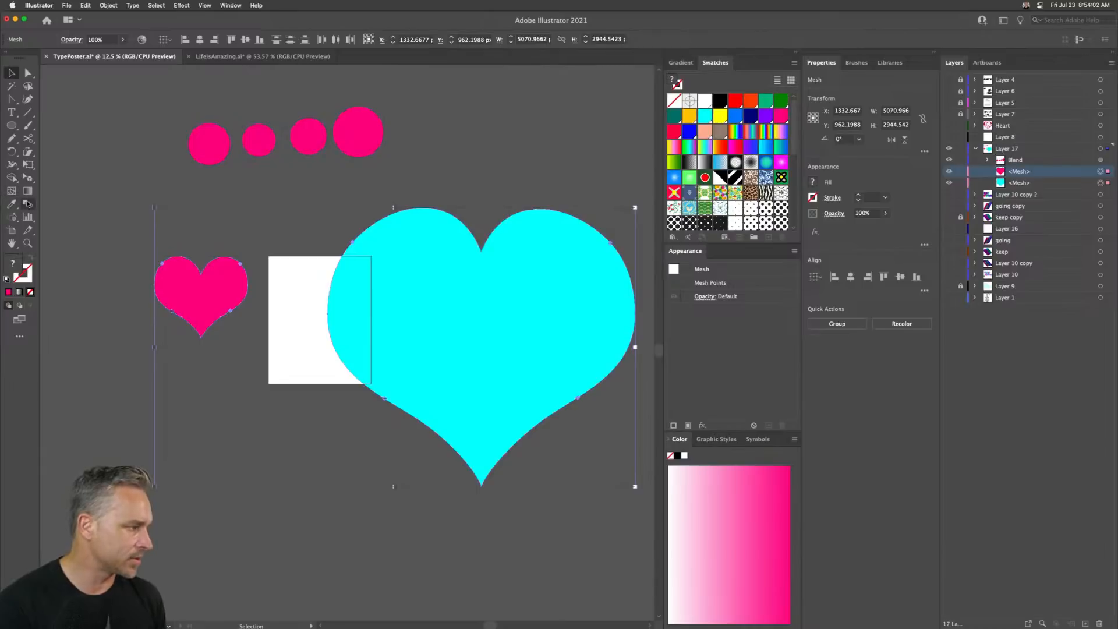
{"action": "left_click", "coordinate": [27, 203]}
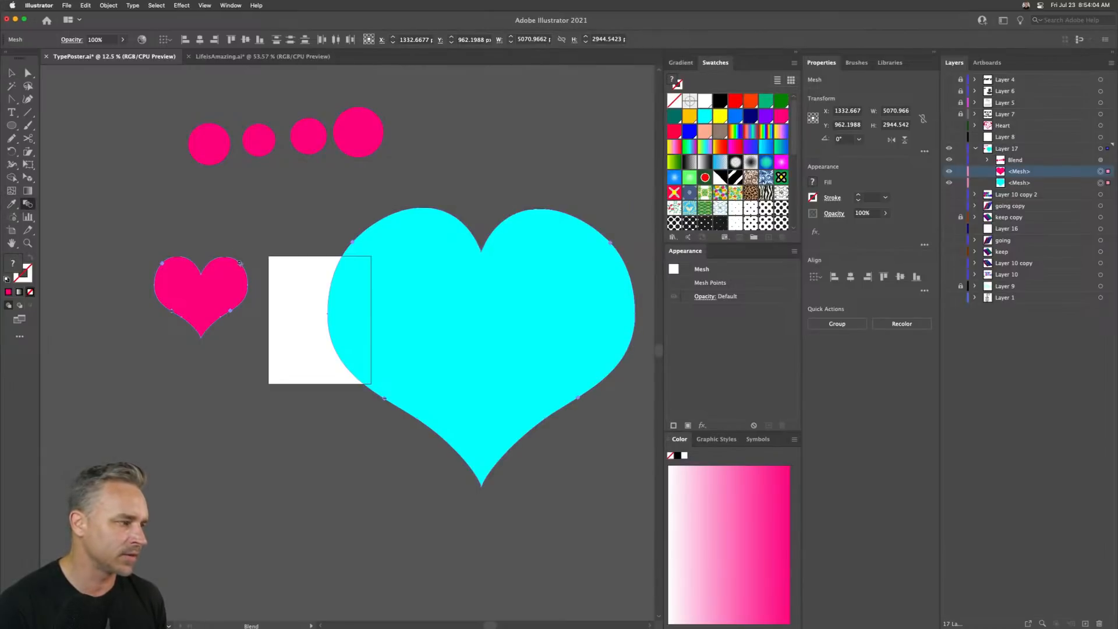
{"action": "left_click", "coordinate": [11, 73]}
{"action": "left_click", "coordinate": [127, 224]}
- Nudge the small pink heart slightly downward
{"action": "left_click", "coordinate": [162, 282]}
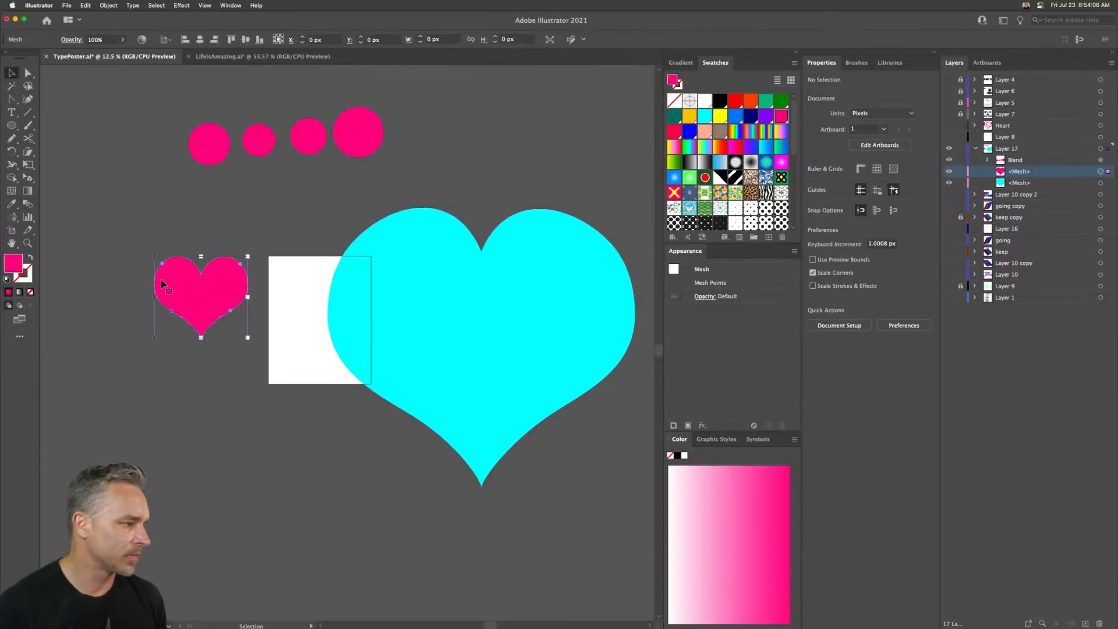
{"action": "left_click_drag", "start_coordinate": [198, 308], "coordinate": [203, 325]}
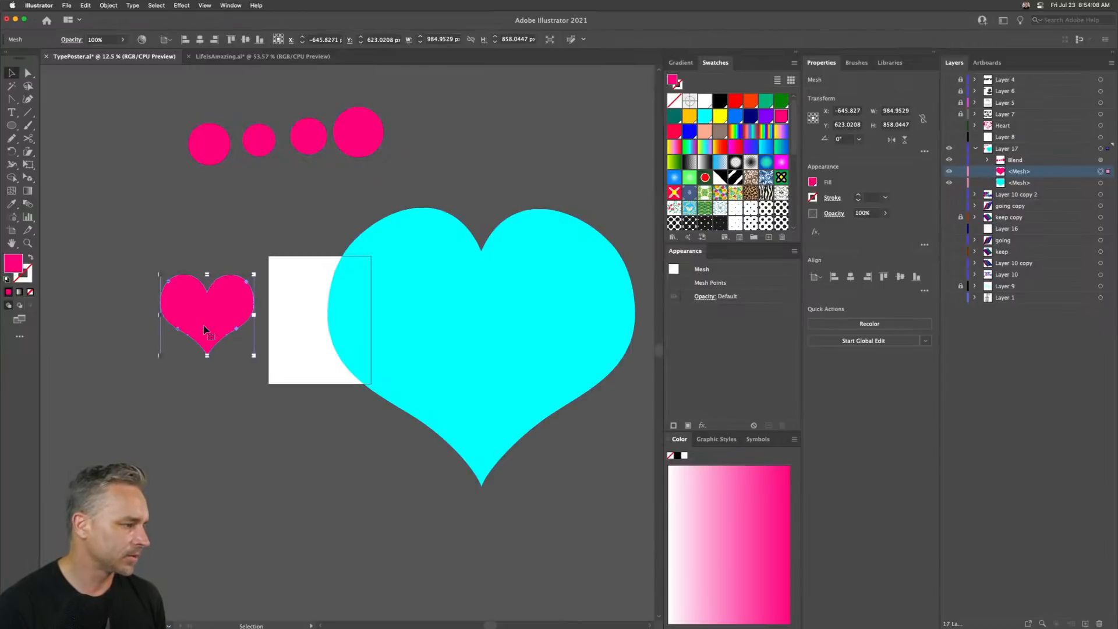
{"action": "scroll", "coordinate": [126, 290], "scroll_direction": "left", "scroll_amount": 1}
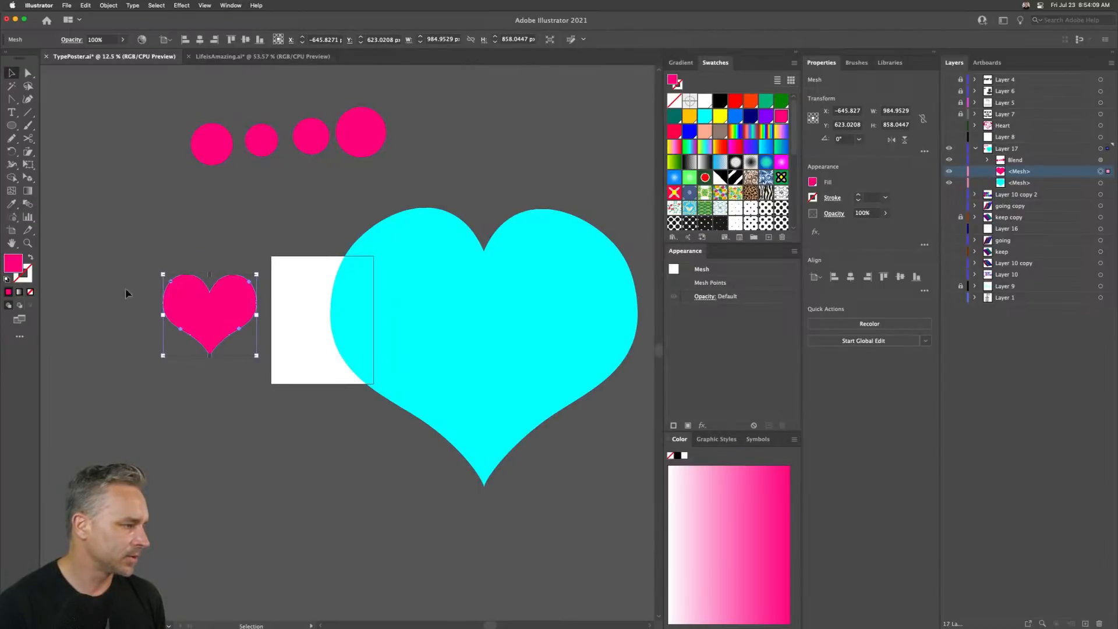
{"action": "left_click", "coordinate": [28, 204]}
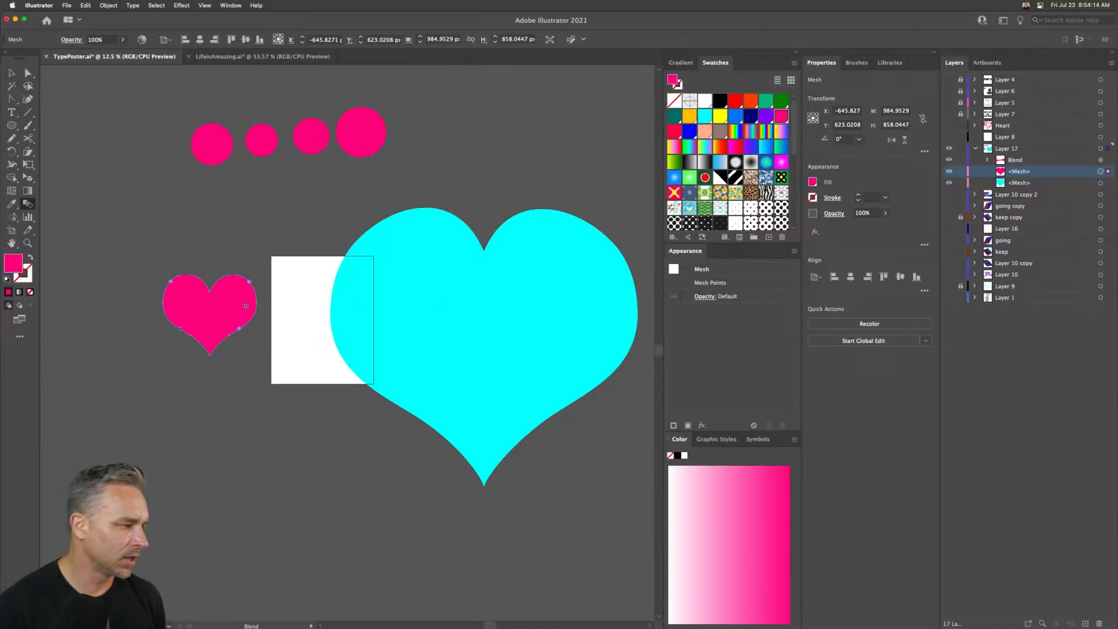
{"action": "left_click", "coordinate": [12, 72]}
{"action": "left_click", "coordinate": [152, 299]}
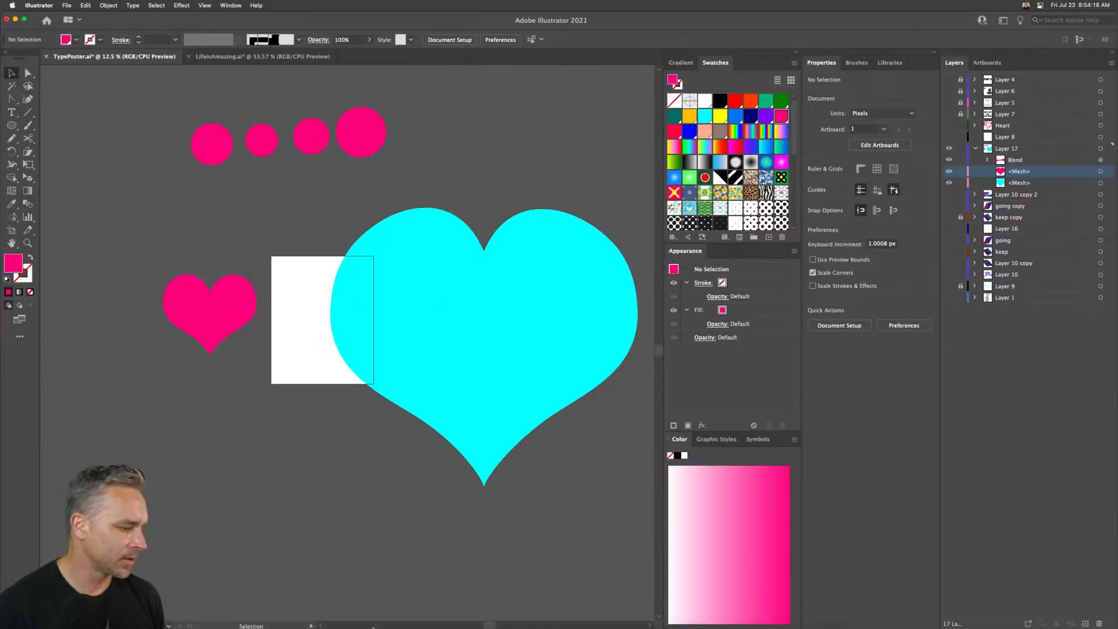
- Switch to Photoshop and choose the heart shape for the Custom Shape Tool, cancelling the Create Custom Shape dialog
{"action": "left_click", "coordinate": [332, 618]}
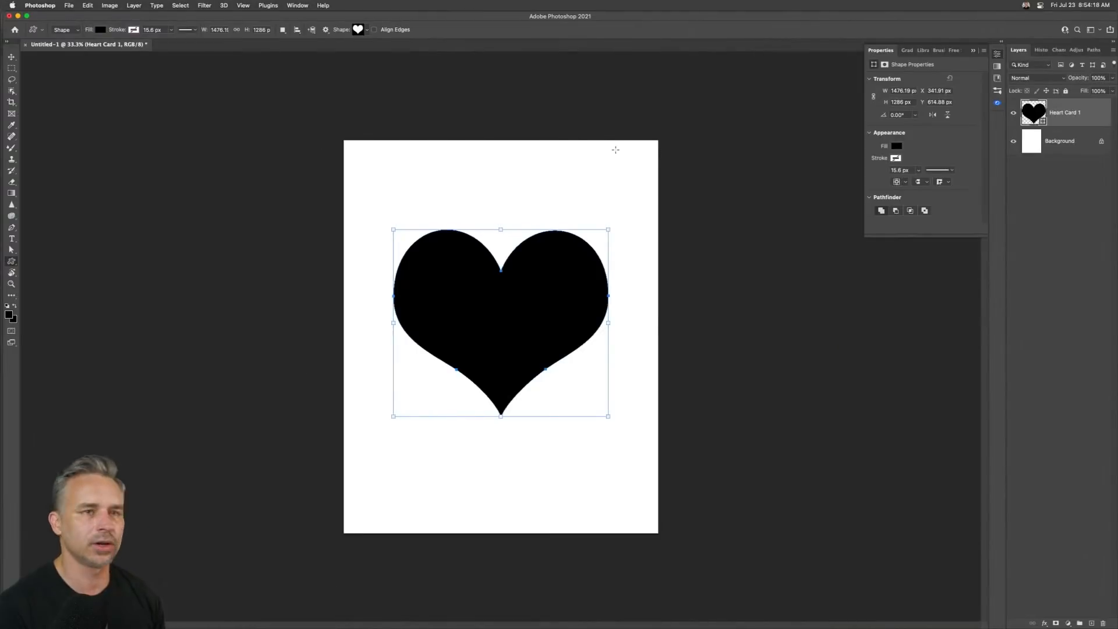
{"action": "right_click", "coordinate": [11, 264]}
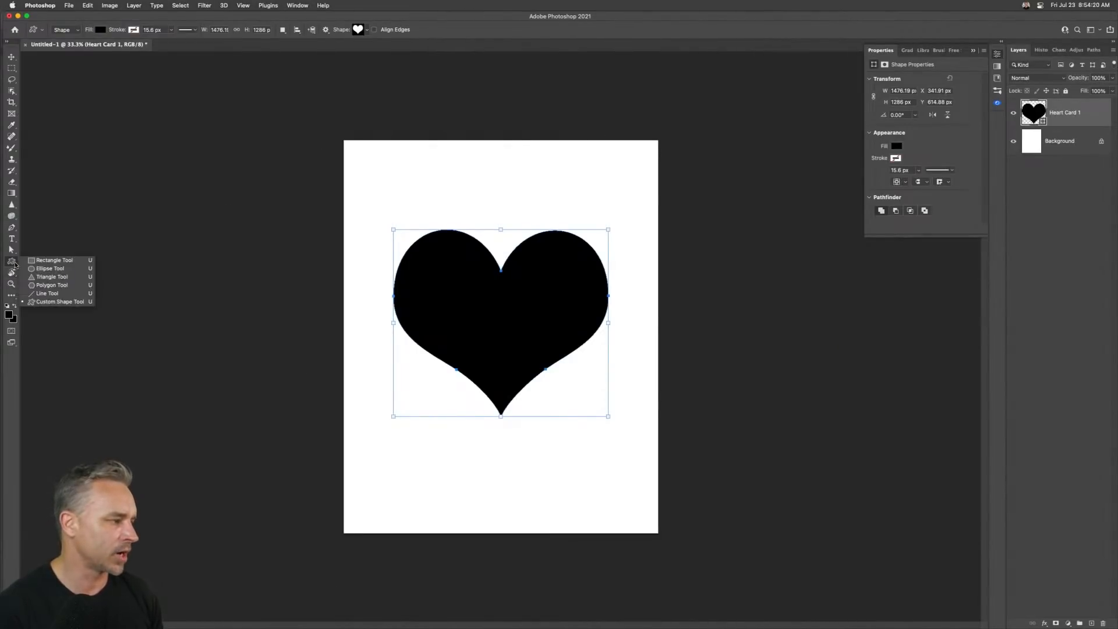
{"action": "left_click", "coordinate": [52, 302]}
{"action": "left_click", "coordinate": [366, 32]}
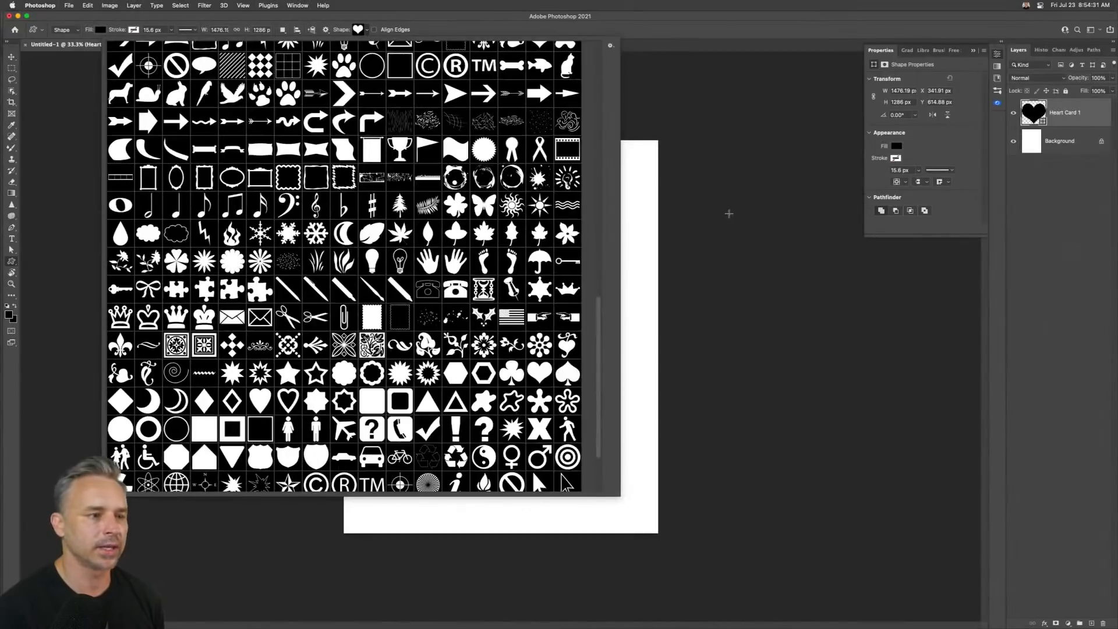
{"action": "left_click", "coordinate": [730, 213]}
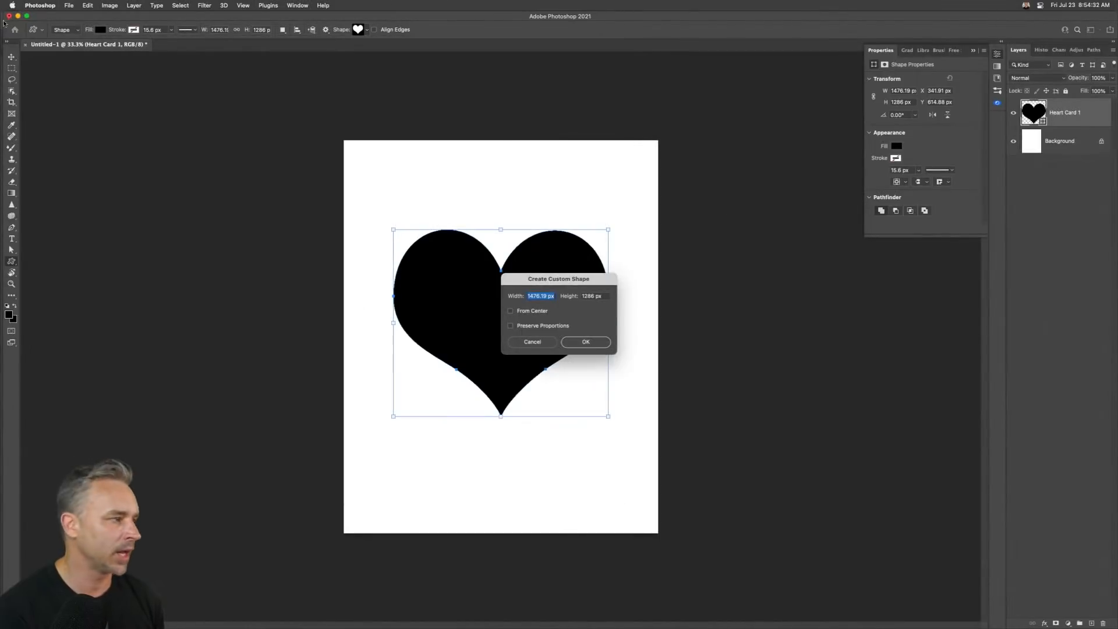
{"action": "left_click", "coordinate": [544, 345]}
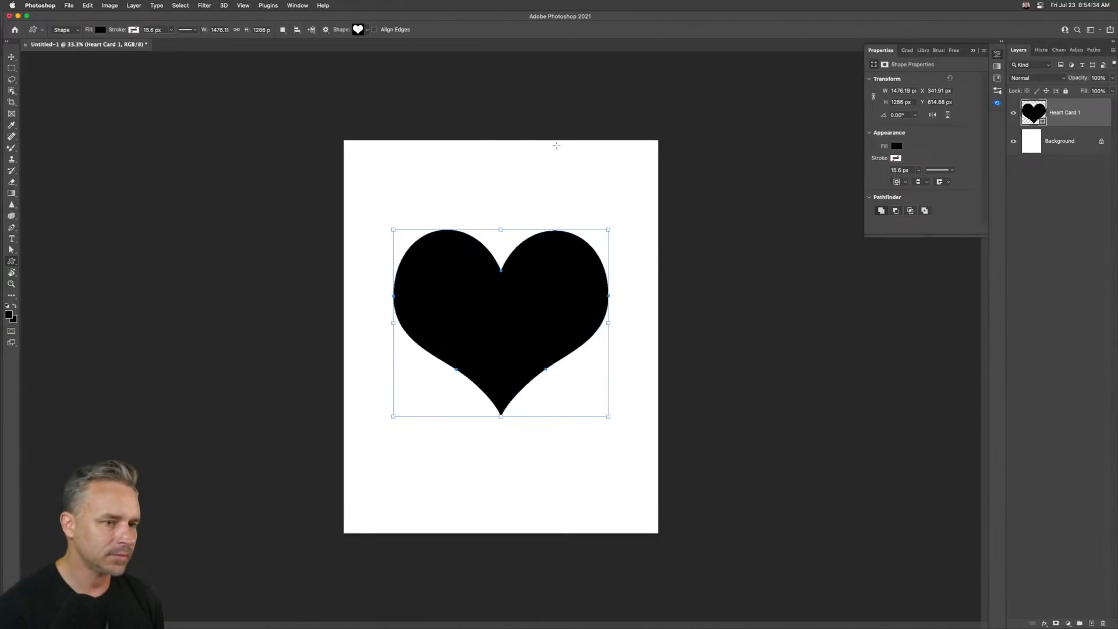
- Return to Illustrator and paste the heart as a Compound Path
{"action": "left_click", "coordinate": [18, 16]}
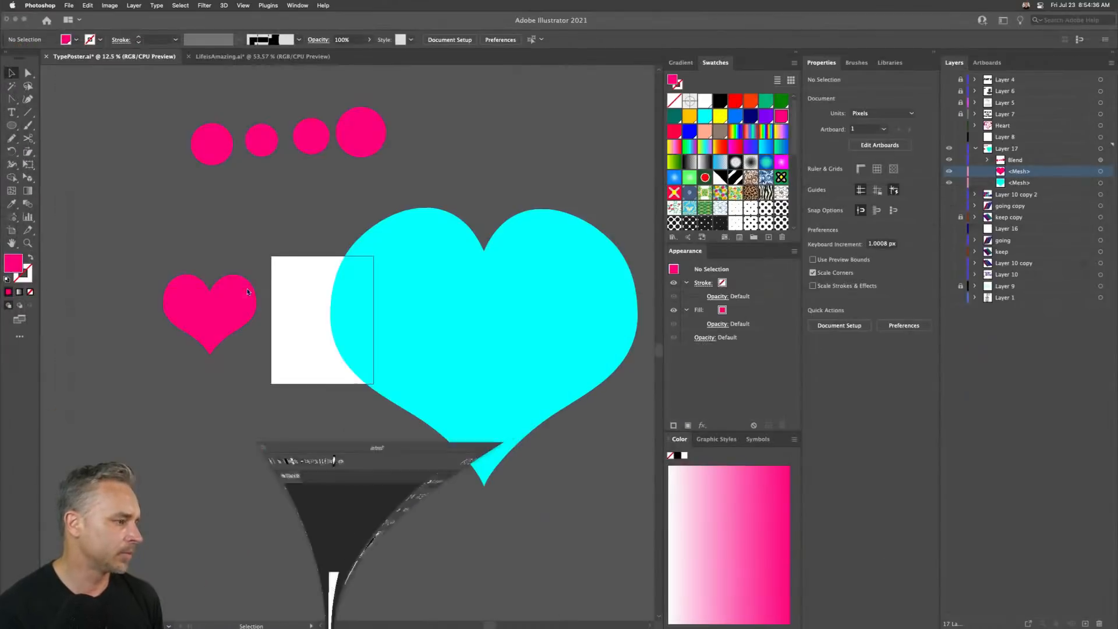
{"action": "key", "text": "super+v"}
{"action": "left_click", "coordinate": [406, 331]}
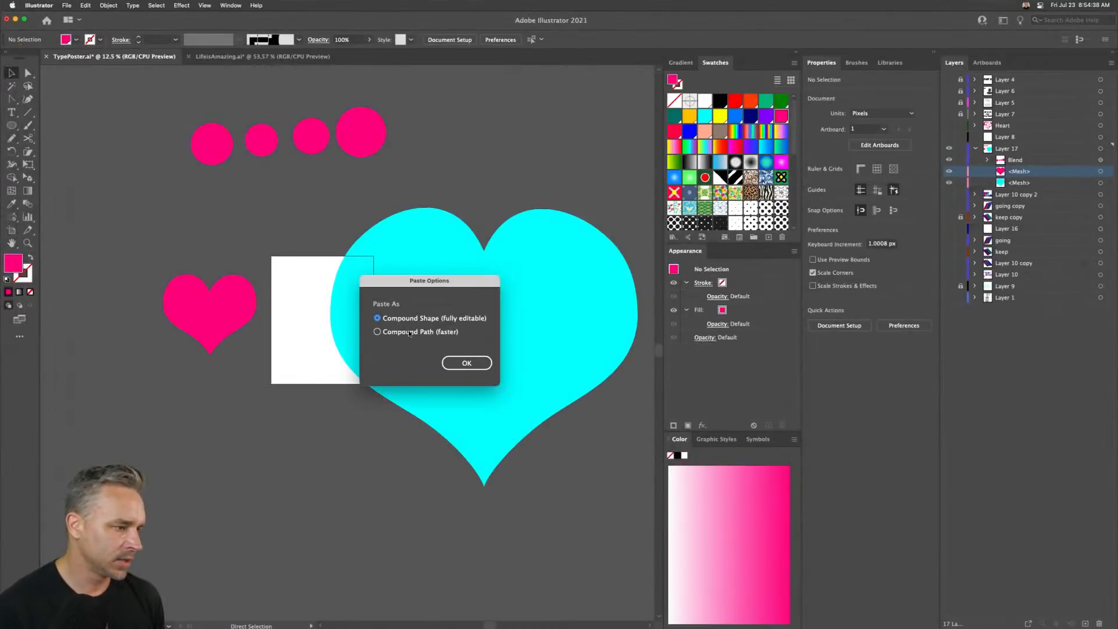
{"action": "left_click", "coordinate": [465, 363]}
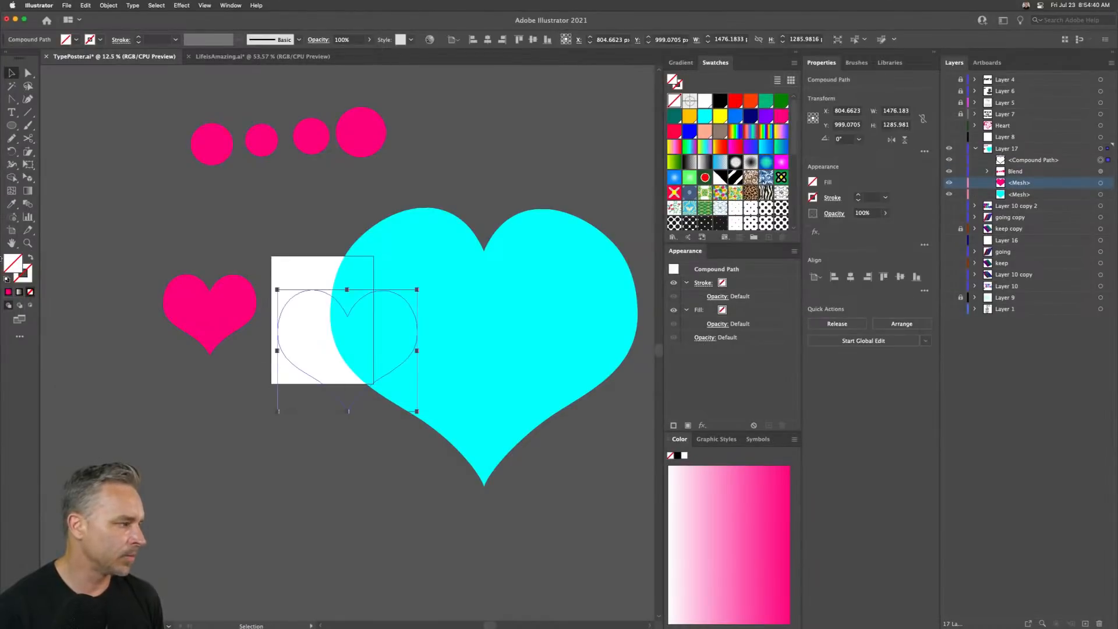
- Fill the pasted heart with red and release its compound path
{"action": "left_click", "coordinate": [676, 136]}
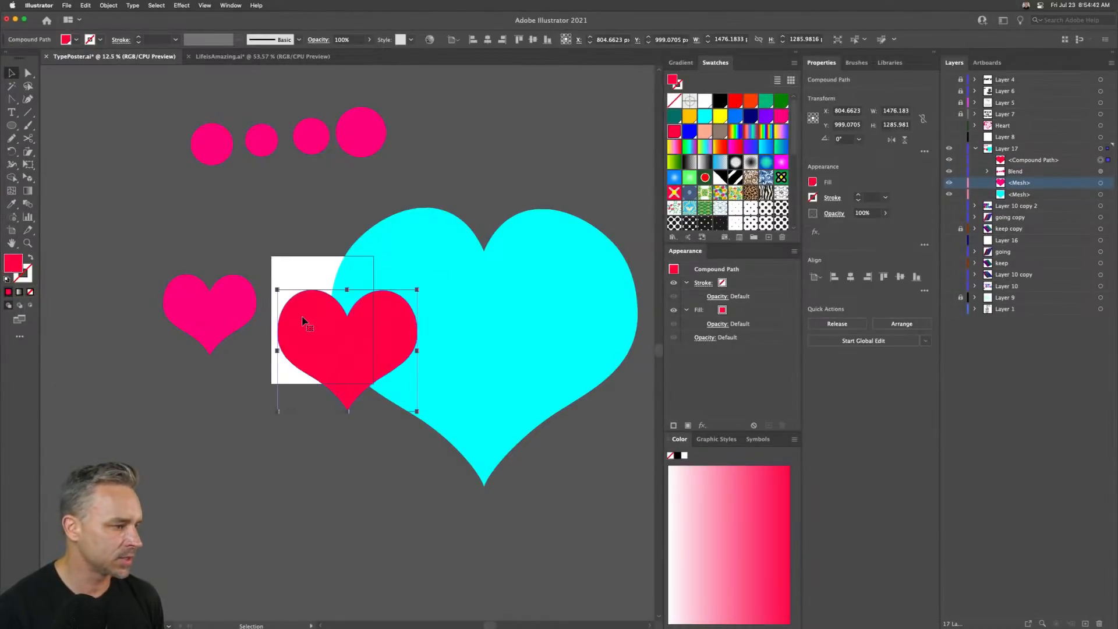
{"action": "right_click", "coordinate": [302, 317]}
{"action": "left_click", "coordinate": [340, 389]}
- Move the red heart to the lower left of the canvas
{"action": "left_click", "coordinate": [221, 440]}
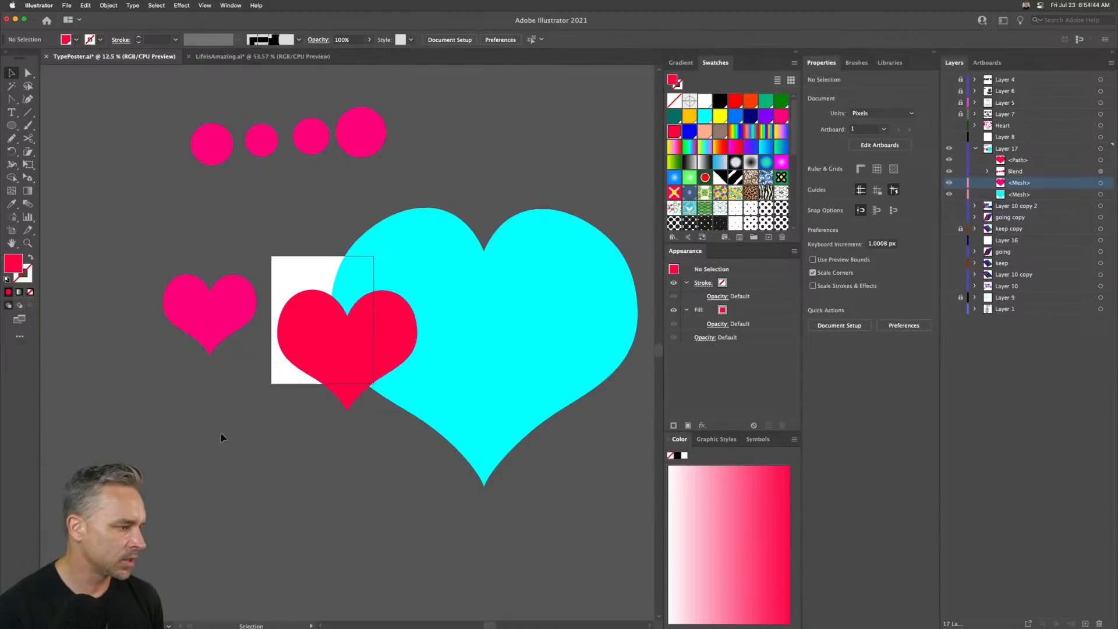
{"action": "left_click_drag", "start_coordinate": [295, 353], "coordinate": [102, 487]}
{"action": "left_click_drag", "start_coordinate": [129, 233], "coordinate": [414, 333]}
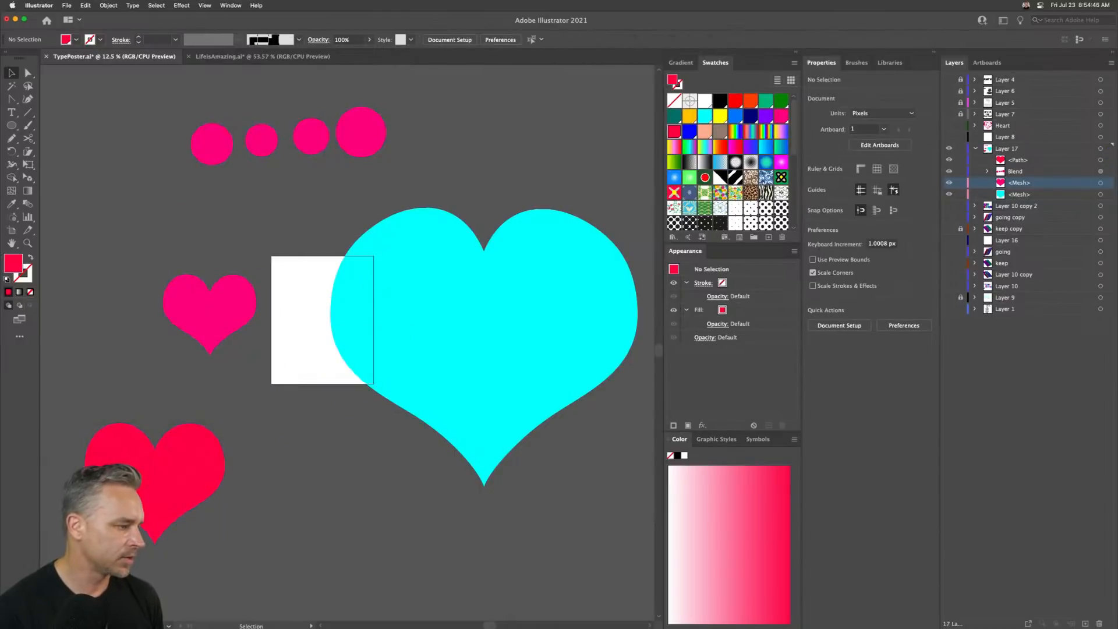
- Duplicate the red heart to its right and give the copy the cyan heart's fill with the Eyedropper
{"action": "left_click_drag", "start_coordinate": [144, 486], "coordinate": [338, 501]}
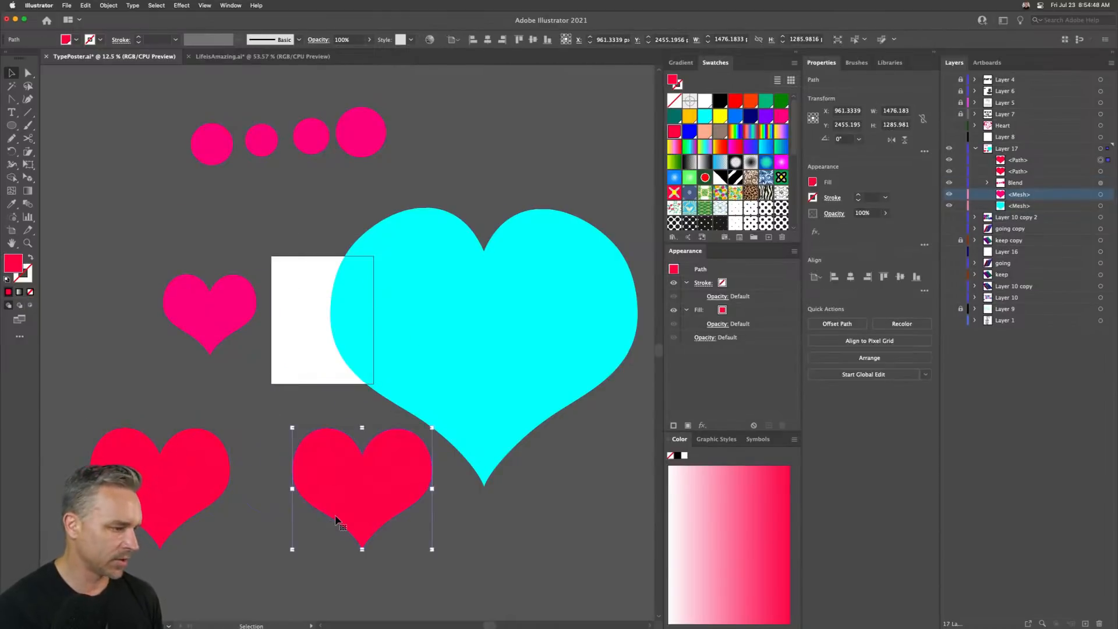
{"action": "key", "text": "i"}
{"action": "left_click", "coordinate": [412, 348]}
- Try moving the red heart, then undo the move
{"action": "left_click", "coordinate": [11, 72]}
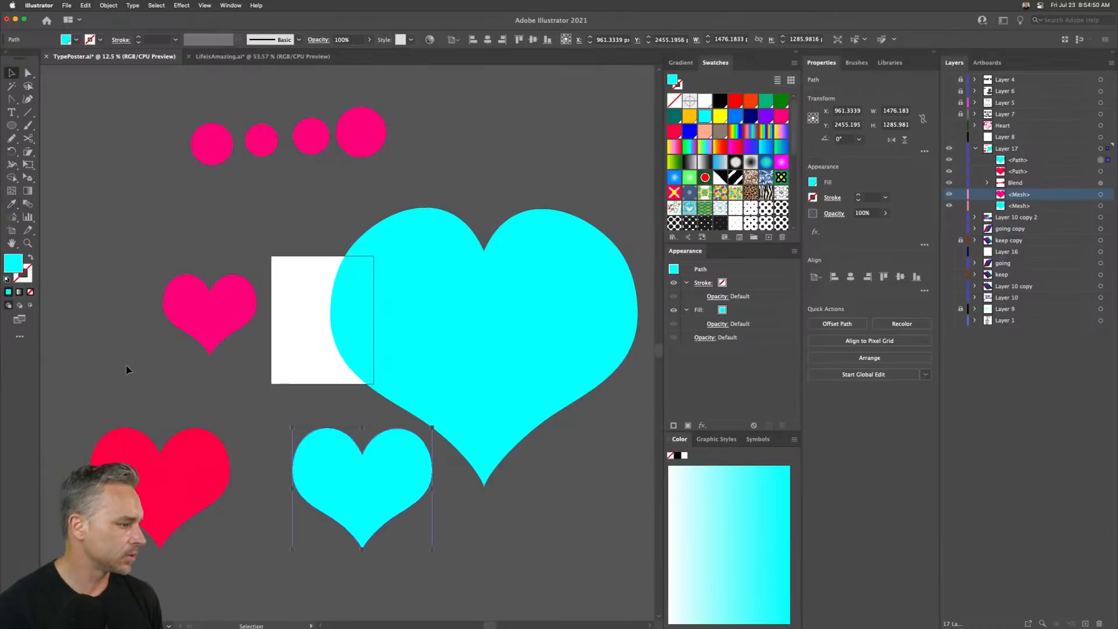
{"action": "left_click_drag", "start_coordinate": [92, 433], "coordinate": [315, 494]}
{"action": "key", "text": "super+z"}
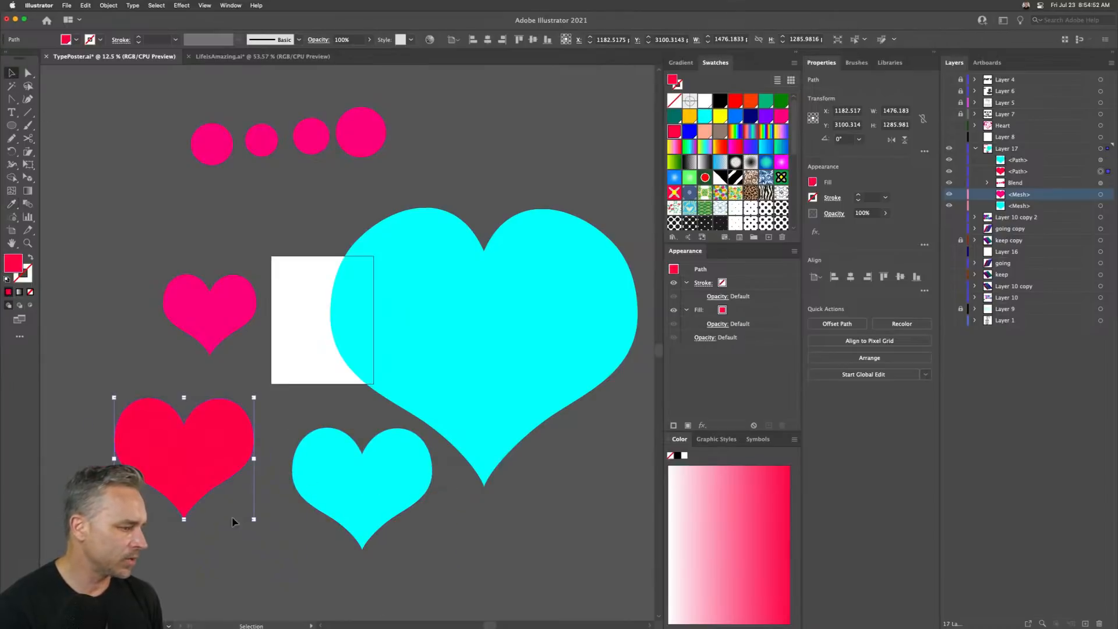
- Blend the red heart into the cyan heart with the Blend tool
{"action": "left_click_drag", "start_coordinate": [320, 573], "coordinate": [202, 496]}
{"action": "left_click", "coordinate": [27, 203]}
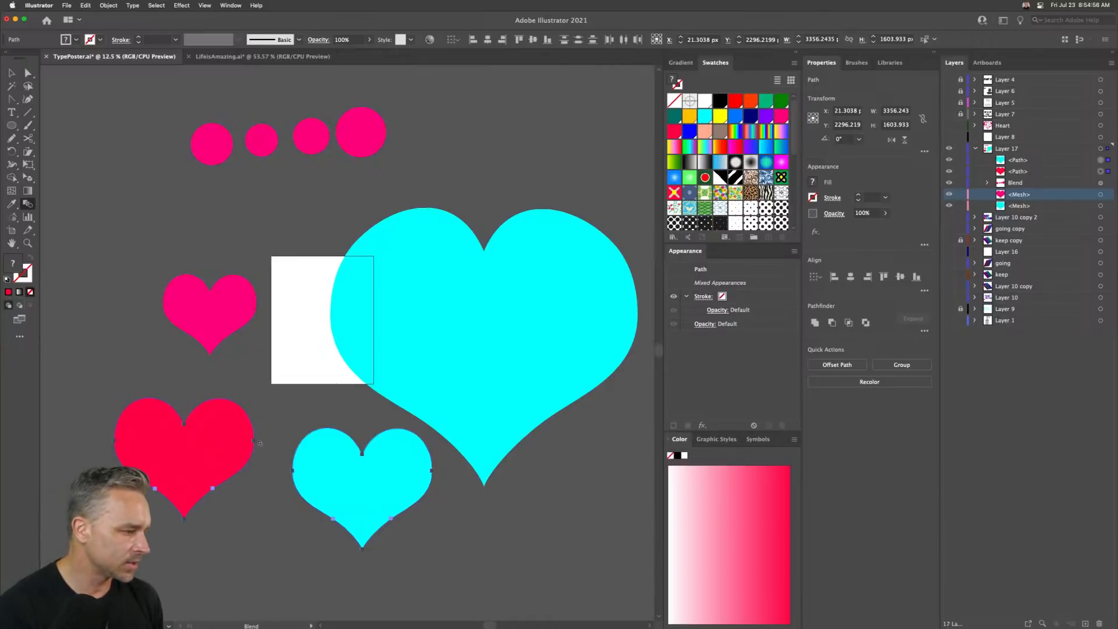
{"action": "left_click", "coordinate": [254, 440]}
{"action": "left_click", "coordinate": [430, 471]}
{"action": "key", "text": "v"}
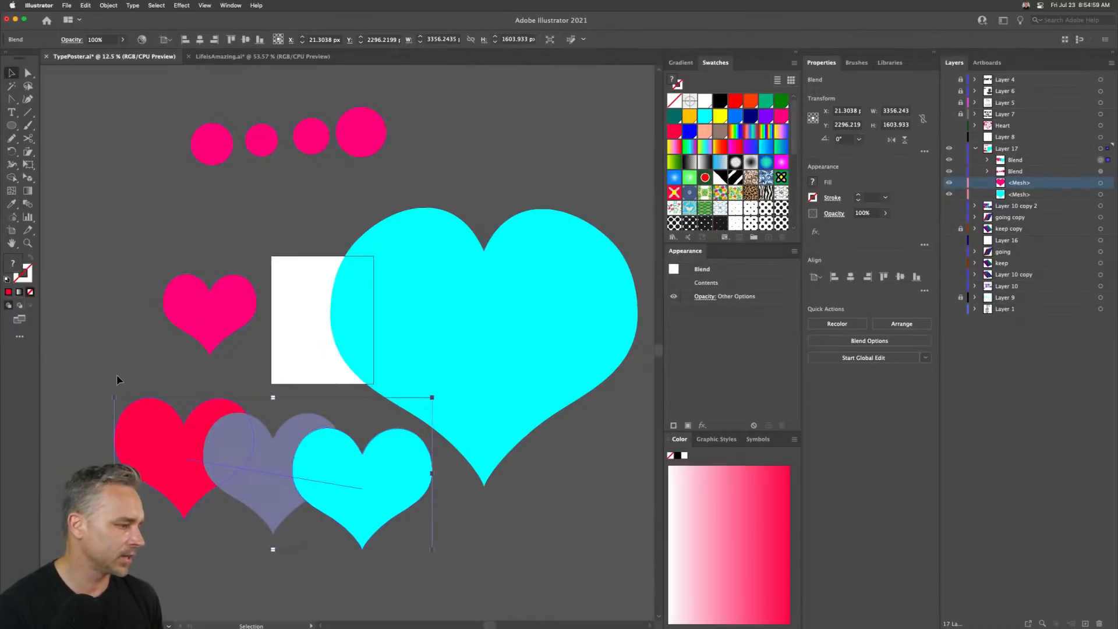
- Select and delete the circles and the extra pink and large cyan hearts above the blend
{"action": "left_click", "coordinate": [85, 5]}
{"action": "left_click", "coordinate": [85, 4]}
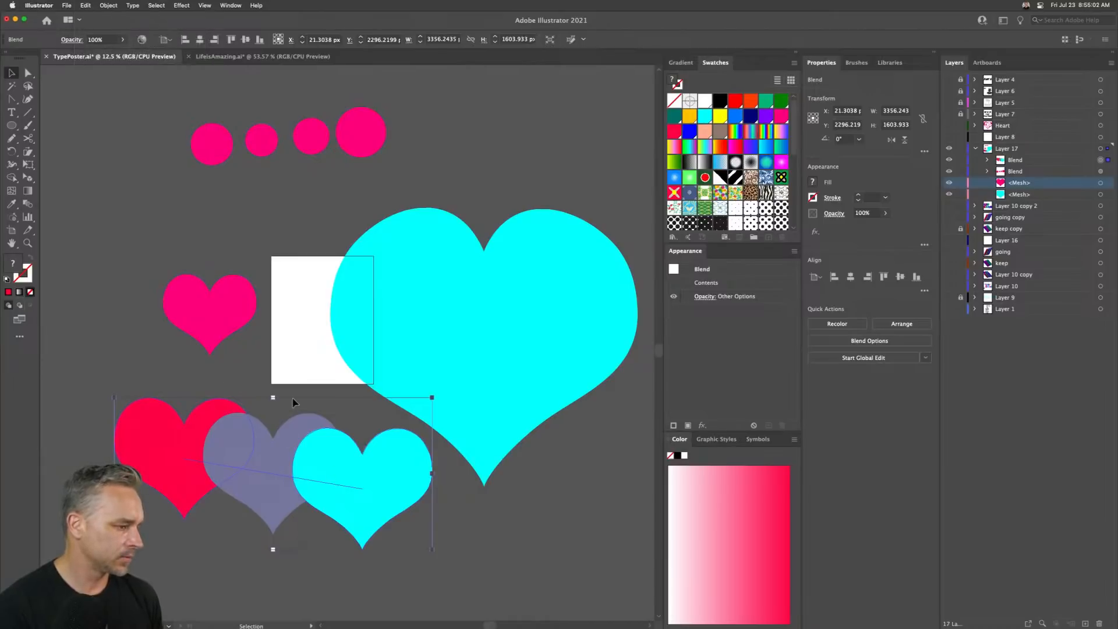
{"action": "left_click", "coordinate": [167, 369]}
{"action": "left_click_drag", "start_coordinate": [113, 104], "coordinate": [515, 338]}
{"action": "key", "text": "Delete"}
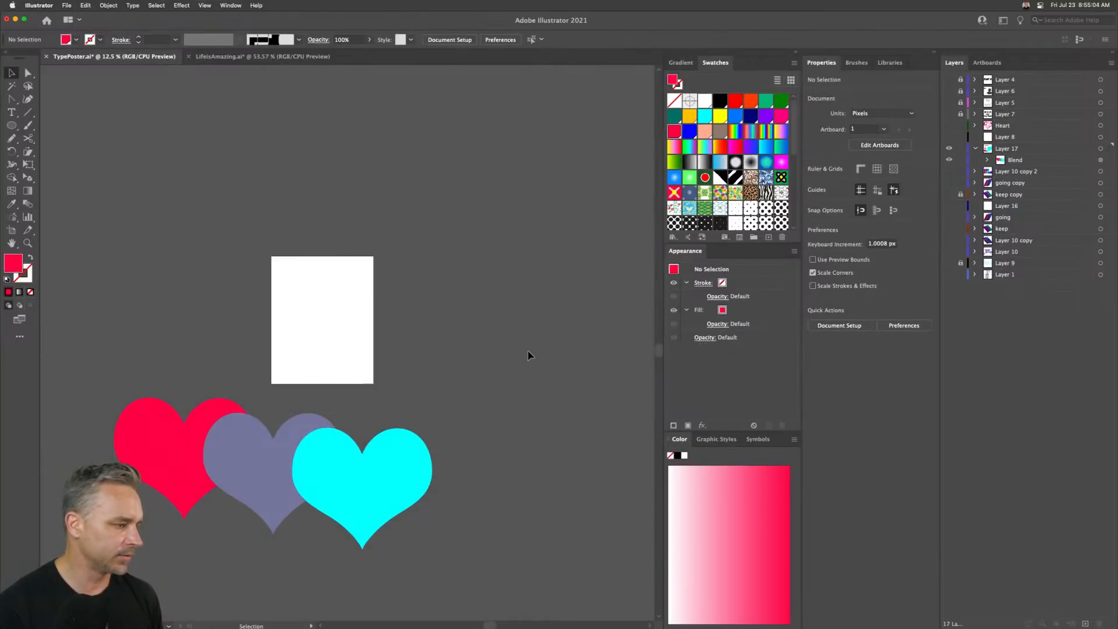
- Move the blend's cyan heart on top of the red heart
{"action": "left_click", "coordinate": [332, 495]}
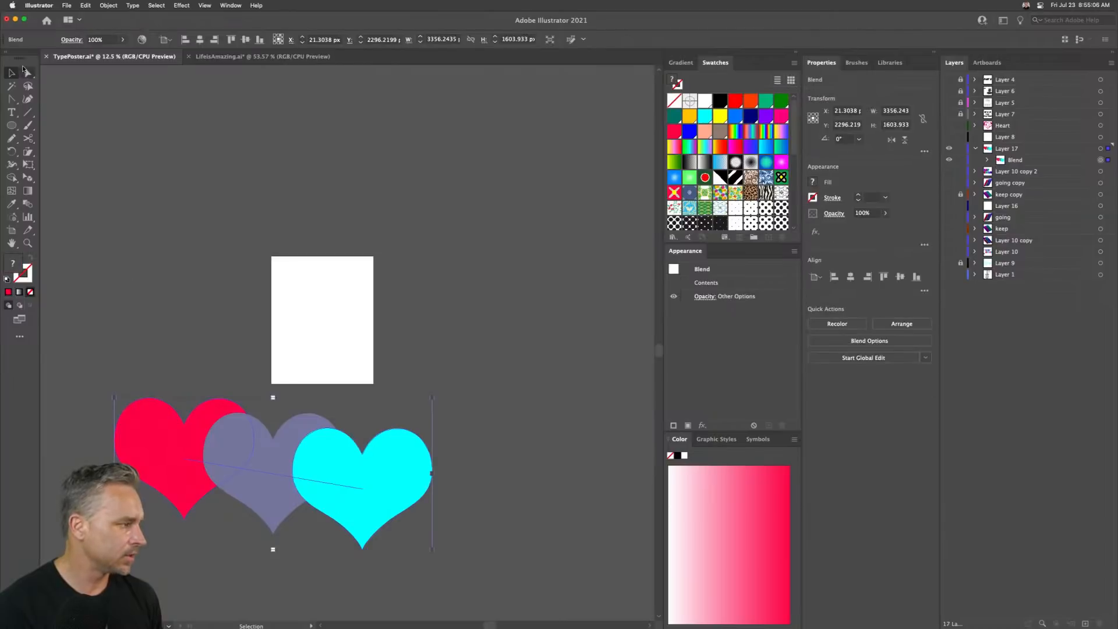
{"action": "left_click", "coordinate": [28, 72]}
{"action": "left_click", "coordinate": [190, 343]}
{"action": "left_click", "coordinate": [366, 502]}
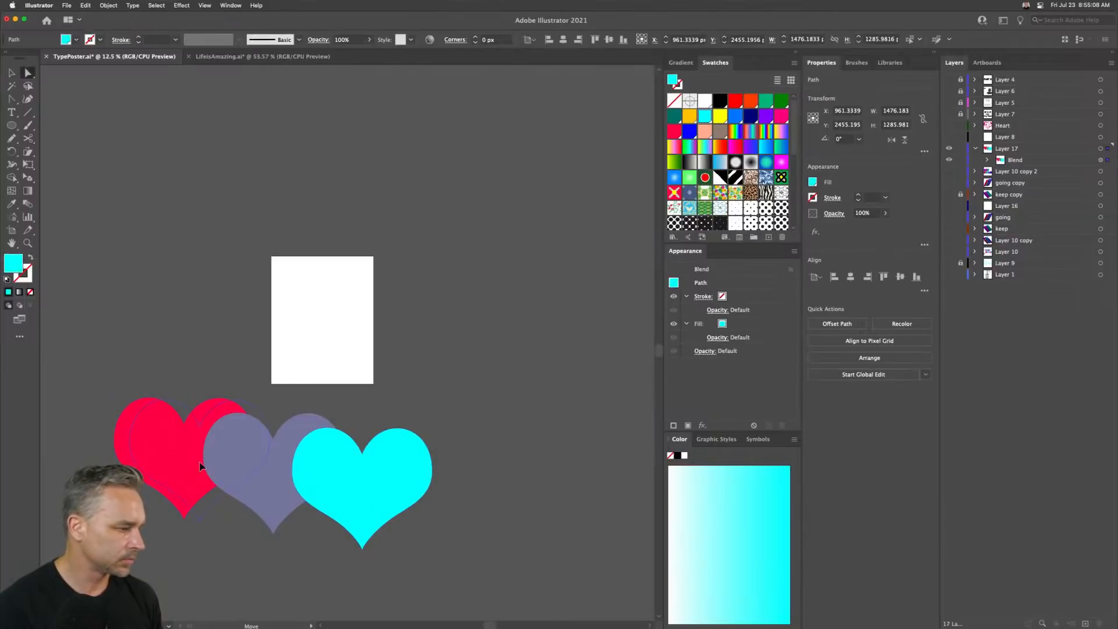
{"action": "left_click_drag", "start_coordinate": [159, 458], "coordinate": [161, 460]}
- Scale the cyan heart down to about 400 px wide inside the red heart
{"action": "left_click", "coordinate": [11, 73]}
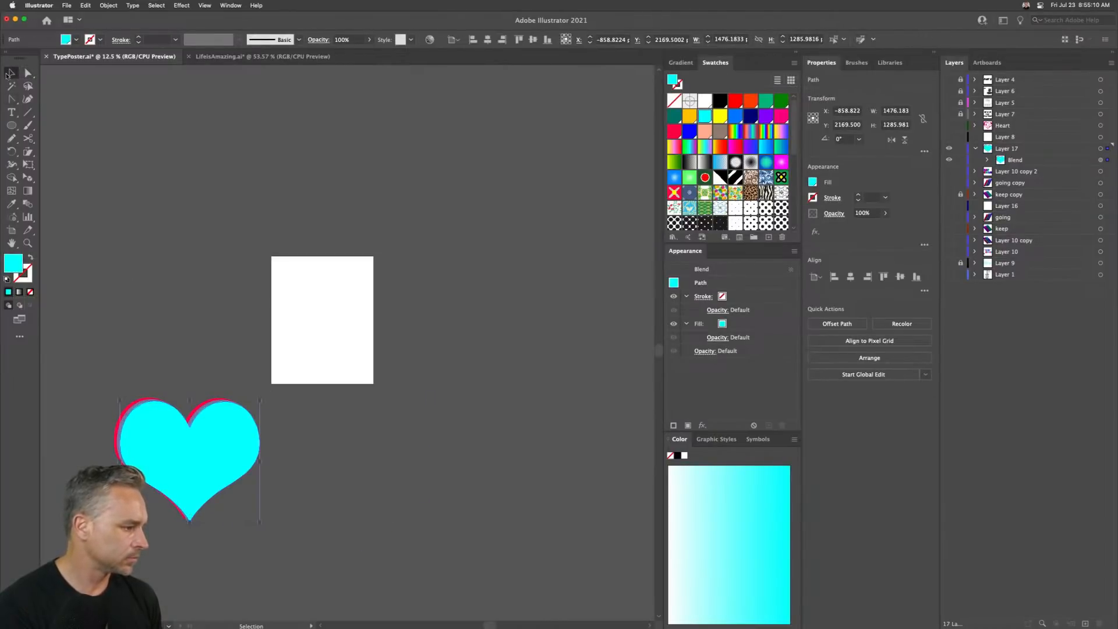
{"action": "left_click_drag", "start_coordinate": [120, 401], "coordinate": [161, 436]}
{"action": "key", "text": "shift+Left"}
{"action": "key", "text": "shift+Left"}
{"action": "key", "text": "shift+Left"}
{"action": "key", "text": "shift+Left"}
{"action": "key", "text": "shift+Left"}
{"action": "key", "text": "shift+Left"}
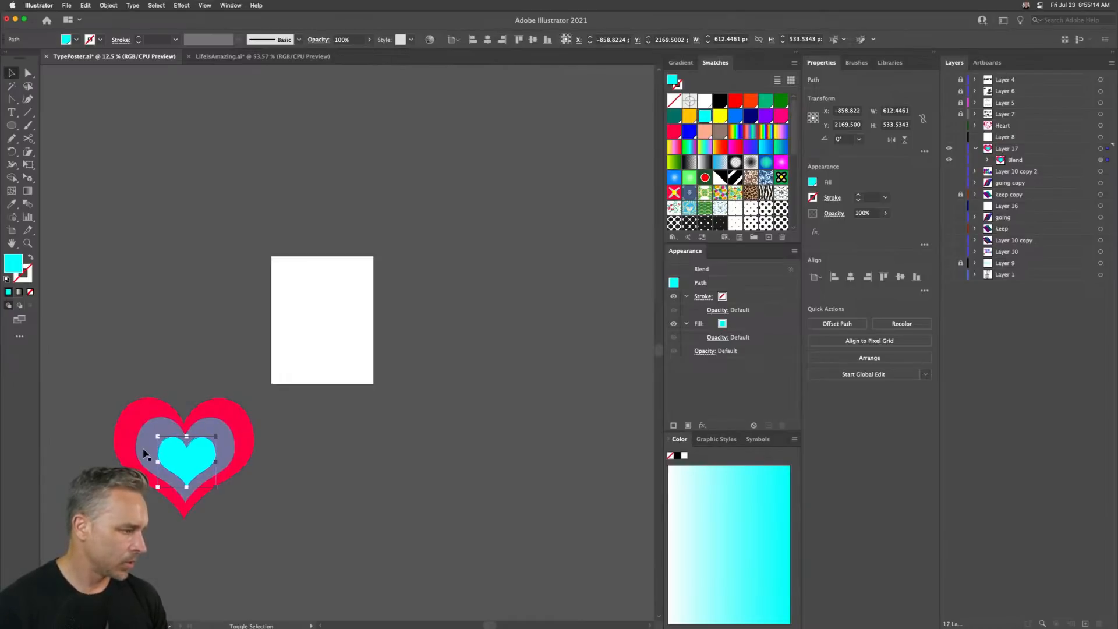
{"action": "left_click_drag", "start_coordinate": [155, 436], "coordinate": [159, 446]}
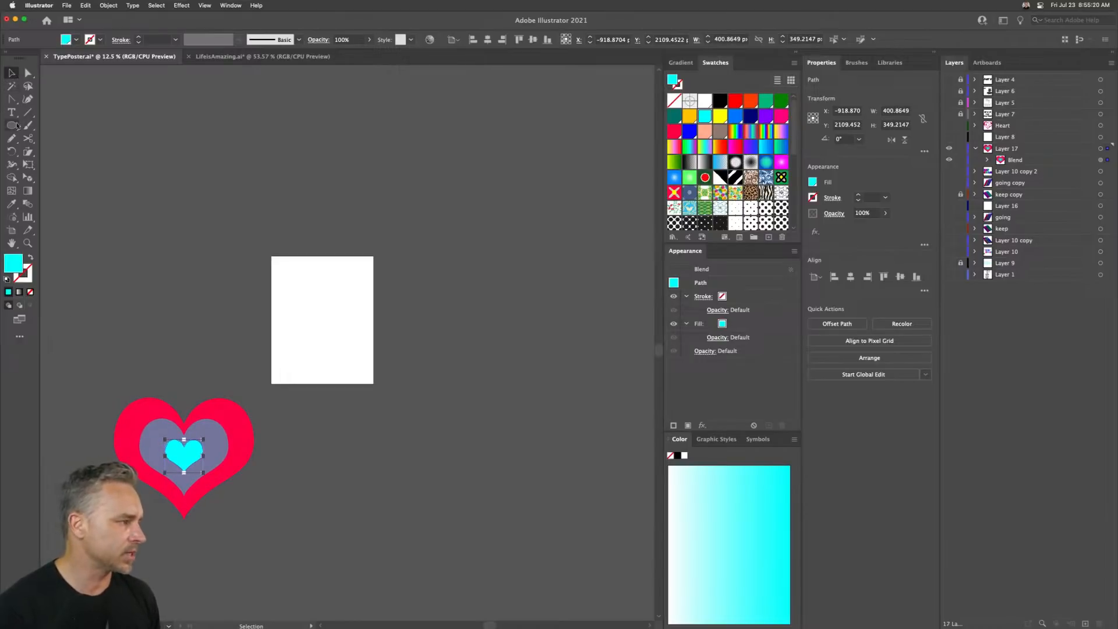
- Select the whole blend and move it onto the artboard
{"action": "left_click", "coordinate": [121, 348]}
{"action": "left_click_drag", "start_coordinate": [121, 348], "coordinate": [257, 529]}
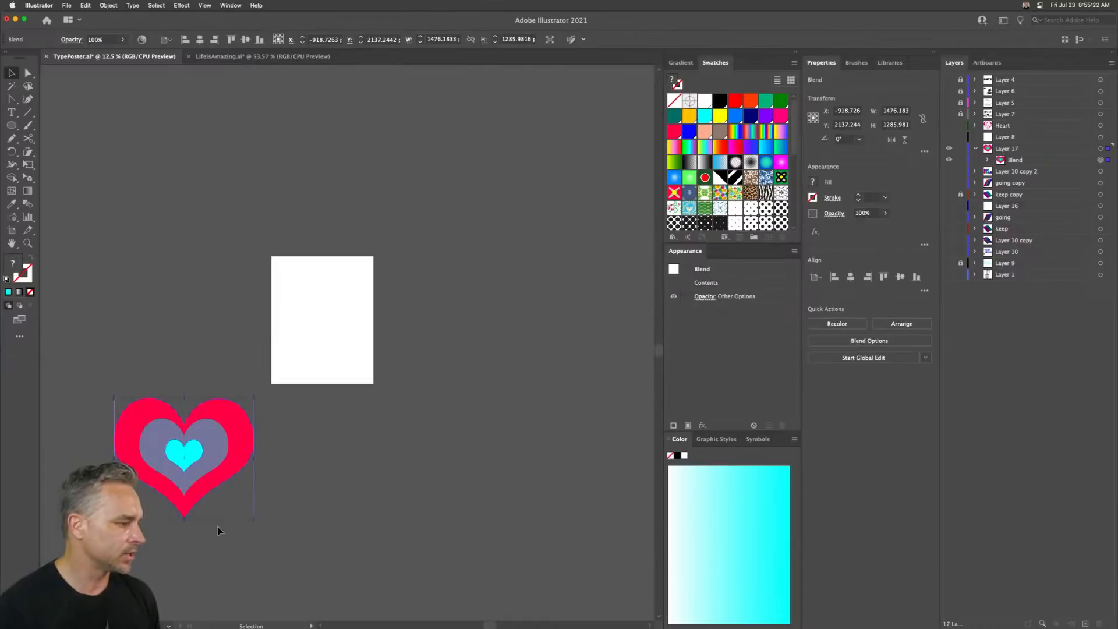
{"action": "left_click_drag", "start_coordinate": [145, 446], "coordinate": [281, 305]}
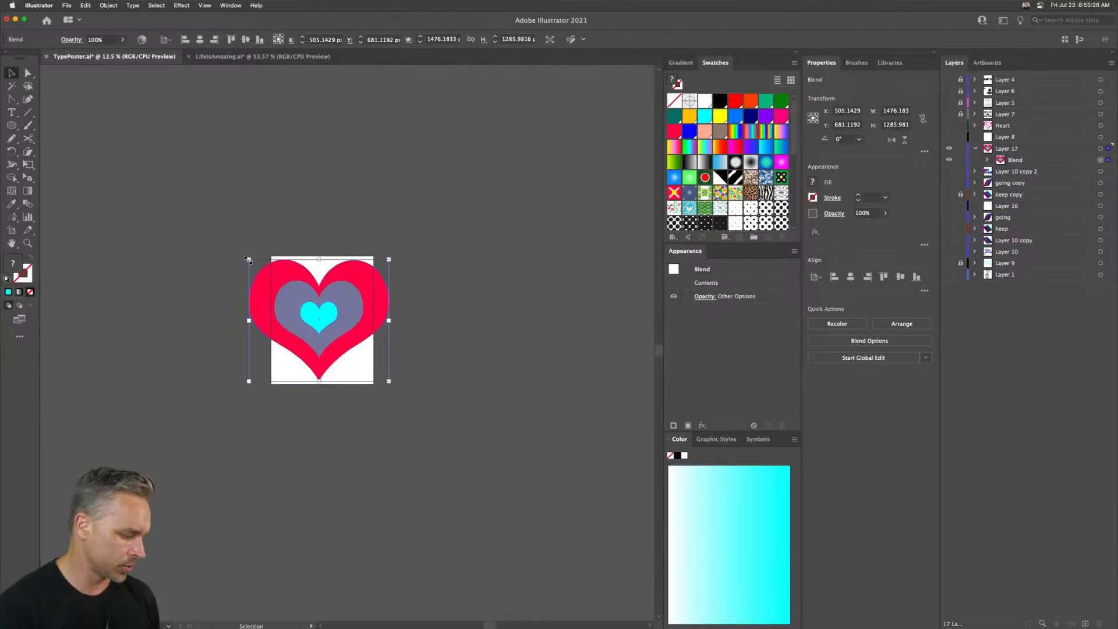
- Enlarge the blend to about 3069 px wide so it fills the artboard
{"action": "left_click_drag", "start_coordinate": [249, 259], "coordinate": [175, 190]}
{"action": "key", "text": "super+equal"}
{"action": "key", "text": "super+equal"}
{"action": "key", "text": "super+equal"}
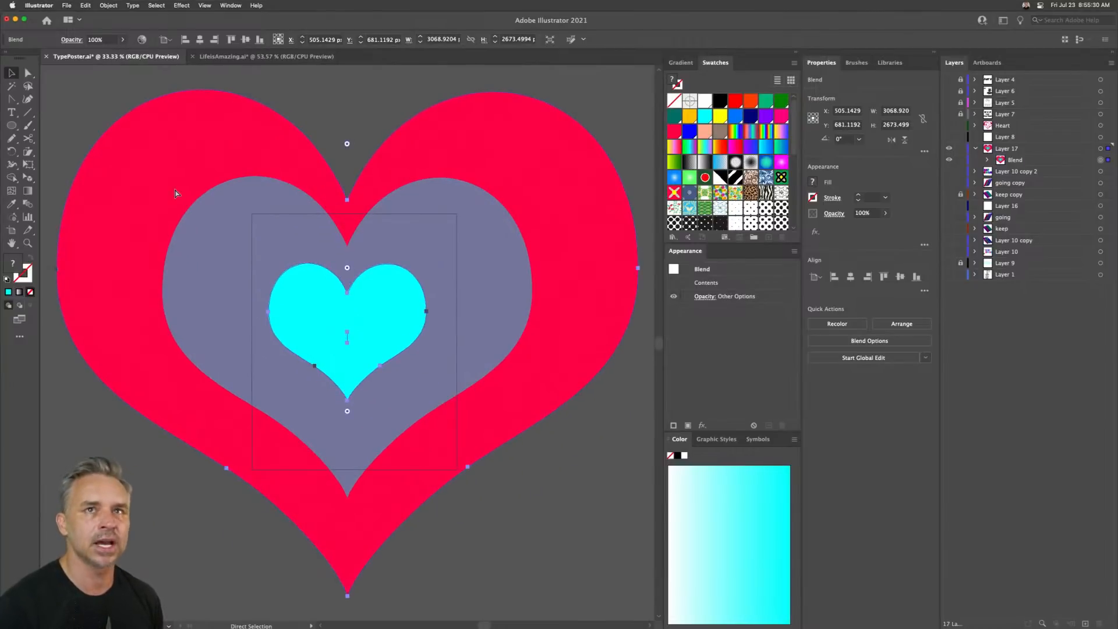
{"action": "scroll", "coordinate": [132, 292], "scroll_direction": "up", "scroll_amount": 2}
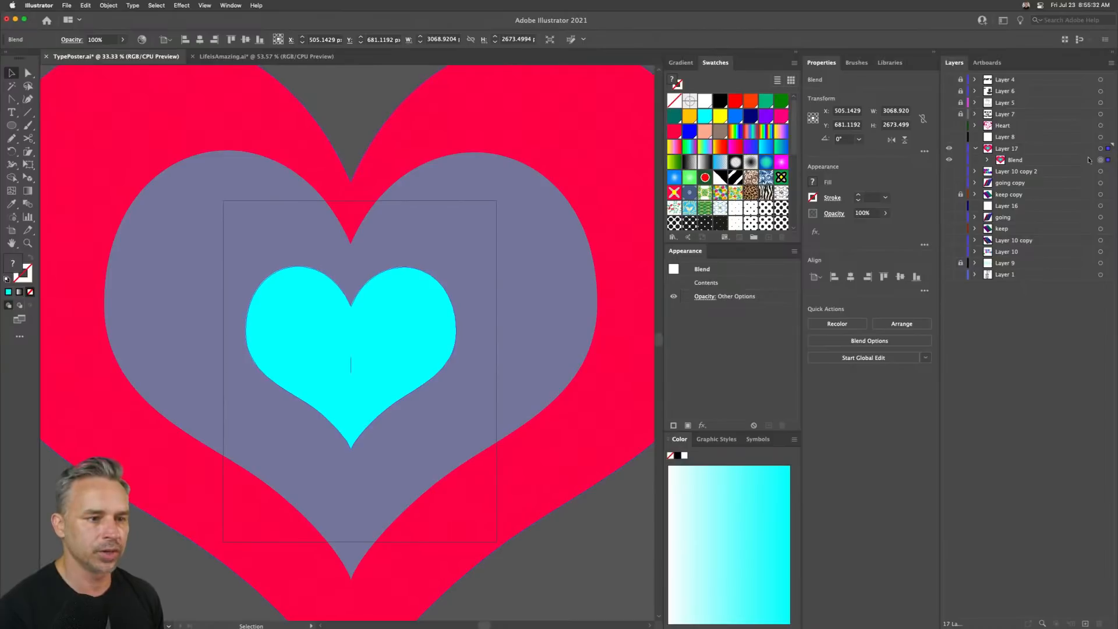
- Show the Heart layer with the FREE SPIRIT lettering above the blend and preview the poster
{"action": "left_click", "coordinate": [950, 126]}
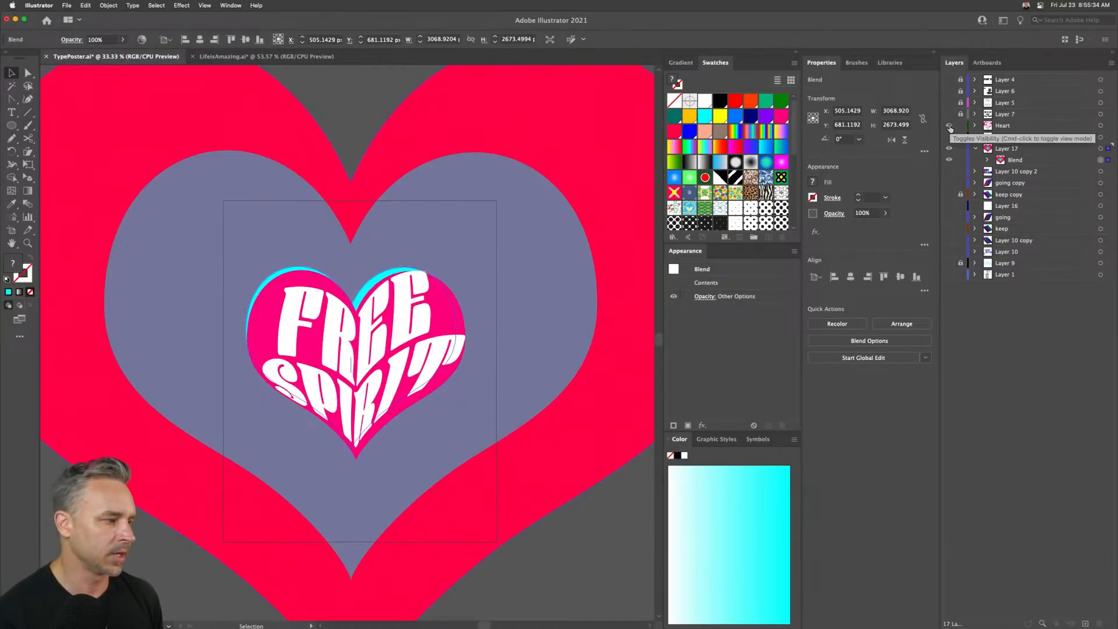
{"action": "left_click", "coordinate": [48, 511]}
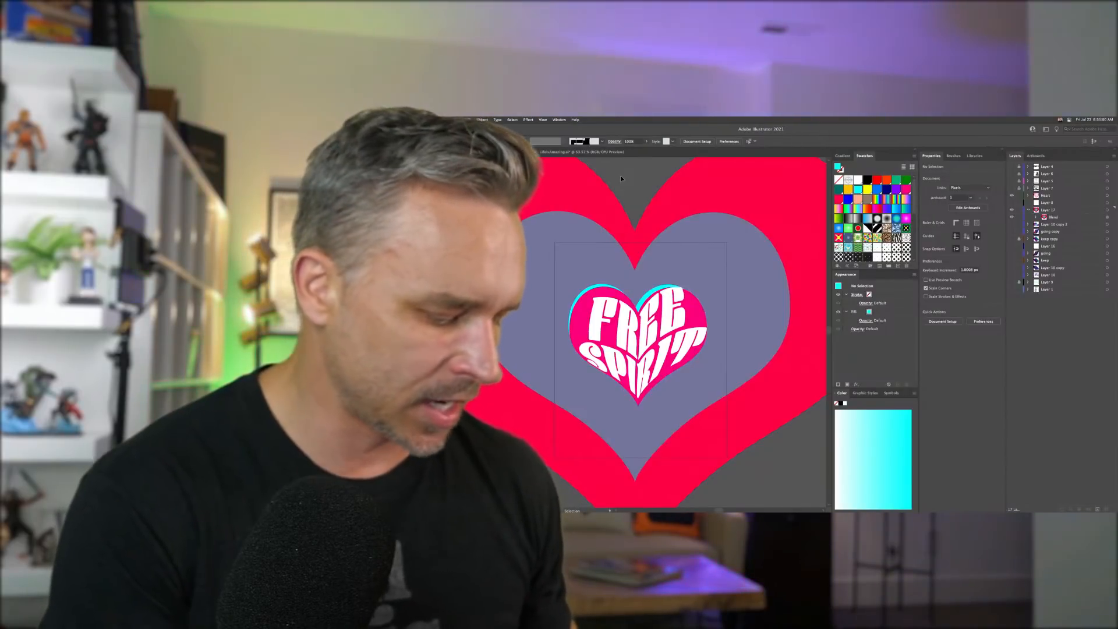
{"action": "key", "text": "ctrl+0"}
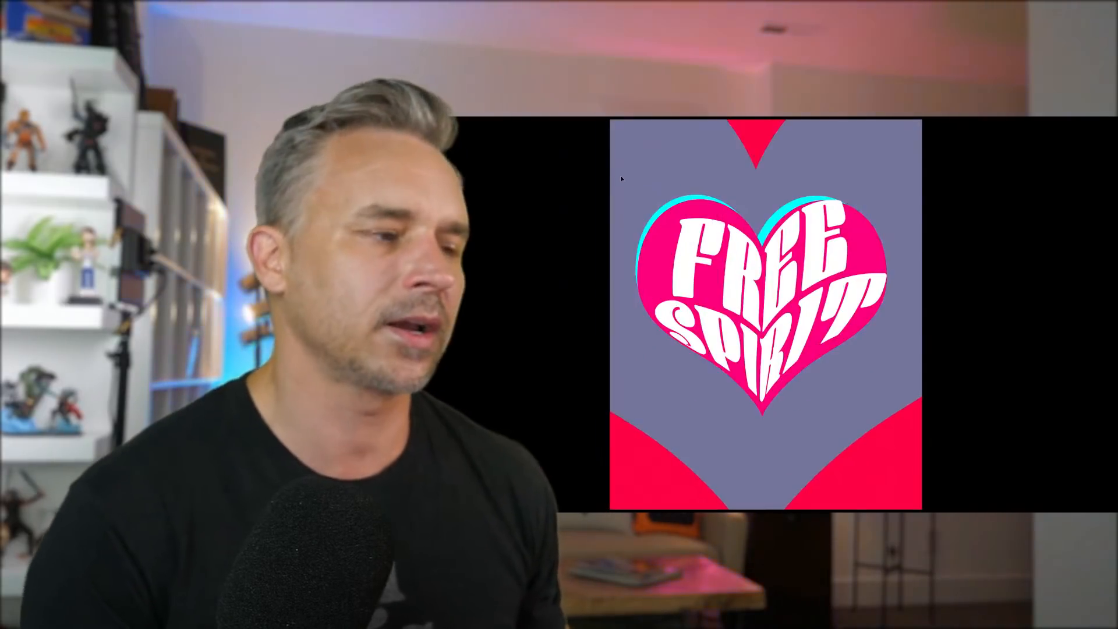
{"action": "scroll", "coordinate": [785, 316], "scroll_direction": "up", "scroll_amount": 3}
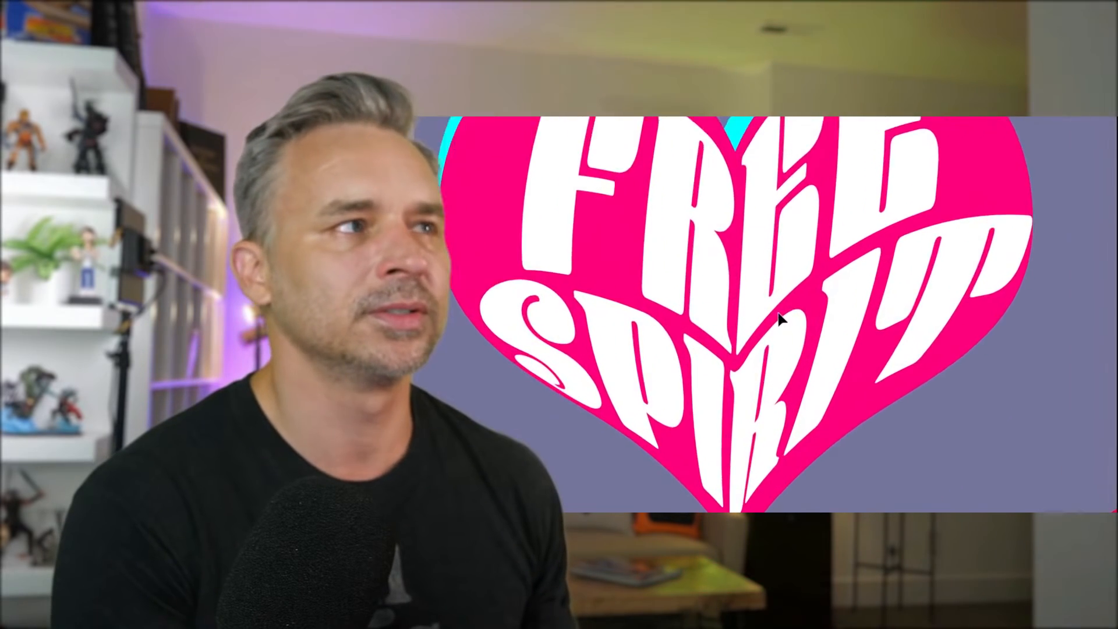
{"action": "scroll", "coordinate": [778, 319], "scroll_direction": "down", "scroll_amount": 3}
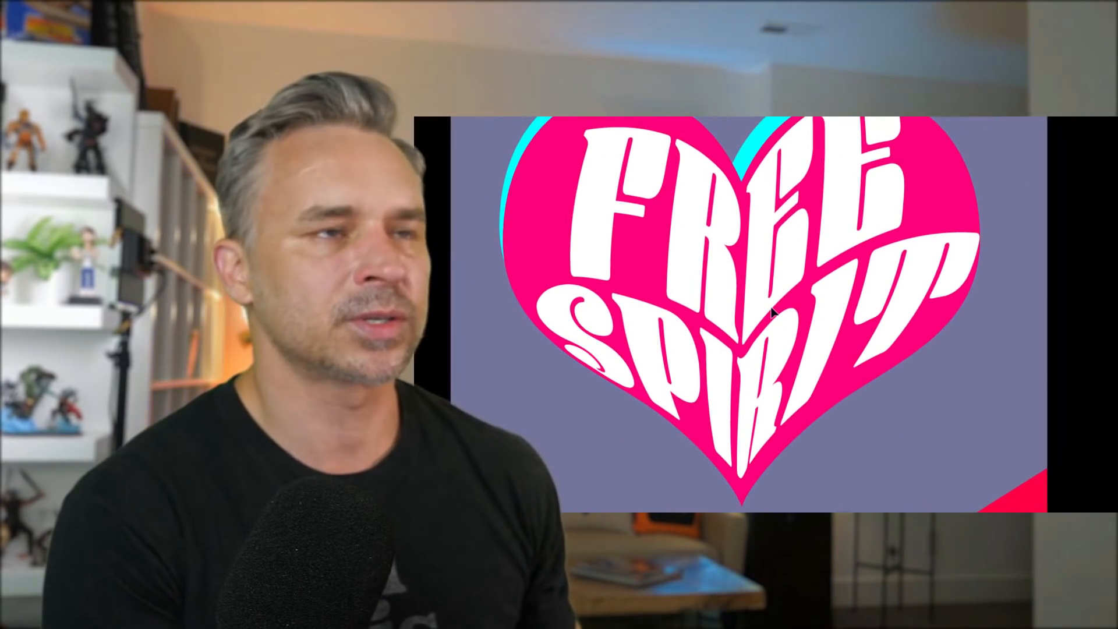